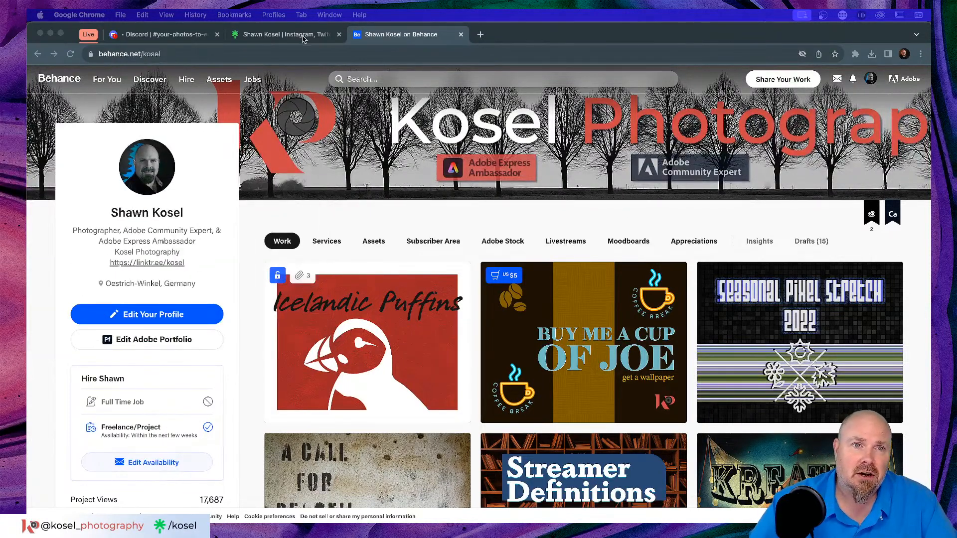
Open the Linktree page and look through its list of links.
left_click(145, 269)
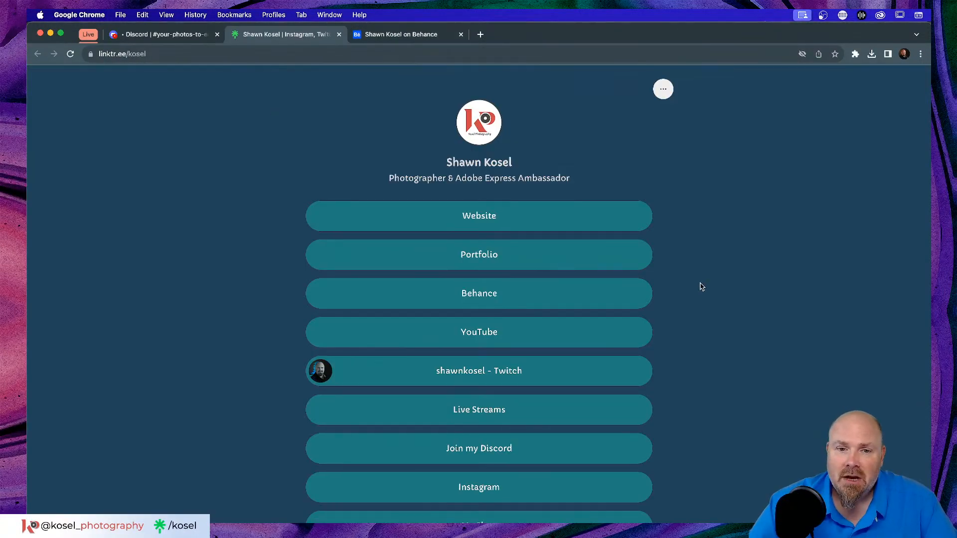
scroll(702, 286, "down", 3)
scroll(702, 287, "down", 1)
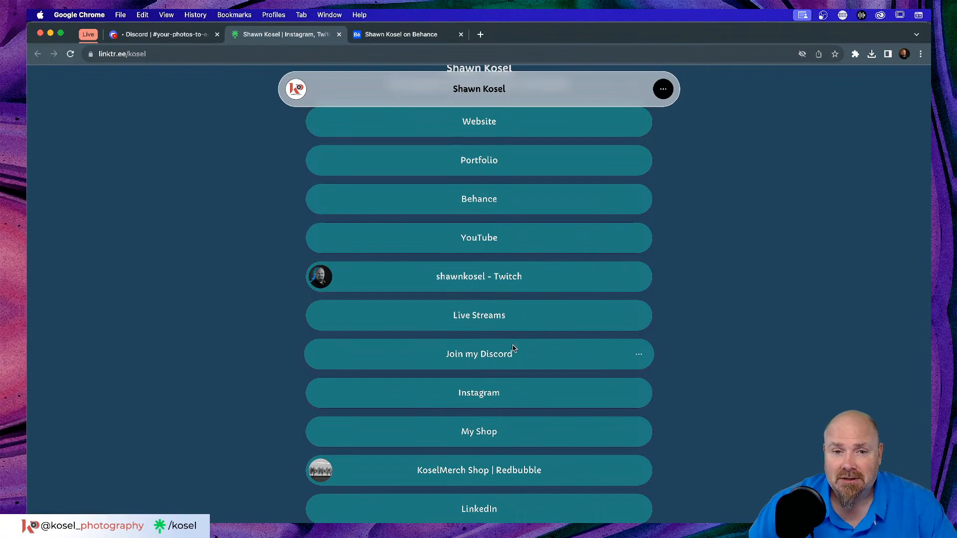
scroll(770, 289, "up", 3)
Return to the Behance profile and look over its published projects.
left_click(435, 36)
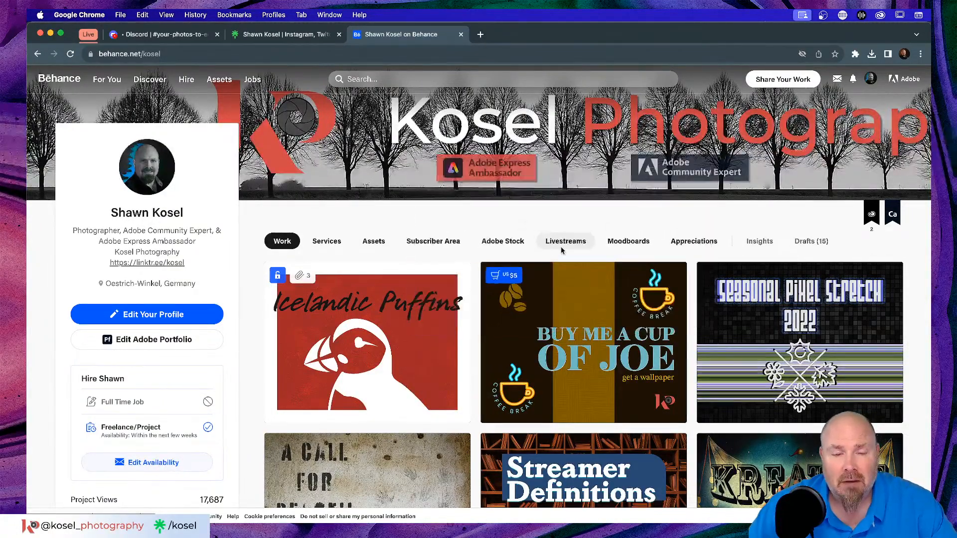
scroll(580, 287, "down", 4)
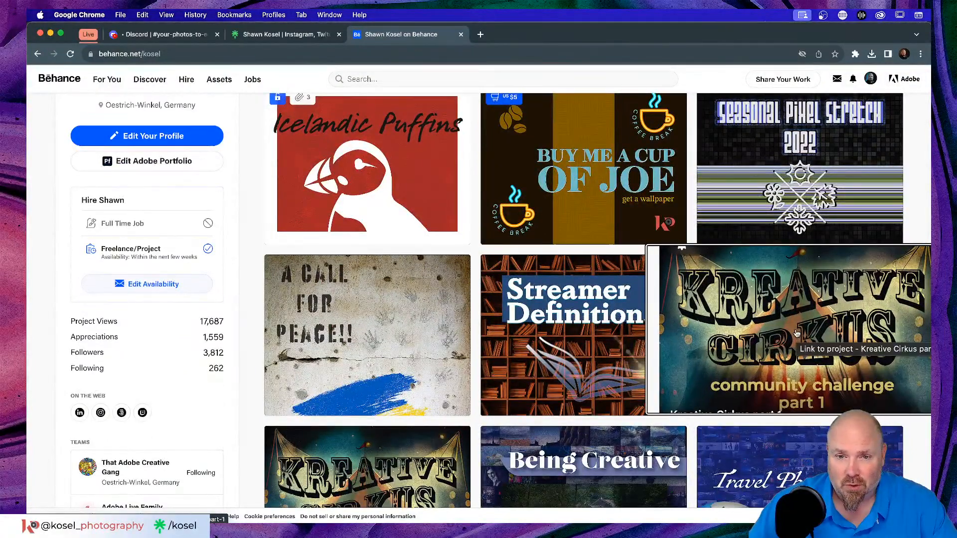
scroll(448, 224, "up", 4)
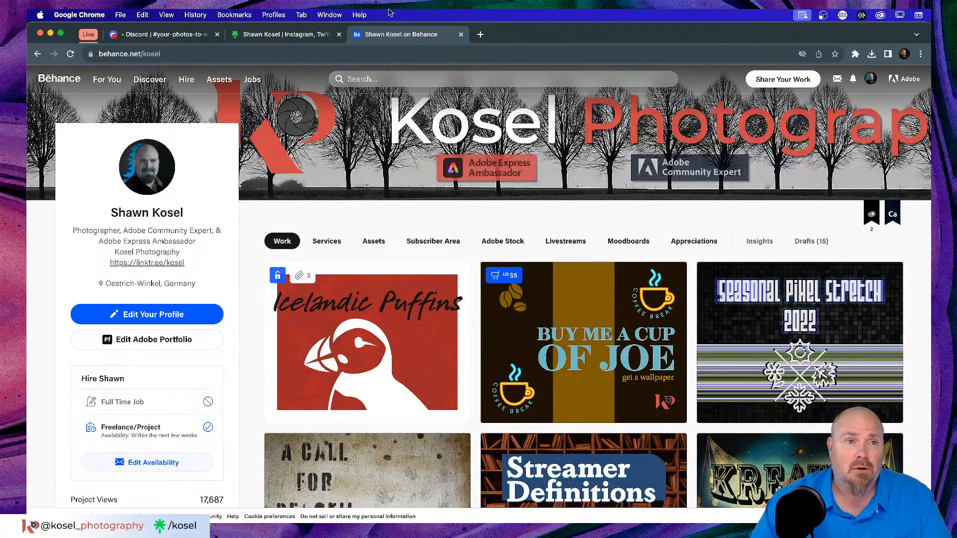
View the wedding photo request in Discord's your-photos-to-edit channel, and open that photo enlarged in the Lightroom Classic Library.
left_click(190, 34)
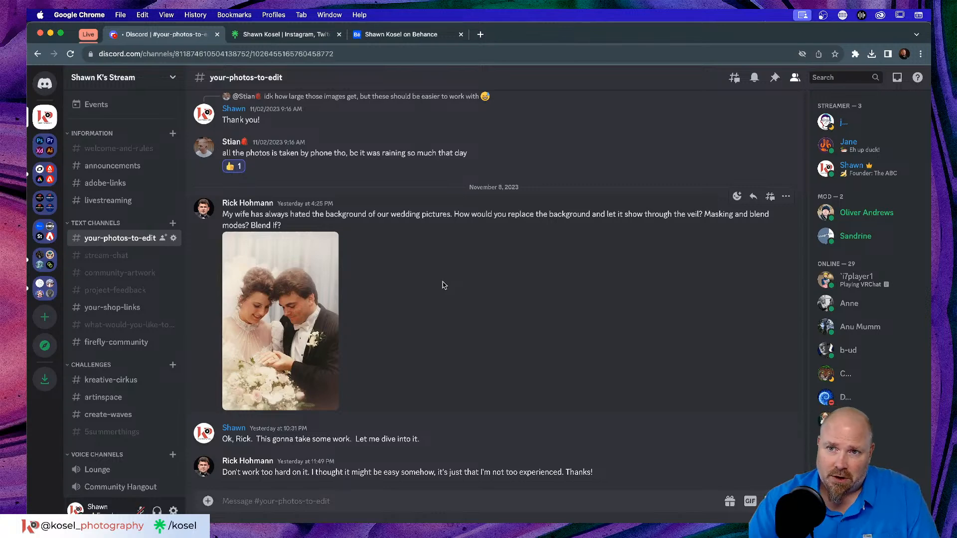
key("super+Tab")
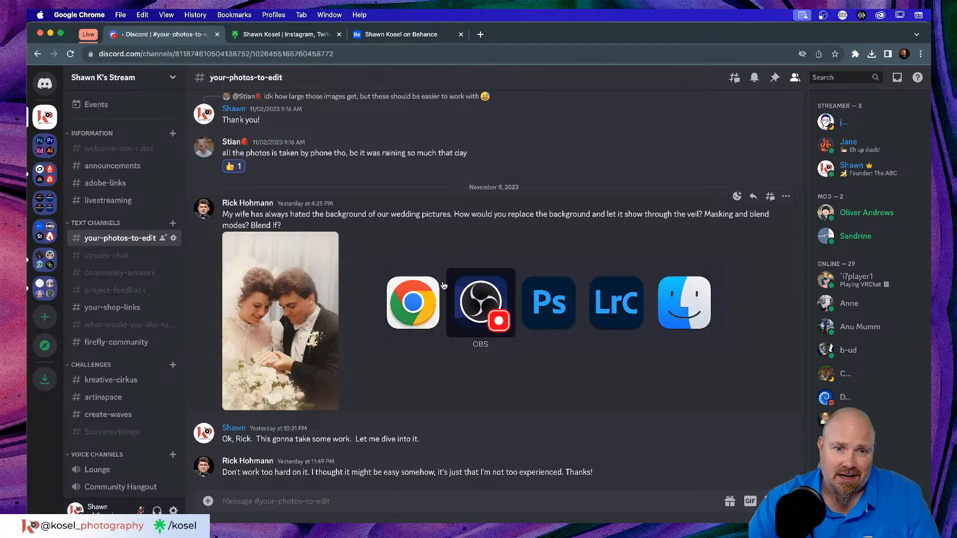
key("super+Tab")
key("super+Tab")
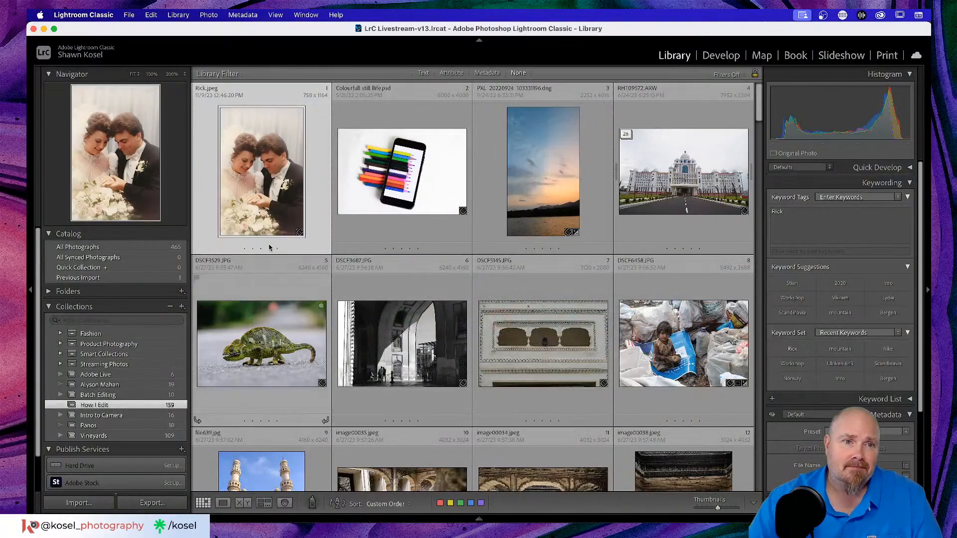
double_click(280, 164)
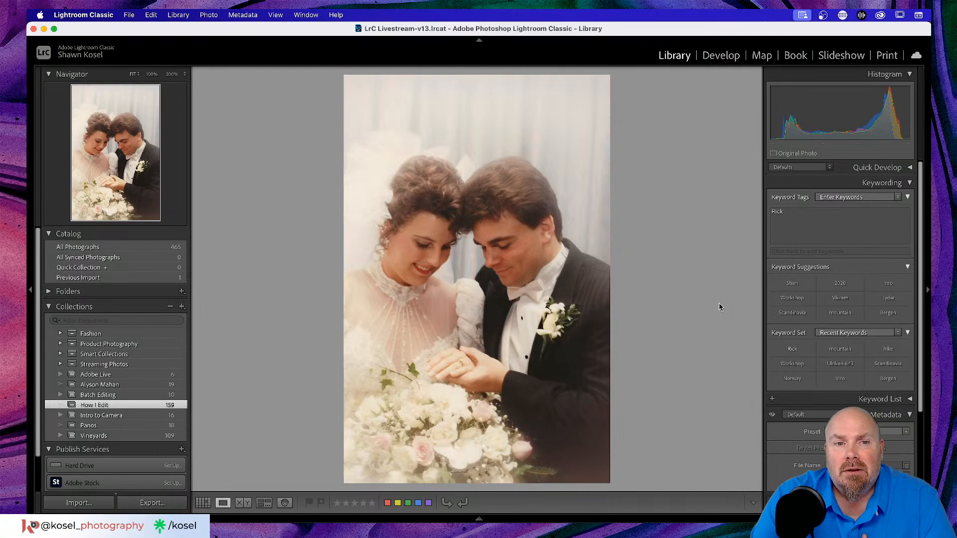
Show the wedding photo's info overlay to check its pixel dimensions, and hide the overlay.
key("i")
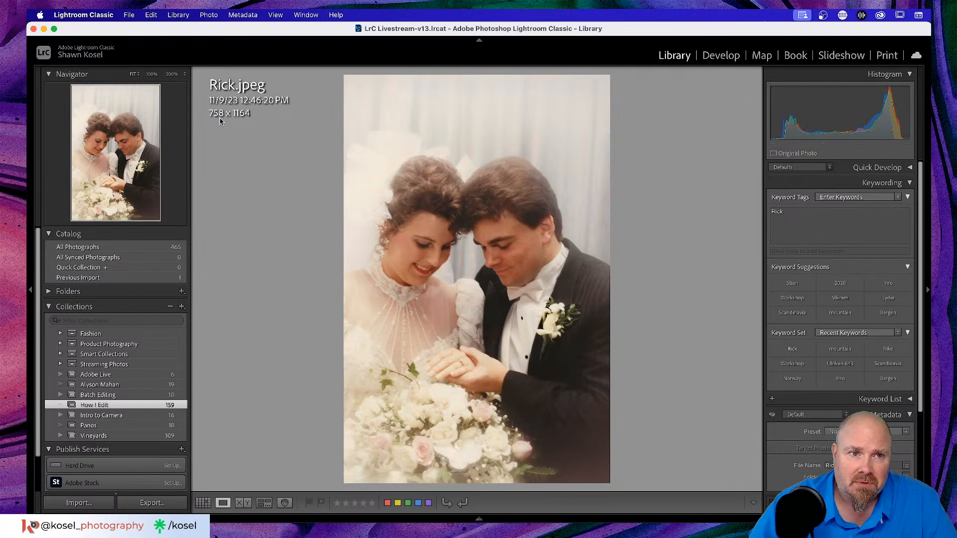
key("i")
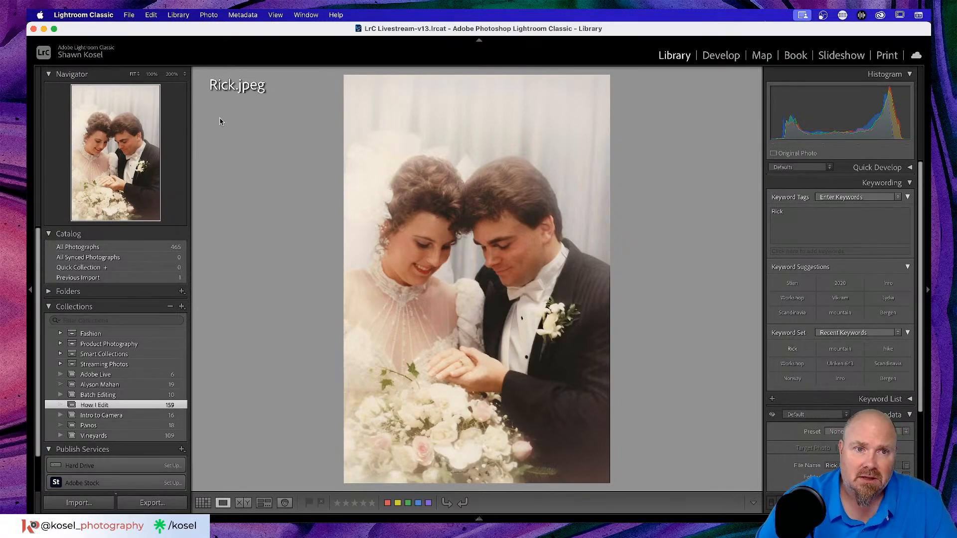
key("i")
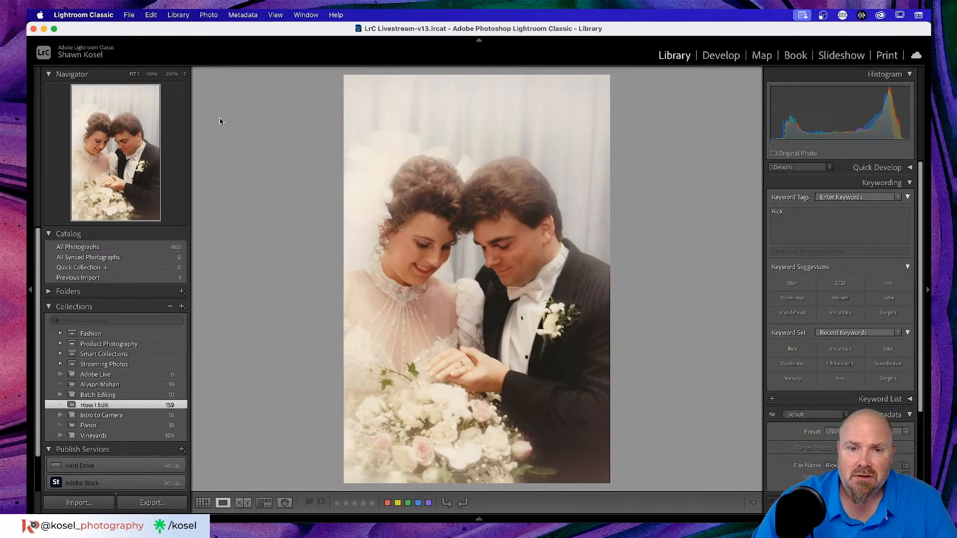
Enhance the original wedding photo with Super Resolution as a new DNG, leaving Create Stack off.
right_click(491, 174)
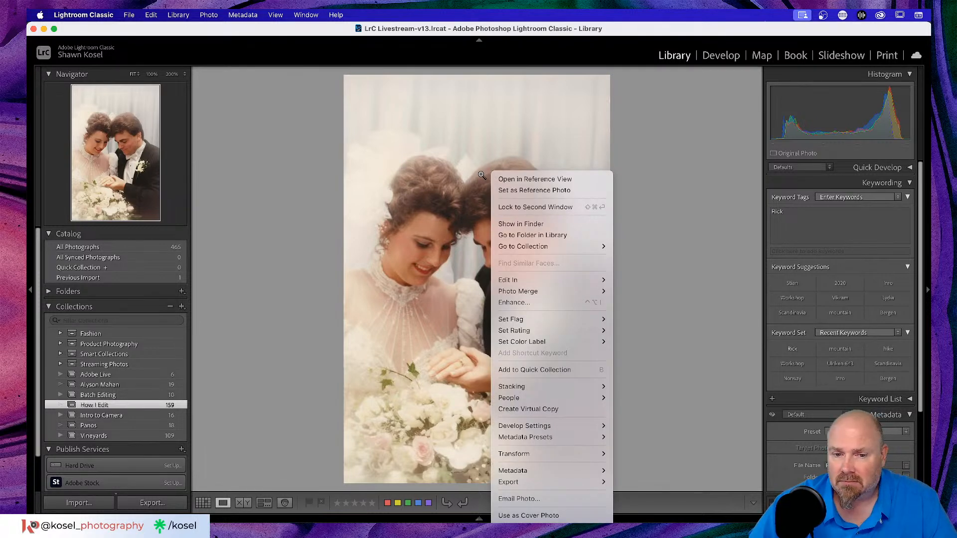
left_click(512, 304)
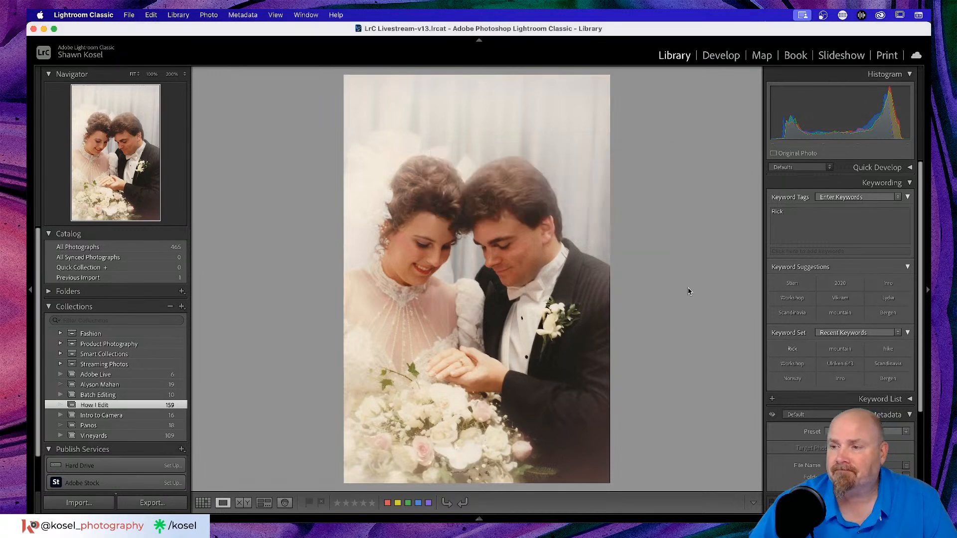
left_click_drag(797, 74, 807, 121)
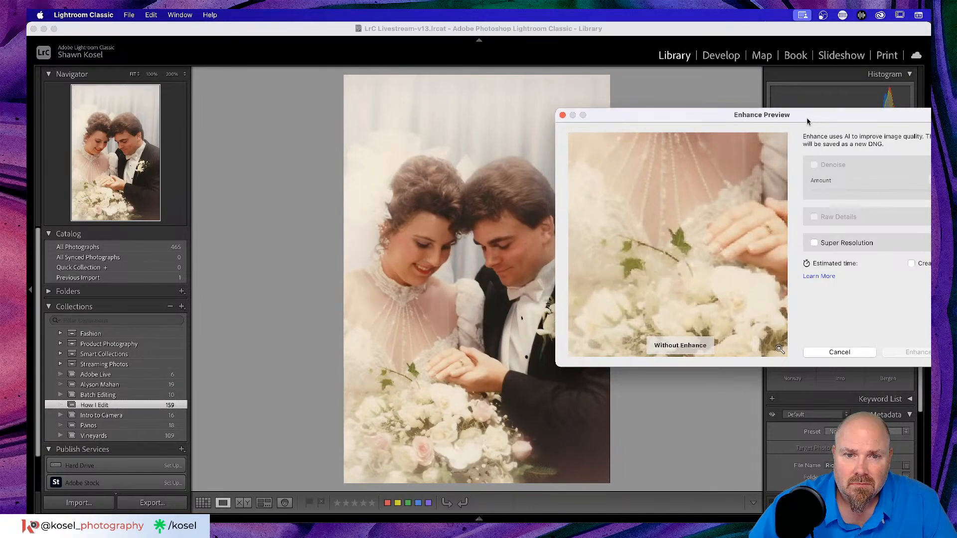
left_click_drag(807, 121, 519, 109)
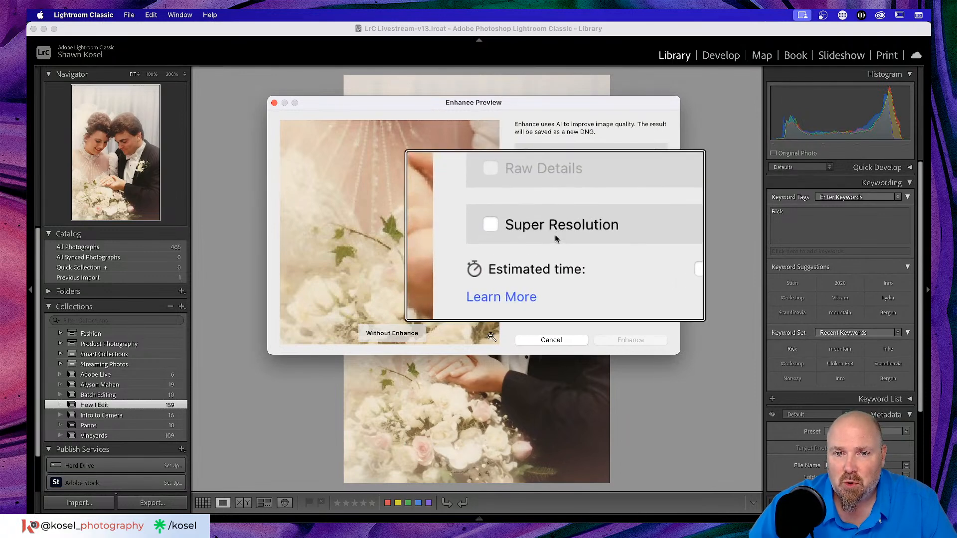
left_click(526, 230)
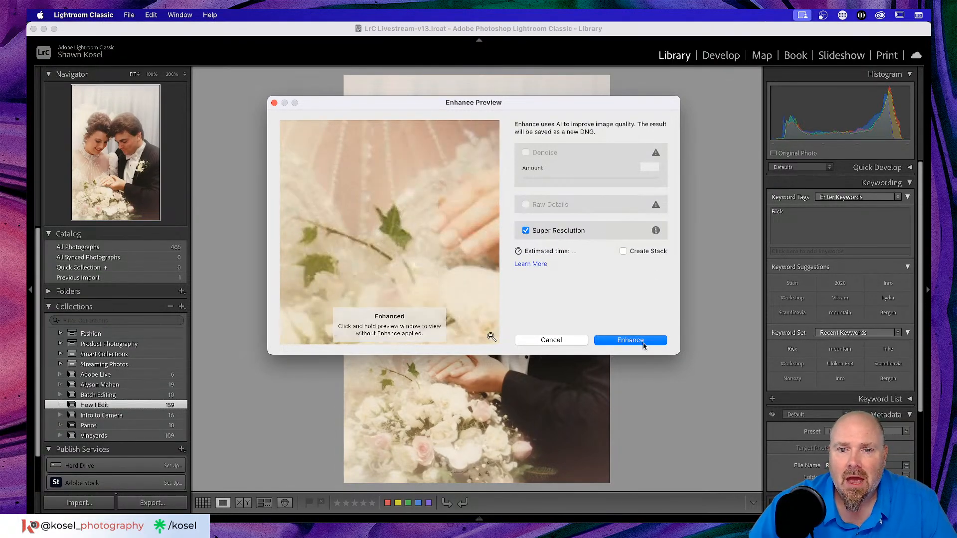
left_click(630, 339)
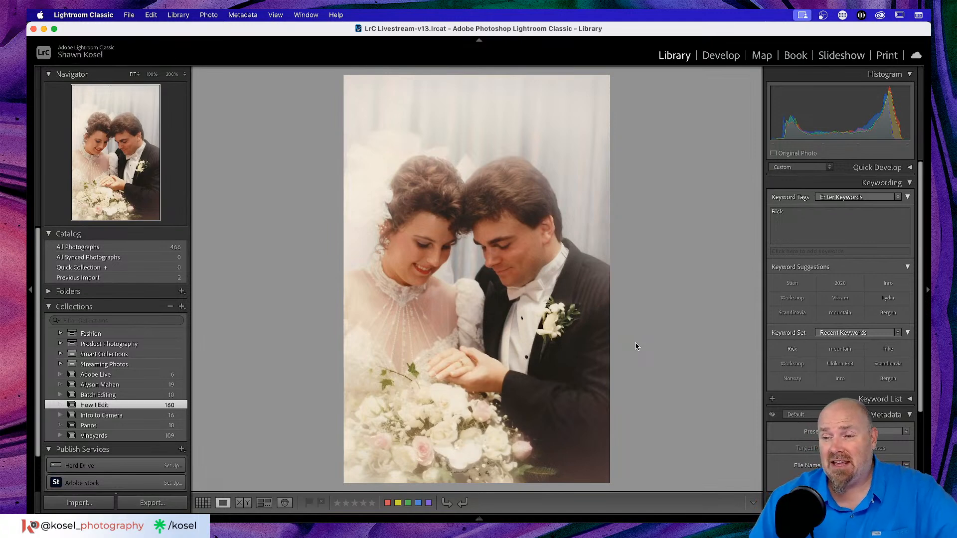
Check the enhanced photo's dimensions in the info overlay and inspect the couple's faces at 200%.
key("i")
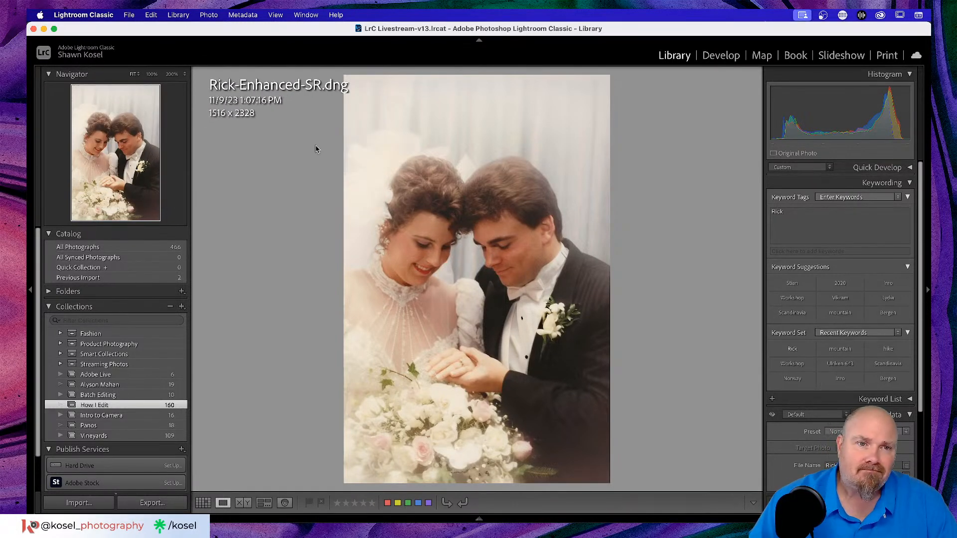
key("i")
key("i")
left_click(463, 249)
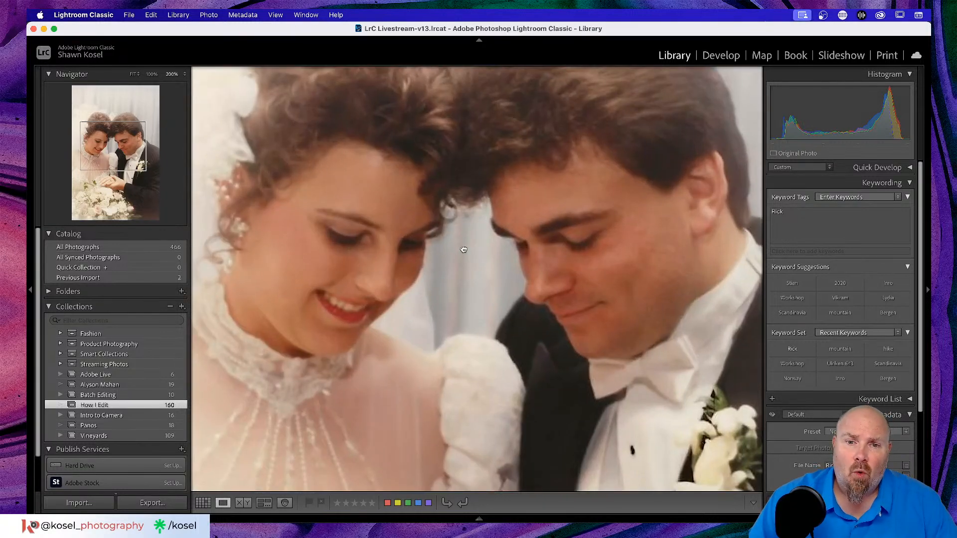
left_click(464, 249)
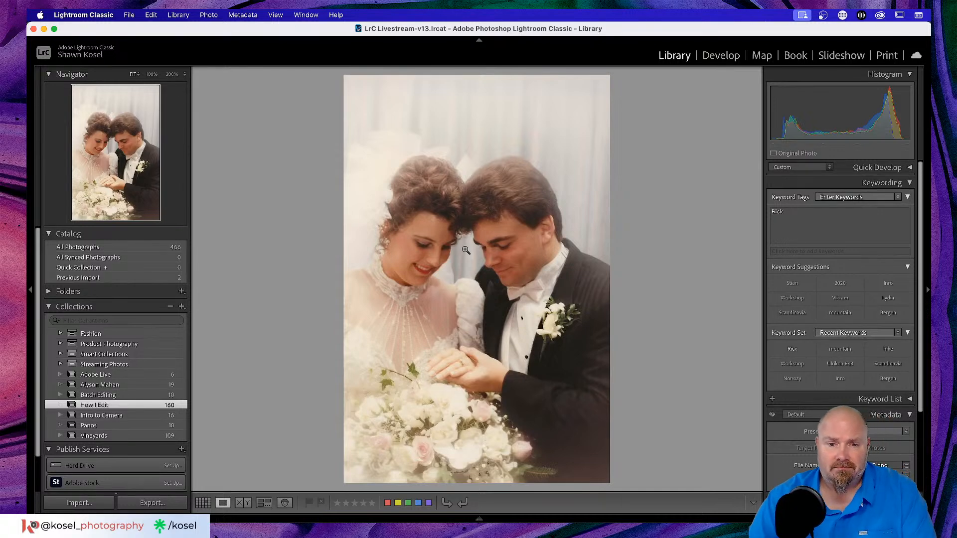
Select the enhanced DNG version of the wedding photo in the grid and open it in the Develop module.
key("g")
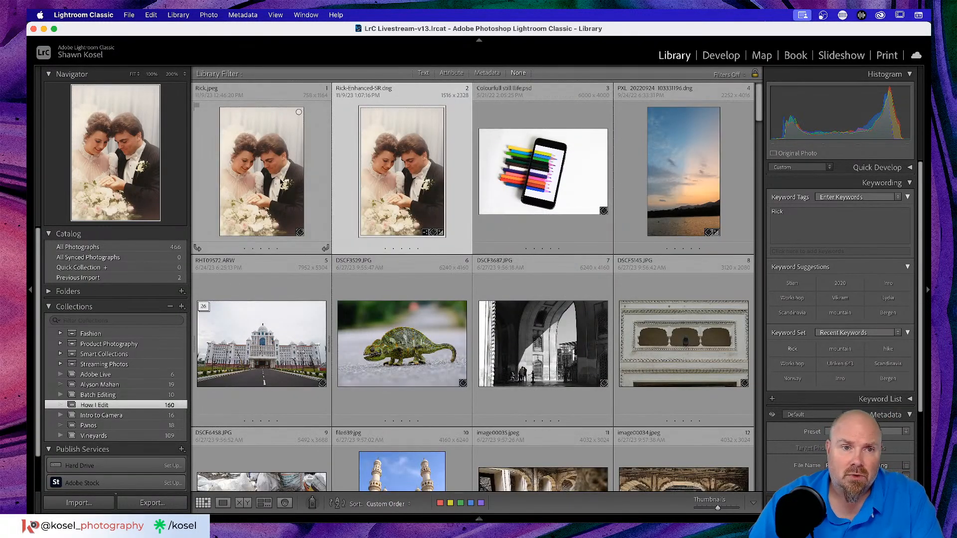
double_click(386, 171)
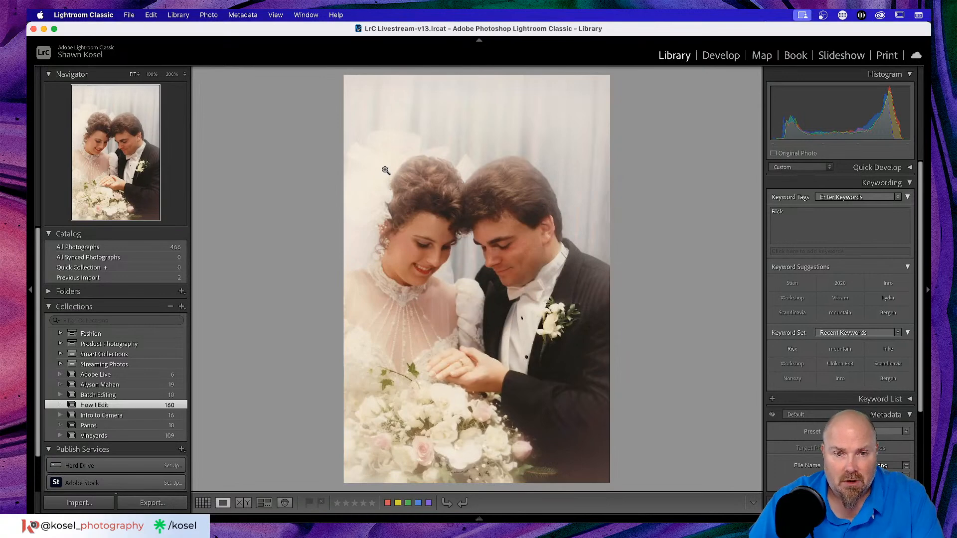
key("d")
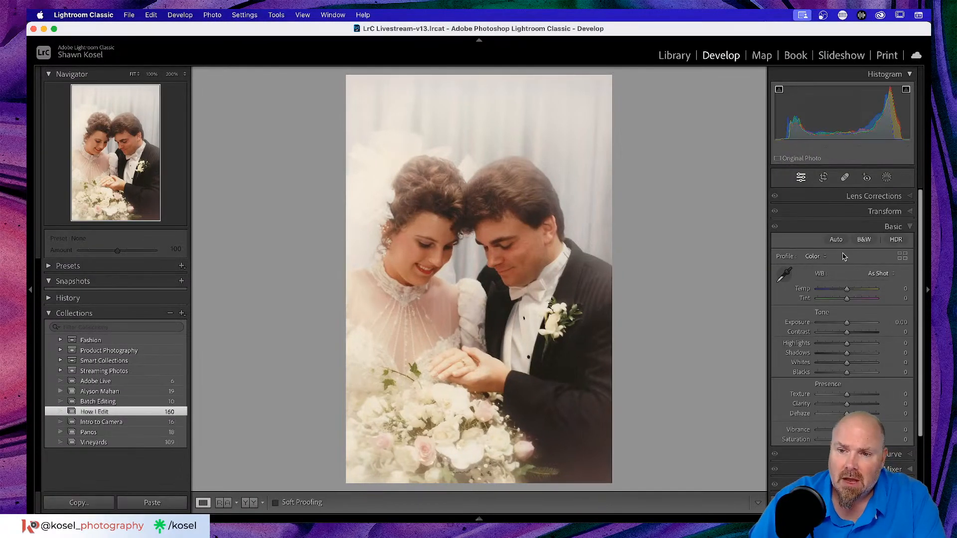
Try a dark post-crop vignette with Amount -100 and a light one with a positive Amount, and reset the Amount to 0.
scroll(857, 348, "down", 3)
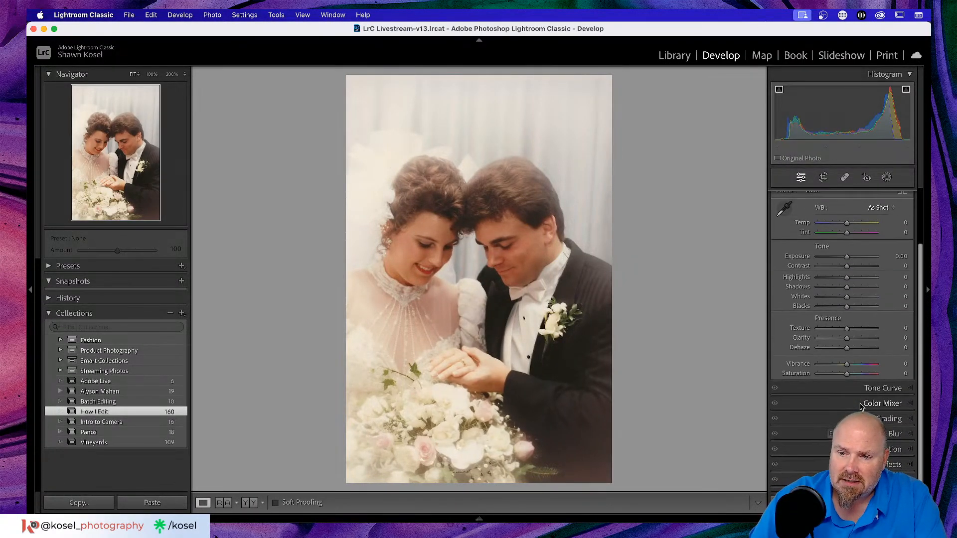
left_click(895, 465)
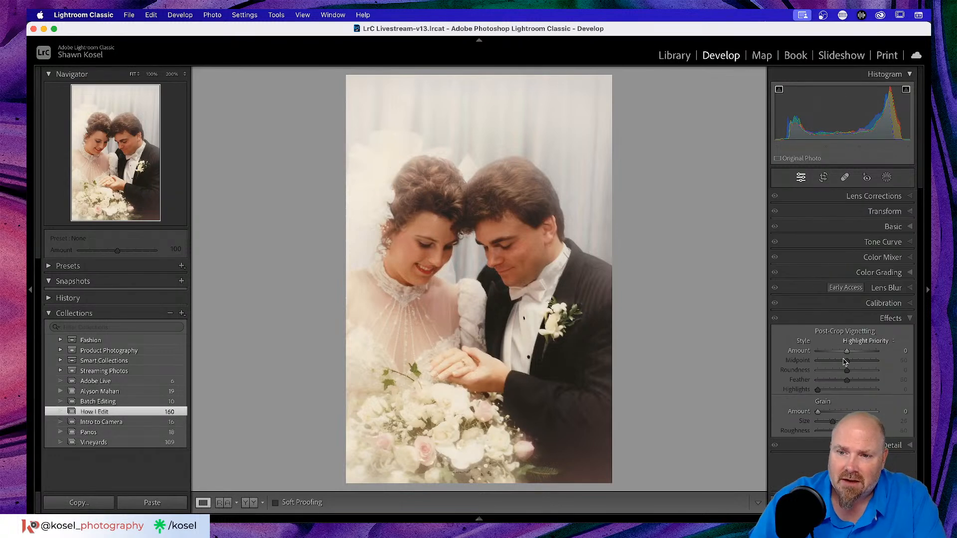
left_click_drag(849, 353, 819, 353)
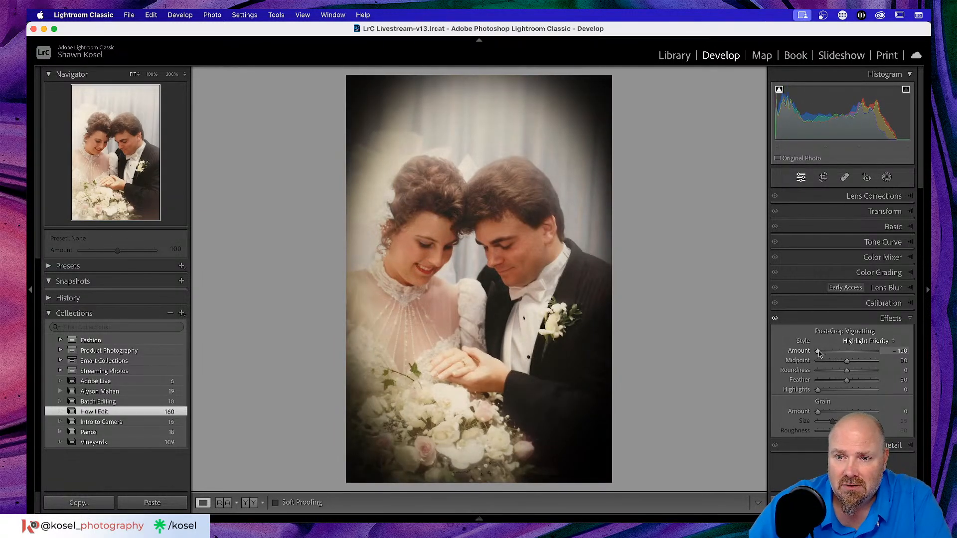
left_click_drag(820, 354, 868, 352)
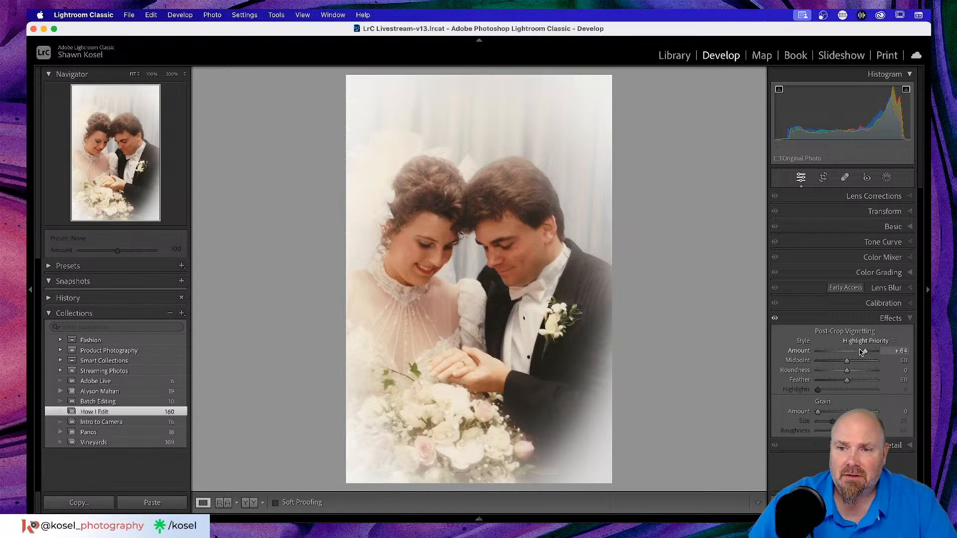
double_click(797, 352)
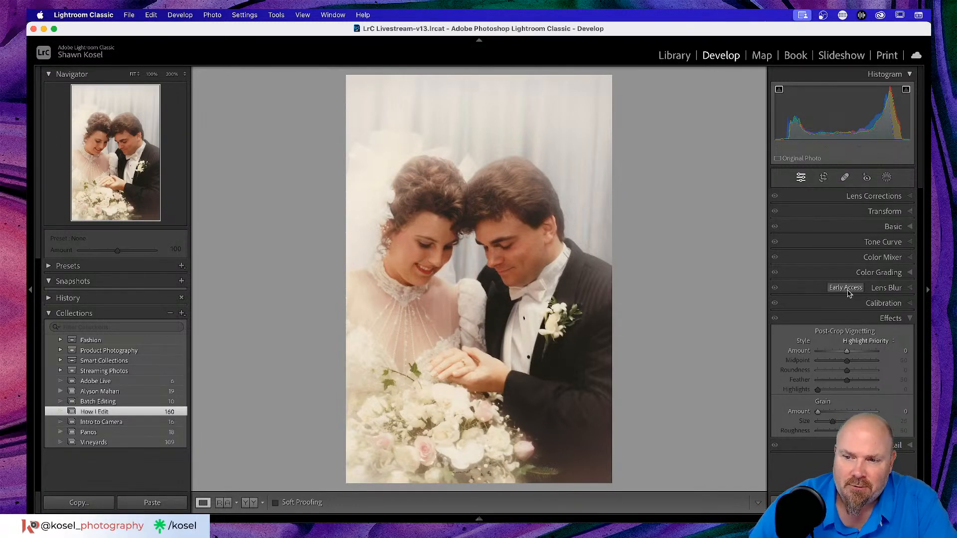
Inspect the faces, hair and clothing of the couple at 200% and return to the full photo.
left_click(544, 241)
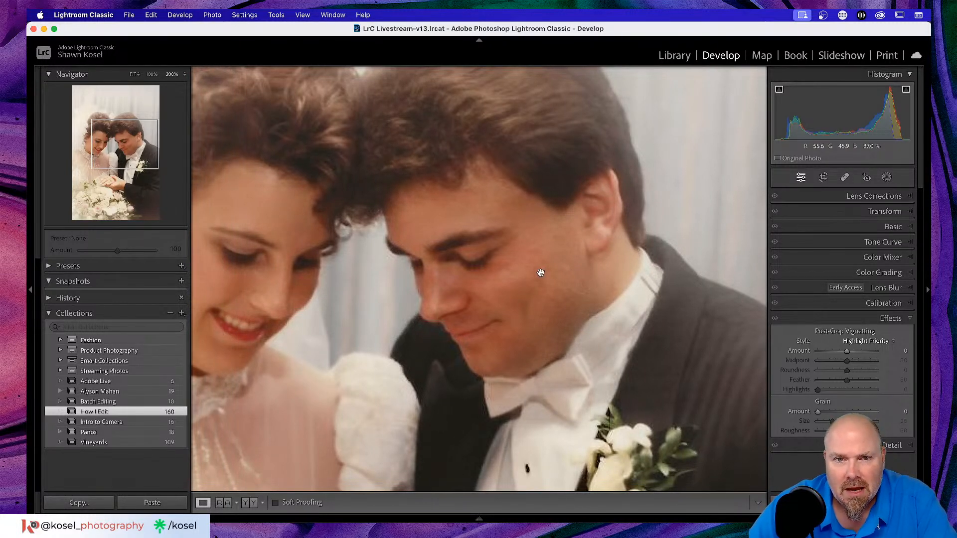
scroll(540, 273, "left", 5)
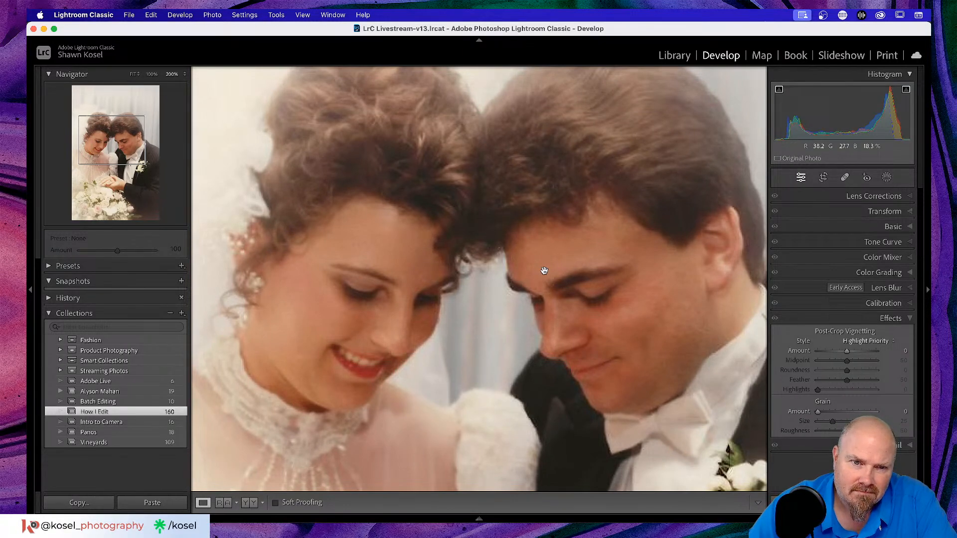
left_click(544, 272)
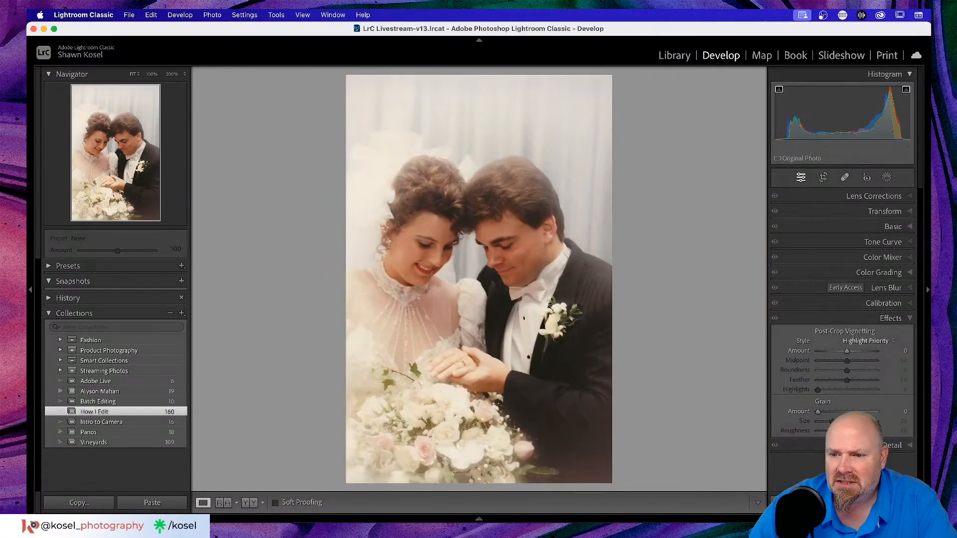
Close the Effects settings and look over the sharpening and noise reduction options in the Detail settings.
left_click(889, 318)
left_click(889, 334)
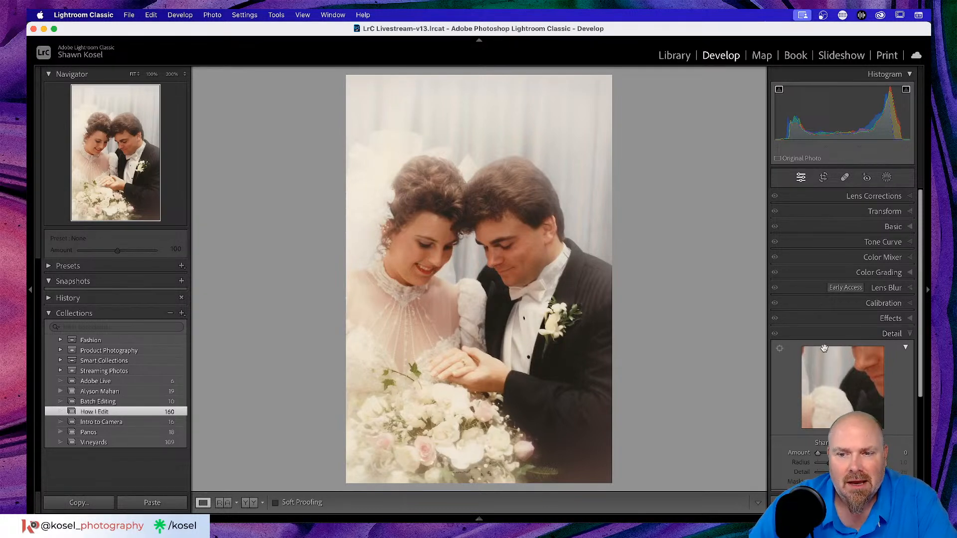
scroll(824, 348, "down", 5)
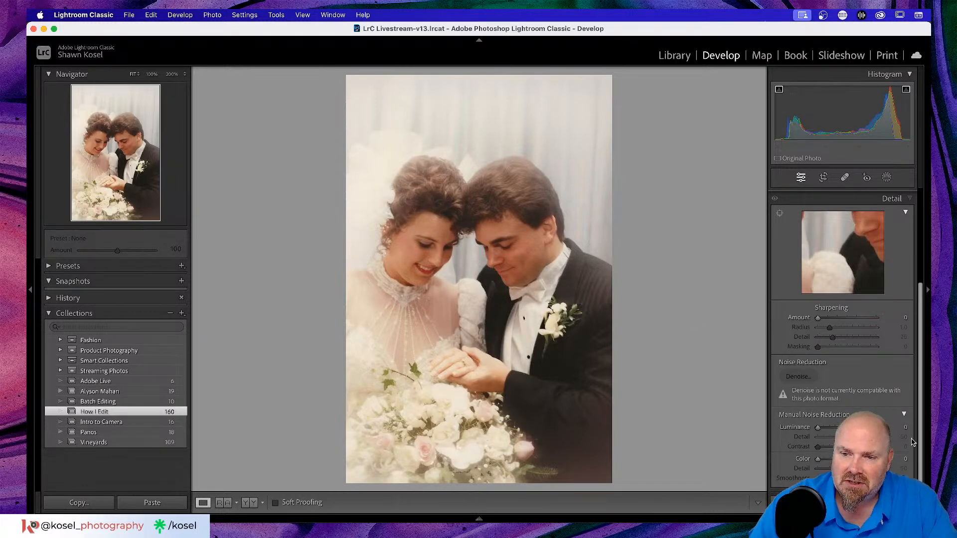
scroll(851, 319, "up", 5)
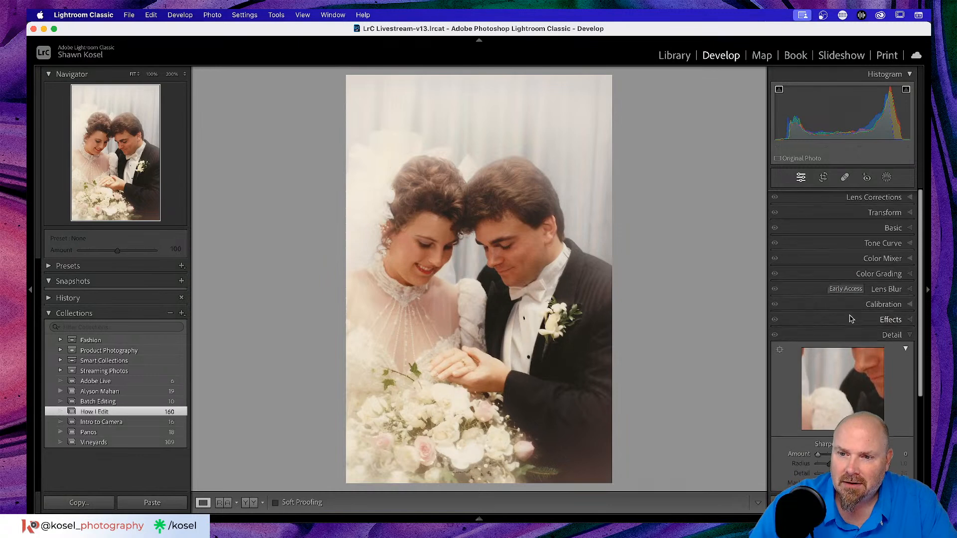
Try a dark post-crop vignette with Amount -24 and reset the Amount to 0.
left_click(851, 318)
left_click_drag(847, 351, 803, 348)
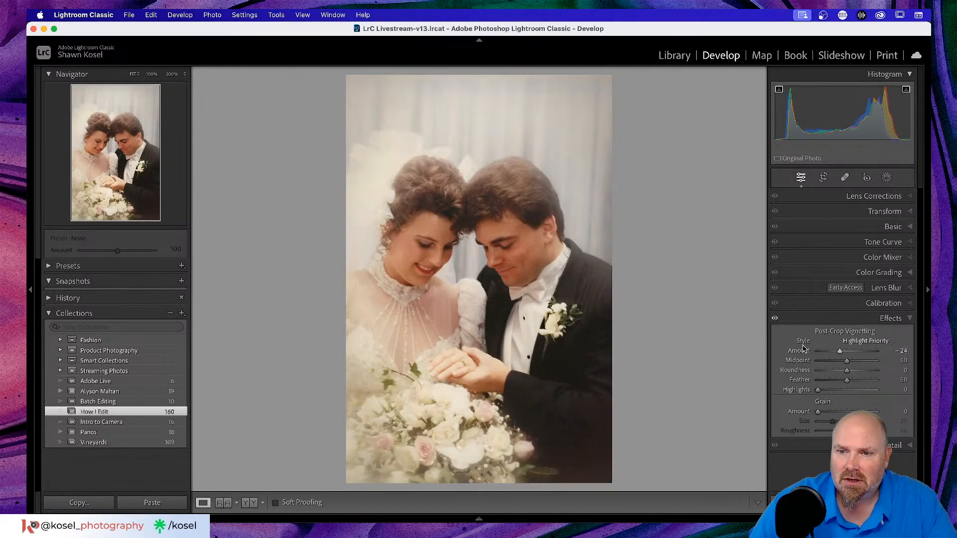
double_click(803, 349)
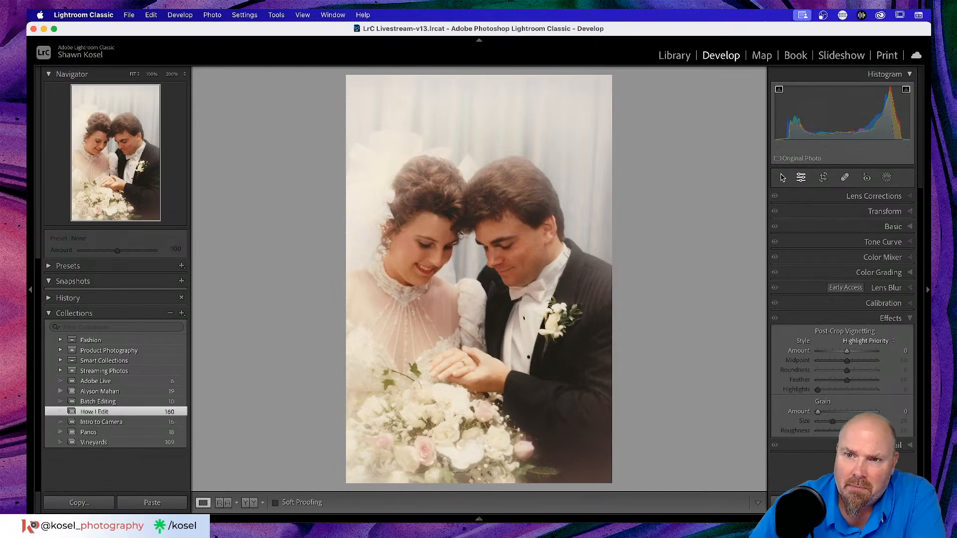
Try a white balance sampled from the groom's dark jacket and undo it.
left_click(891, 227)
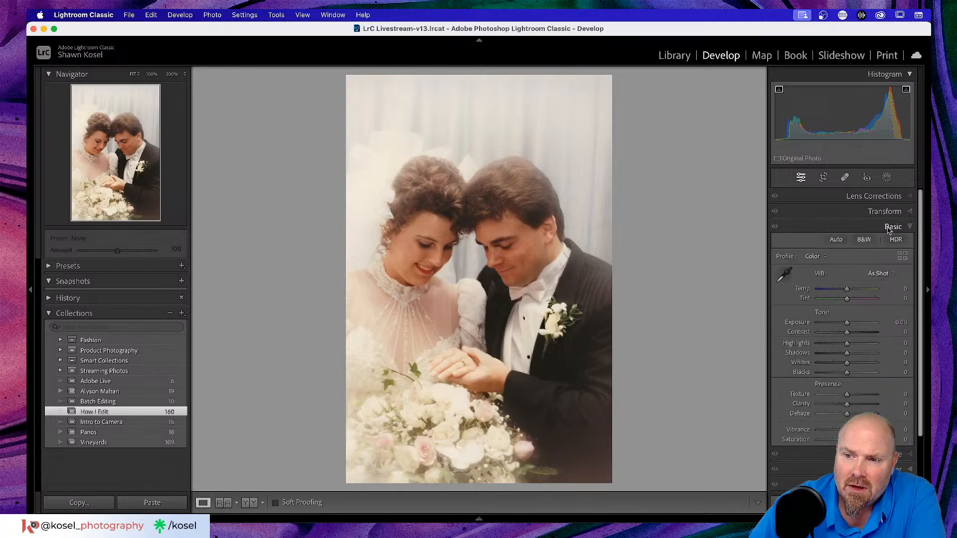
left_click(781, 274)
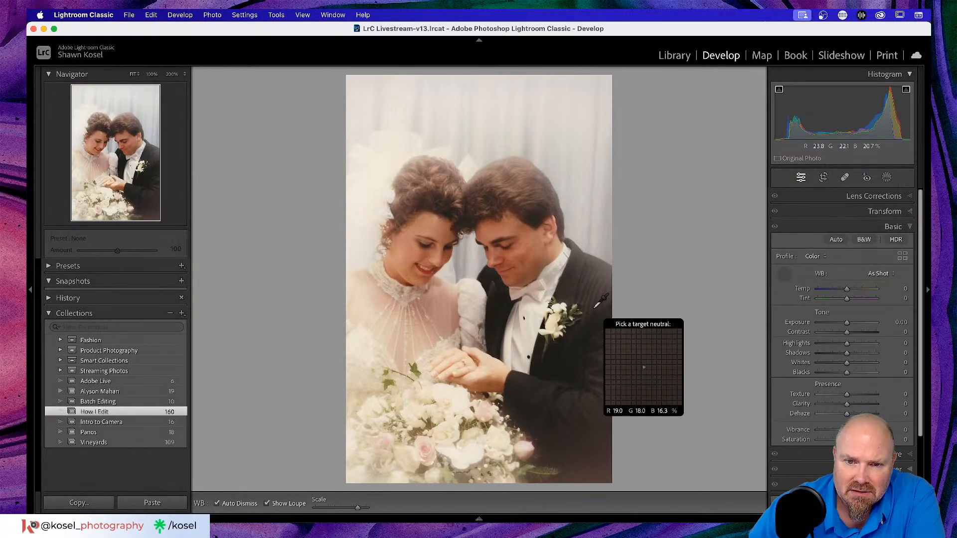
left_click(571, 285)
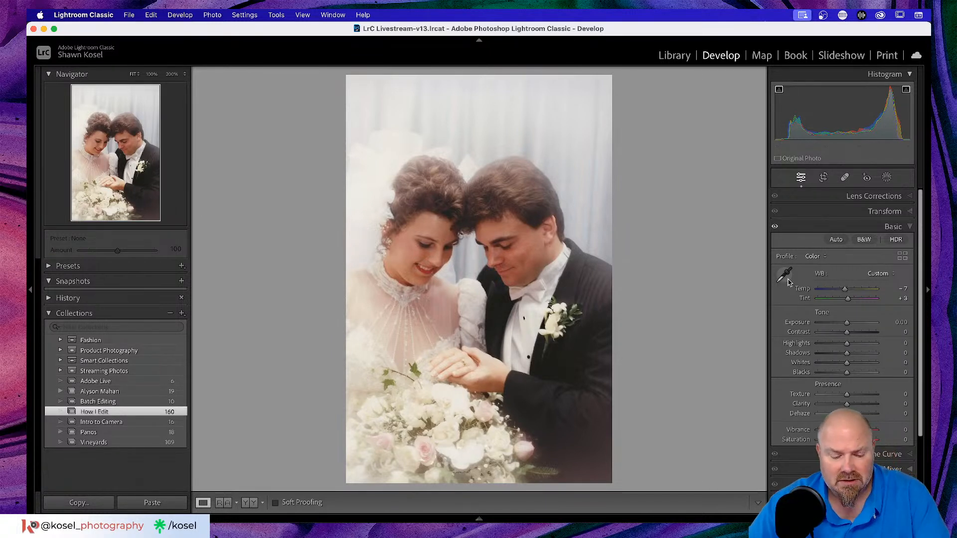
key("super+z")
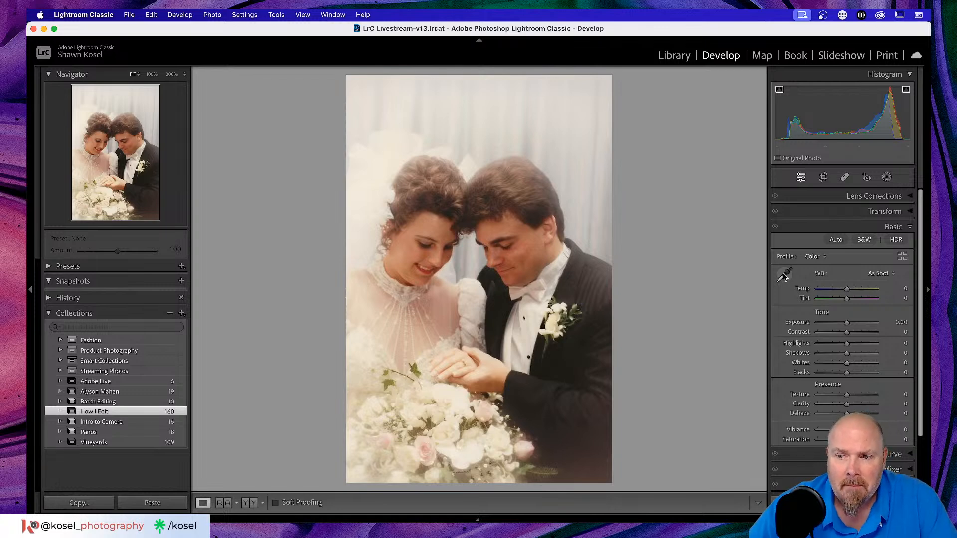
Set the white balance to Temp -9 and Tint +11 by sampling the groom's white shirt as the neutral target.
left_click(784, 277)
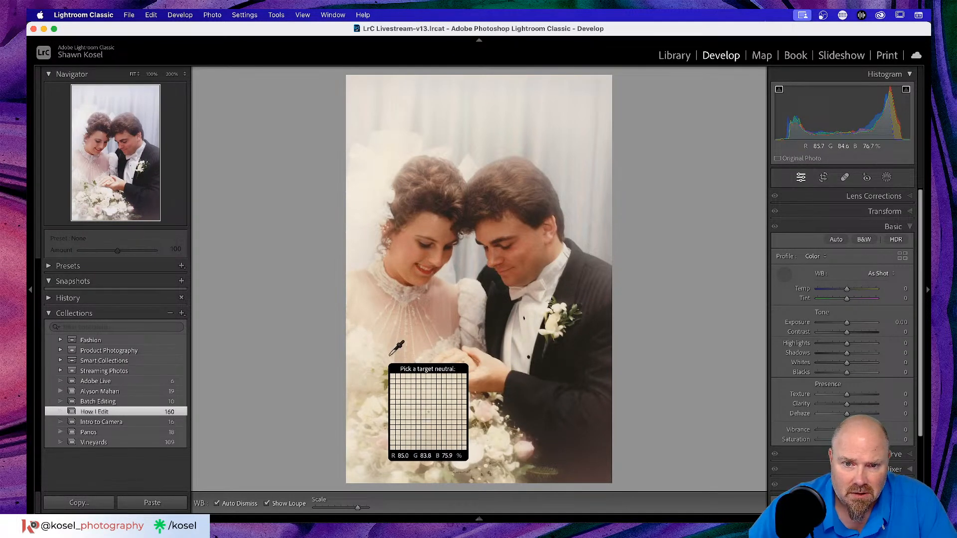
left_click(529, 332)
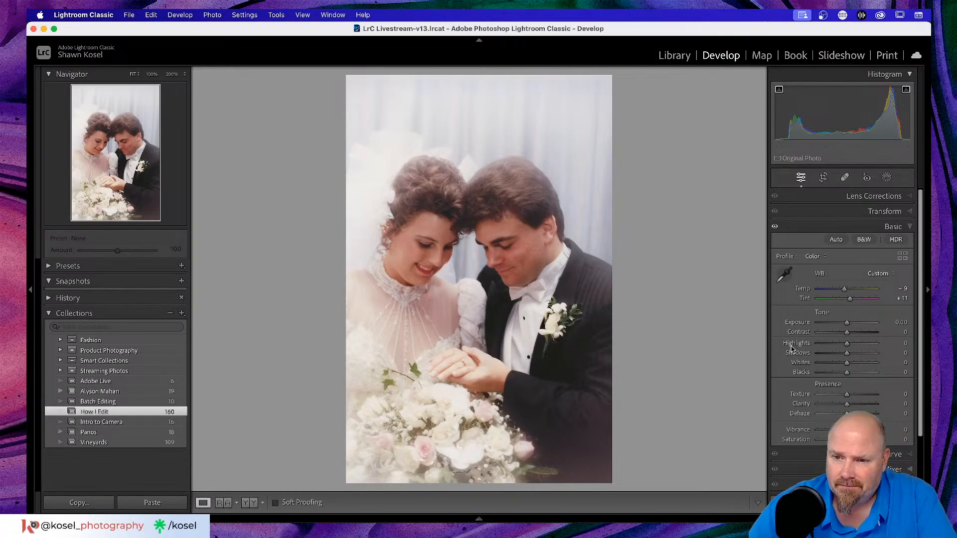
Try Highlights at -46, reset them to 0, and raise the Contrast slightly to about +6.
mouse_move(847, 344)
left_mouse_down()
mouse_move(808, 344)
mouse_move(834, 345)
left_mouse_up()
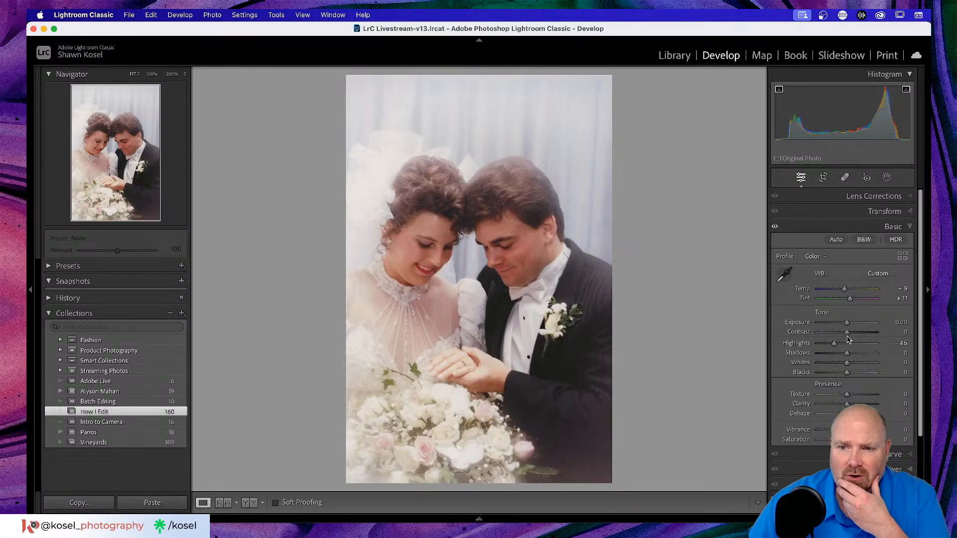
double_click(796, 345)
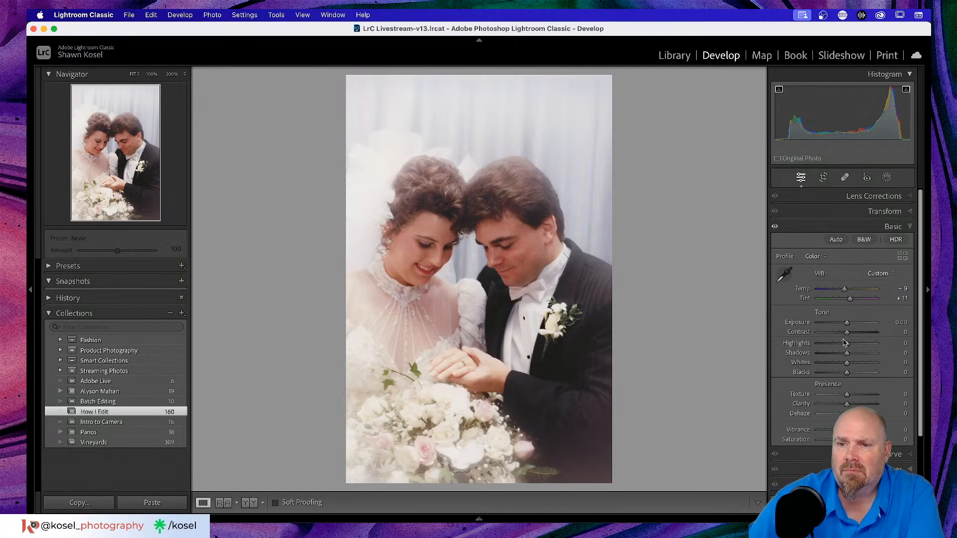
mouse_move(847, 332)
left_mouse_down()
mouse_move(859, 333)
mouse_move(849, 335)
left_mouse_up()
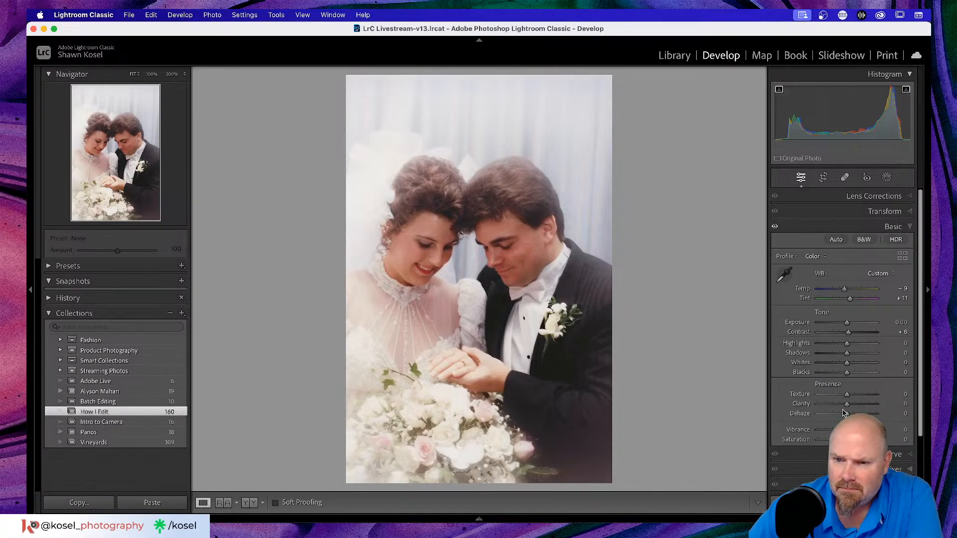
Try a subtle post-crop vignette with Amount -12 in the Effects settings and reset it to 0.
scroll(844, 410, "down", 3)
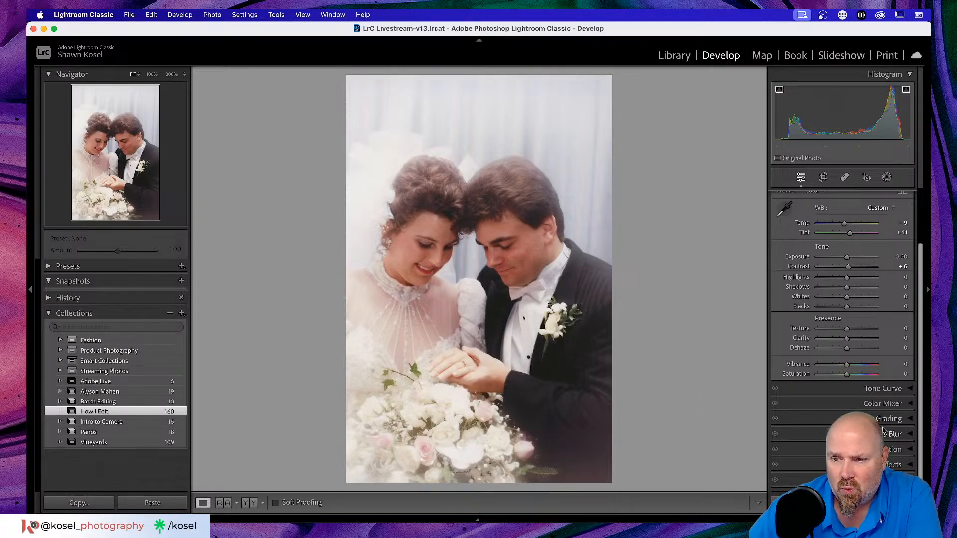
left_click(892, 465)
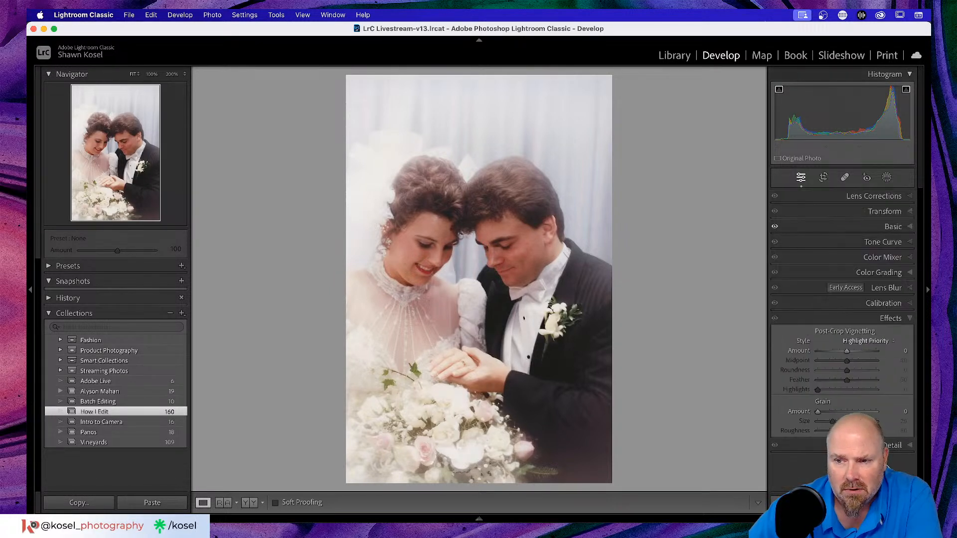
left_click_drag(847, 353, 843, 352)
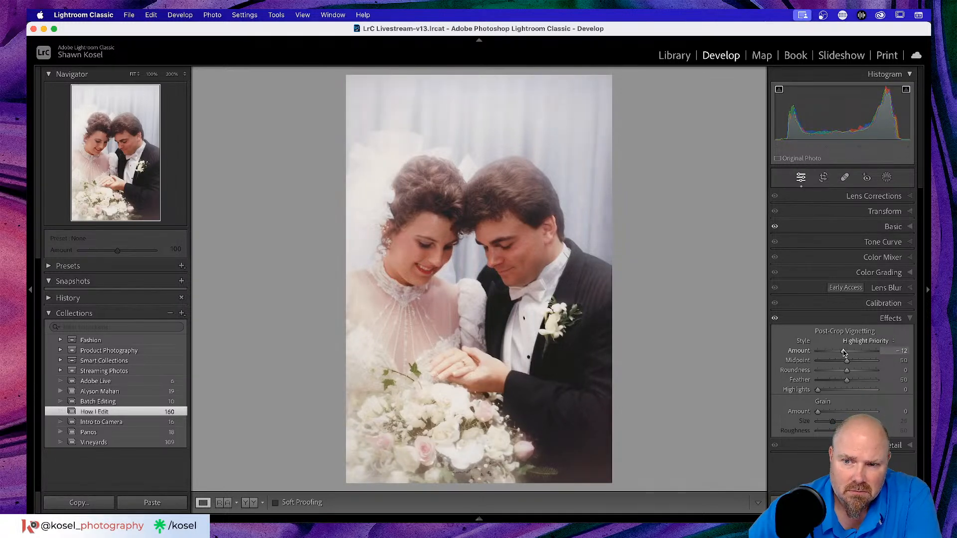
double_click(802, 353)
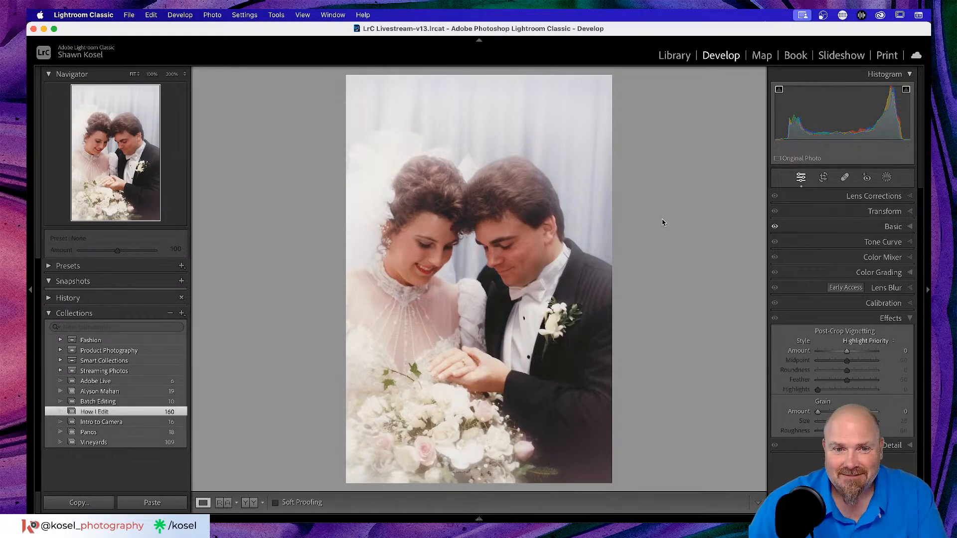
Return to the Library grid, switch to Photoshop with the enhanced wedding photo open, and collapse the Actions panel.
key("g")
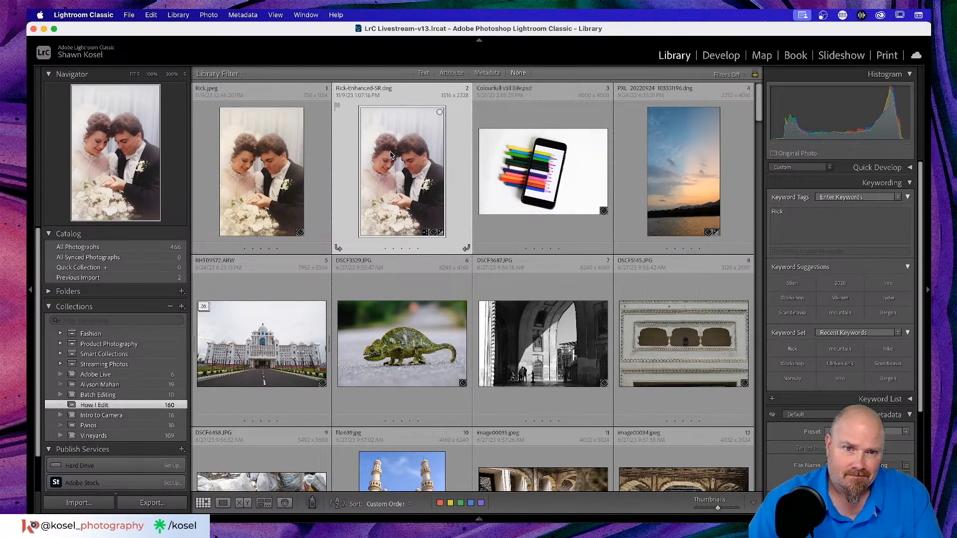
key("super+Tab")
key("super+Tab")
key("super+Tab")
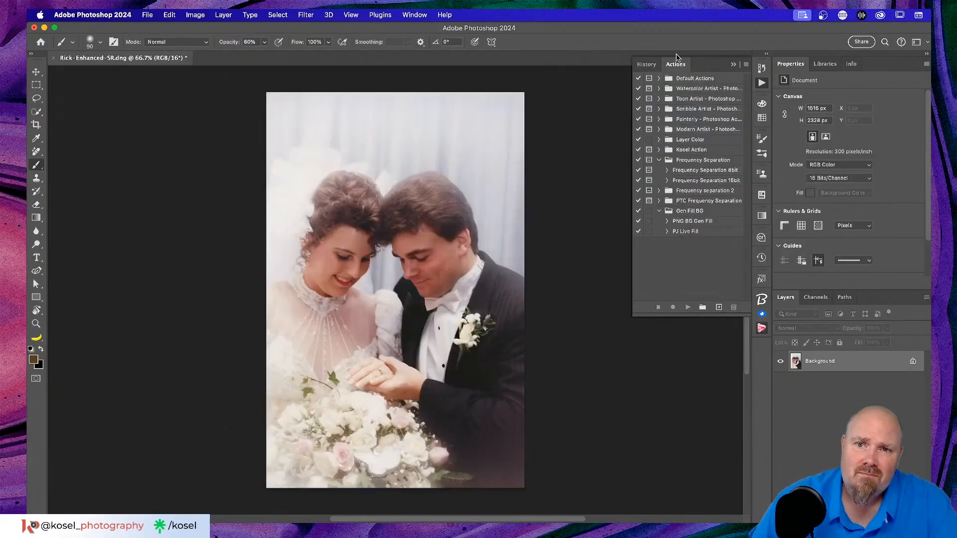
left_click(733, 64)
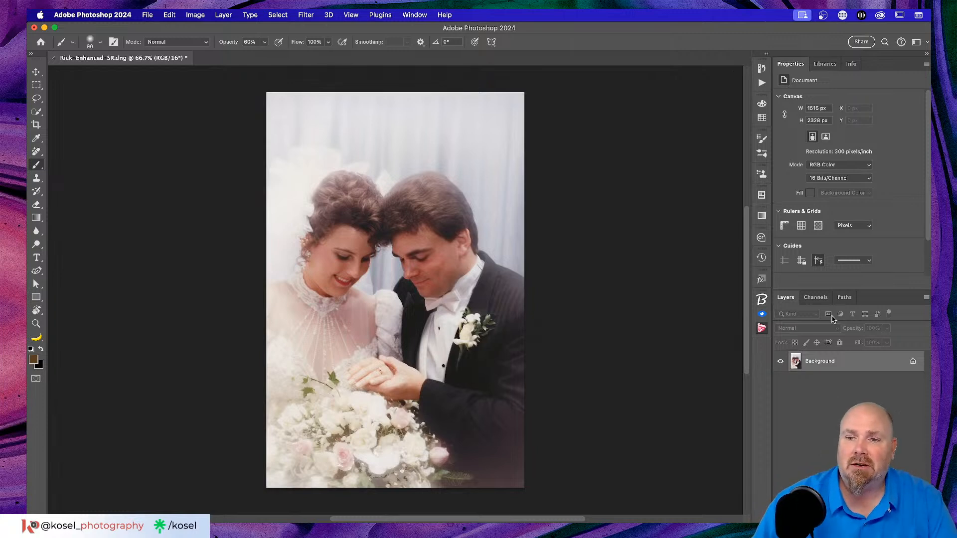
Convert the locked Background into a regular layer named Layer 0 and duplicate it.
double_click(917, 361)
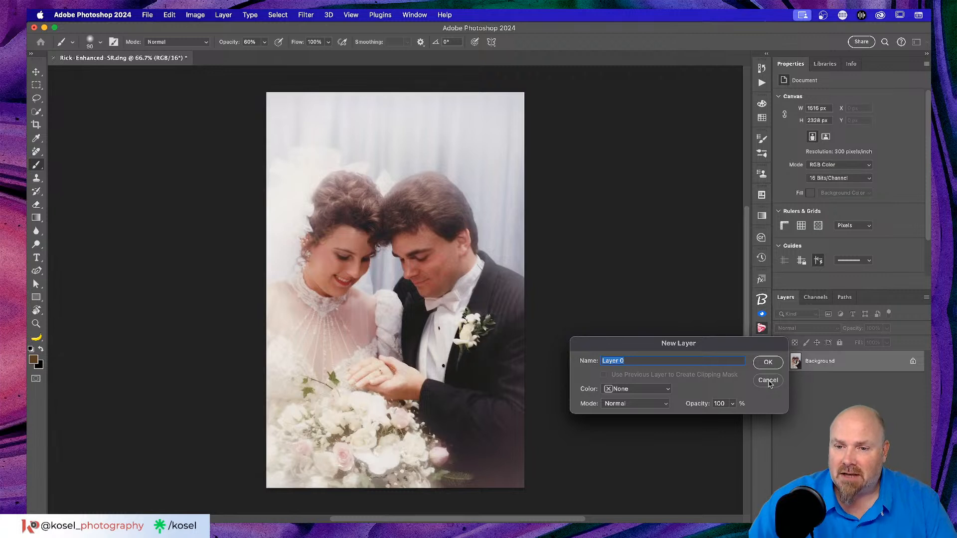
left_click(767, 362)
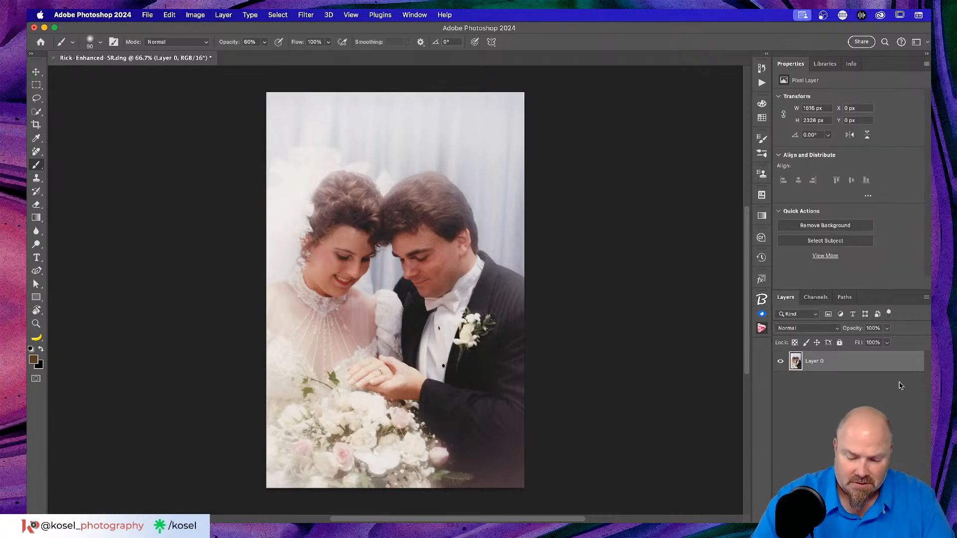
key("super+j")
Hide the lower copy of the photo layer, rename it BG, and select the upper Layer 0.
left_click(780, 382)
double_click(819, 383)
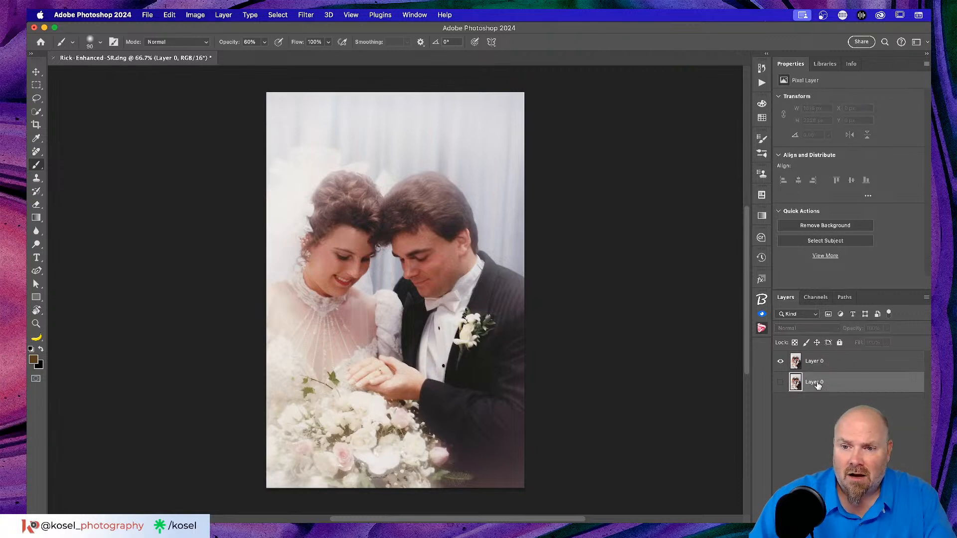
type("BG")
key("Return")
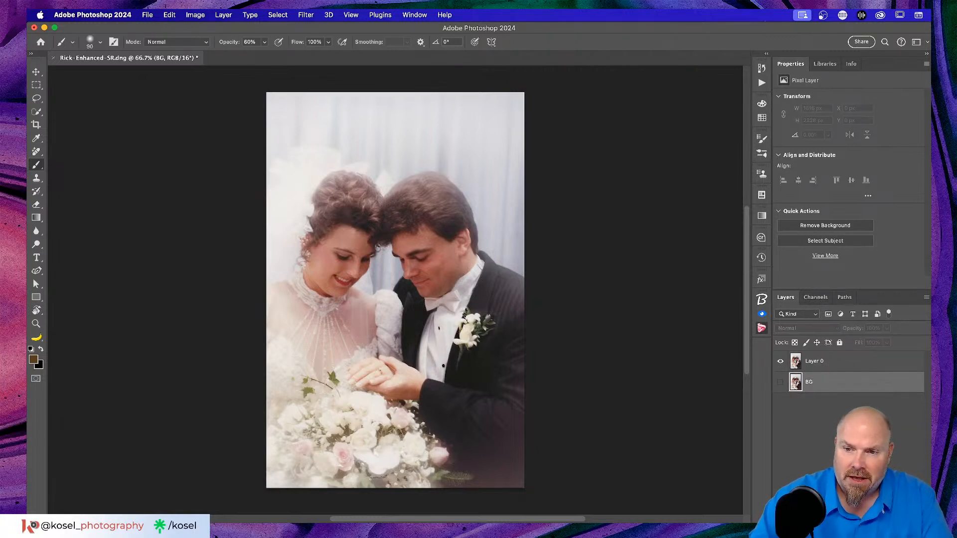
left_click(835, 365)
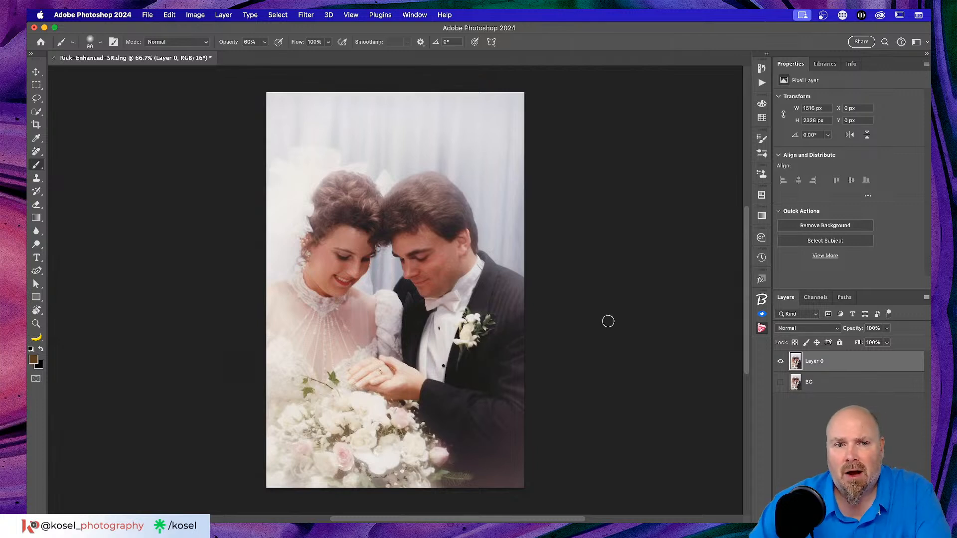
Examine the veil against the backdrop in the individual color channels, restore the full RGB view and return to the layers.
left_click(816, 297)
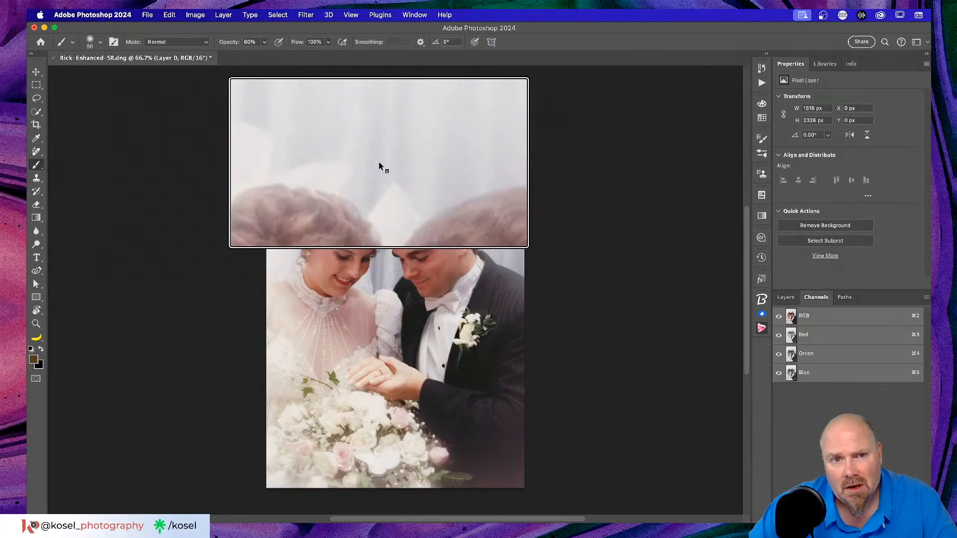
left_click_drag(319, 153, 273, 196)
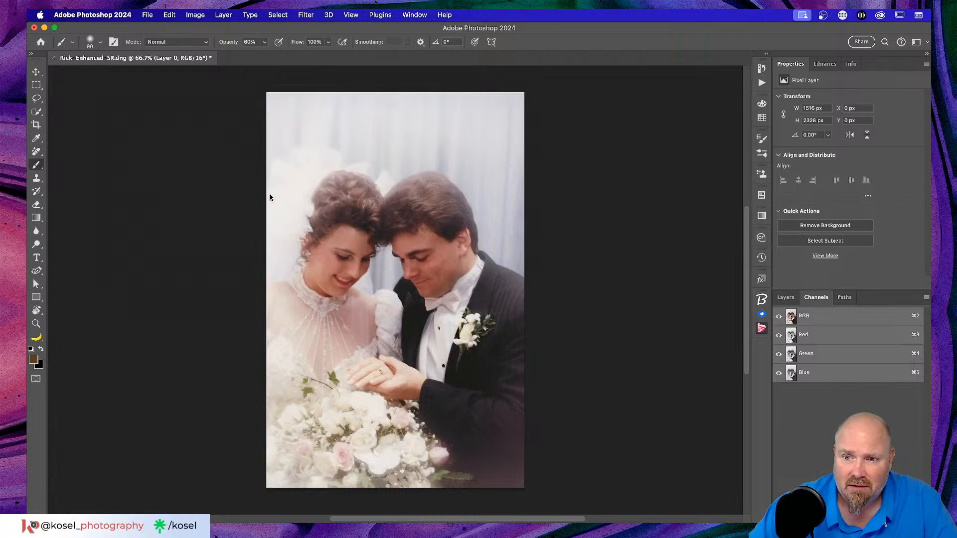
left_click(778, 335)
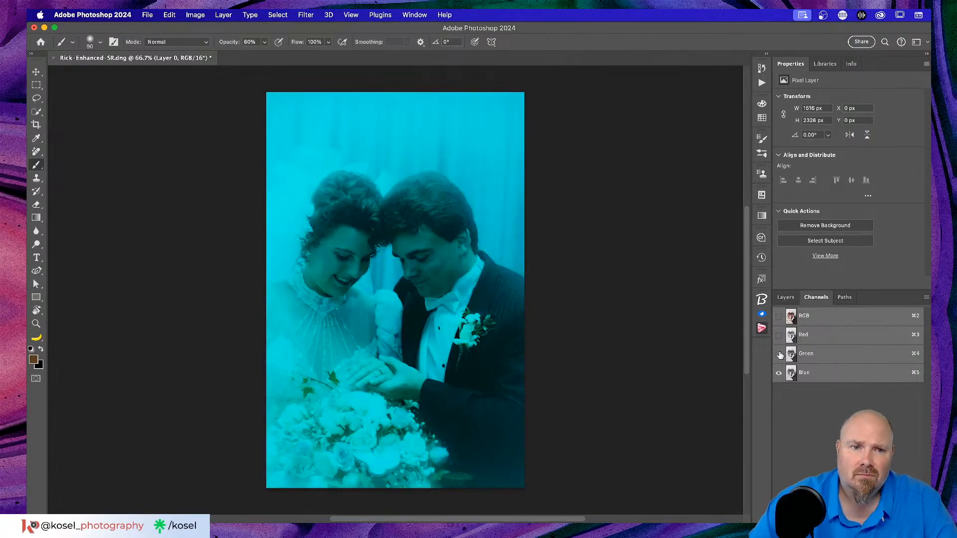
left_click(779, 353)
left_click(779, 353)
left_click(778, 372)
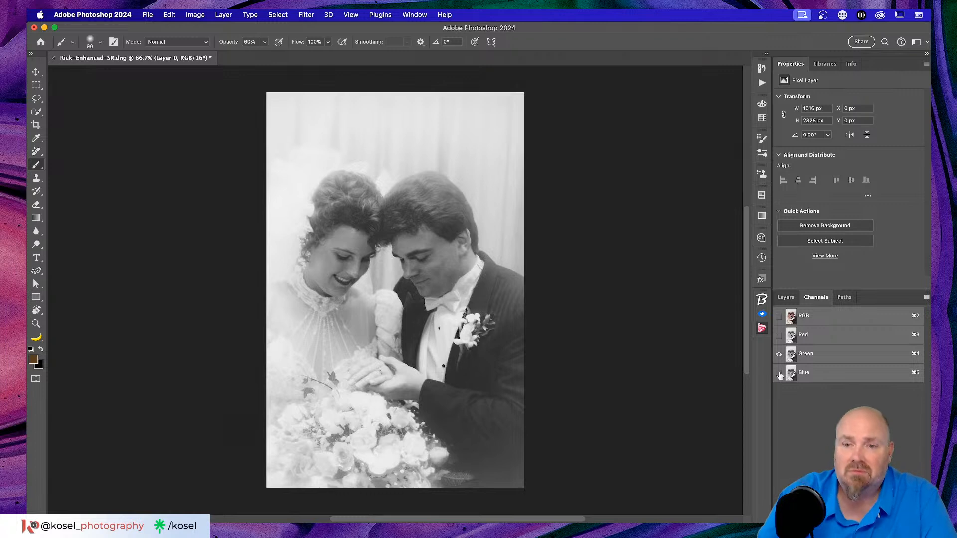
left_click(778, 335)
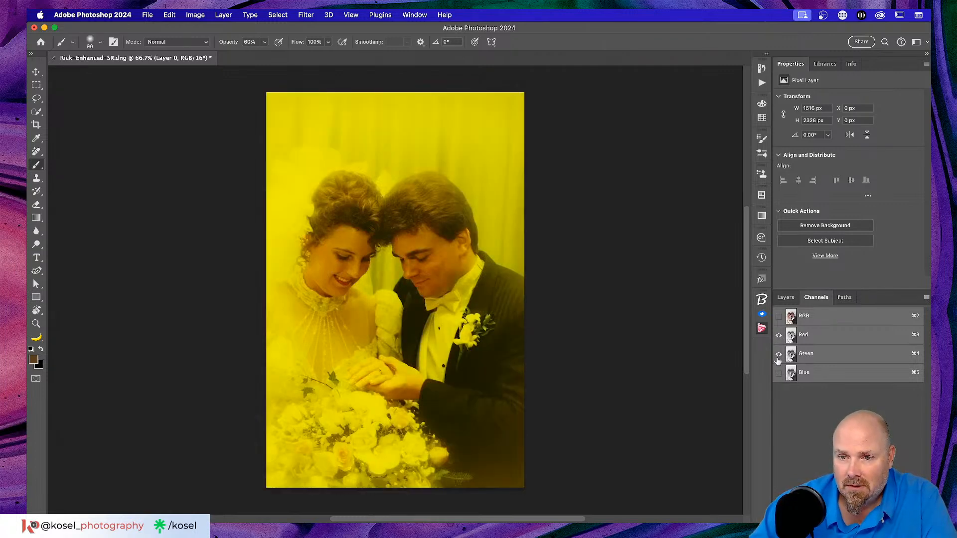
left_click(778, 355)
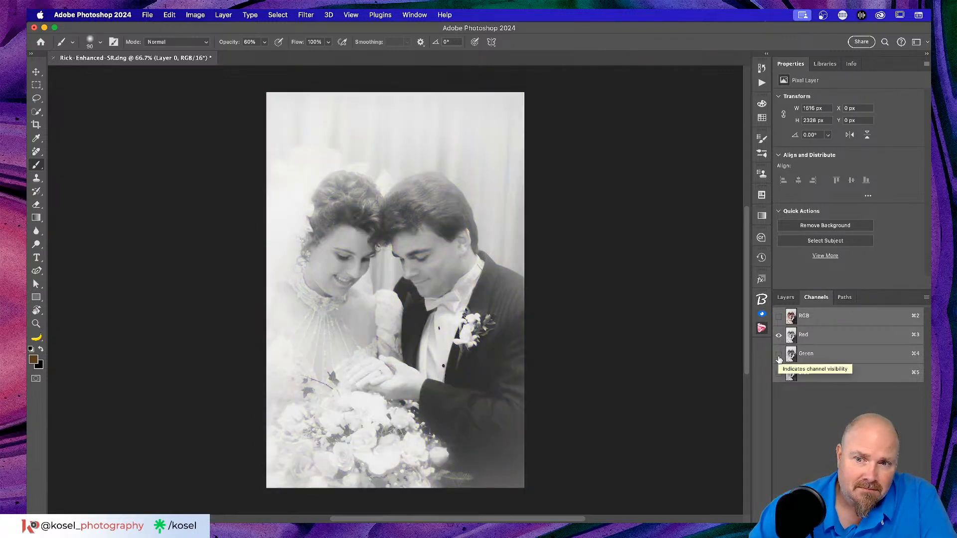
left_click(778, 316)
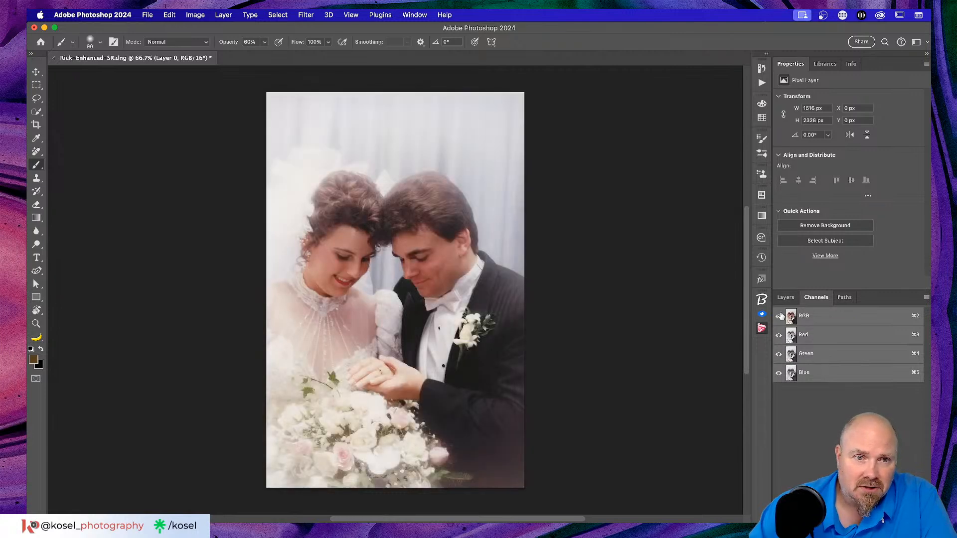
left_click(785, 297)
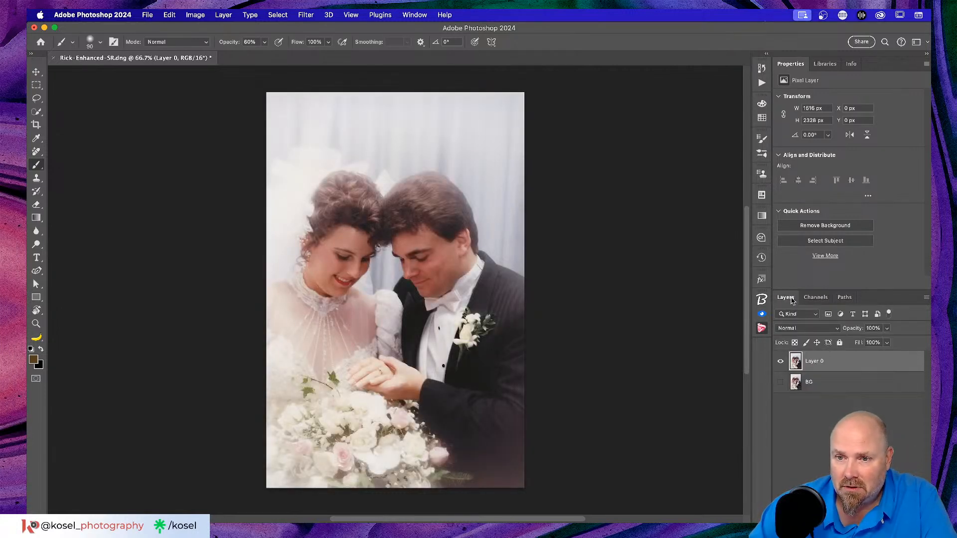
Add a Curves adjustment clipped to Layer 0 and darken the photo with a lowered white point and a curve point at Input 216, Output 161.
left_click(867, 519)
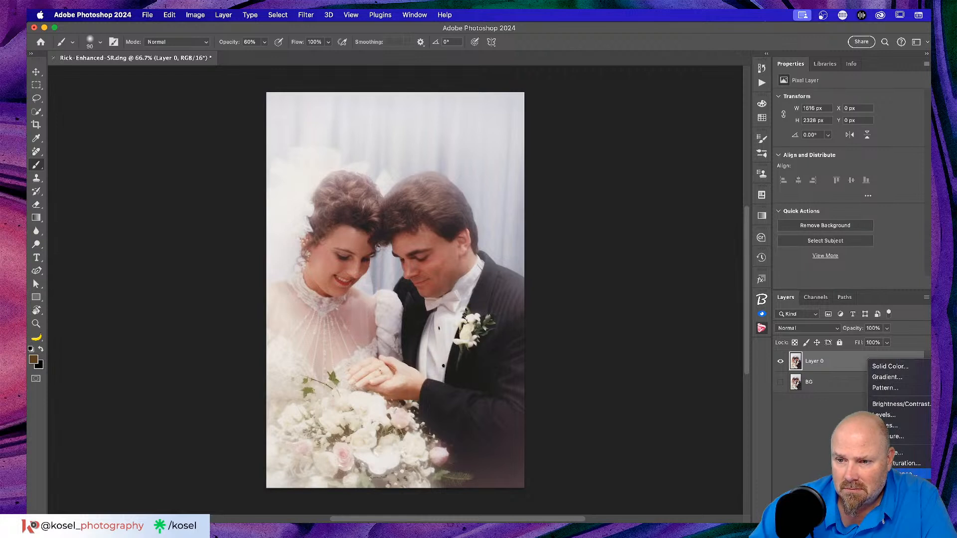
left_click(889, 426)
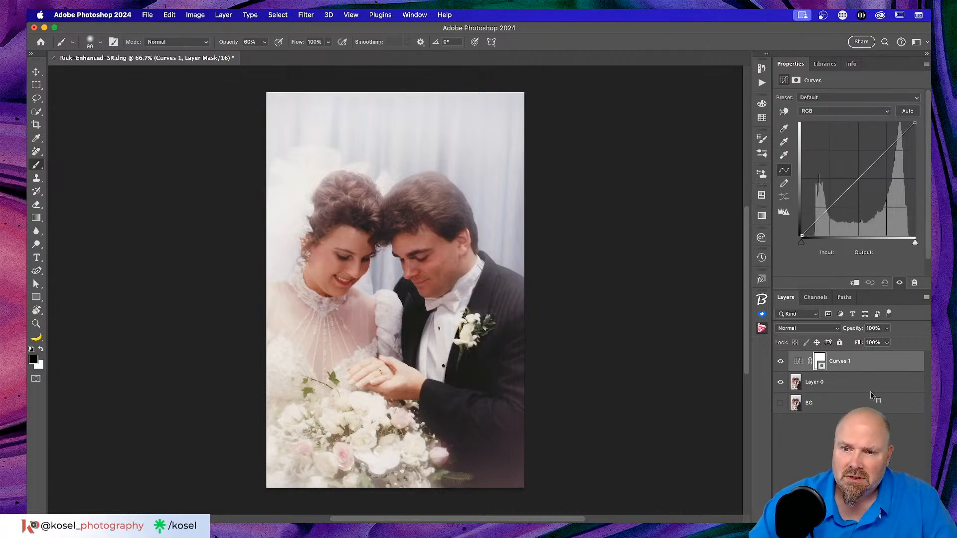
left_click(866, 371, "alt")
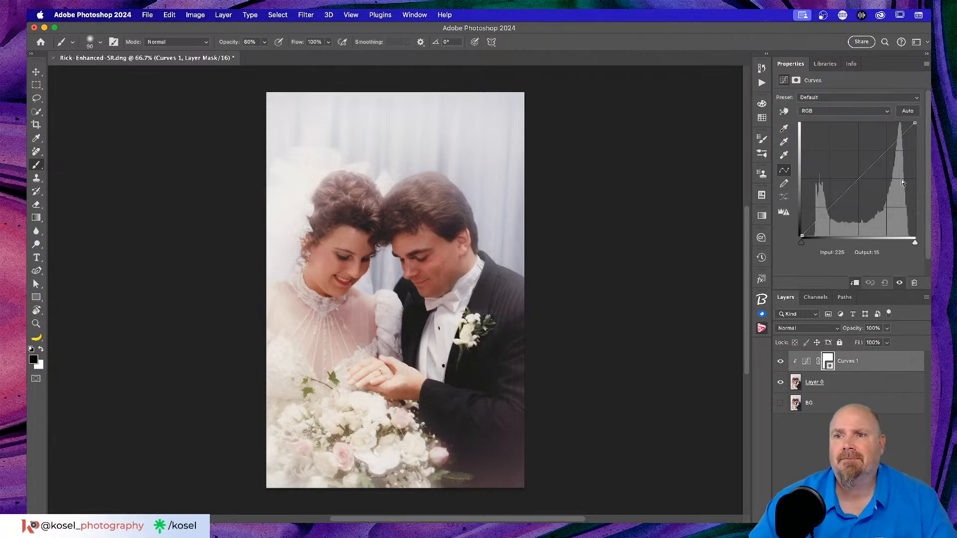
left_click_drag(916, 124, 897, 165)
left_click(897, 153)
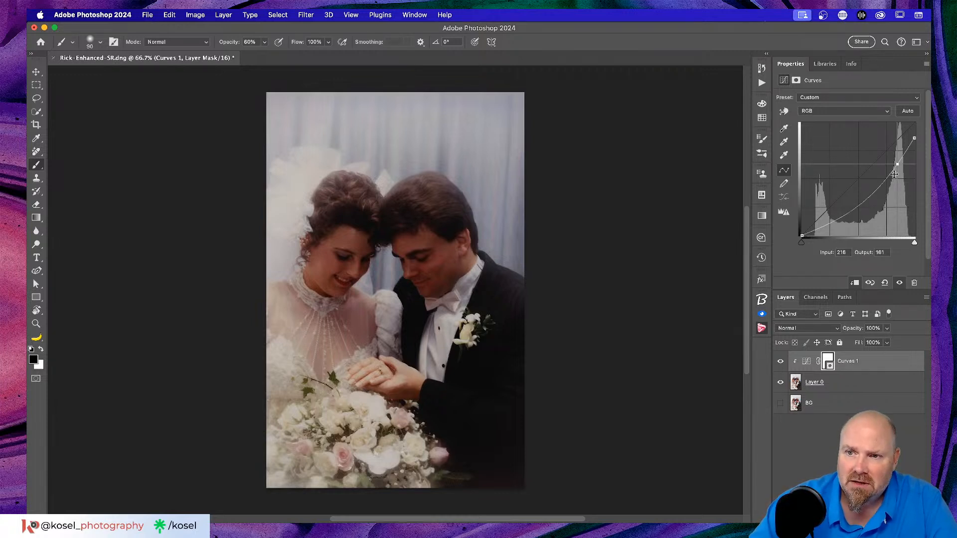
Darken the Curves 1 adjustment further with curve points at Input 216, Output 159; Input 67, Output 14; and Input 151, Output 64.
left_click_drag(896, 165, 896, 166)
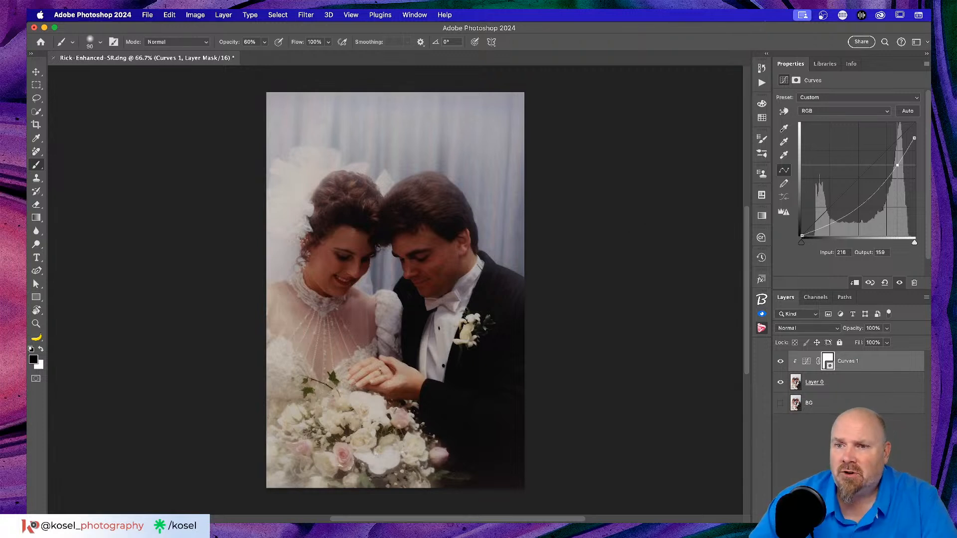
mouse_move(832, 226)
left_mouse_down()
mouse_move(830, 219)
mouse_move(831, 230)
left_mouse_up()
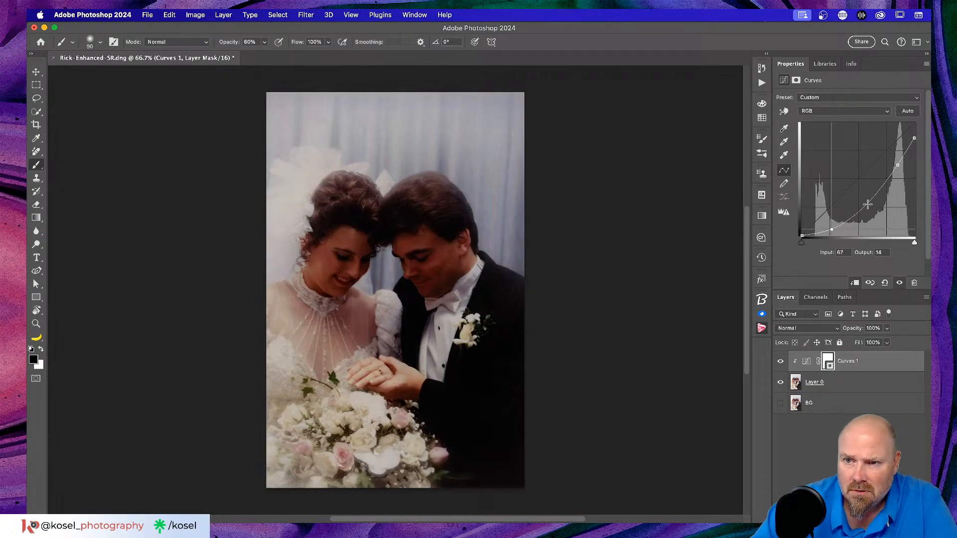
left_click_drag(867, 203, 868, 207)
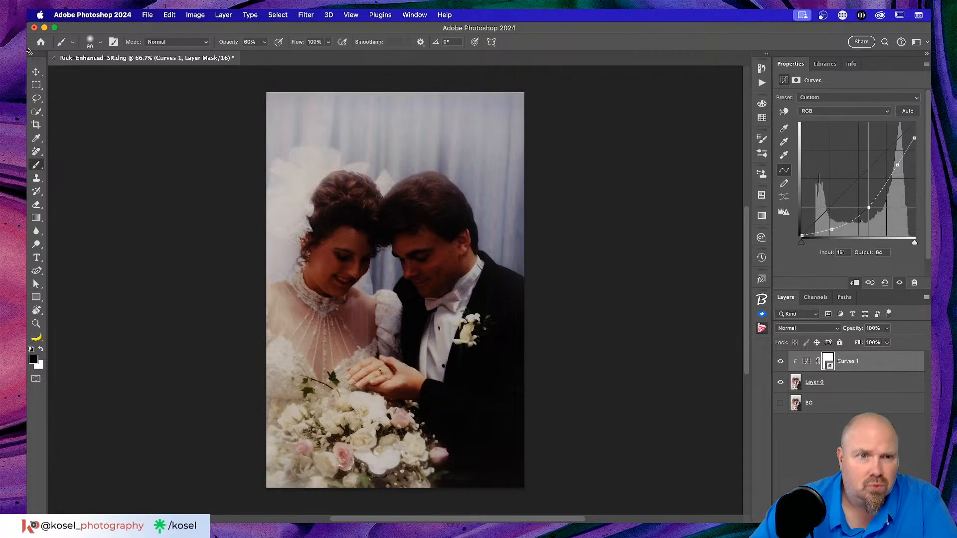
Select the couple using Select Subject with Cloud (Detailed results) processing, and add the missing bouquet corner to the selection.
left_click(36, 112)
left_click(354, 42)
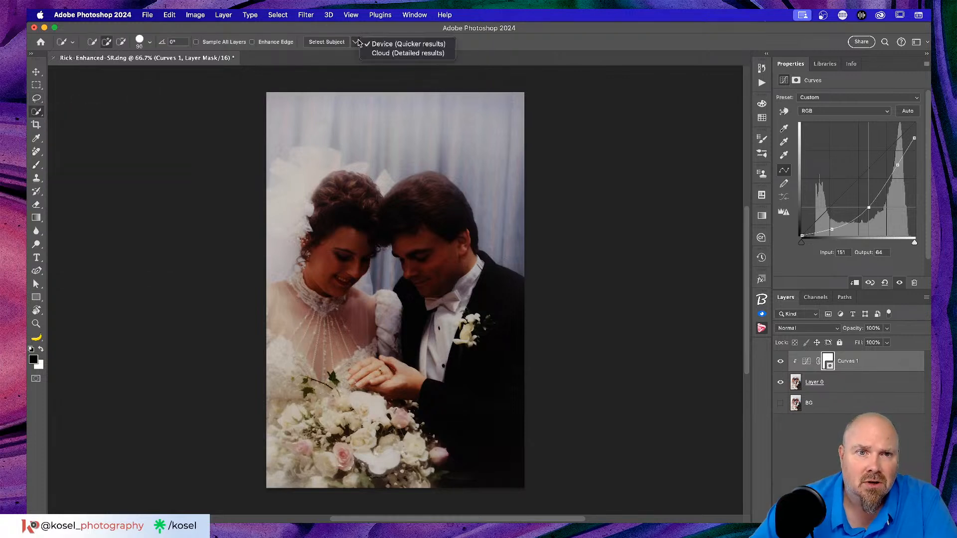
left_click(369, 53)
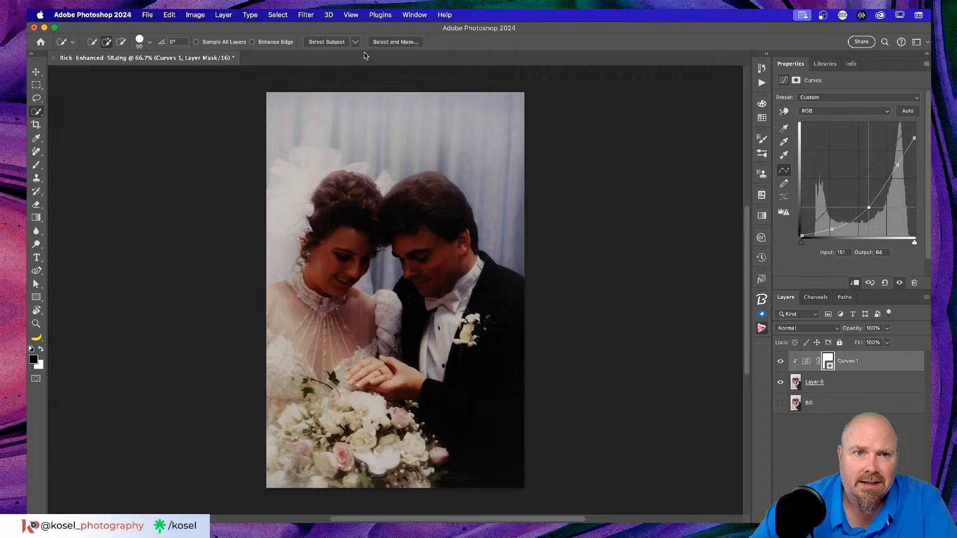
left_click(335, 41)
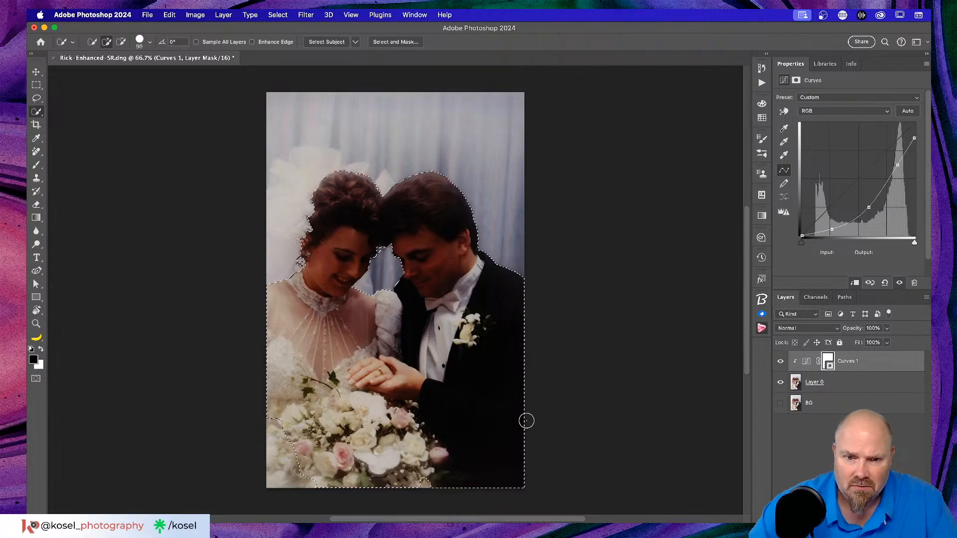
left_click_drag(281, 475, 261, 474)
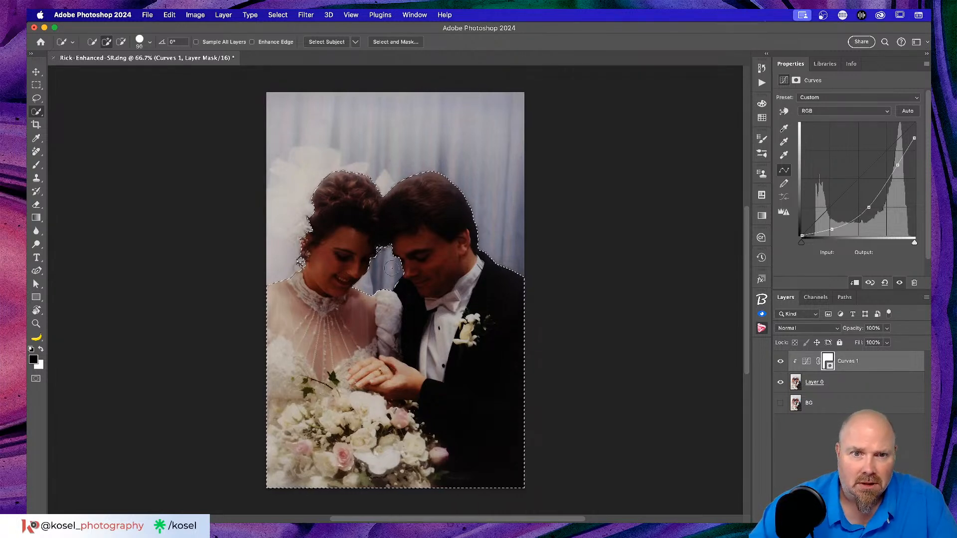
Refine the couple's selection in Select and Mask with Smooth 5, Feather 1.0 px and Contrast 5%, and apply it.
left_click(405, 42)
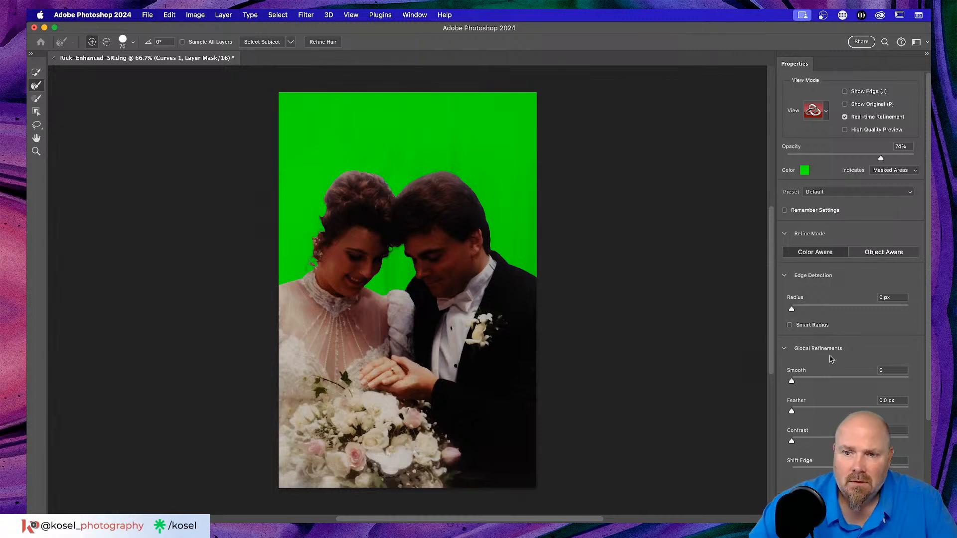
left_click_drag(792, 413, 799, 412)
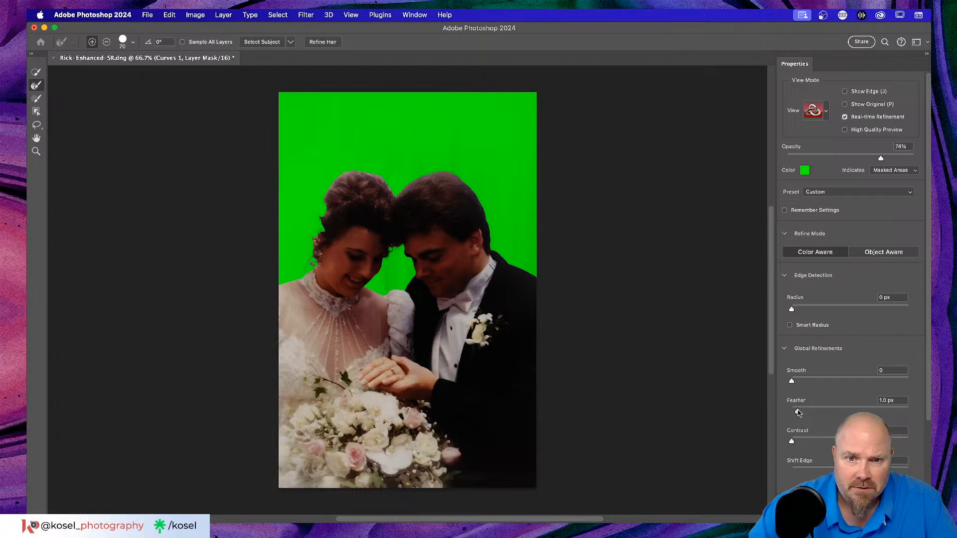
left_click_drag(791, 382, 798, 382)
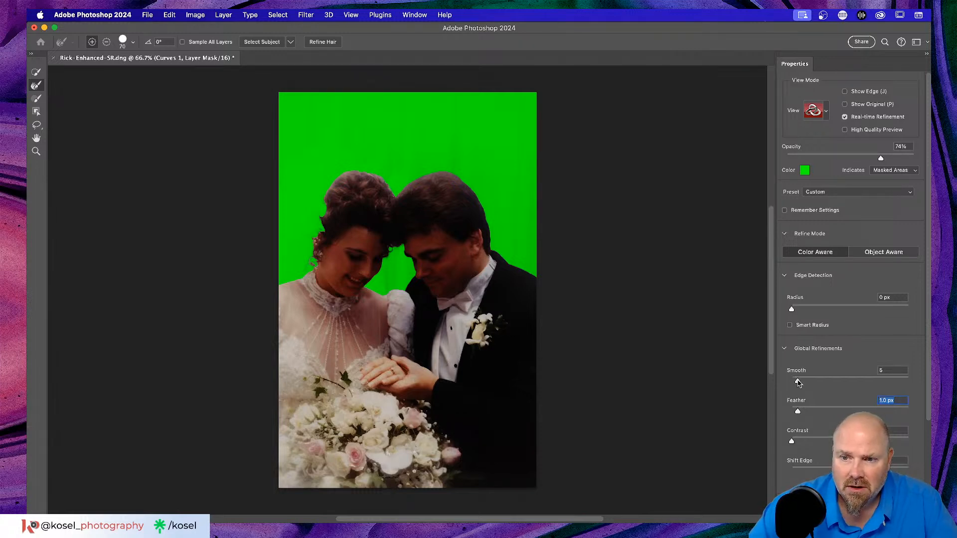
left_click(797, 382)
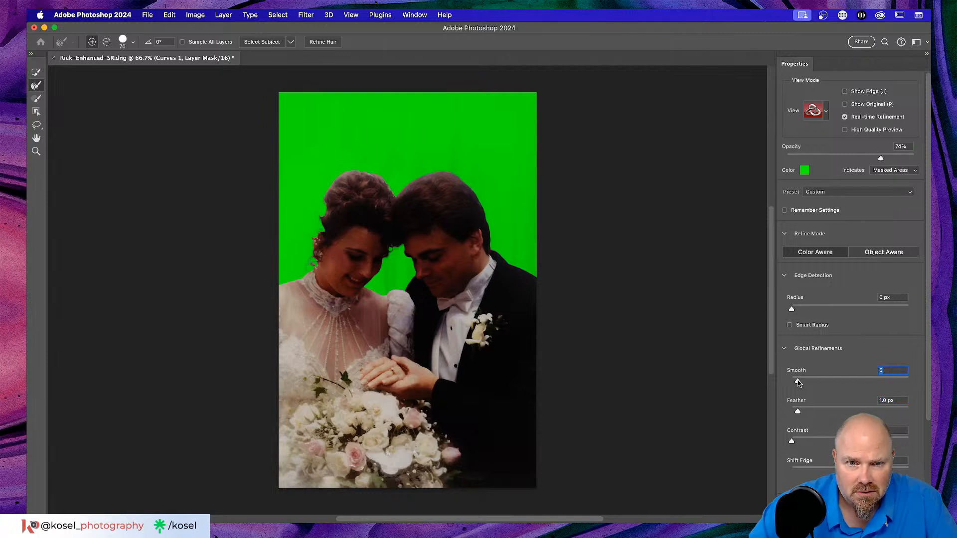
left_click(797, 442)
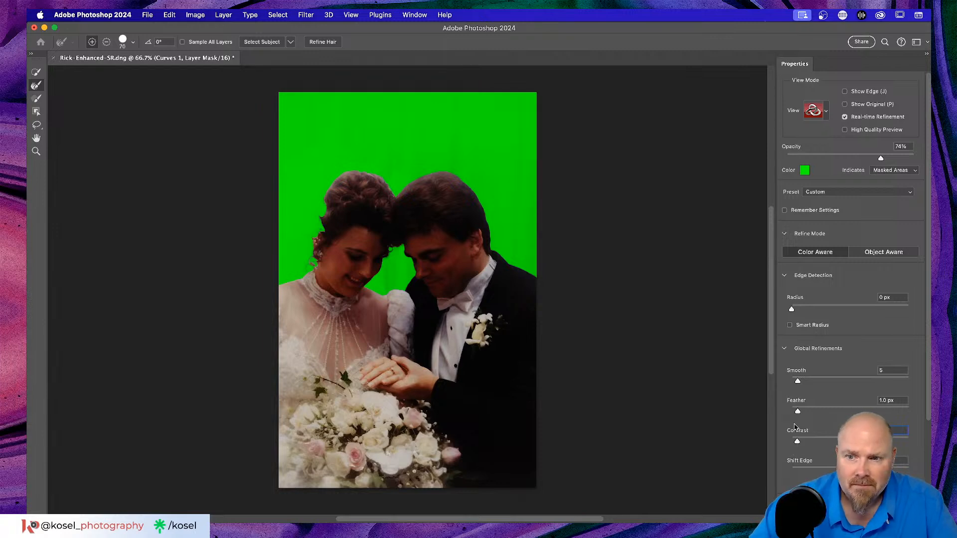
scroll(782, 294, "down", 4)
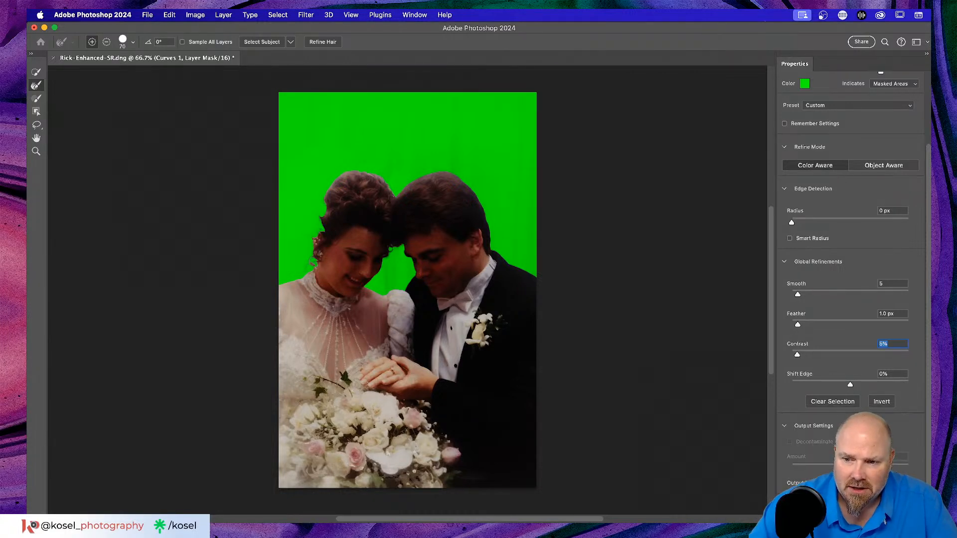
key("Return")
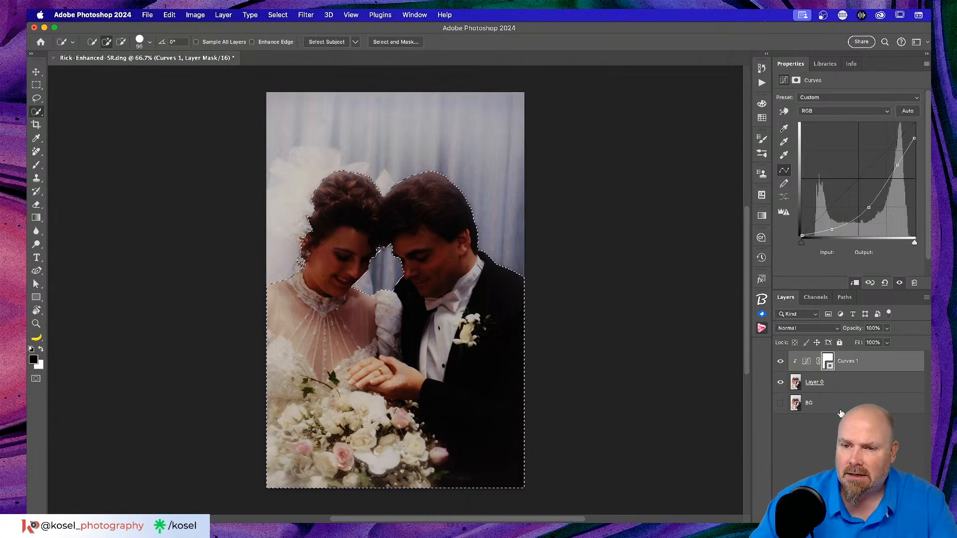
Copy the selected couple from Layer 0 onto a new layer, and compare the photo with that layer hidden and shown.
left_click(849, 388)
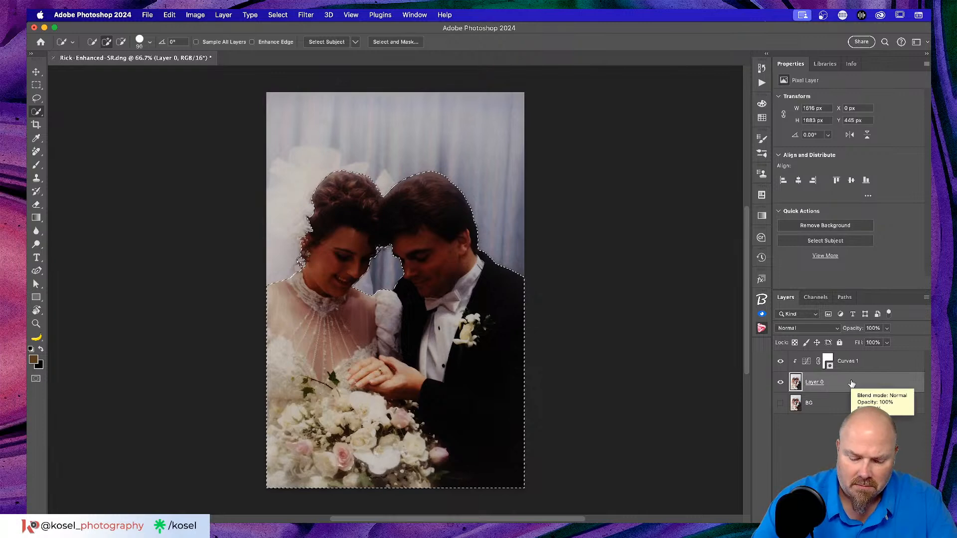
key("super+j")
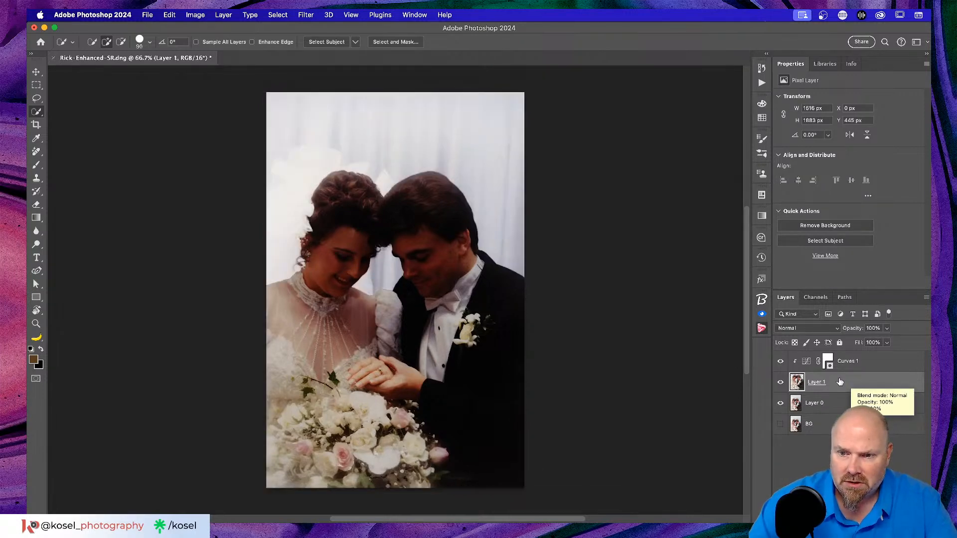
left_click(779, 382)
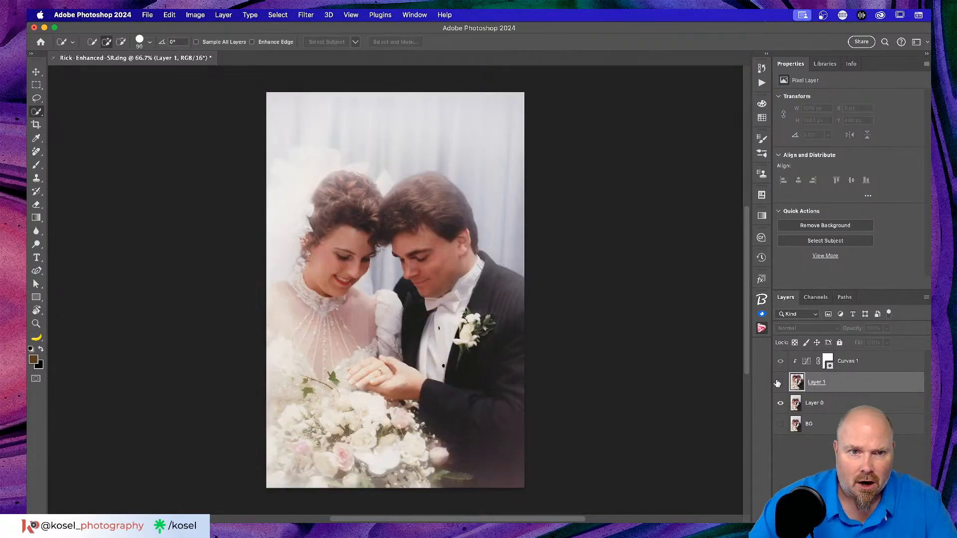
left_click(778, 382)
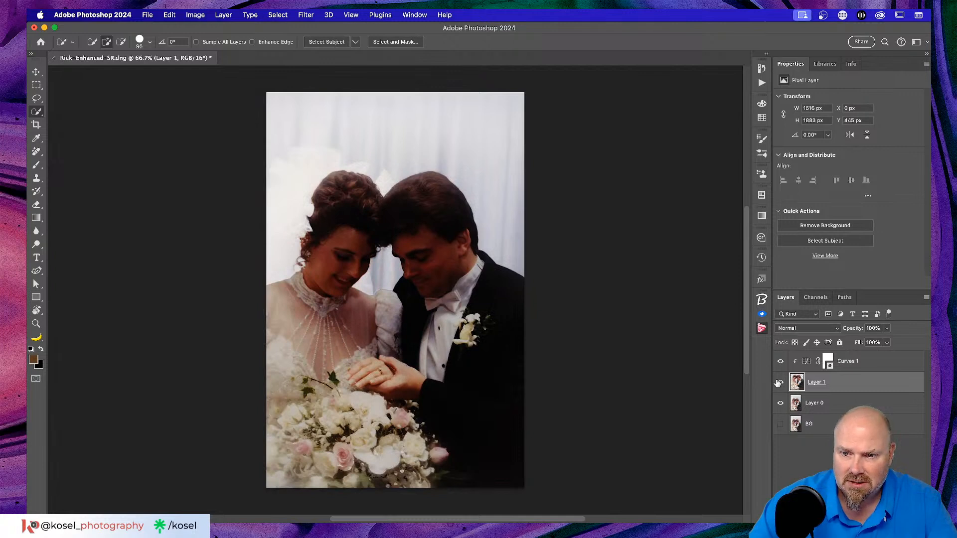
left_click(778, 383)
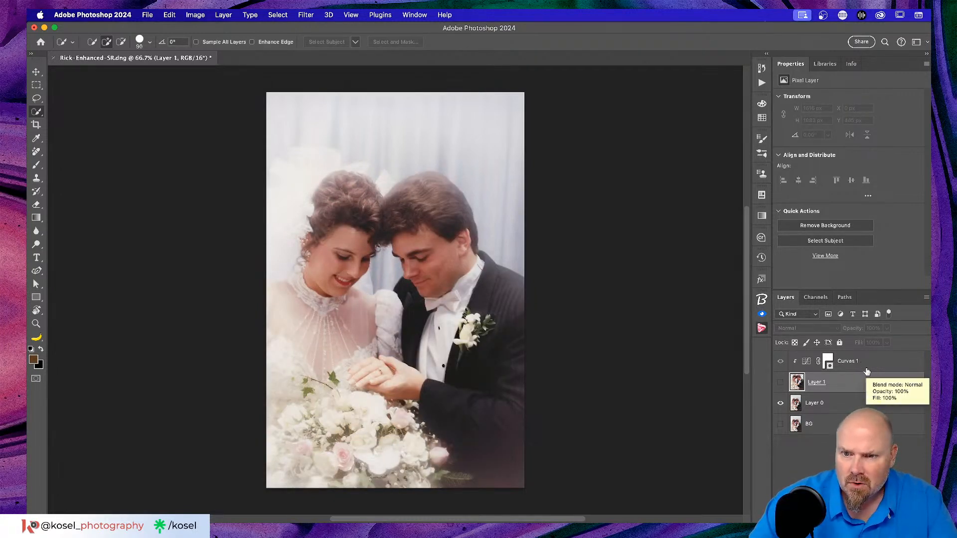
left_click(780, 382)
Place Layer 1 beneath Layer 0 and clip the Curves 1 adjustment to Layer 0.
left_click_drag(868, 388, 847, 413)
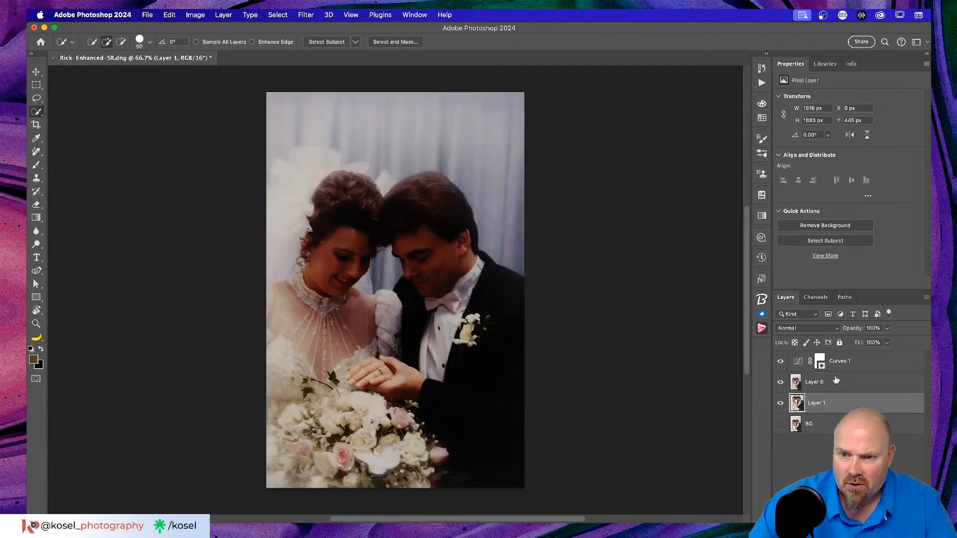
left_click(835, 380)
left_click(834, 370, "alt")
Release the clipping mask of the Curves 1 adjustment and clip it to Layer 0 again.
key("super+1")
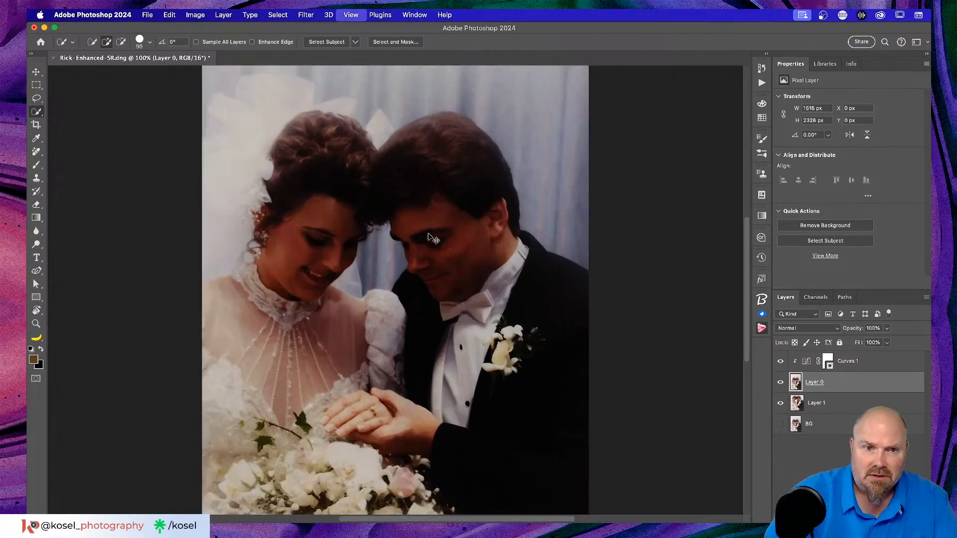
key("super+equal")
scroll(450, 239, "left", 5)
key("super+minus")
key("super+minus")
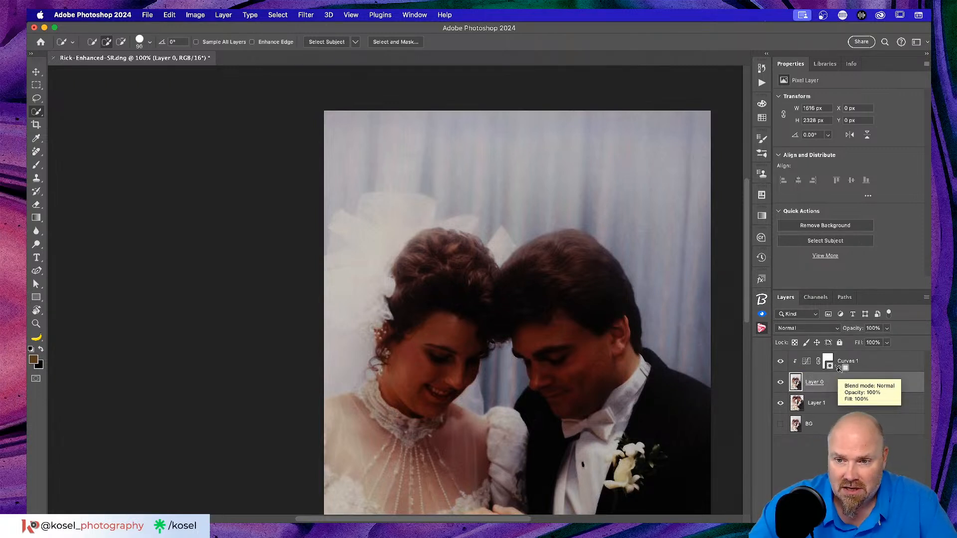
left_click(839, 368)
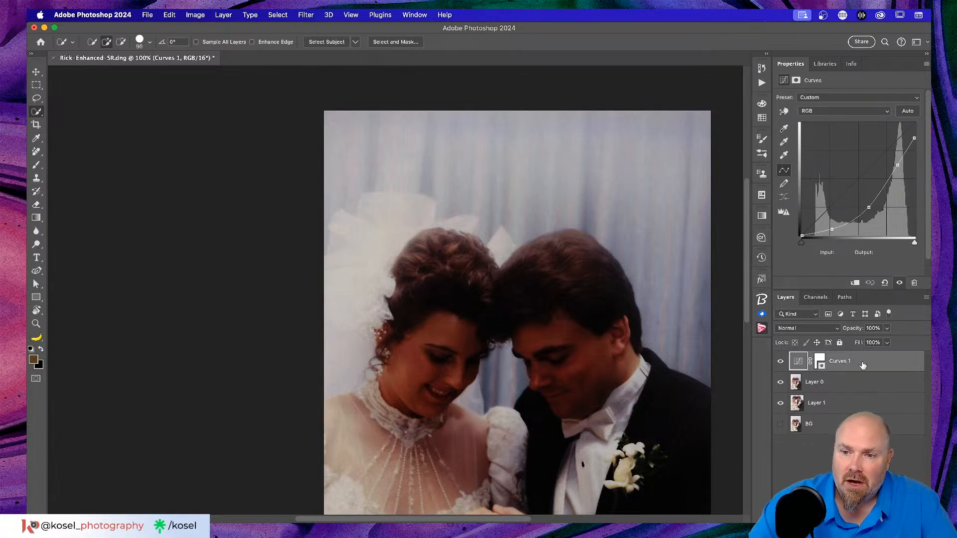
left_click(854, 283)
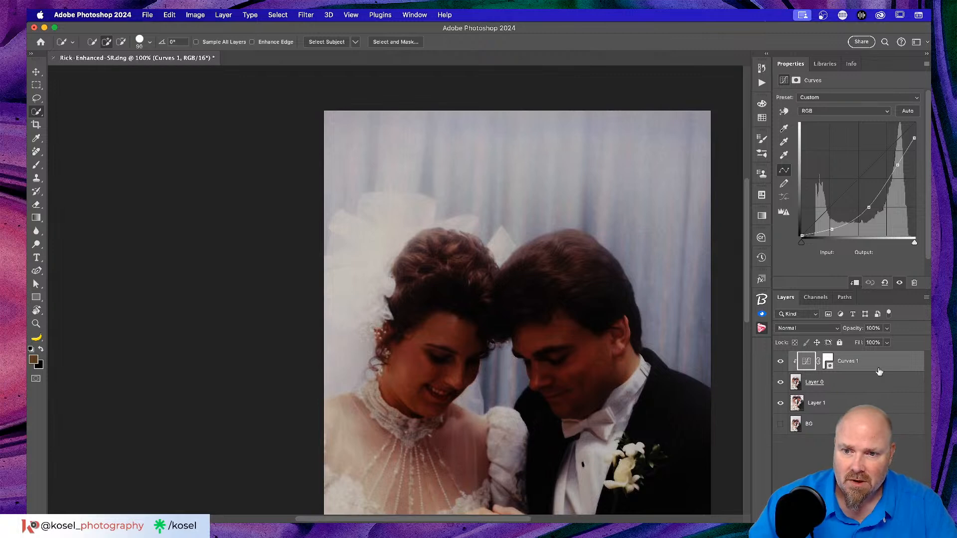
Select Layer 0, toggle its visibility to check the couple's cutout beneath, and hide Layer 1.
left_click(842, 384)
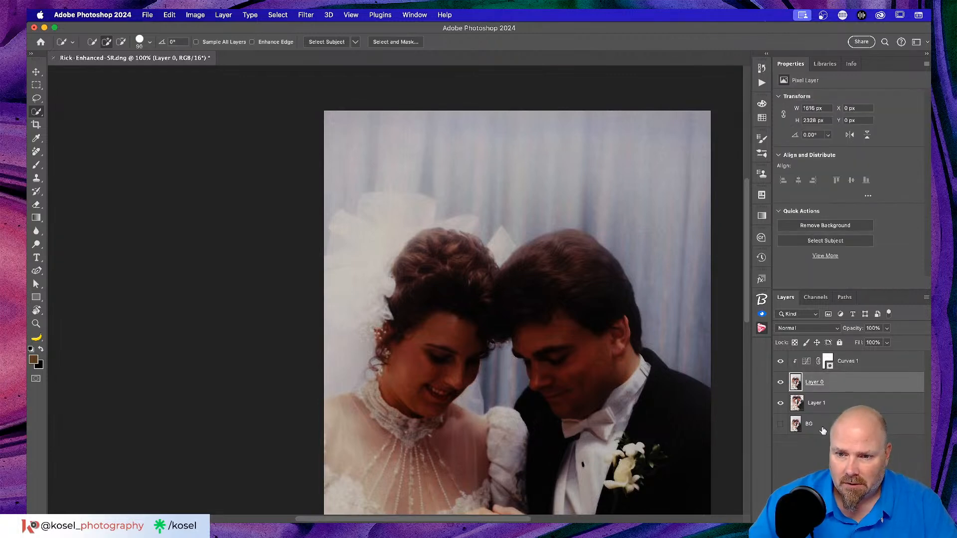
left_click(780, 382)
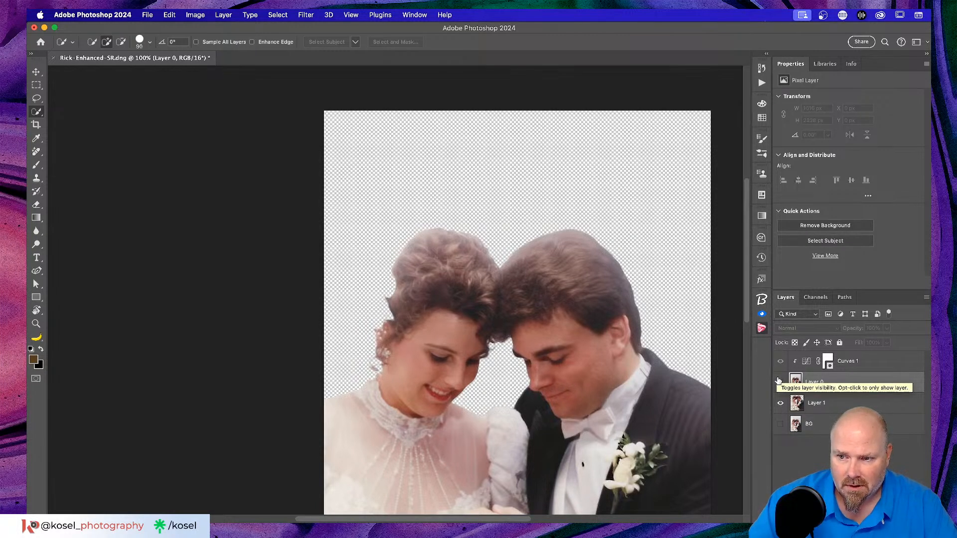
left_click(779, 381)
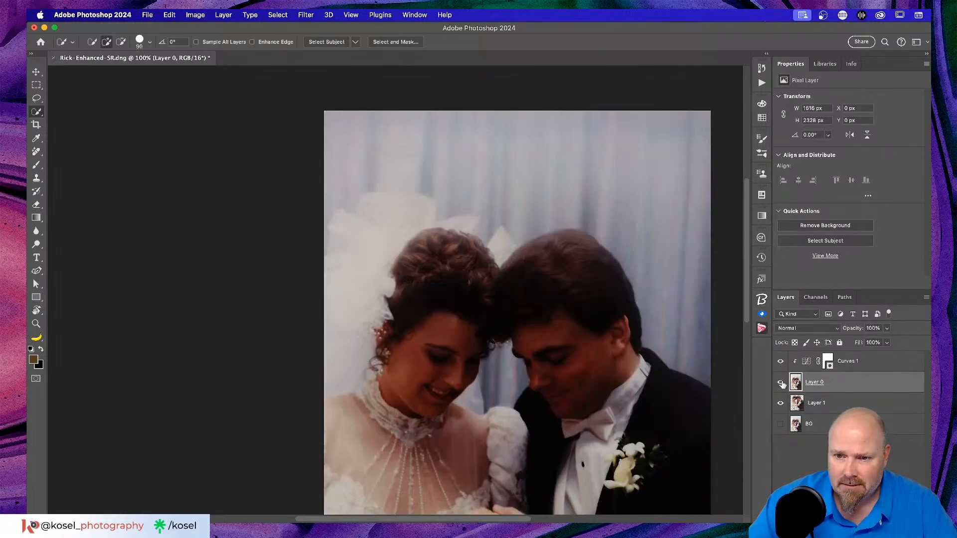
left_click(780, 403)
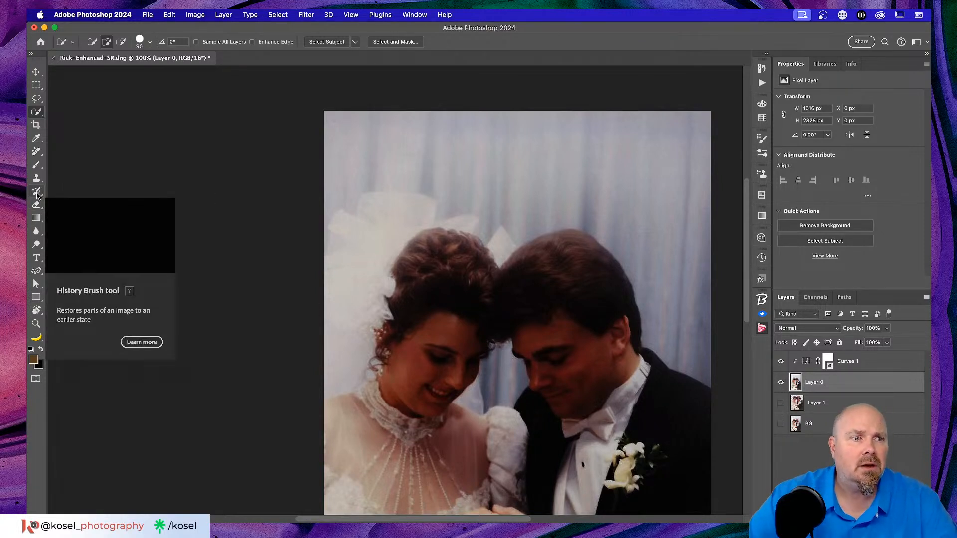
left_click(37, 271)
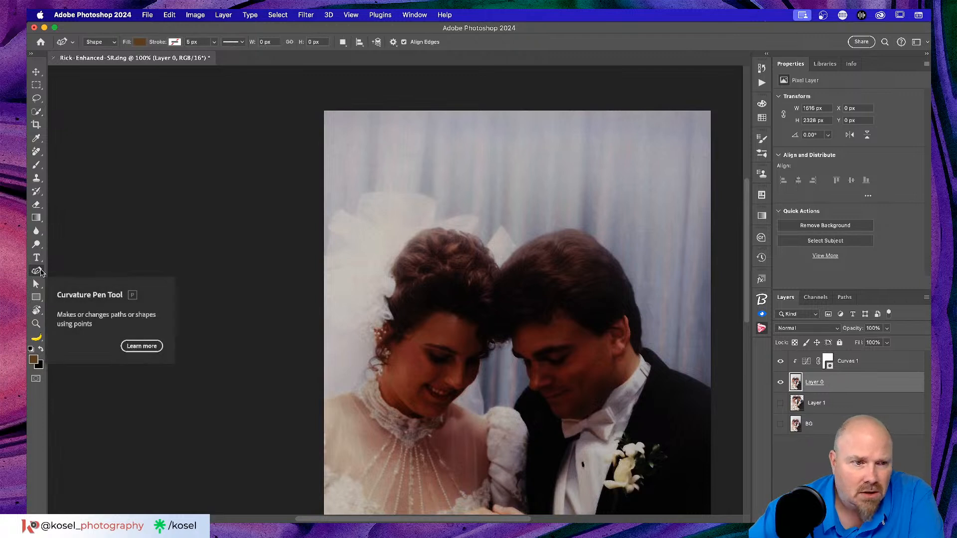
right_click(40, 271)
left_click(83, 270)
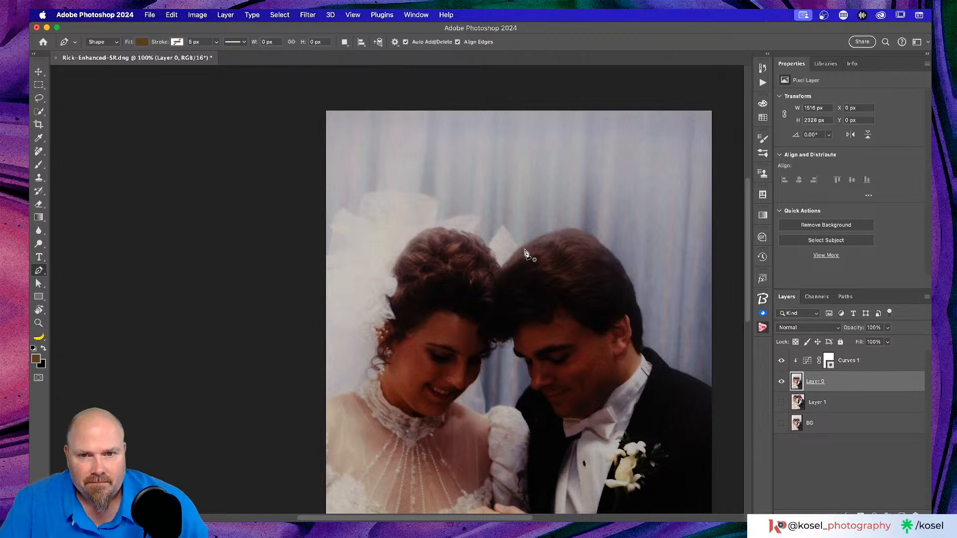
left_click(520, 247)
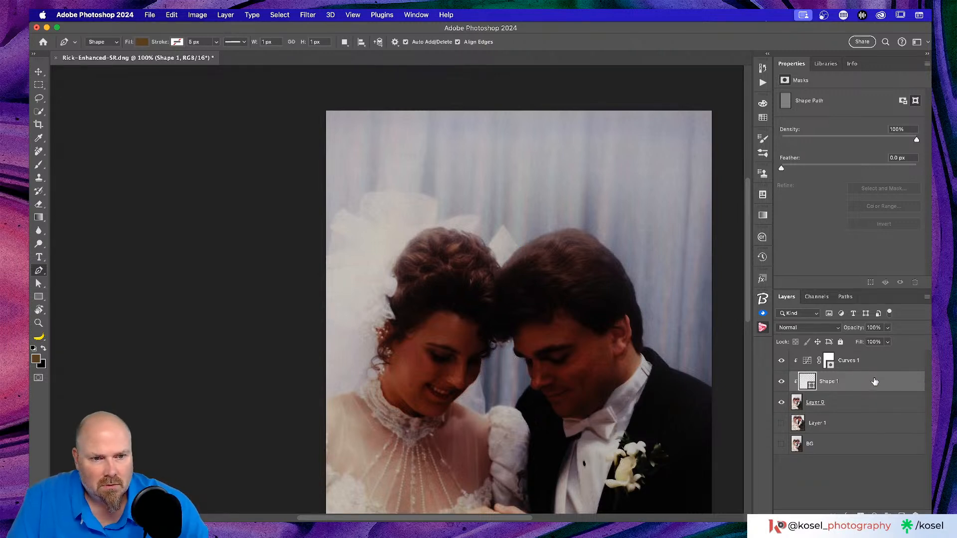
key("BackSpace")
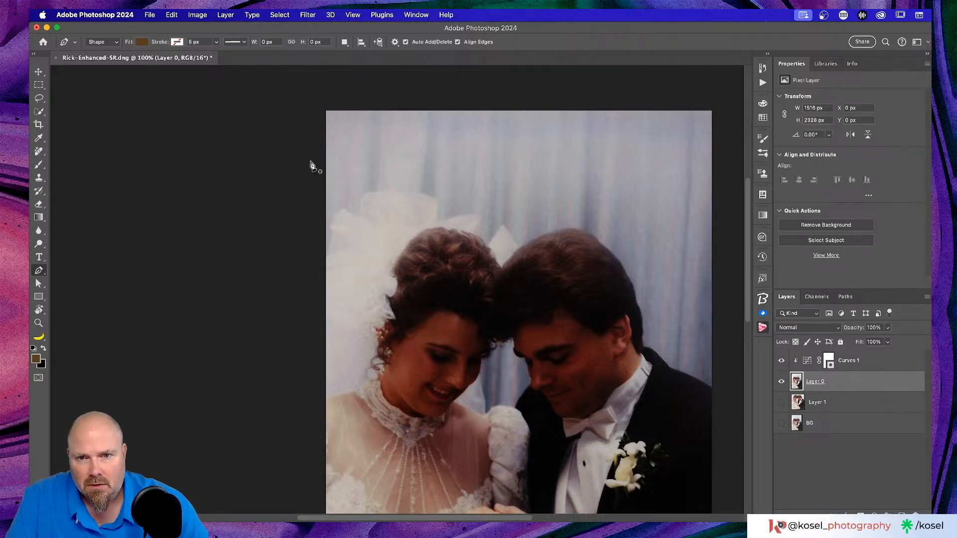
Start a Curvature Pen shape along the veil's edge between the couple, from the bride's shoulder up toward her cheek.
right_click(39, 270)
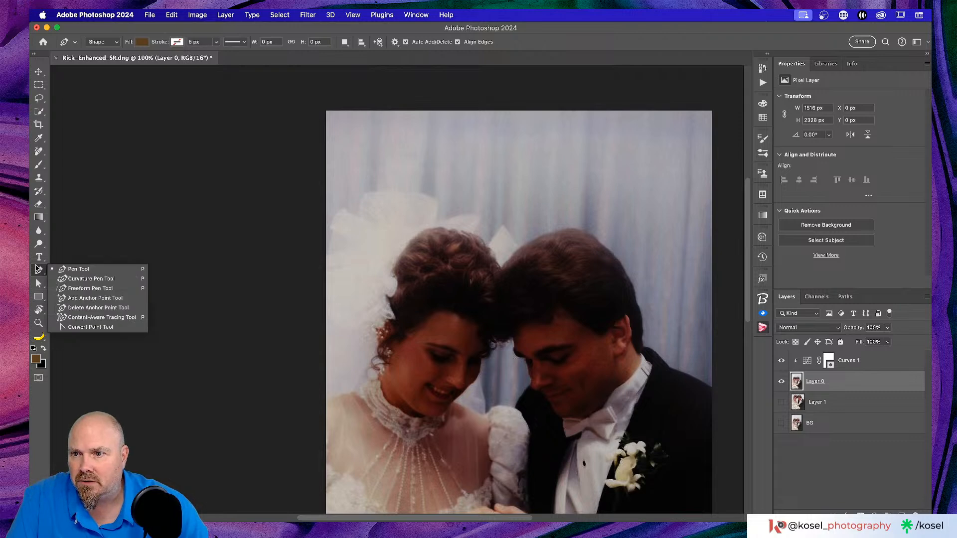
left_click(111, 282)
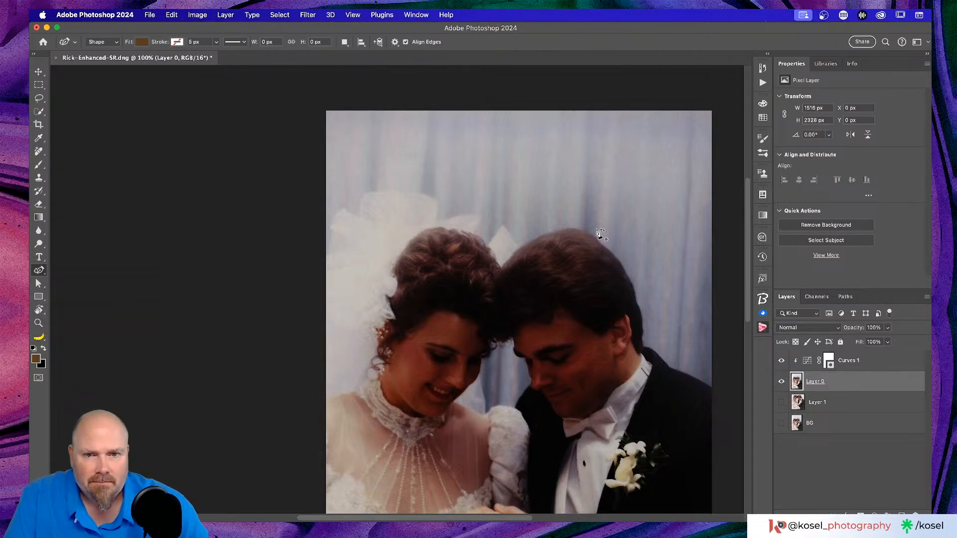
key("super+y")
key("super+equal")
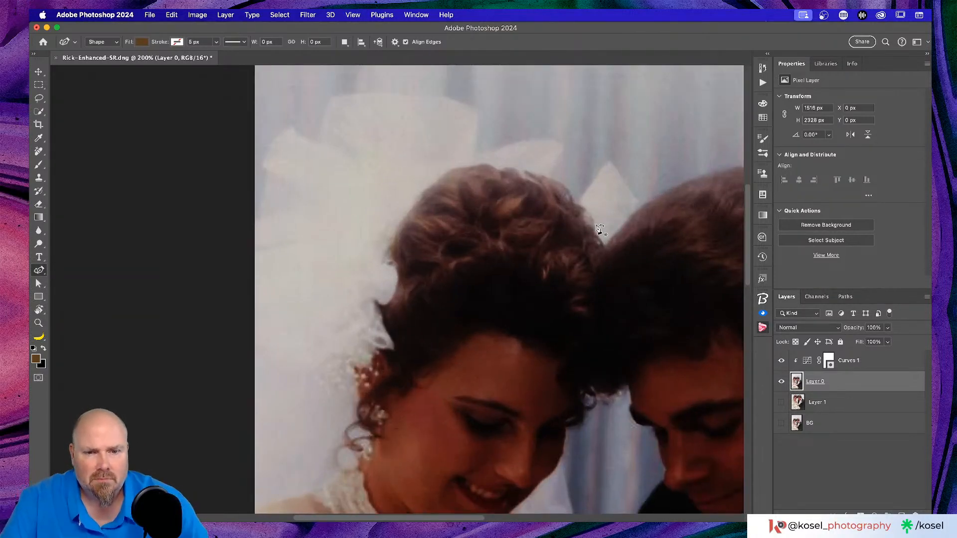
scroll(599, 229, "down", 5)
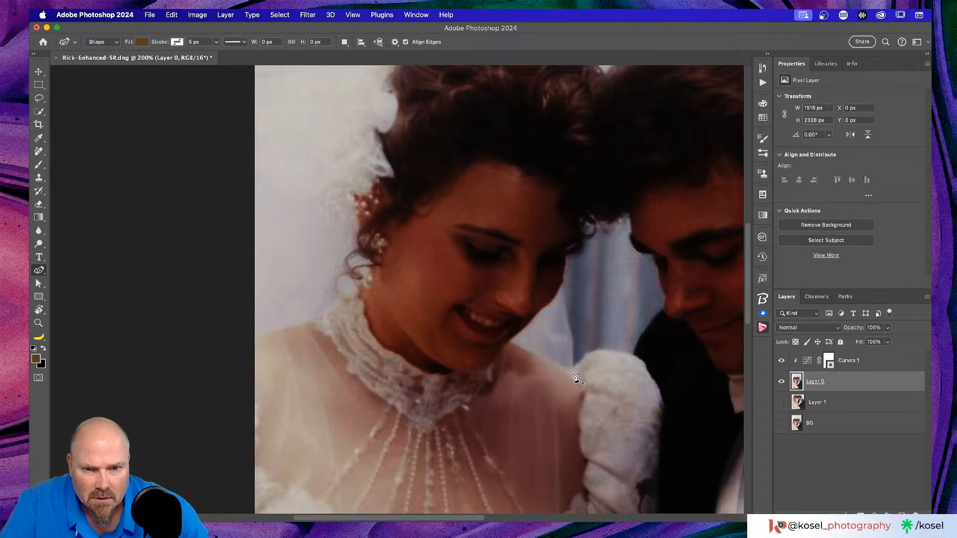
left_click(573, 369)
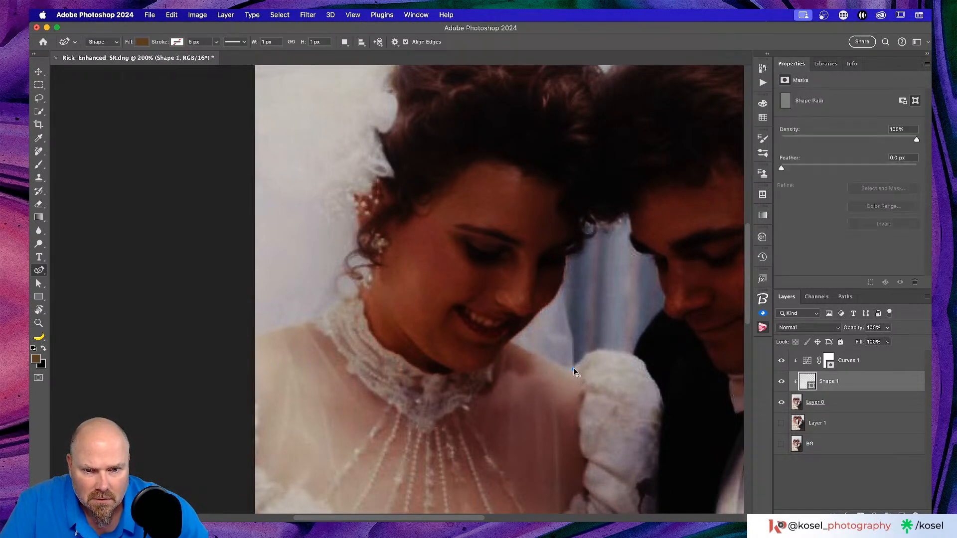
left_click(573, 338)
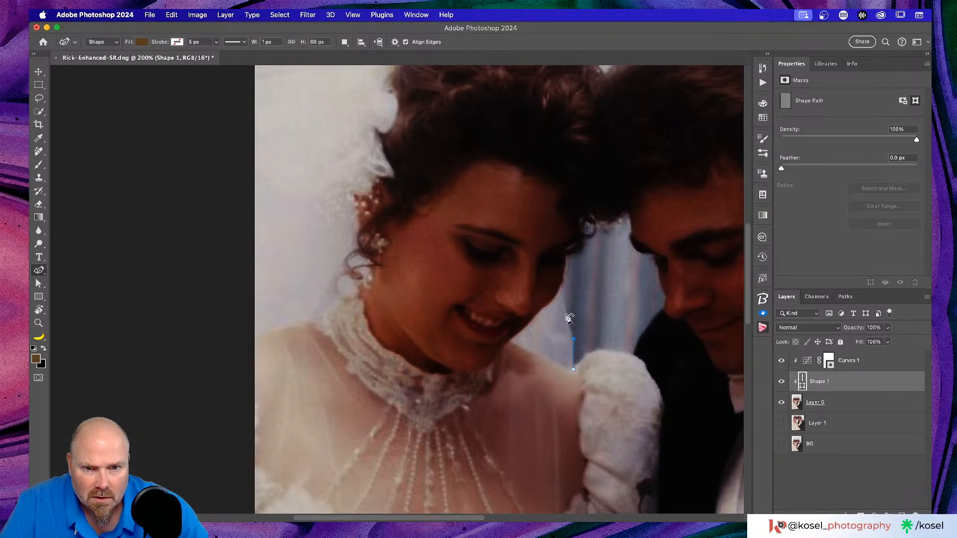
left_click(565, 315)
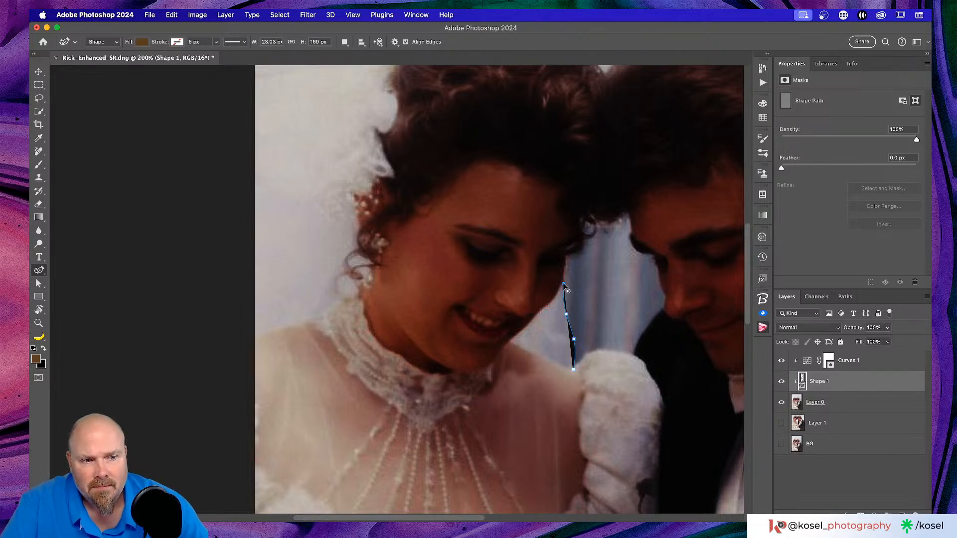
Give the pen shape no fill and a red stroke 1 px wide.
left_click(140, 43)
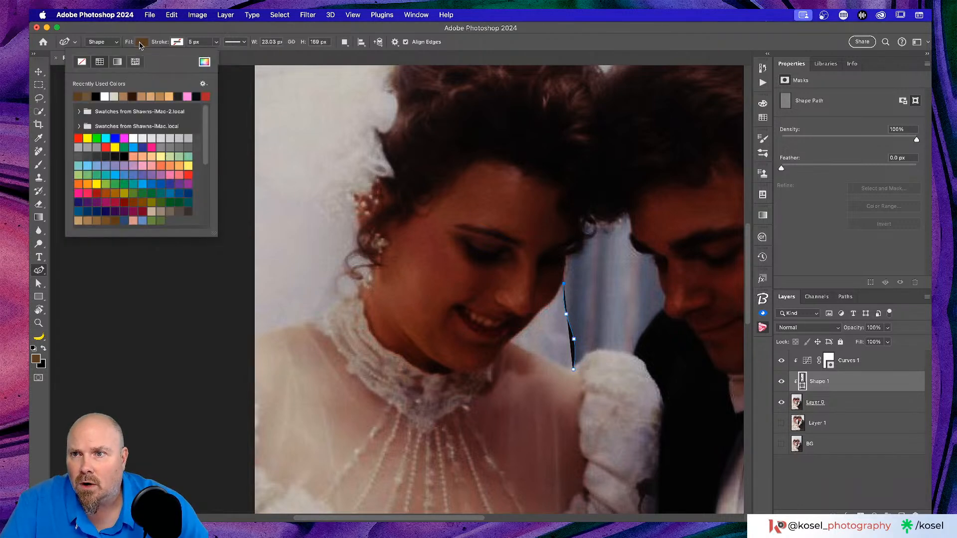
left_click(82, 62)
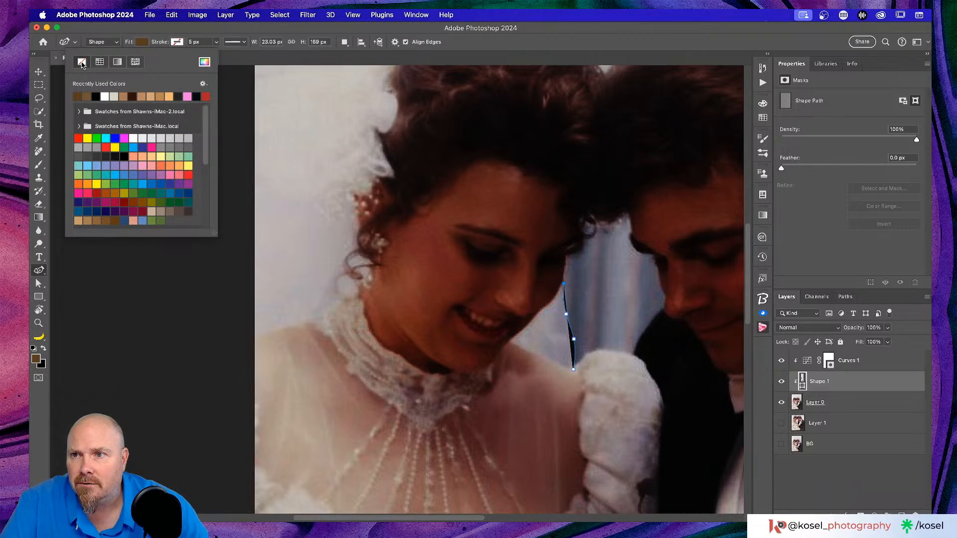
left_click(177, 42)
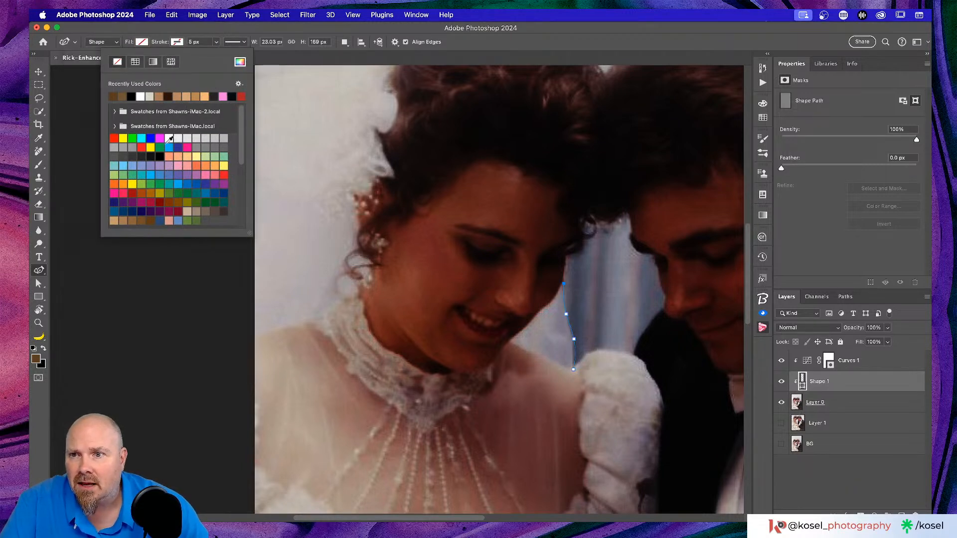
left_click(142, 147)
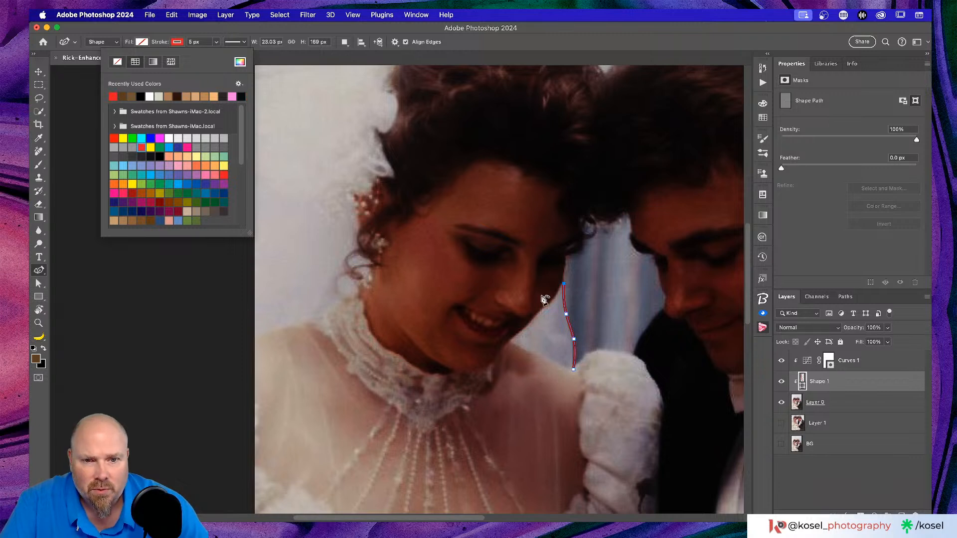
left_click(218, 43)
left_click_drag(216, 57, 212, 56)
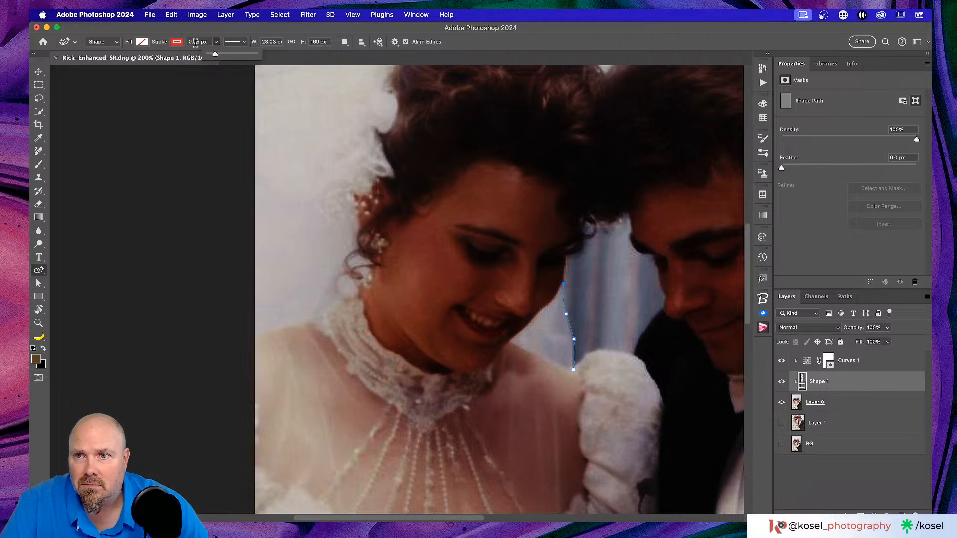
left_click(187, 43)
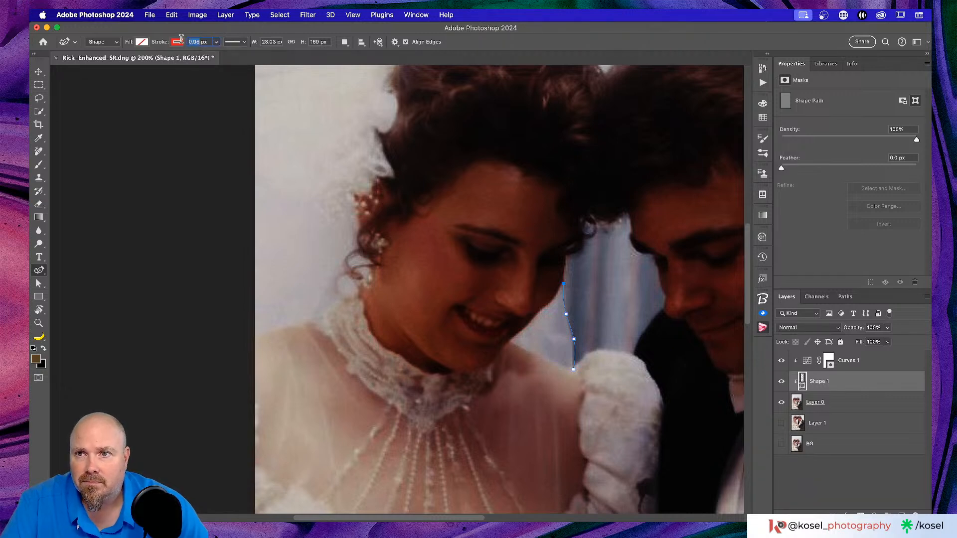
type("1")
key("Return")
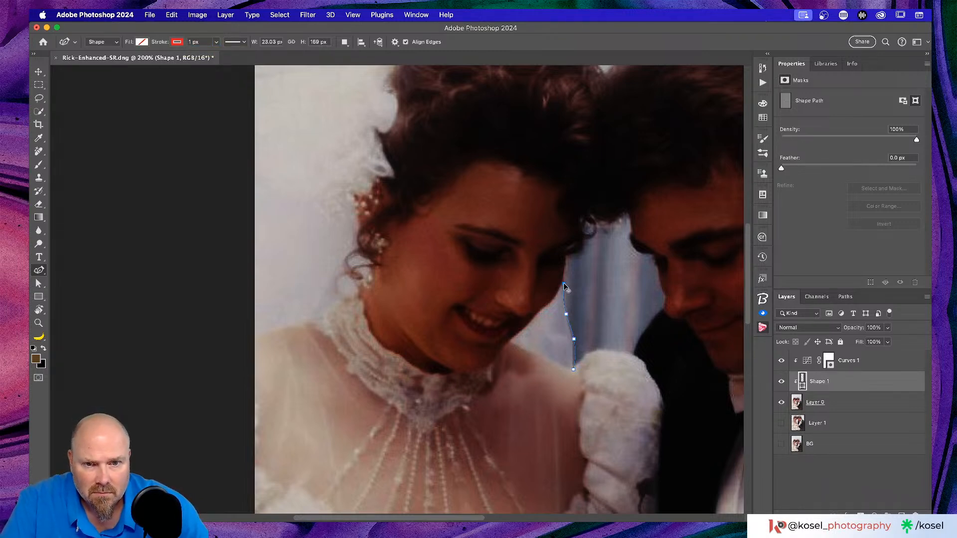
Continue the veil outline down along the bride's cheek and jaw to where her chin meets the shoulder.
left_click_drag(558, 299, 553, 305)
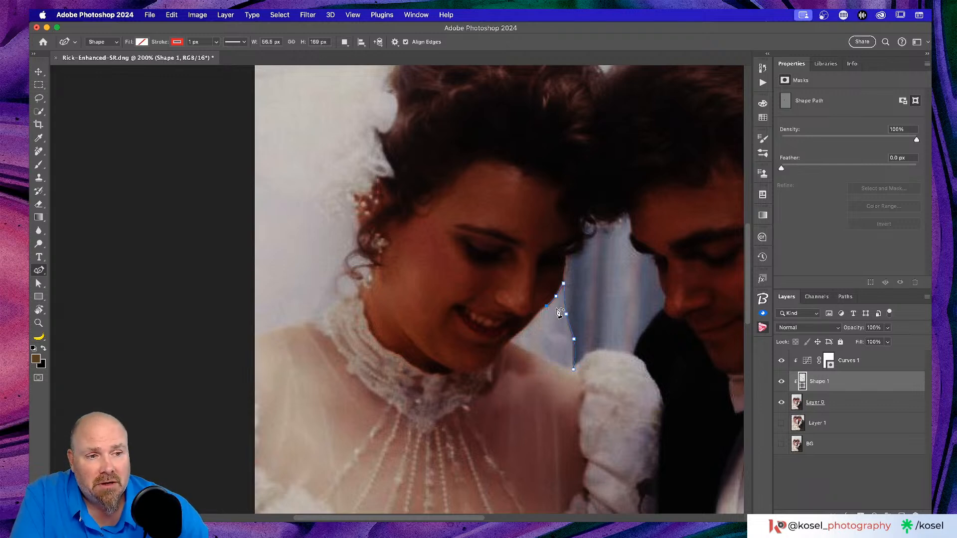
scroll(561, 313, "up", 5)
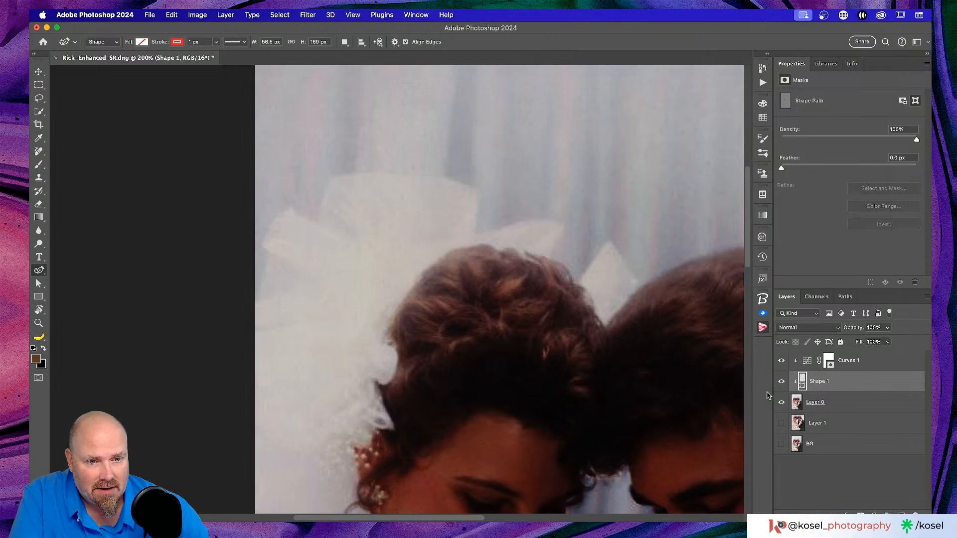
scroll(601, 333, "down", 5)
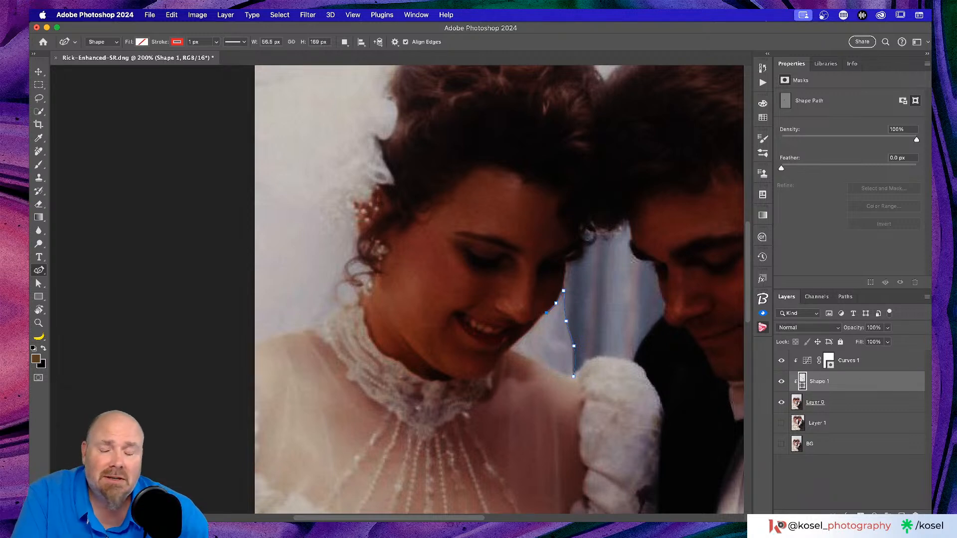
key("super+Tab")
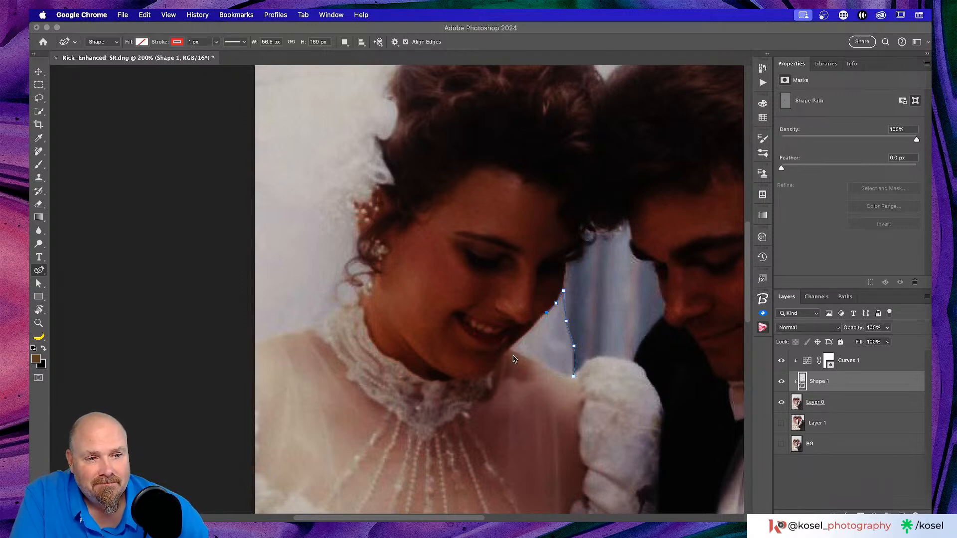
scroll(529, 340, "up", 1)
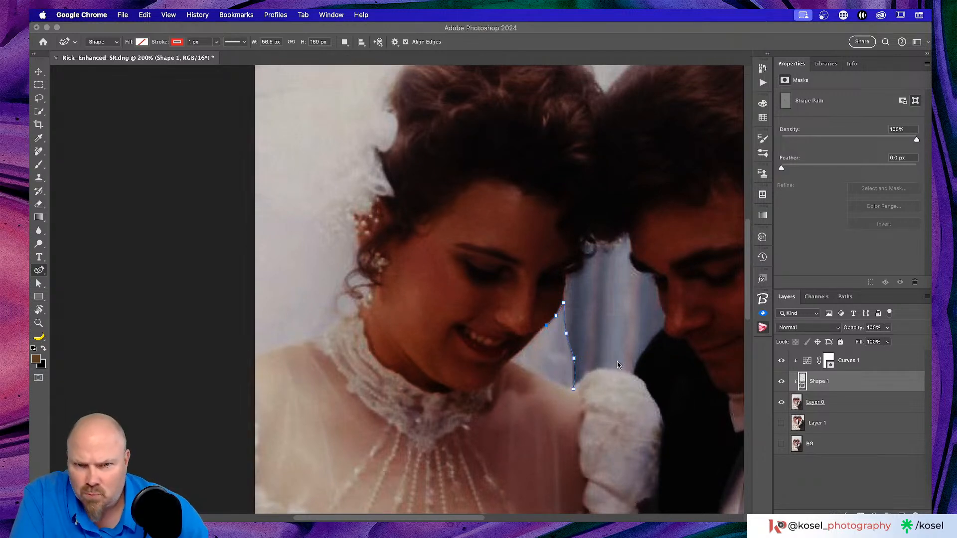
left_click(538, 336)
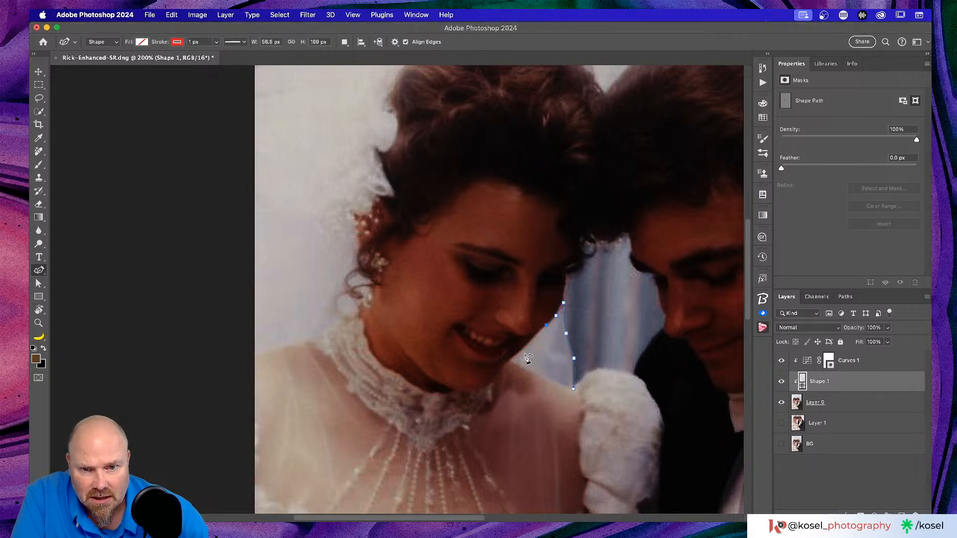
left_click(546, 324)
left_click(535, 337)
left_click(528, 344)
left_click(509, 360)
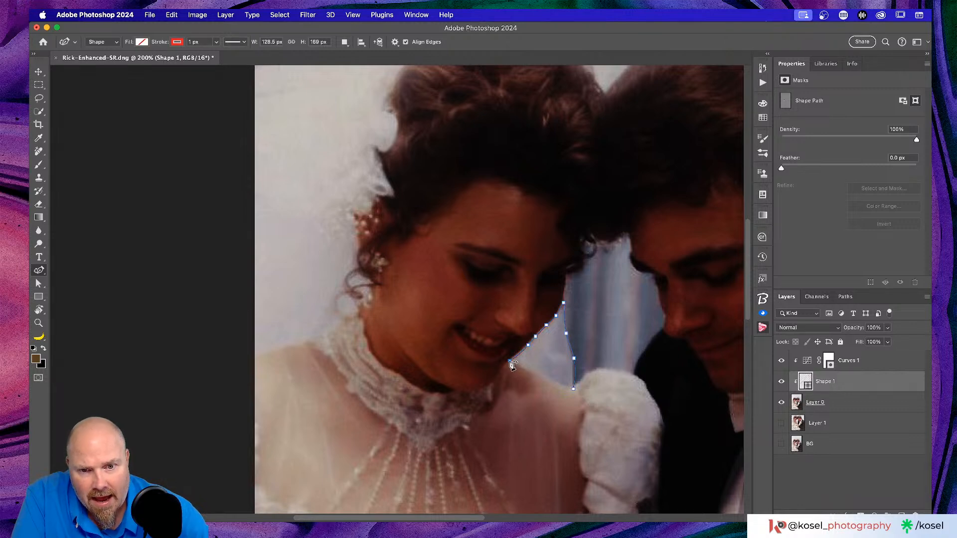
Trace the veil outline along the bride's shoulder and close the path at its starting point by the sleeve.
left_click(539, 375)
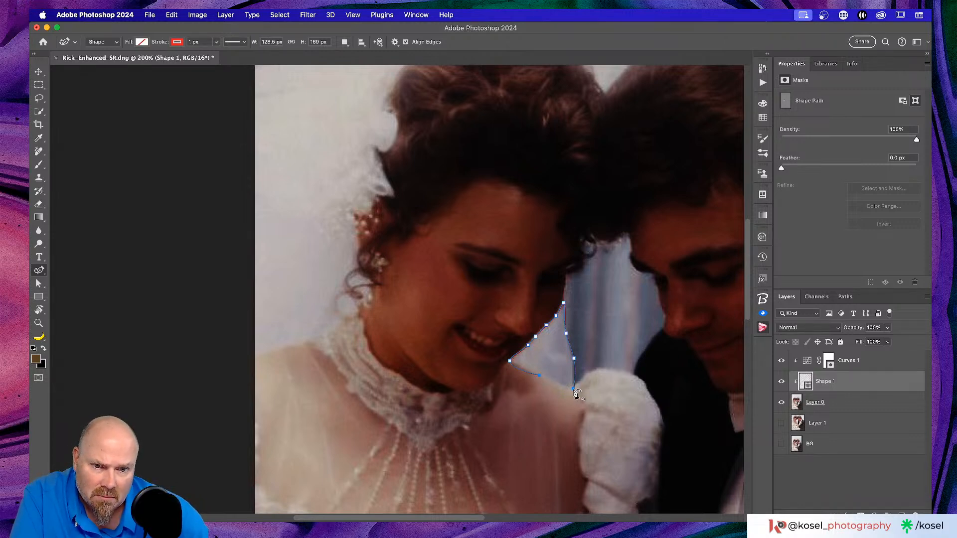
left_click(561, 385)
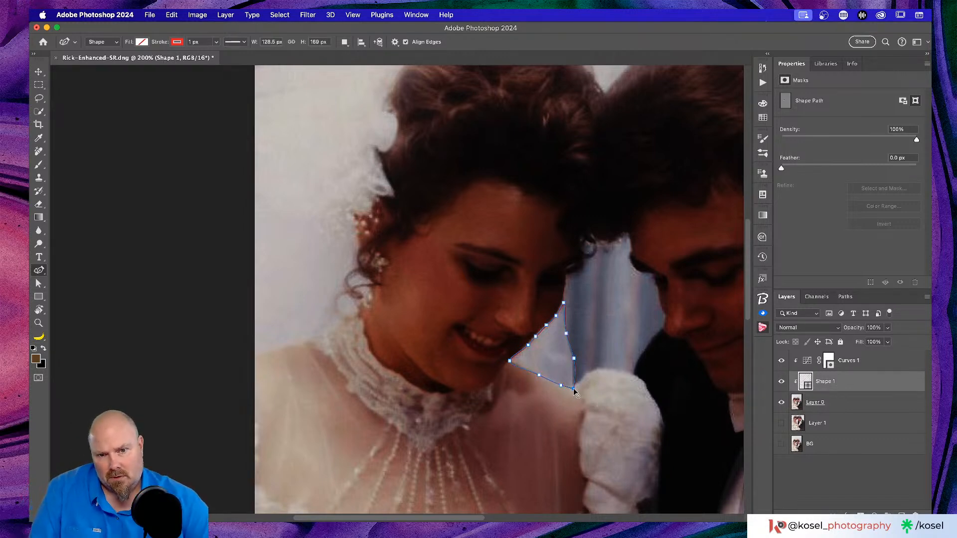
left_click(573, 387)
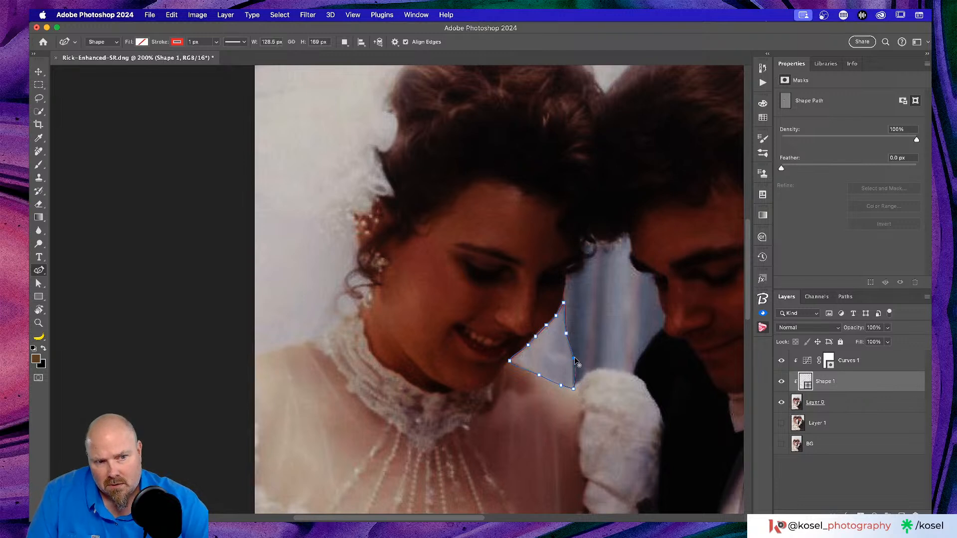
left_click(573, 358)
Switch to Lightroom Classic, open the enhanced wedding photo and examine the bride's veil against the backdrop at 200%.
key("super+Tab")
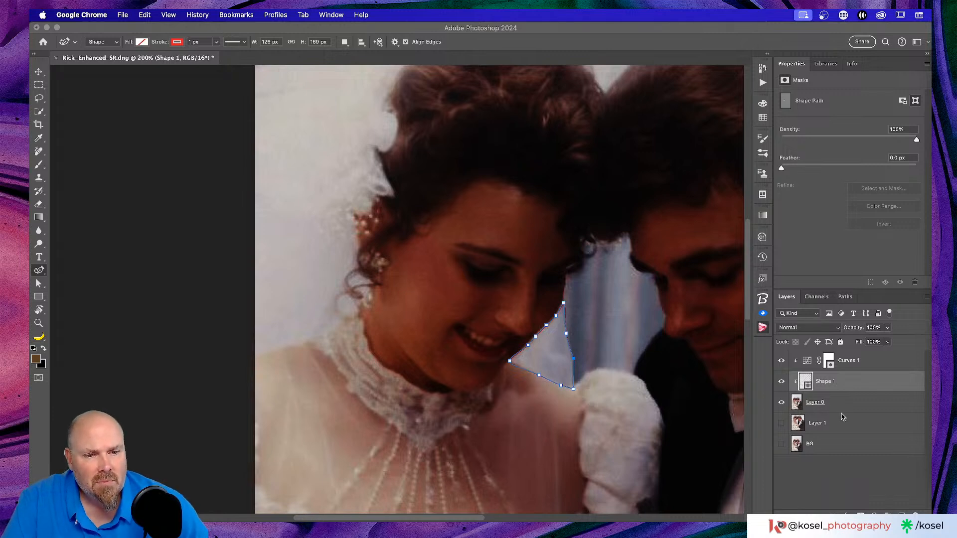
left_click(782, 409)
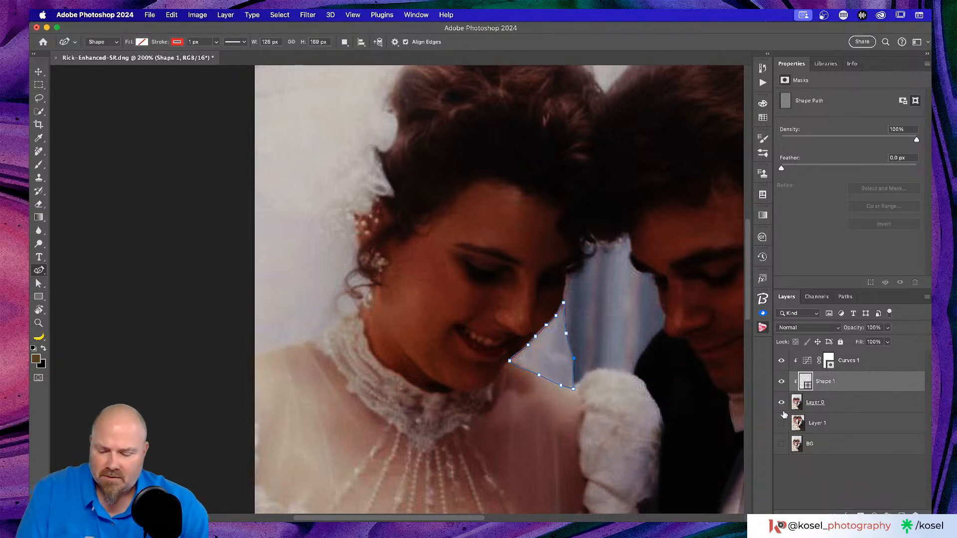
key("super+Tab")
key("super+Tab")
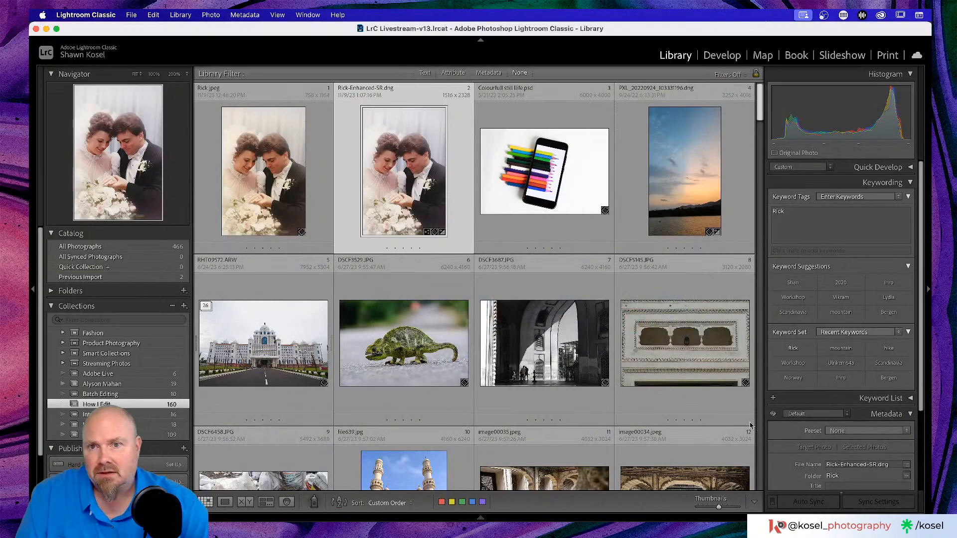
double_click(407, 151)
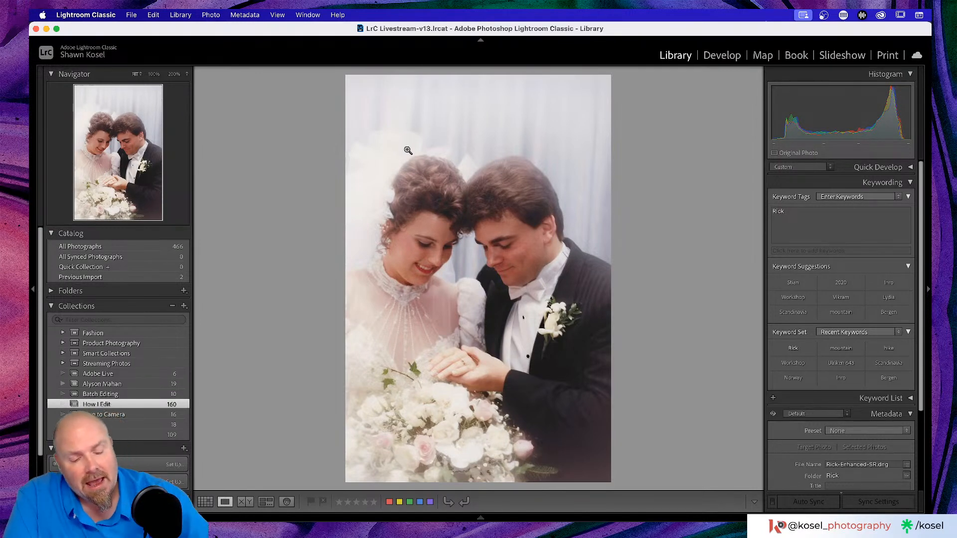
left_click(387, 149)
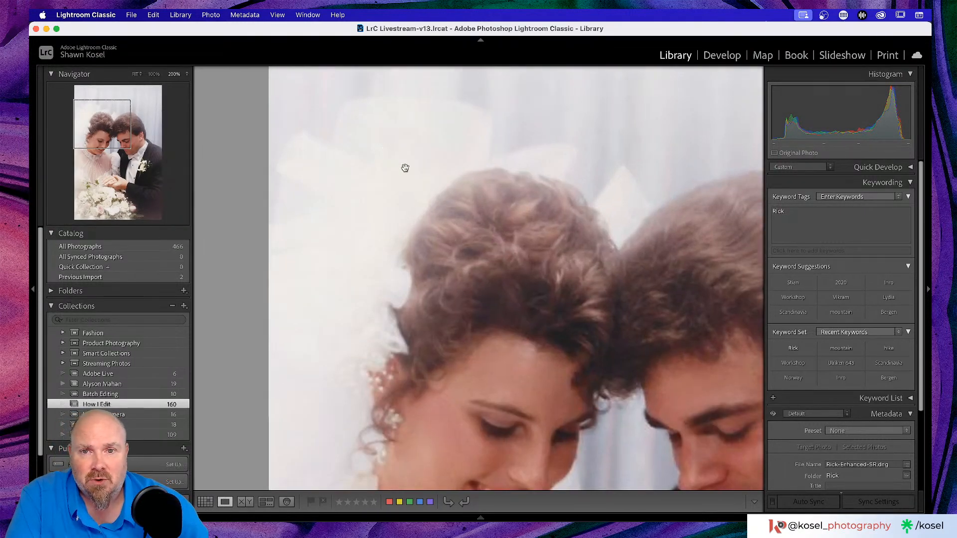
left_click(414, 164)
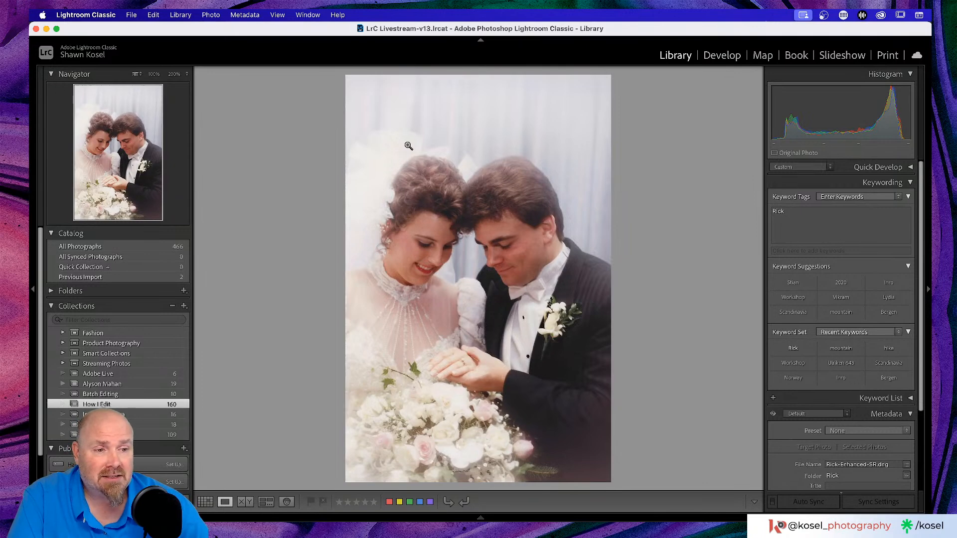
left_click(394, 140)
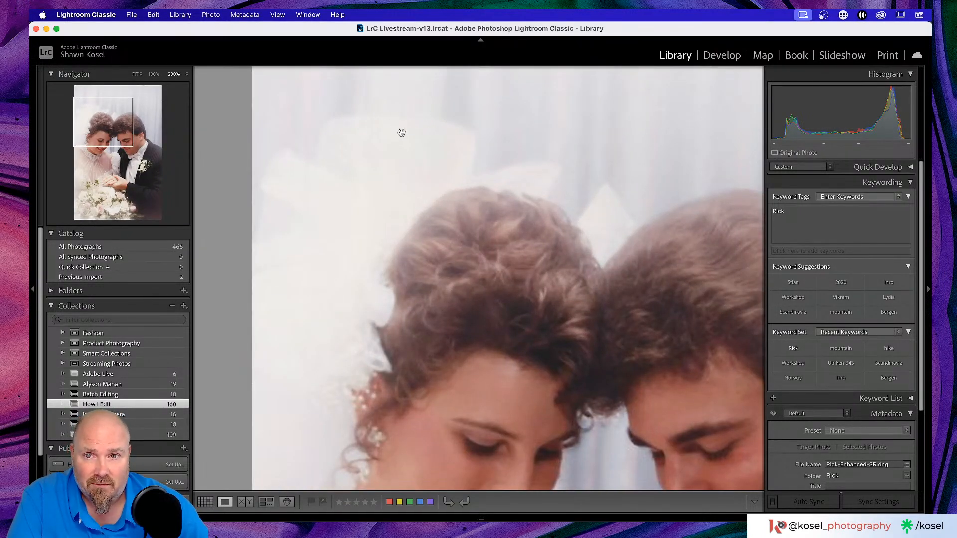
scroll(385, 134, "up", 3)
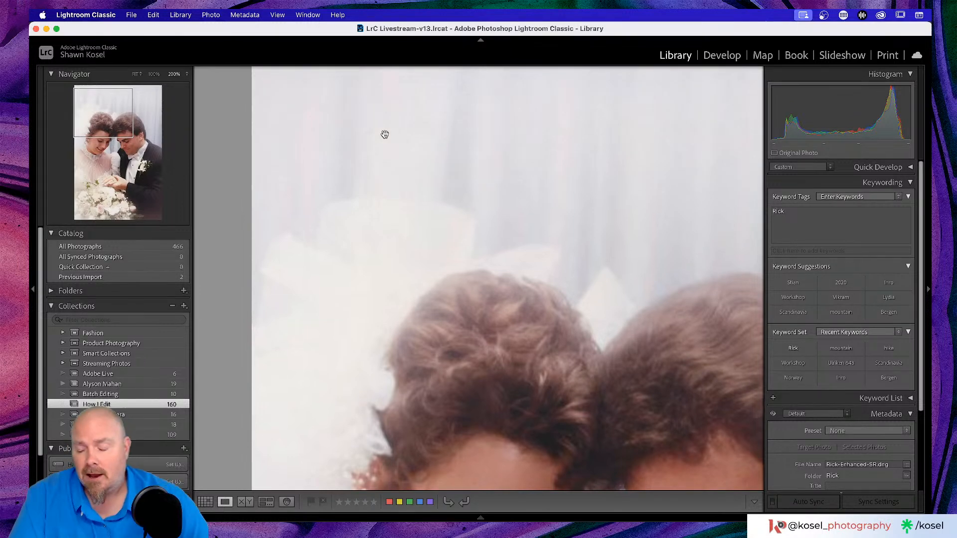
left_click(385, 135)
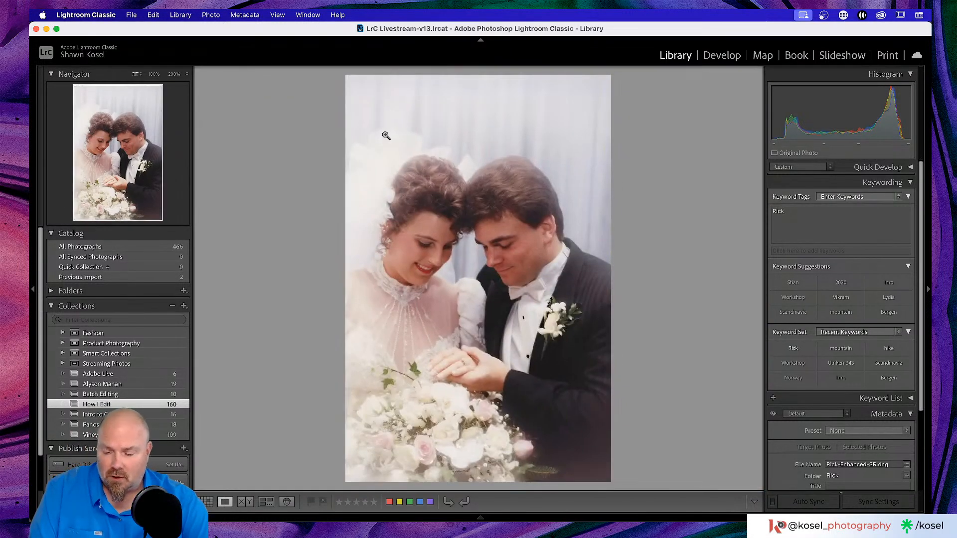
Switch back to Photoshop and examine the bride's veil around and above her hair.
key("super+Tab")
key("super+Tab")
key("super+Tab")
key("super+Tab")
key("super+Tab")
key("super+Tab")
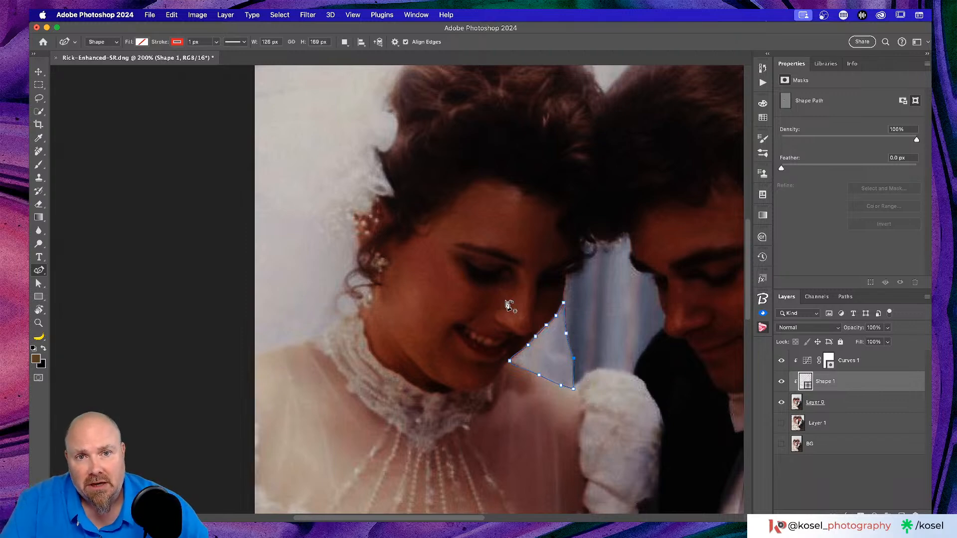
scroll(508, 305, "up", 5)
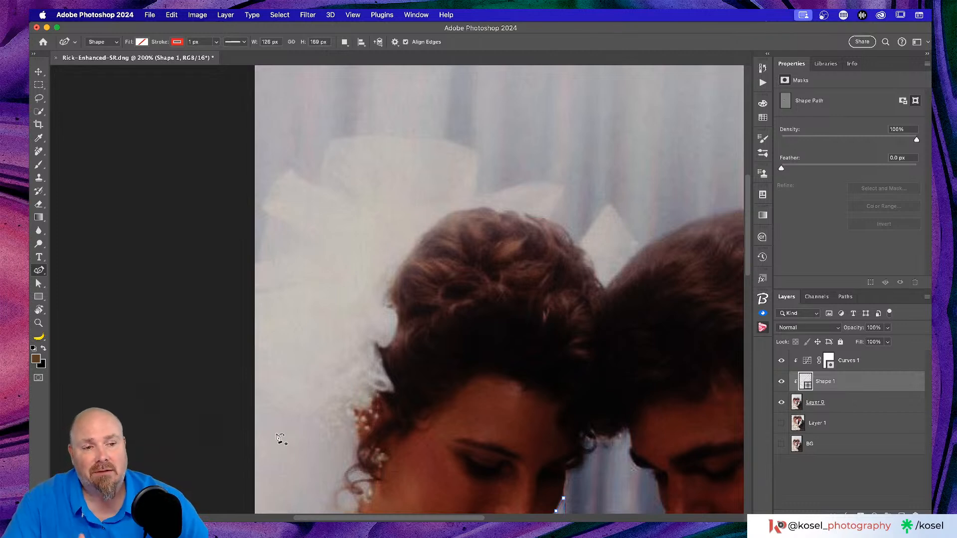
Start a new Curvature Pen shape around the veil piece between the two heads, tracing its pointed upper edges from his hair to hers.
left_click(641, 249)
left_click(629, 232)
left_click(620, 217)
left_click(608, 202)
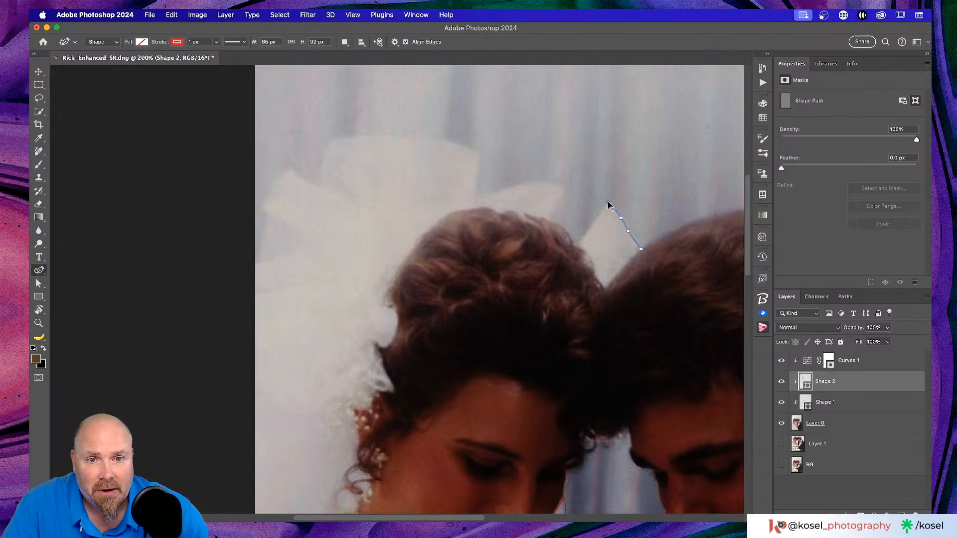
left_click(595, 221)
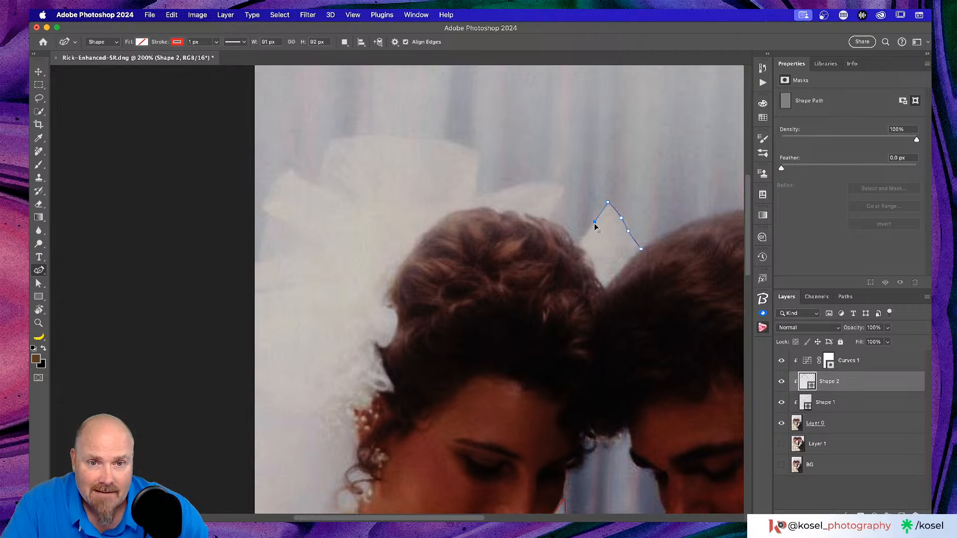
left_click(578, 243)
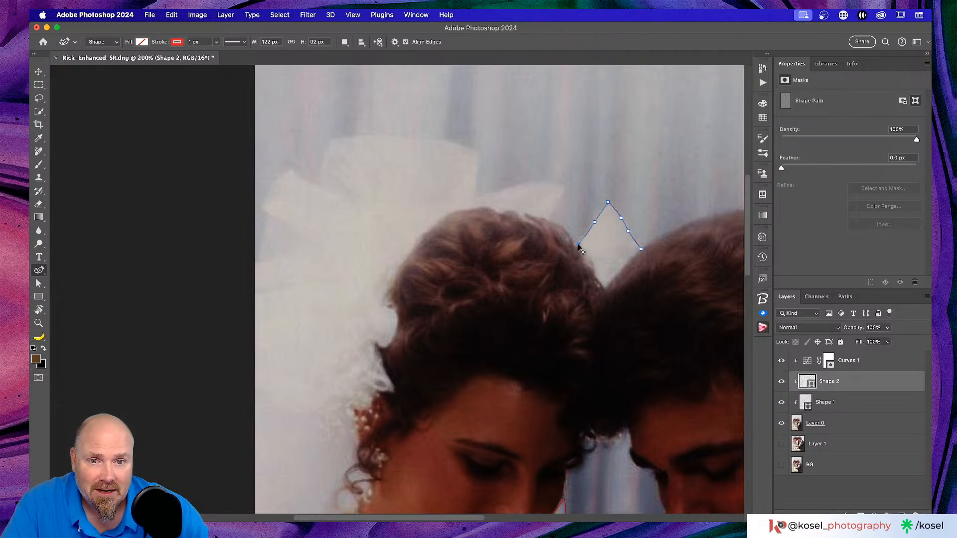
Trace down the bride's hair to where the heads meet, then up the groom's hair, and close the path at its starting point.
left_click_drag(588, 258, 593, 270)
left_click(595, 268)
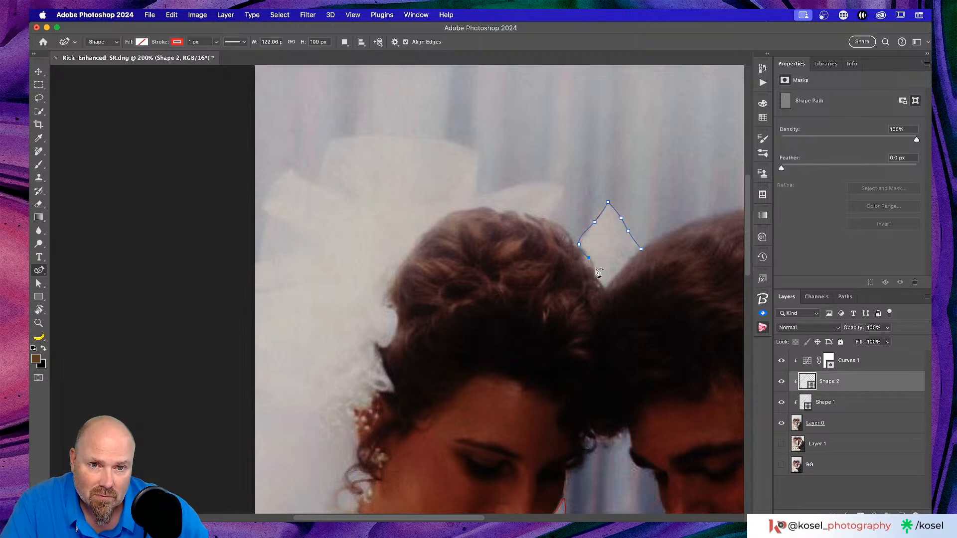
left_click(597, 277)
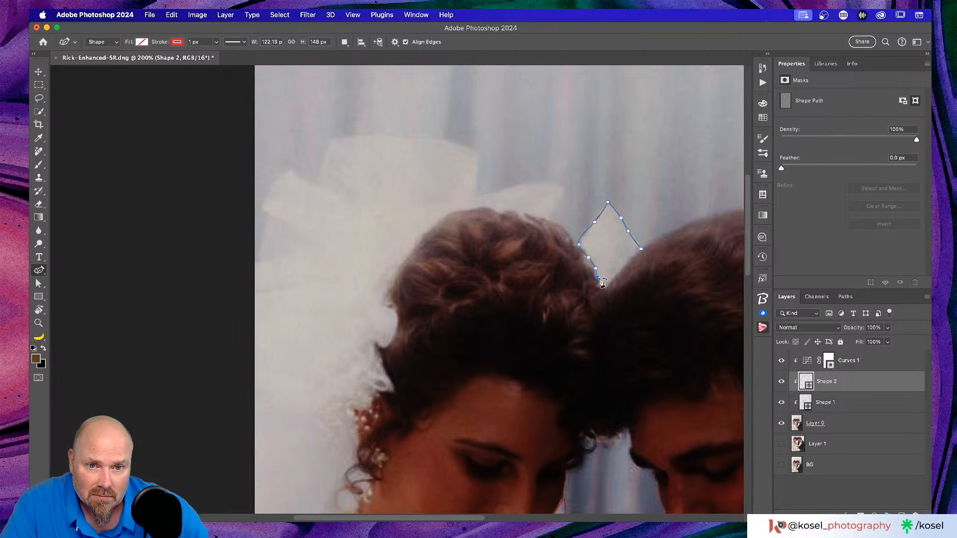
left_click(604, 287)
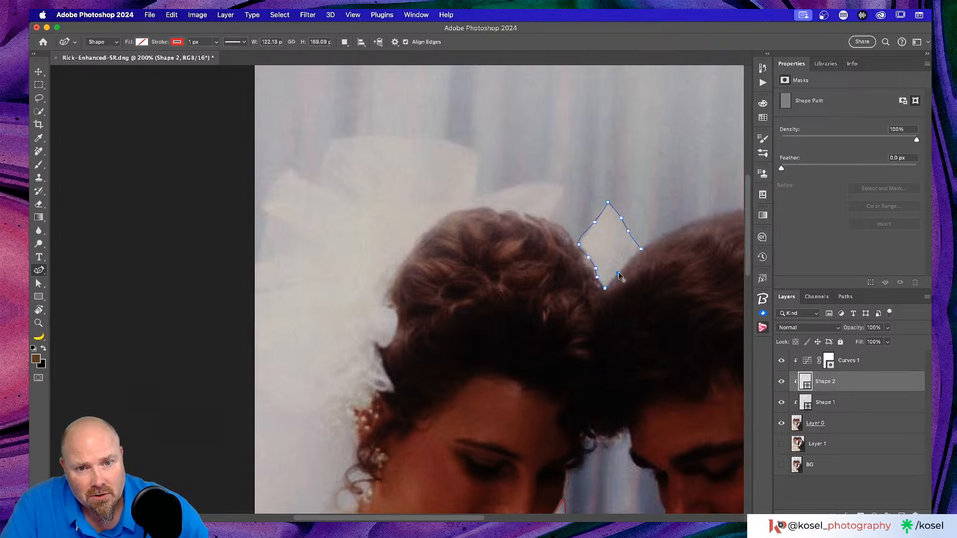
left_click(604, 288)
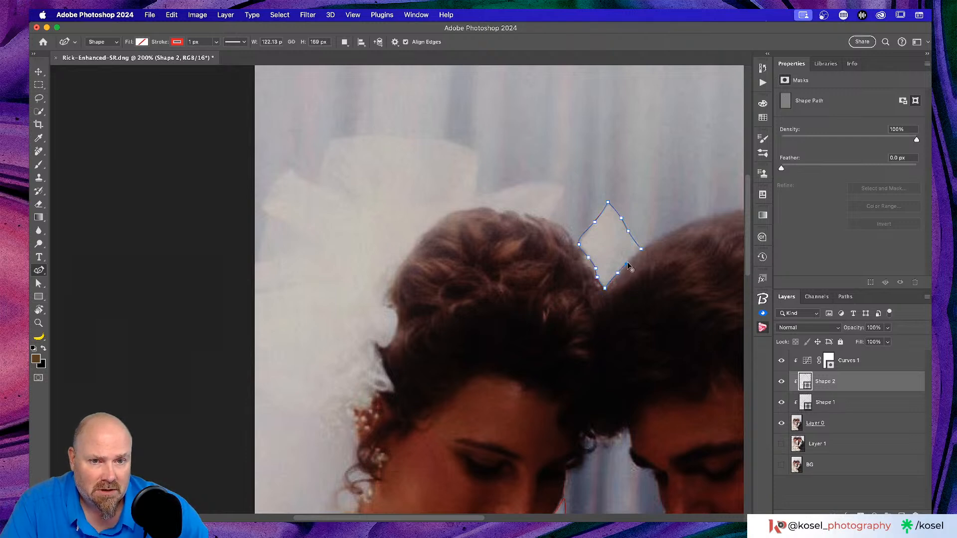
left_click(635, 255)
double_click(641, 250)
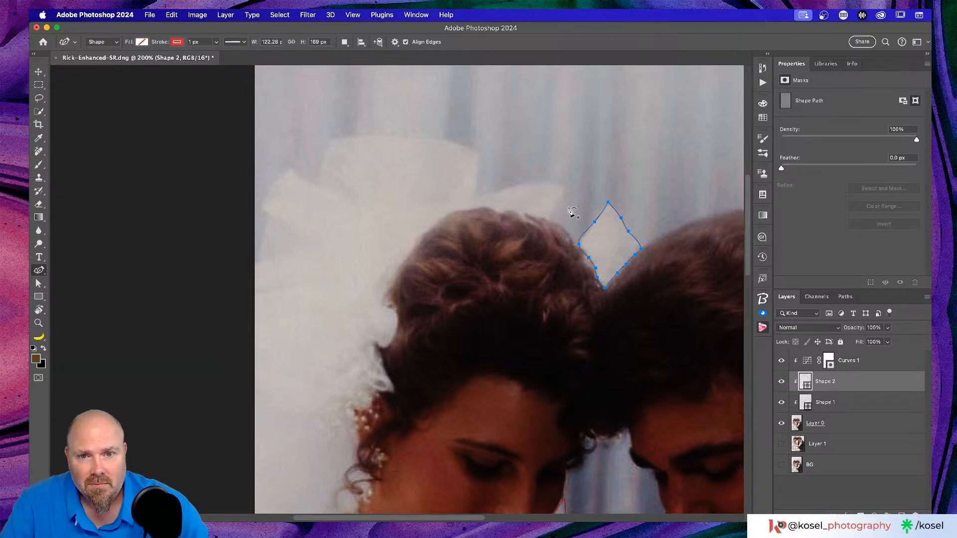
Start another shape at the crown of the bride's hair and trace the small veil fold above it to the tall central fold.
left_click(550, 218)
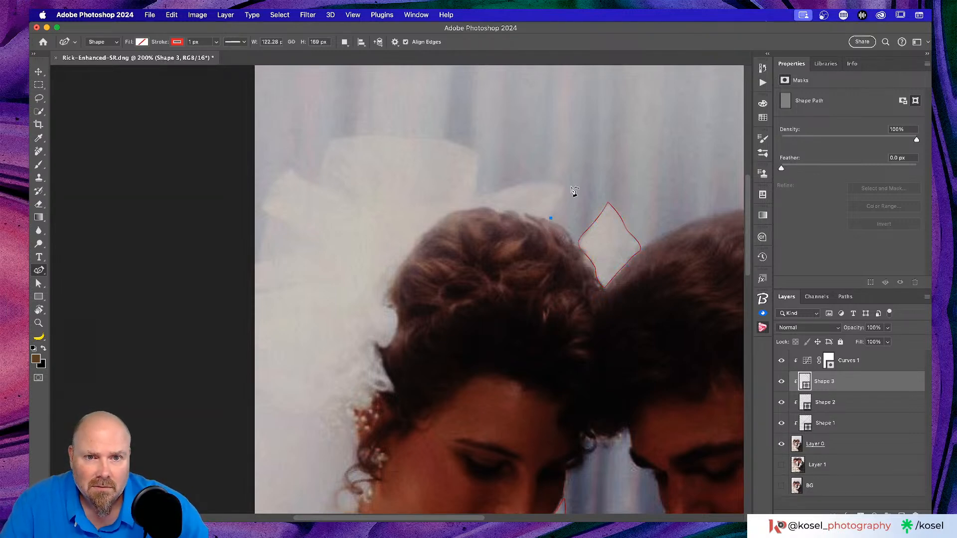
left_click(563, 193)
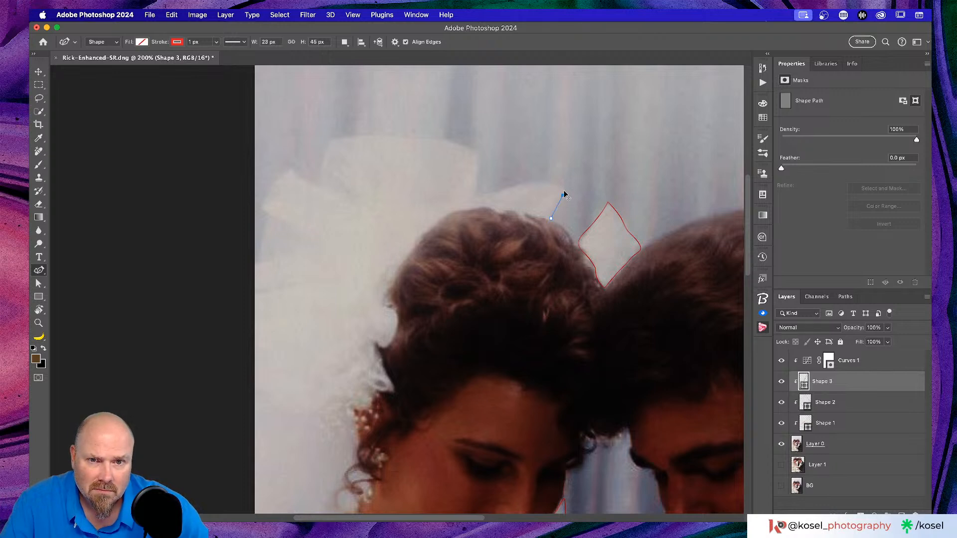
left_click(564, 185)
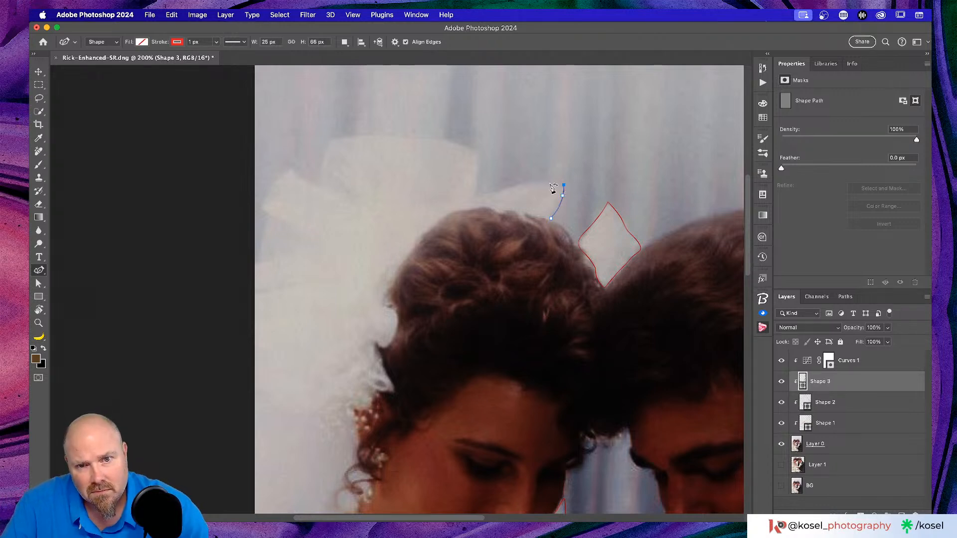
left_click(547, 182)
left_click(523, 184)
left_click(502, 191)
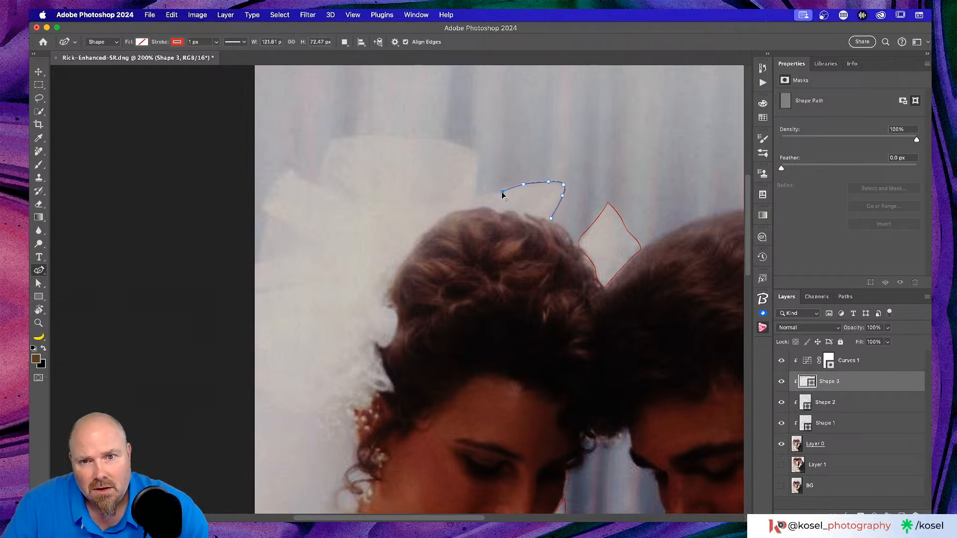
left_click(478, 197)
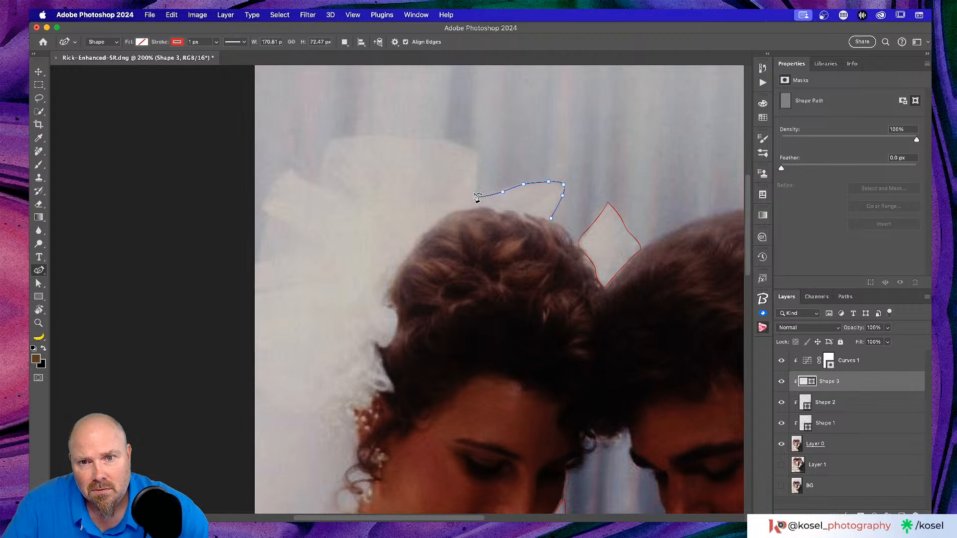
Continue the outline up the right side of the tall central veil fold and around its upper corner.
left_click_drag(477, 177, 482, 175)
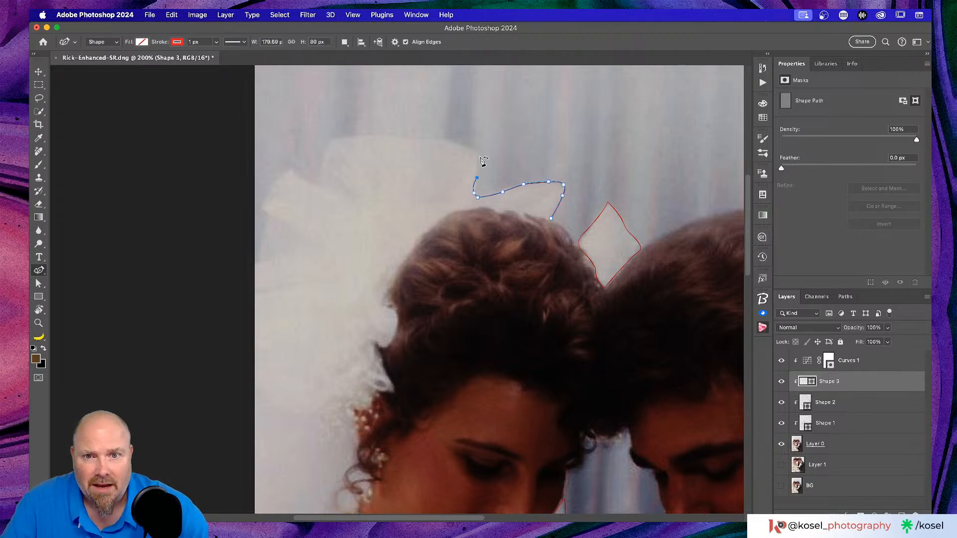
left_click(478, 157)
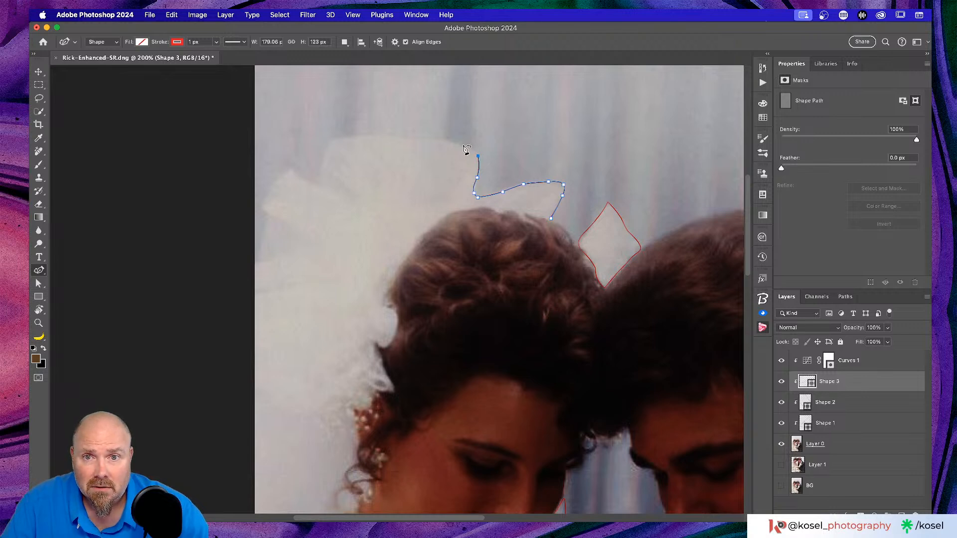
left_click_drag(463, 145, 453, 145)
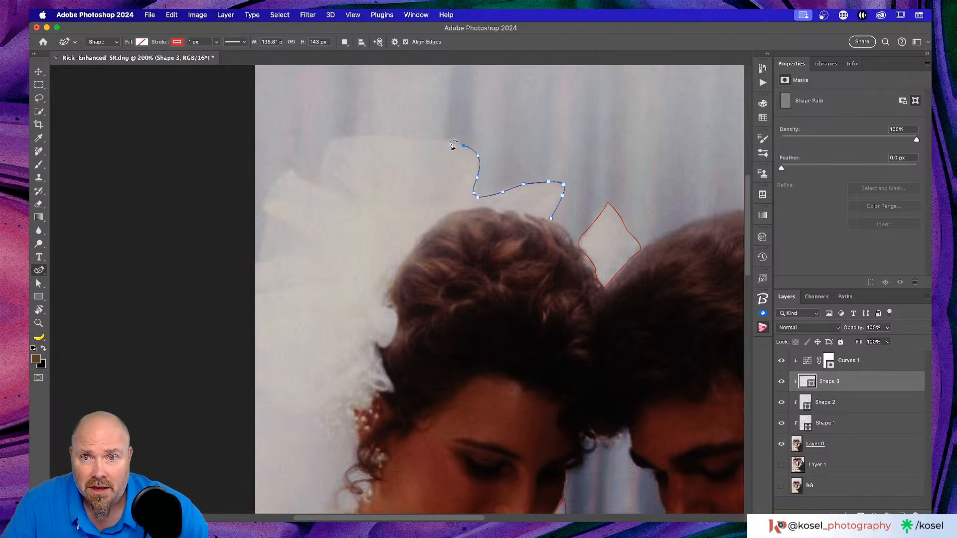
left_click(449, 140)
left_click(423, 138)
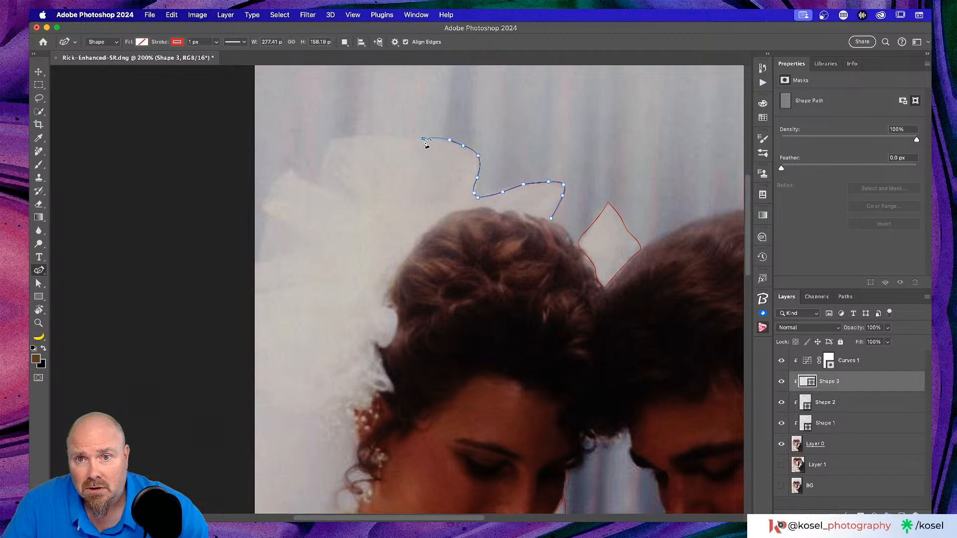
Trace the upper edge of the tall central veil fold and round its left corner.
left_click(404, 139)
left_click(392, 135)
left_click(377, 136)
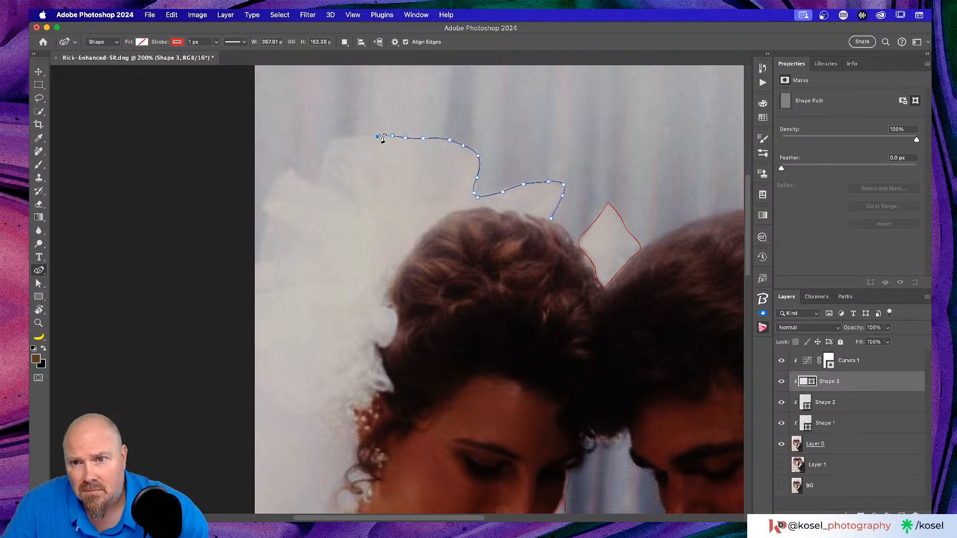
left_click(354, 137)
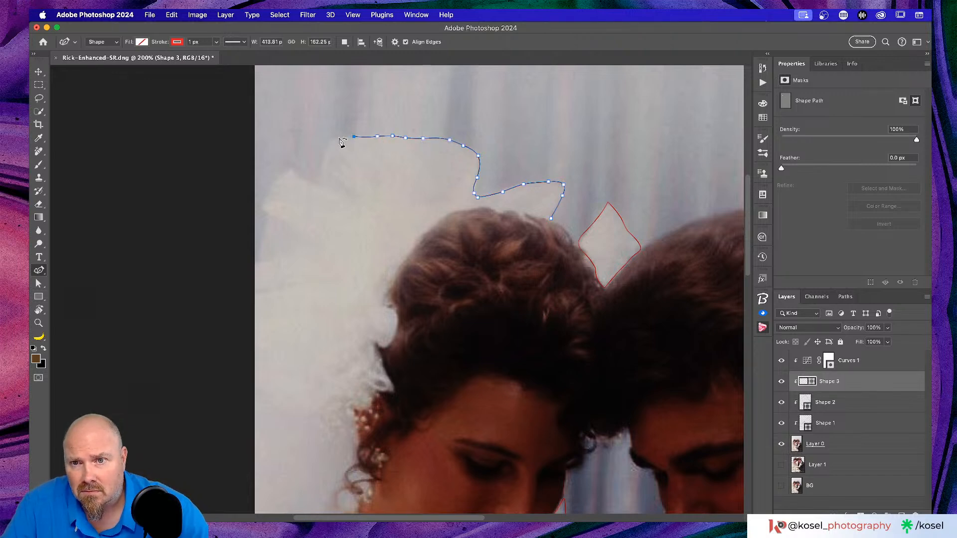
left_click(331, 138)
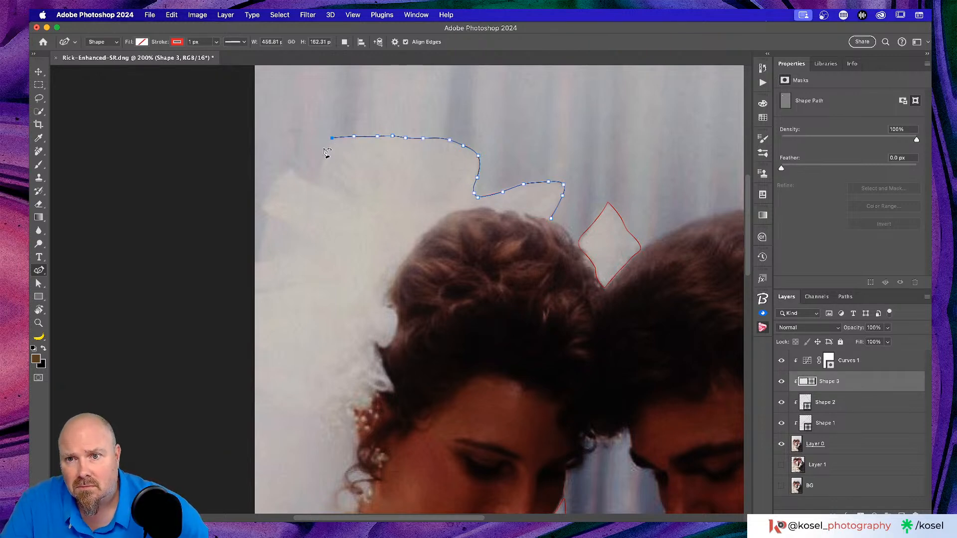
left_click(325, 149)
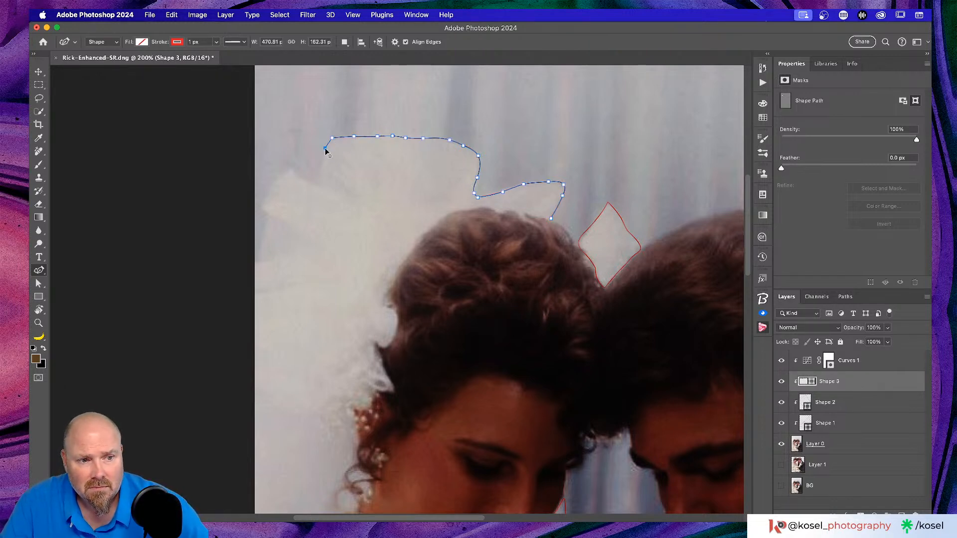
Continue the outline down the central fold's left side into the notch and up to the peak of the leftmost veil fold.
scroll(325, 152, "down", 1)
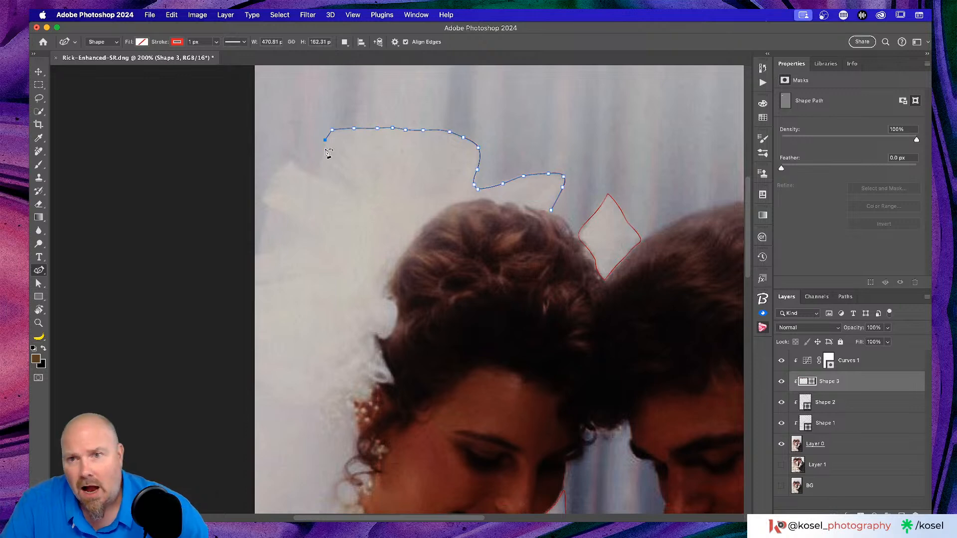
left_click(321, 151)
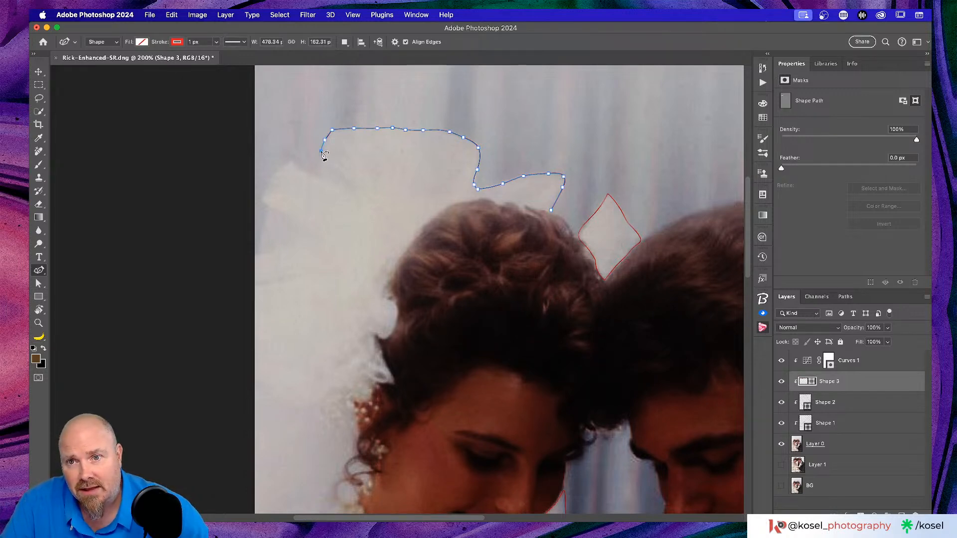
left_click(321, 177)
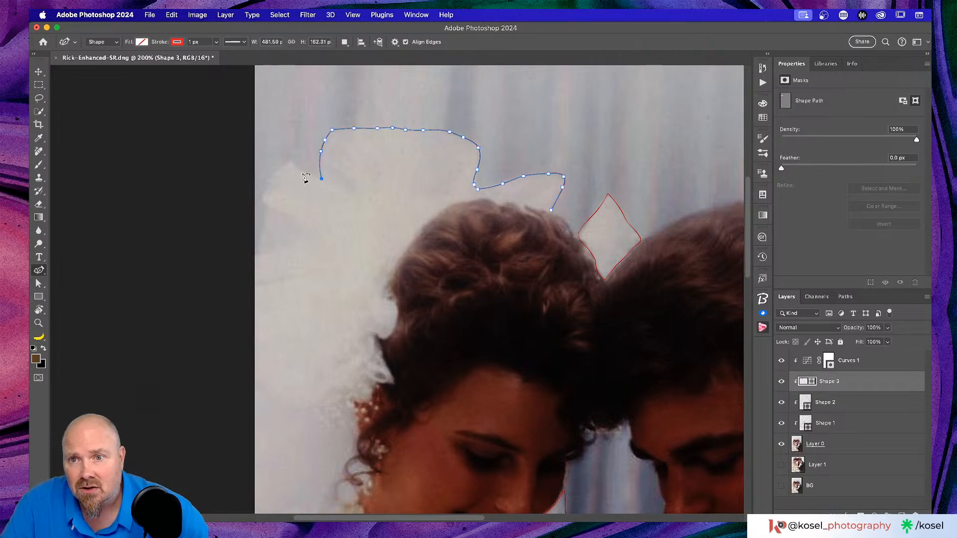
left_click(309, 174)
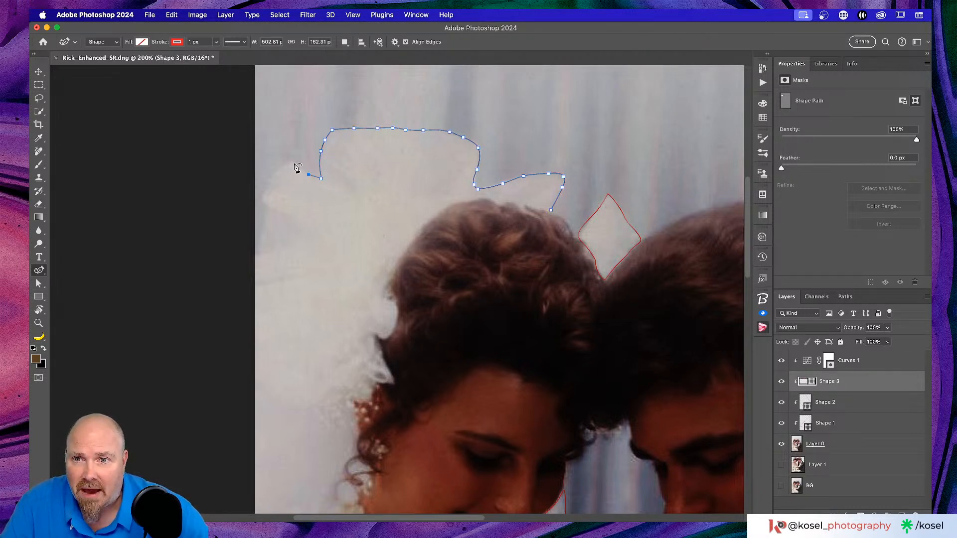
left_click(294, 164)
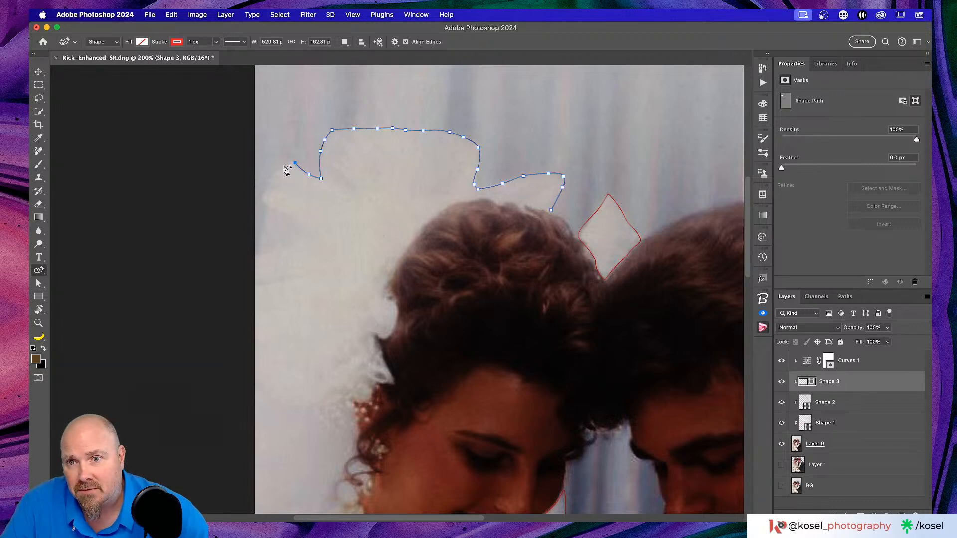
Trace around the outer edge of the leftmost veil fold to its lower side.
left_click(283, 166)
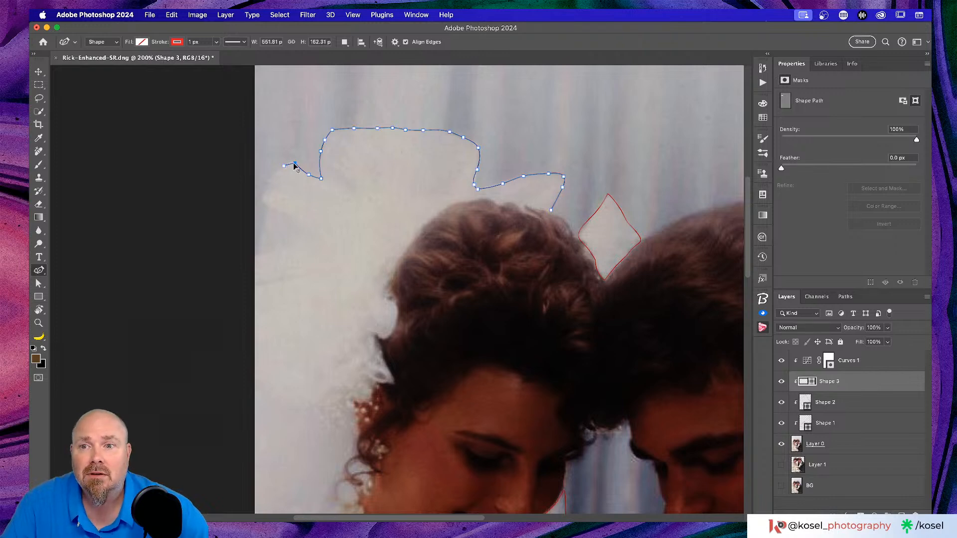
left_click(276, 173)
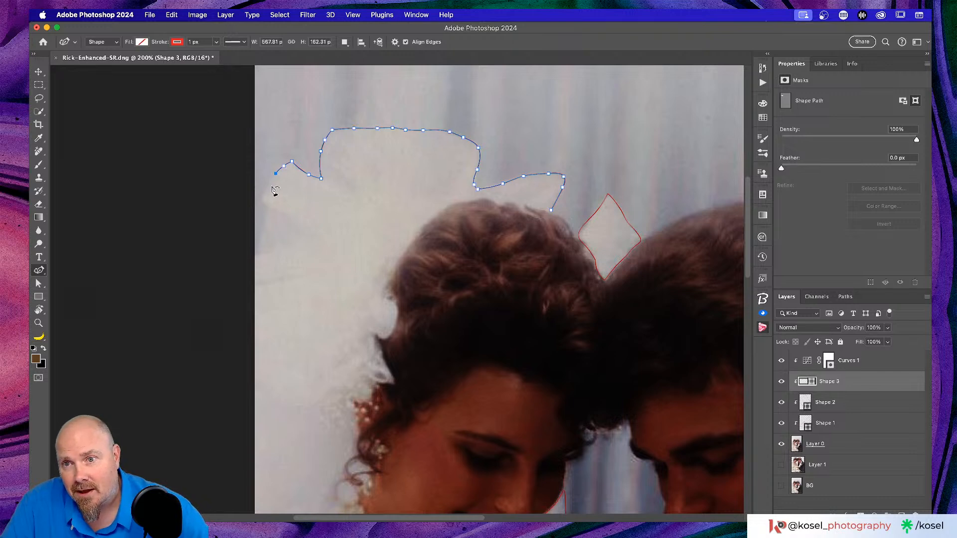
left_click(271, 184)
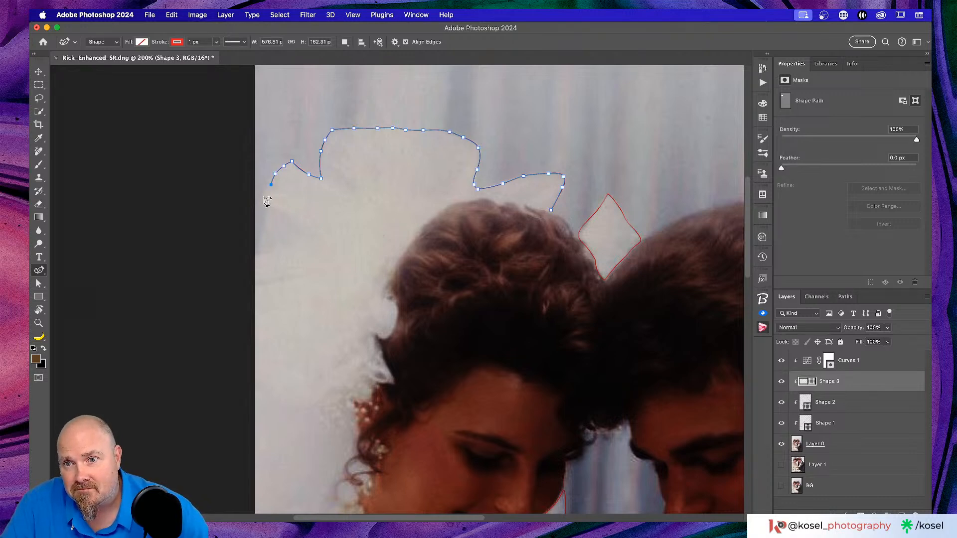
left_click(261, 195)
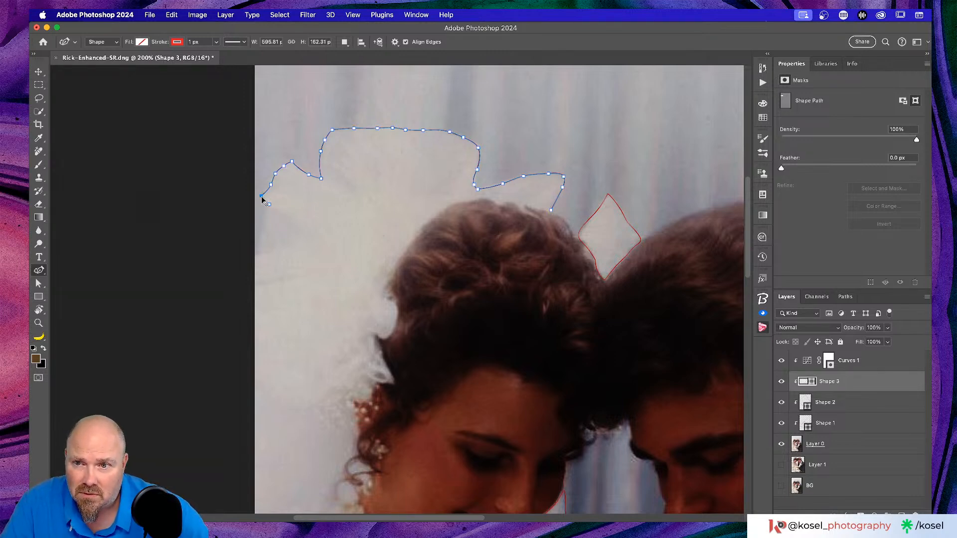
left_click(269, 205)
left_click(276, 209)
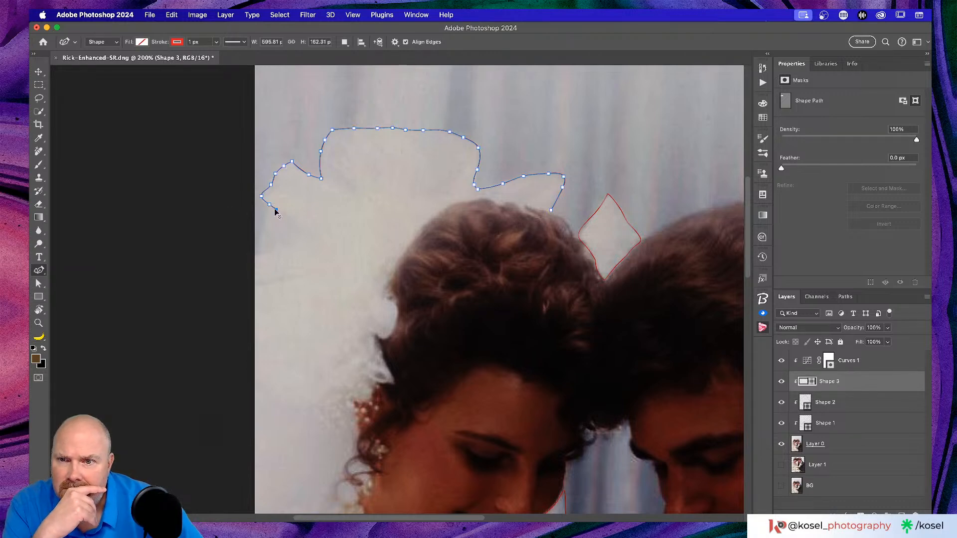
Redirect the outline down the veil's outer edge and carry it beyond the left border of the photo.
left_click_drag(275, 210, 266, 212)
left_click(265, 225)
left_click(262, 243)
left_click(255, 244)
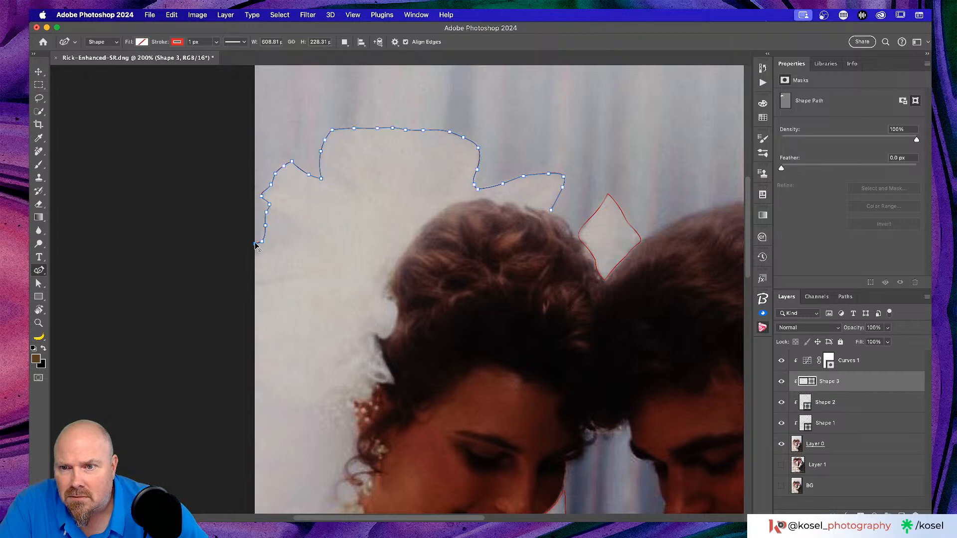
left_click(239, 271)
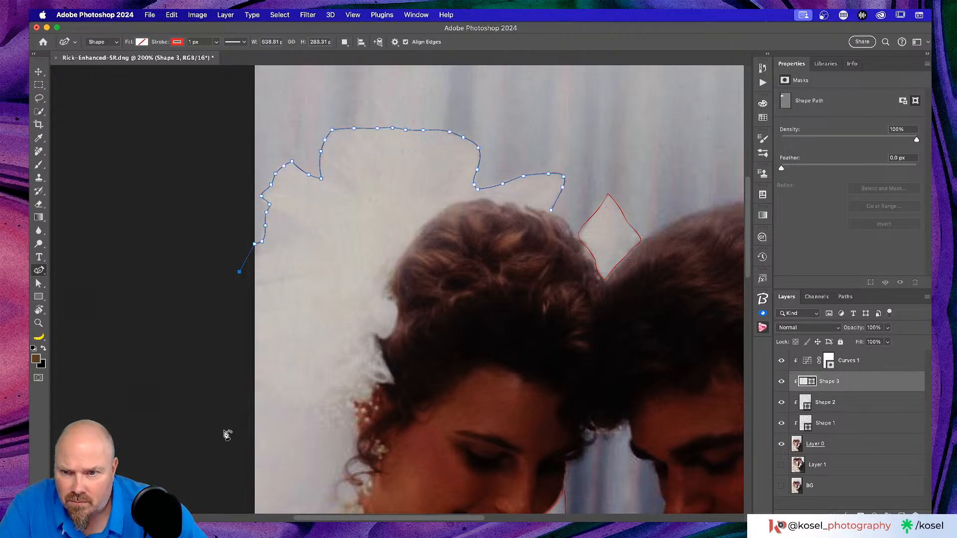
Extend the path outside the photo down to the bride's shoulder level and bring it back to the photo's left border.
scroll(230, 421, "down", 4)
scroll(232, 422, "down", 4)
left_click(234, 360)
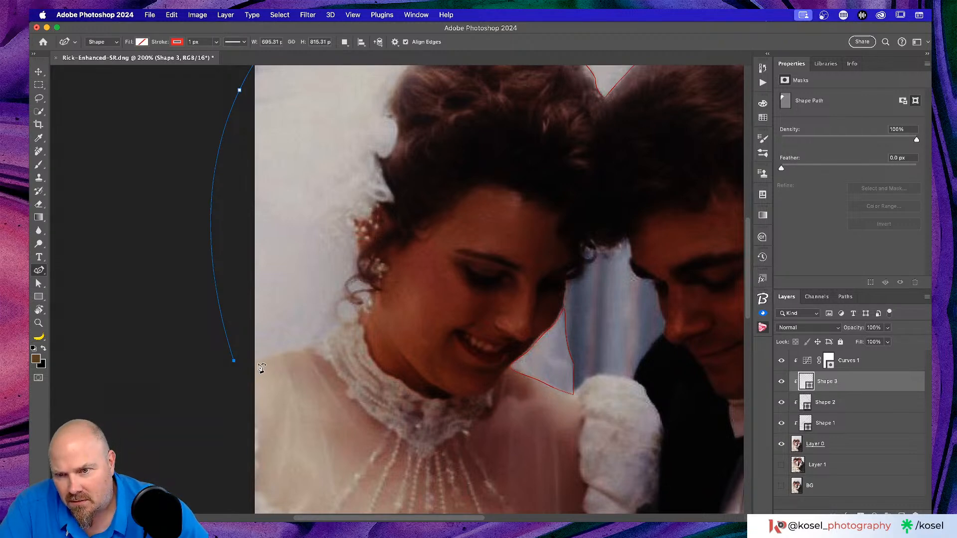
left_click(254, 362)
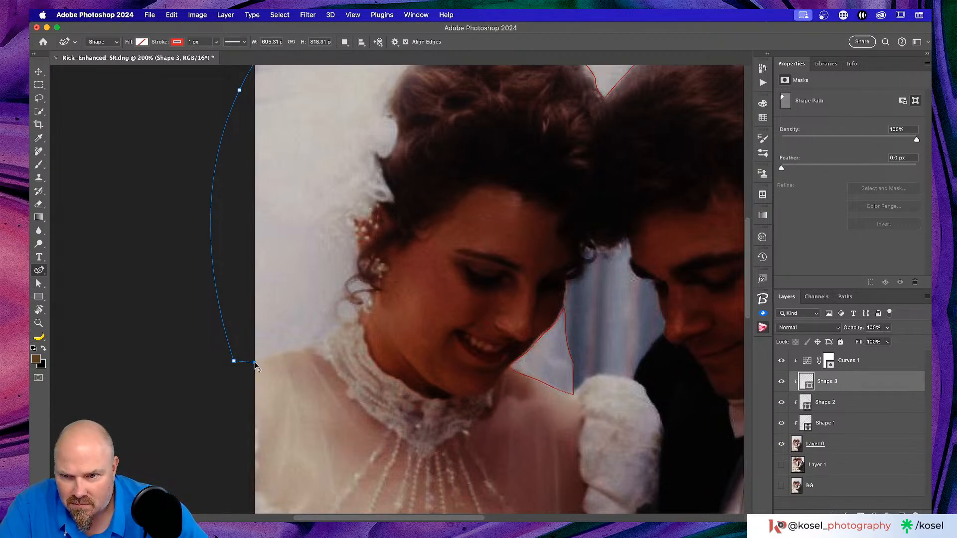
Continue the veil outline from the photo's left border along the bride's shoulder toward her lace collar.
left_click(278, 355)
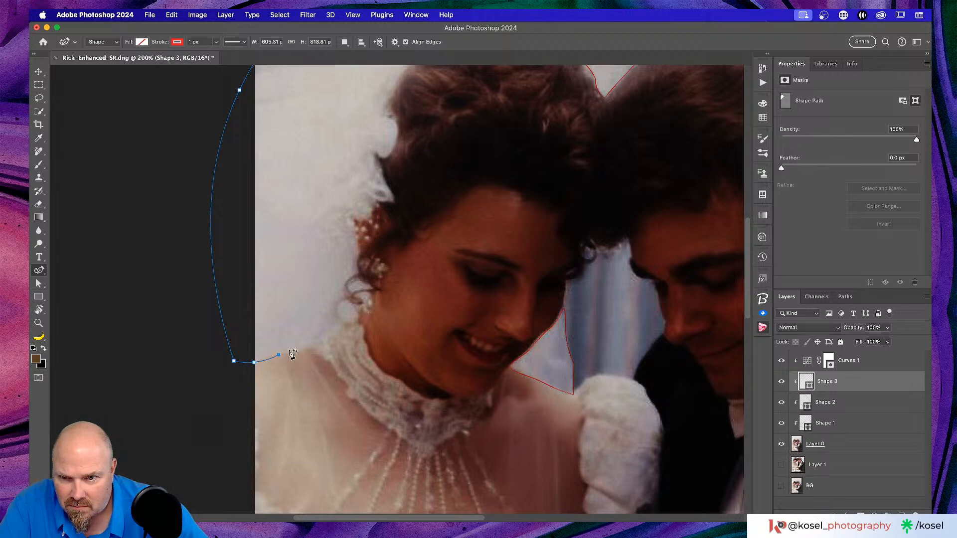
left_click(305, 347)
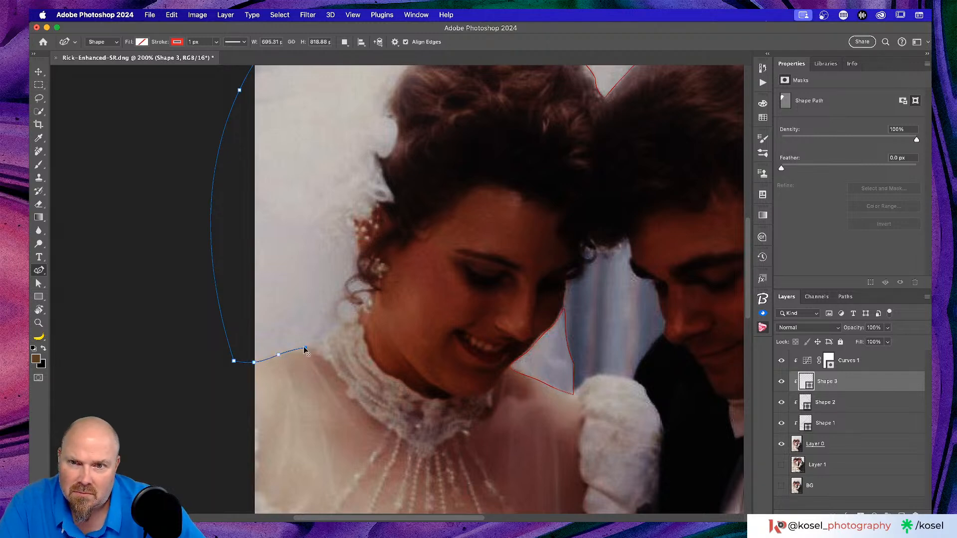
scroll(303, 345, "up", 3)
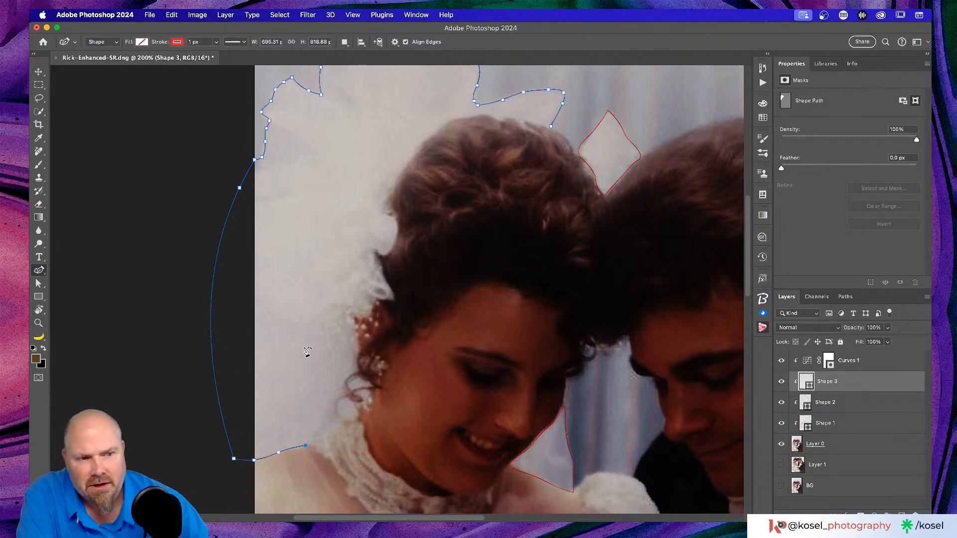
scroll(308, 350, "down", 3)
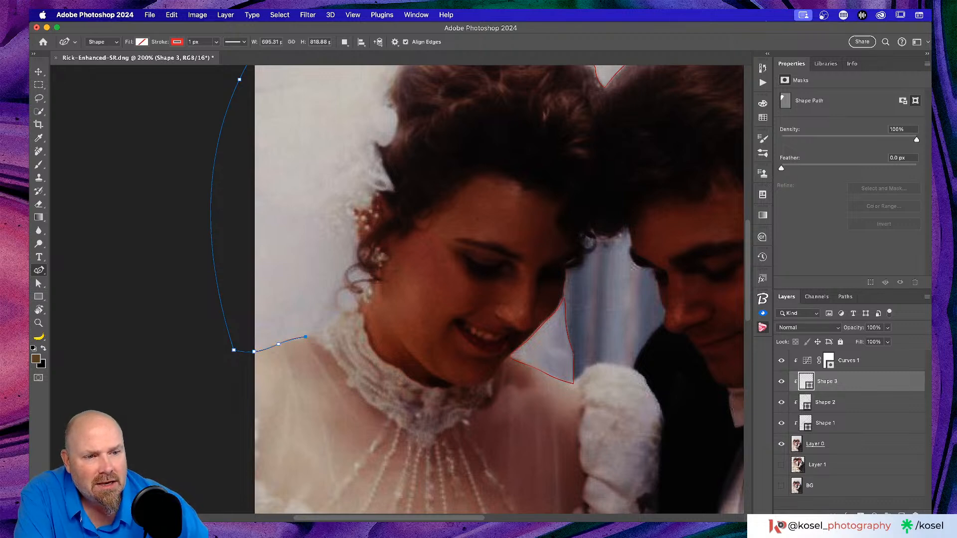
key("super+Tab")
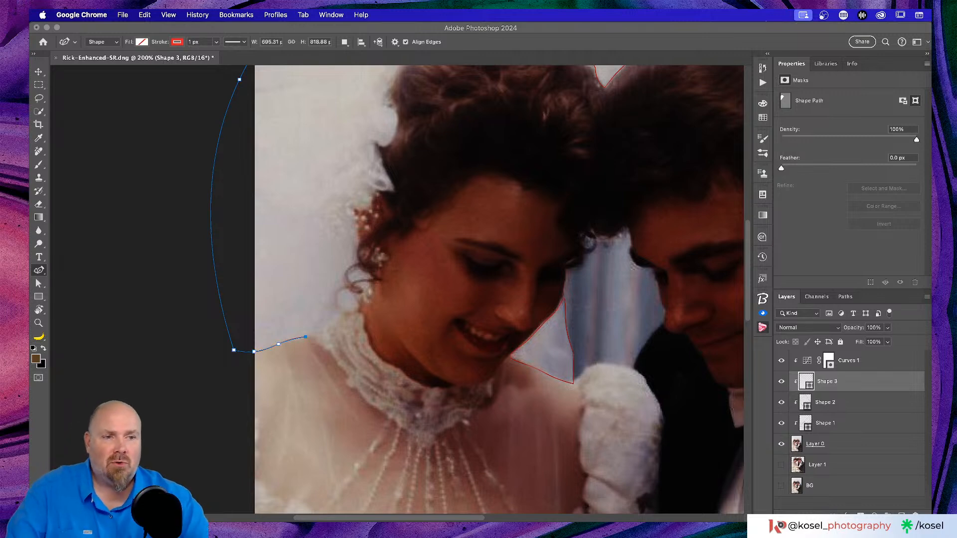
left_click(308, 340)
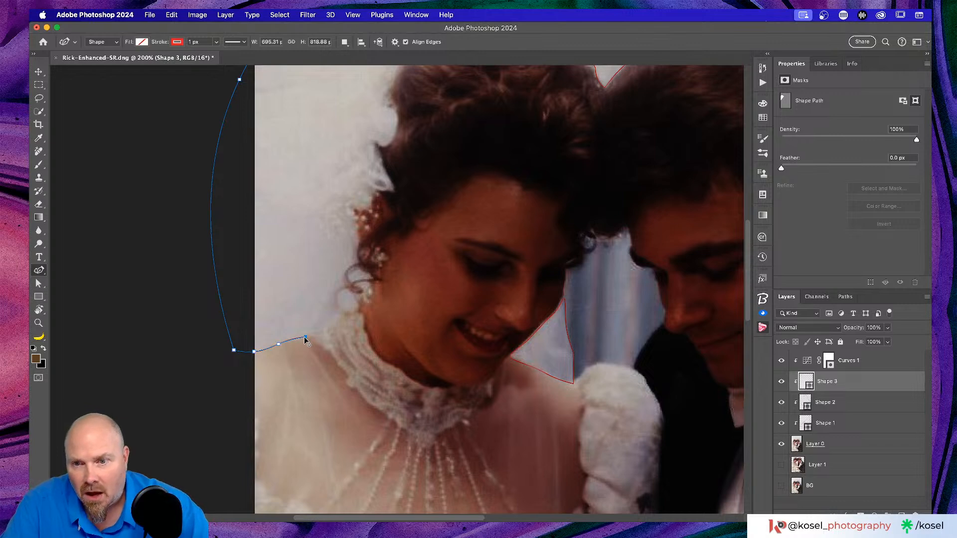
Trace the outline up the back edge of the lace collar to the bride's neck.
left_click(320, 332)
left_click(329, 323)
left_click(341, 315)
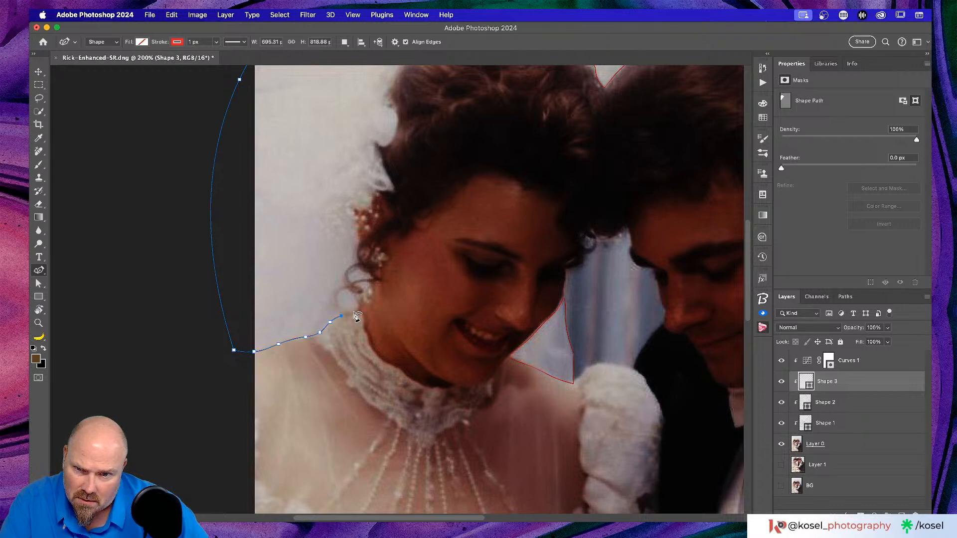
left_click(360, 310)
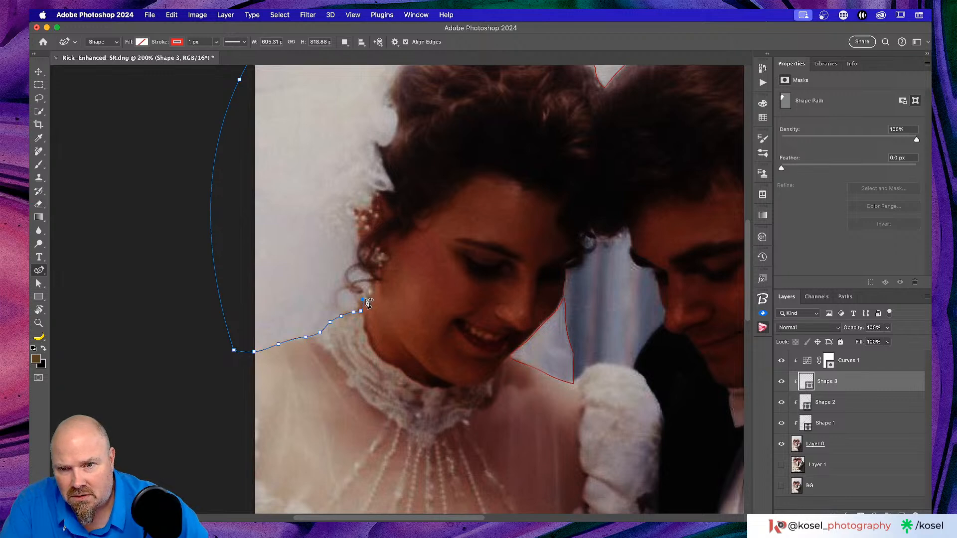
Extend the outline up the bride's neck and past her earring to the beaded ornament beside her ear.
left_click(369, 299)
left_click(377, 286)
left_click(371, 257)
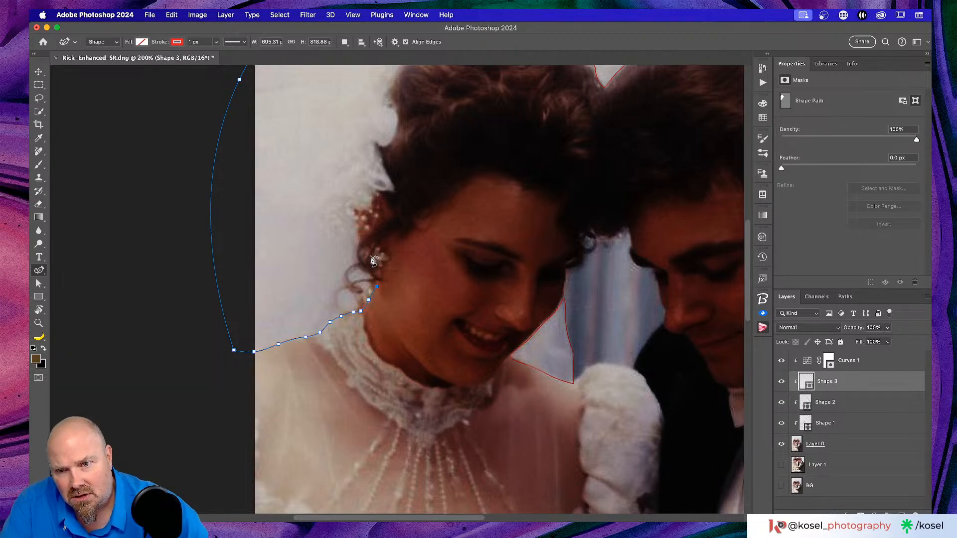
left_click(366, 218)
left_click(380, 198)
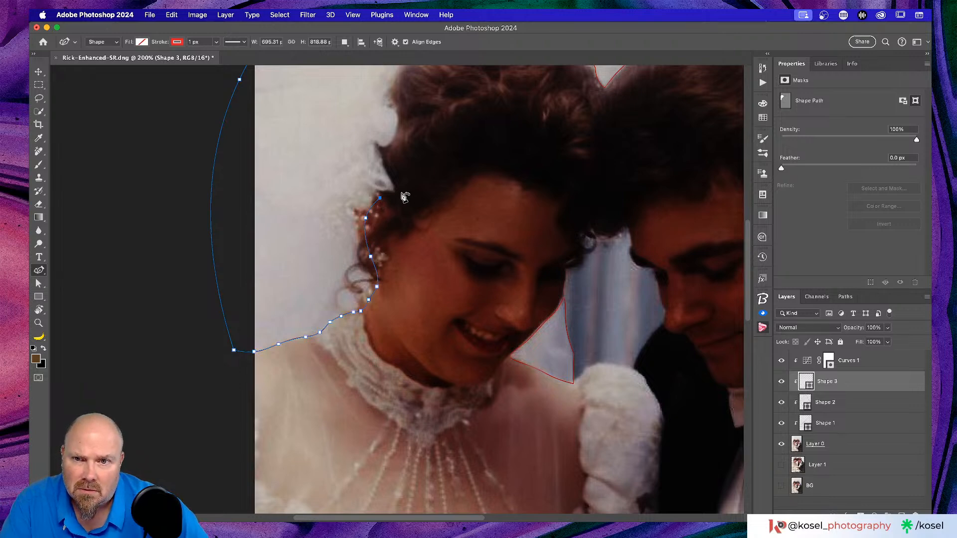
Shape the outline around the beaded ornament and carry it into the notch where the veil meets the hair above the ear.
scroll(404, 198, "up", 5)
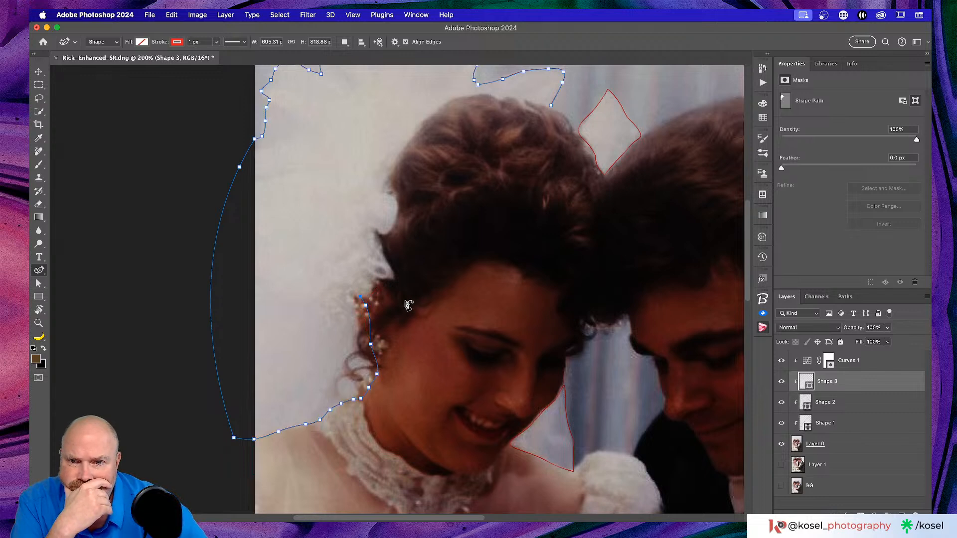
left_click(362, 310)
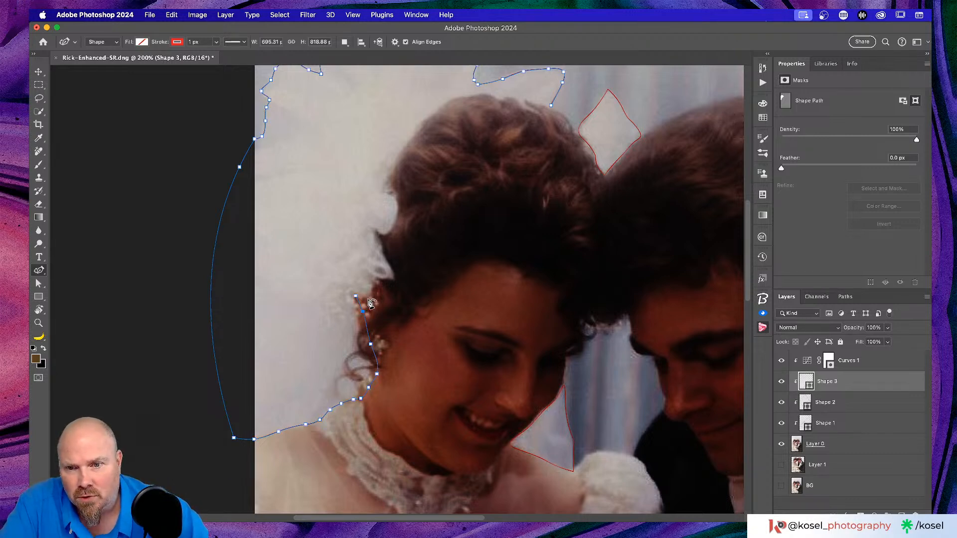
left_click(369, 290)
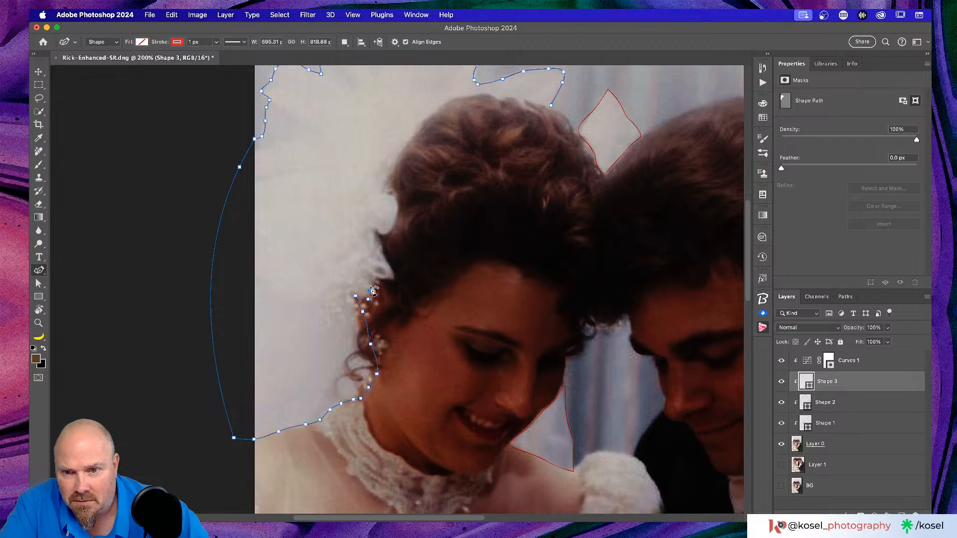
left_click(374, 278)
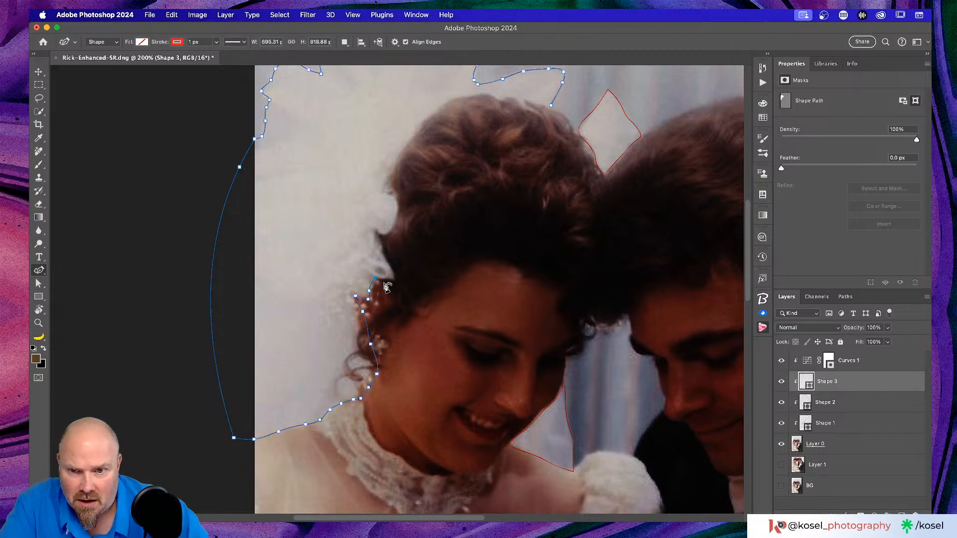
left_click(394, 279)
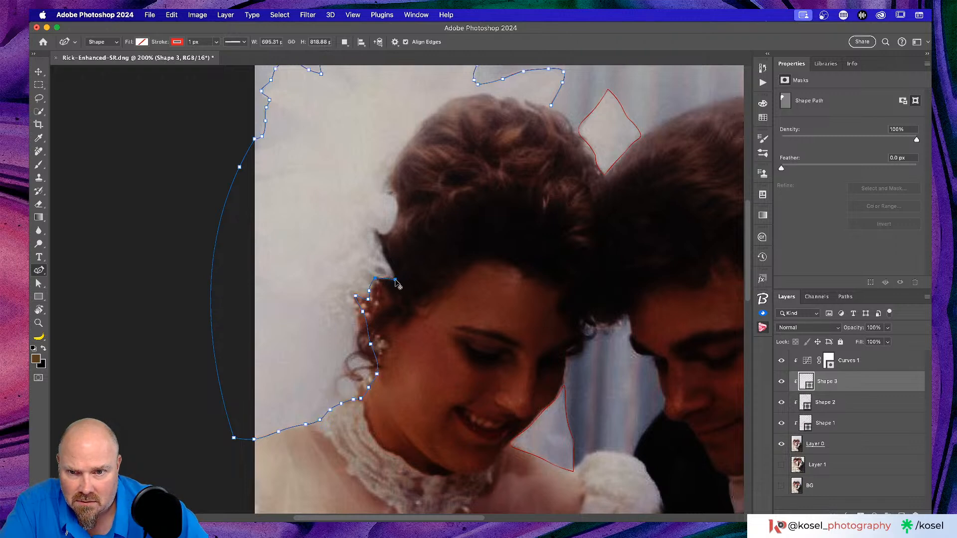
Follow the hair edge up from the notch to the tip of the protruding curl, with a corner at the tip.
left_click(392, 271)
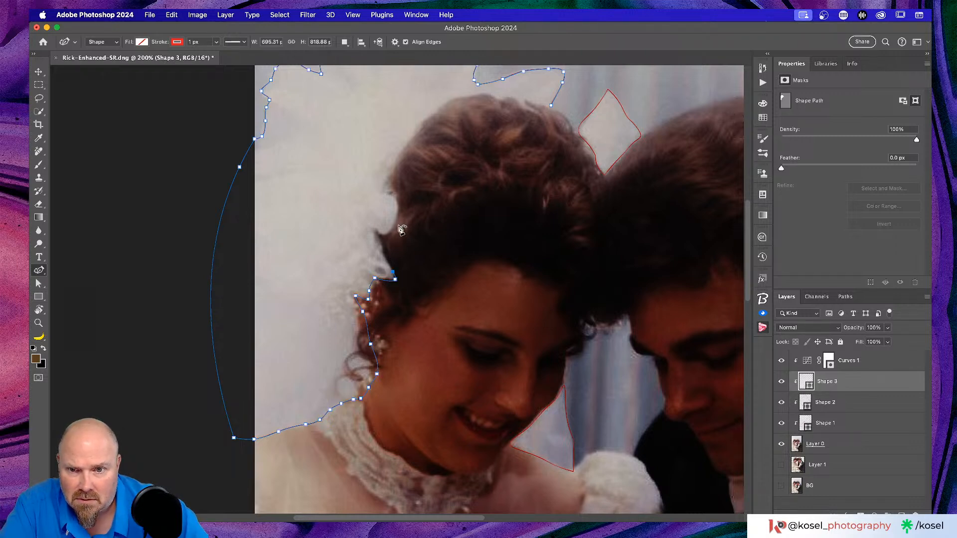
left_click(394, 280)
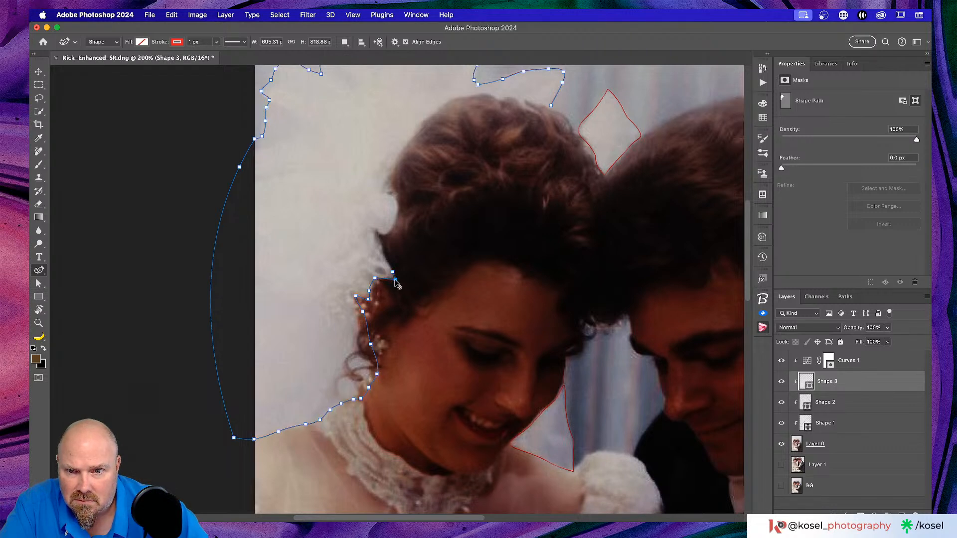
left_click(387, 253)
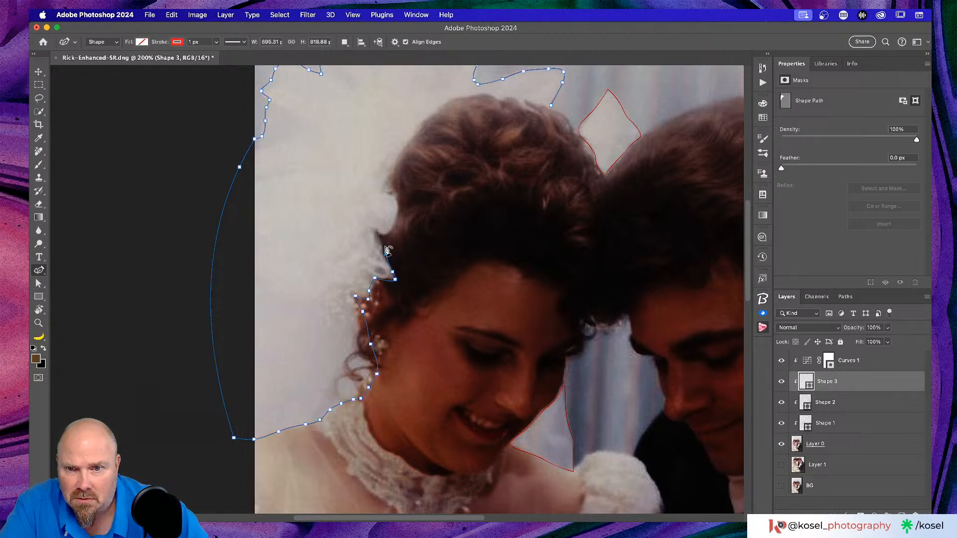
left_click(378, 232)
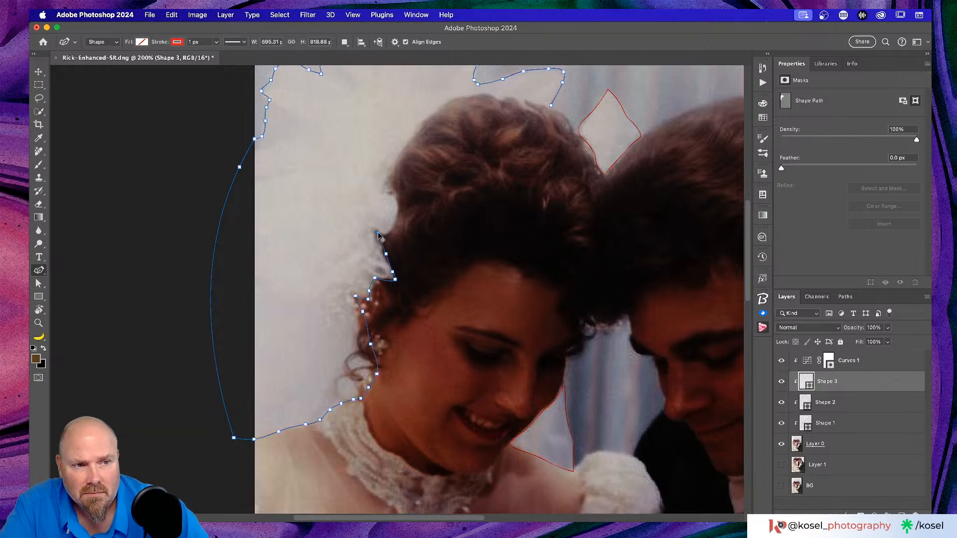
left_click(377, 232)
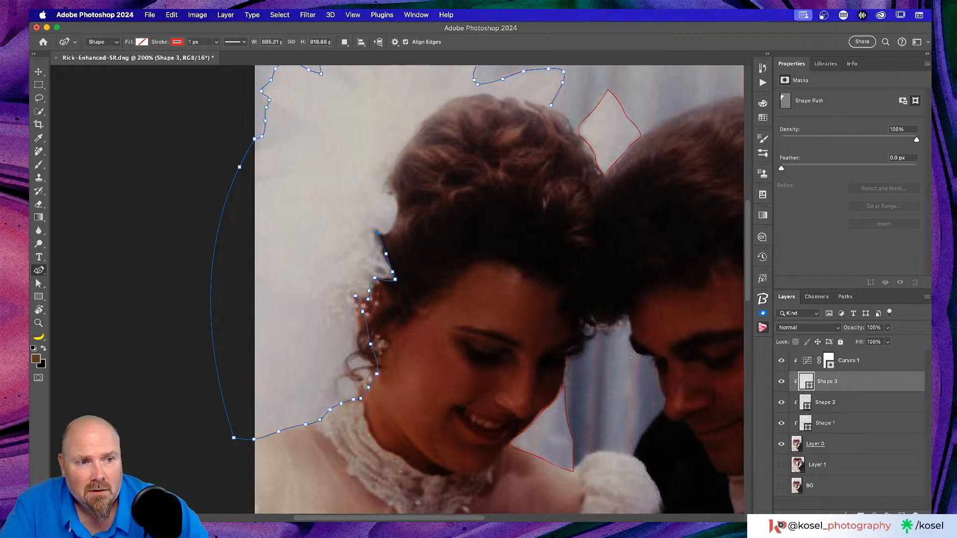
Turn the outline back around the curl and trace the indented hair edge above it.
key("super+Tab")
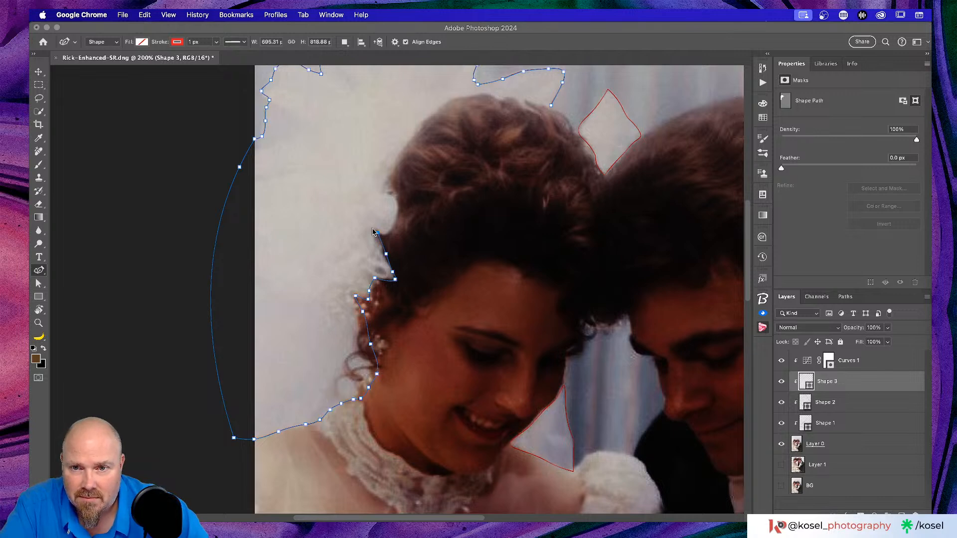
left_click(390, 238)
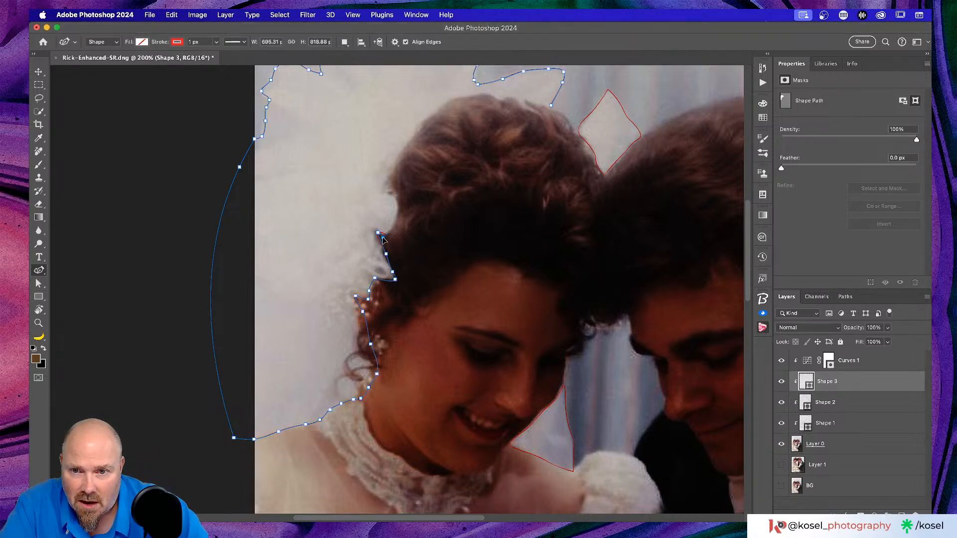
left_click(385, 237)
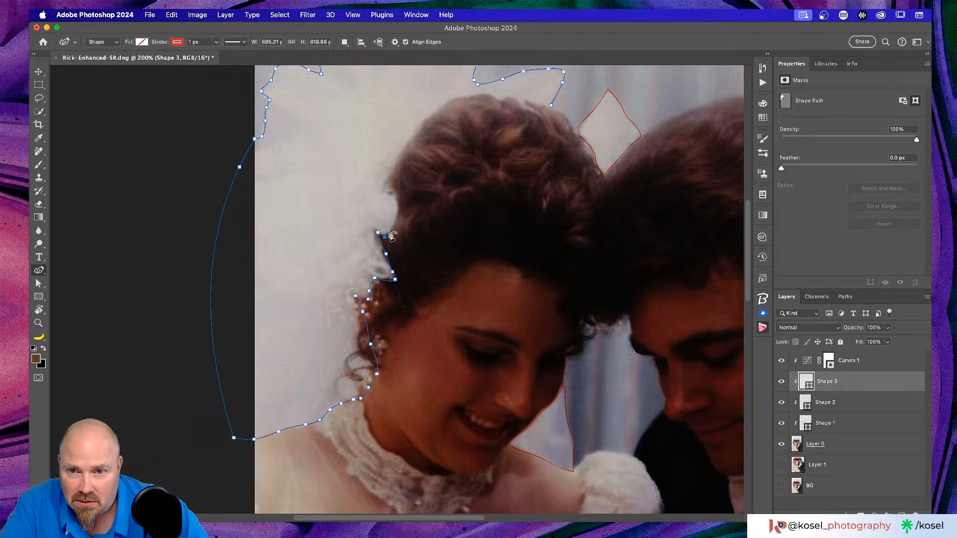
left_click(393, 228)
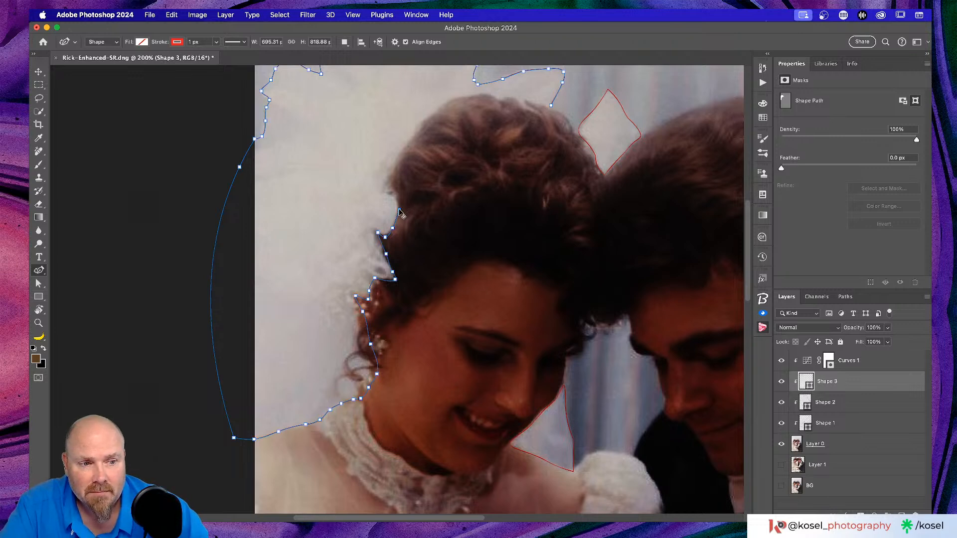
left_click(399, 209)
left_click(395, 197)
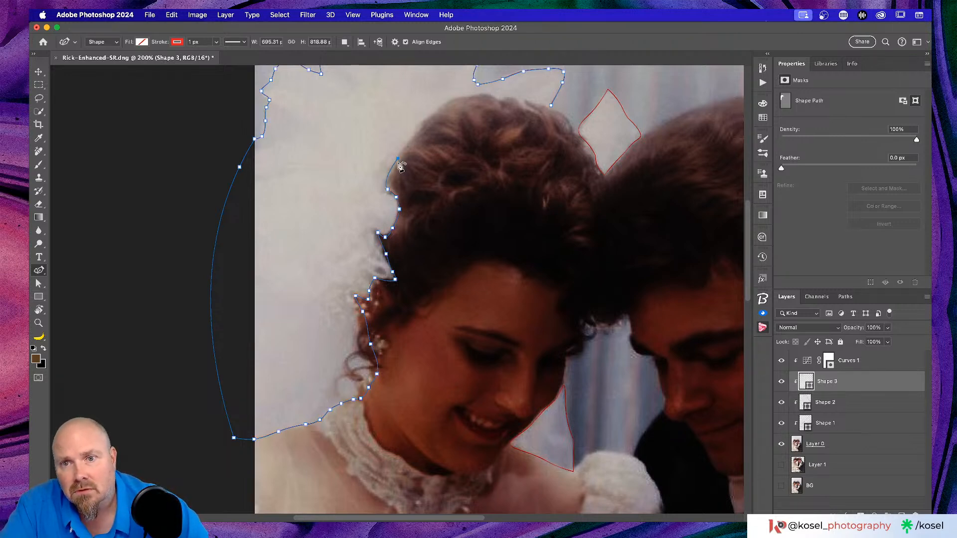
Trace the back of the bride's hair up toward the crown, adjusting the anchor point at the hair's outward bulge.
left_click(397, 159)
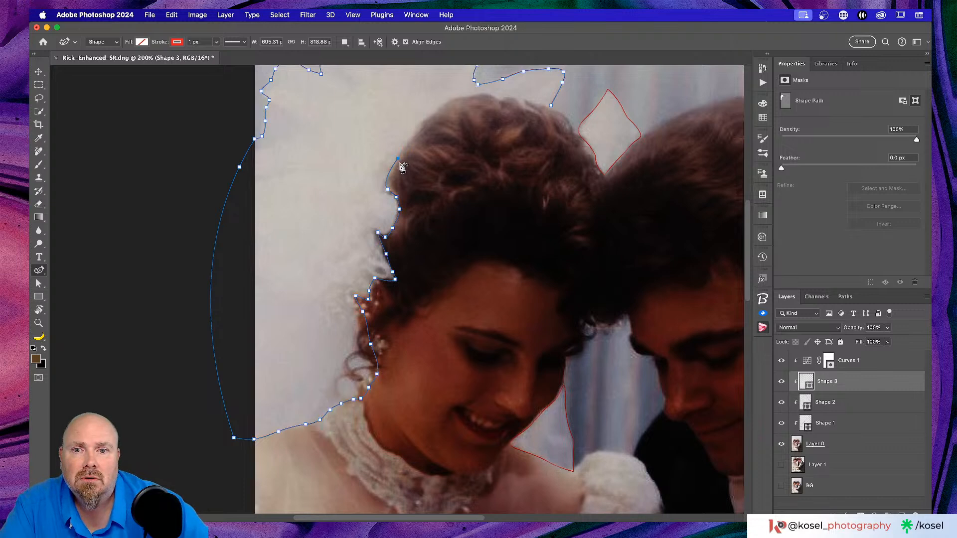
left_click(391, 191)
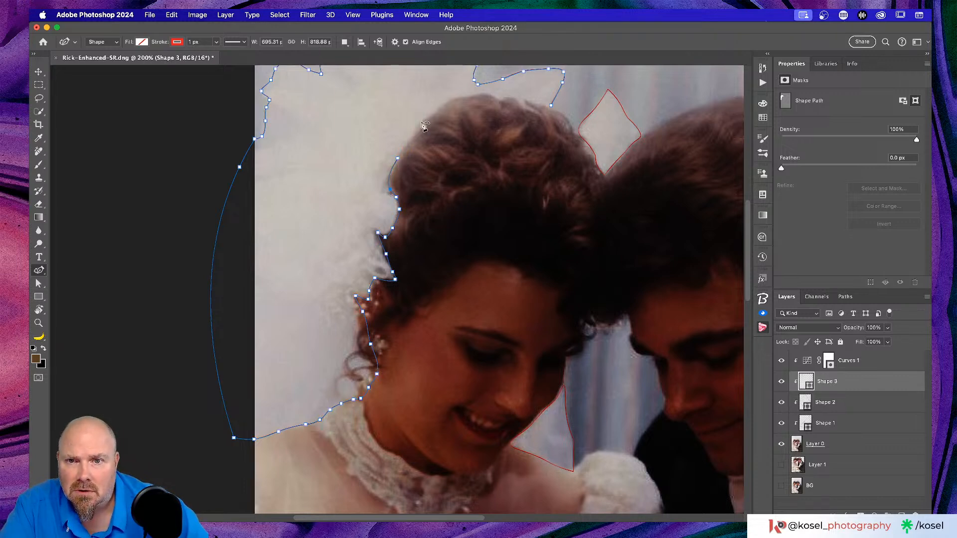
left_click(407, 147)
left_click(428, 124)
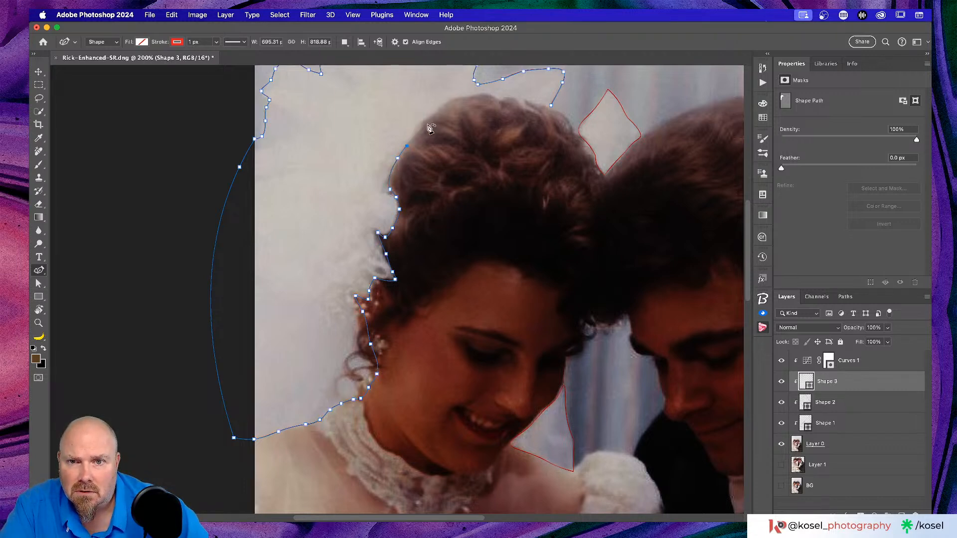
left_click(451, 102)
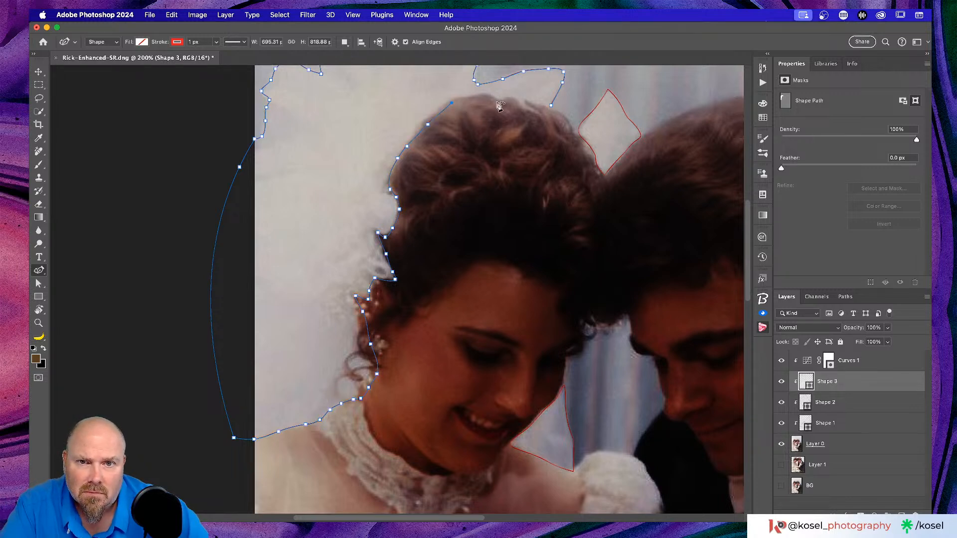
Carry the outline across the top of the bride's hair and close the shape at its starting point.
left_click(486, 100)
left_click(510, 102)
left_click(534, 109)
left_click(550, 106)
left_click(551, 106)
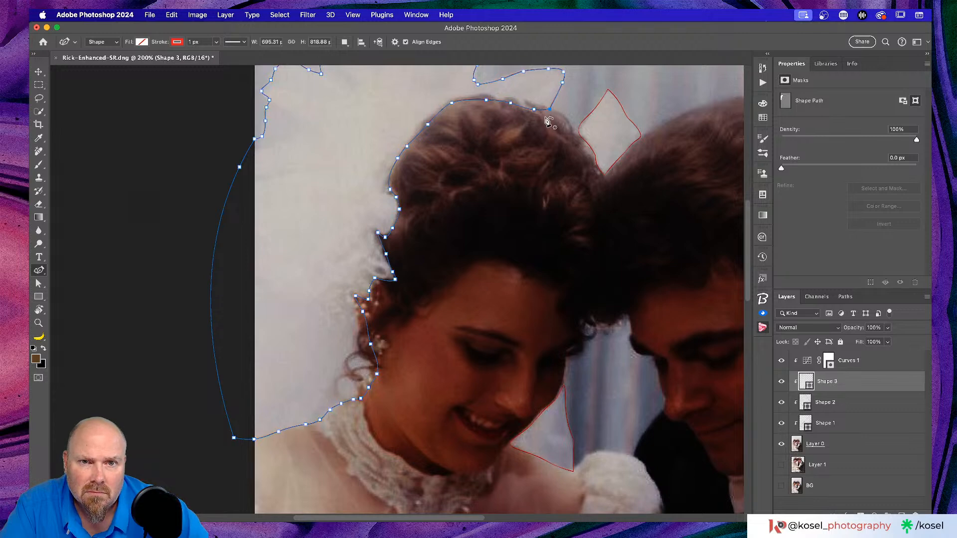
Review the whole veil outline on the photo and switch the pen tool's mode from Shape to Path.
scroll(543, 127, "up", 5)
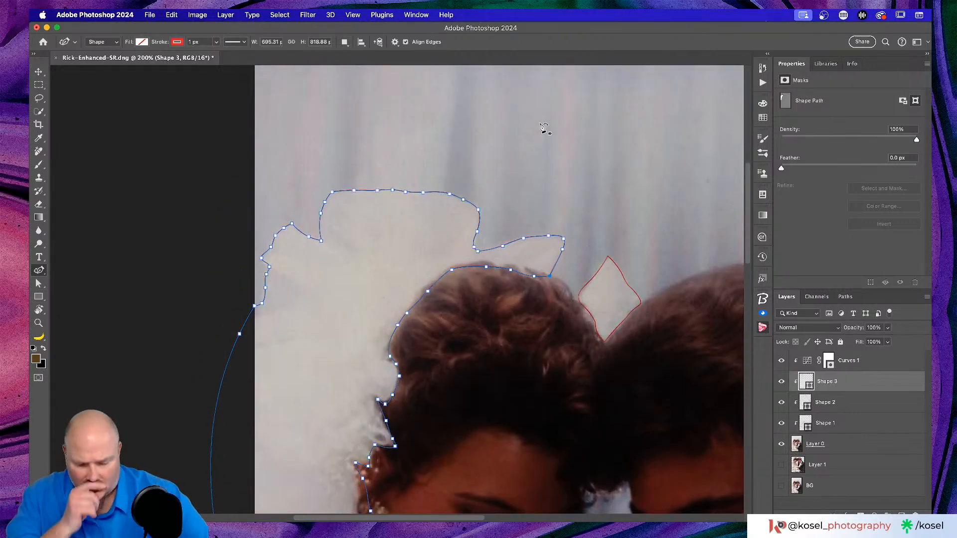
key("super+minus")
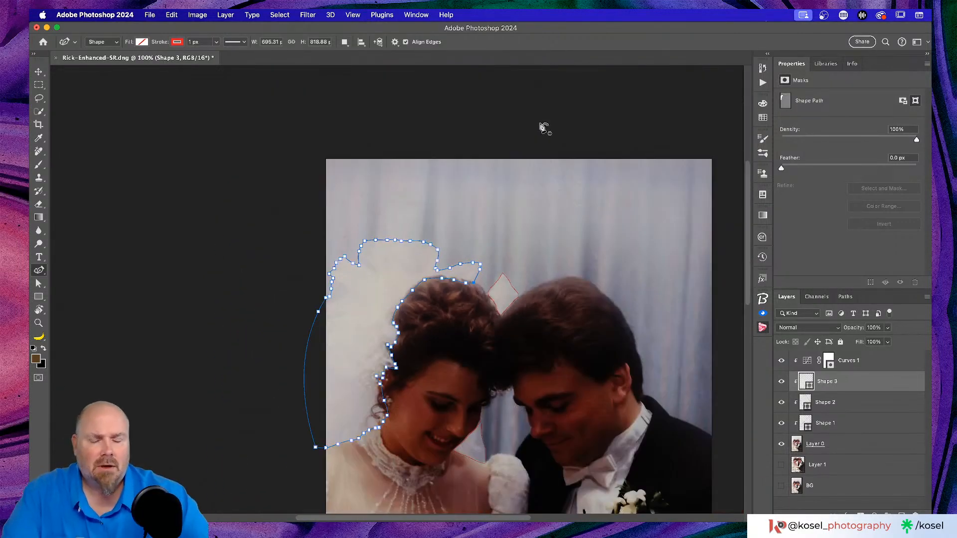
scroll(502, 178, "down", 5)
scroll(502, 178, "up", 3)
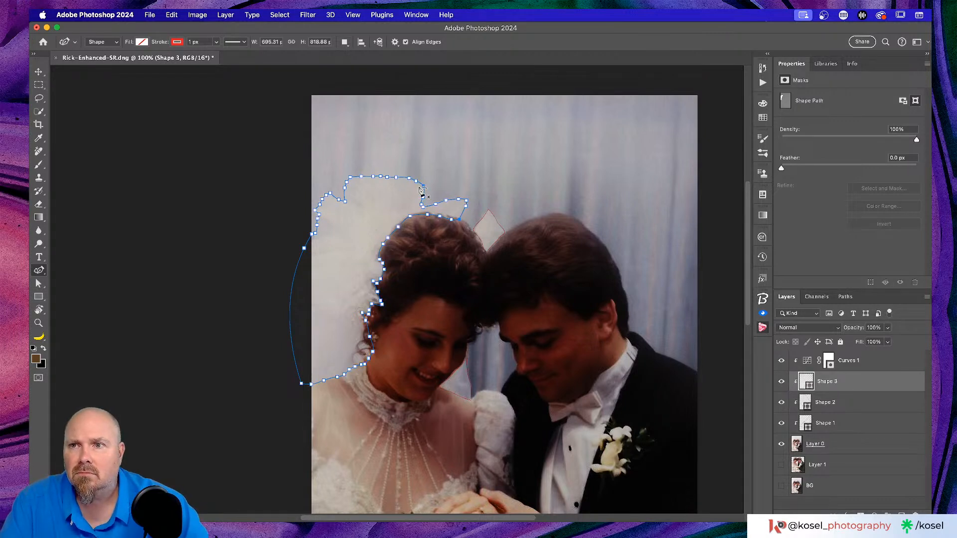
left_click(116, 44)
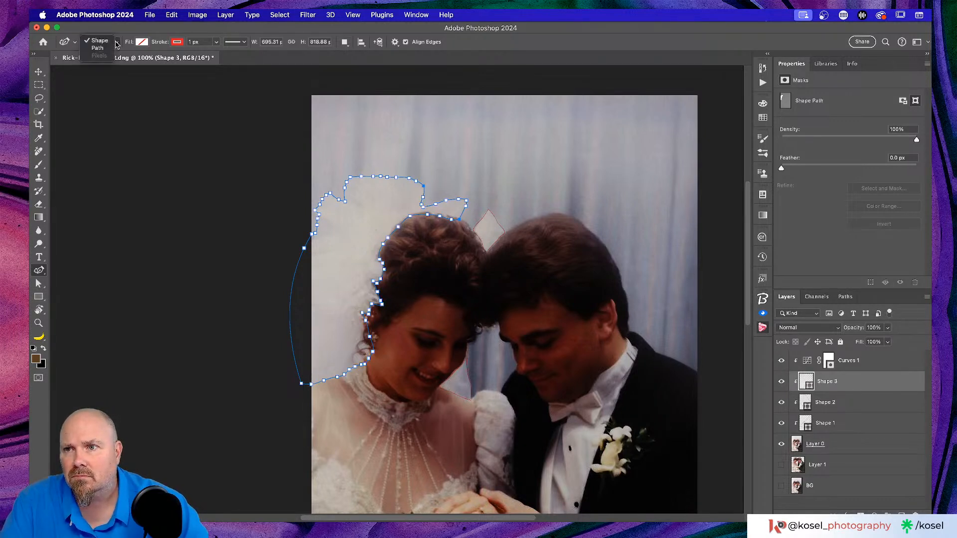
left_click(97, 49)
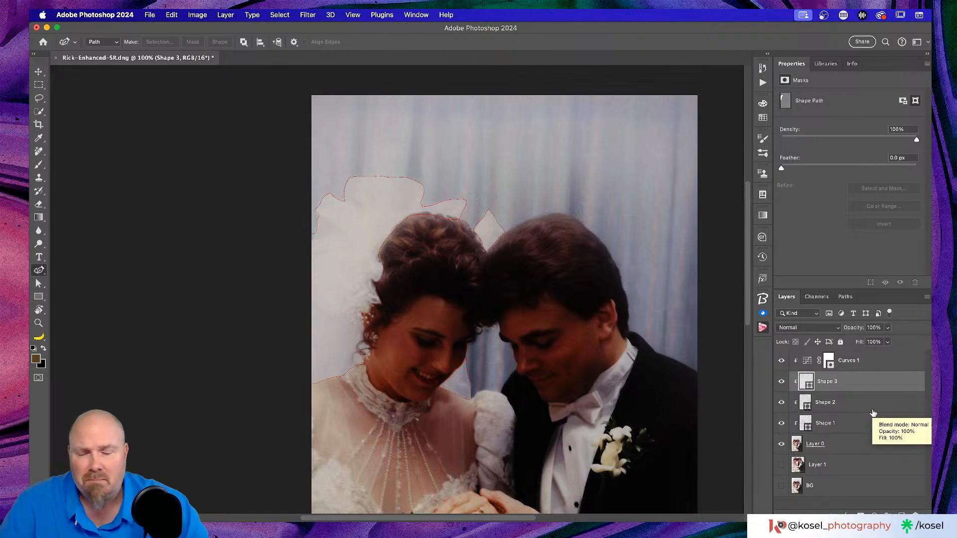
left_click(850, 443)
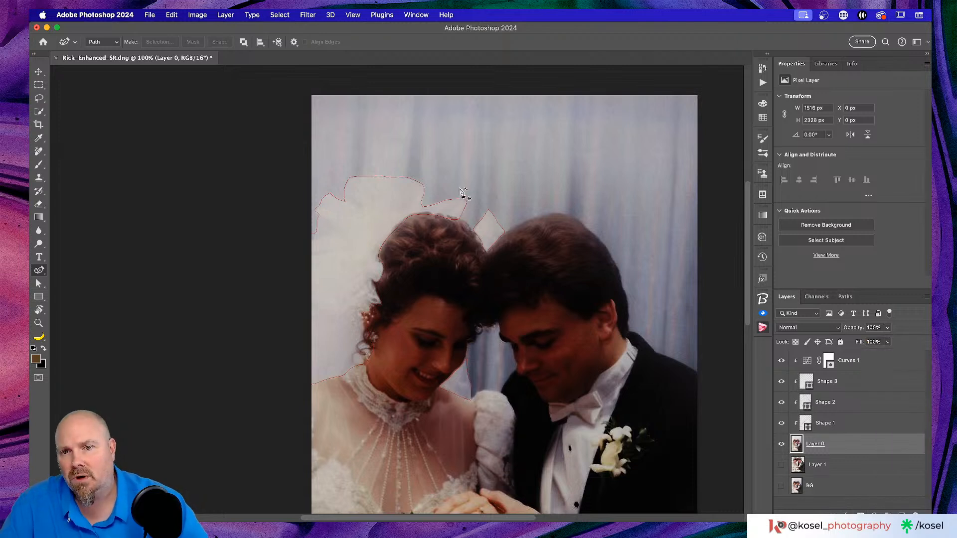
left_click(38, 71)
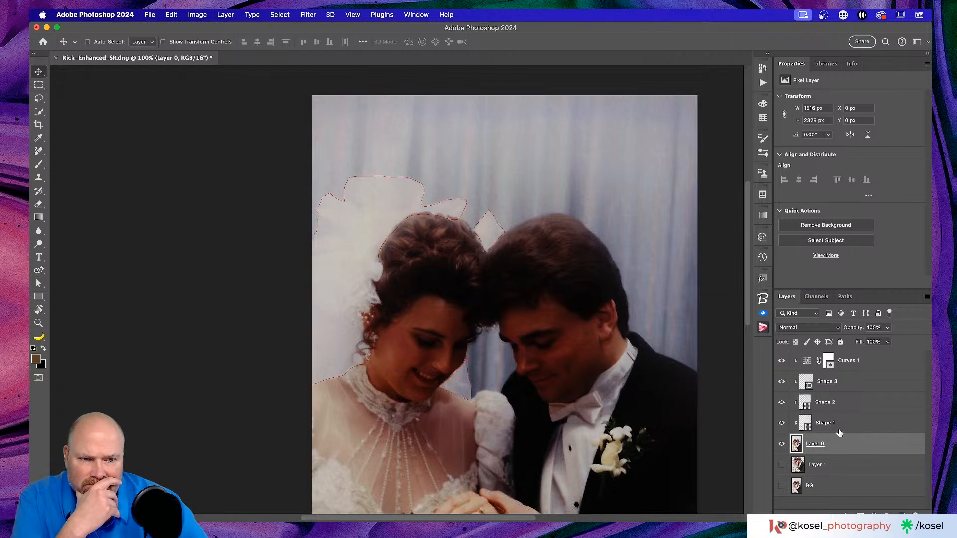
left_click(866, 382)
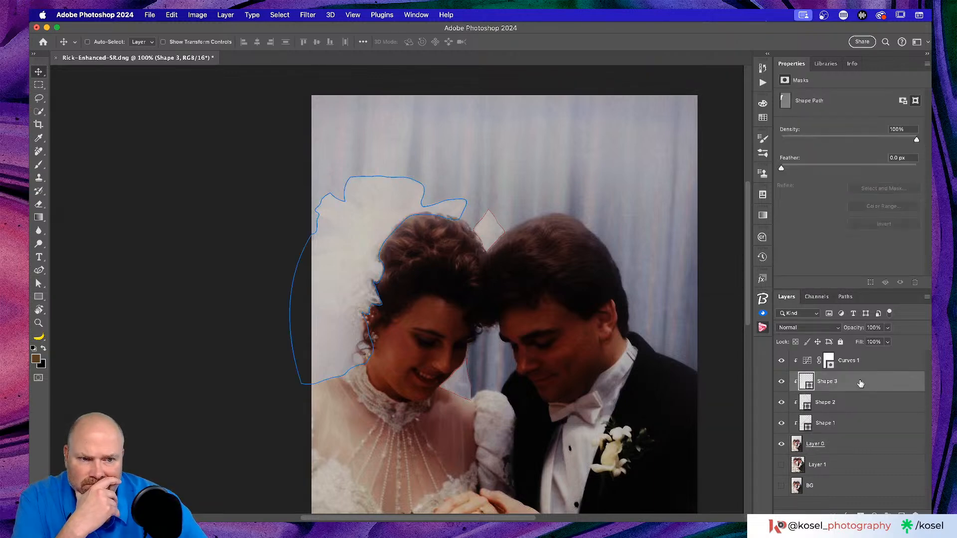
right_click(860, 384)
left_click(856, 383)
right_click(403, 174)
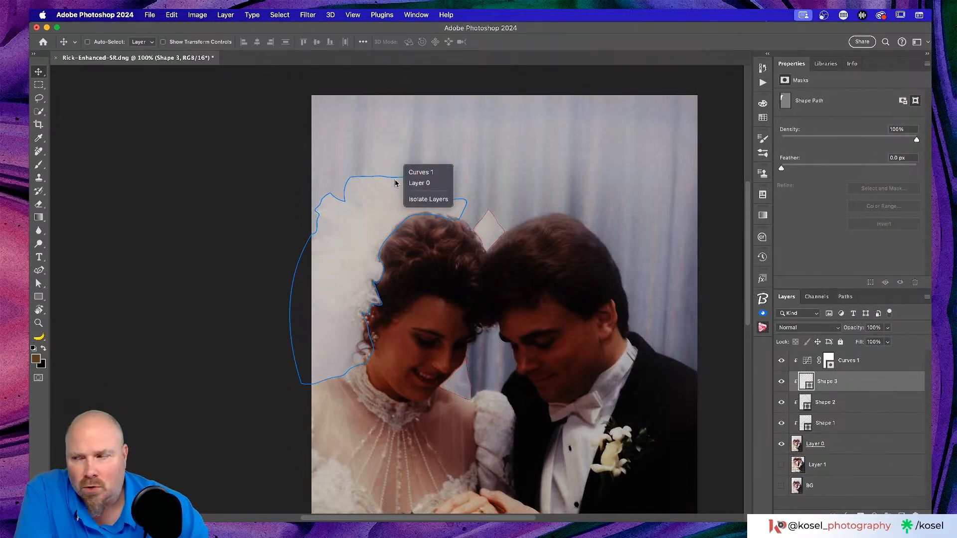
Load the Shape 3 path around the large veil as a selection.
left_click(849, 384)
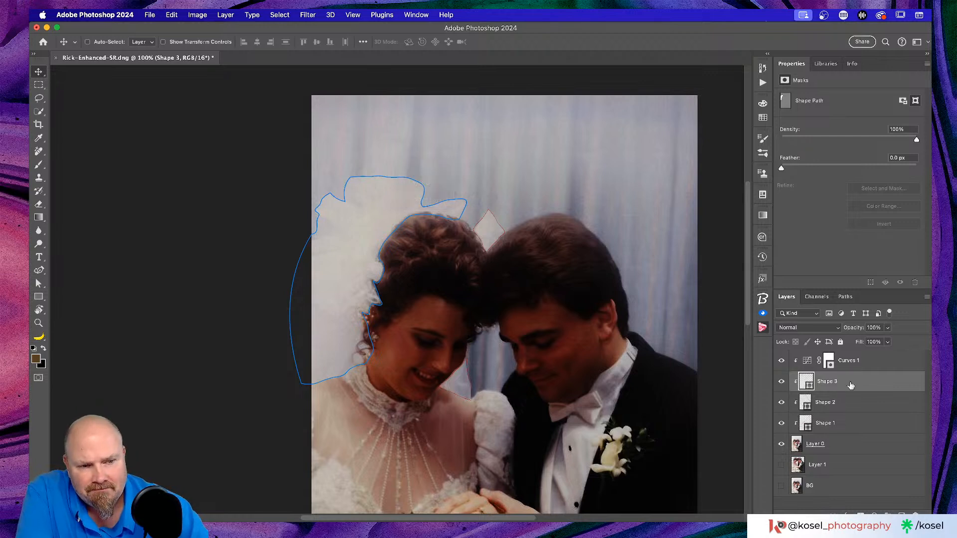
left_click(851, 297)
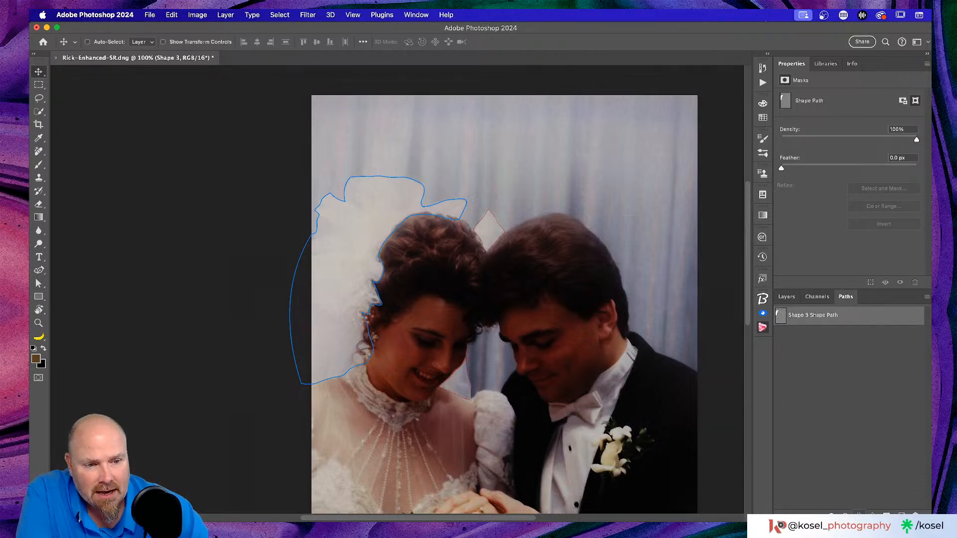
key("super+Return")
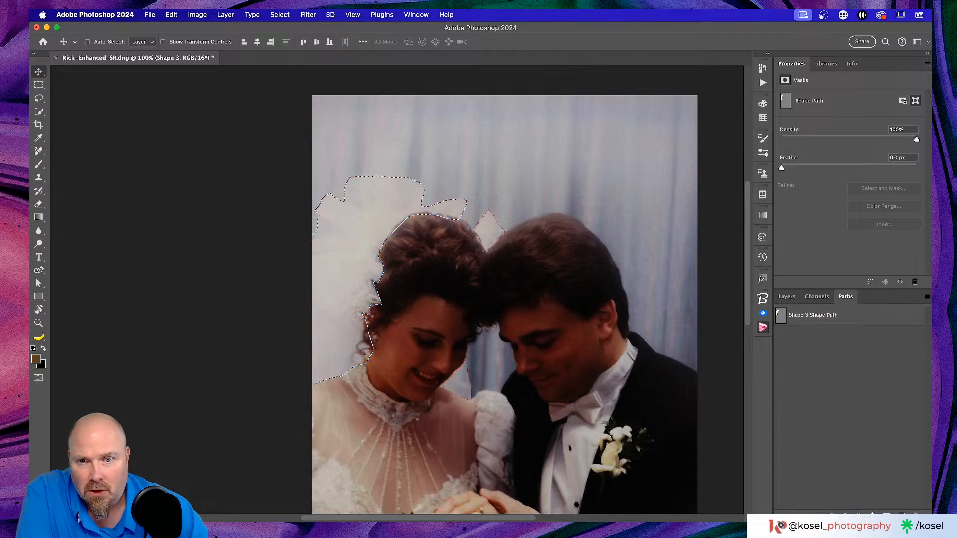
left_click(786, 296)
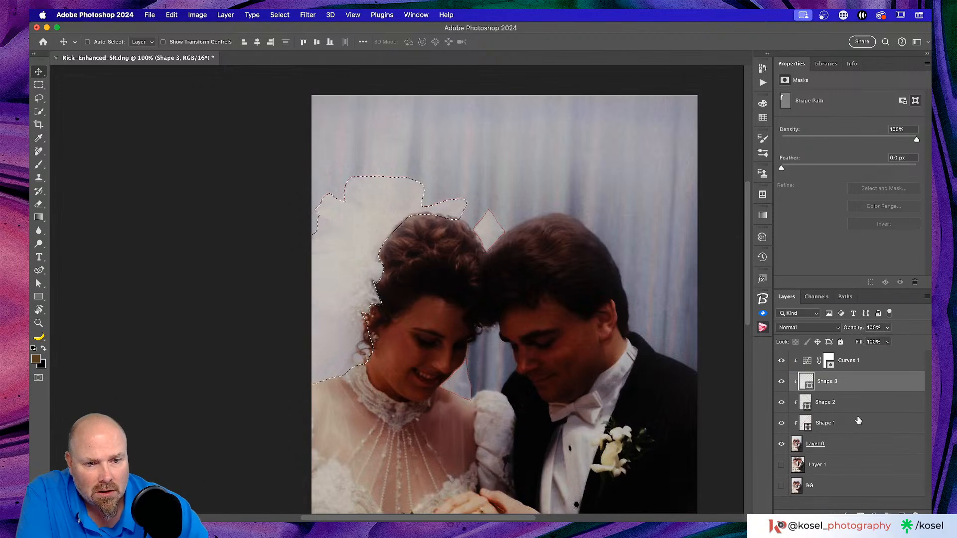
Copy the selected veil area of Layer 0 to a new layer, name it "LG vail" and place it below Layer 0.
left_click(854, 448)
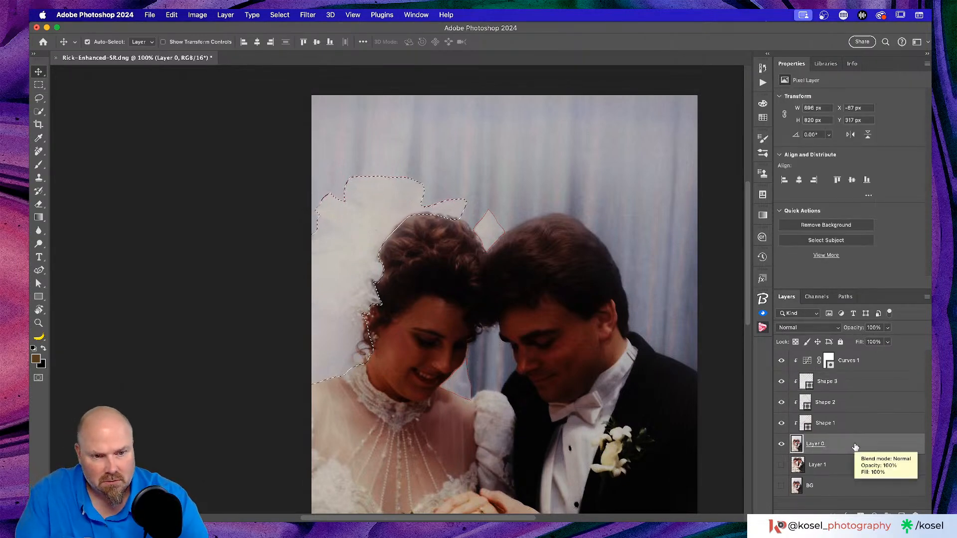
key("super+j")
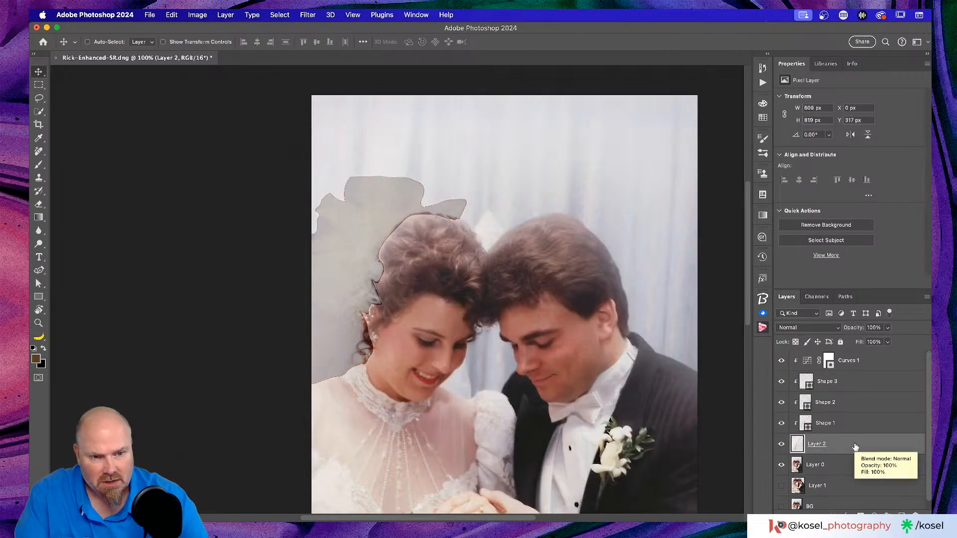
double_click(812, 446)
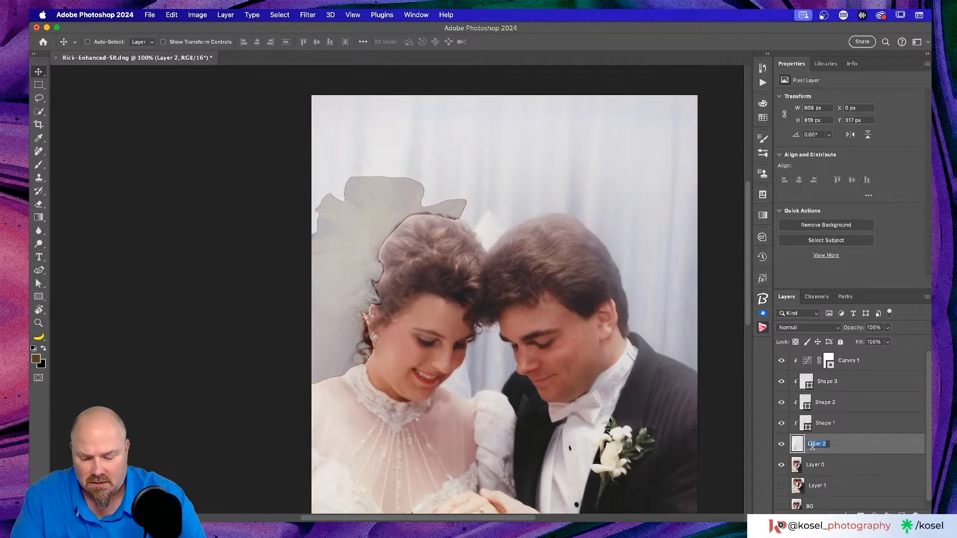
type("LG vail")
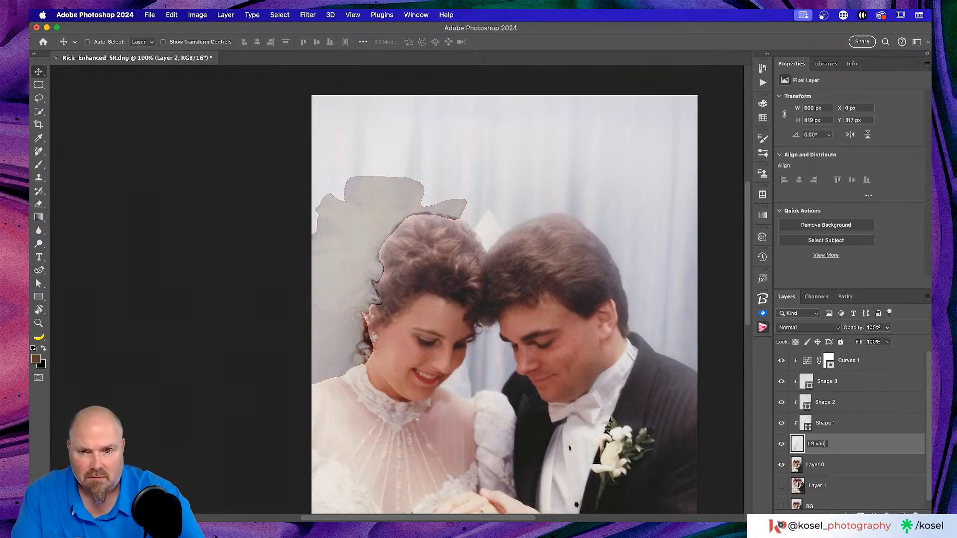
key("Return")
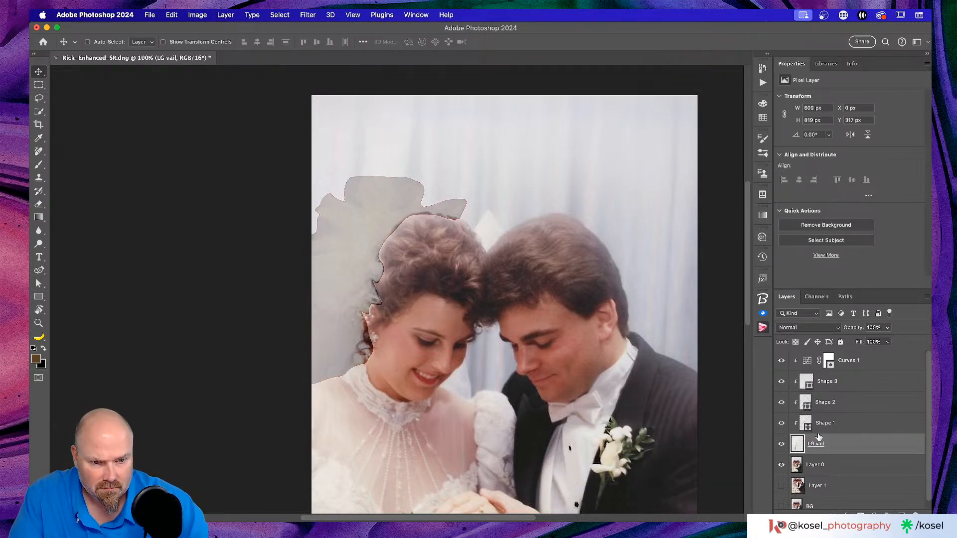
left_click_drag(847, 450, 845, 478)
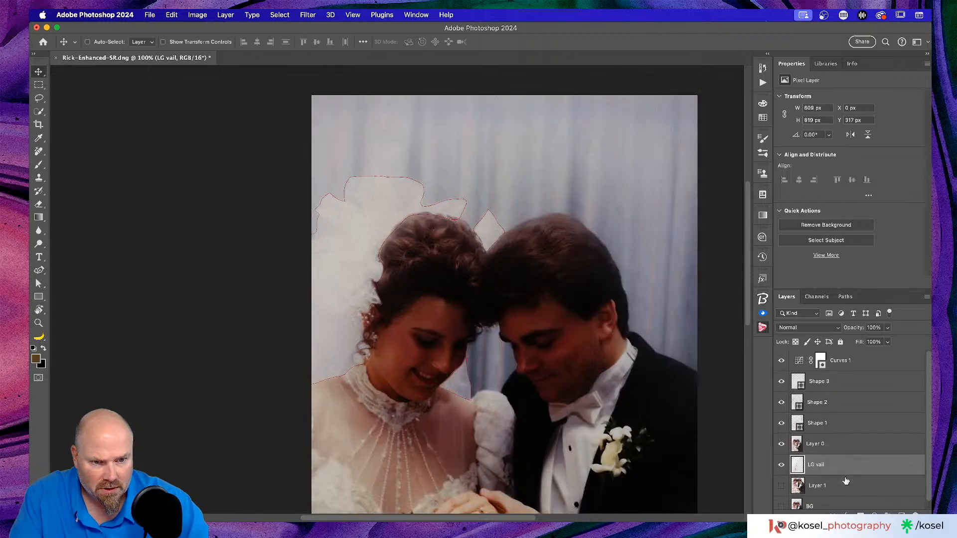
Load the Shape 2 path around the small veil piece between the two heads as a selection.
left_click(868, 403)
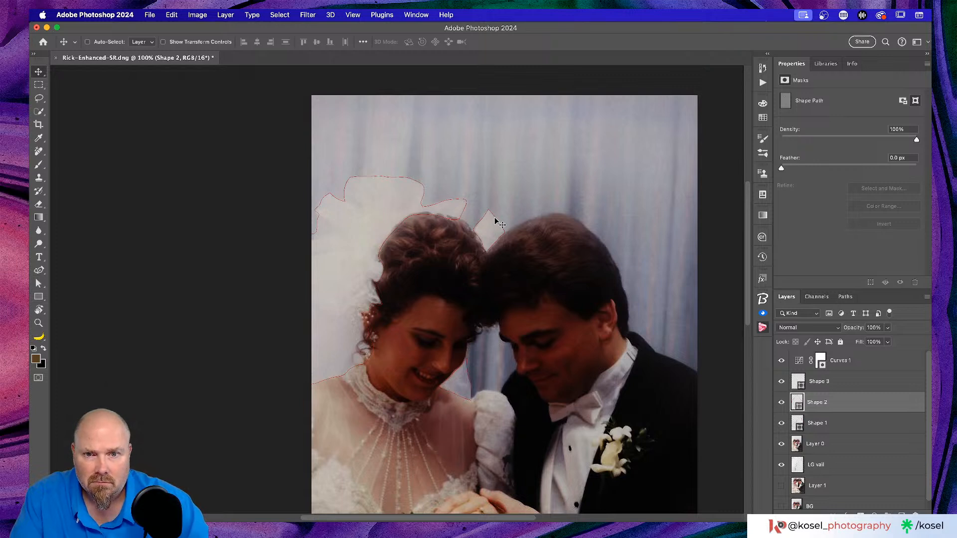
left_click(39, 192)
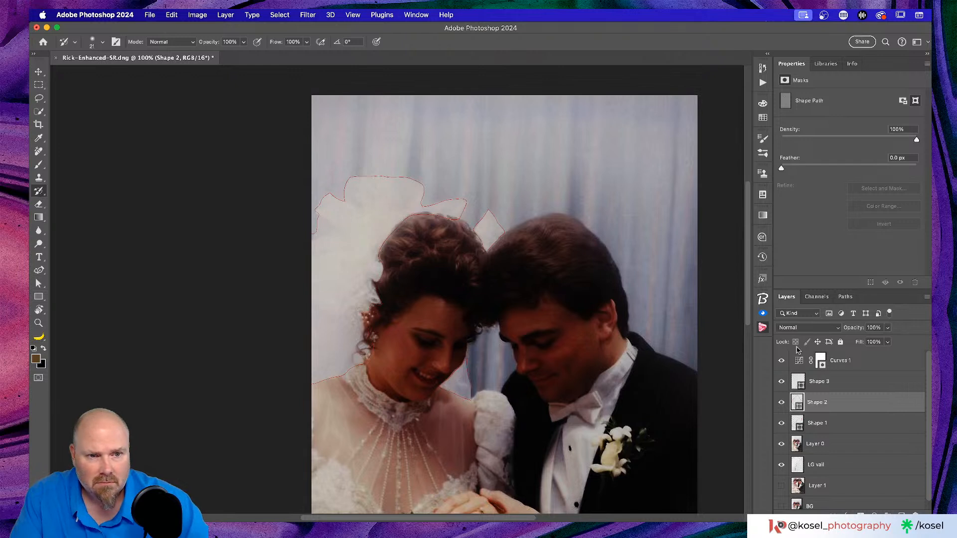
left_click(846, 298)
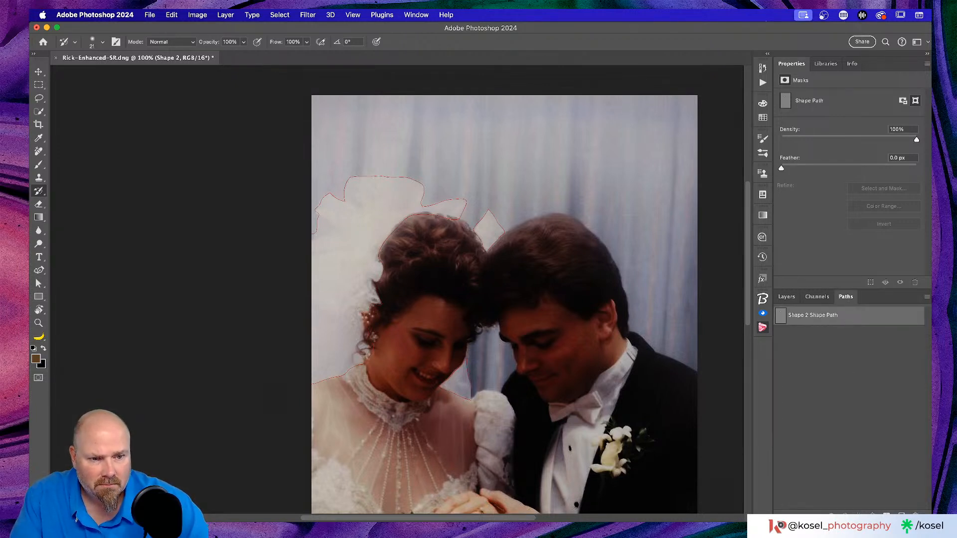
left_click(786, 297)
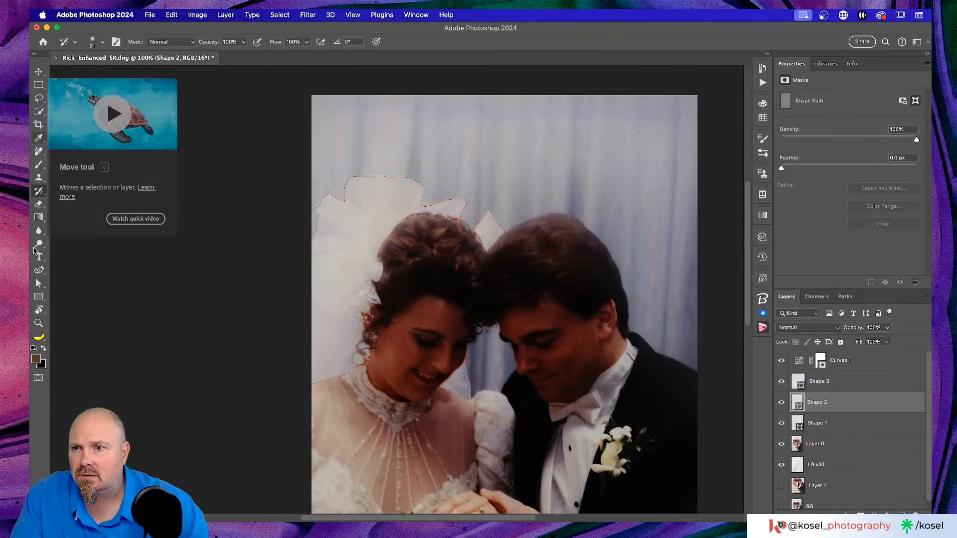
left_click(39, 270)
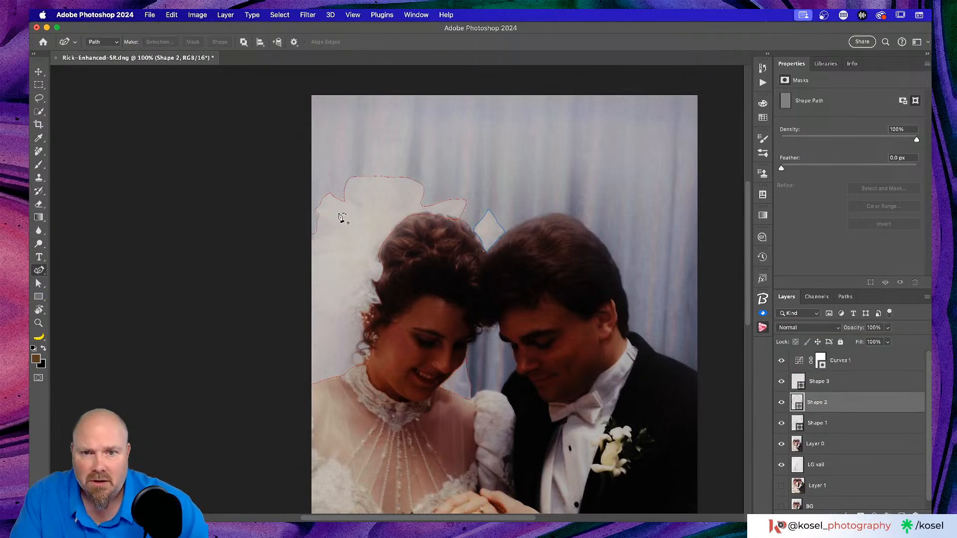
left_click(845, 296)
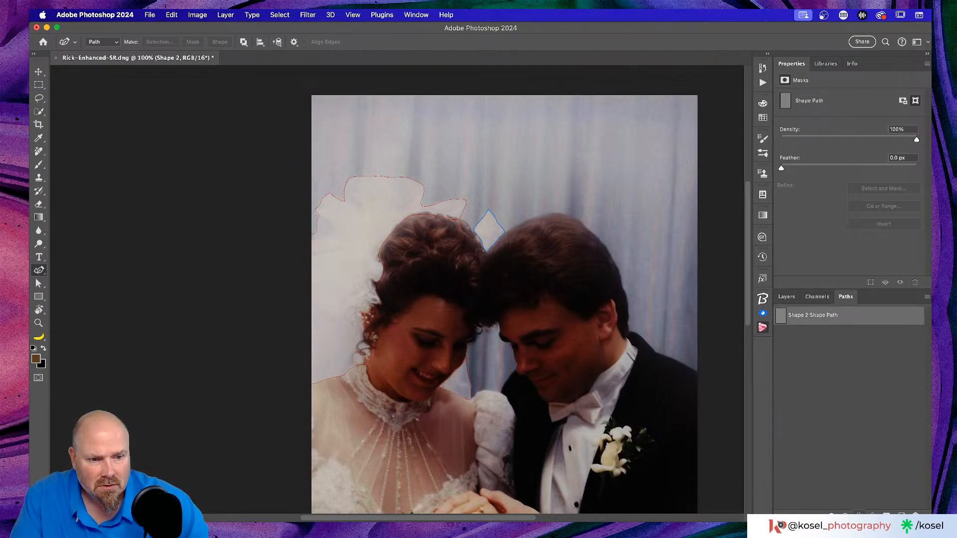
left_click(858, 511)
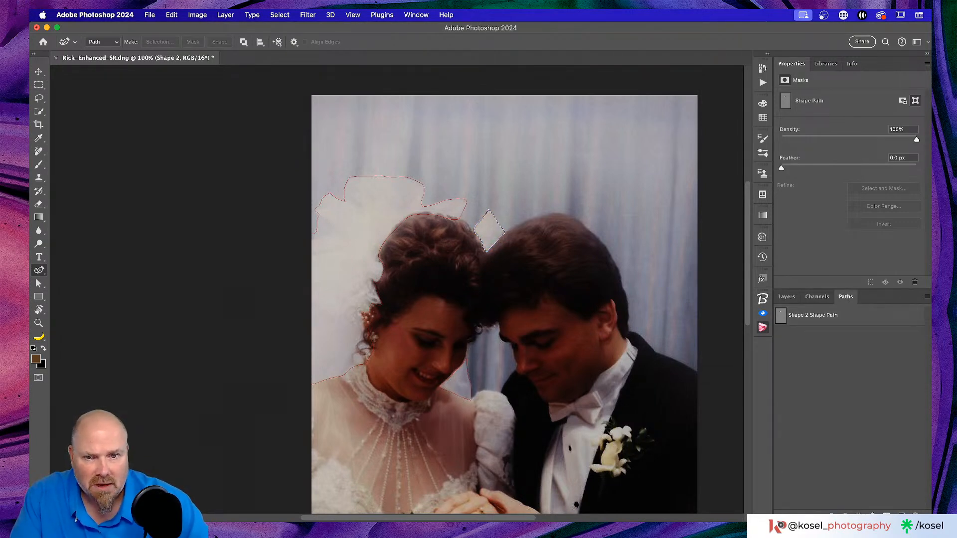
left_click(785, 297)
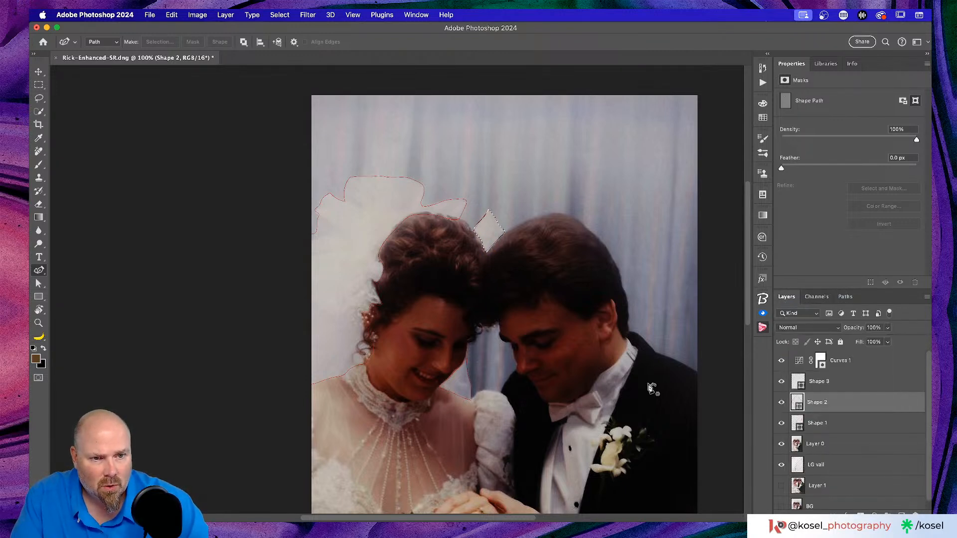
Copy the selected area of Layer 0 to a new layer, place it directly below Layer 0 and name it "Mid vail".
scroll(873, 399, "down", 1)
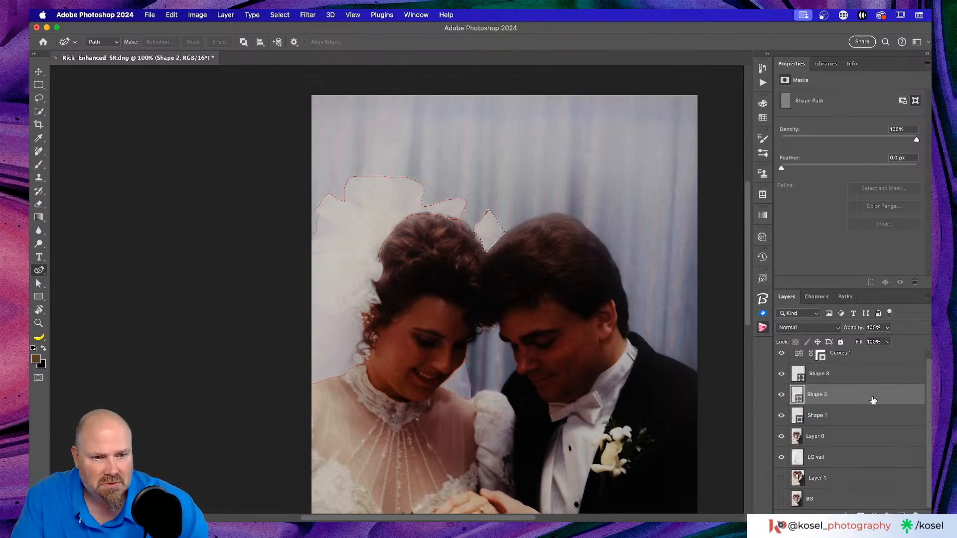
left_click(841, 441)
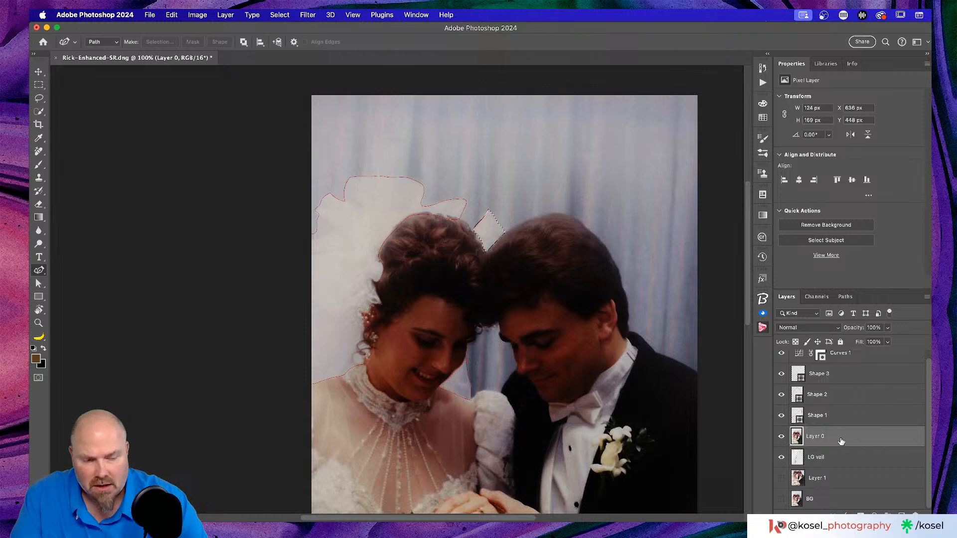
key("super+j")
left_click_drag(841, 442, 838, 476)
double_click(820, 457)
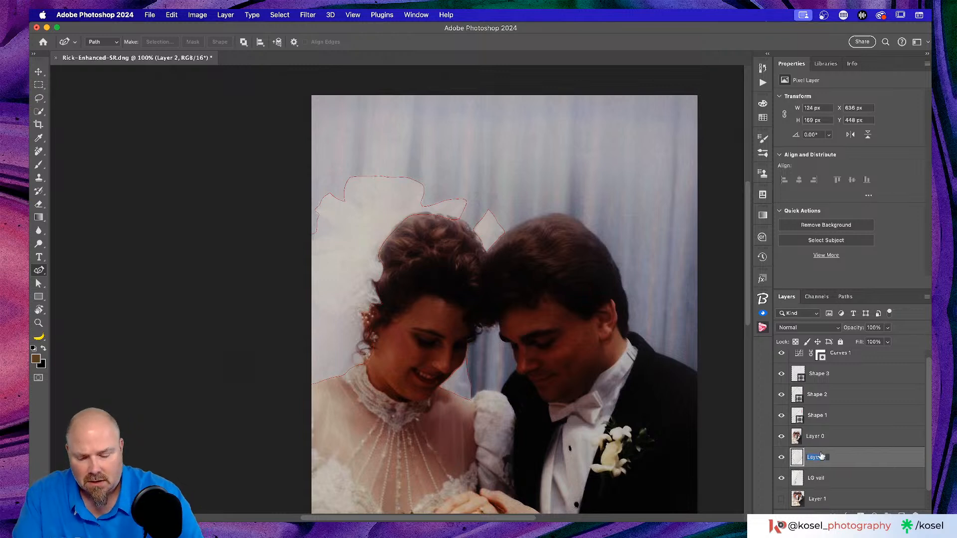
type("Mid v")
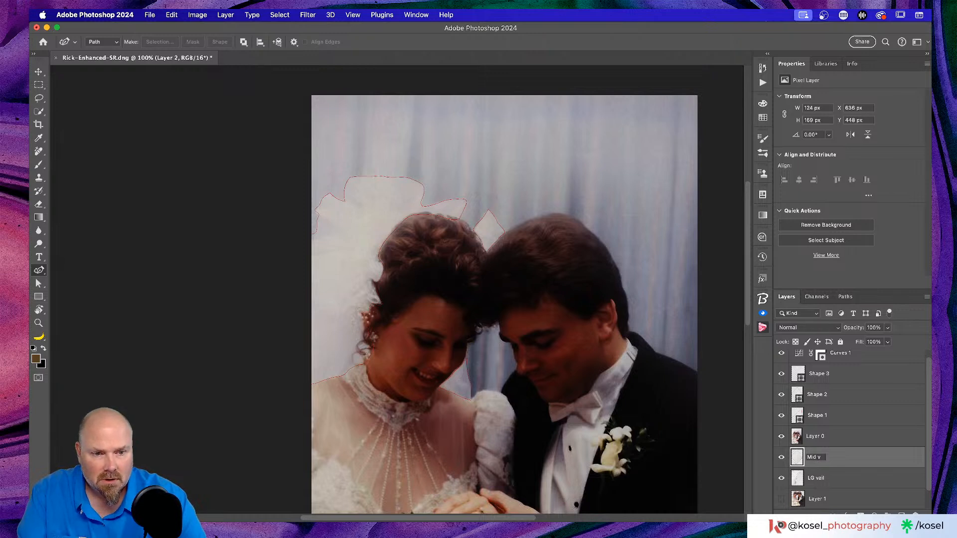
type("ail")
key("Return")
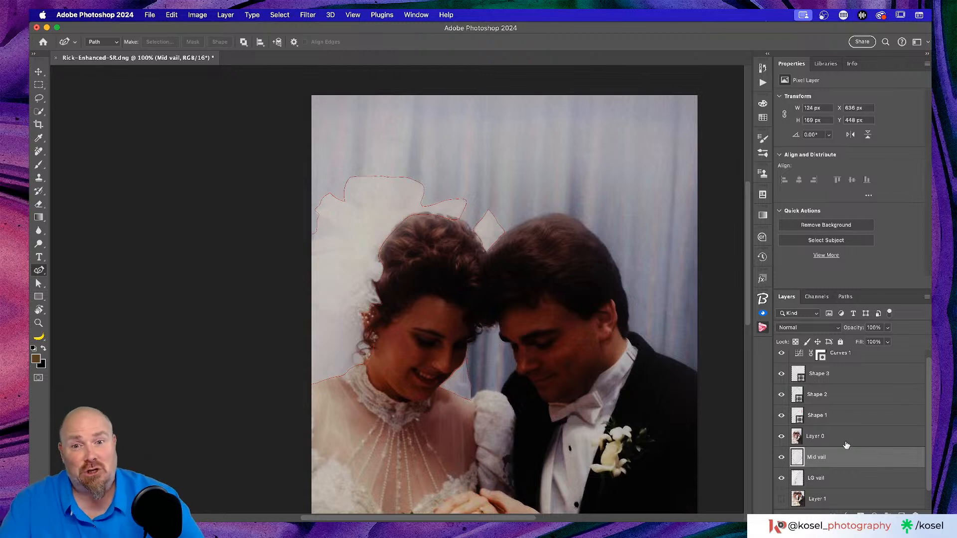
Load the Shape 1 path around the veil piece beneath the bride's chin as a selection.
left_click(839, 417)
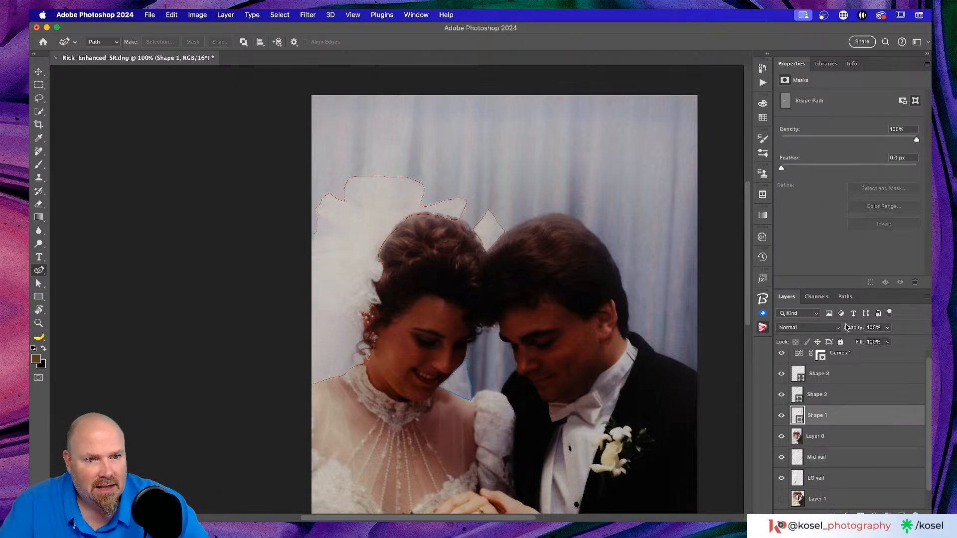
left_click(845, 296)
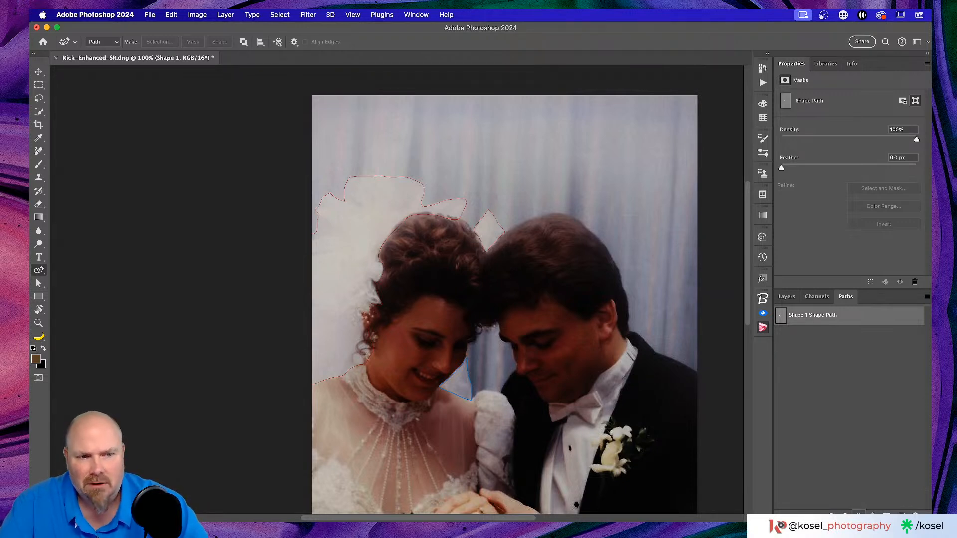
left_click(861, 366)
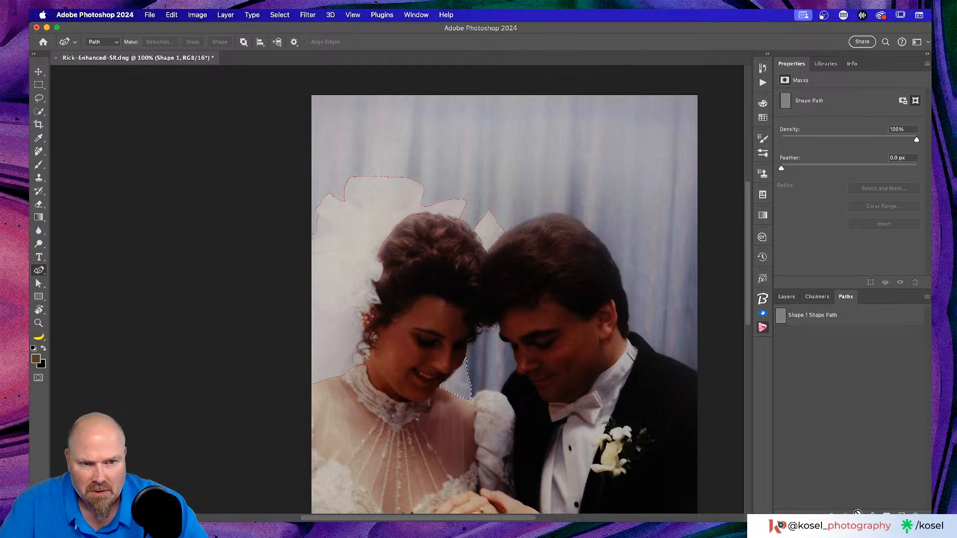
left_click(786, 297)
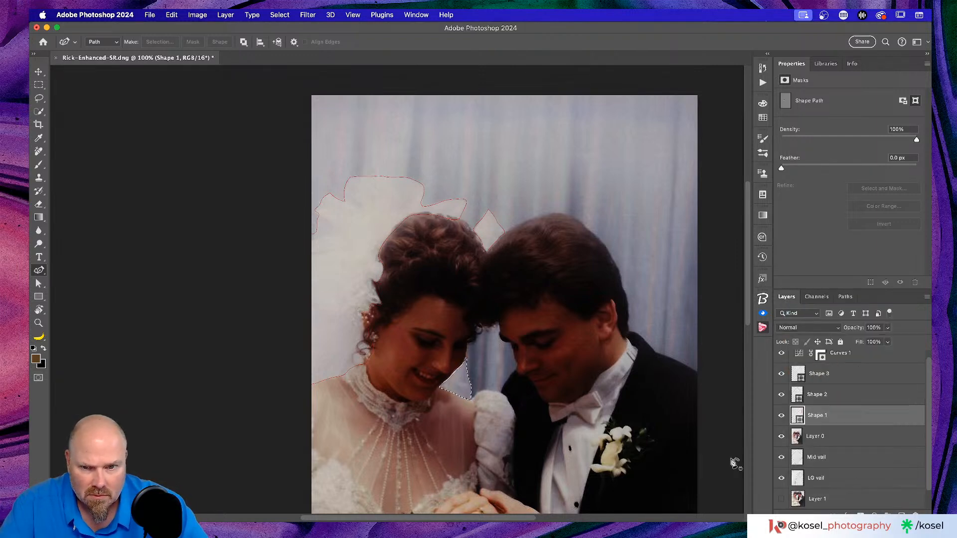
Copy the selected lower veil area of Layer 0 to a new layer, place it below Layer 0 and name it "Low Veil".
left_click(836, 436)
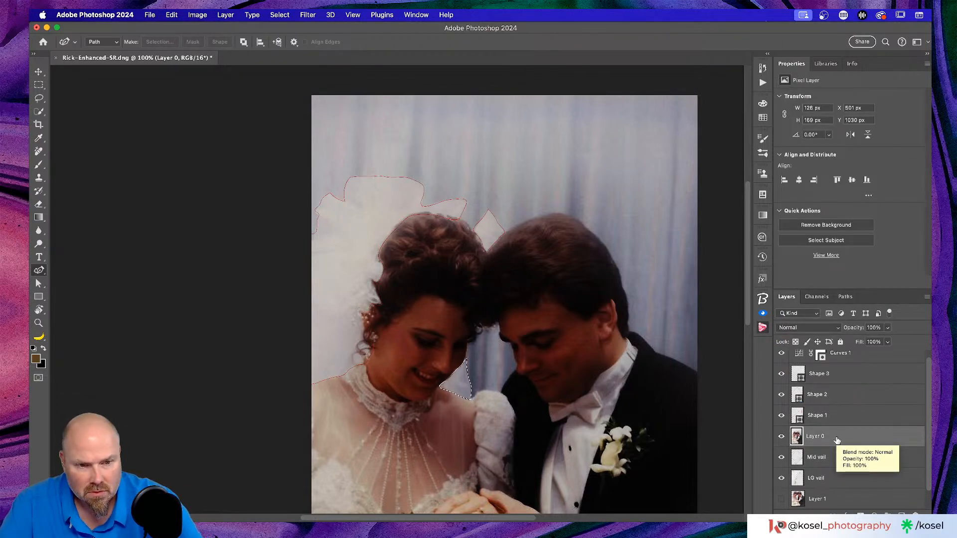
key("super+j")
left_click_drag(837, 439, 841, 468)
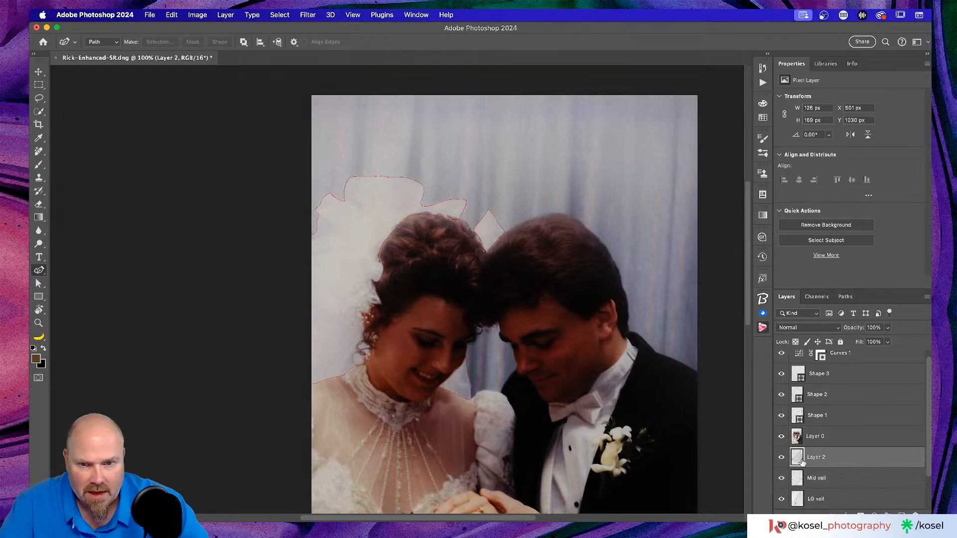
double_click(821, 457)
type("Low Veil")
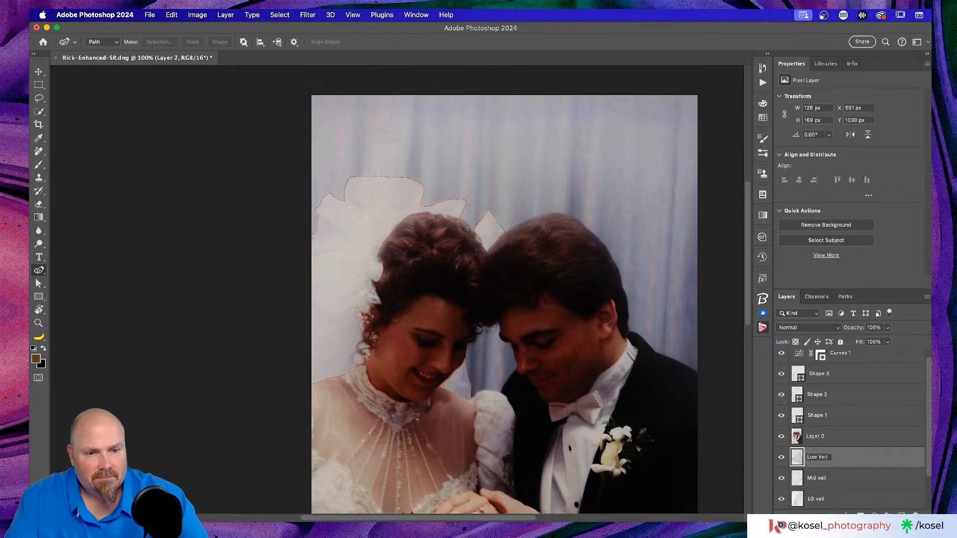
key("Return")
Correct the name of the "Mid vail" layer to "Mid veil".
double_click(817, 478)
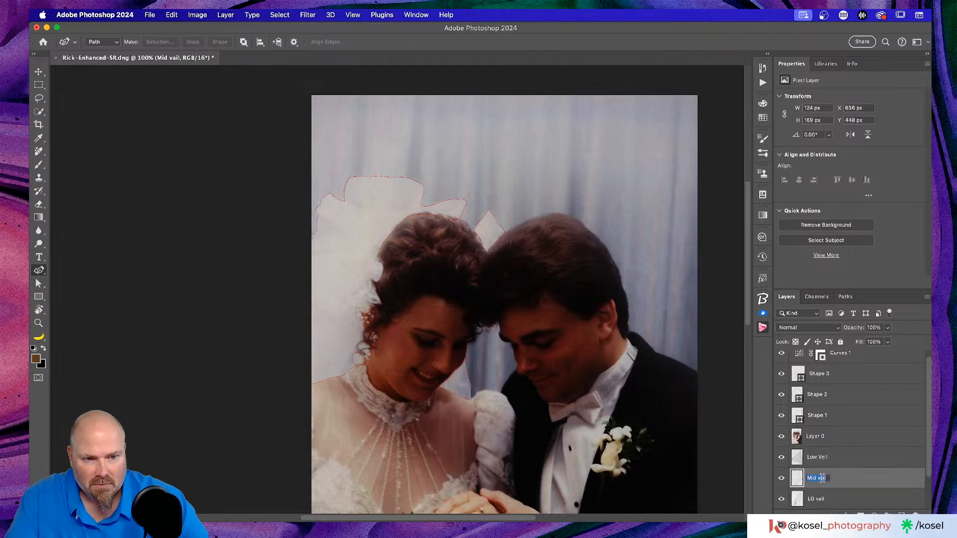
left_click(825, 479)
key("BackSpace")
key("BackSpace")
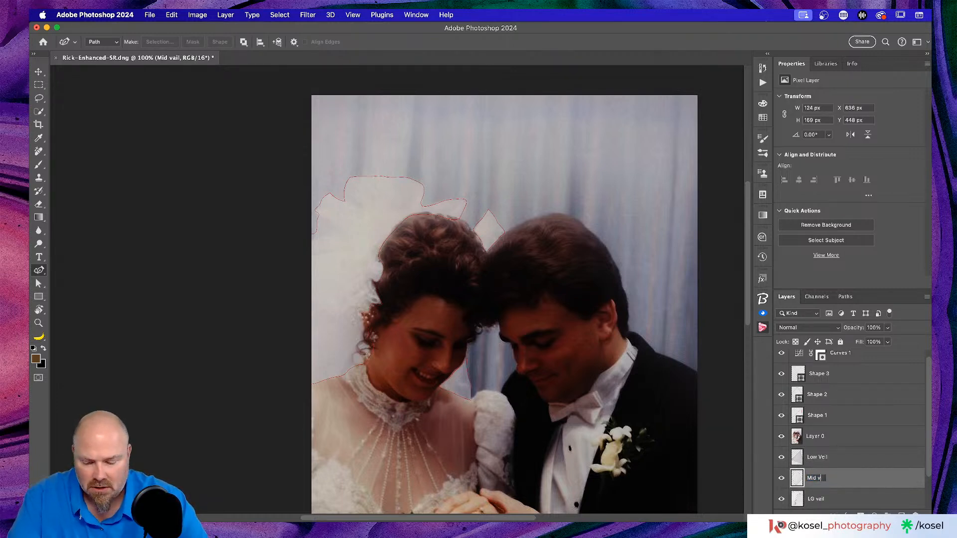
type("eil")
key("Return")
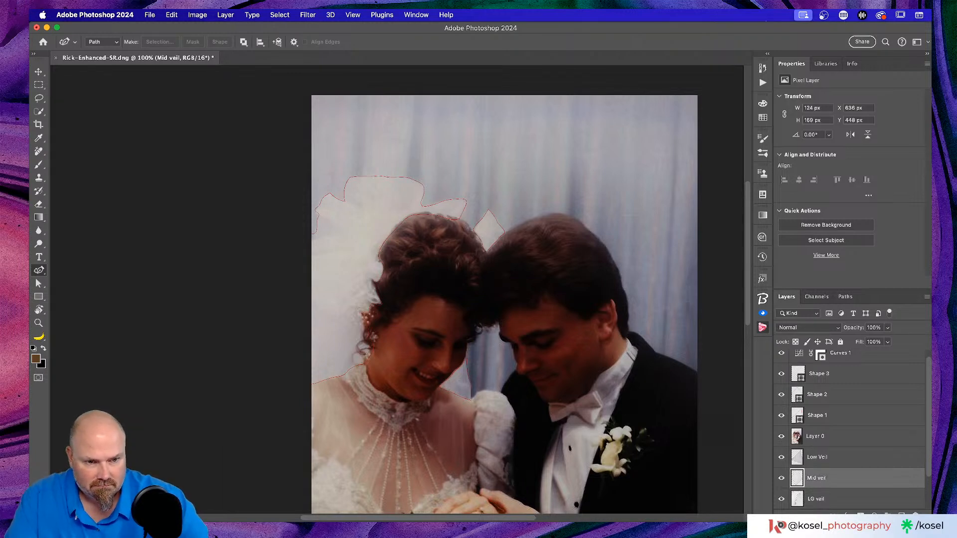
Correct the name of the "LG vail" layer to "LG veil".
double_click(820, 498)
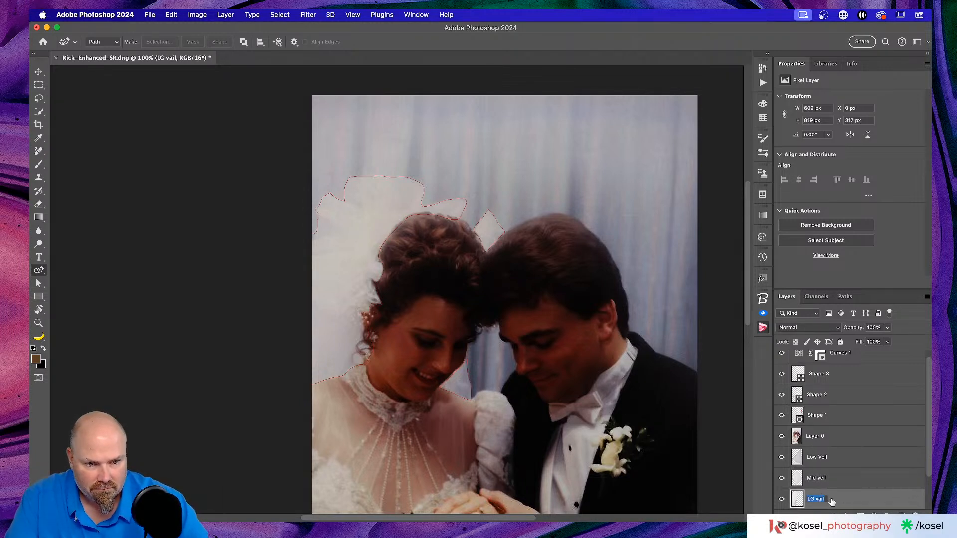
left_click(825, 498)
key("BackSpace")
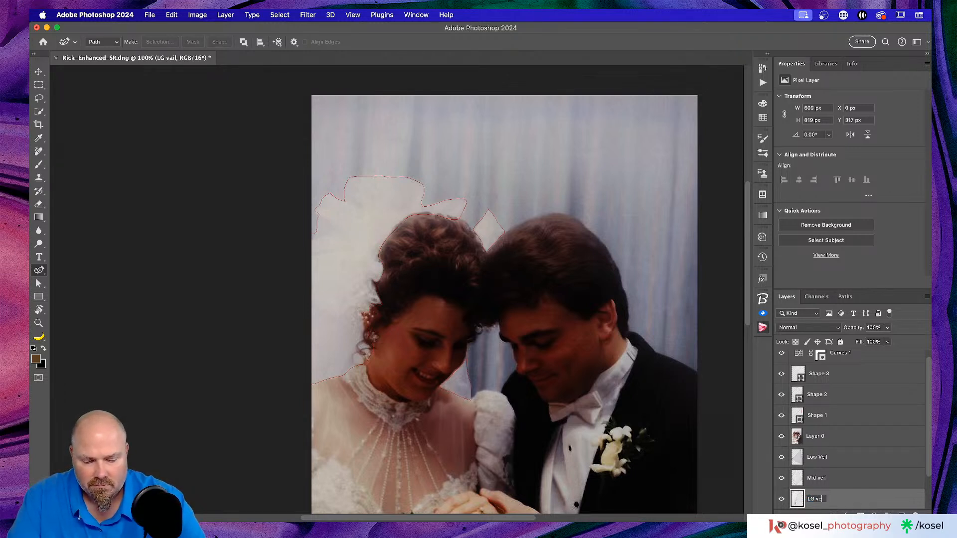
type("eil")
key("Return")
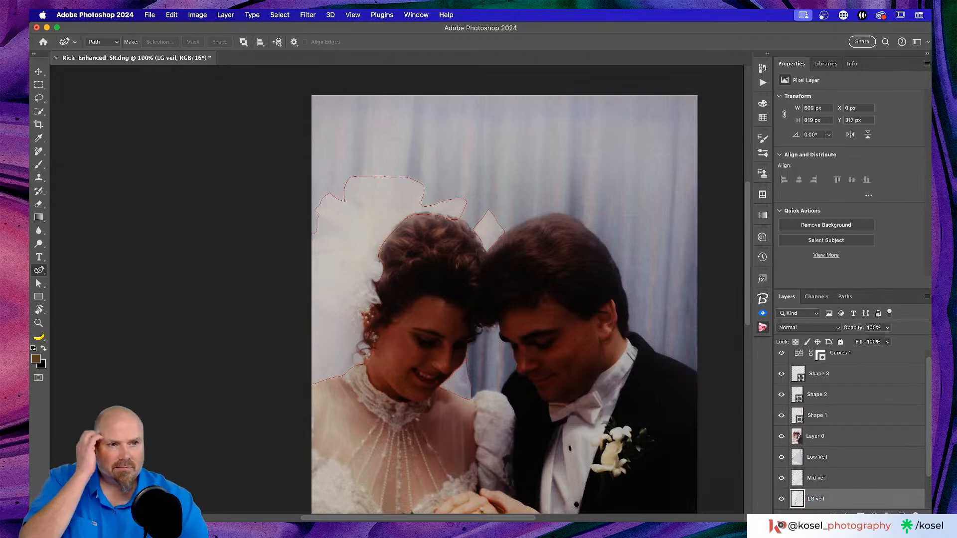
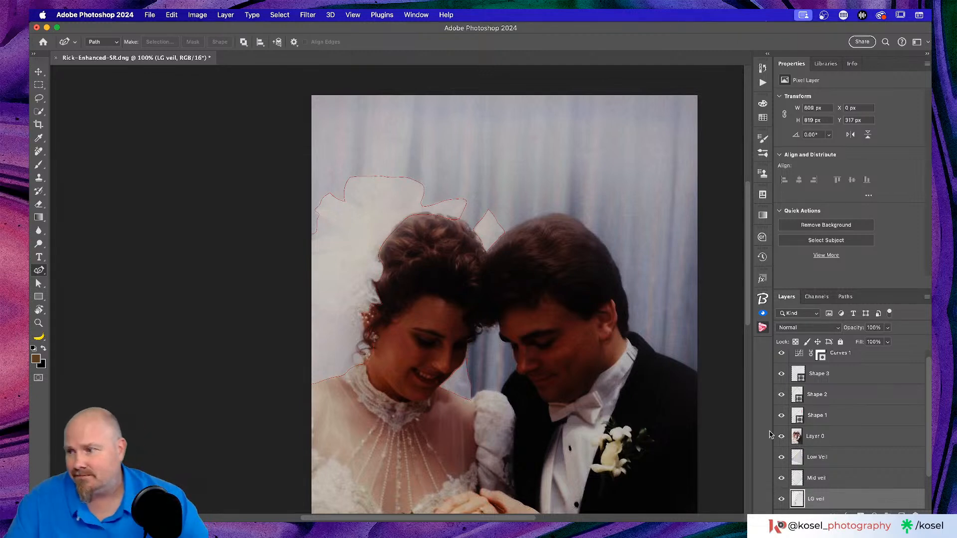
Hide the Shape 3, Shape 2 and Shape 1 layers above Layer 0.
scroll(424, 454, "down", 5)
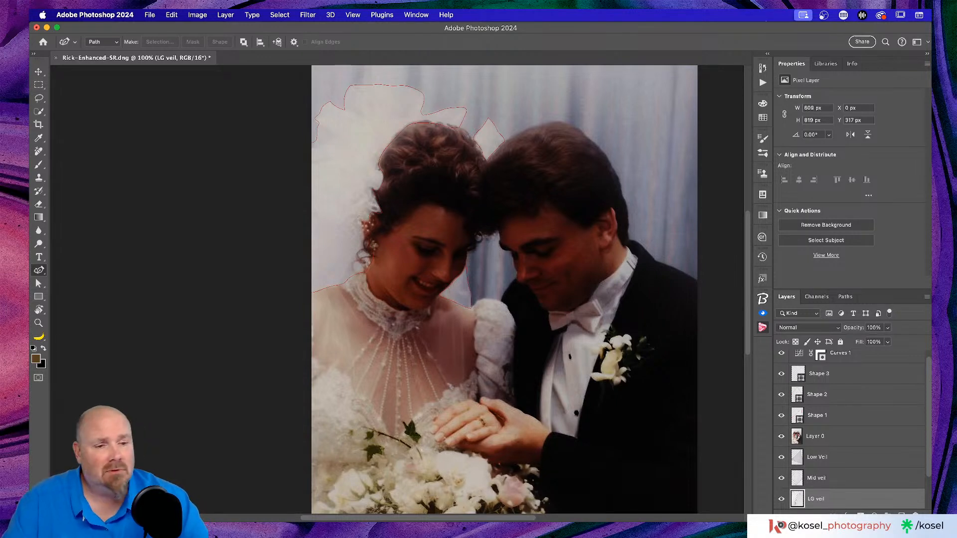
scroll(855, 387, "up", 1)
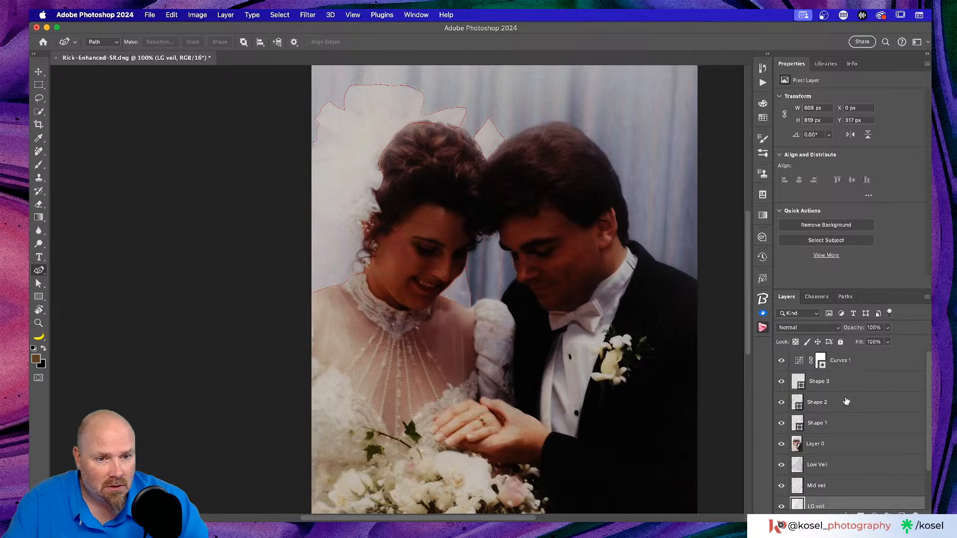
left_click(781, 381)
left_click(781, 402)
left_click(781, 423)
Group the three hidden shape layers as "Veil shapes" and move the group to the bottom of the layer stack.
left_click(877, 383)
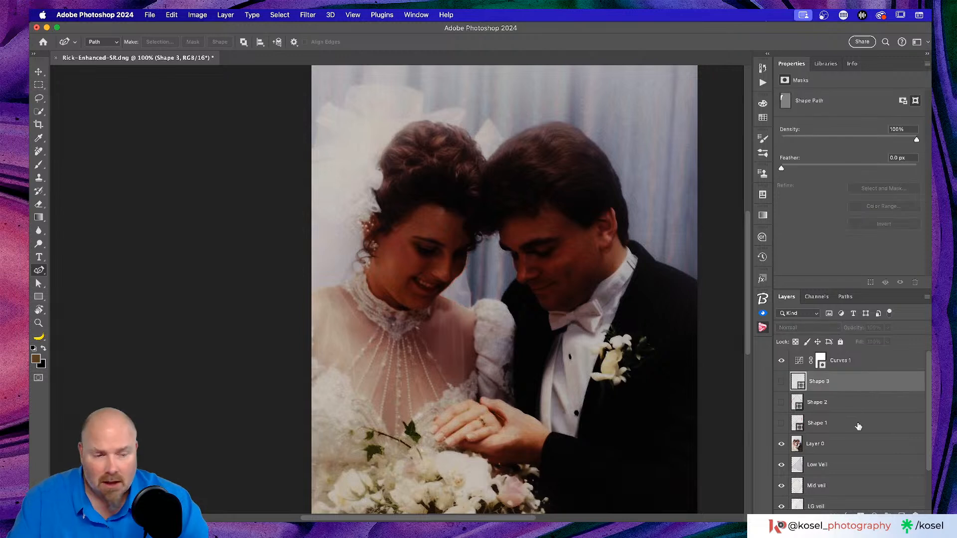
left_click(858, 426, "shift")
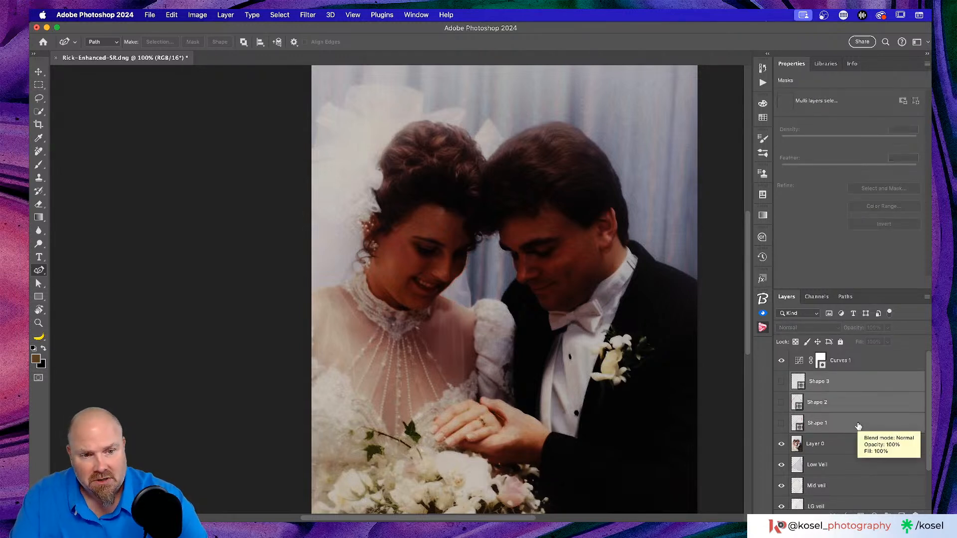
key("super+g")
double_click(825, 381)
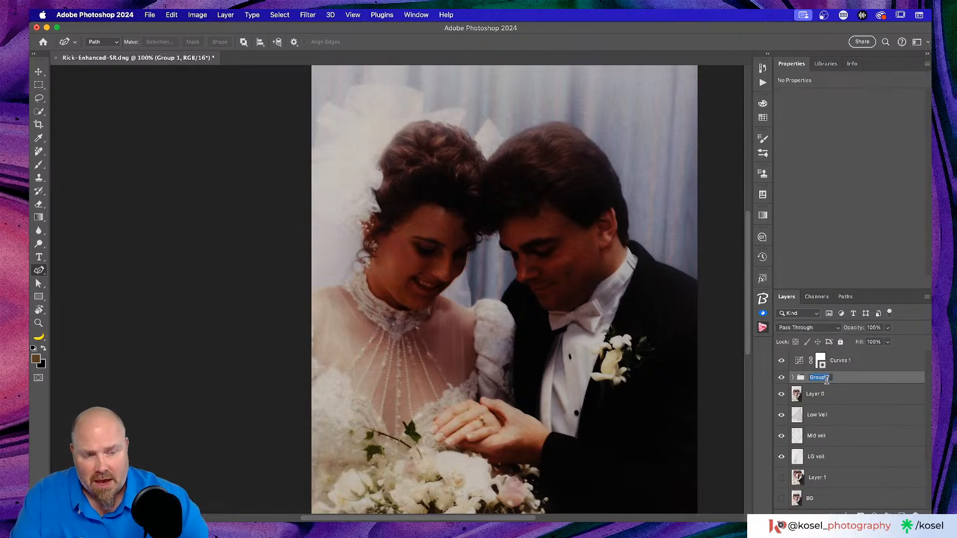
type("Veil shapes")
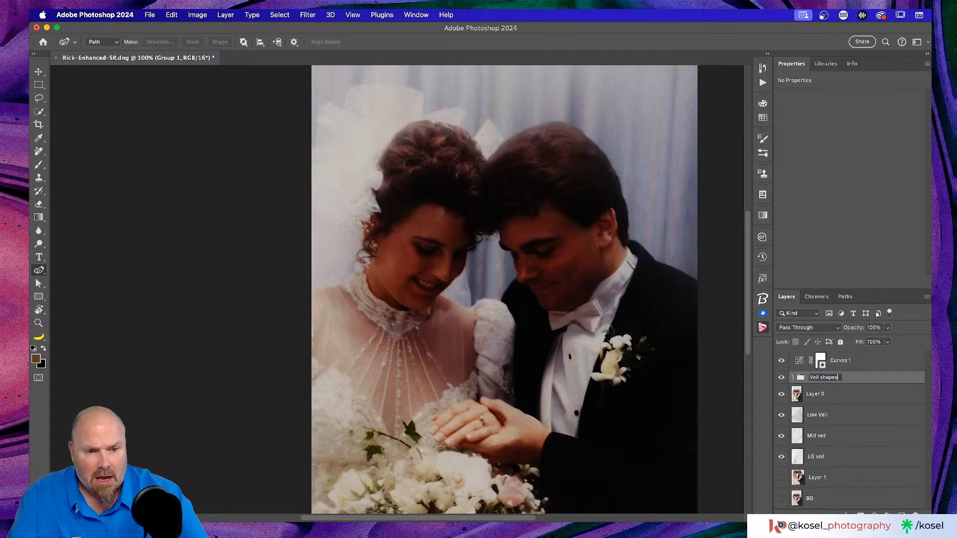
key("Return")
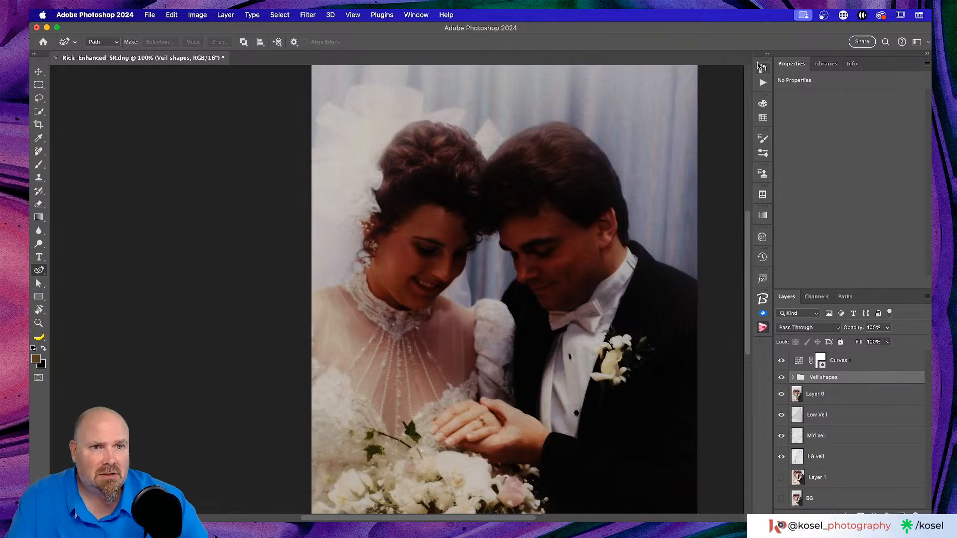
double_click(792, 64)
left_click_drag(842, 162, 840, 294)
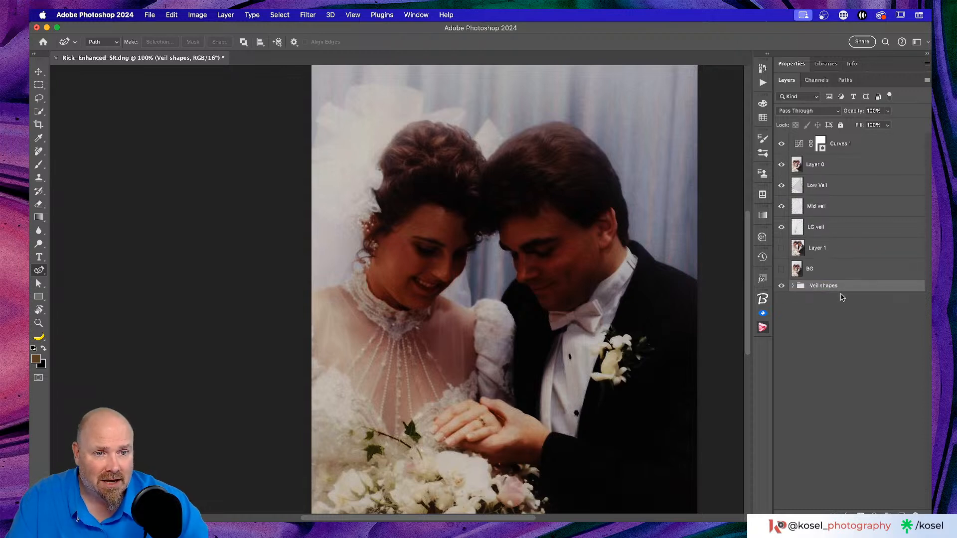
Hide Layer 0 and show Layer 1 to display the cut-out couple together with the three veil pieces.
left_click(781, 250)
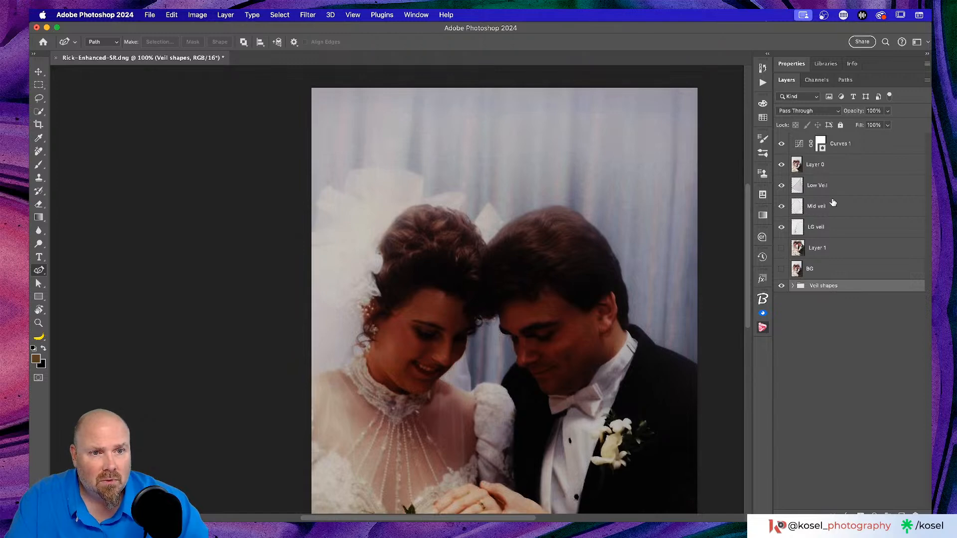
left_click(782, 250)
left_click(781, 167)
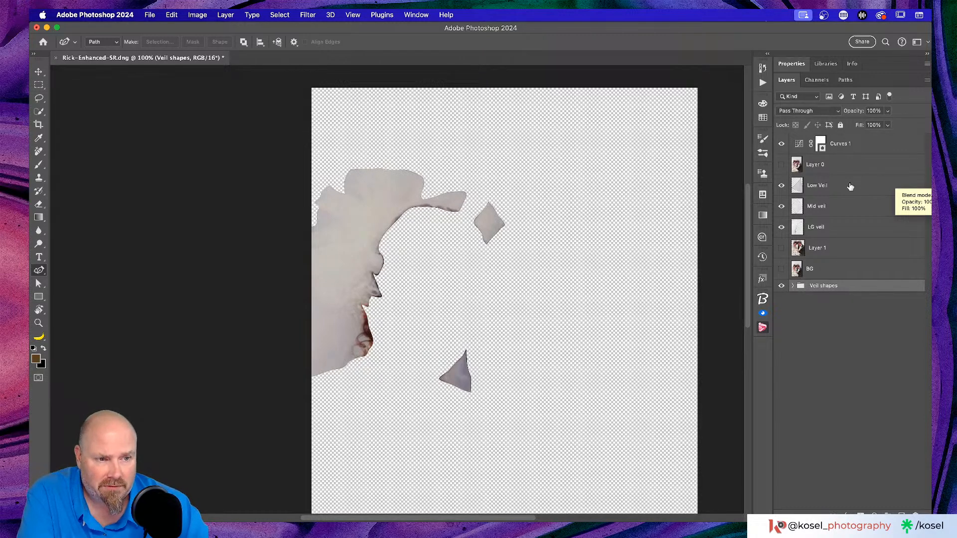
left_click(780, 248)
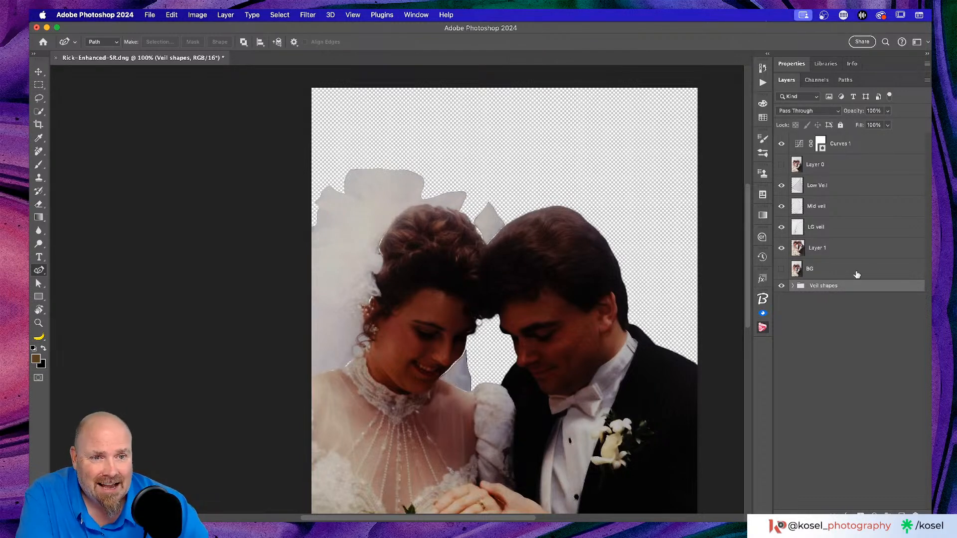
Compare the cut-out couple and veil pieces with and without the BG layer behind them.
left_click(780, 270)
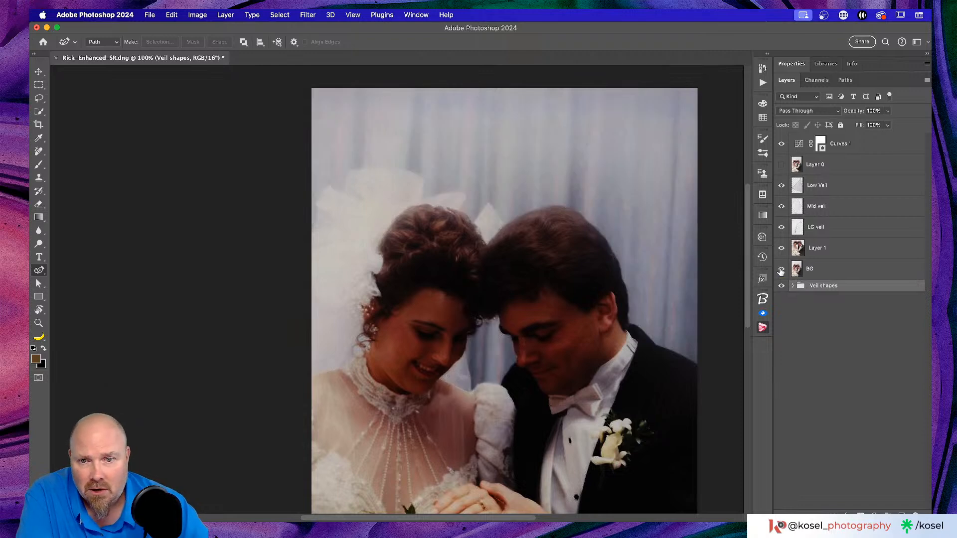
left_click(780, 271)
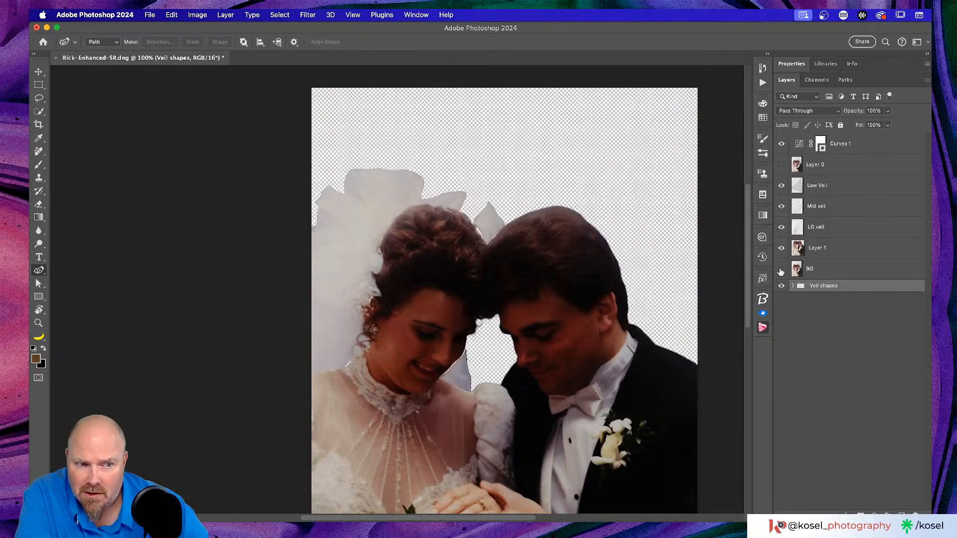
left_click(780, 271)
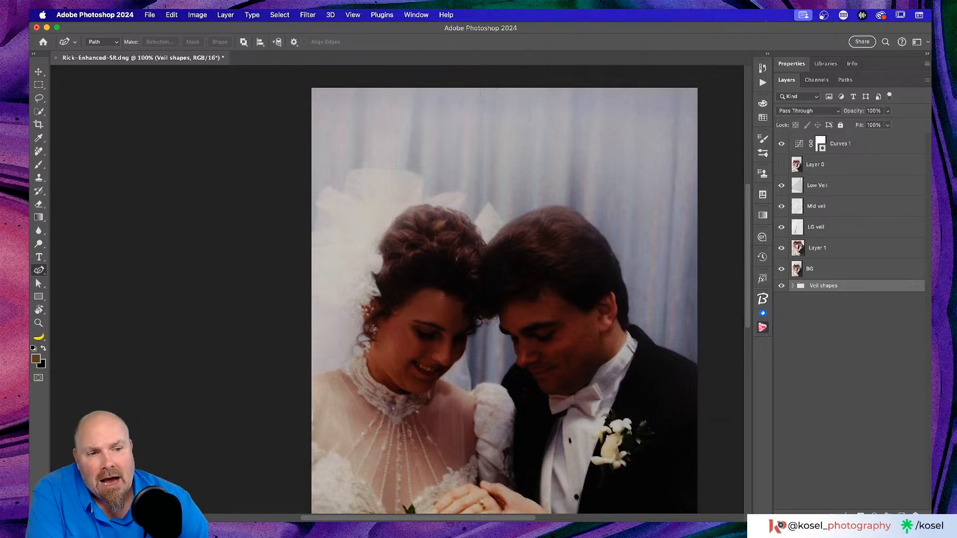
key("super+Tab")
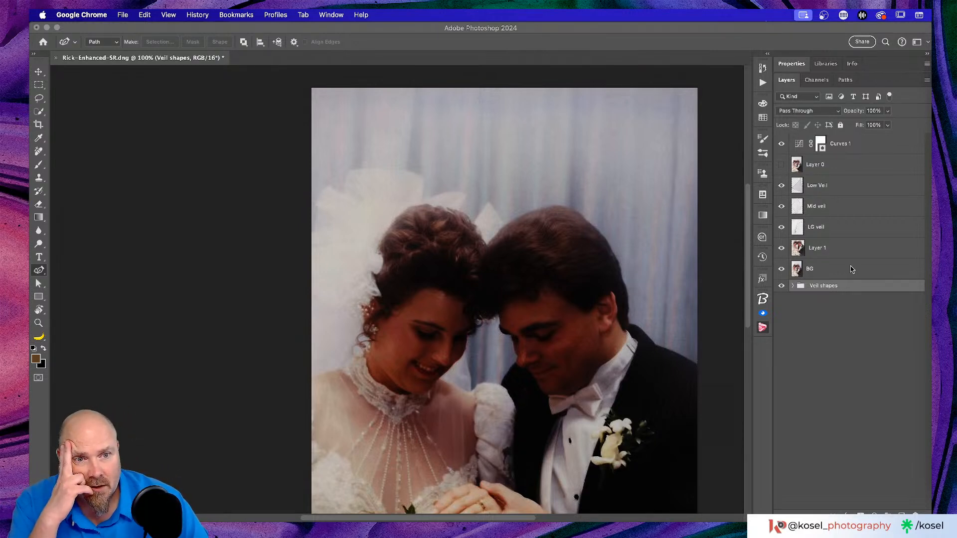
left_click(782, 269)
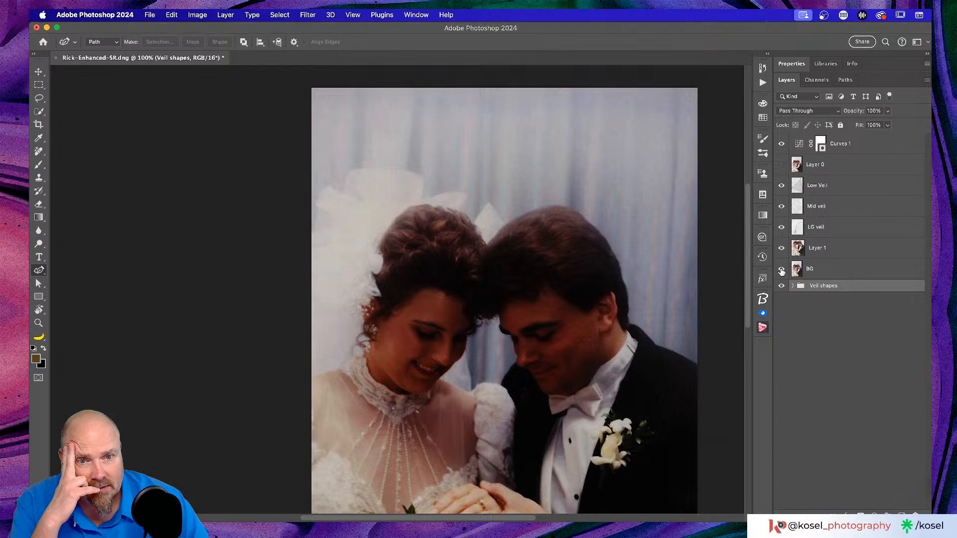
left_click(781, 269)
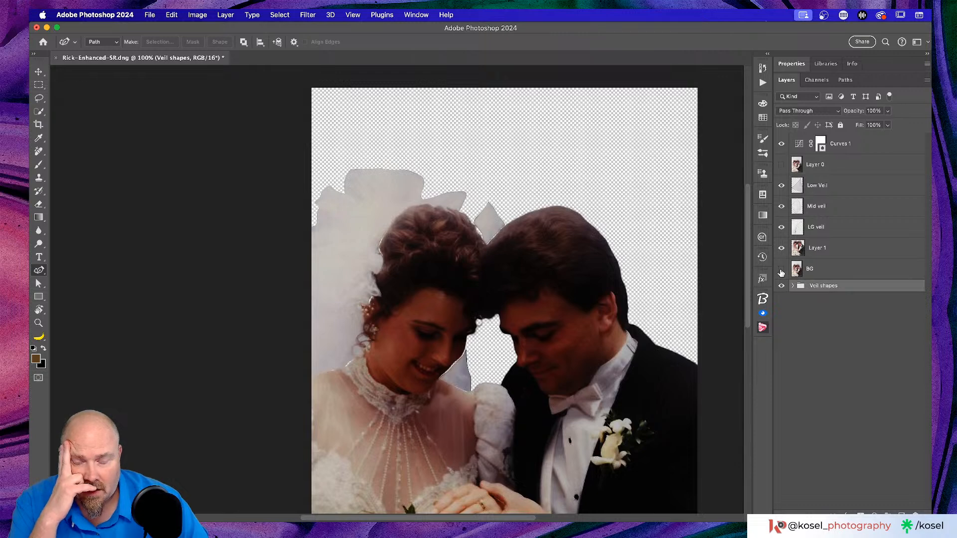
Hide the Curves 1 adjustment layer at the top of the layer stack.
key("super+0")
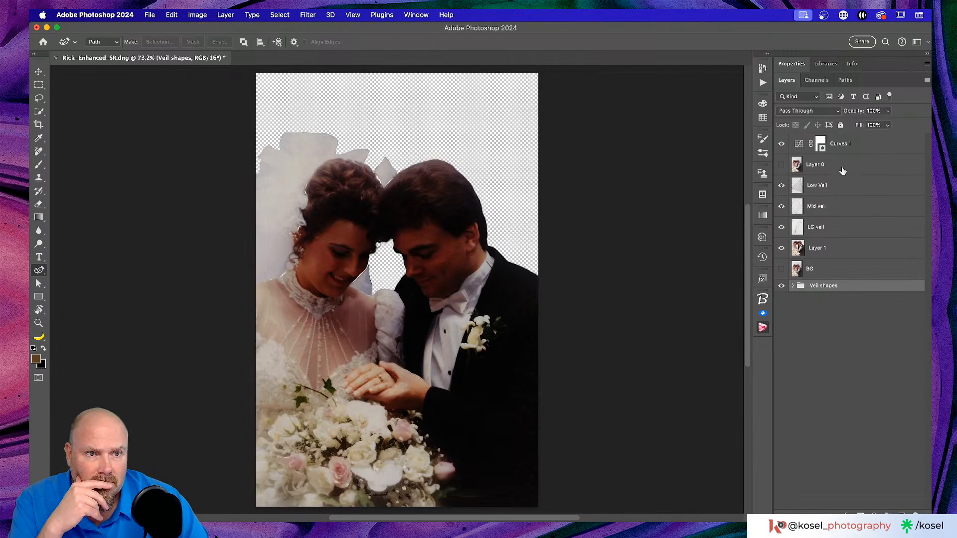
left_click(877, 149)
left_click(781, 144)
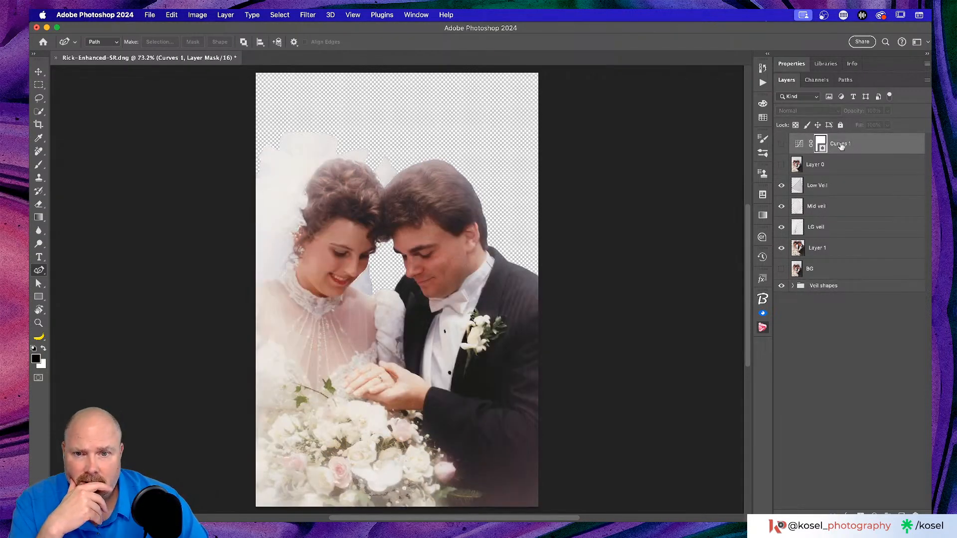
Rename the Curves 1 adjustment layer as "contrast" and move it below the BG layer, just above the Veil shapes group.
double_click(840, 144)
type("c")
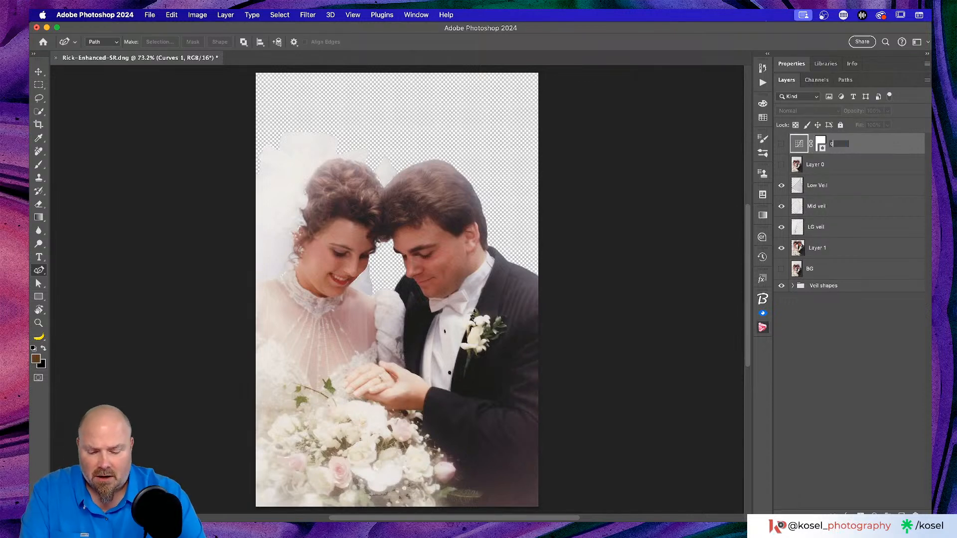
type("ontrast")
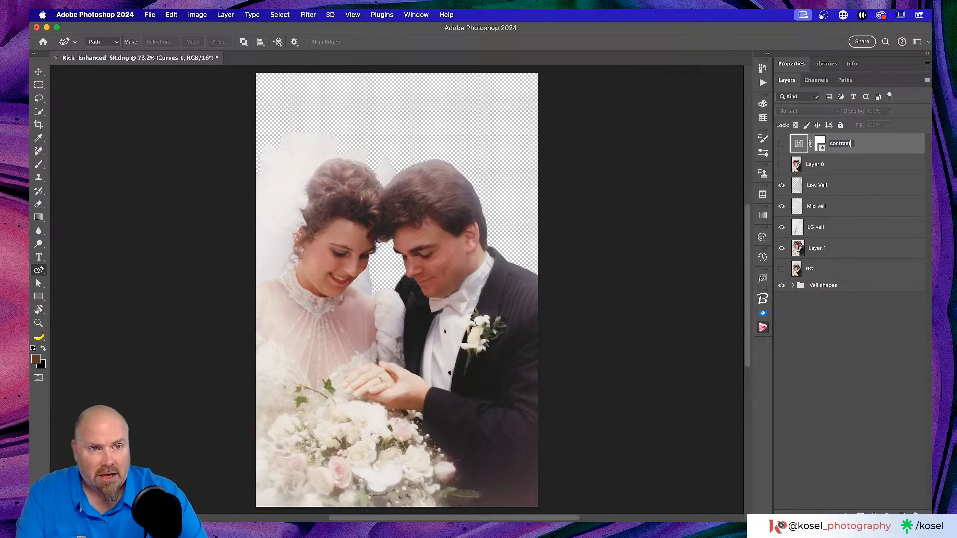
key("Return")
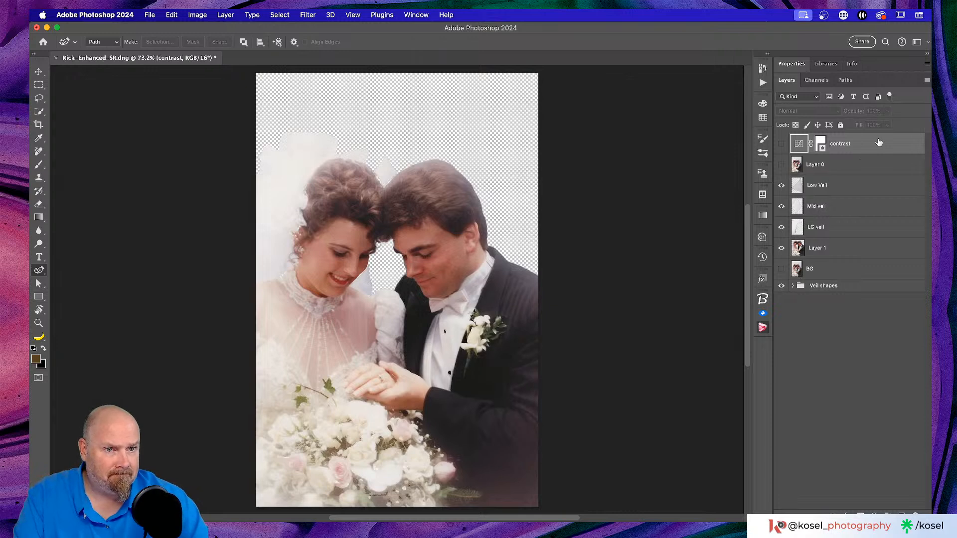
left_click_drag(878, 143, 876, 272)
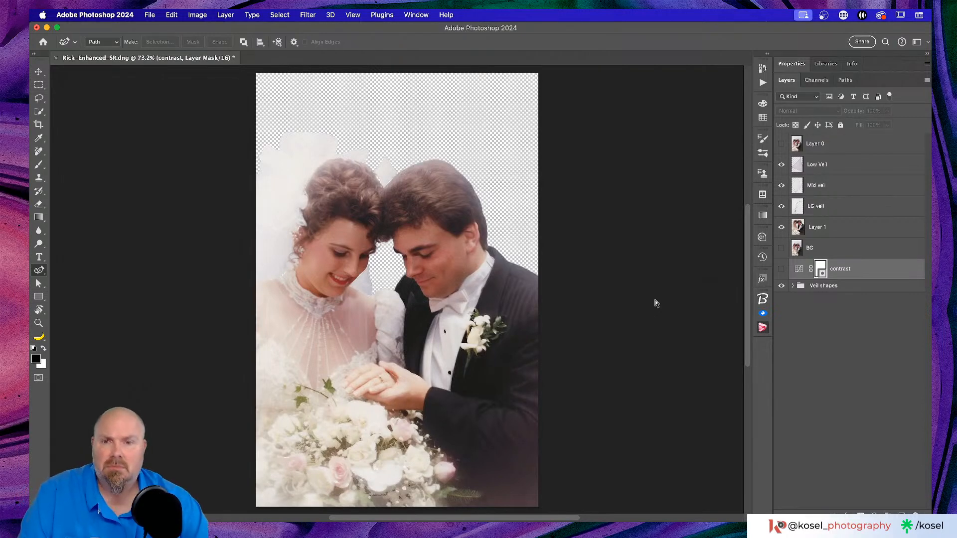
Switch to Chrome, open Adobe Stock in a new browser tab, and search the free collection for "80's background".
key("super+Tab")
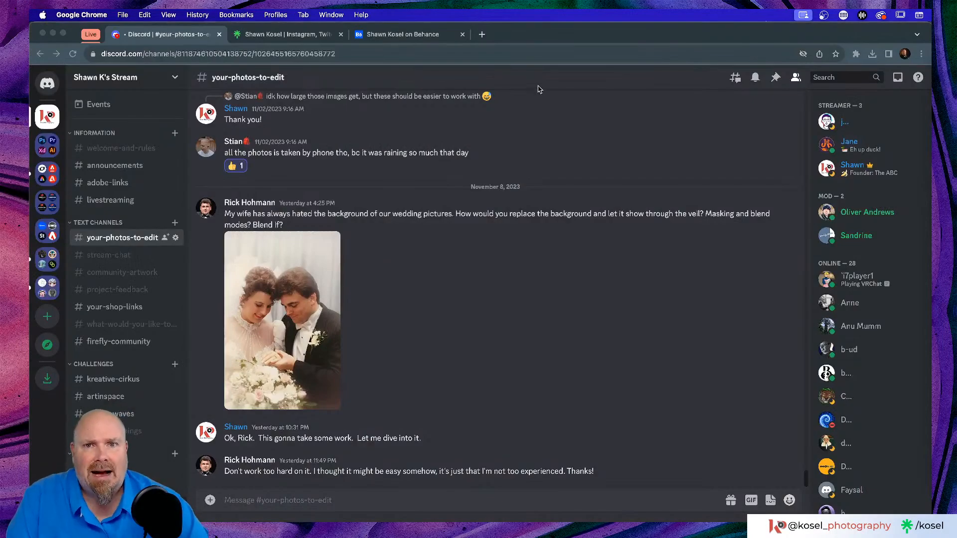
left_click(482, 34)
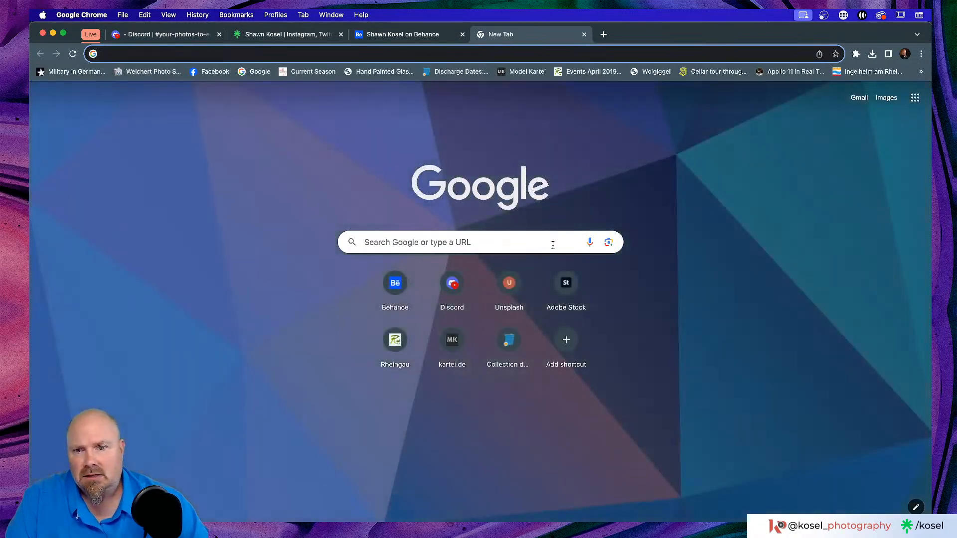
left_click(564, 284)
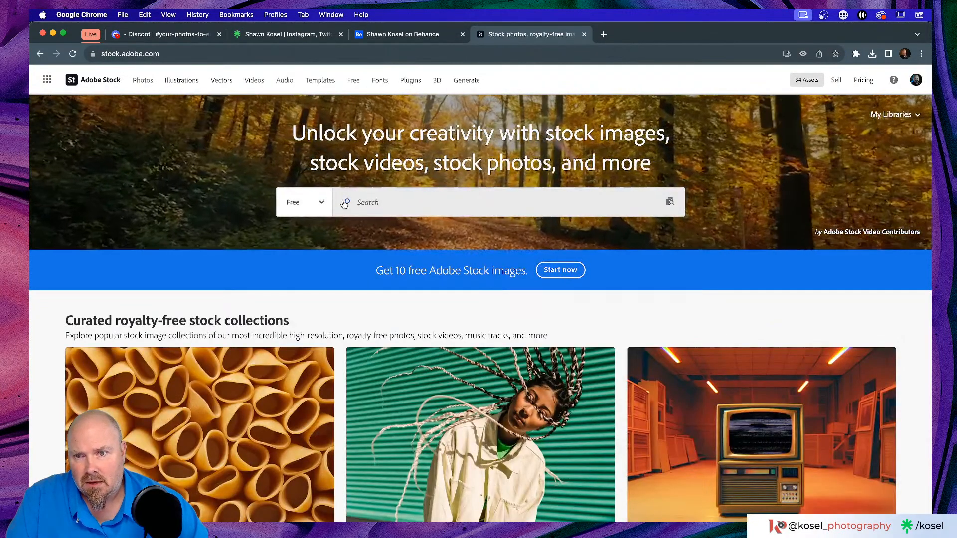
left_click(388, 202)
type("8")
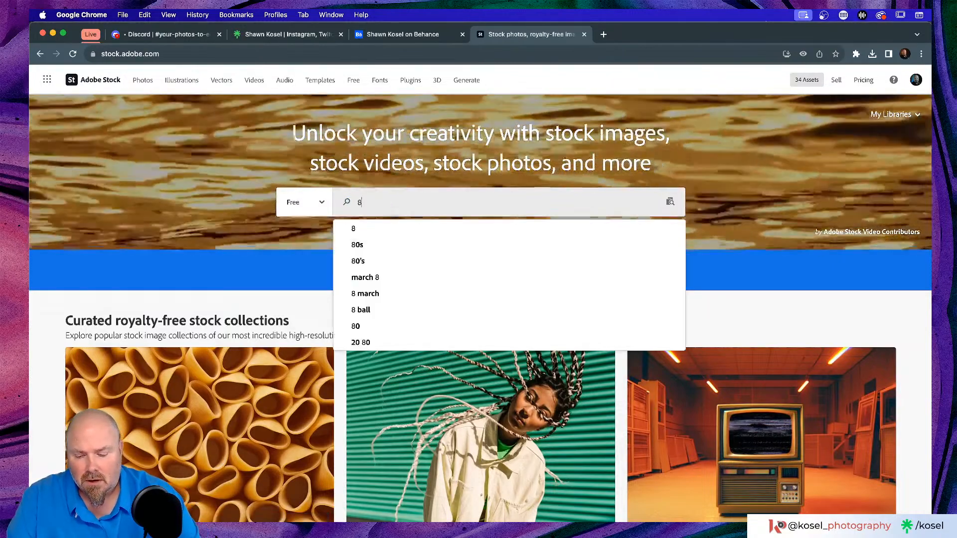
type("0's ba")
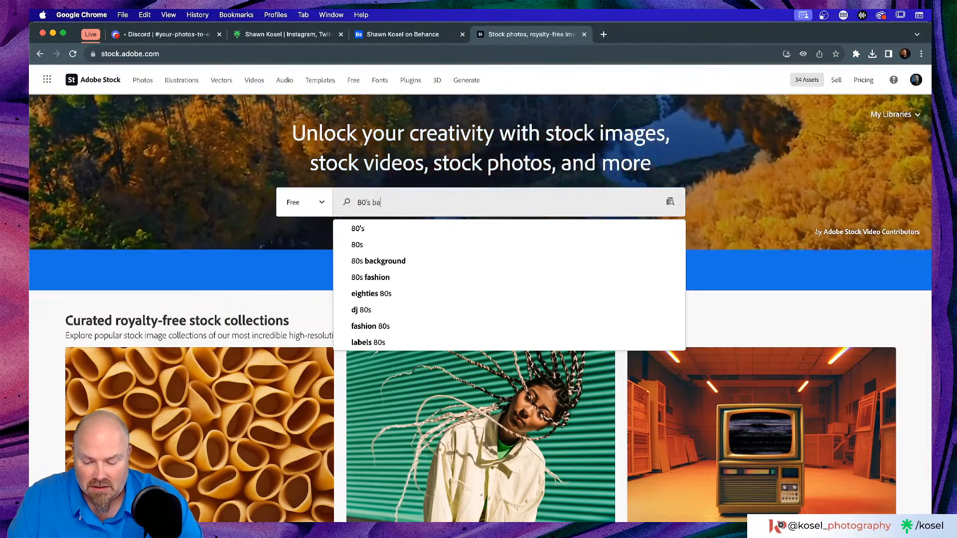
type("ckground")
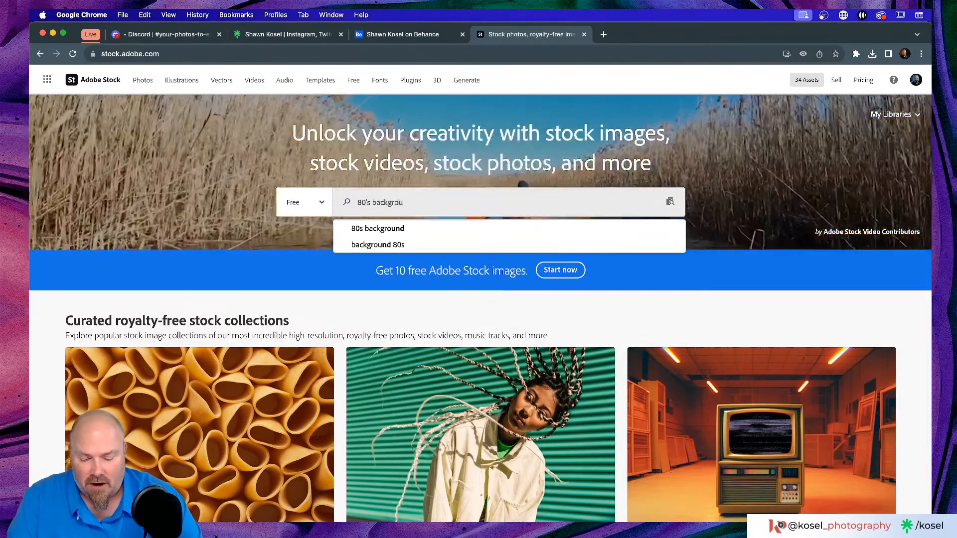
key("Return")
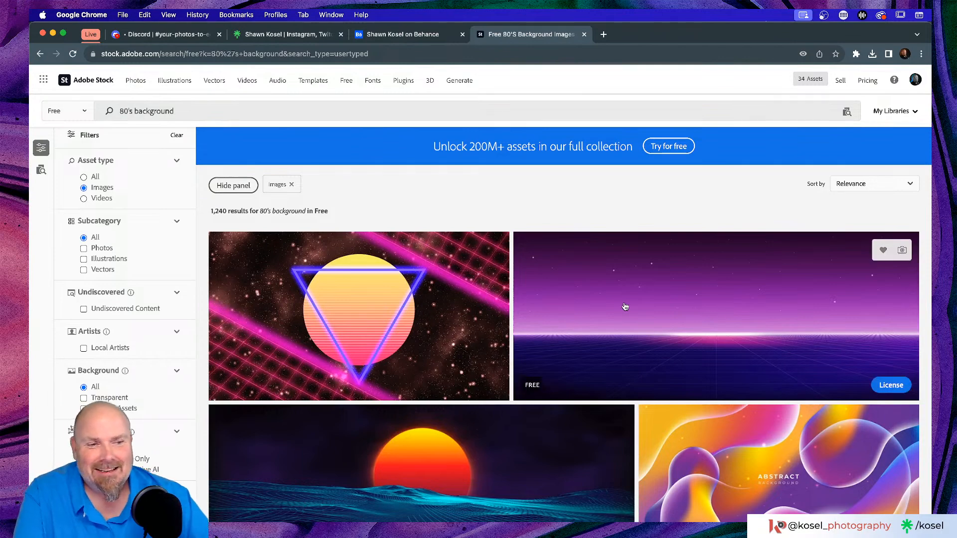
Browse the free 80's background results for an image suitable as the wedding photo's new backdrop.
scroll(625, 305, "down", 5)
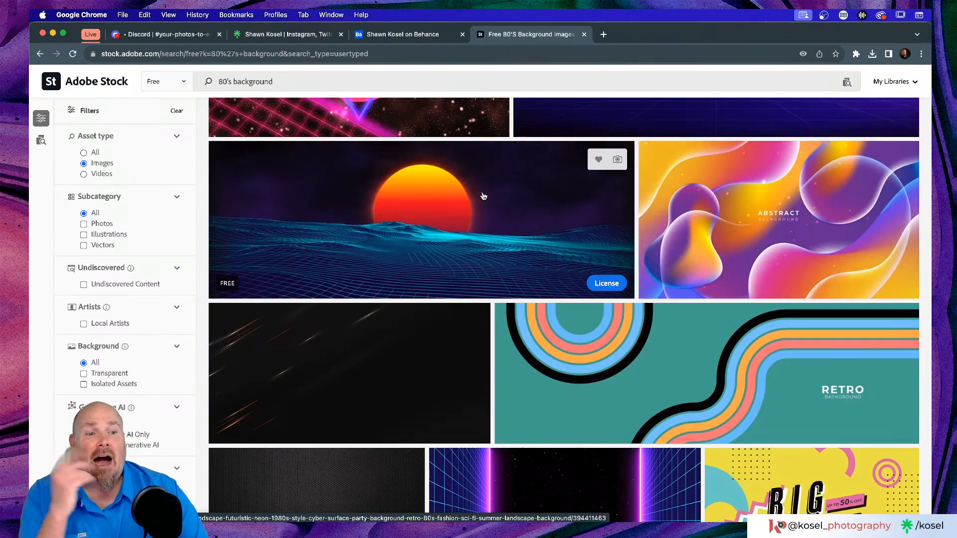
scroll(483, 197, "down", 5)
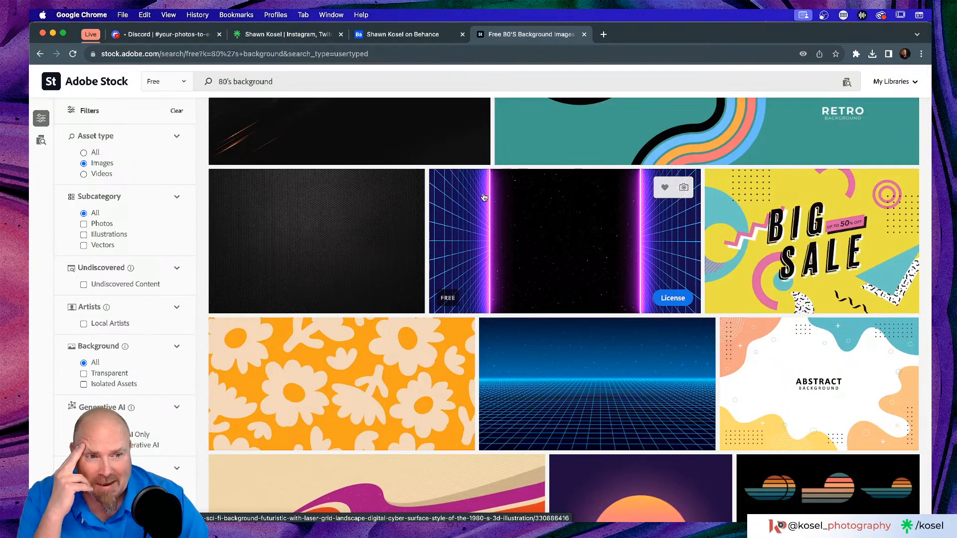
scroll(519, 197, "down", 4)
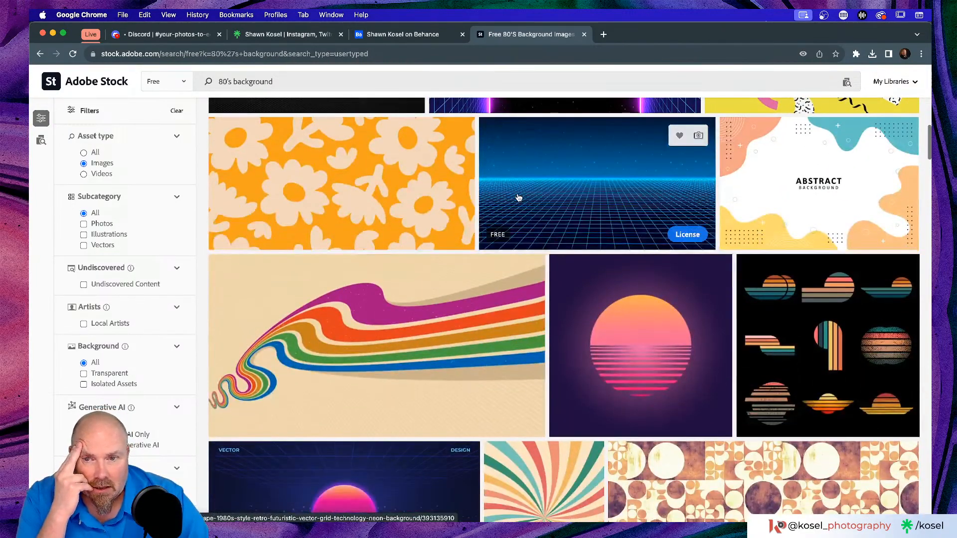
scroll(518, 197, "down", 5)
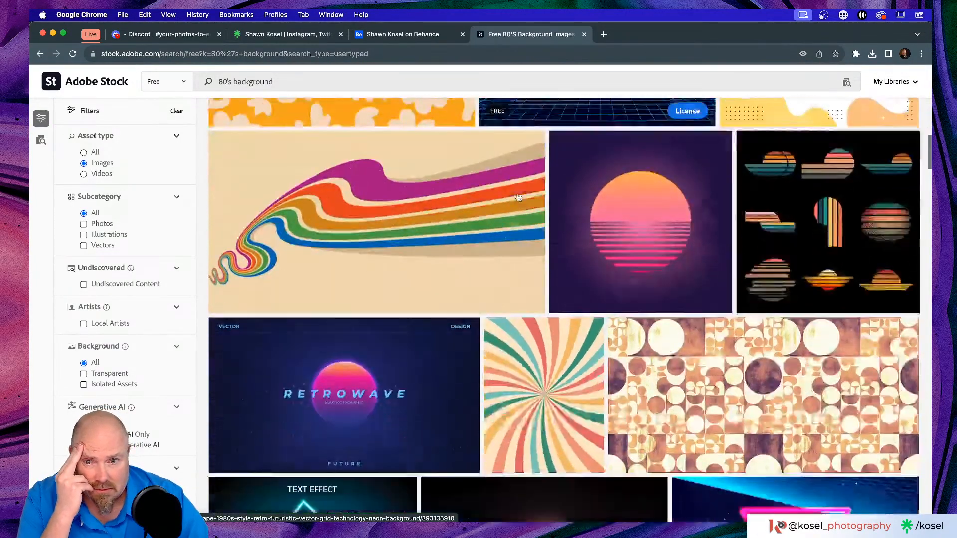
scroll(518, 197, "down", 2)
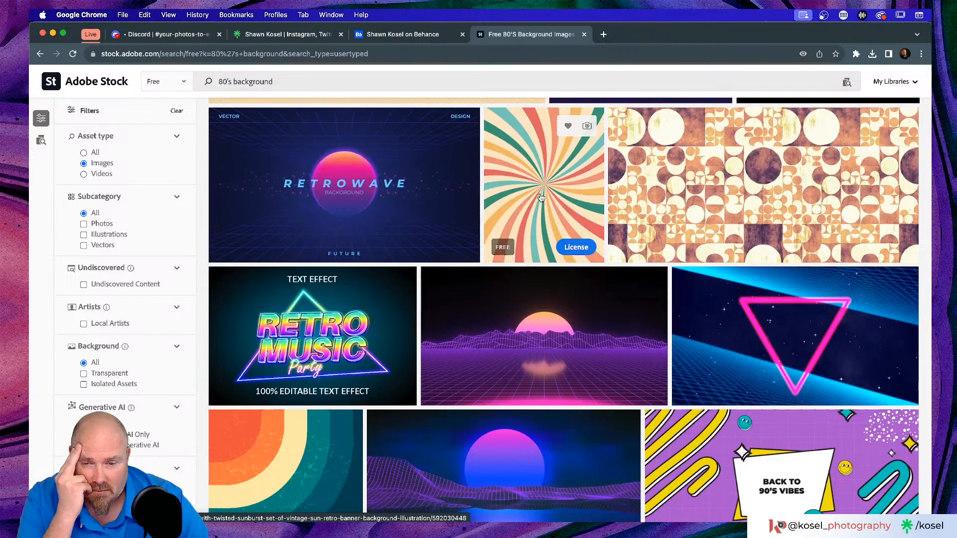
scroll(552, 169, "down", 6)
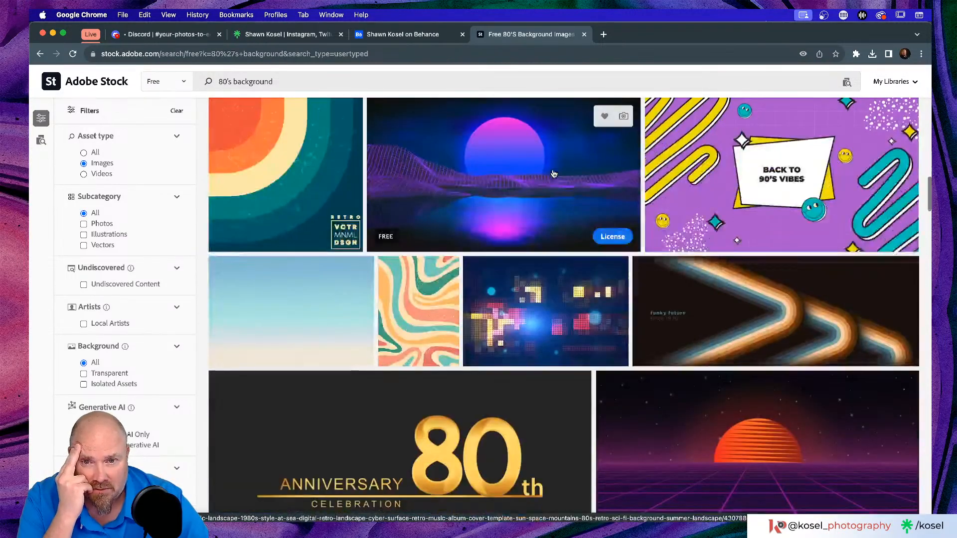
scroll(554, 174, "down", 8)
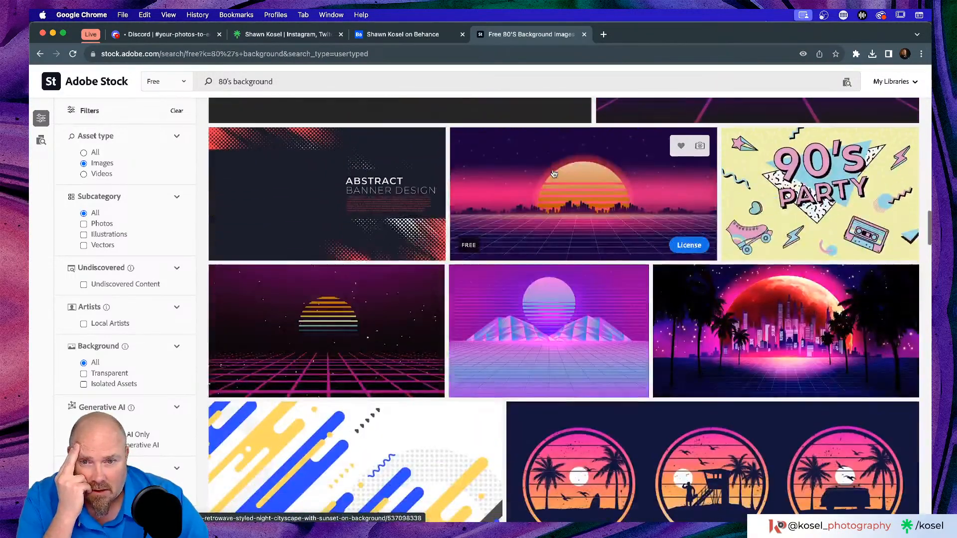
scroll(553, 173, "down", 3)
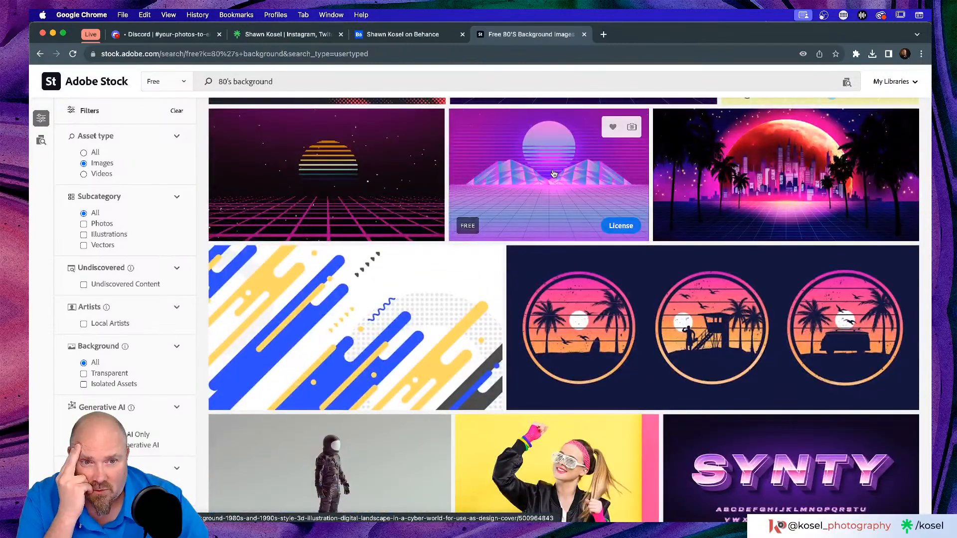
scroll(565, 179, "down", 4)
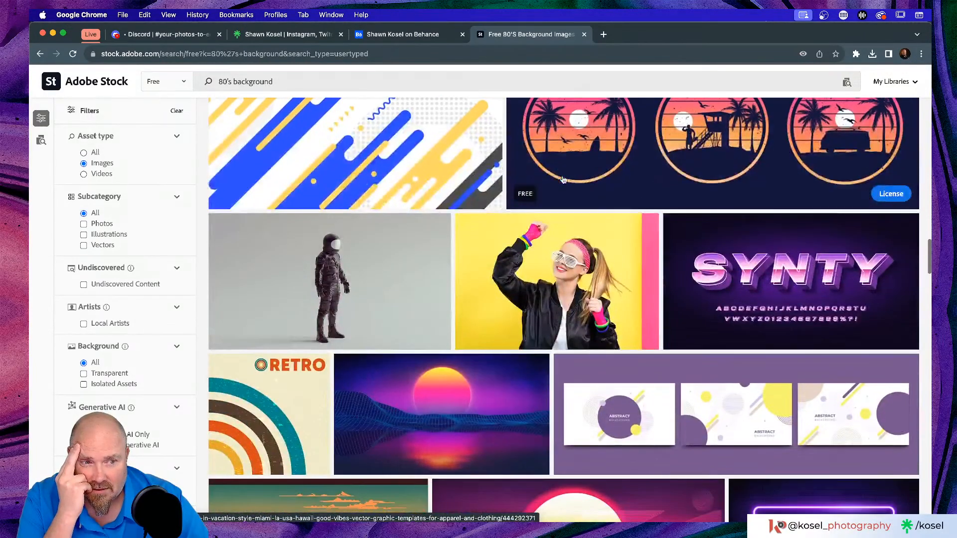
scroll(563, 179, "down", 4)
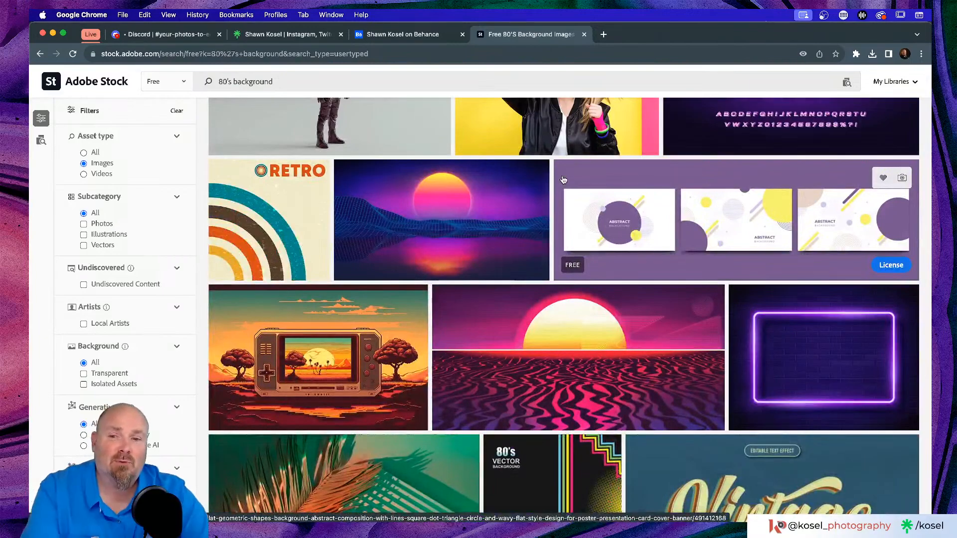
scroll(556, 182, "down", 3)
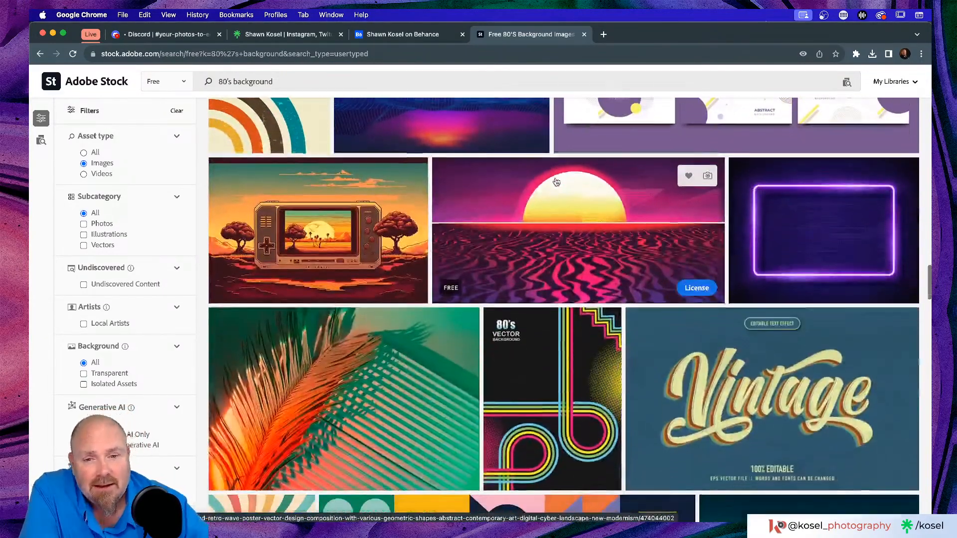
scroll(556, 181, "down", 3)
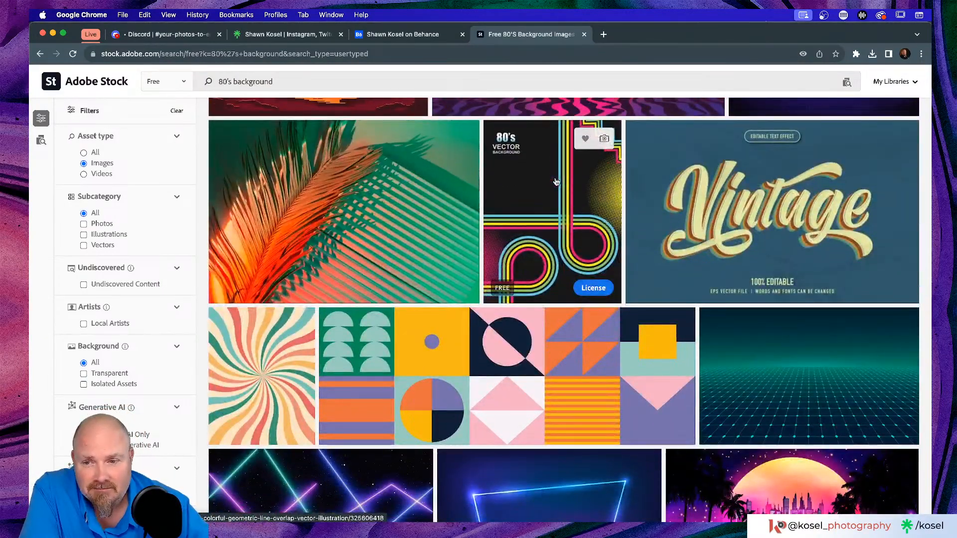
scroll(556, 181, "down", 4)
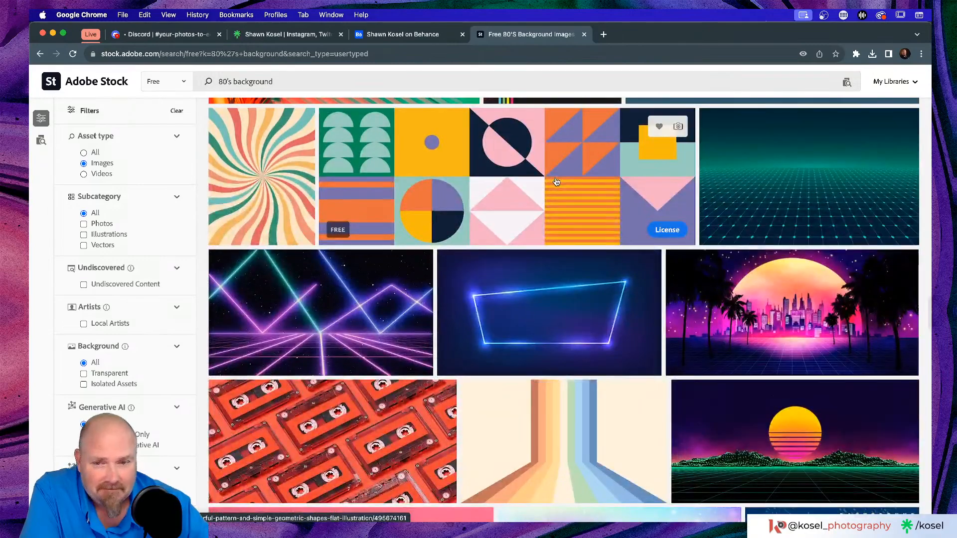
scroll(556, 182, "down", 5)
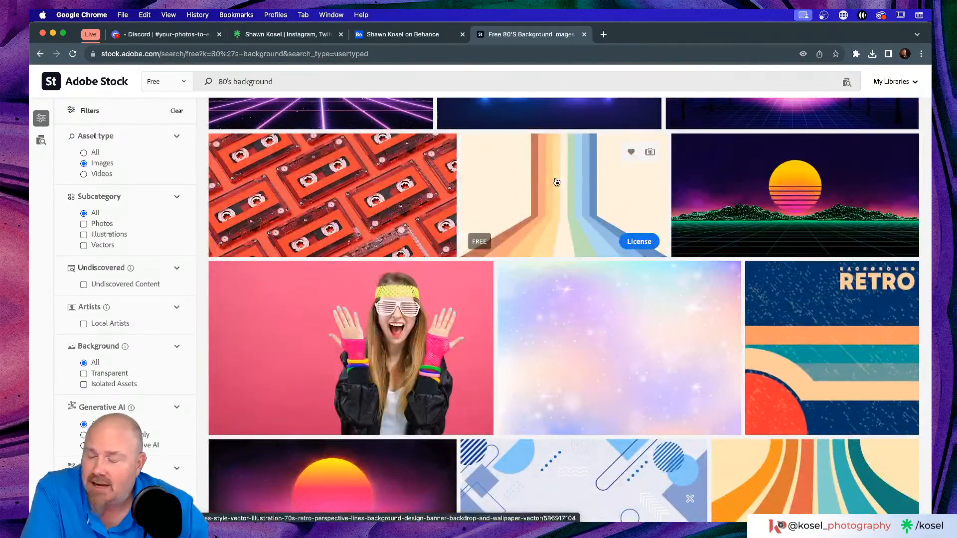
scroll(556, 181, "down", 3)
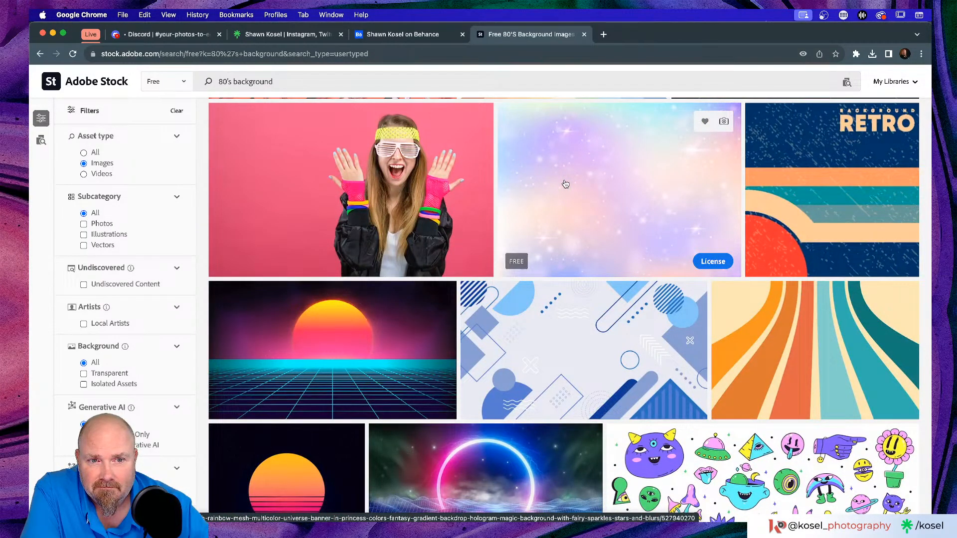
License the free pastel rainbow image with sparkles and download it as a JPEG.
left_click(707, 263)
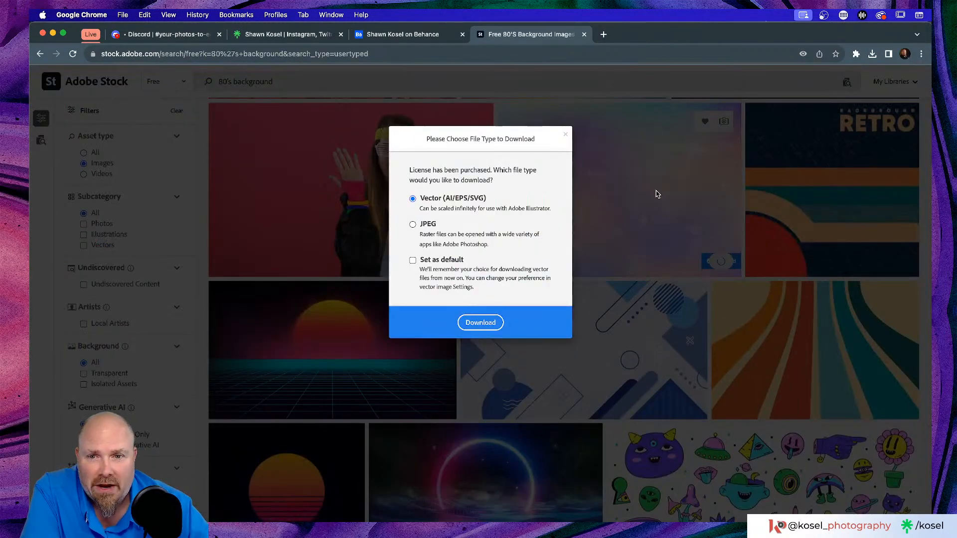
left_click(412, 225)
left_click(480, 324)
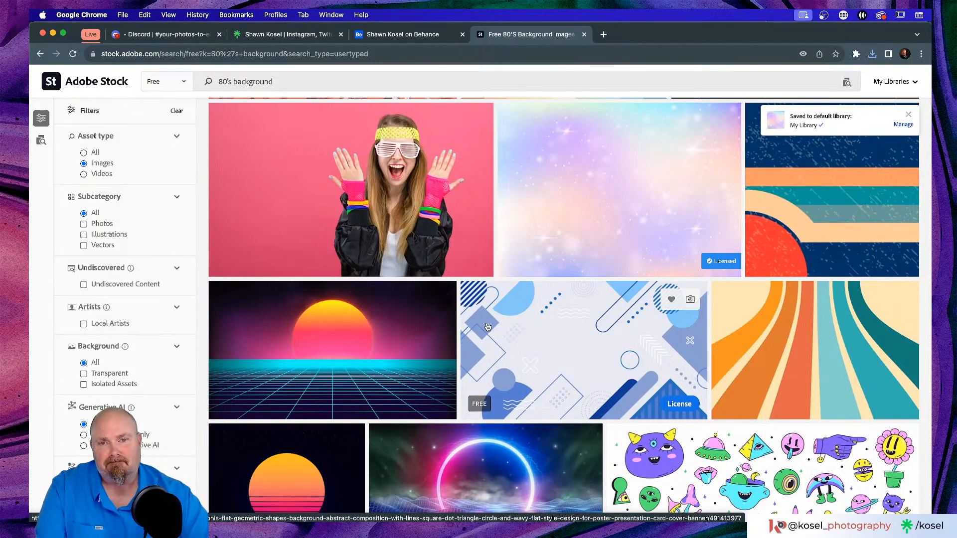
Switch back to Photoshop and display the list of all libraries, leaving more room for the layer stack below.
key("super+Tab")
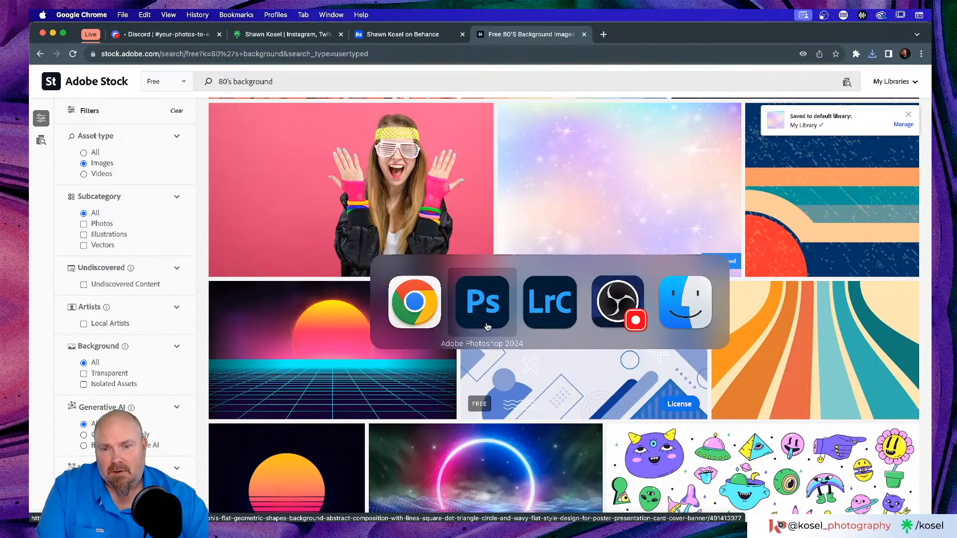
key("super+Tab")
key("super+Tab")
key("super+Tab")
key("super+Tab")
key("super+Tab")
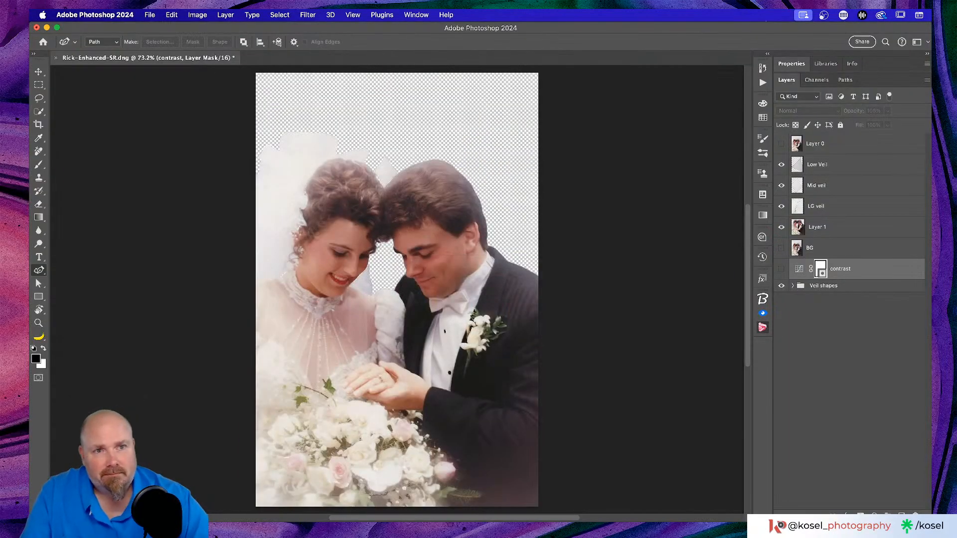
left_click(827, 64)
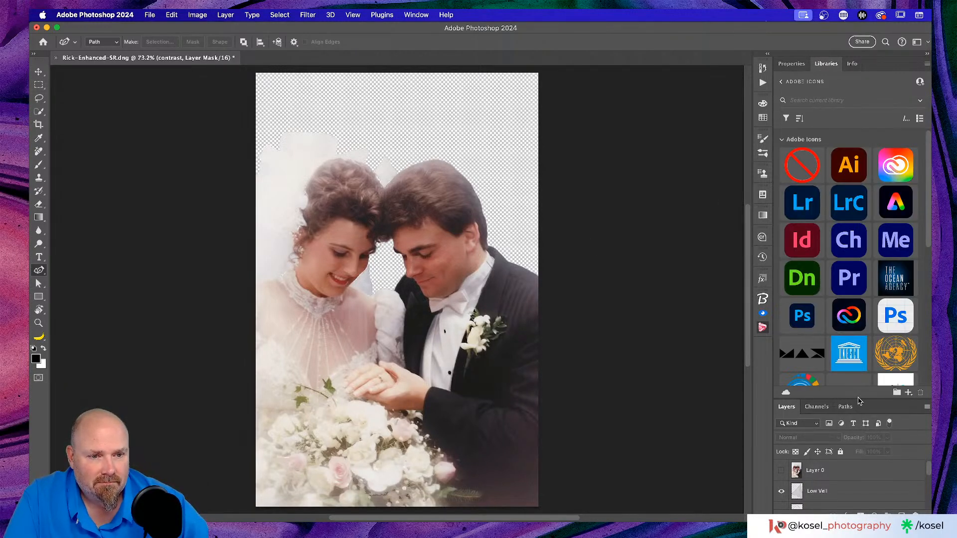
left_click_drag(857, 398, 857, 347)
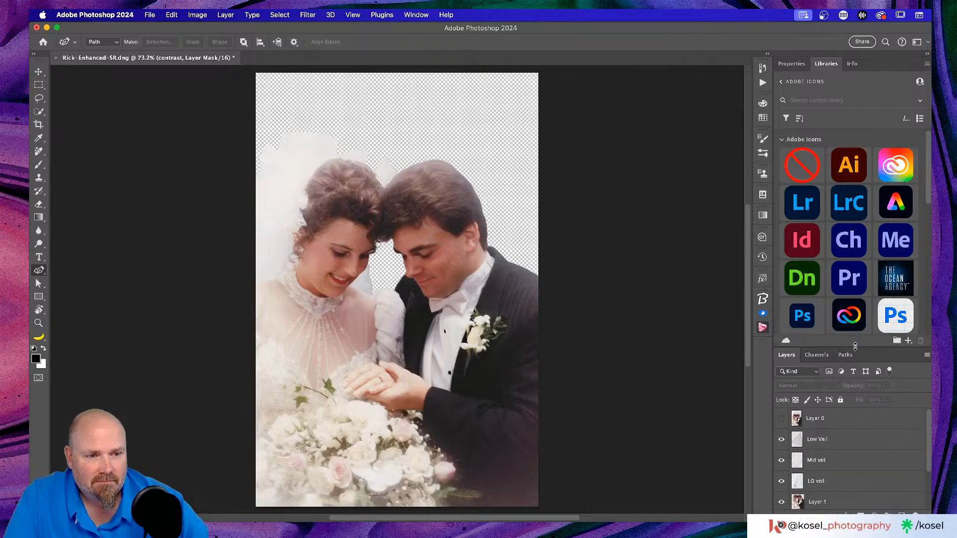
left_click(782, 84)
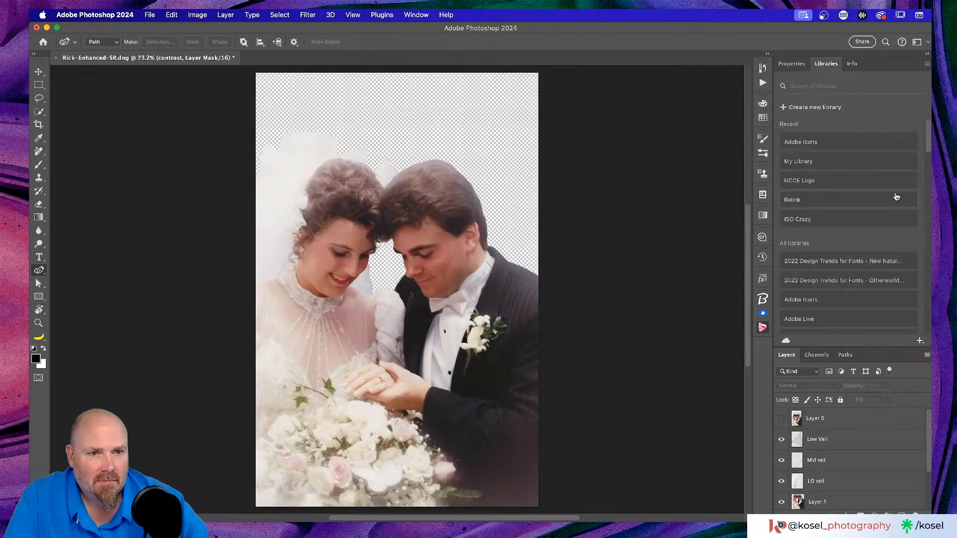
Open My Library and look through its graphics for the newly licensed pastel background.
scroll(853, 182, "down", 1)
scroll(850, 181, "up", 4)
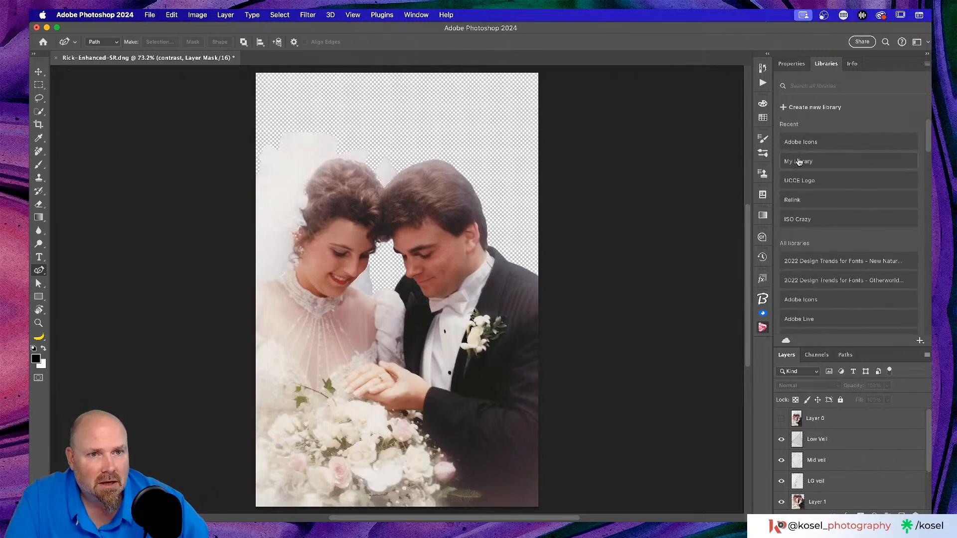
left_click(798, 162)
scroll(816, 181, "up", 5)
scroll(818, 181, "down", 3)
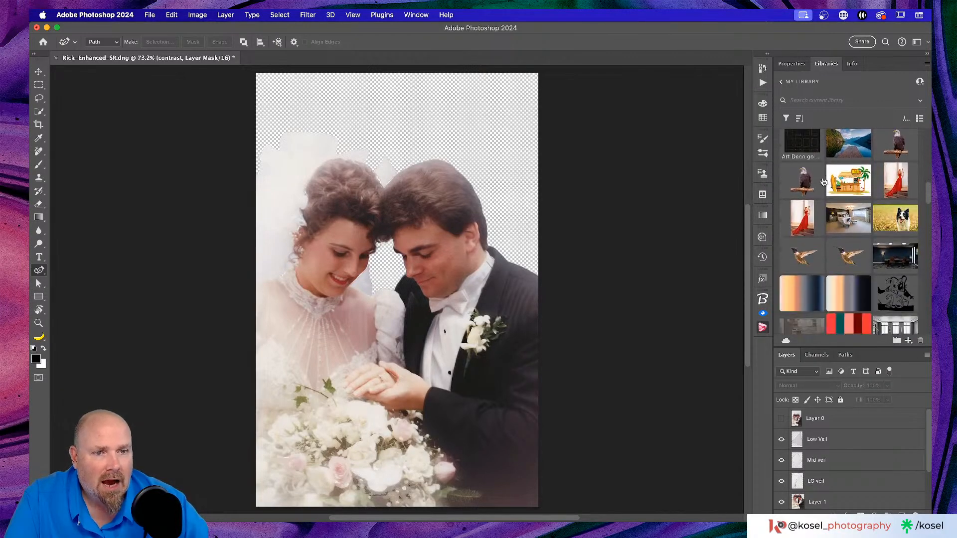
scroll(823, 182, "down", 1)
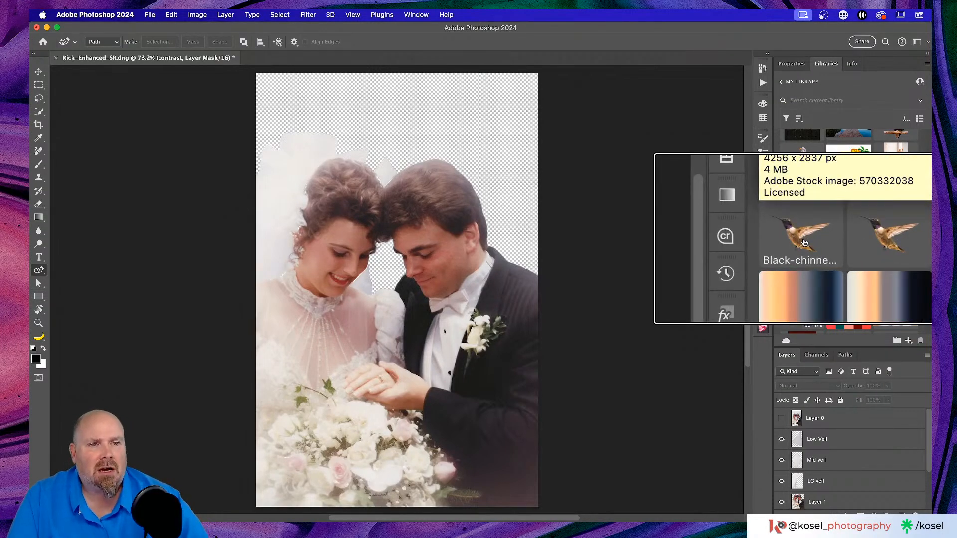
scroll(823, 225, "down", 2)
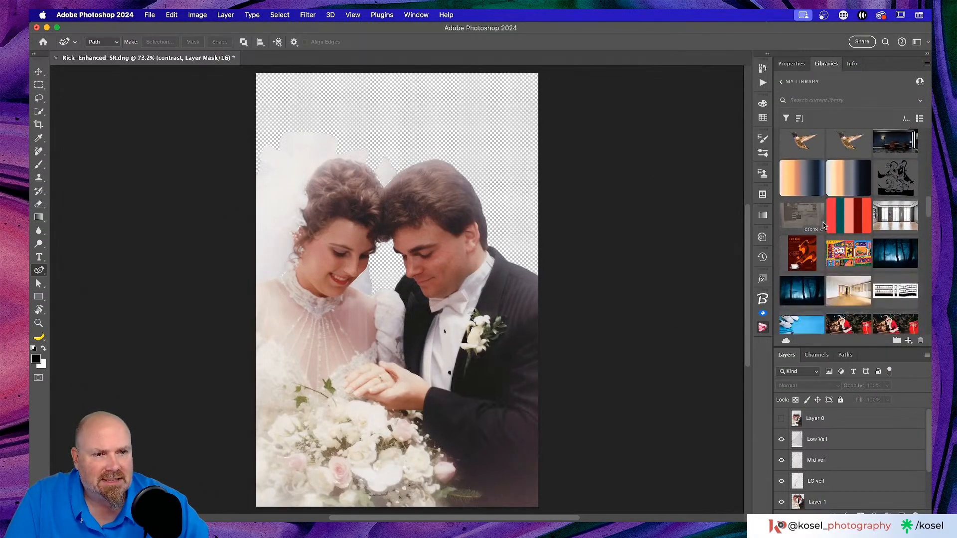
Find the pastel hologram background with sparkles in the library and place it in the wedding photo document.
scroll(823, 225, "down", 1)
scroll(823, 225, "up", 2)
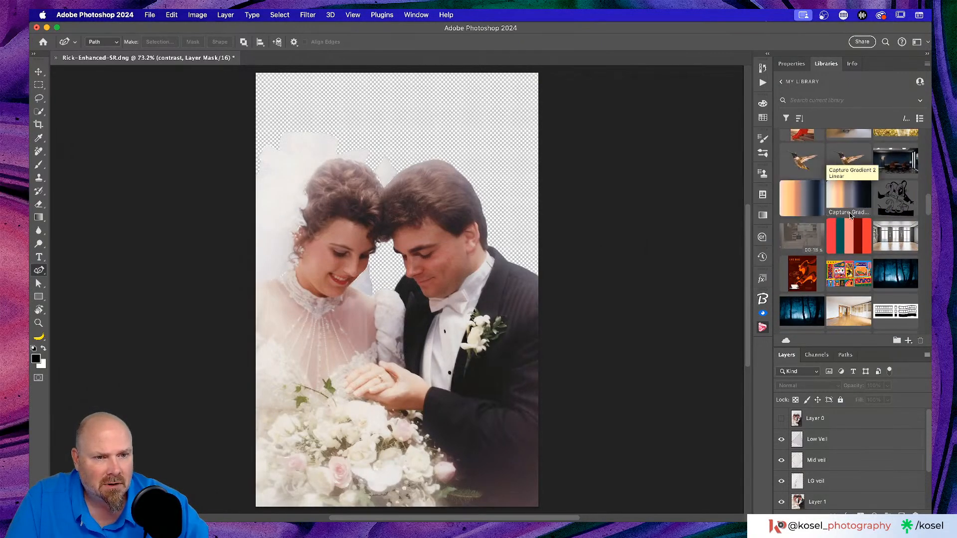
scroll(850, 215, "down", 4)
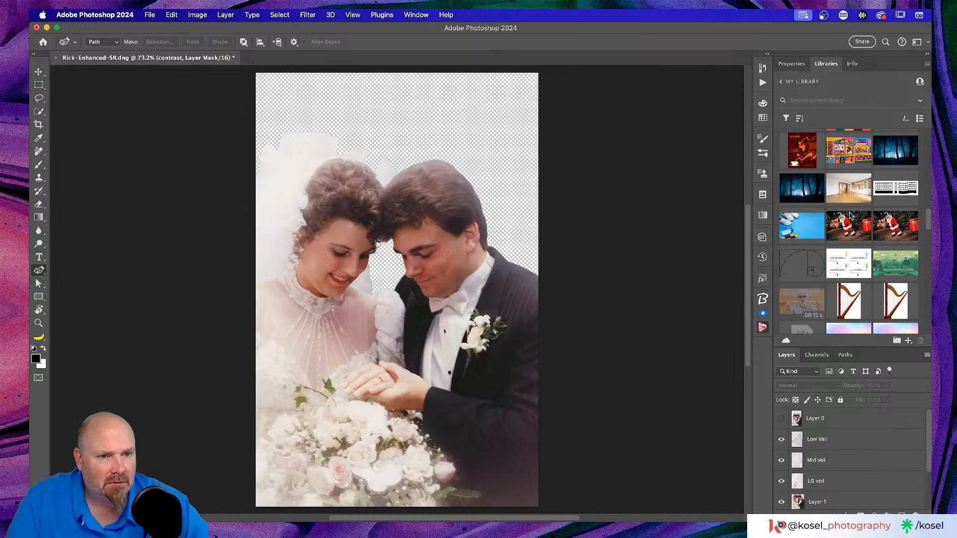
scroll(850, 215, "down", 4)
left_click_drag(852, 227, 427, 176)
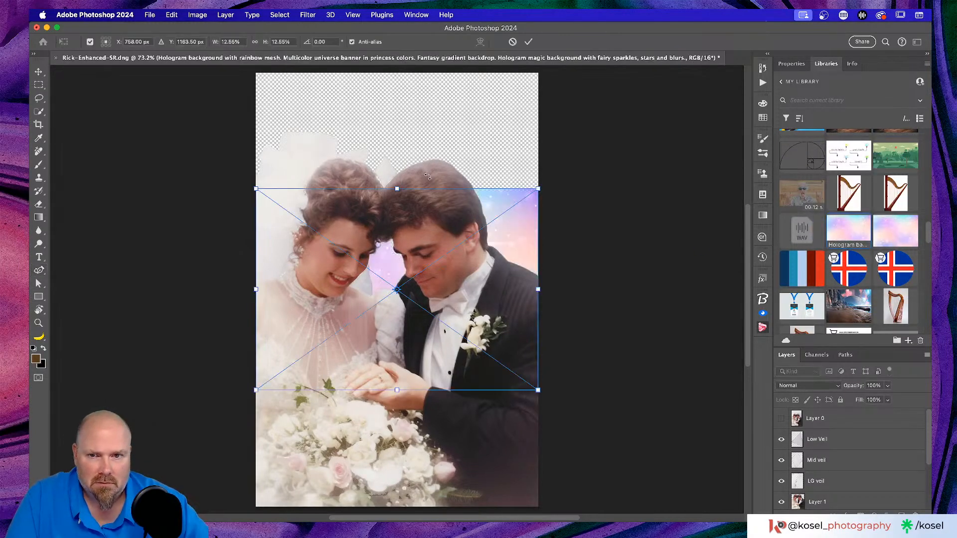
Scale the placed hologram background to about 15.8% width and position it to fill the transparent area behind the couple.
left_click_drag(538, 188, 607, 129)
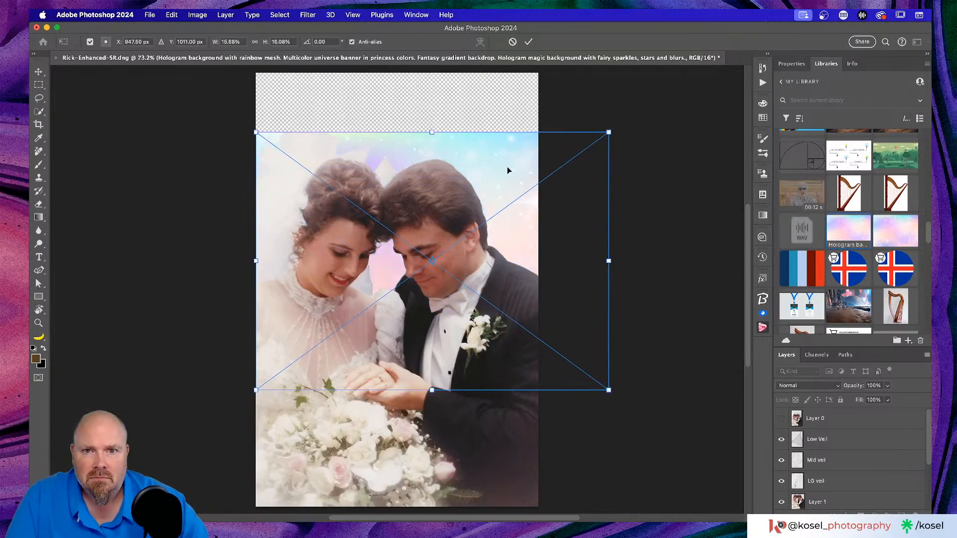
left_click_drag(497, 158, 466, 93)
left_click_drag(578, 331, 581, 336)
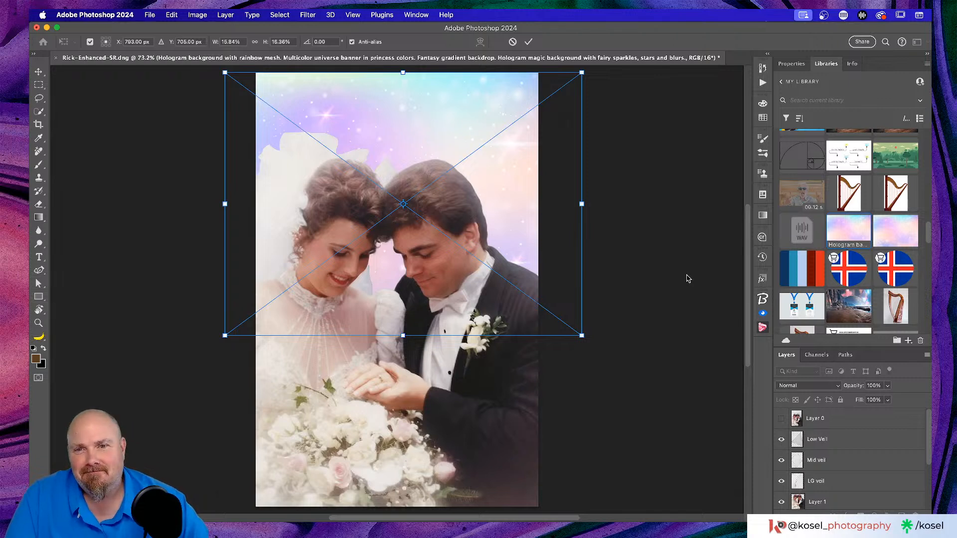
left_click(530, 42)
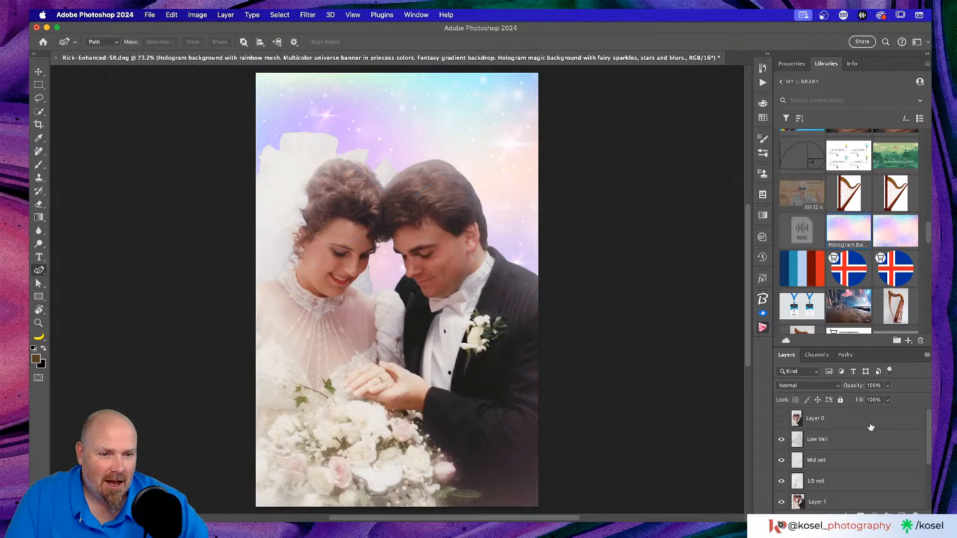
Move the hologram background layer above the BG layer, directly below Layer 1.
scroll(855, 425, "down", 4)
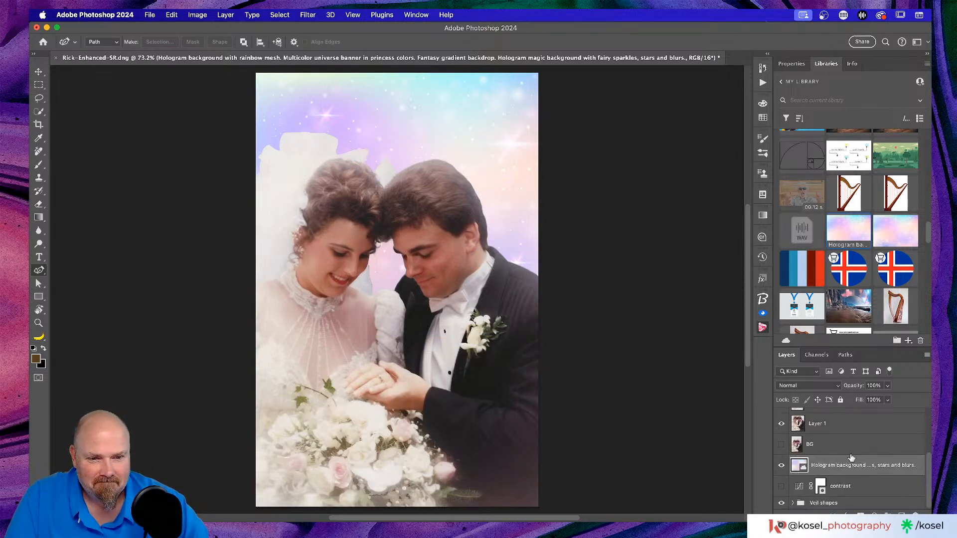
left_click_drag(851, 466, 846, 445)
scroll(703, 427, "up", 2)
scroll(703, 428, "down", 2)
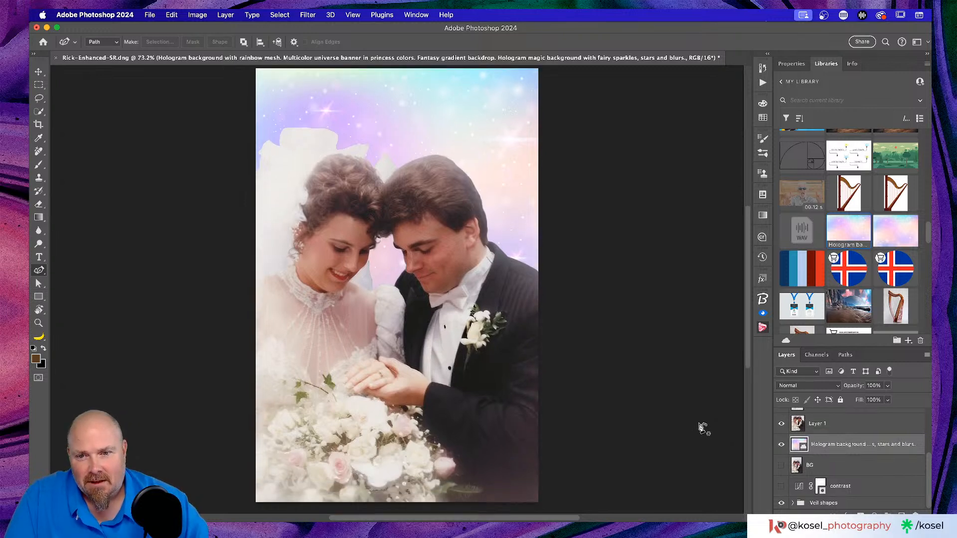
key("super+minus")
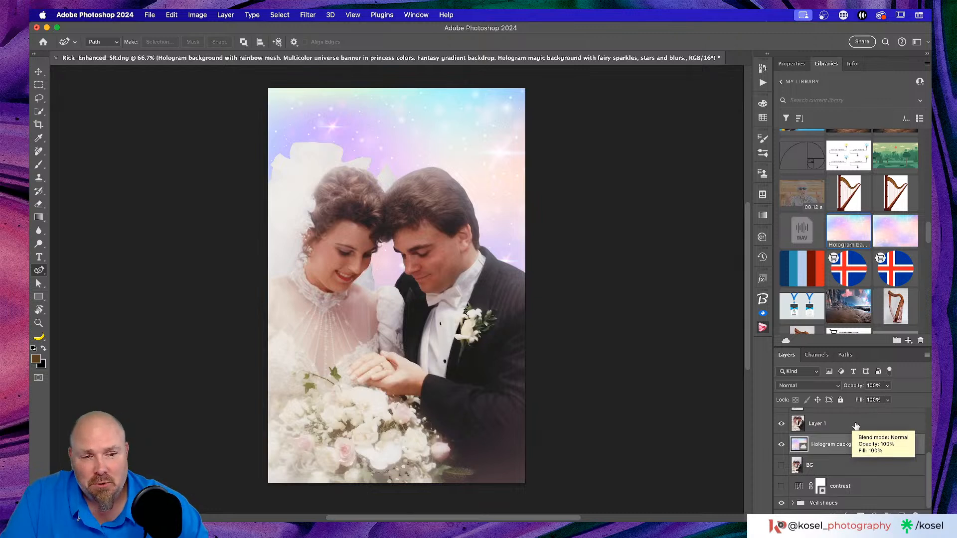
scroll(856, 426, "up", 3)
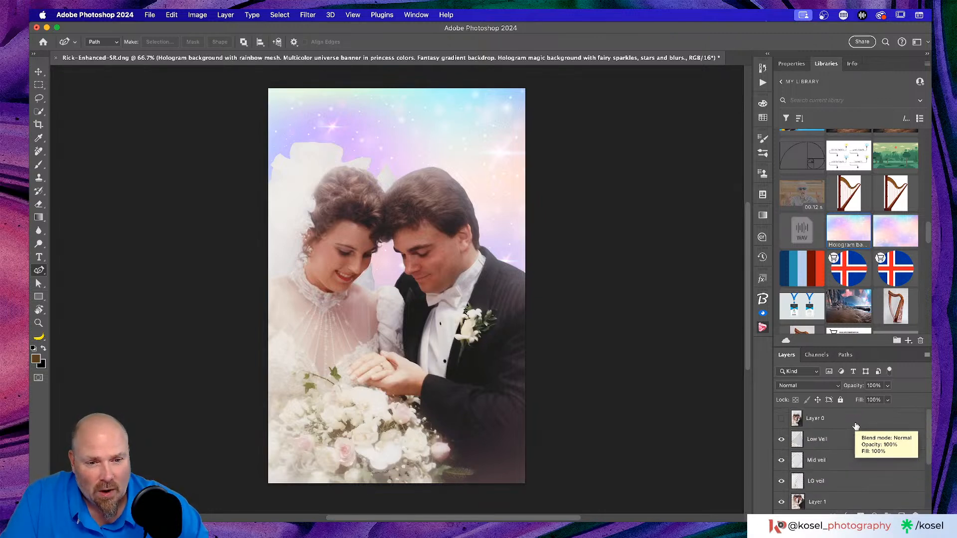
scroll(856, 426, "down", 1)
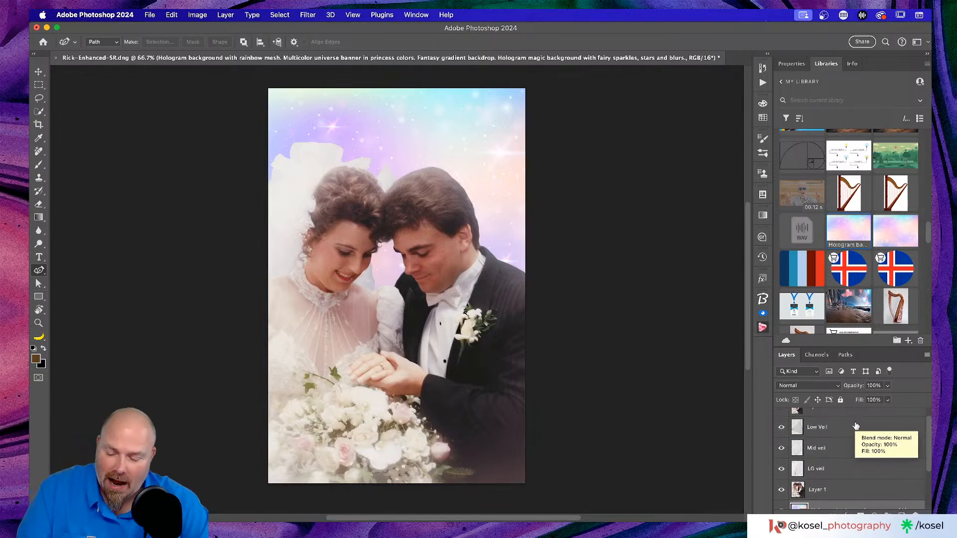
Switch to Adobe Stock in Chrome and search the free images for "wedding background".
key("super+Tab")
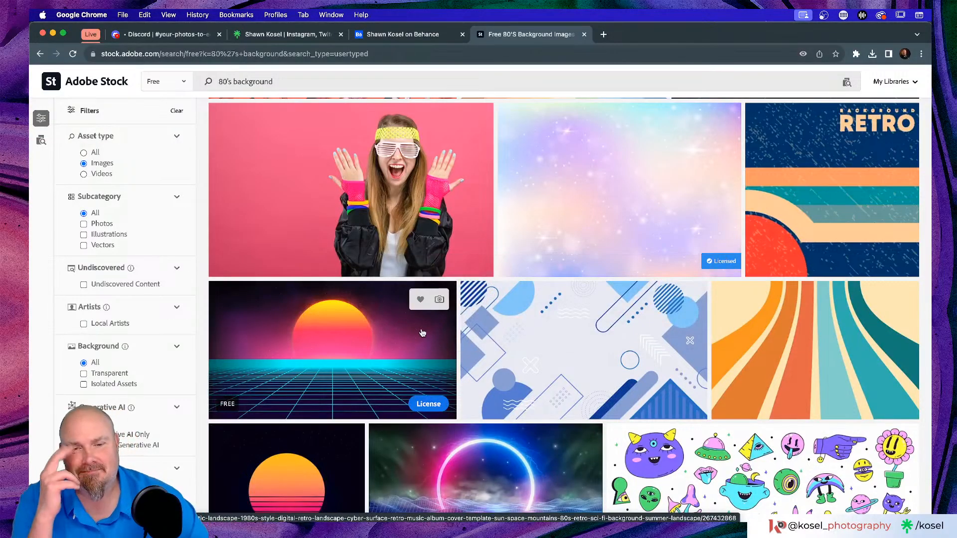
scroll(423, 334, "down", 3)
scroll(423, 333, "up", 3)
scroll(422, 334, "up", 5)
left_click_drag(231, 83, 187, 83)
type("wedding")
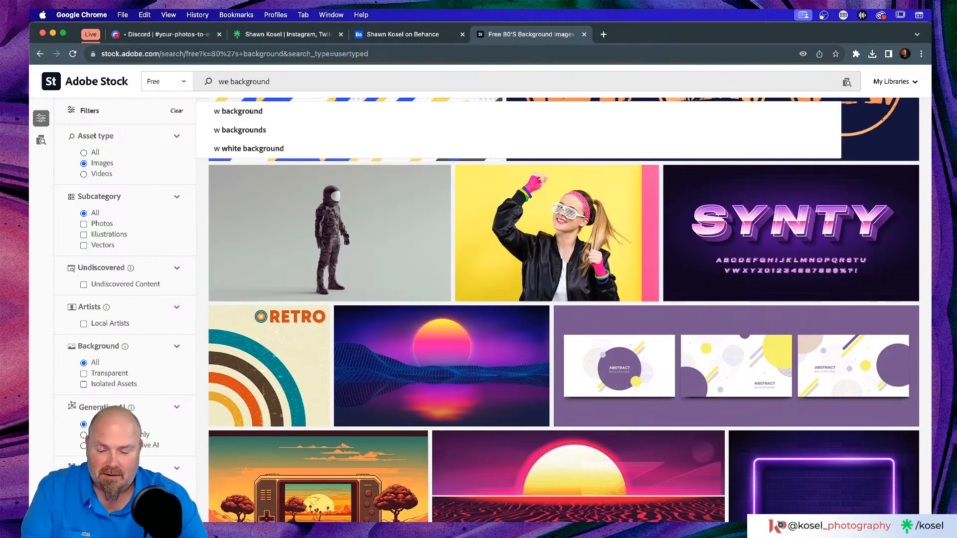
key("Return")
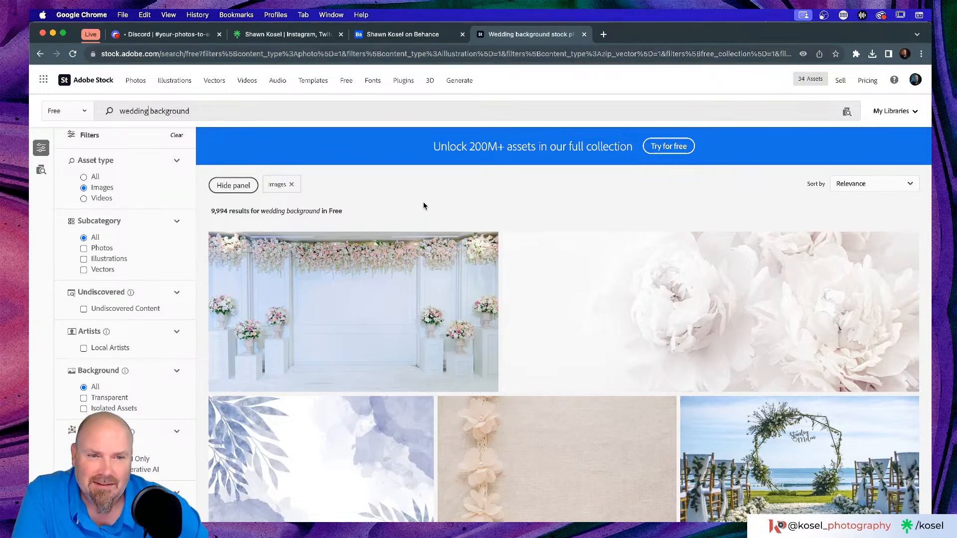
Browse the first wedding background results for a backdrop that suits the couple's portrait.
scroll(424, 206, "down", 3)
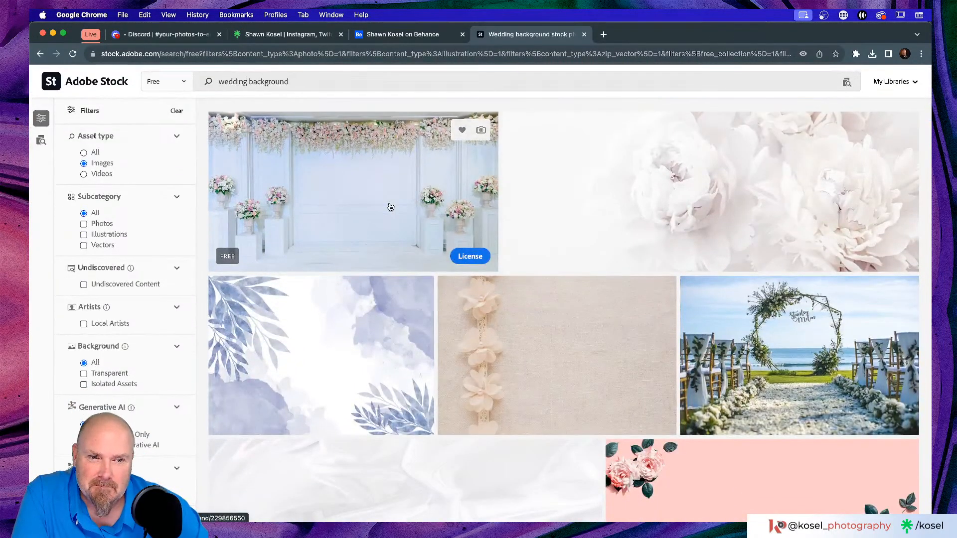
scroll(390, 206, "down", 3)
scroll(390, 206, "up", 4)
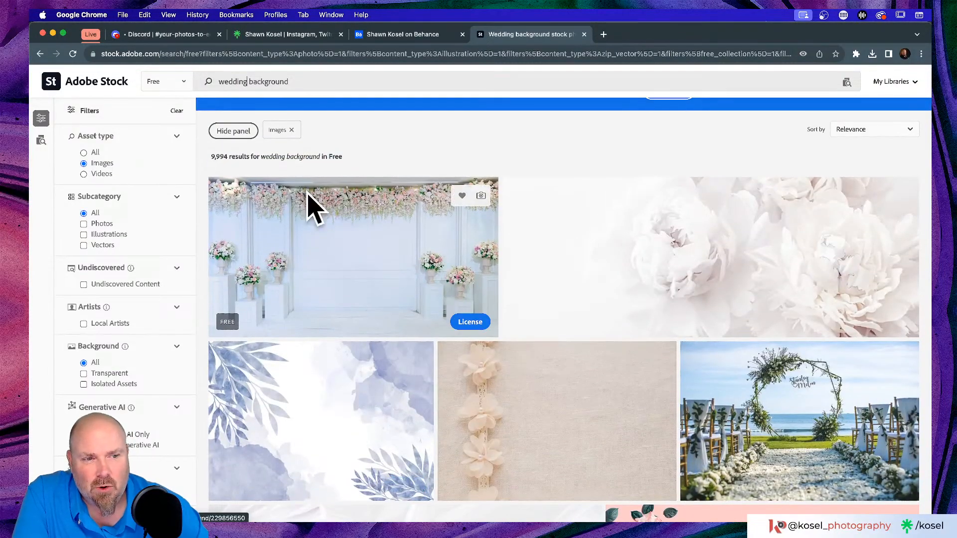
scroll(538, 230, "down", 7)
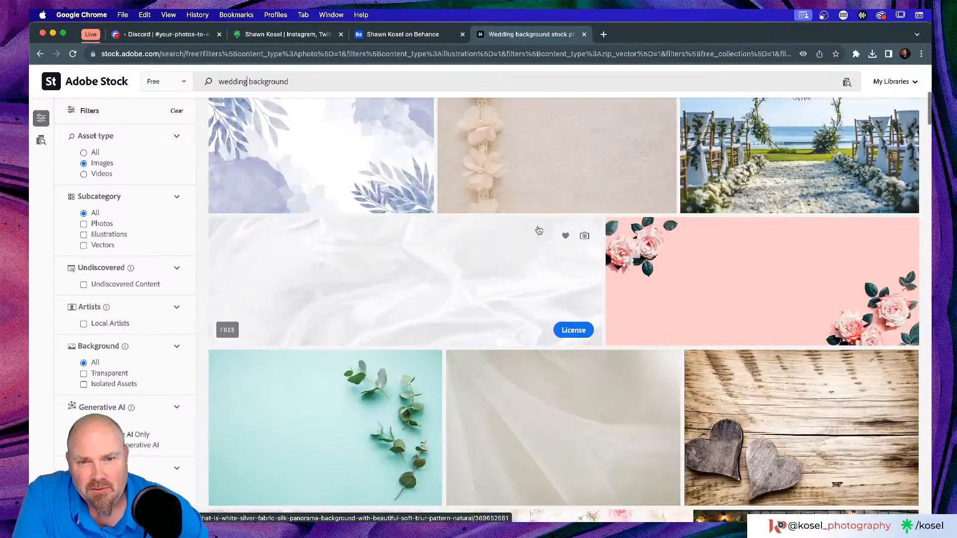
scroll(538, 230, "down", 4)
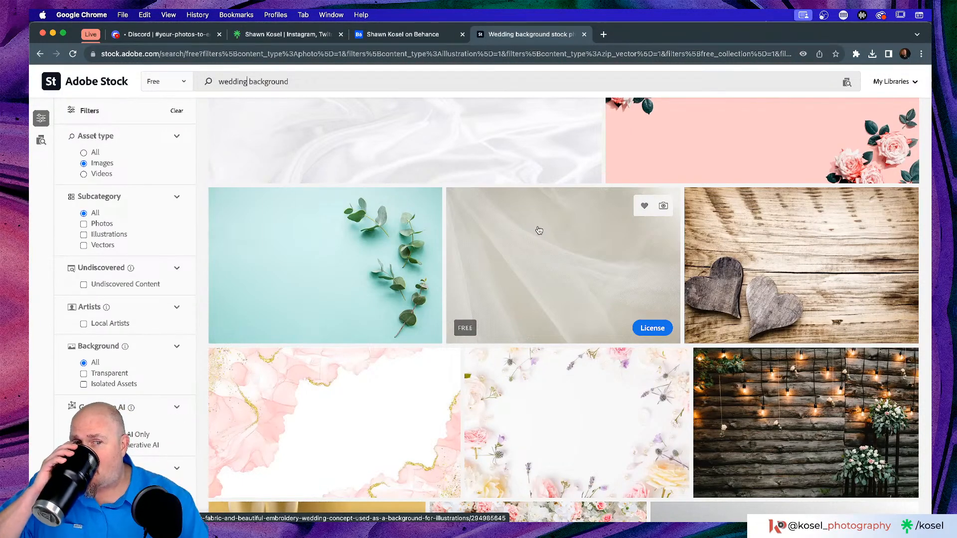
scroll(539, 230, "down", 8)
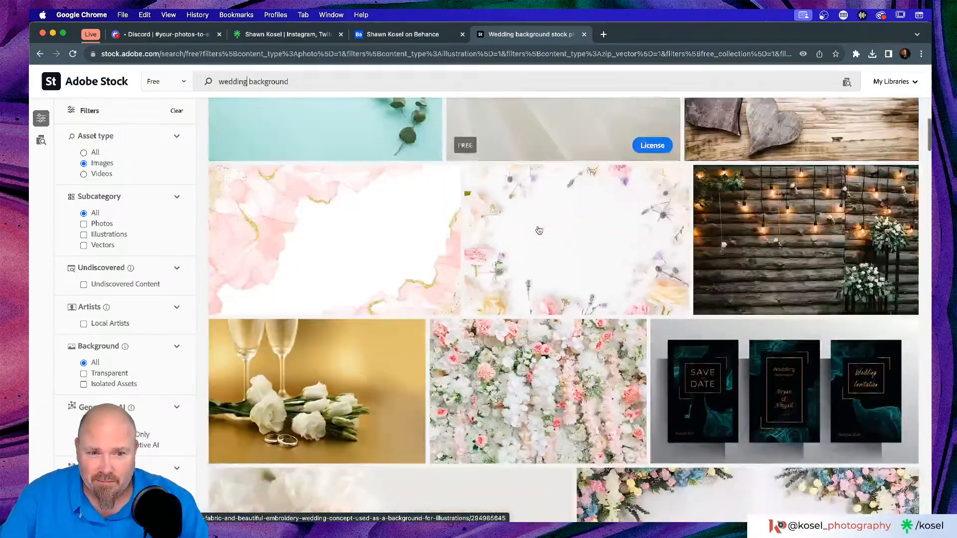
scroll(539, 230, "down", 1)
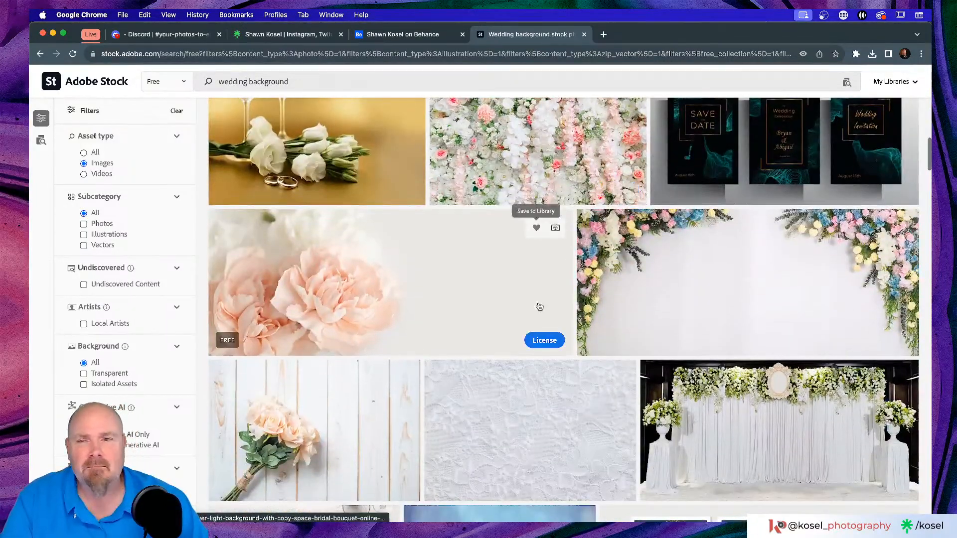
key("super+Tab")
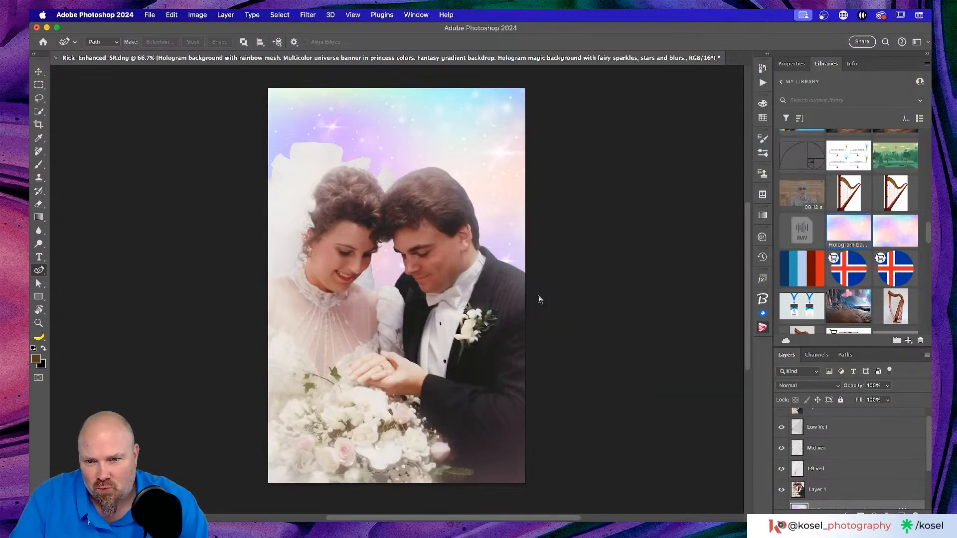
key("super+Tab")
key("super+Tab")
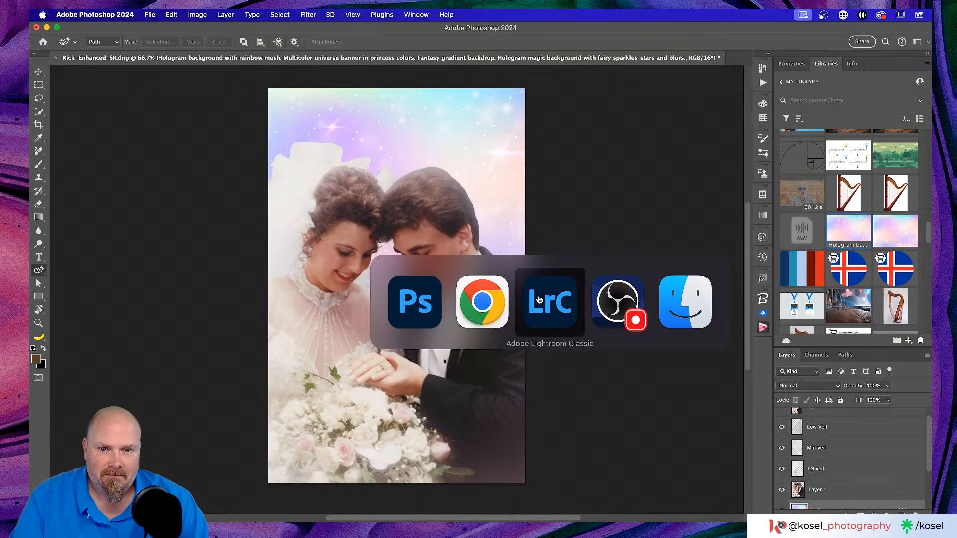
key("super+Tab")
key("super+Tab")
key("super+Tab")
key("super+Tab")
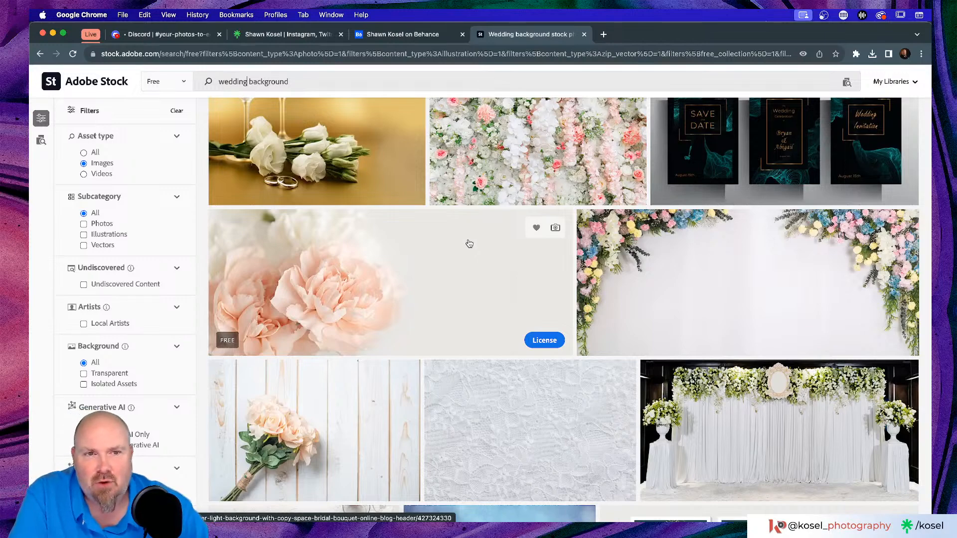
Examine the further free wedding background results for a backdrop that suits the couple's portrait.
scroll(467, 244, "down", 4)
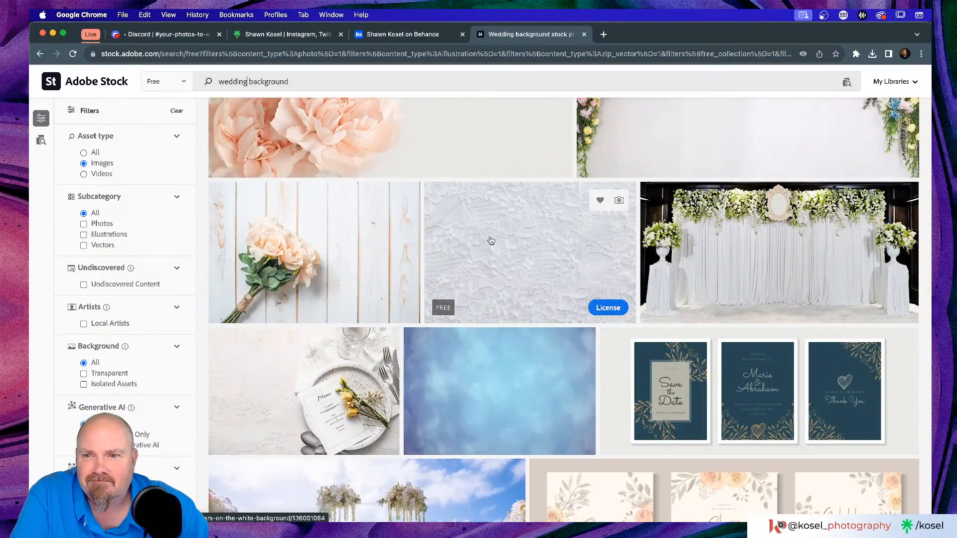
scroll(497, 239, "down", 2)
scroll(497, 240, "down", 2)
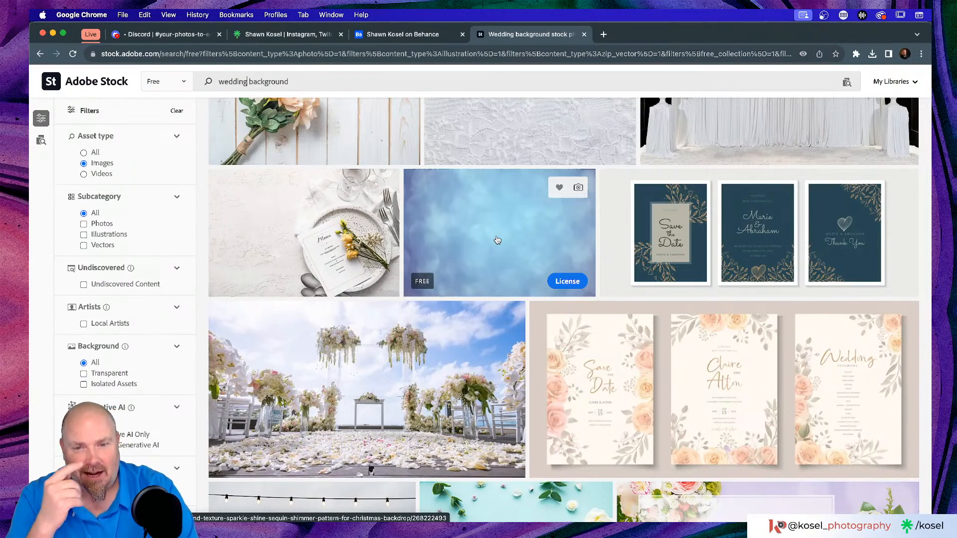
scroll(496, 240, "down", 5)
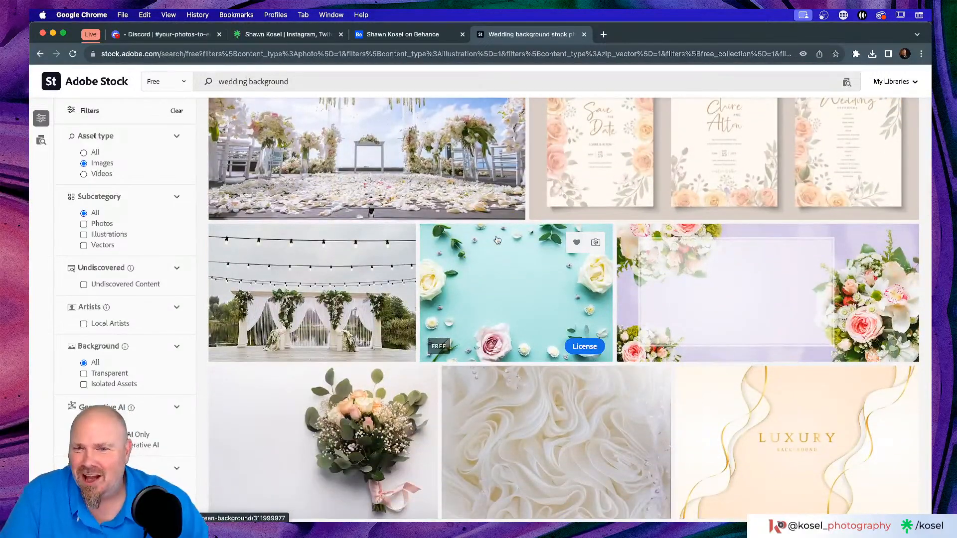
scroll(497, 240, "down", 3)
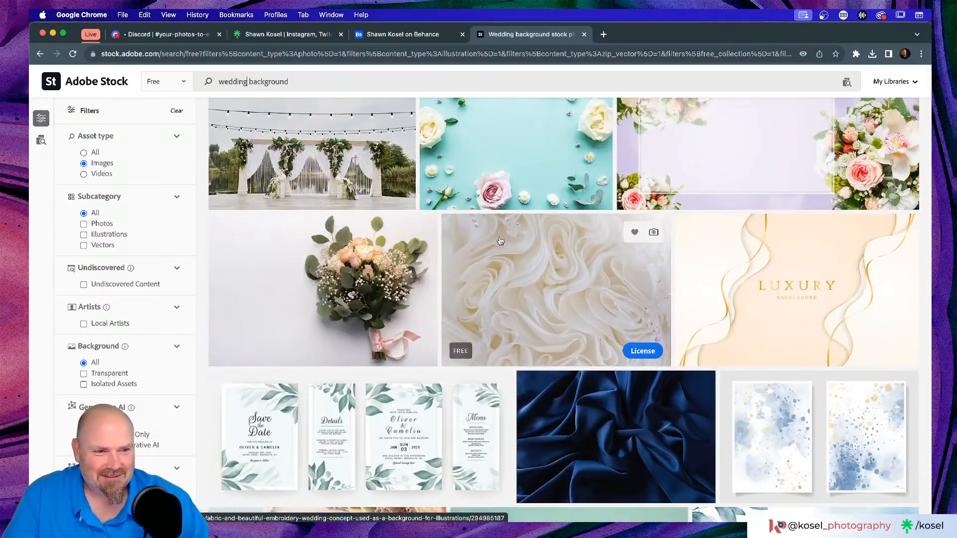
scroll(500, 241, "down", 3)
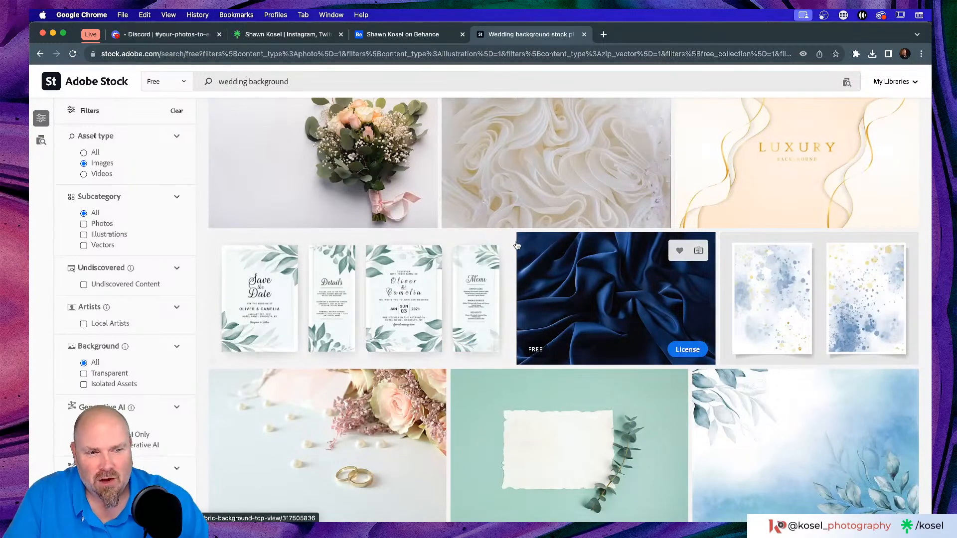
scroll(517, 244, "down", 4)
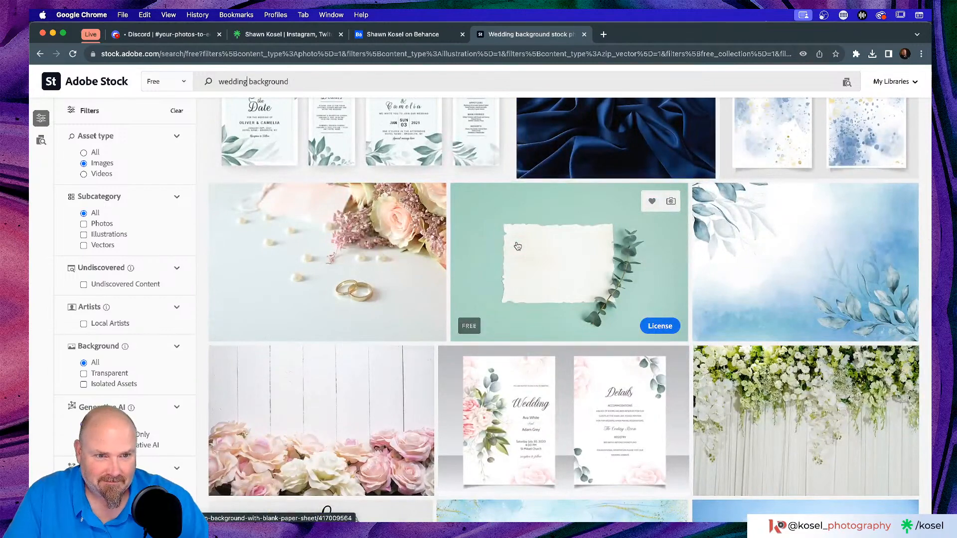
scroll(517, 244, "down", 3)
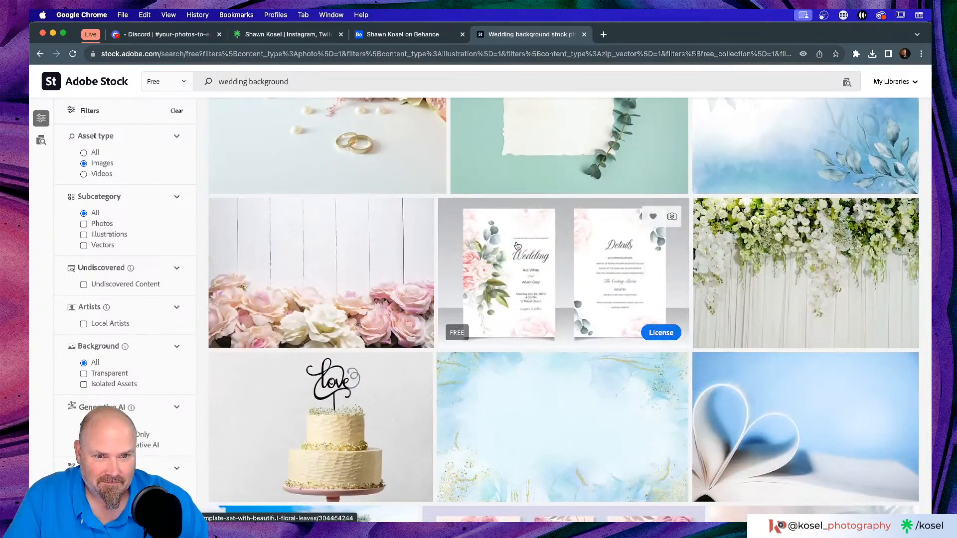
scroll(517, 244, "down", 4)
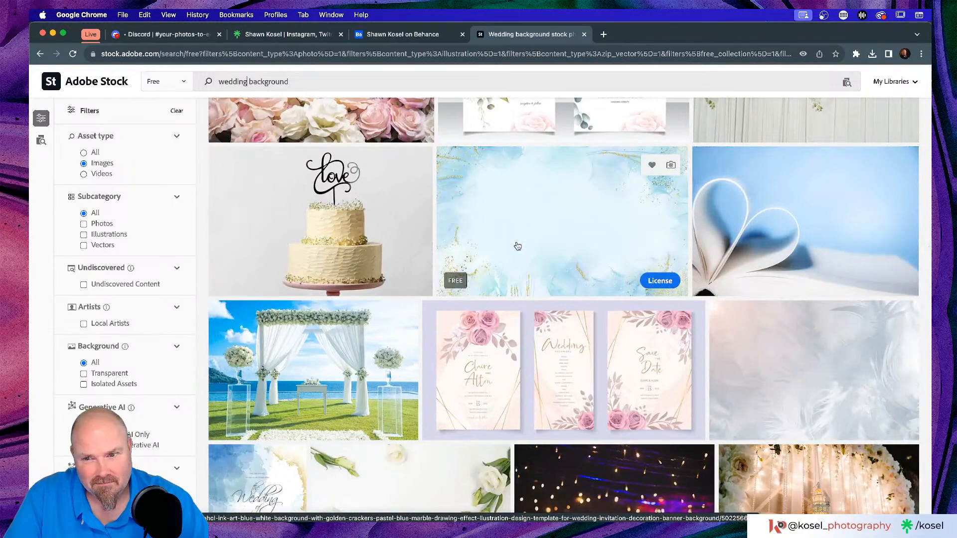
scroll(517, 246, "down", 3)
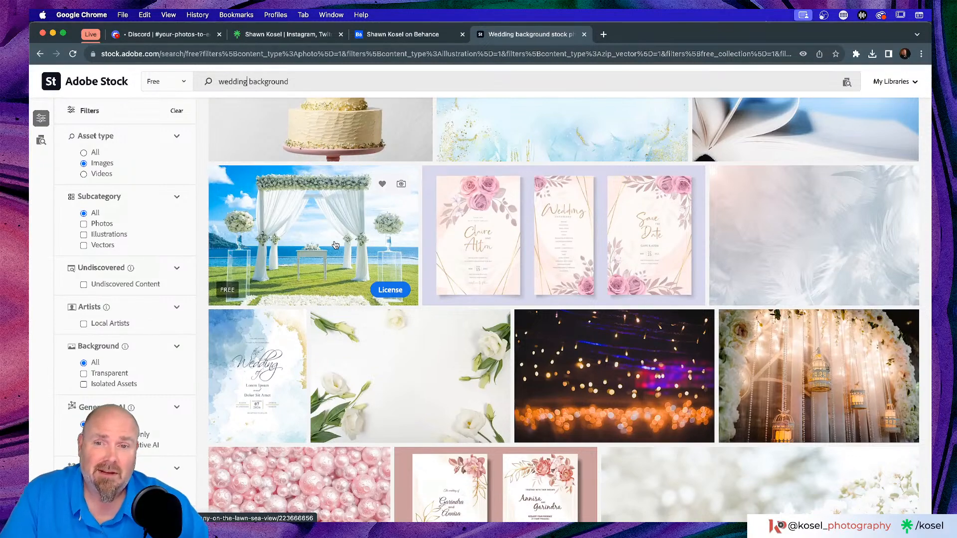
scroll(335, 244, "down", 1)
scroll(335, 245, "down", 8)
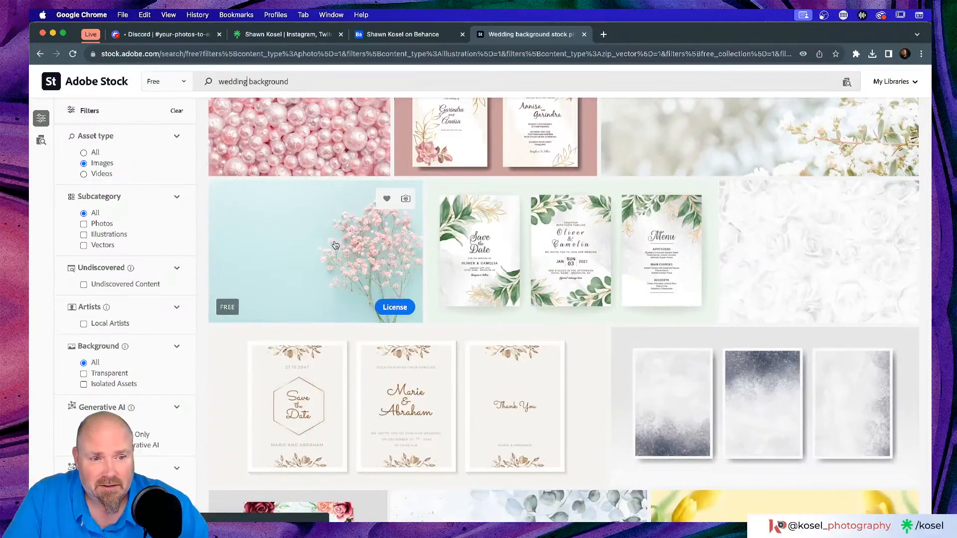
scroll(335, 245, "down", 4)
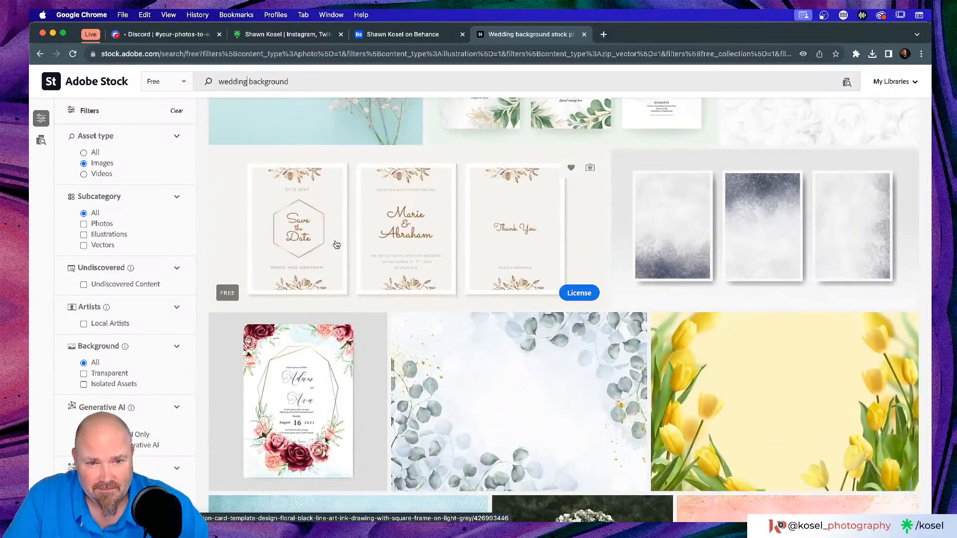
scroll(336, 244, "down", 2)
scroll(336, 244, "down", 2)
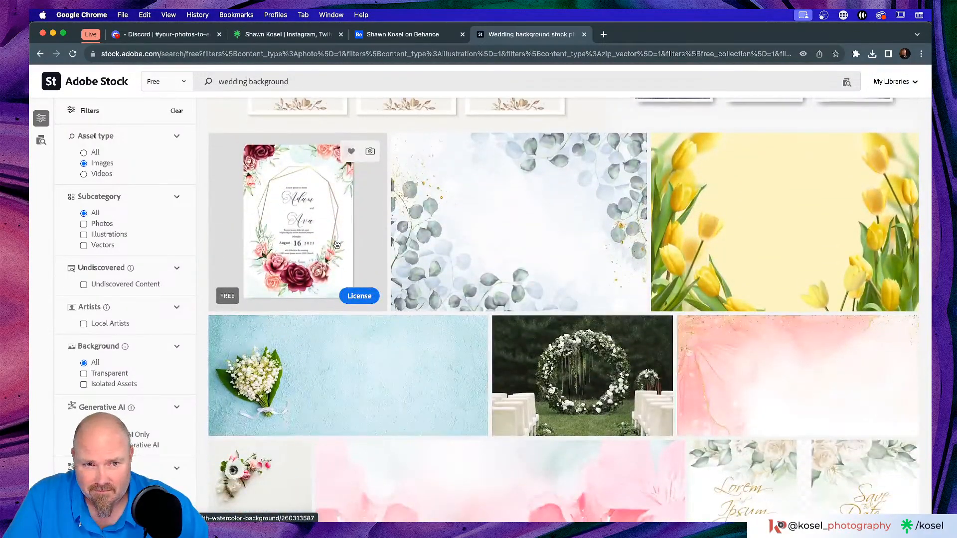
scroll(337, 244, "down", 5)
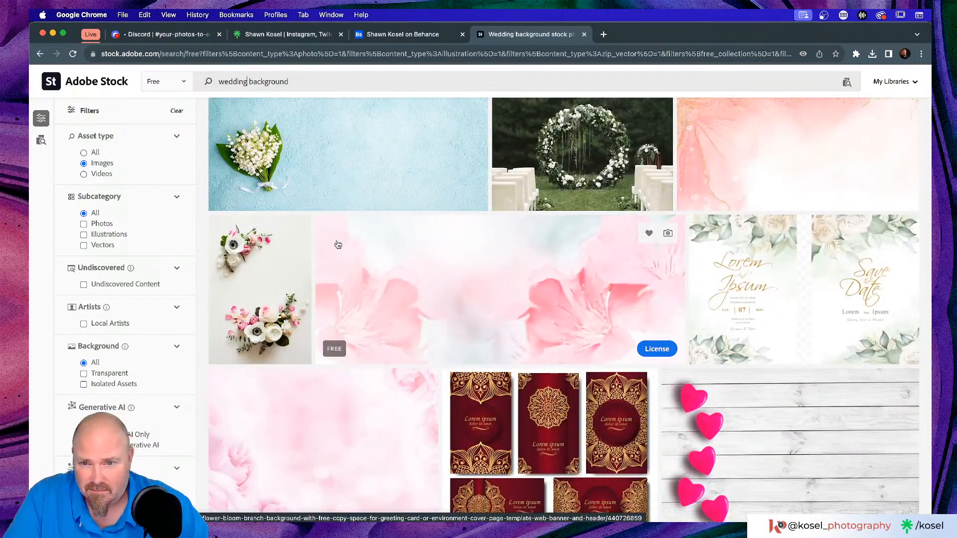
scroll(338, 244, "down", 5)
scroll(338, 245, "down", 6)
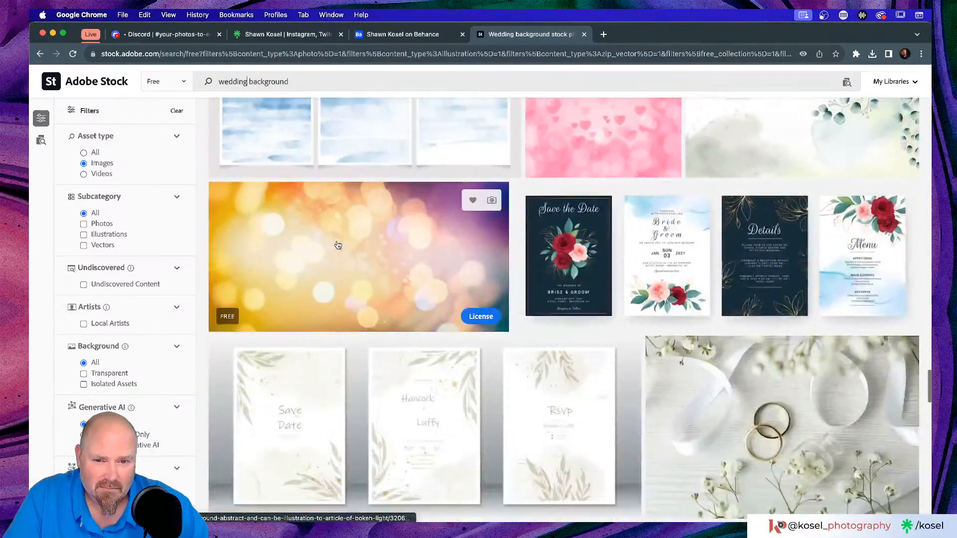
scroll(338, 244, "down", 4)
License the free image of a wall of hanging white and pink flowers from the wedding background results.
scroll(338, 244, "up", 20)
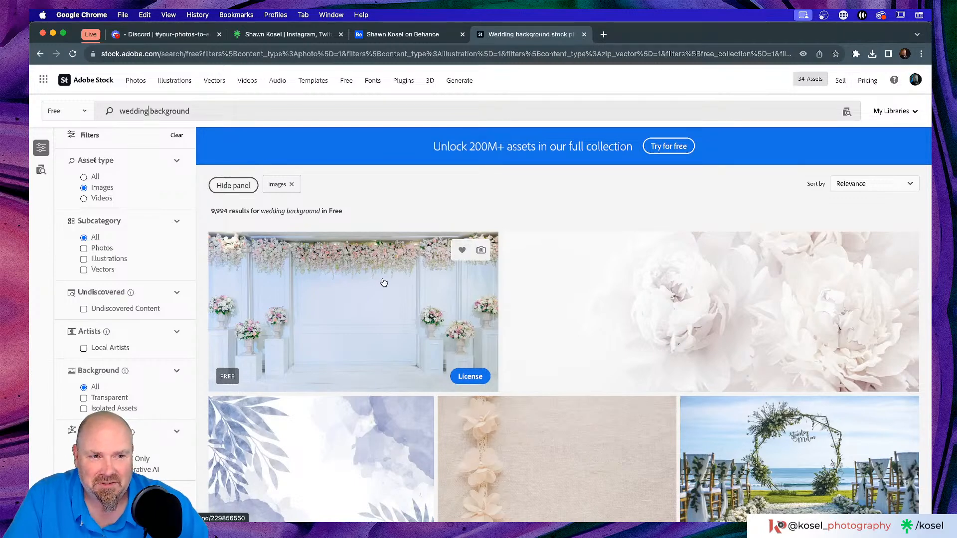
scroll(383, 283, "down", 1)
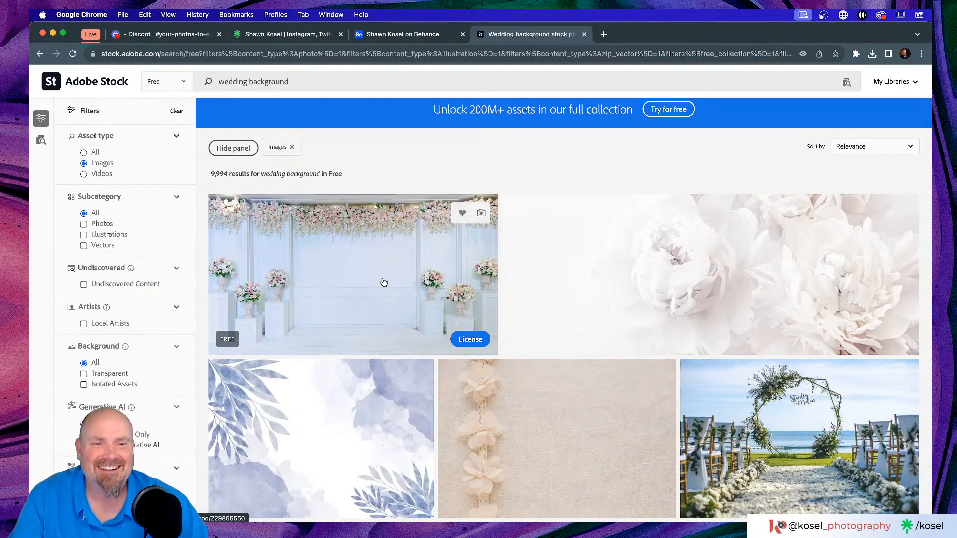
scroll(383, 282, "down", 3)
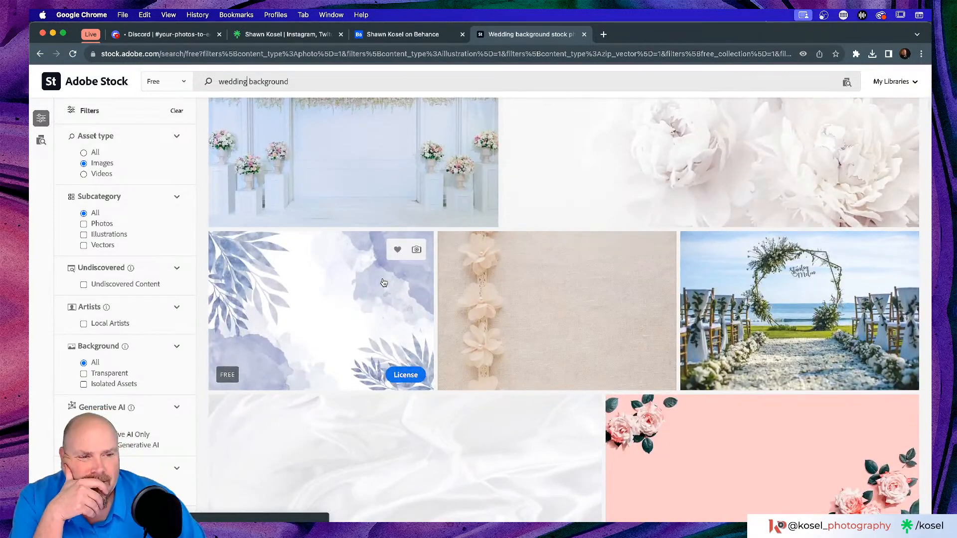
scroll(383, 283, "down", 2)
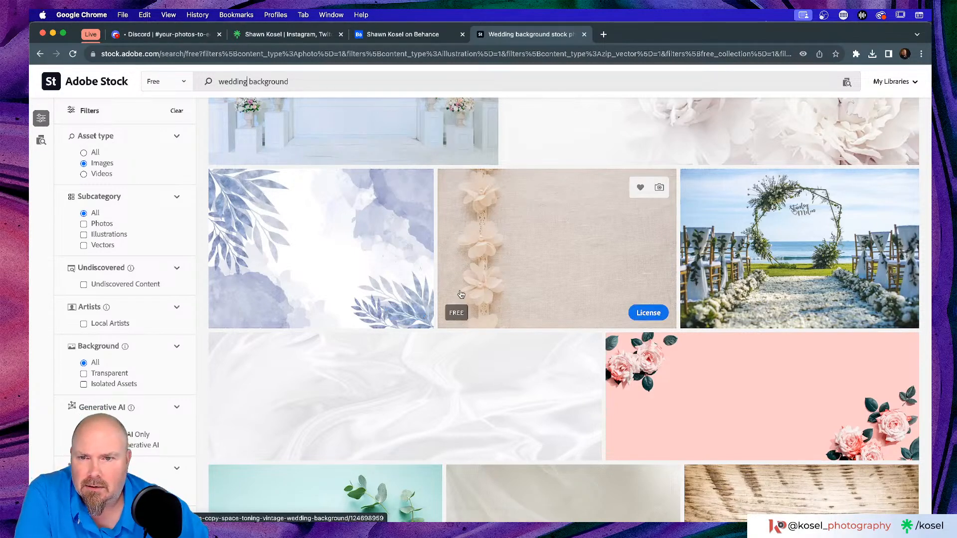
scroll(461, 294, "down", 2)
scroll(464, 294, "down", 3)
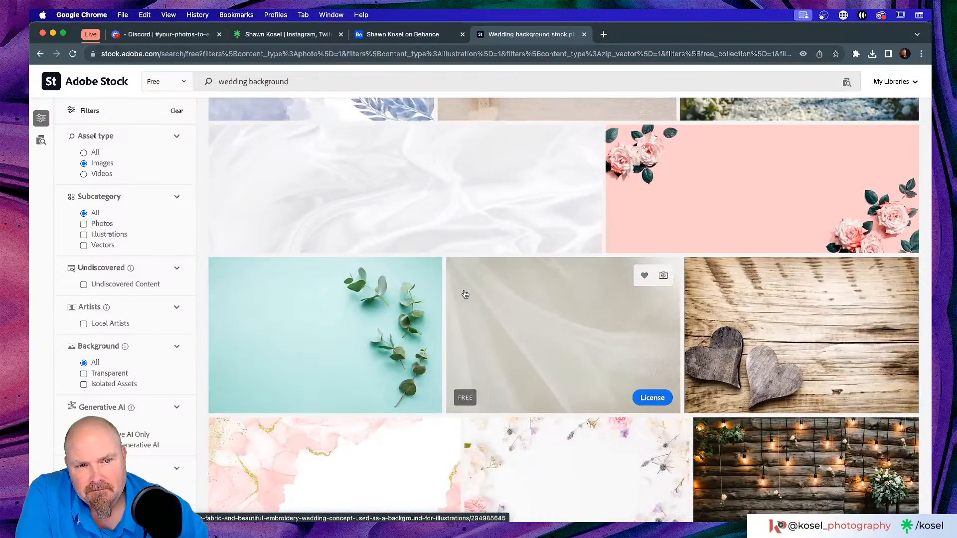
scroll(464, 294, "down", 6)
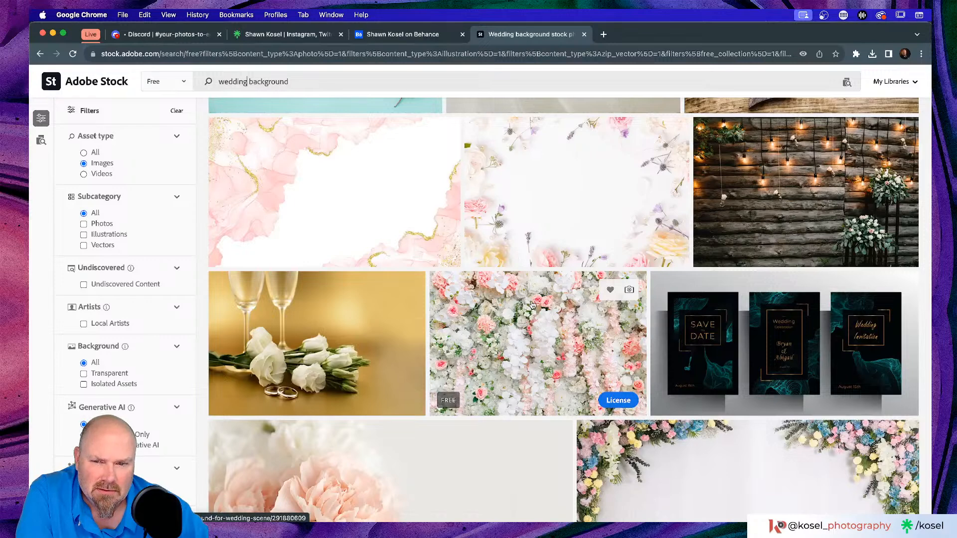
scroll(531, 304, "down", 1)
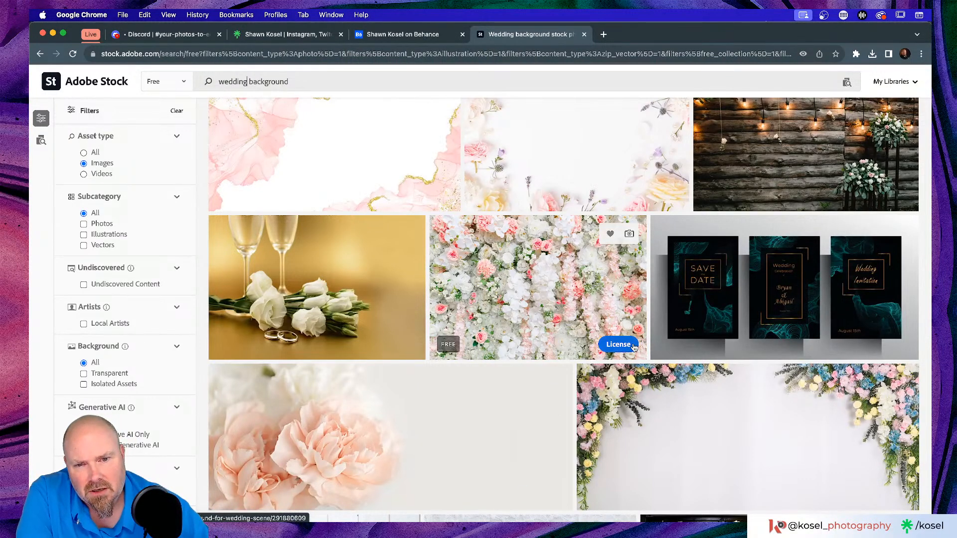
left_click(616, 347)
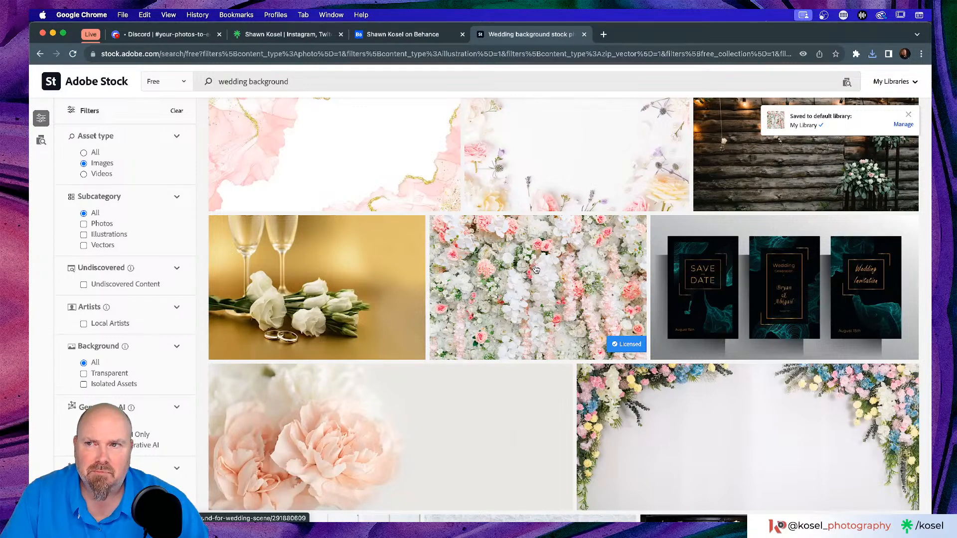
Switch to Photoshop, show the hologram layer's properties and enlarge the layer list to fit the whole stack.
key("super+Tab")
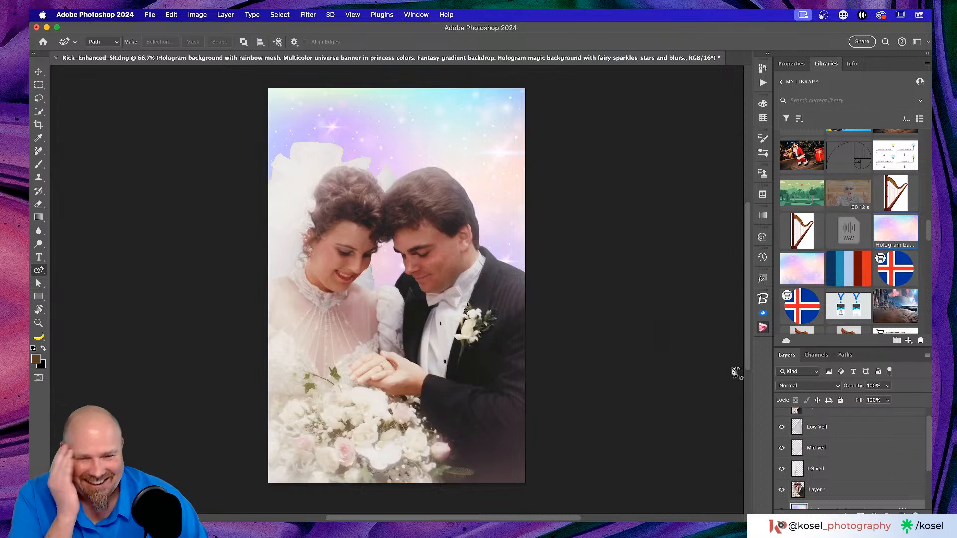
scroll(837, 405, "down", 3)
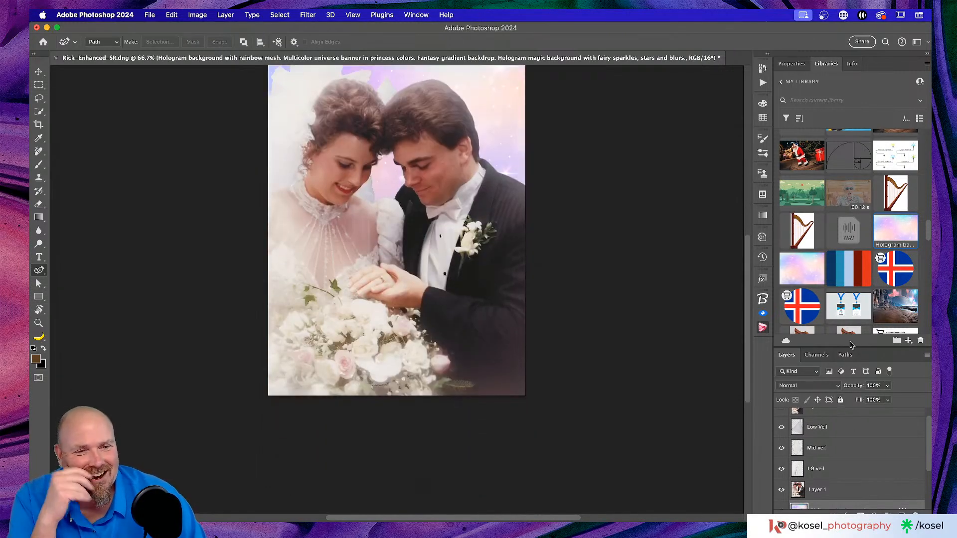
left_click_drag(849, 348, 849, 324)
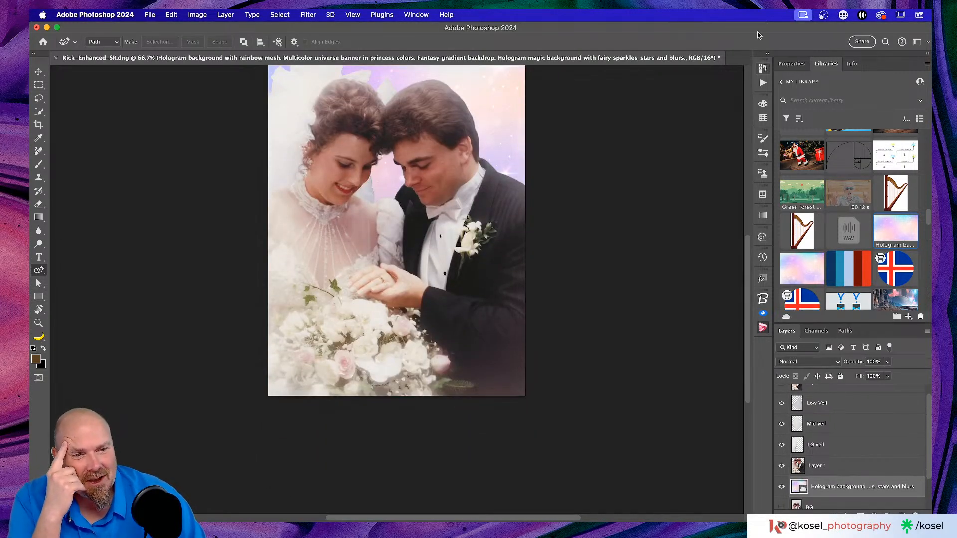
left_click(788, 64)
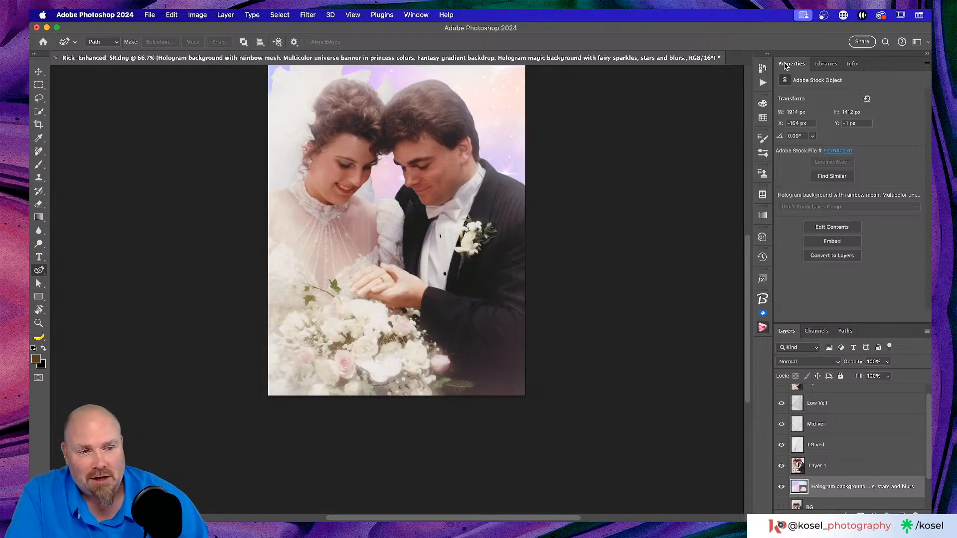
scroll(592, 231, "up", 5)
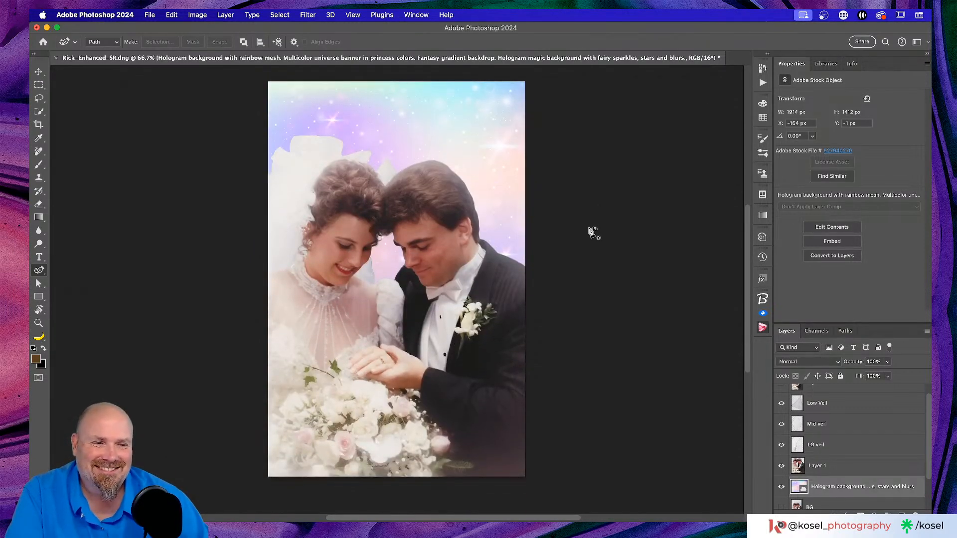
left_click_drag(861, 323, 861, 248)
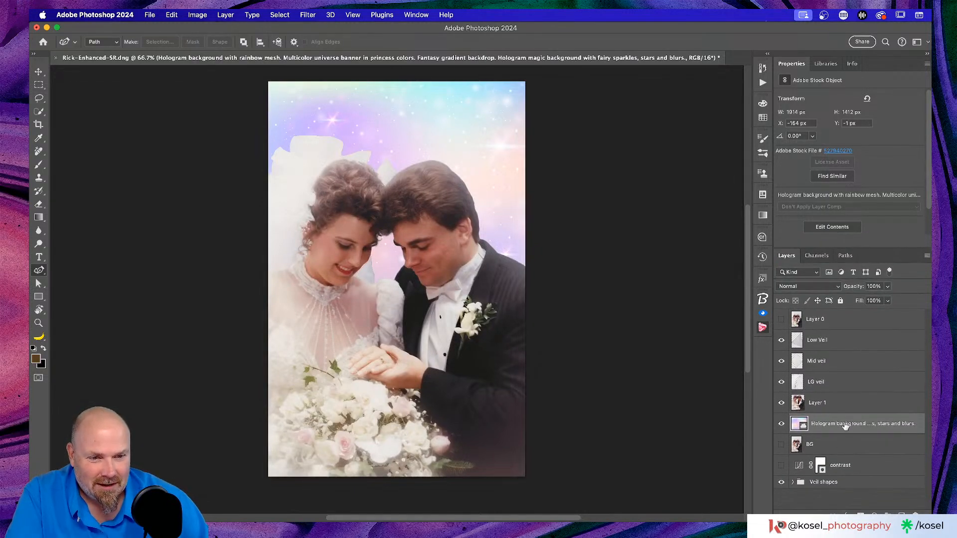
Rename the hologram background layer as "80s BG".
double_click(844, 423)
type("80s BG")
key("Return")
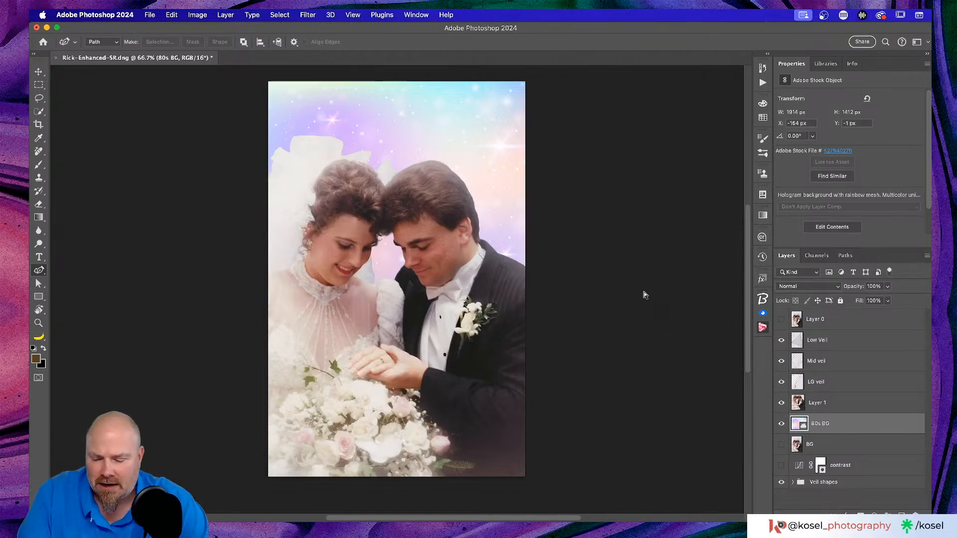
Switch to Chrome and examine the free wedding background results for another backdrop suited to the portrait.
key("super+Tab")
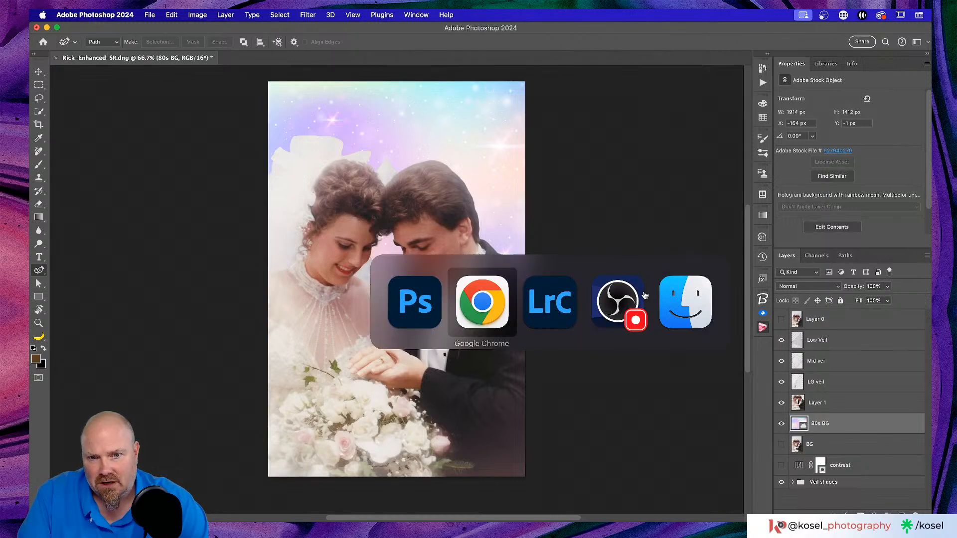
key("super+Tab")
key("super+Tab")
key("super+Tab")
key("super+Tab")
key("super+Tab")
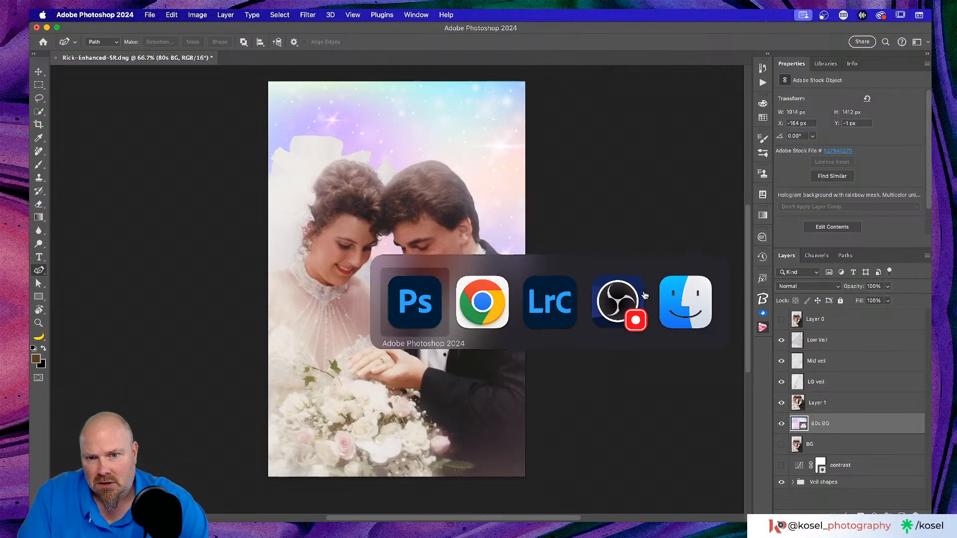
scroll(410, 305, "up", 2)
scroll(409, 306, "up", 10)
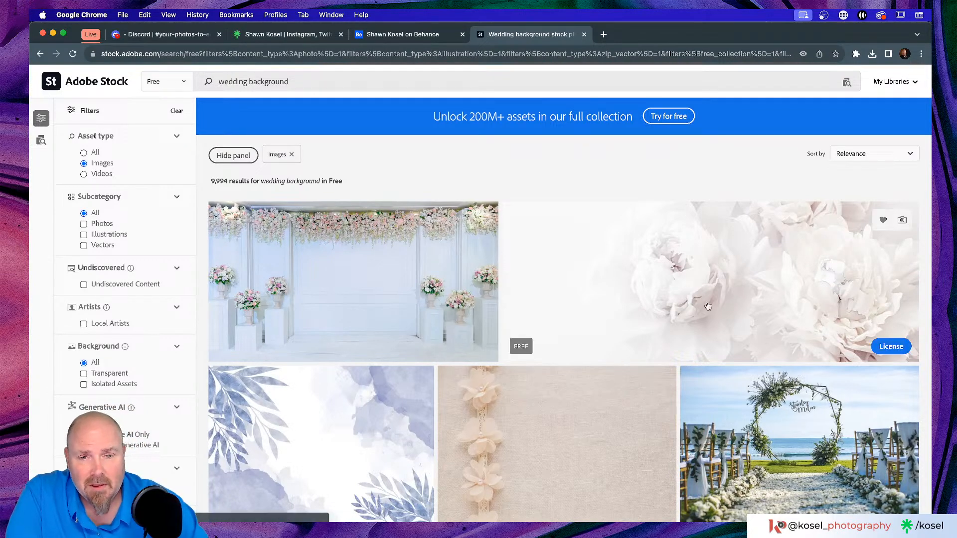
scroll(481, 302, "down", 3)
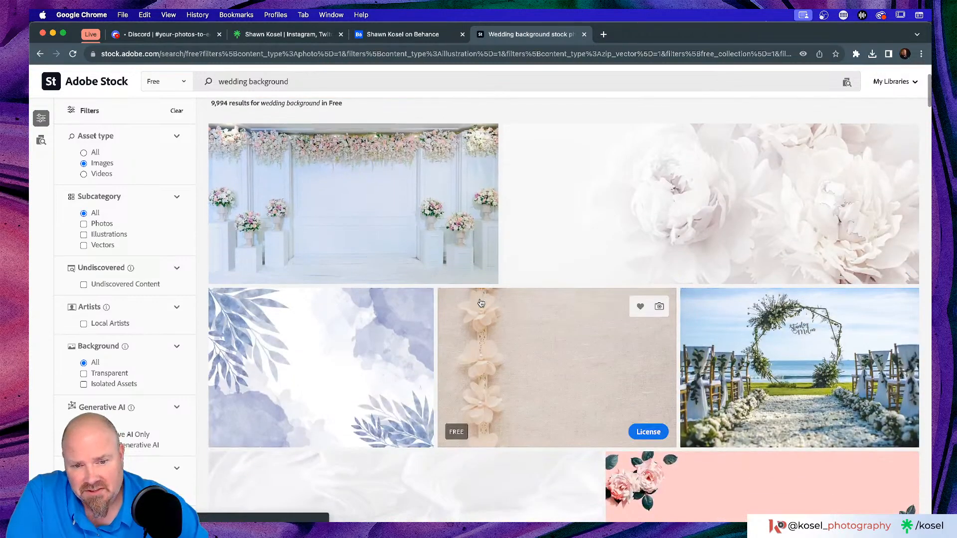
scroll(336, 251, "up", 3)
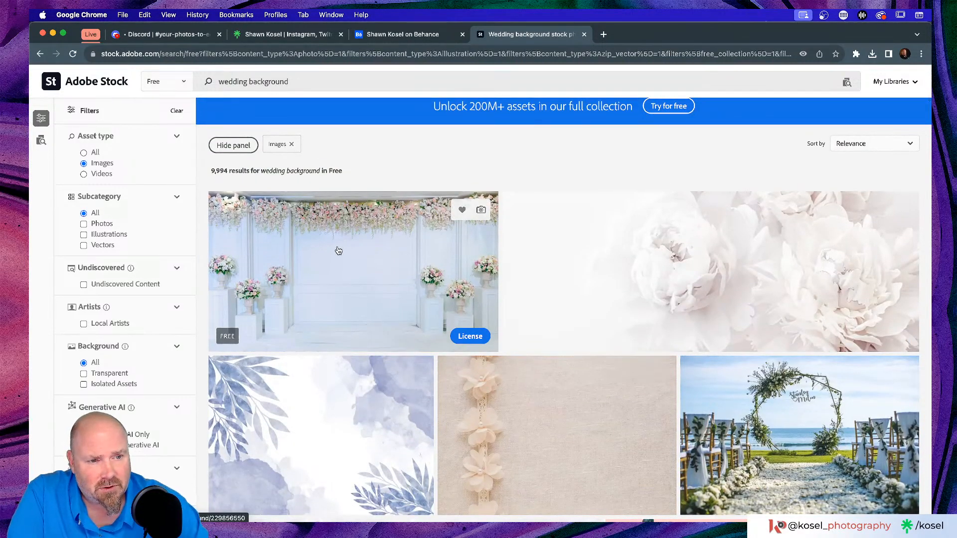
scroll(339, 250, "down", 8)
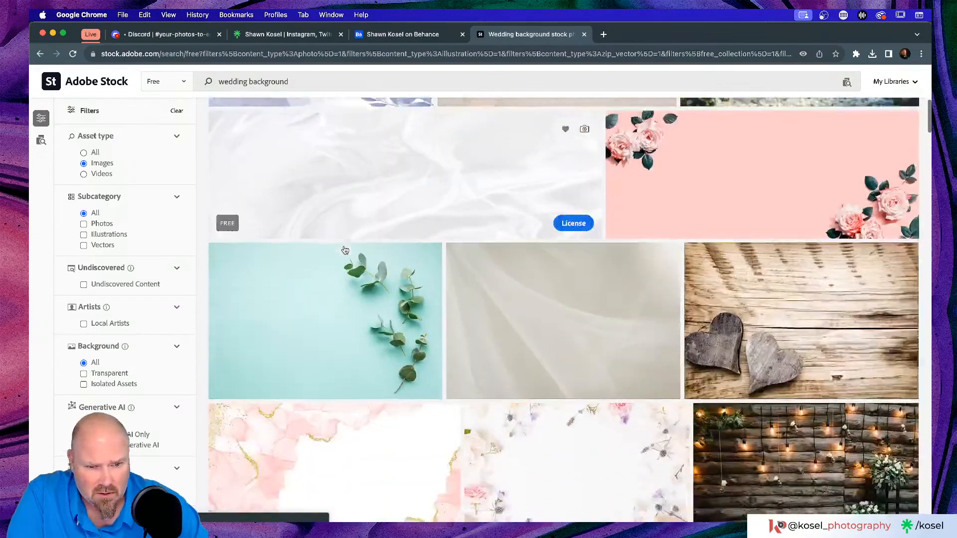
scroll(345, 251, "down", 10)
scroll(344, 250, "down", 2)
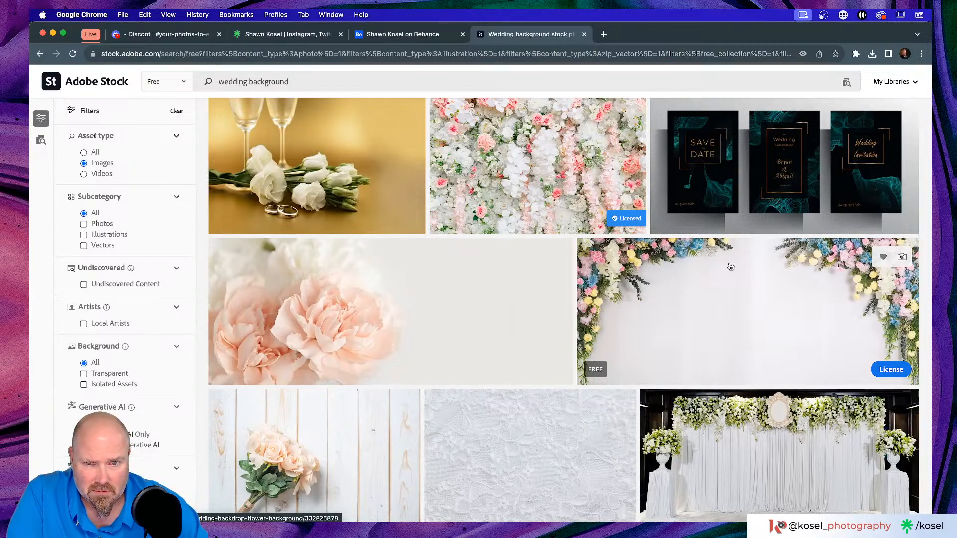
License the free "flower decoration on wedding backdrop, flower background" image with pastel flowers framing a plain white wall.
key("super+Tab")
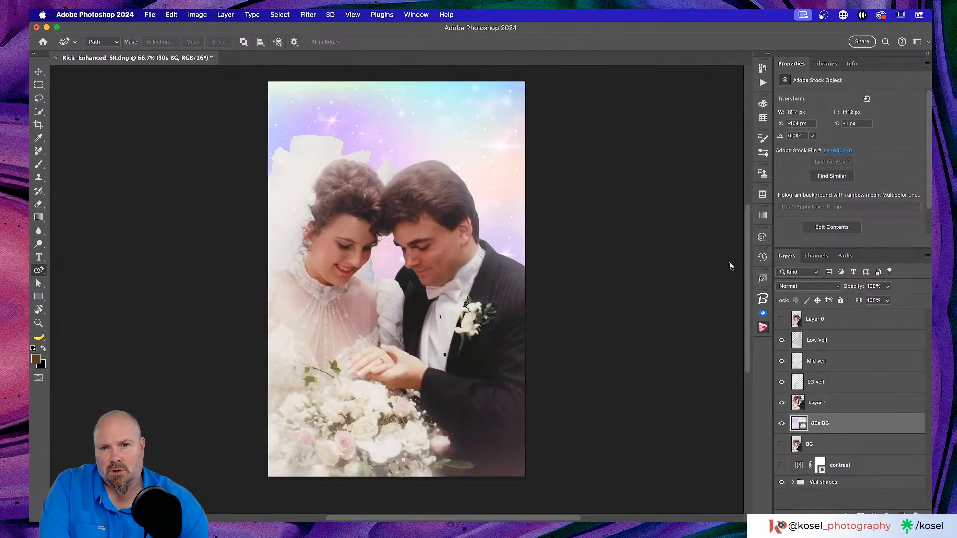
key("super+Tab")
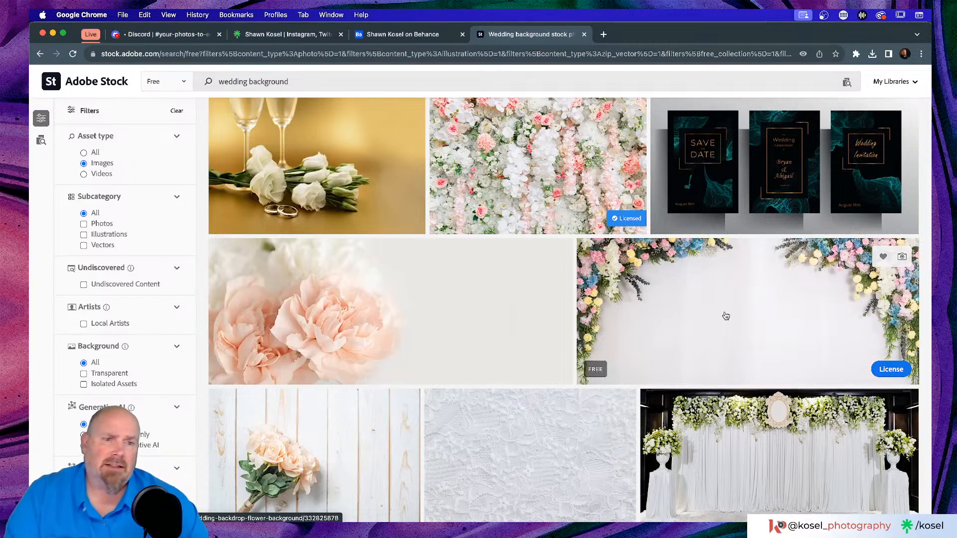
left_click(750, 299)
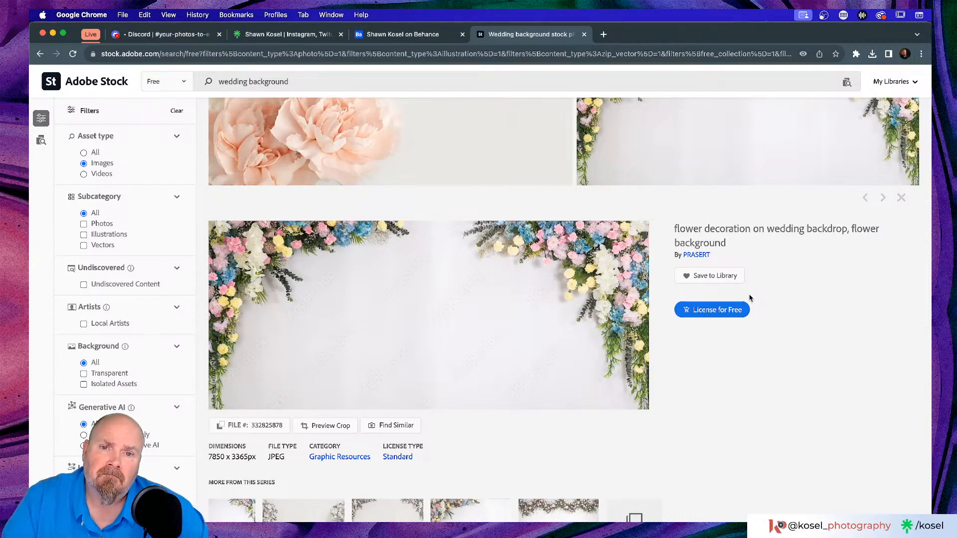
left_click(711, 314)
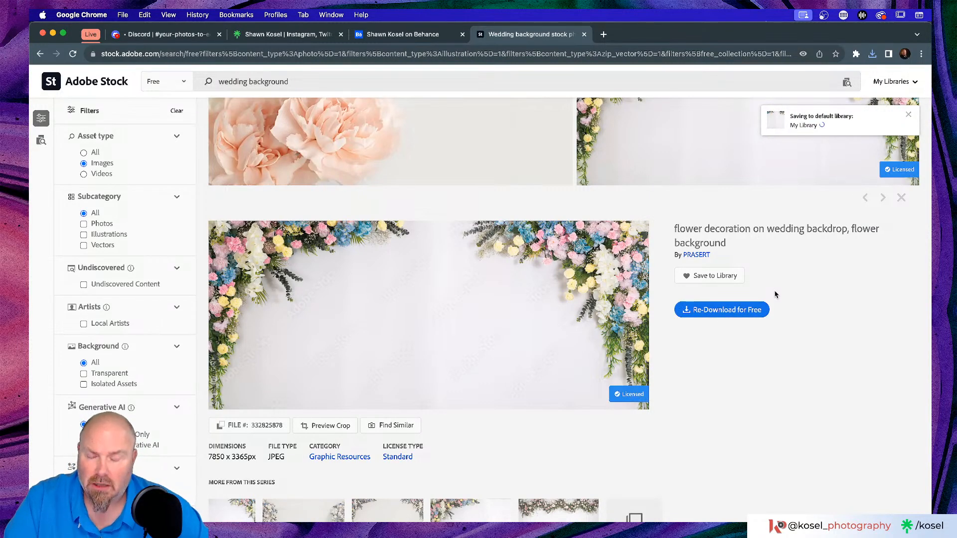
Switch to Photoshop, show the assets saved in My Library and enlarge the library list.
key("super+Tab")
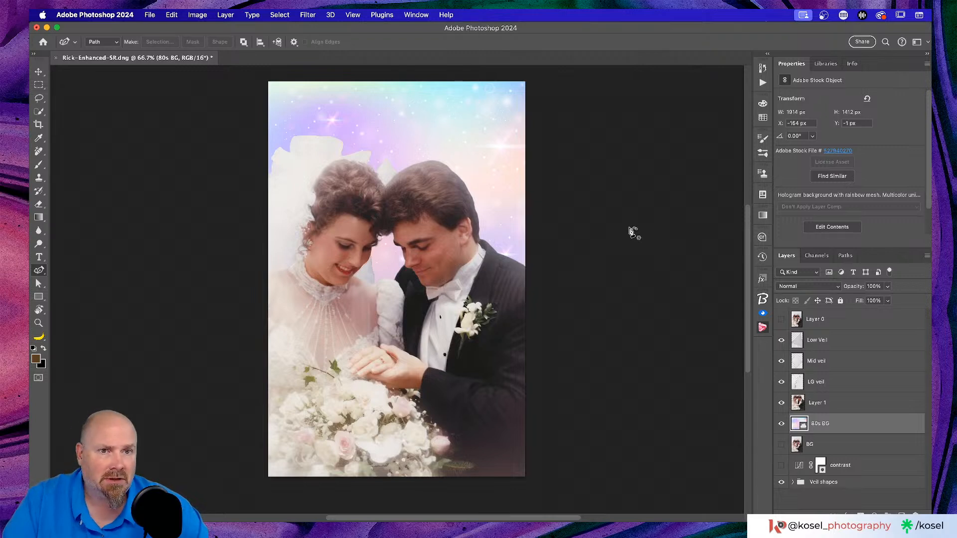
left_click(825, 64)
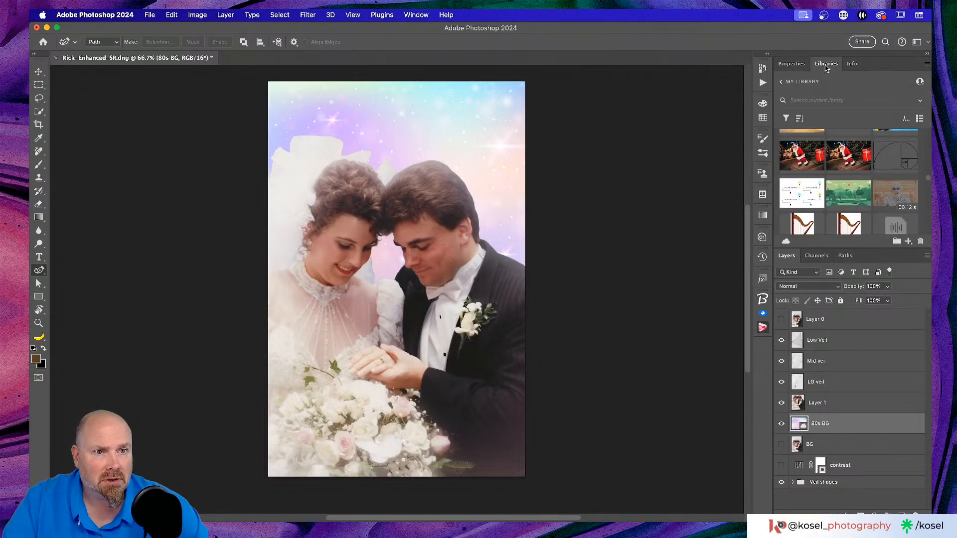
scroll(858, 184, "down", 10)
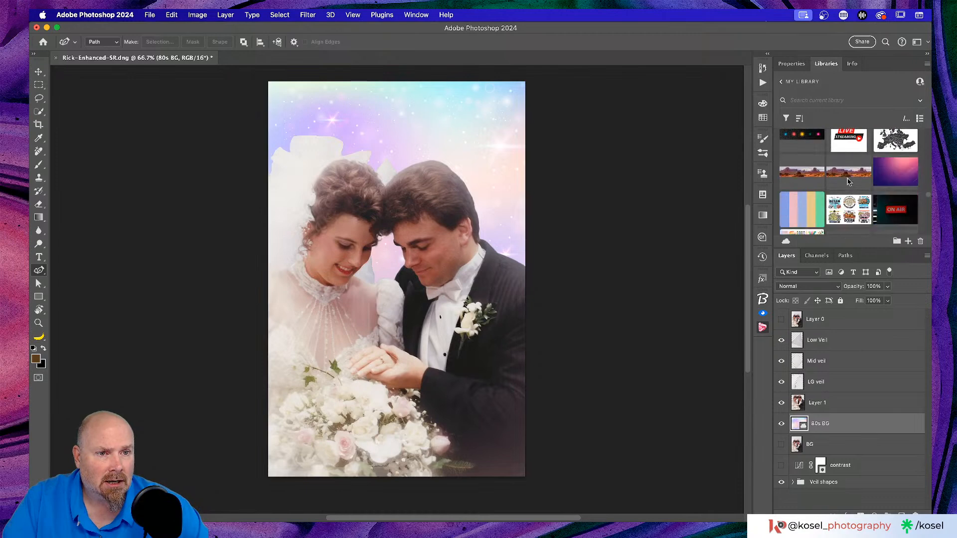
scroll(848, 183, "down", 10)
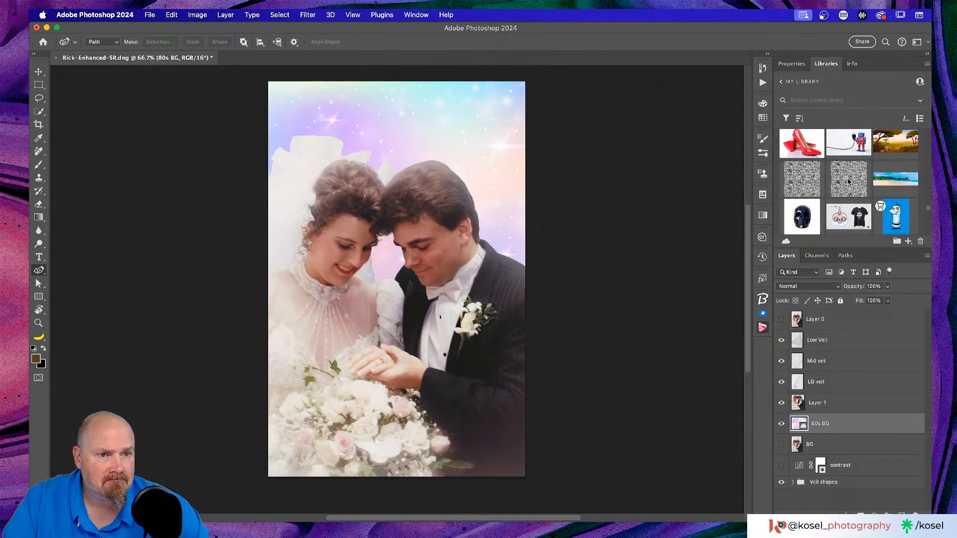
scroll(848, 181, "down", 3)
scroll(848, 181, "down", 8)
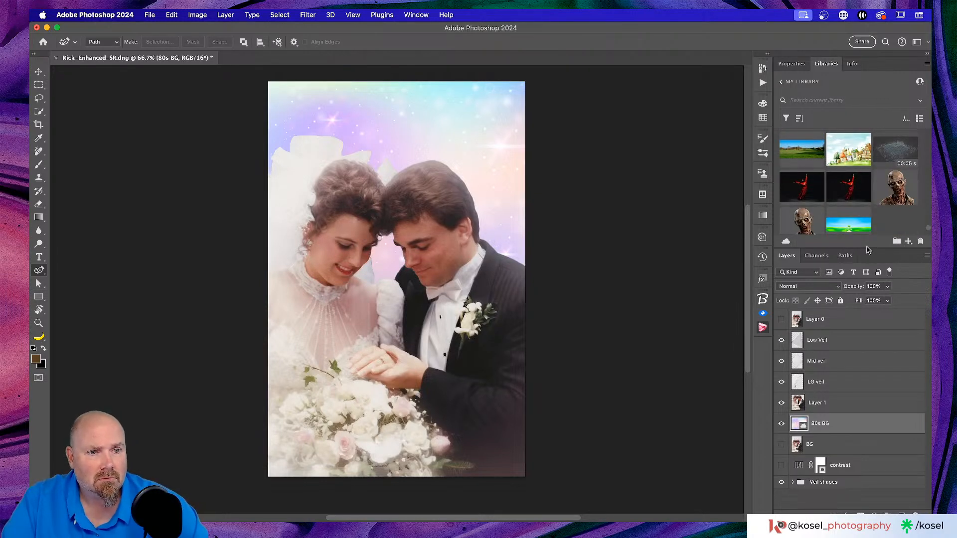
left_click_drag(865, 249, 866, 320)
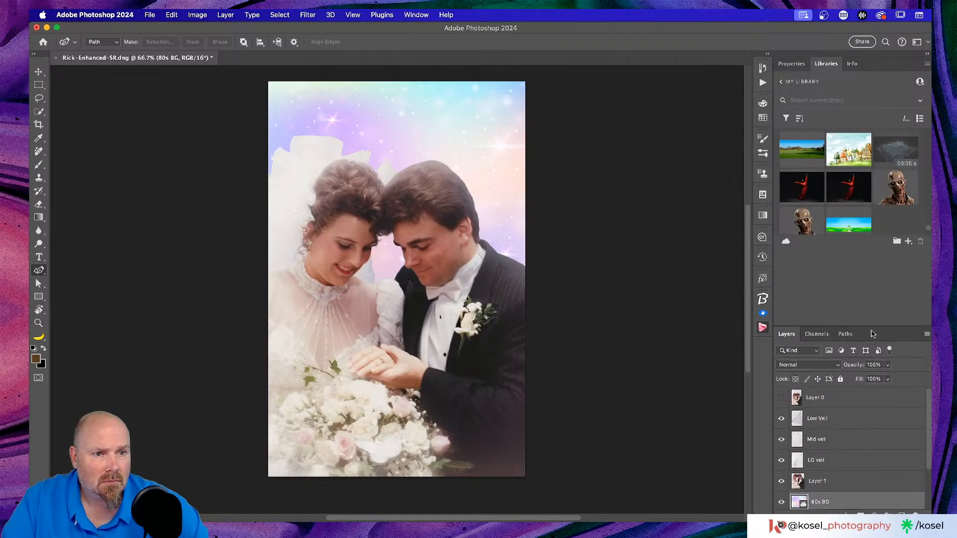
Place the library image "Beautiful flowers background for wedding scene" behind the couple, above the 80s BG layer, at about 21.66% scale.
scroll(850, 201, "up", 2)
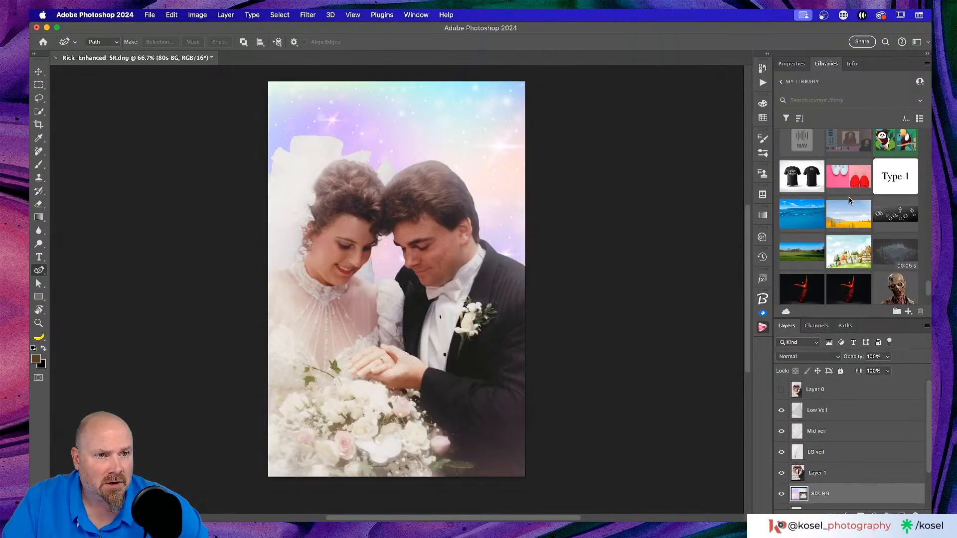
scroll(850, 201, "up", 3)
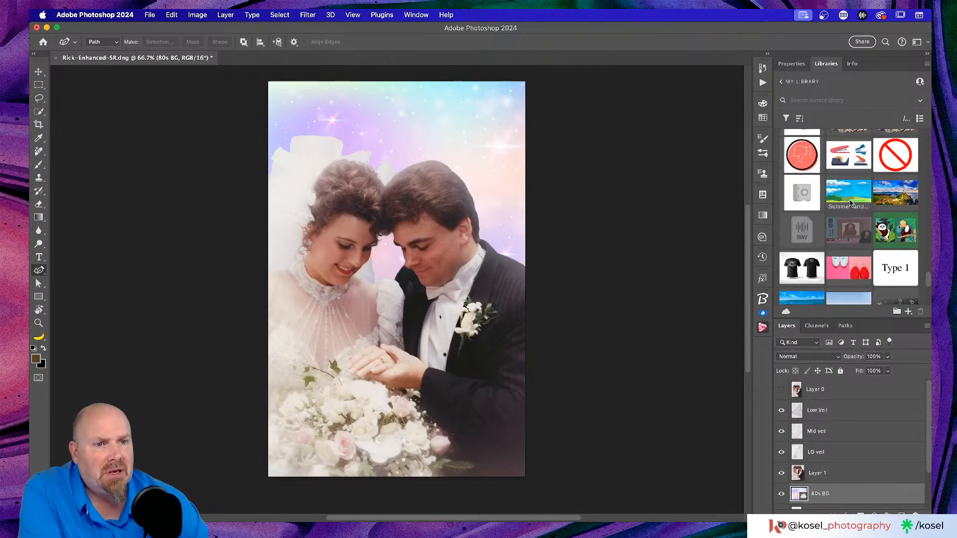
scroll(850, 204, "up", 3)
scroll(834, 220, "up", 5)
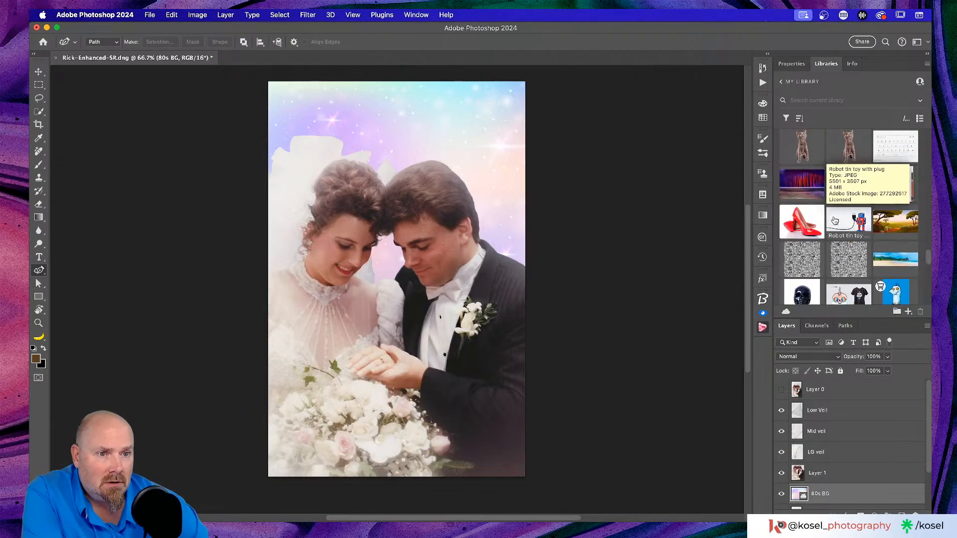
scroll(820, 167, "down", 8)
scroll(871, 232, "up", 2)
scroll(872, 232, "up", 6)
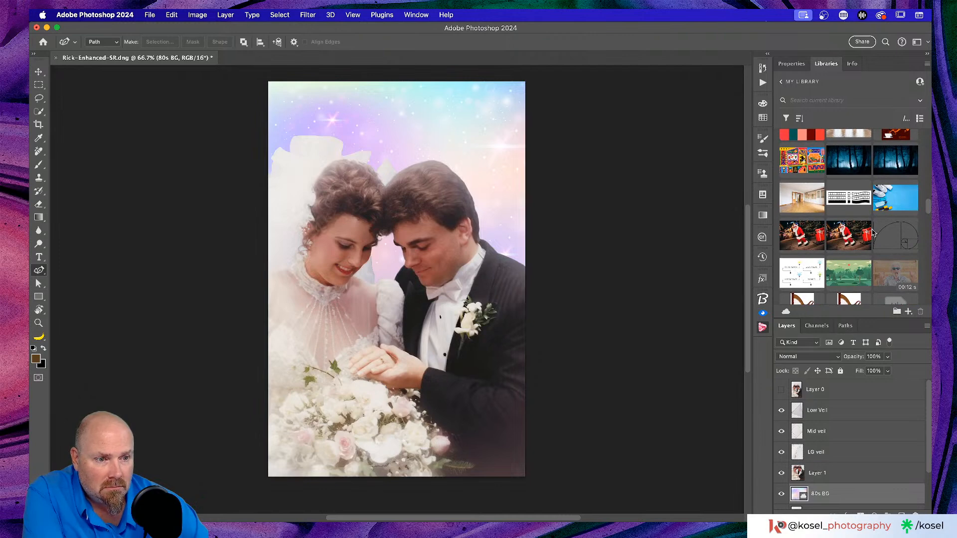
scroll(870, 233, "up", 8)
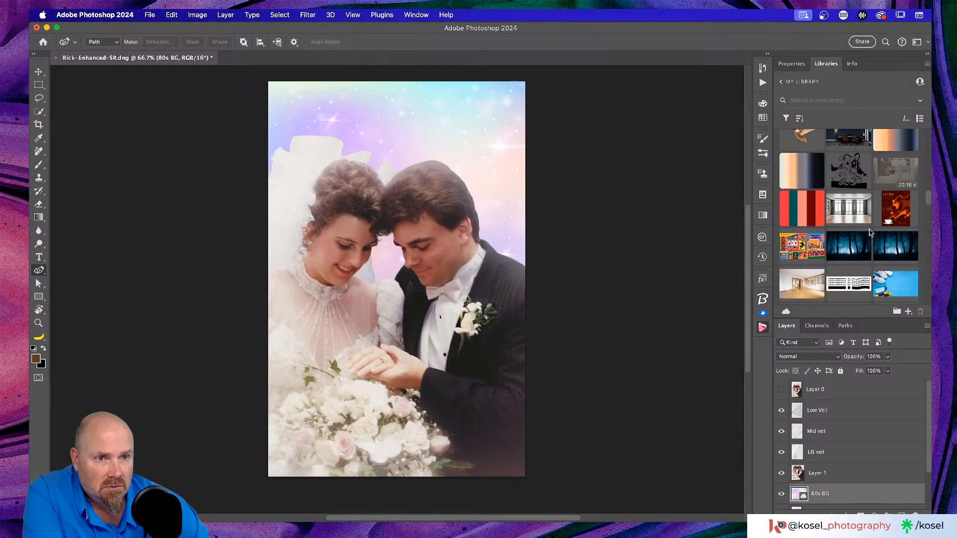
scroll(869, 233, "up", 5)
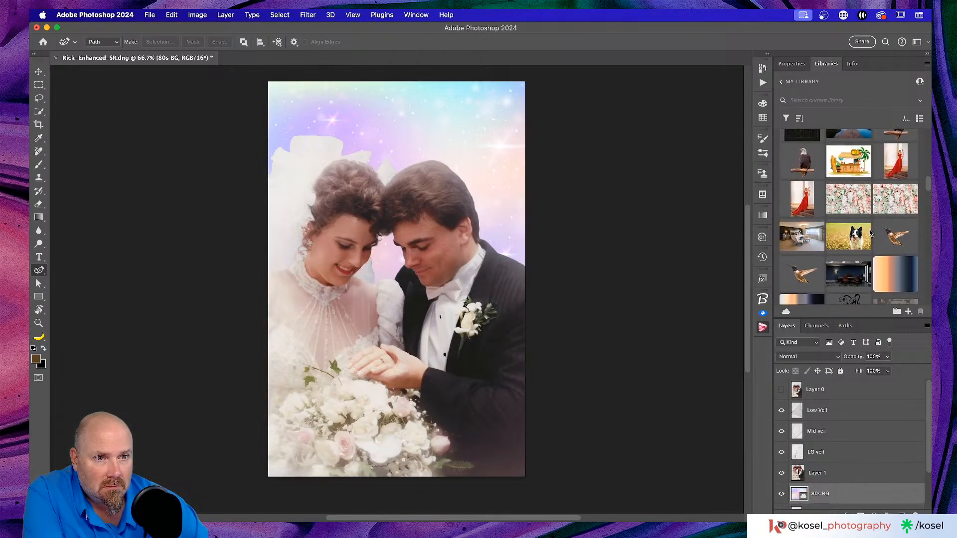
left_click_drag(848, 260, 404, 229)
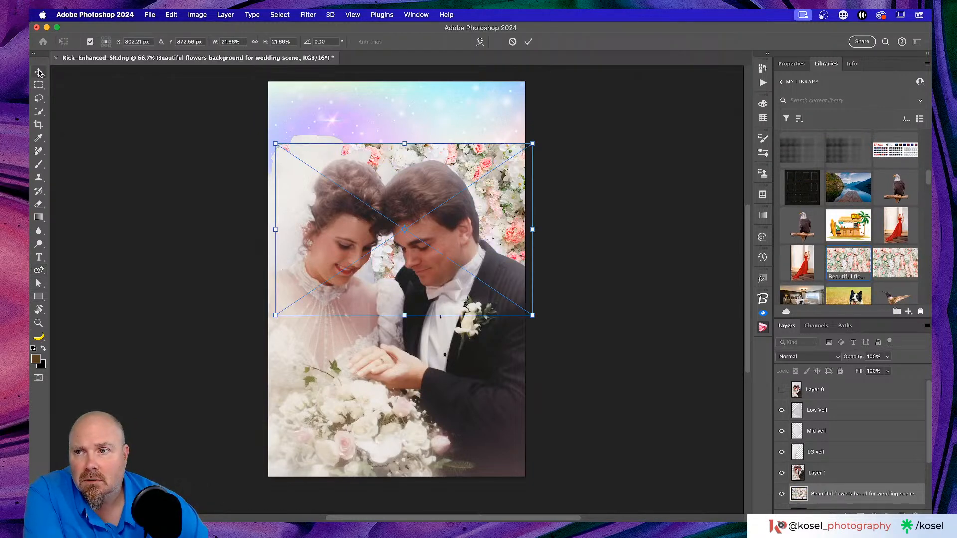
key("Return")
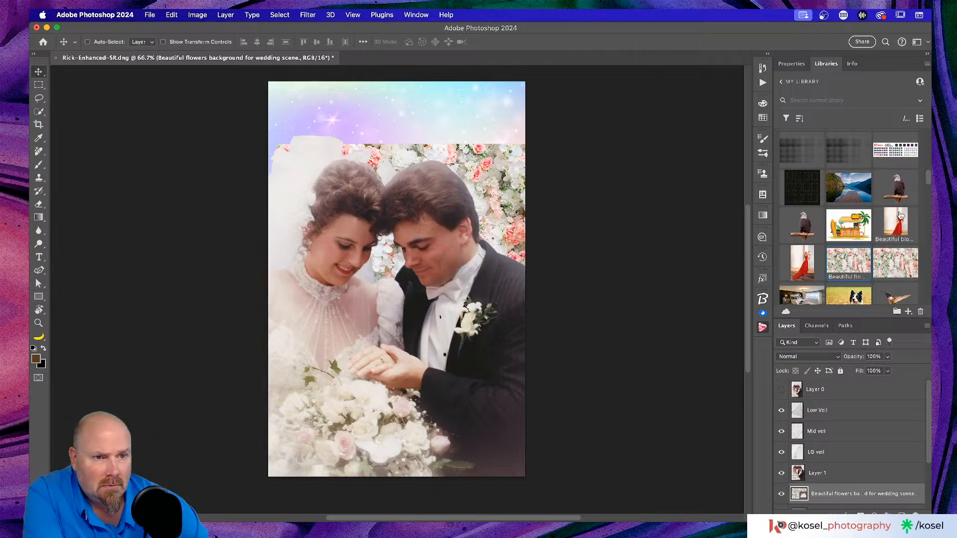
Look through the ungrouped assets in My Library for the licensed wedding backdrop with the flower decoration.
scroll(892, 219, "up", 6)
scroll(892, 219, "down", 5)
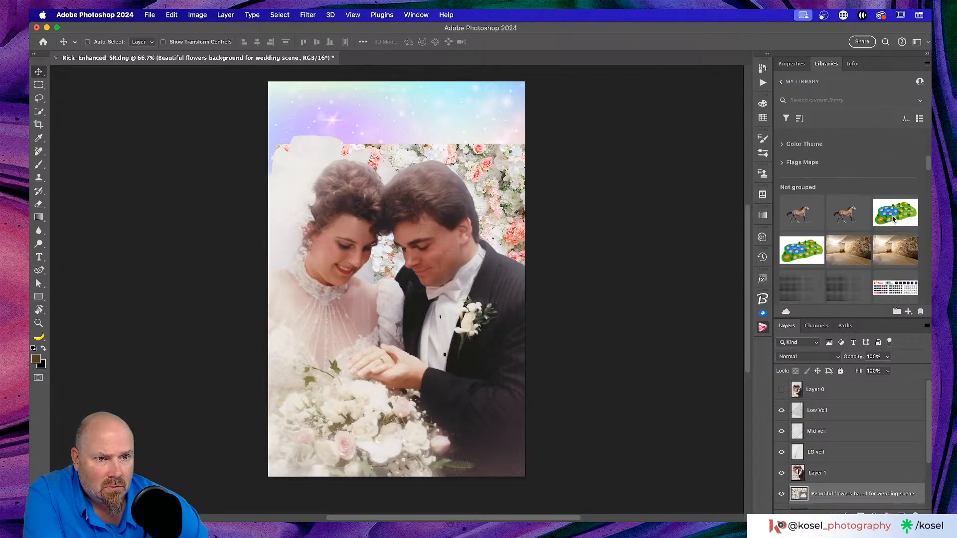
scroll(893, 219, "down", 2)
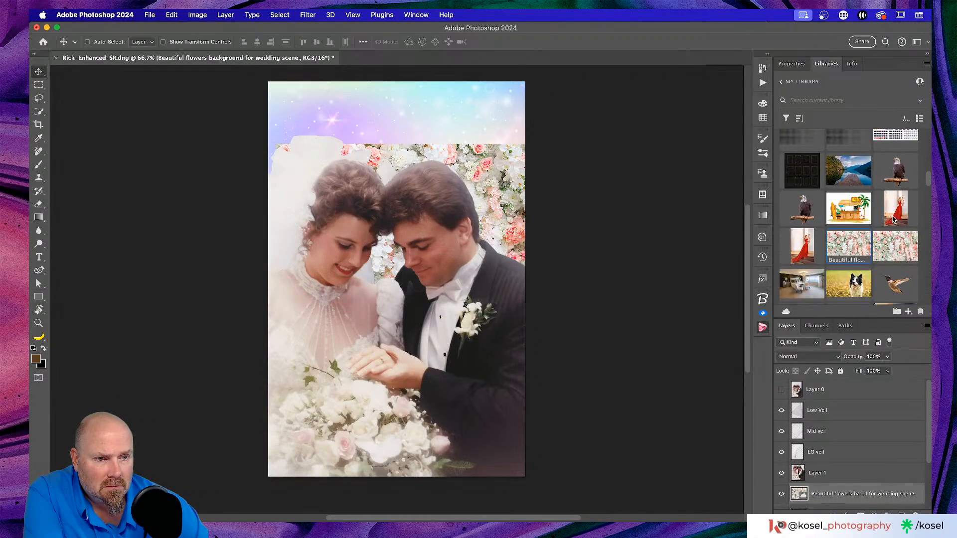
scroll(893, 219, "down", 4)
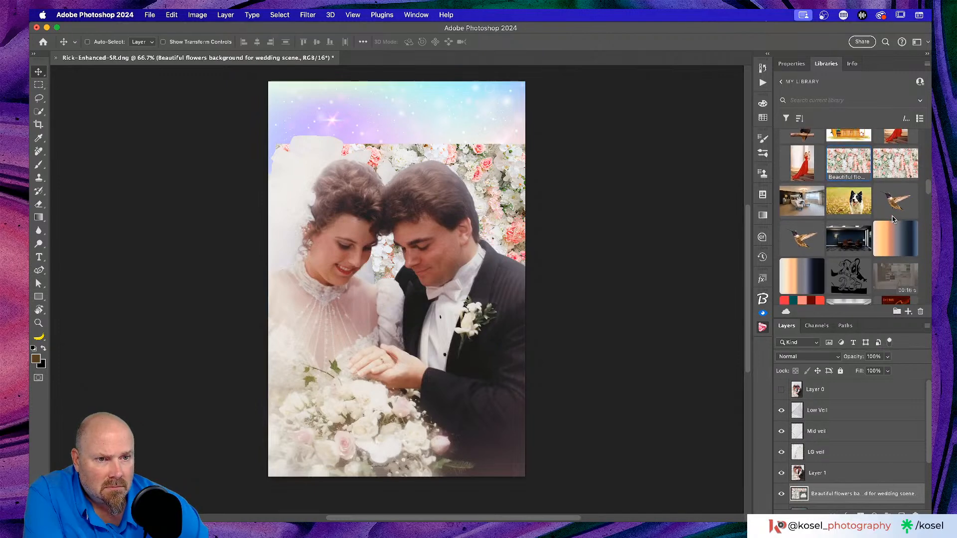
scroll(893, 220, "down", 1)
scroll(893, 220, "down", 5)
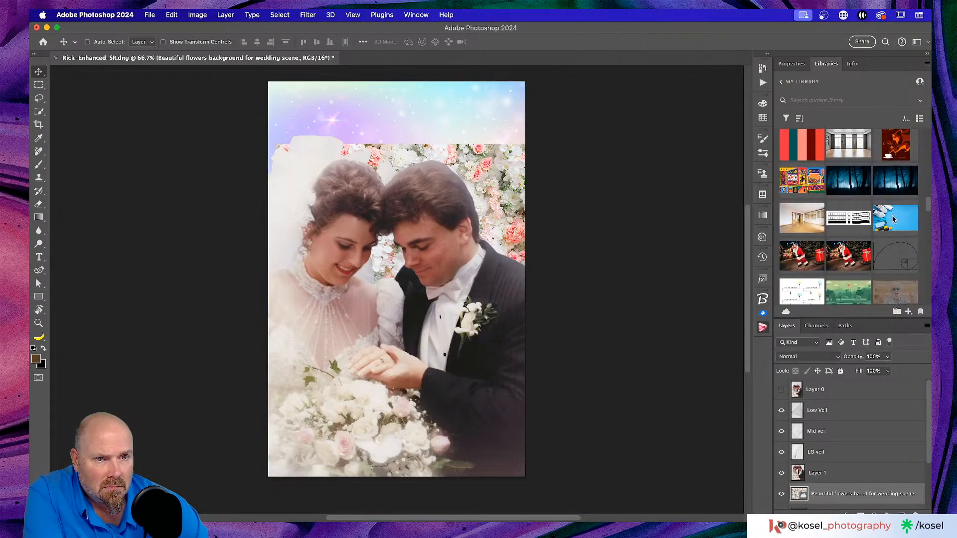
scroll(893, 219, "down", 6)
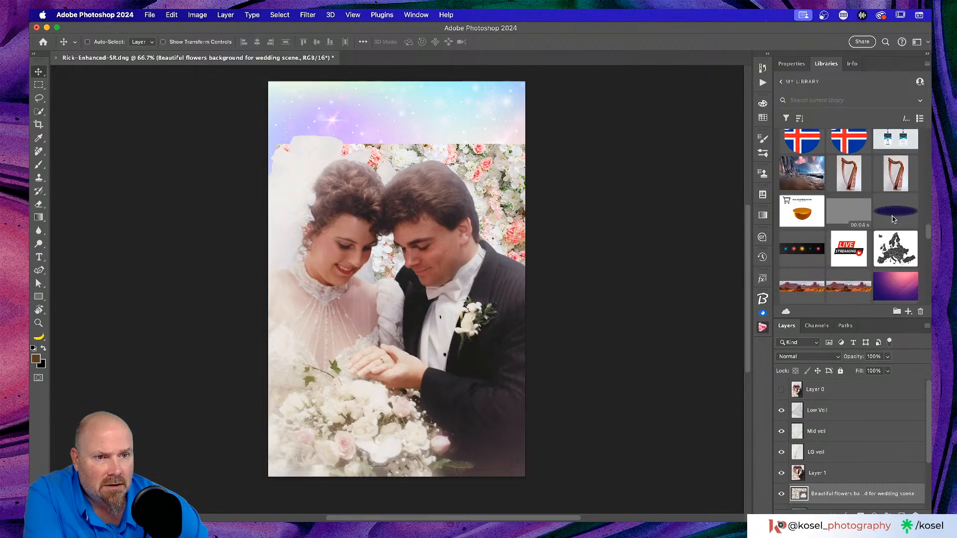
scroll(853, 211, "down", 6)
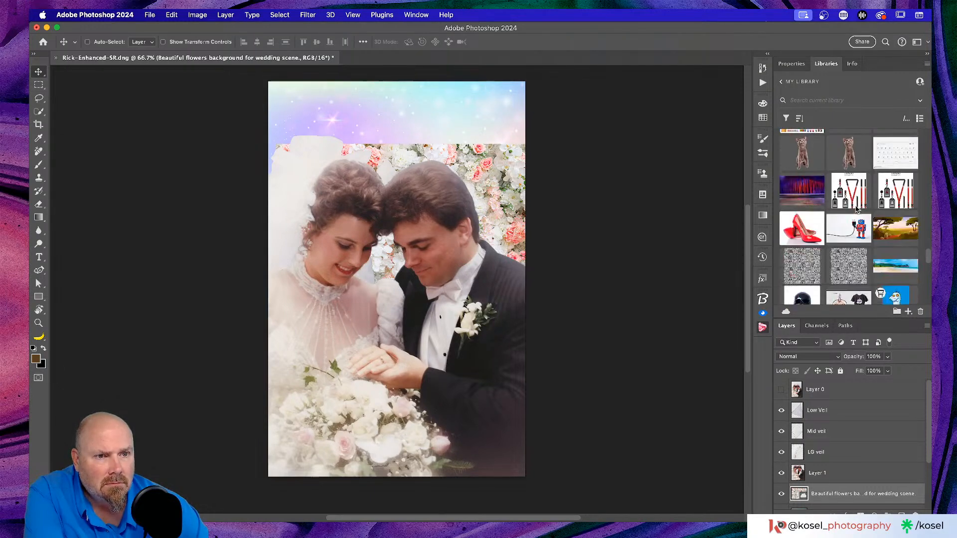
scroll(850, 209, "down", 6)
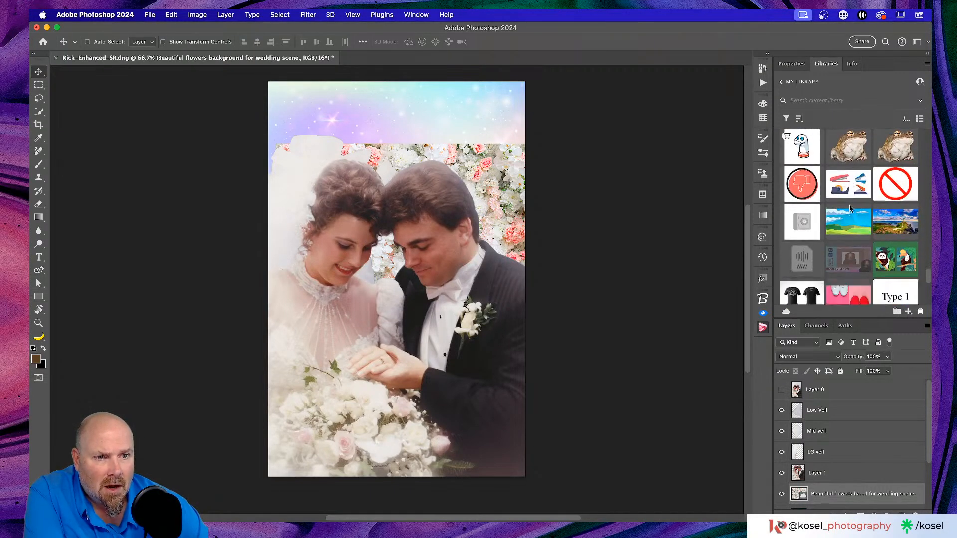
scroll(850, 208, "down", 3)
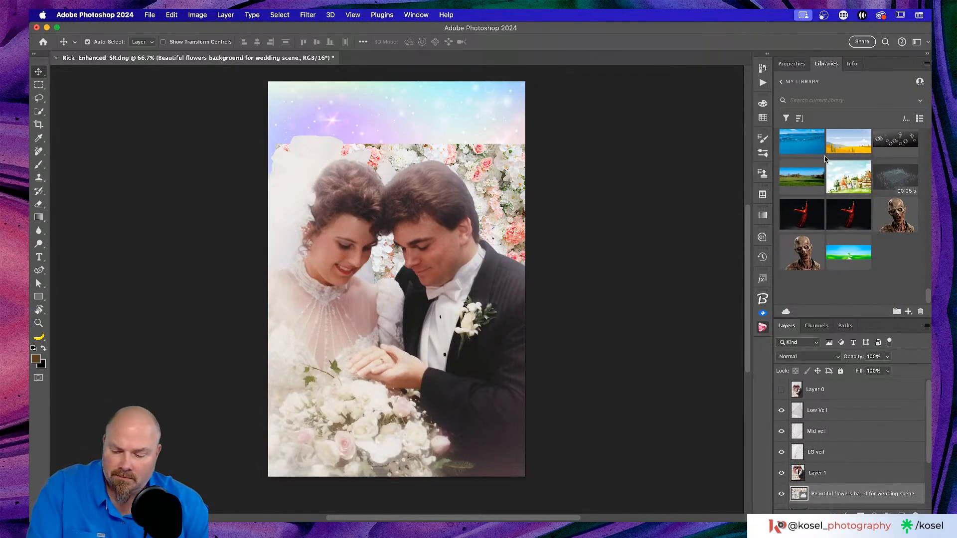
Switch to Chrome and download the licensed flower decoration wedding backdrop image again.
key("super+Tab")
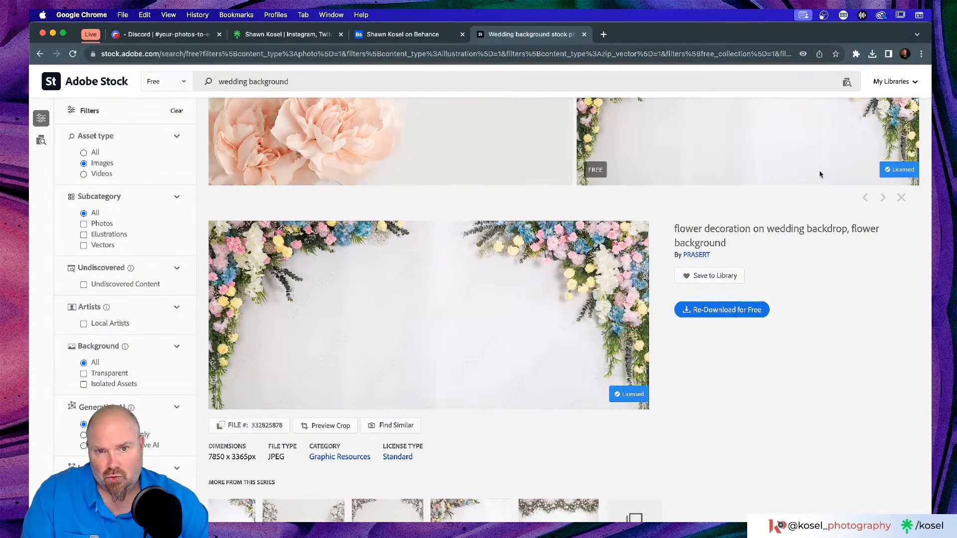
left_click(733, 317)
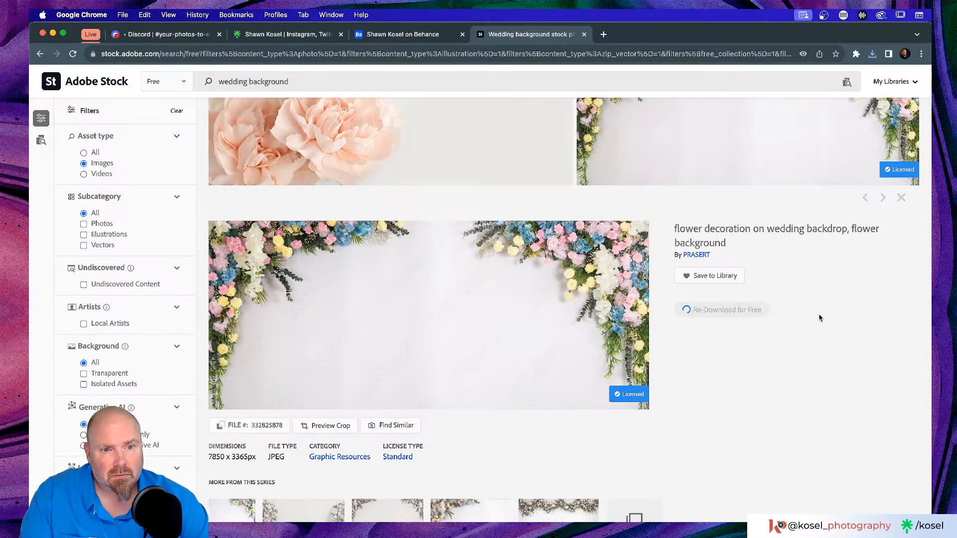
Switch to the Downloads folder in Finder, discard the duplicate flower decoration backdrop file and dismiss the Find similar dialog in Chrome.
key("super+Tab")
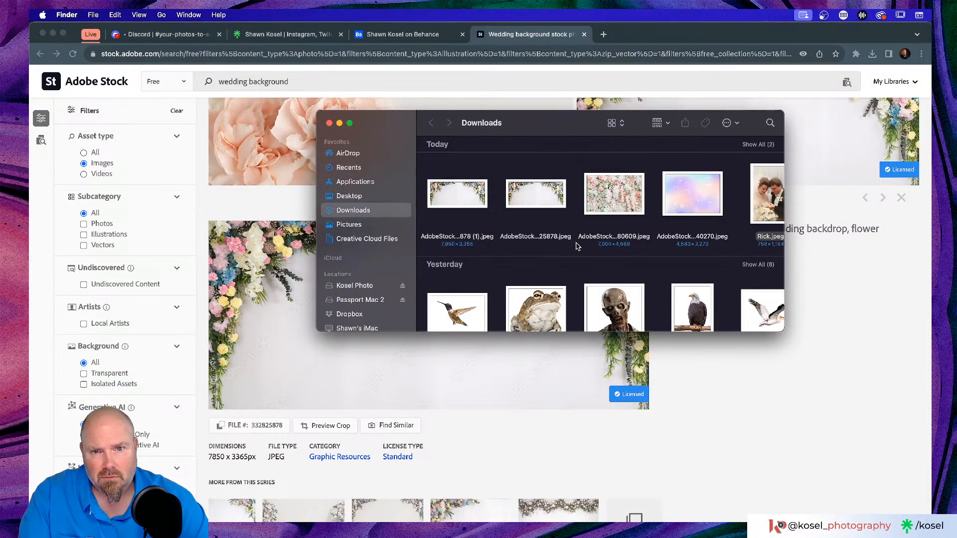
left_click_drag(536, 194, 478, 359)
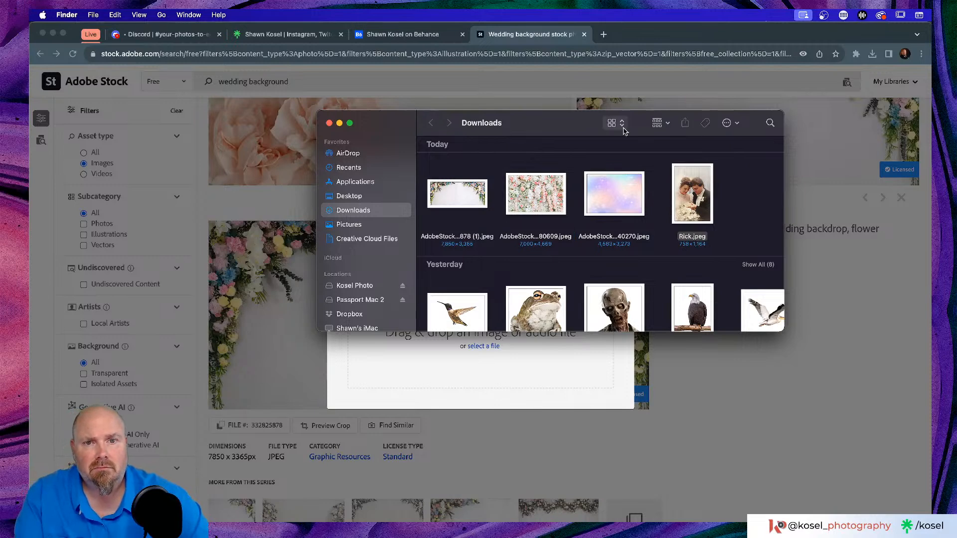
key("super+w")
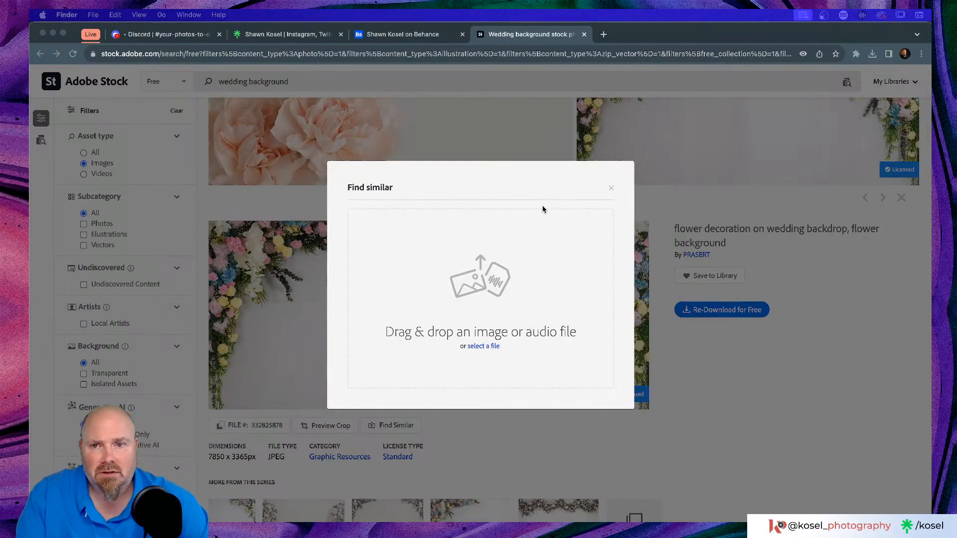
left_click(610, 189)
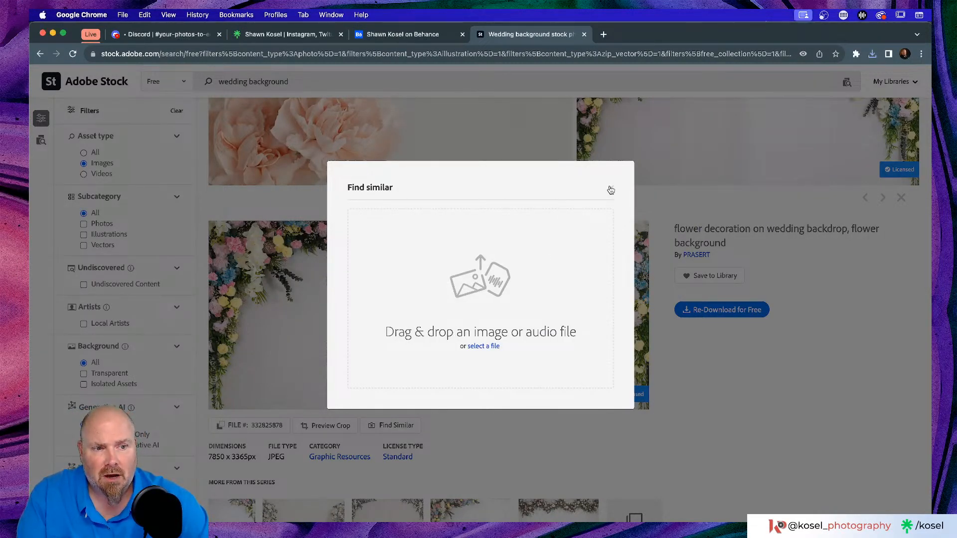
left_click(610, 189)
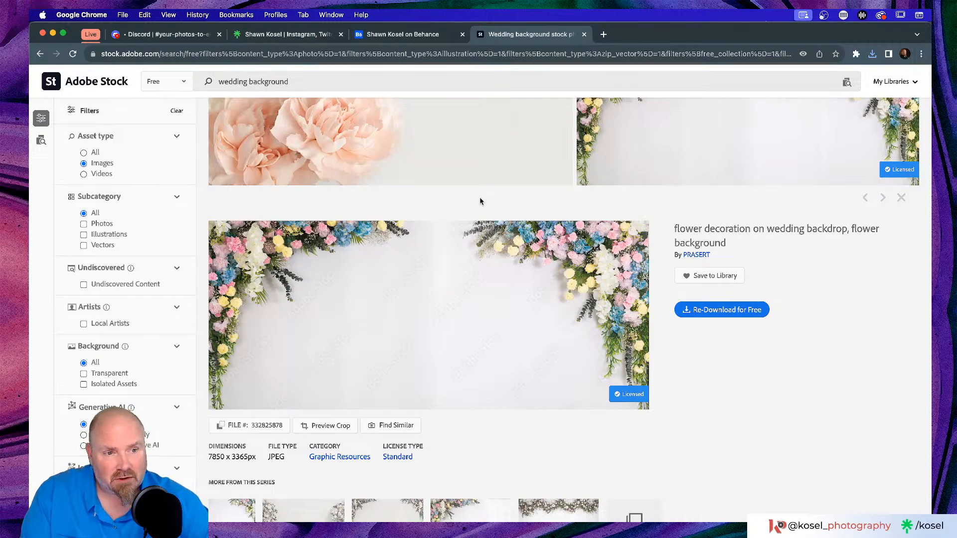
key("super+Tab")
key("super+Tab")
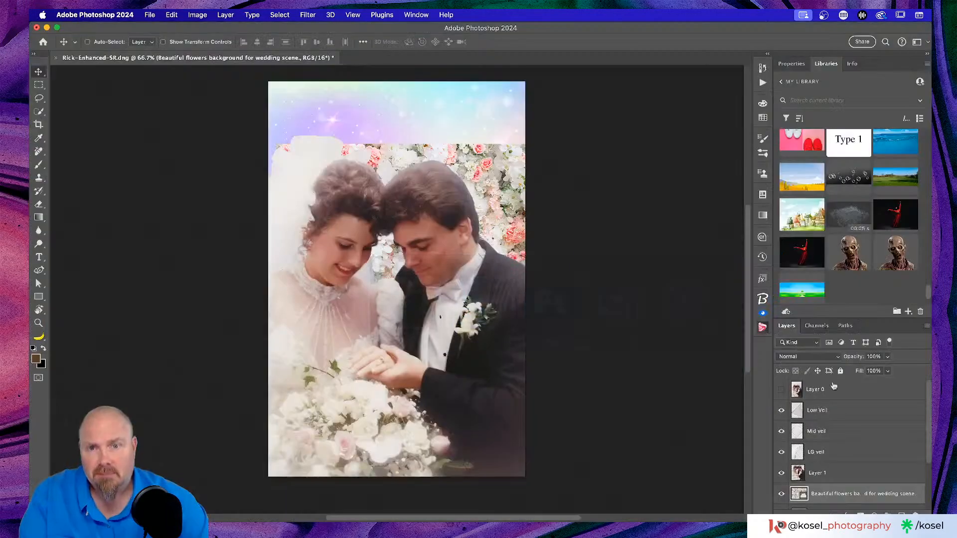
left_click_drag(299, 145, 406, 152)
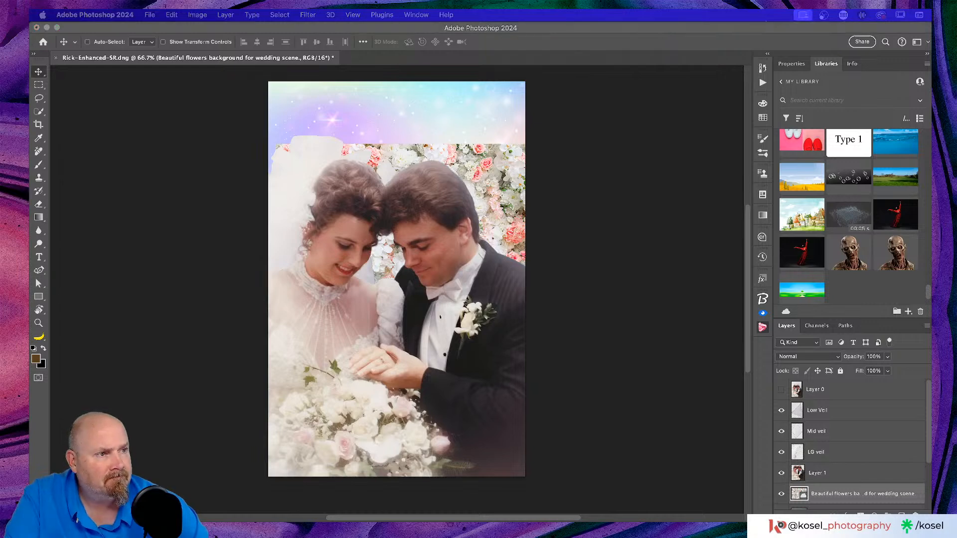
left_click_drag(956, 204, 392, 182)
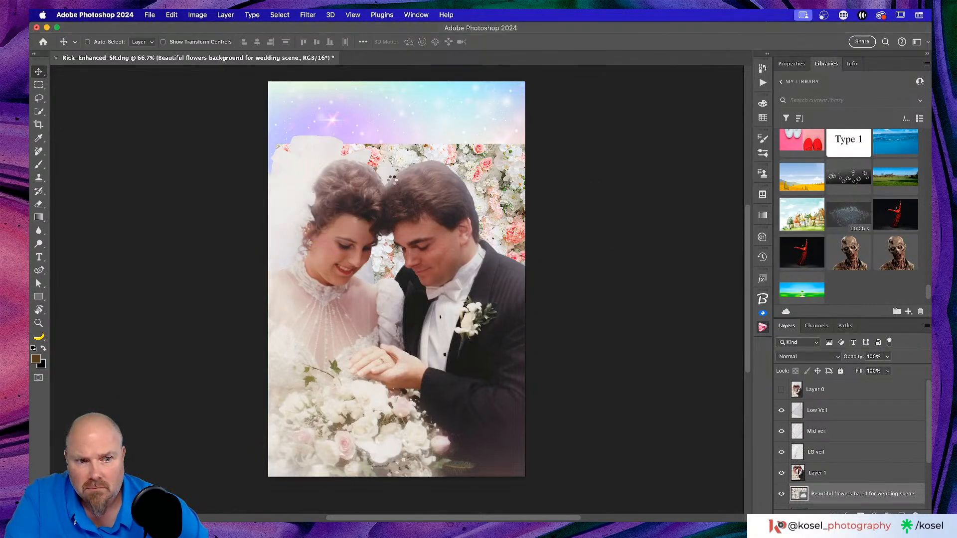
left_click_drag(471, 267, 472, 130)
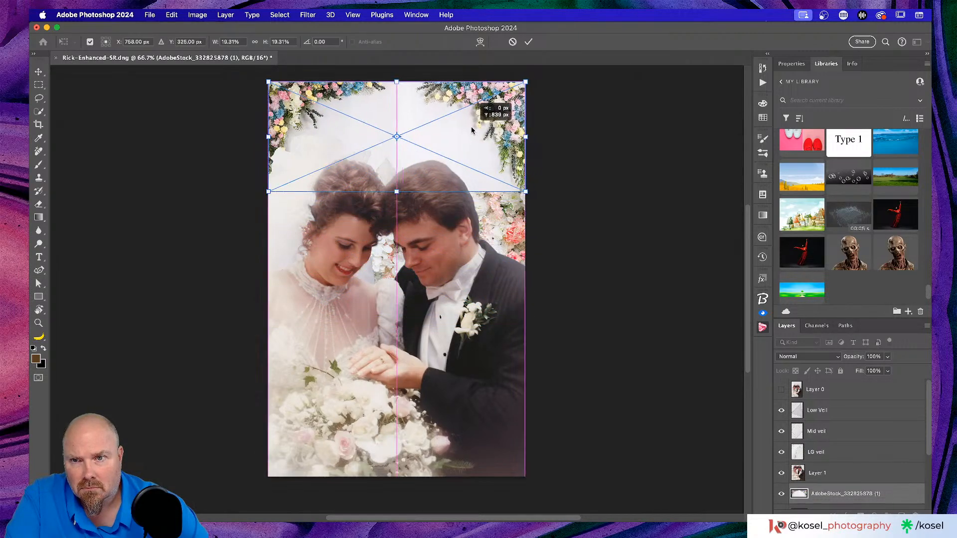
left_click(528, 41)
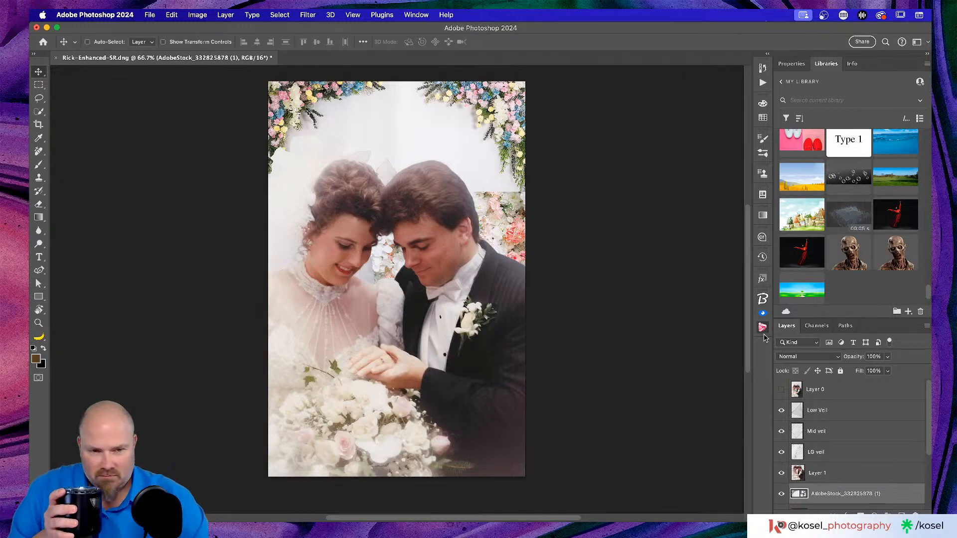
Move the "Beautiful flowers background for wedding scene" layer up to the canvas's top edge and hide both floral backdrop layers.
scroll(861, 428, "down", 4)
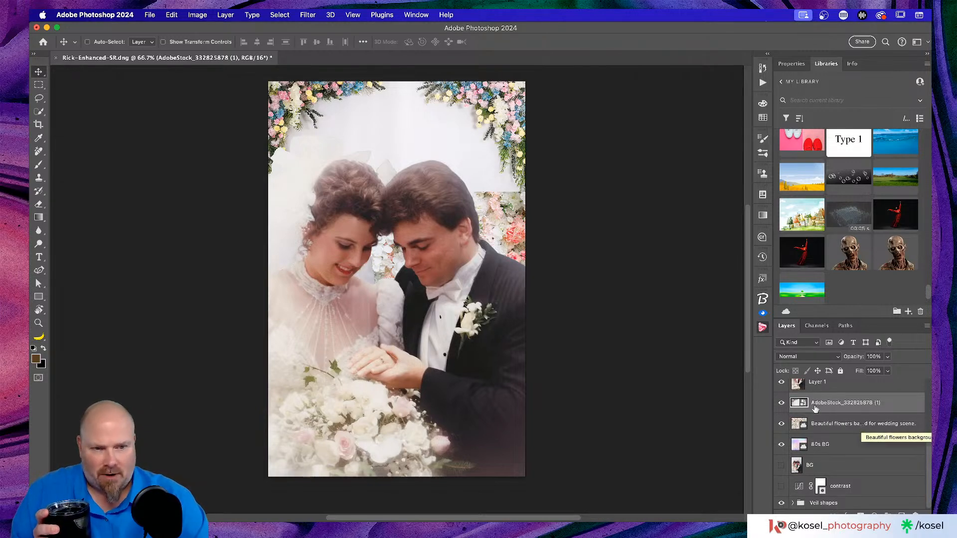
left_click(780, 403)
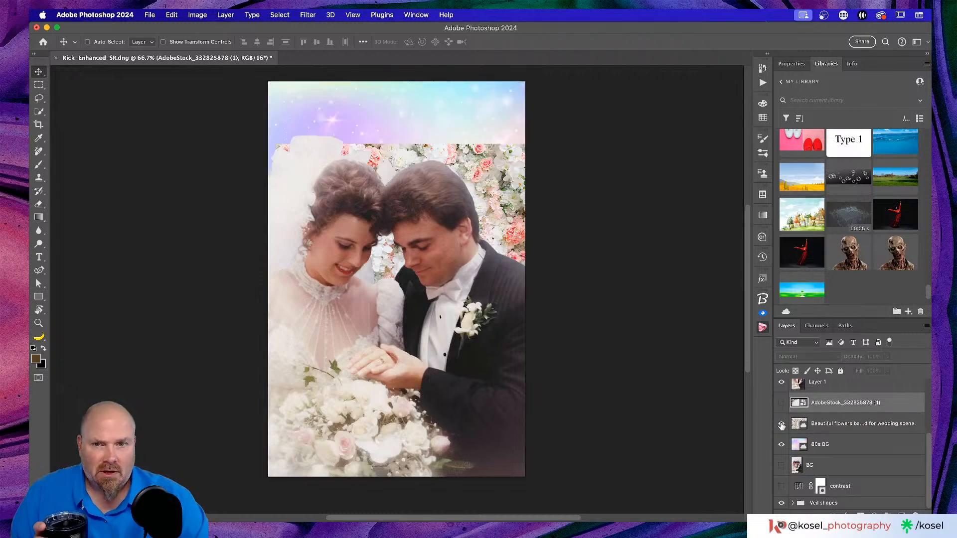
left_click(885, 424)
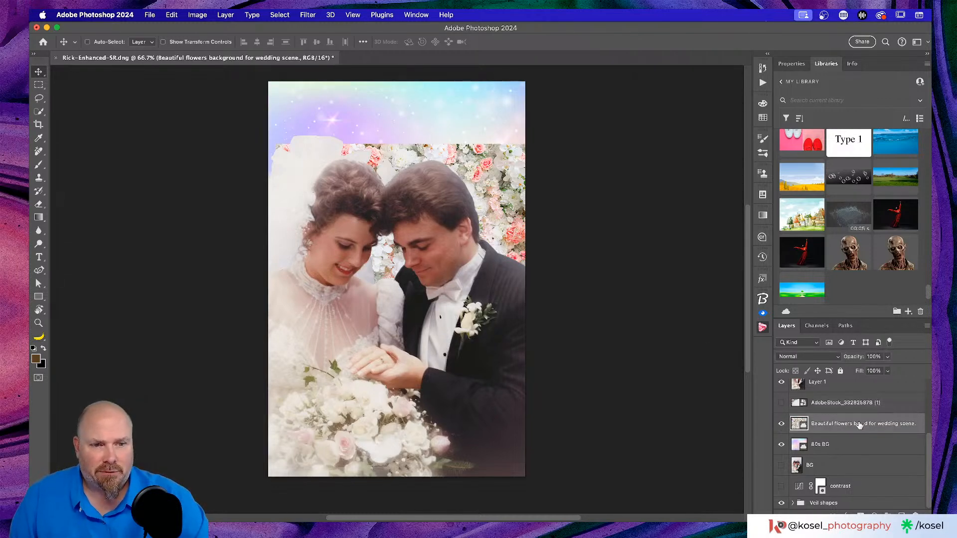
left_click_drag(499, 166, 482, 107)
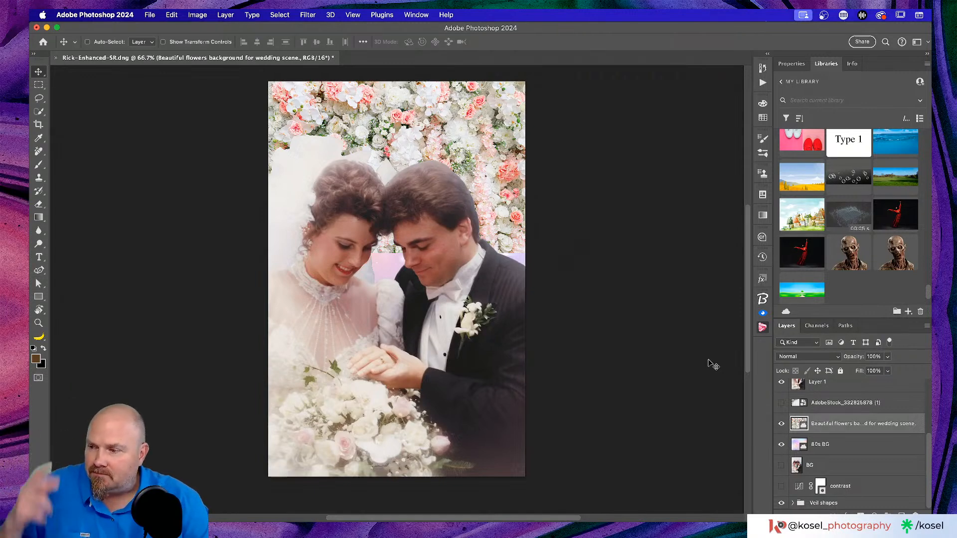
left_click(780, 424)
scroll(593, 382, "left", 2)
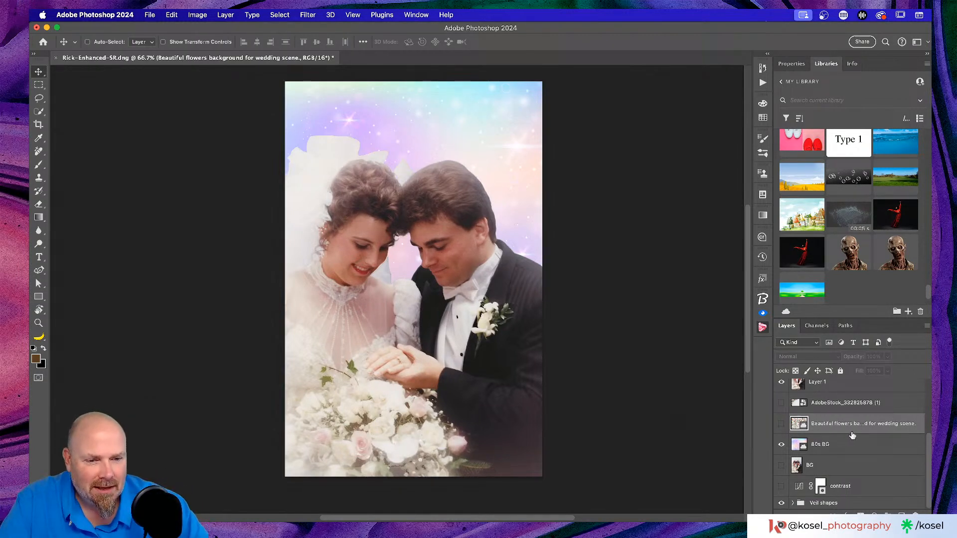
Group the Low Veil, Mid veil and LG veil layers and name the group "veil".
scroll(852, 435, "up", 3)
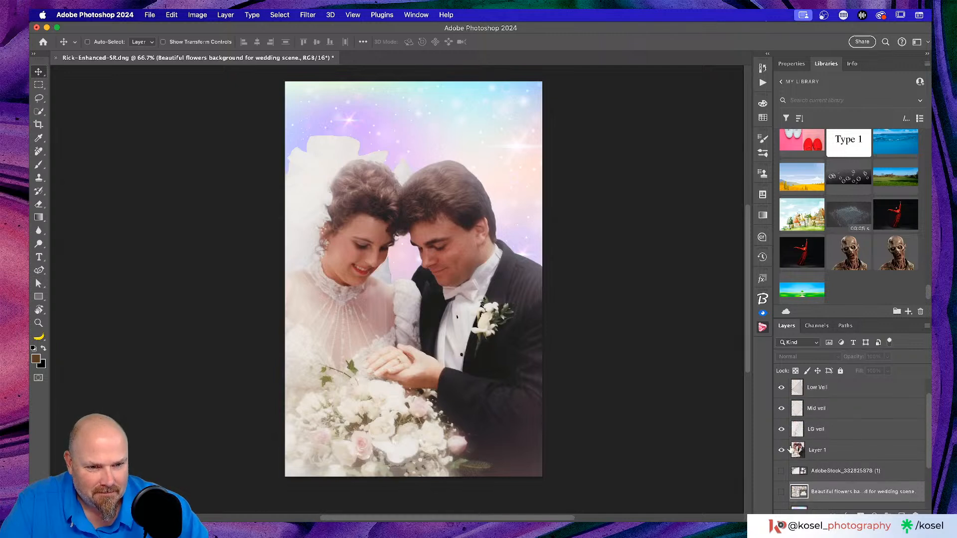
scroll(843, 440, "up", 1)
left_click(843, 413)
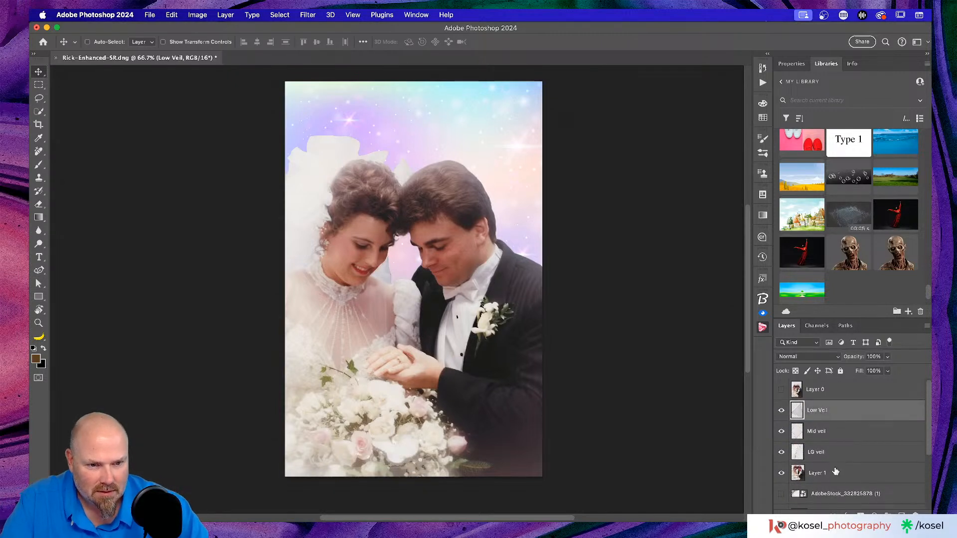
left_click(853, 456, "shift")
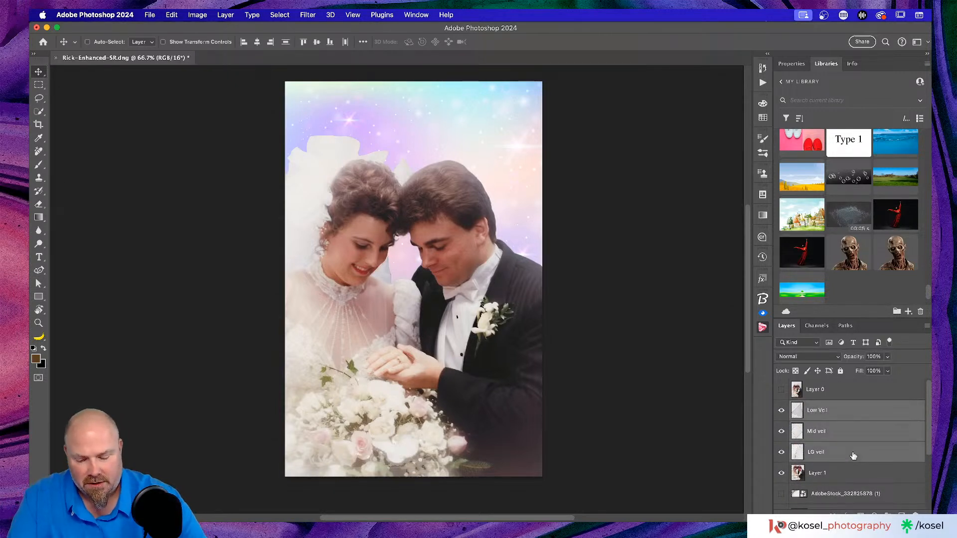
key("super+g")
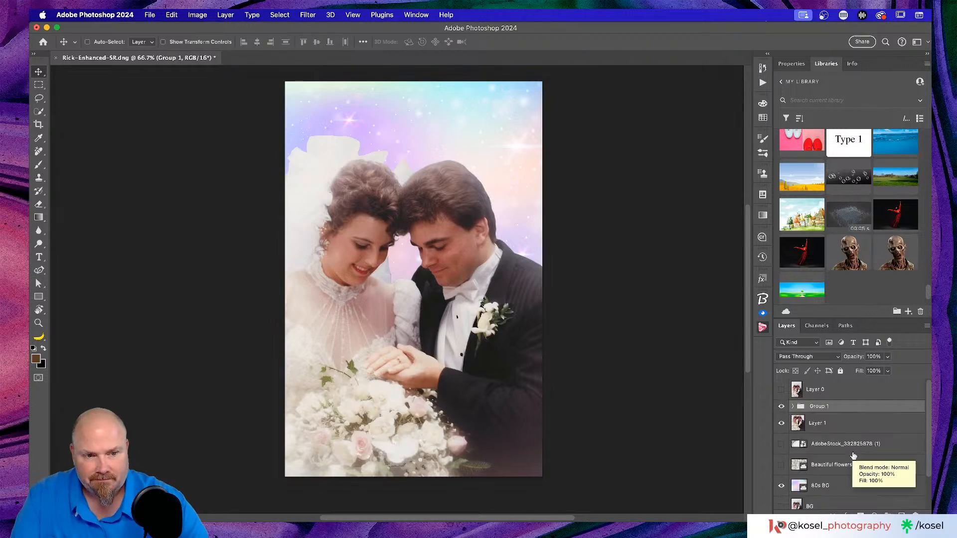
double_click(820, 407)
type("veil")
key("Return")
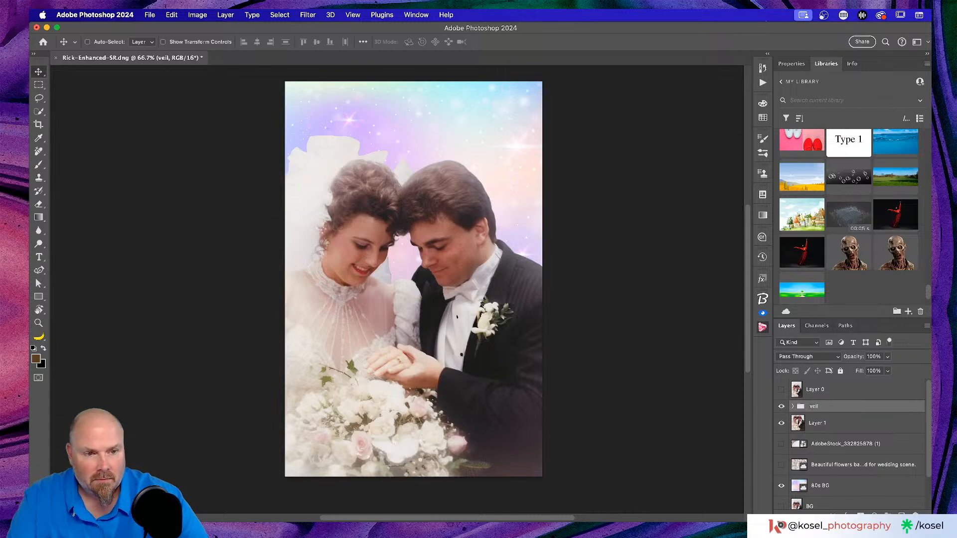
Hide the veil group, Layer 1 and 80s BG, and show the "Beautiful flowers background for wedding scene" layer.
scroll(782, 408, "down", 2)
scroll(782, 408, "up", 2)
left_click(781, 406)
left_click(780, 423)
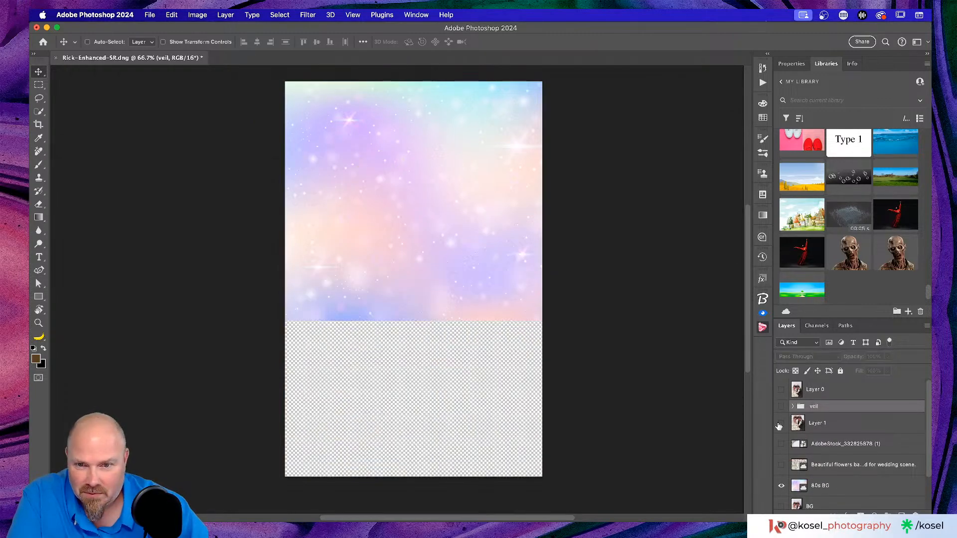
scroll(782, 438, "down", 2)
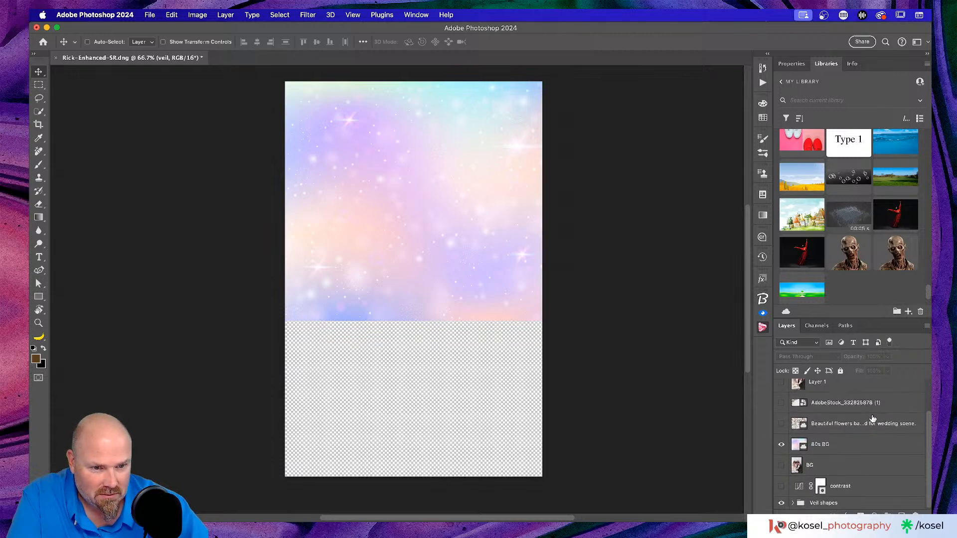
left_click(781, 445)
left_click(780, 424)
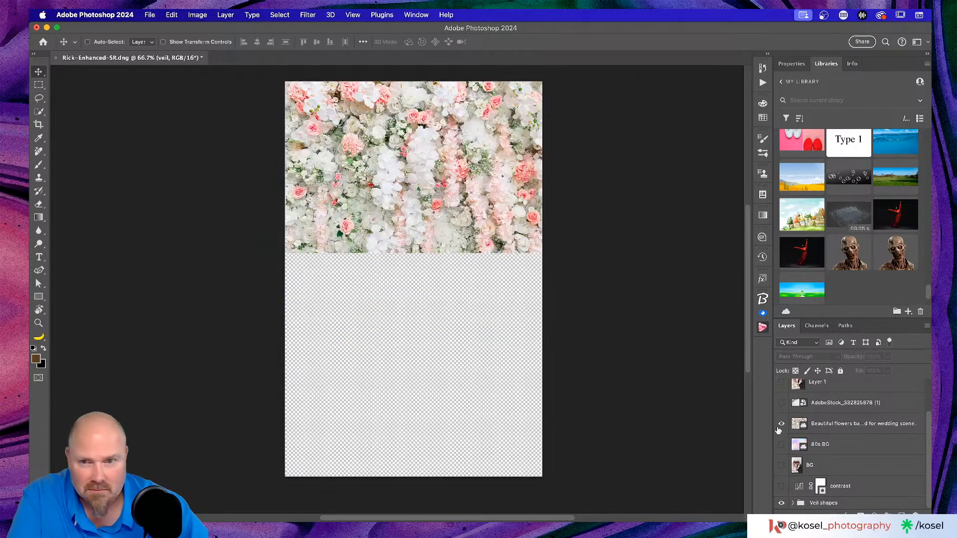
Scale the "Beautiful flowers background for wedding scene" layer to 27.86%, centred horizontally and aligned with the canvas's top edge.
left_click(843, 423)
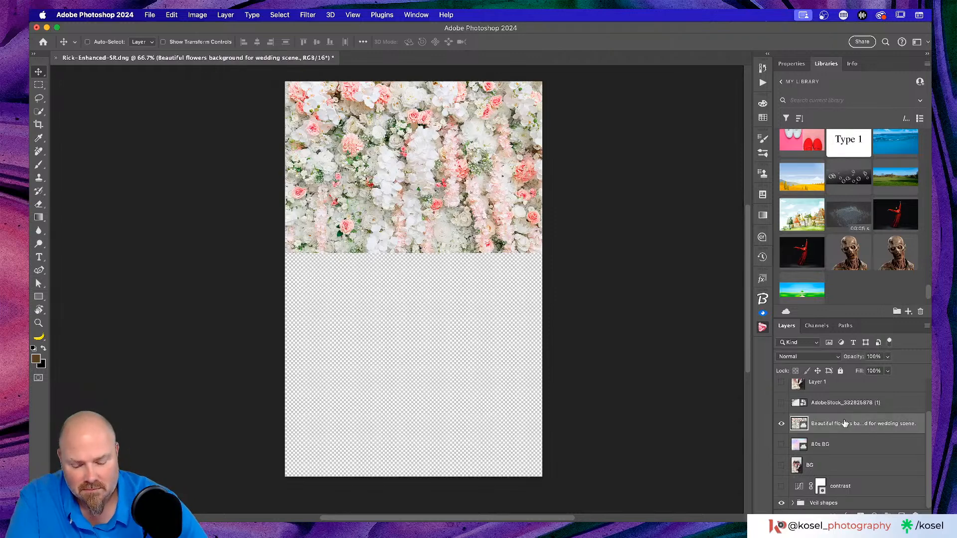
key("super+t")
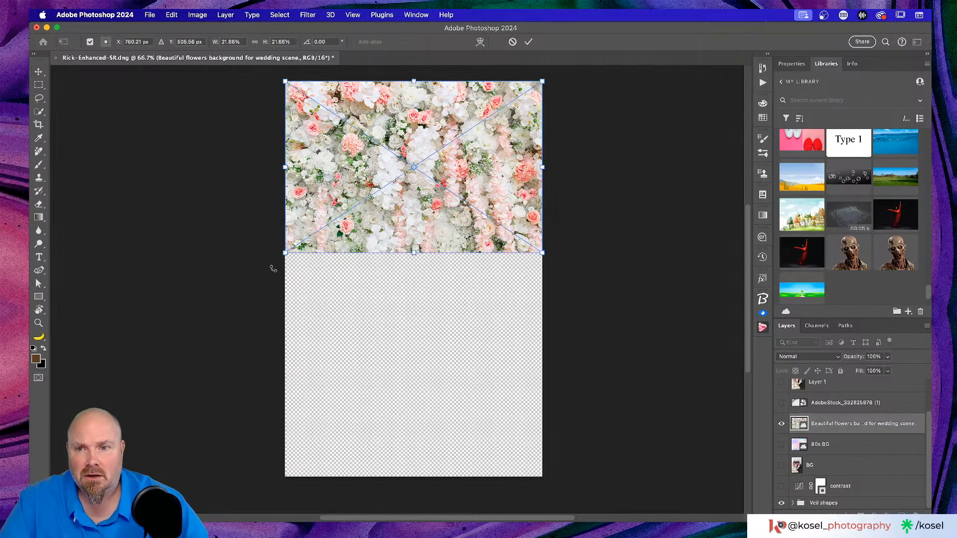
left_click_drag(285, 253, 212, 302)
left_click_drag(411, 249, 446, 253)
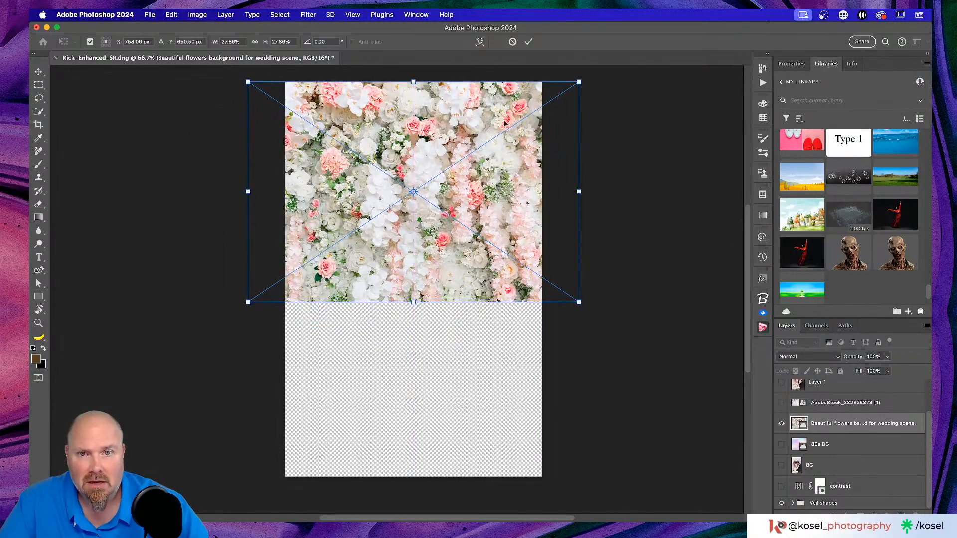
key("Return")
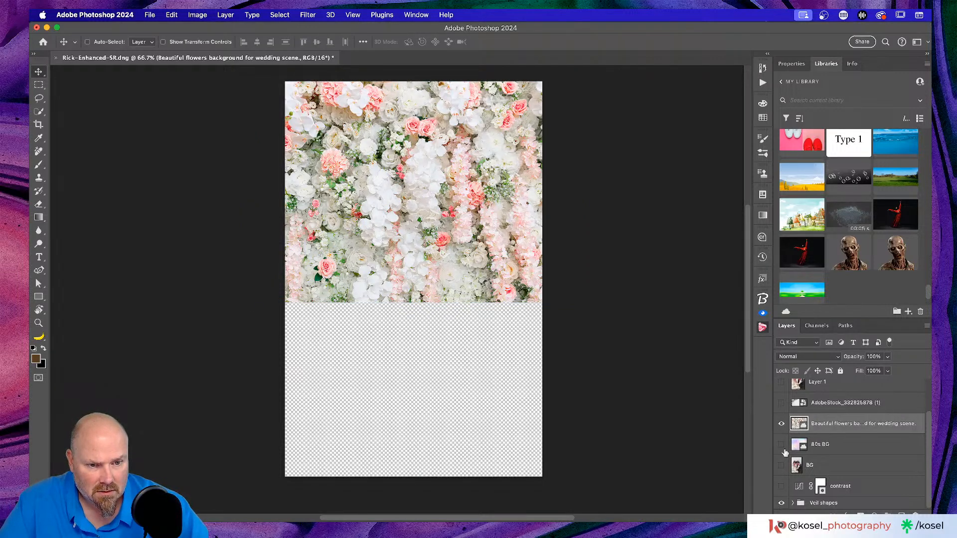
Show the BG layer briefly to compare the original photo with the flower backdrop, and look over the layer stack.
left_click(781, 465)
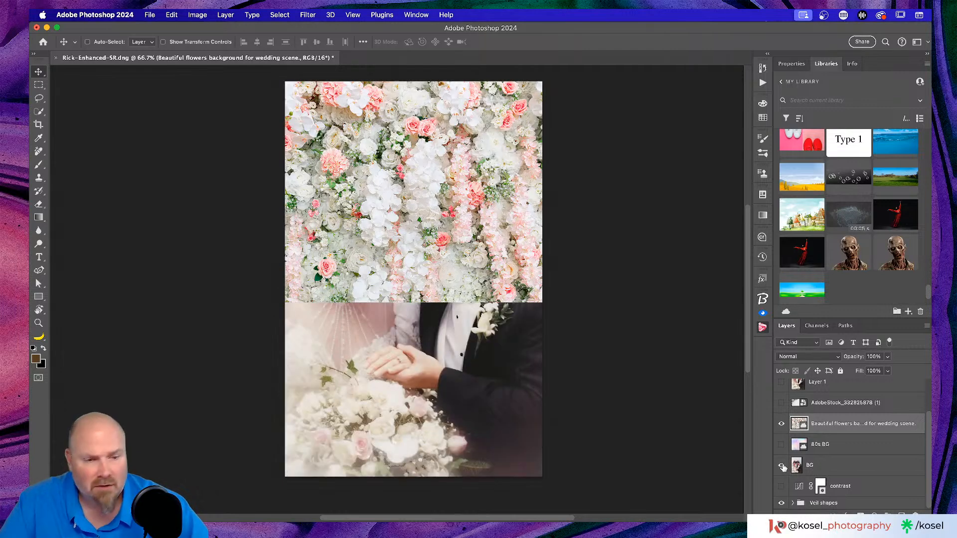
left_click(781, 465)
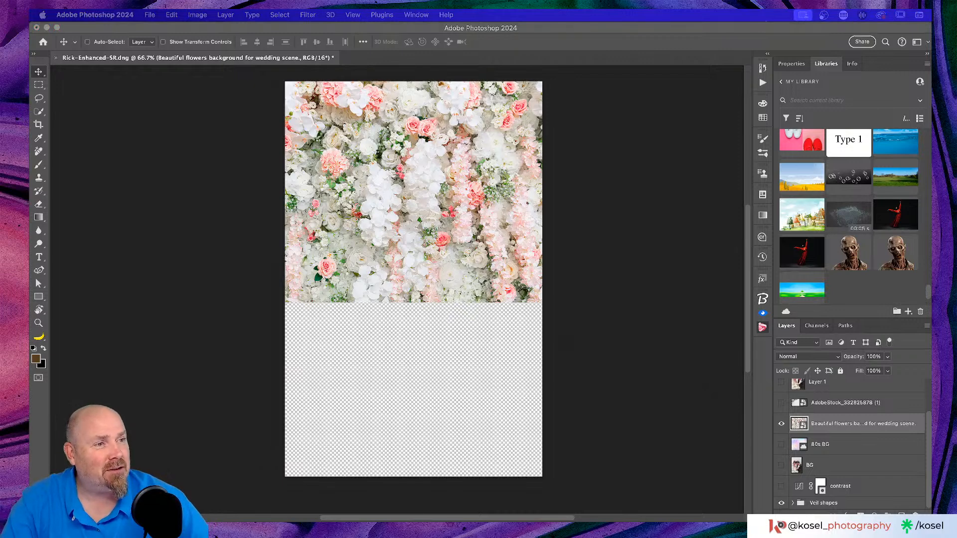
scroll(813, 415, "up", 2)
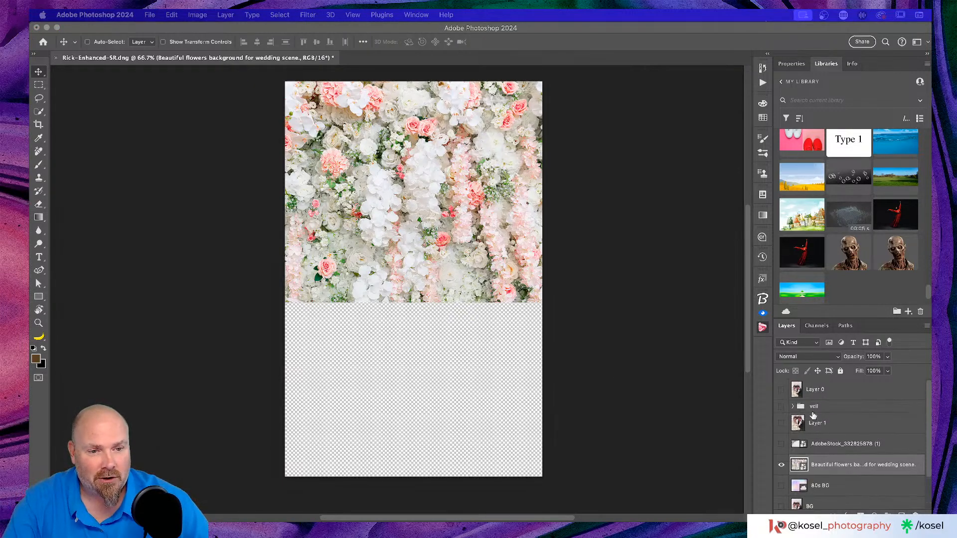
scroll(813, 415, "down", 2)
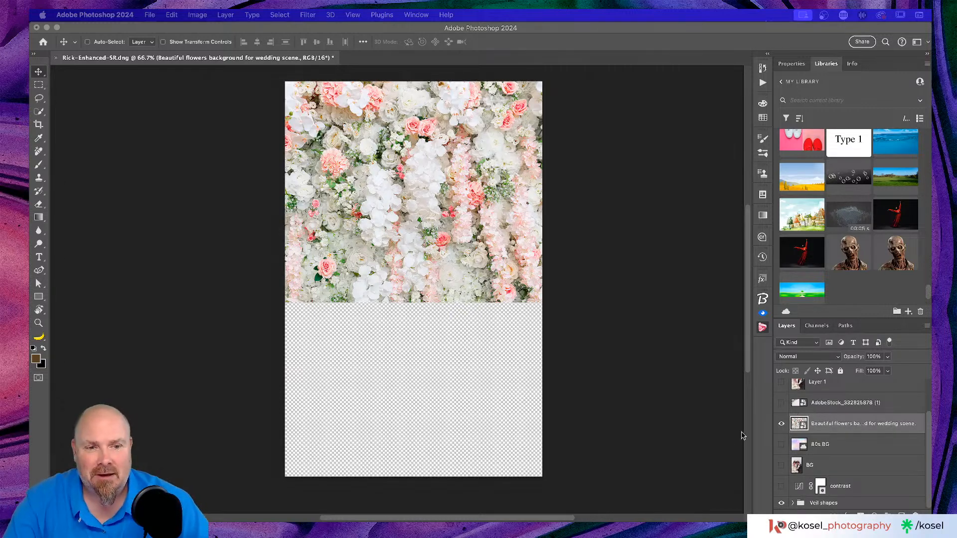
scroll(860, 423, "up", 2)
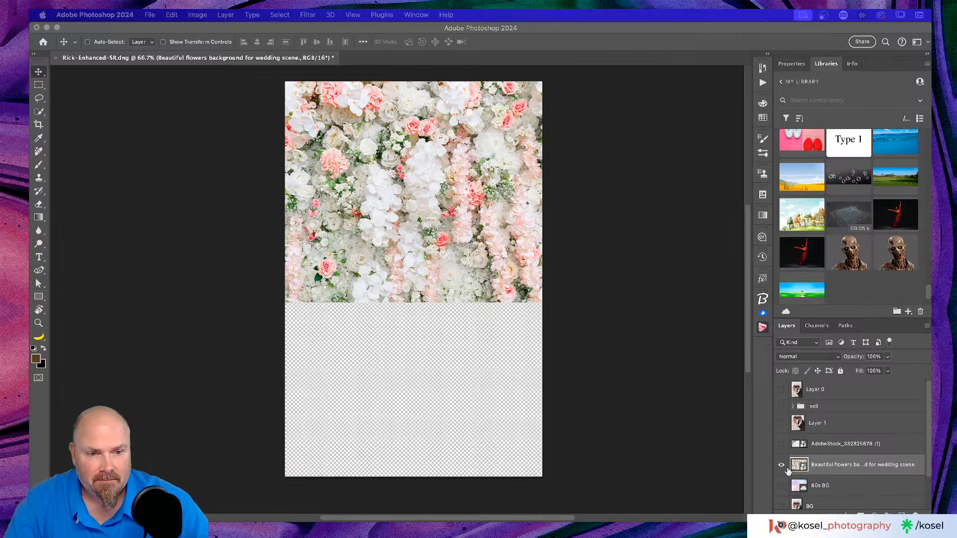
Hide the "Beautiful flowers background for wedding scene" layer and show the veil group and Layer 1 to isolate the cut-out couple.
left_click(781, 466)
left_click(781, 465)
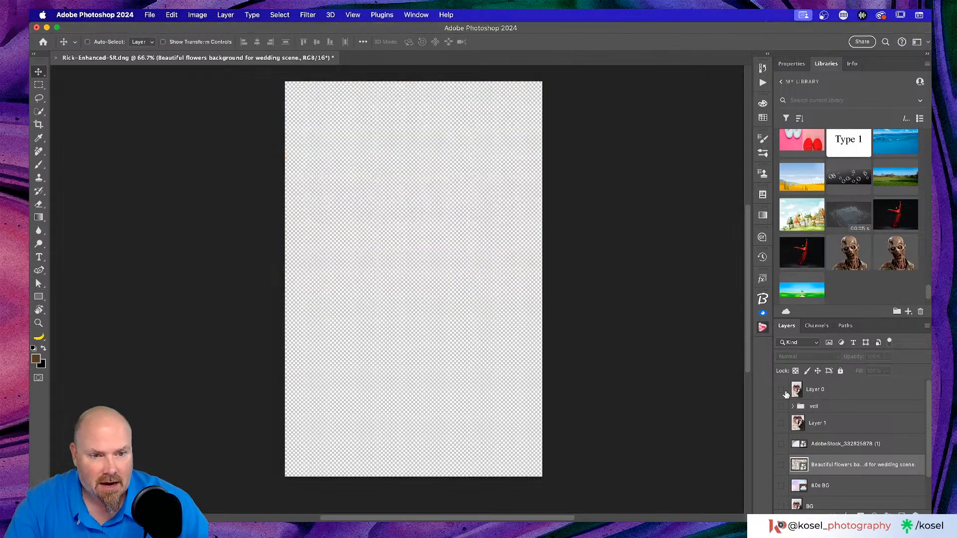
left_click(781, 407)
left_click_drag(328, 184, 372, 209)
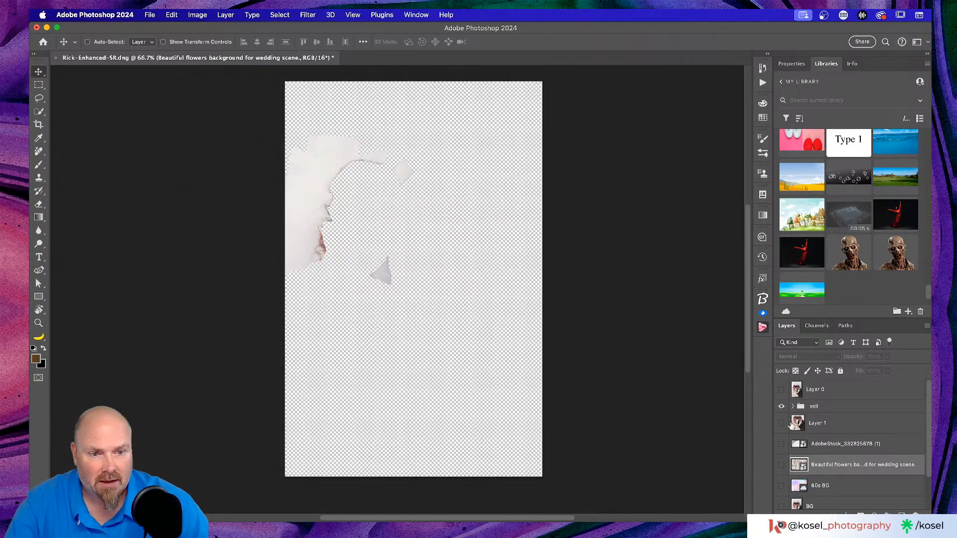
left_click(782, 423)
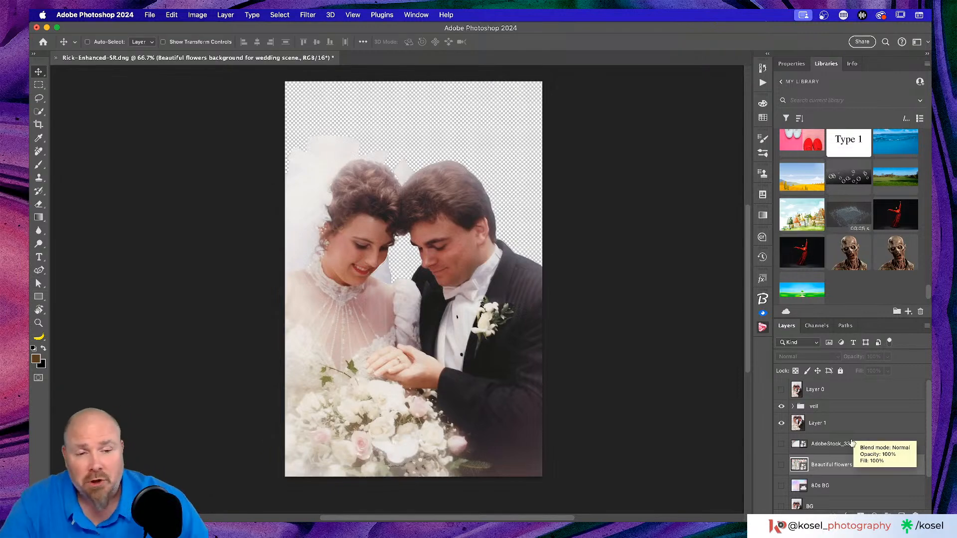
Hide the veil group and Layer 1, and show the "Beautiful flowers background for wedding scene" layer on its own.
left_click(781, 406)
left_click(781, 421)
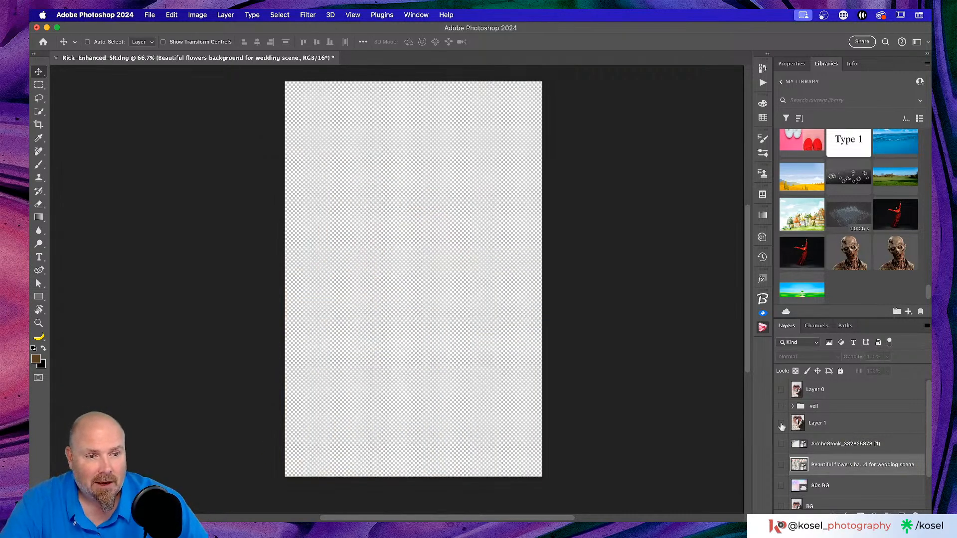
scroll(864, 430, "down", 2)
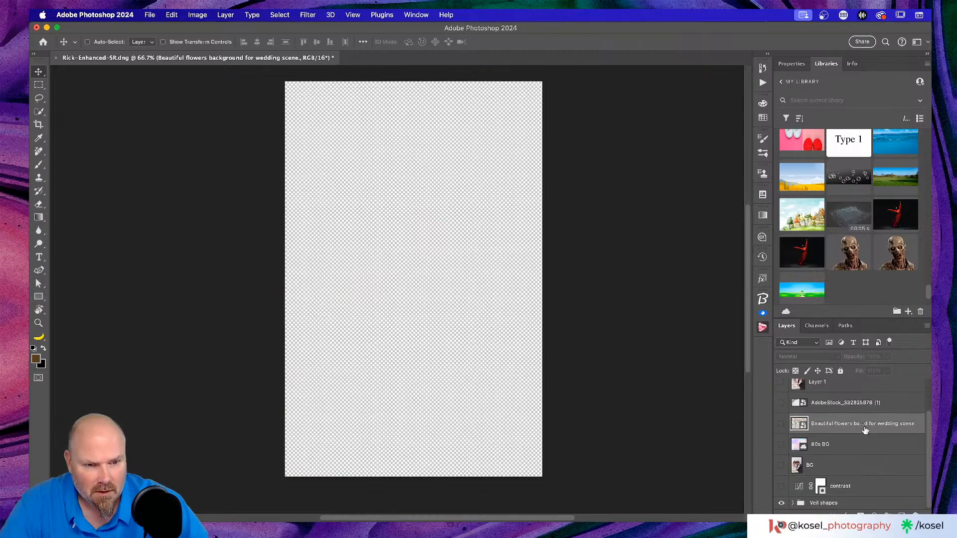
scroll(865, 429, "up", 1)
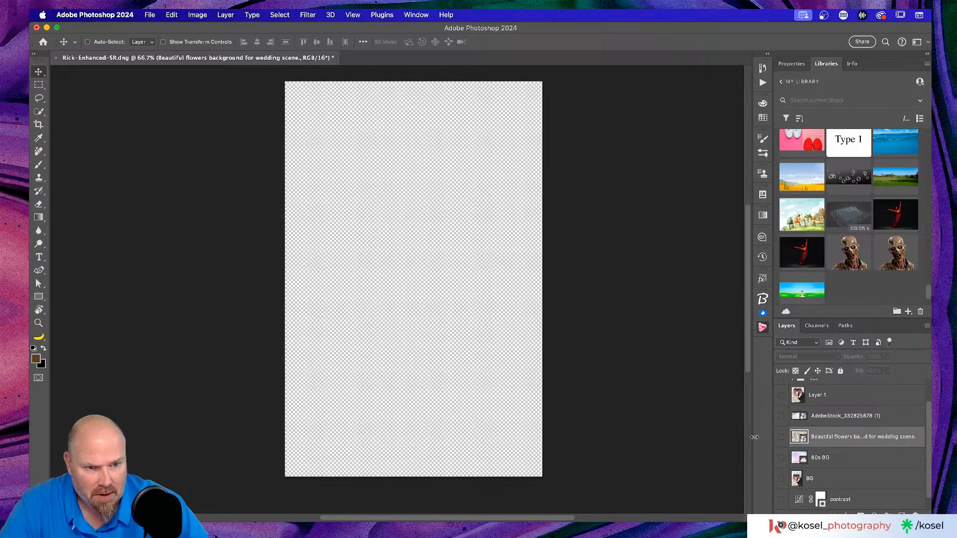
left_click(780, 436)
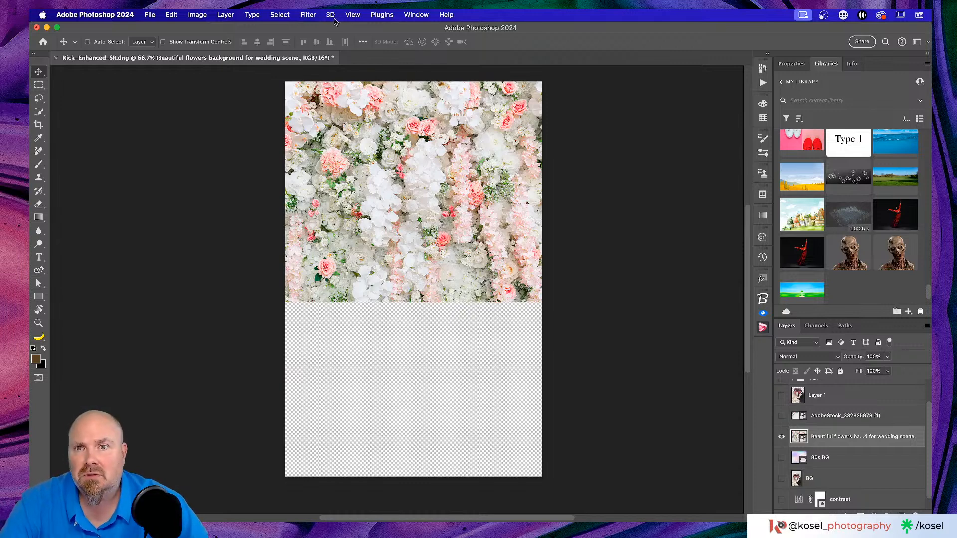
Apply a Gaussian Blur with a radius of 6.4 pixels to the "Beautiful flowers background for wedding scene" layer.
left_click(307, 15)
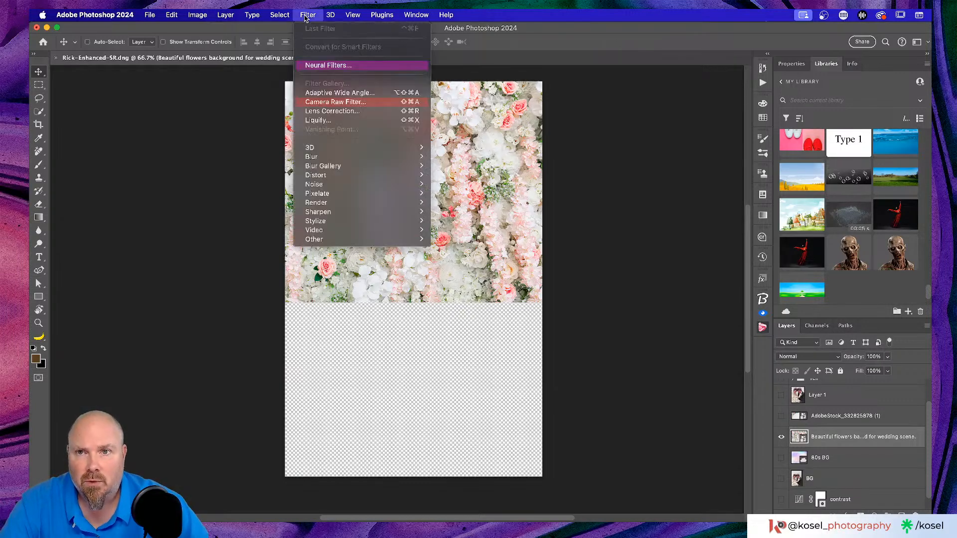
mouse_move(364, 158)
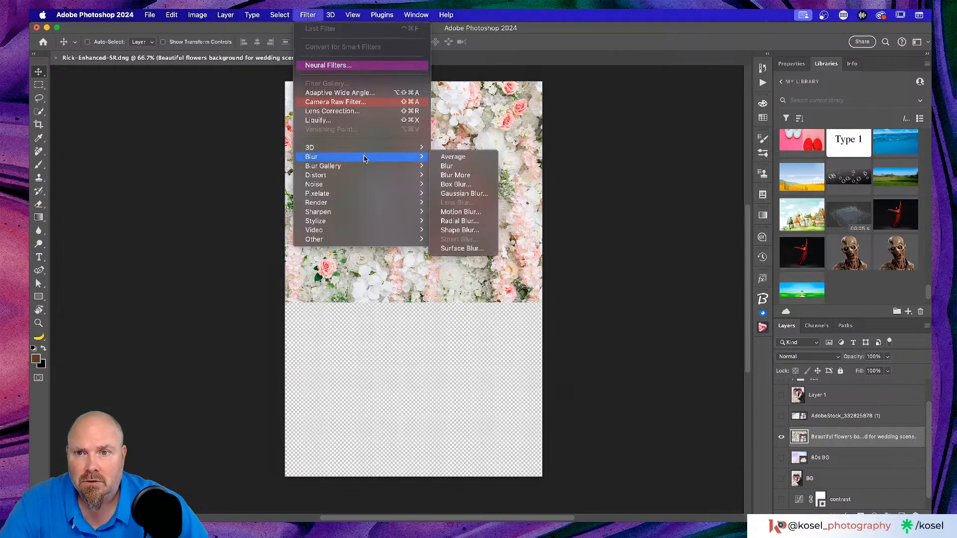
left_click(463, 195)
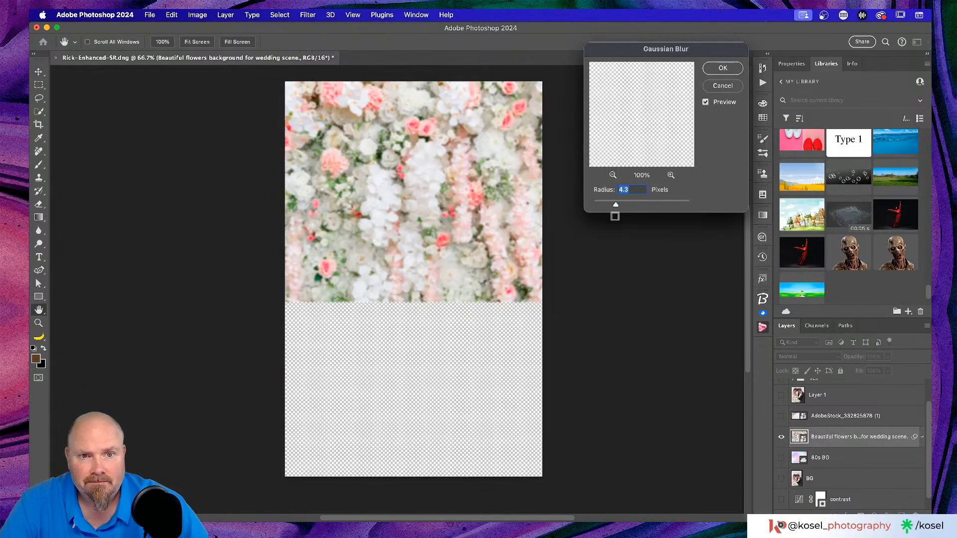
left_click_drag(616, 207, 626, 206)
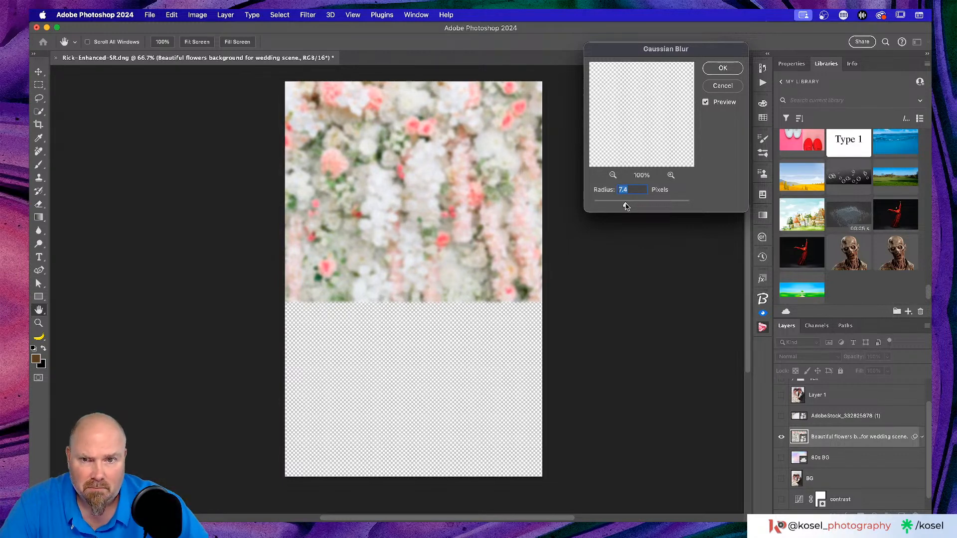
mouse_move(626, 206)
left_mouse_down()
mouse_move(647, 206)
mouse_move(623, 206)
left_mouse_up()
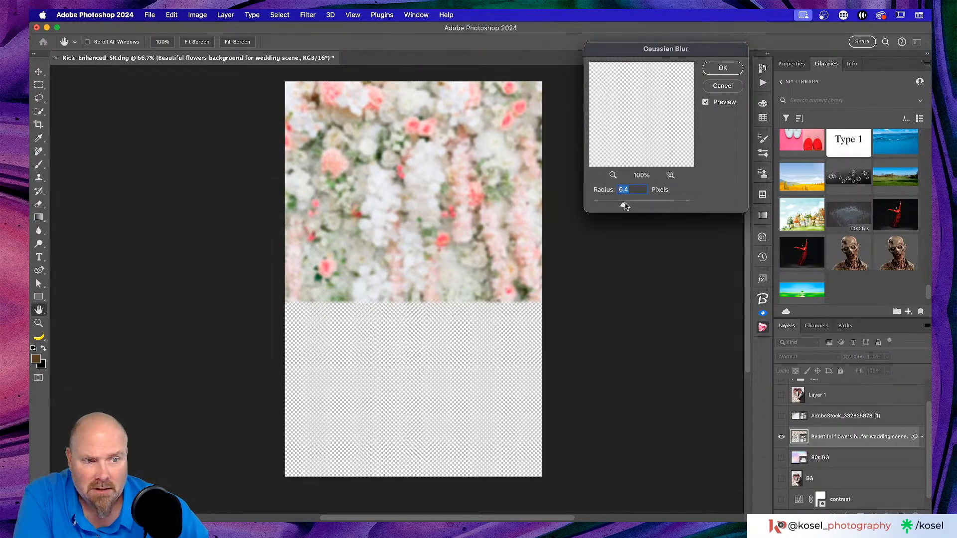
left_click(723, 68)
Show Layer 1 and add a Hue/Saturation adjustment layer clipped to the blurred flower backdrop.
scroll(922, 466, "up", 1)
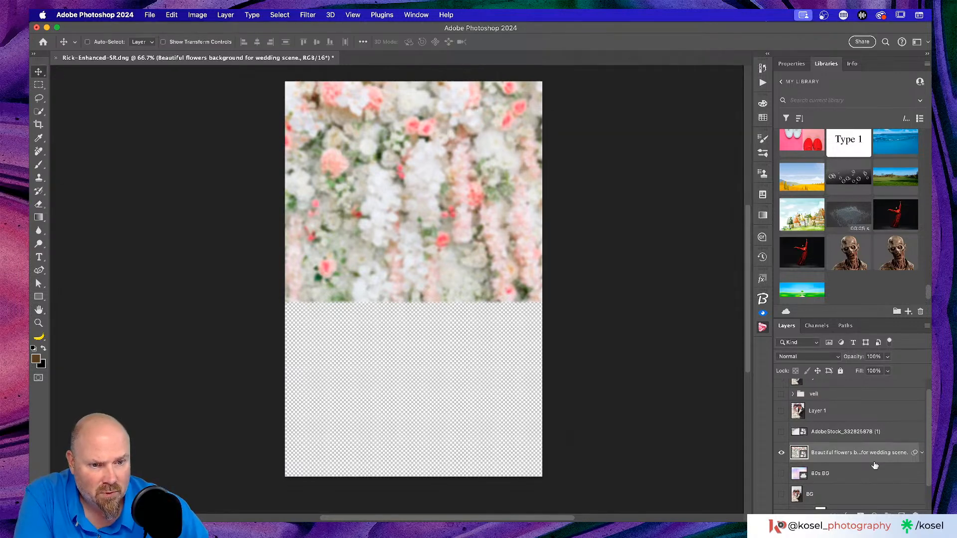
left_click(781, 411)
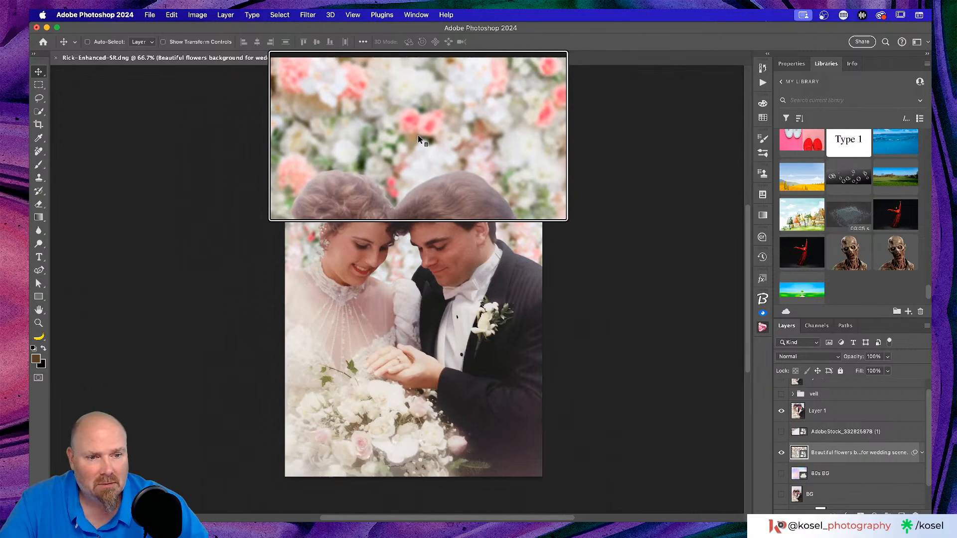
right_click(902, 452)
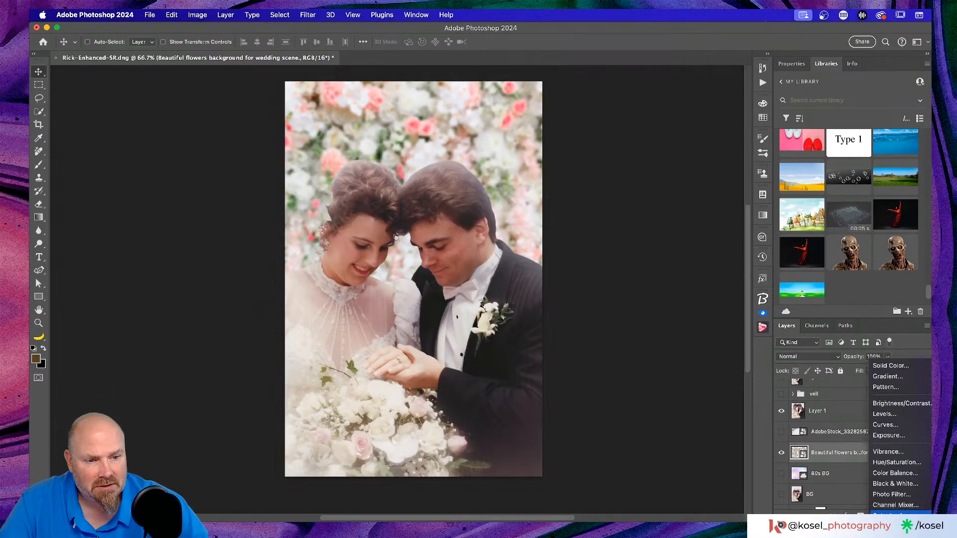
left_click(901, 466)
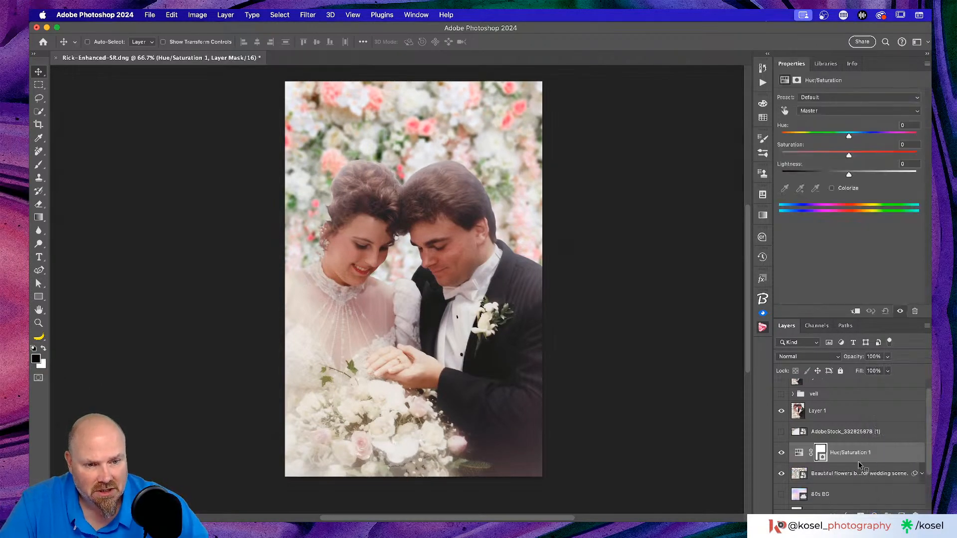
left_click(854, 460, "alt")
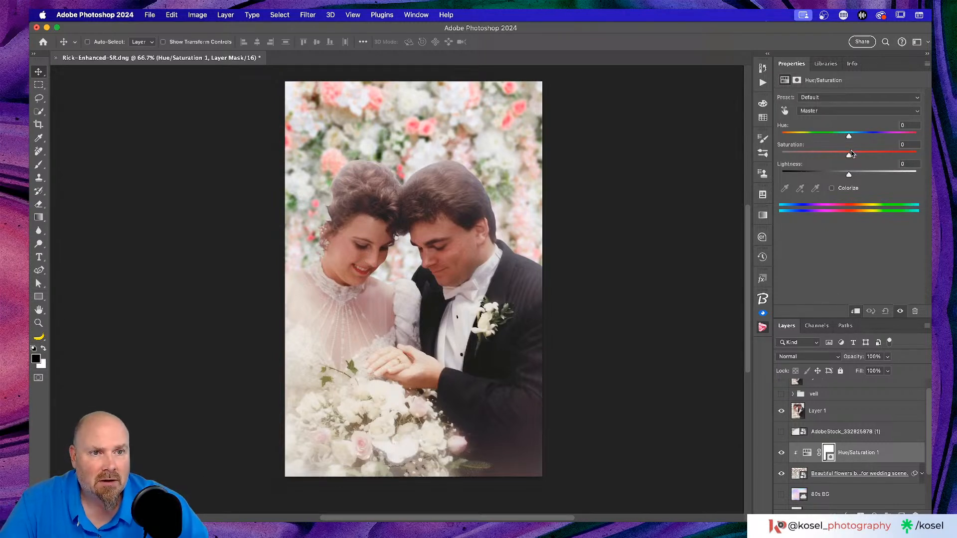
Set the flower backdrop's Hue/Saturation adjustment to Saturation -44 and Lightness +20.
left_click_drag(848, 155, 828, 157)
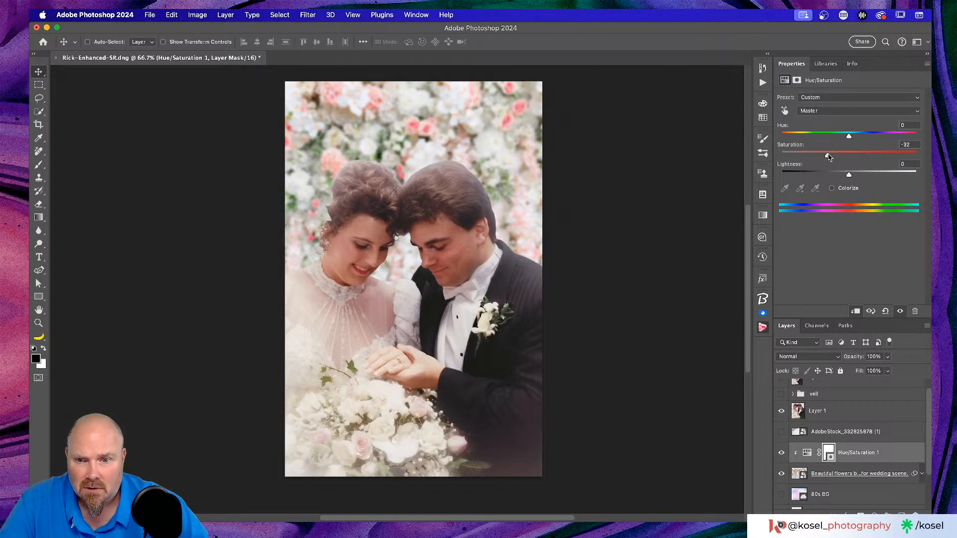
left_click_drag(828, 157, 822, 157)
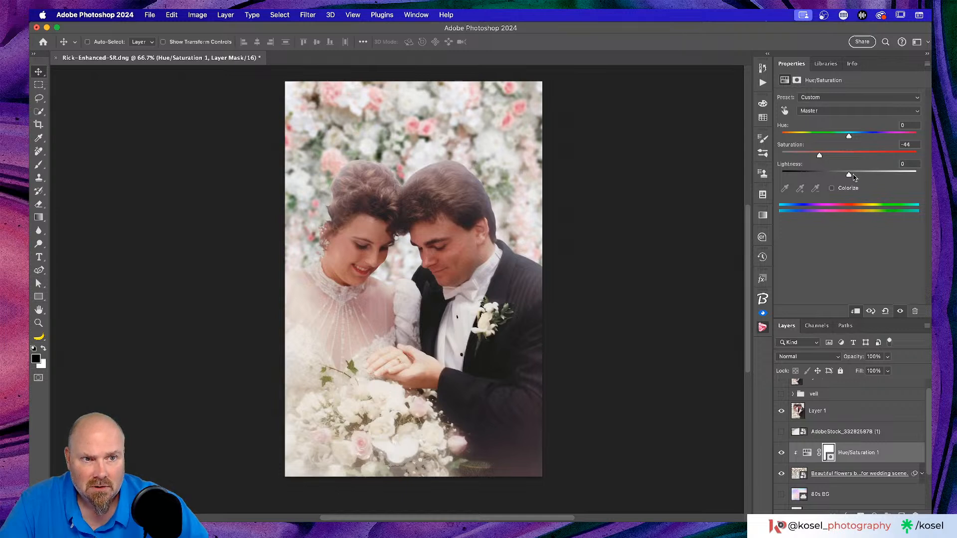
left_click_drag(849, 177, 856, 178)
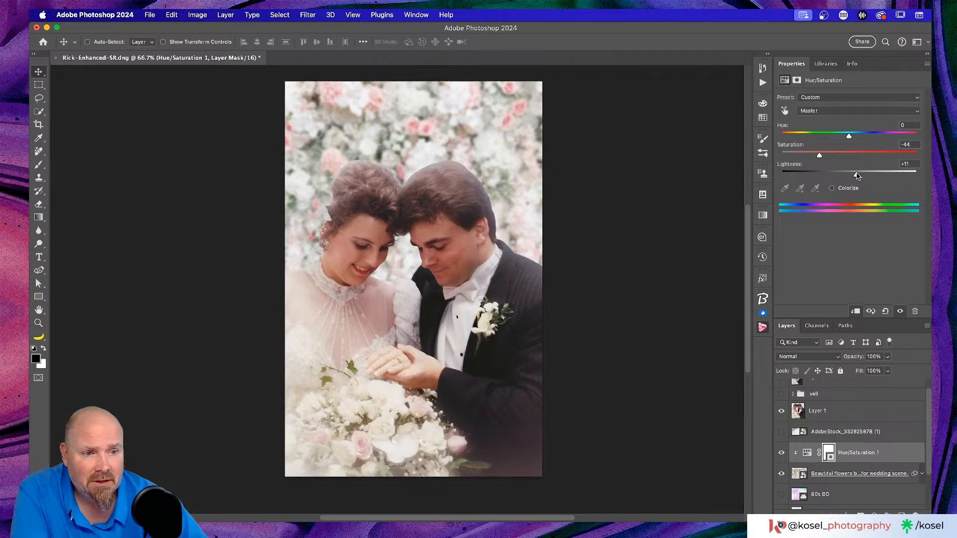
left_click_drag(856, 175, 858, 175)
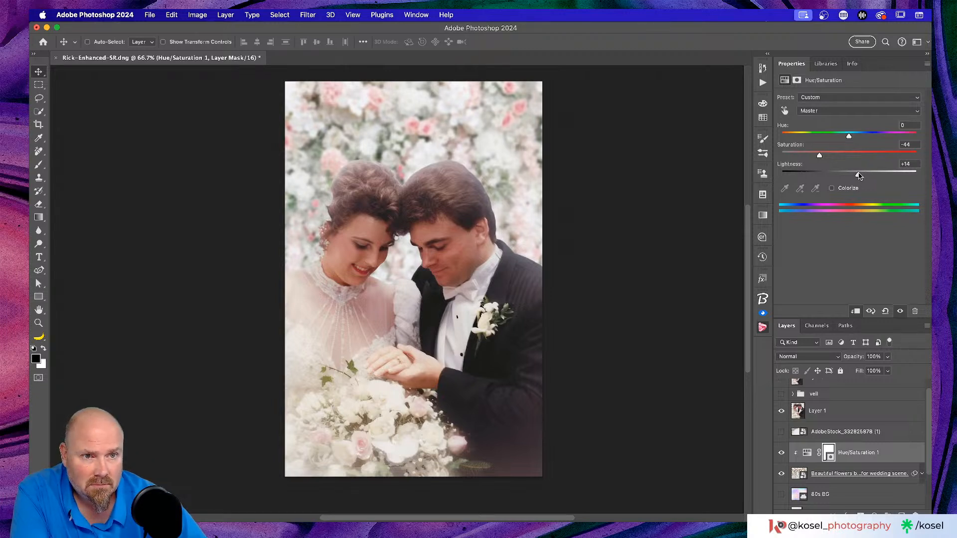
left_click_drag(862, 176, 864, 176)
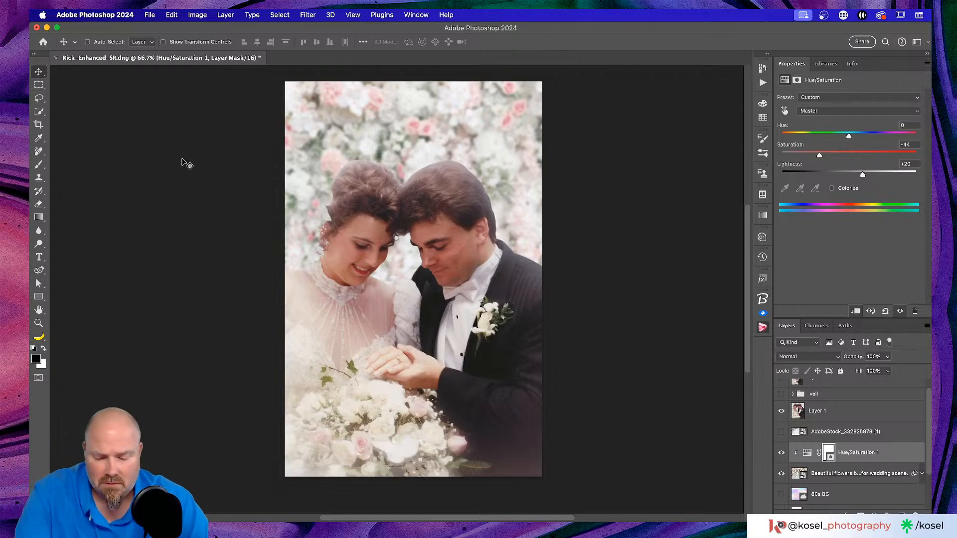
Sample the pink of a backdrop flower and of a bouquet rose with the Eyedropper to compare them in the Color Picker.
key("i")
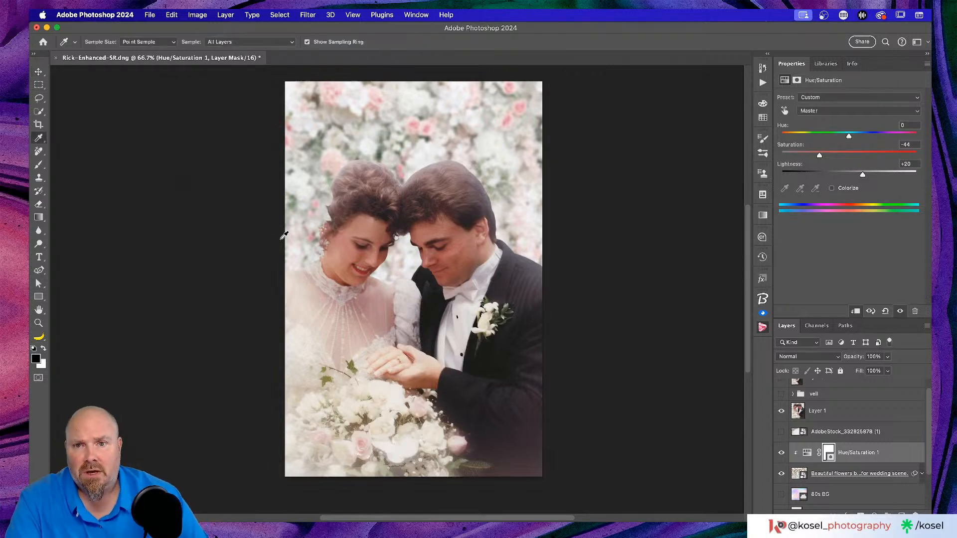
left_click(416, 122)
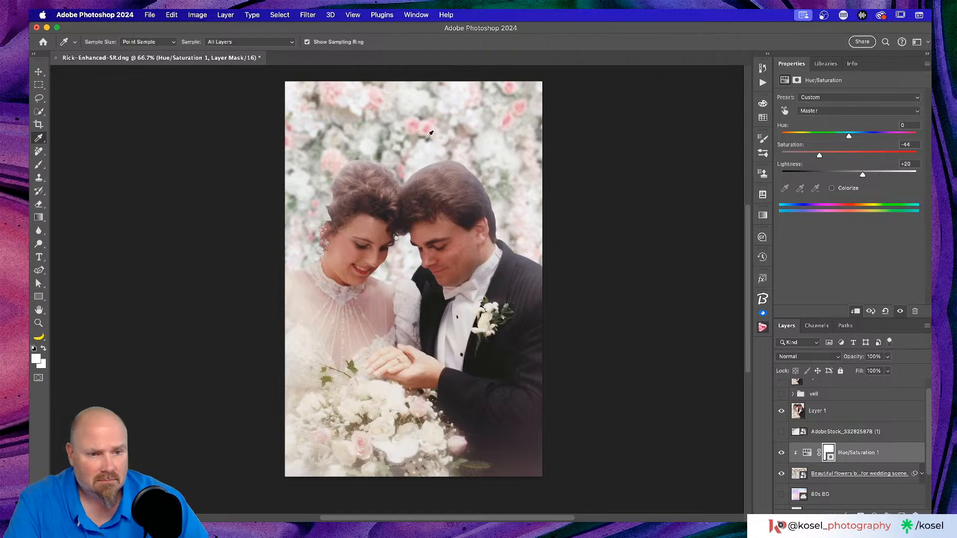
scroll(896, 404, "down", 3)
left_click(866, 424)
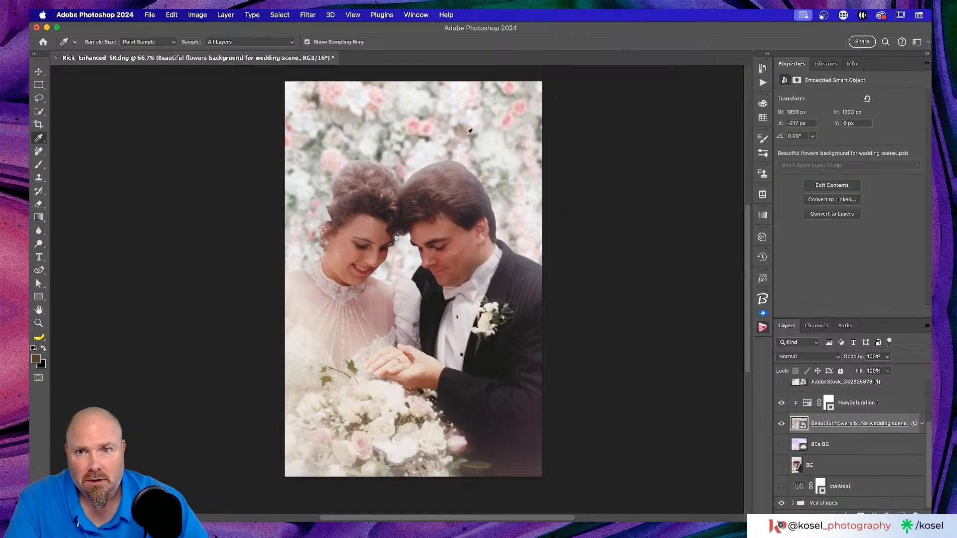
left_click(428, 123)
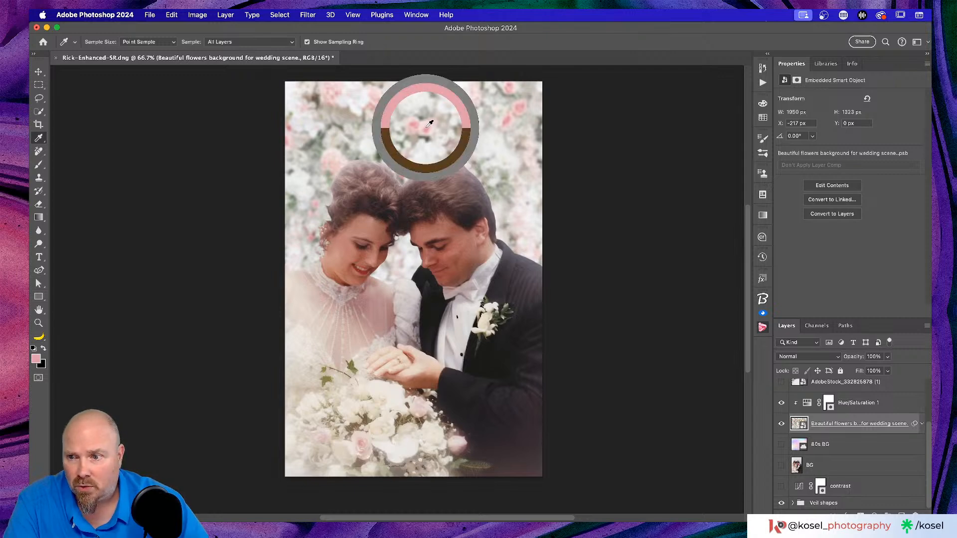
left_click(38, 358)
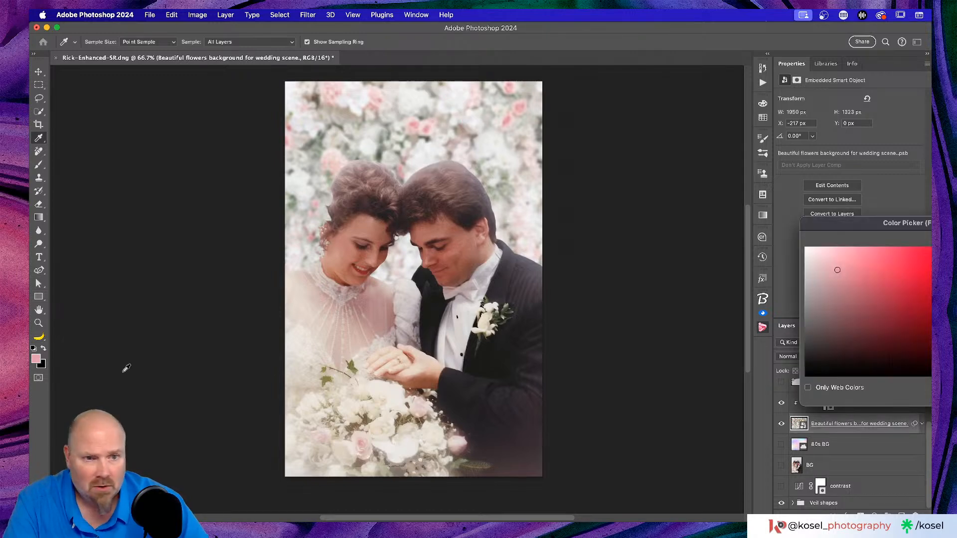
left_click_drag(847, 223, 540, 115)
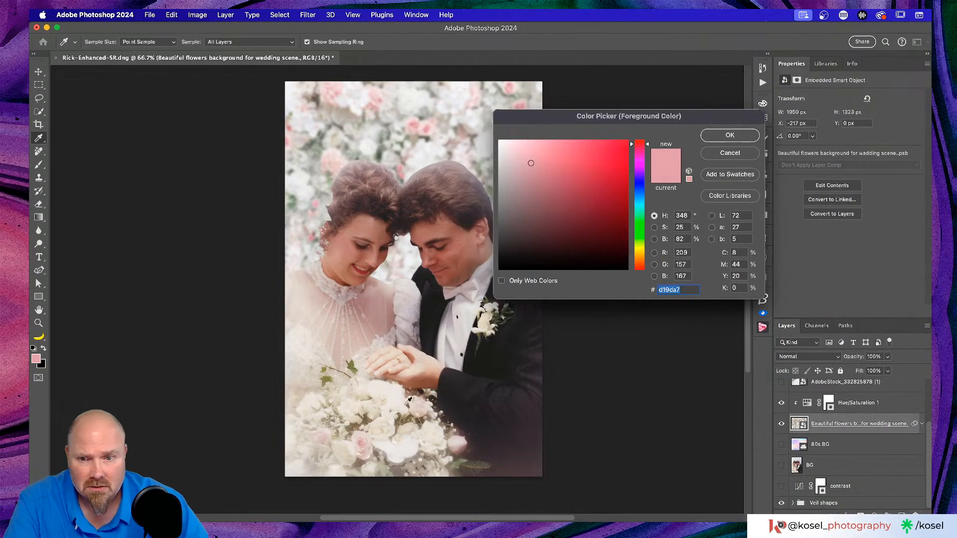
left_click(367, 438)
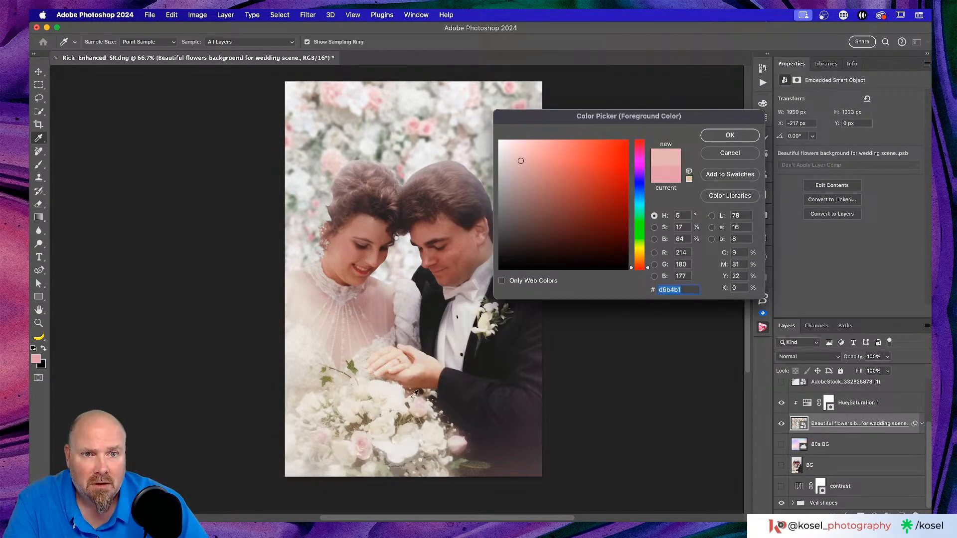
left_click(729, 135)
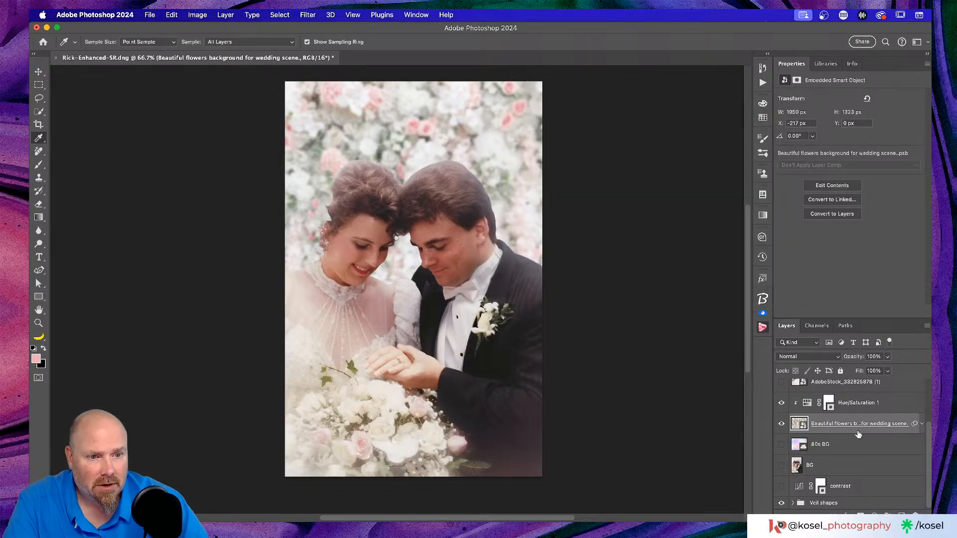
Raise the Lightness of the flower backdrop's Hue/Saturation adjustment to +26.
left_click(872, 403)
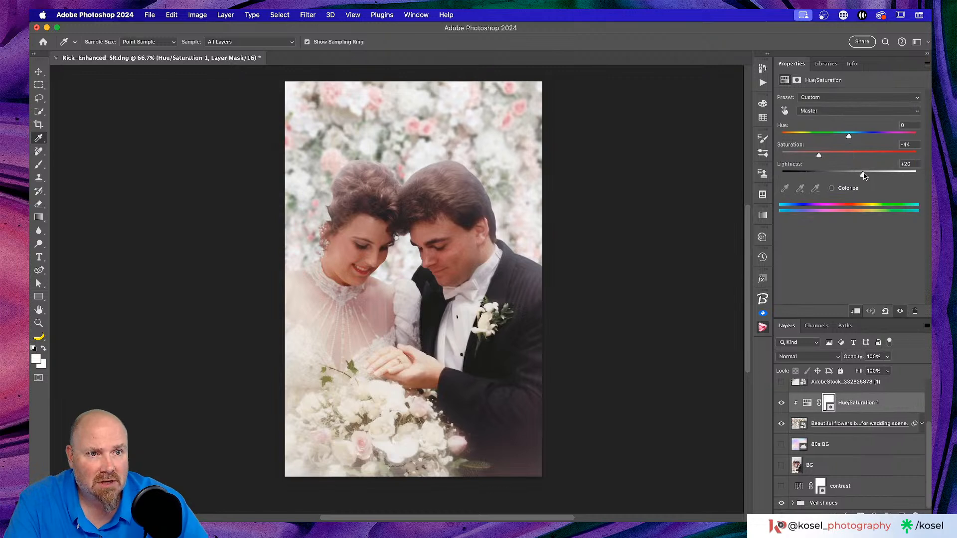
left_click_drag(862, 176, 867, 176)
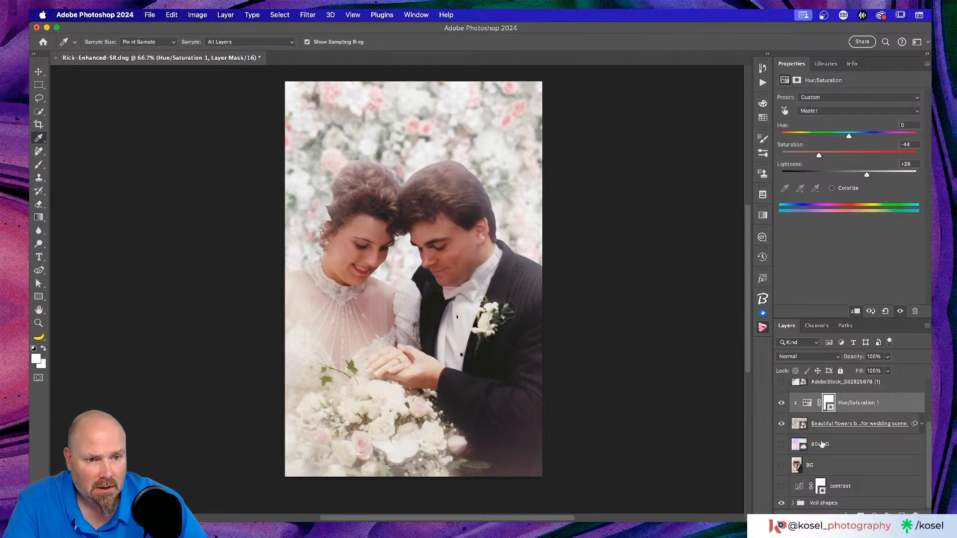
Show and expand the veil group, and lower the whole group's opacity to 82%.
scroll(821, 444, "up", 3)
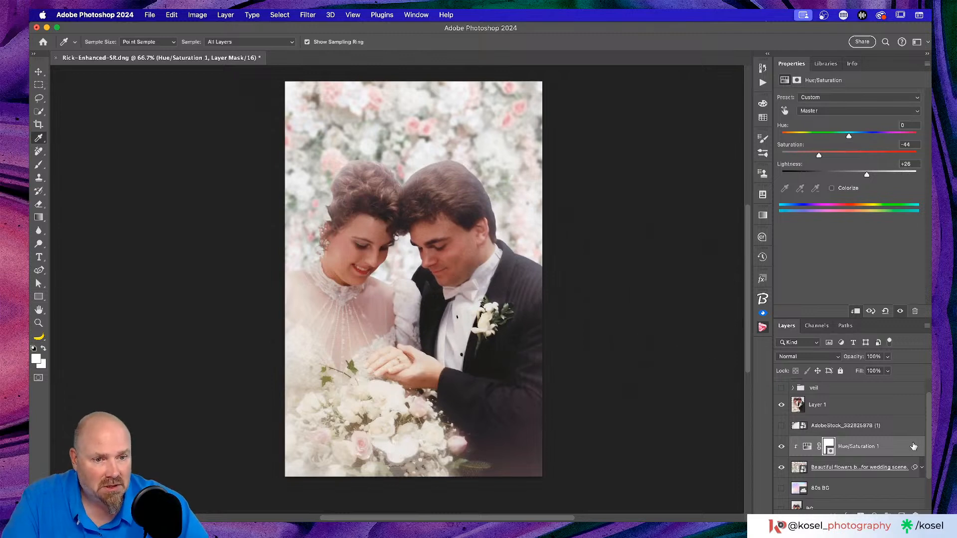
scroll(877, 431, "up", 1)
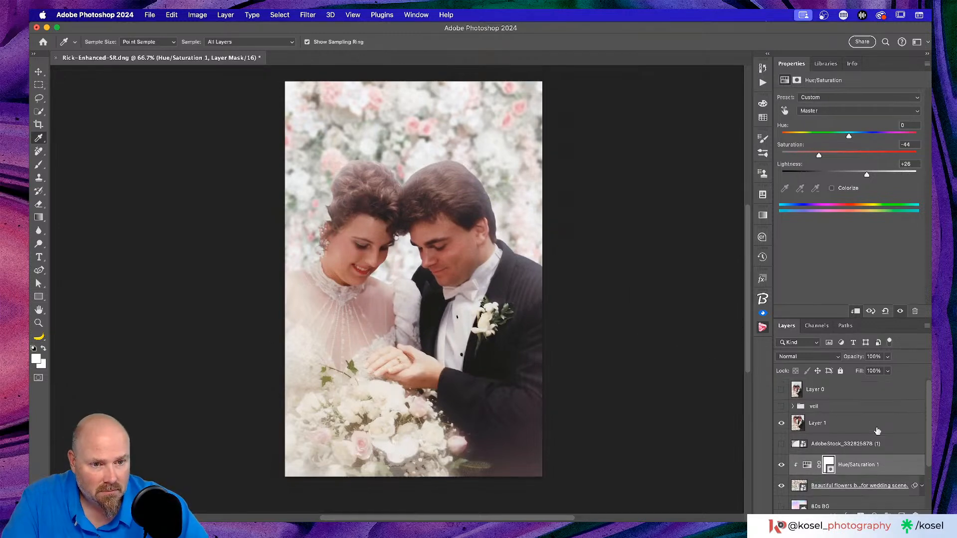
left_click(781, 407)
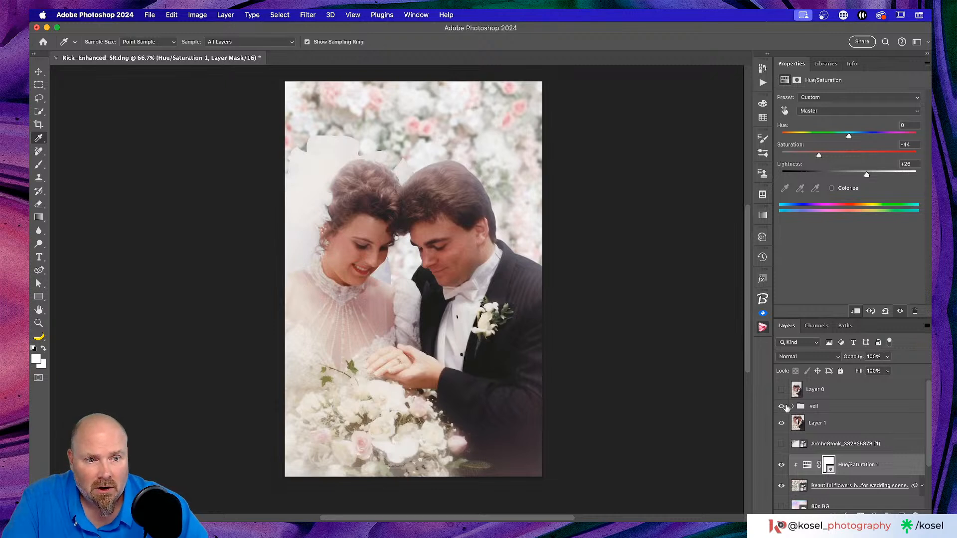
left_click(792, 407)
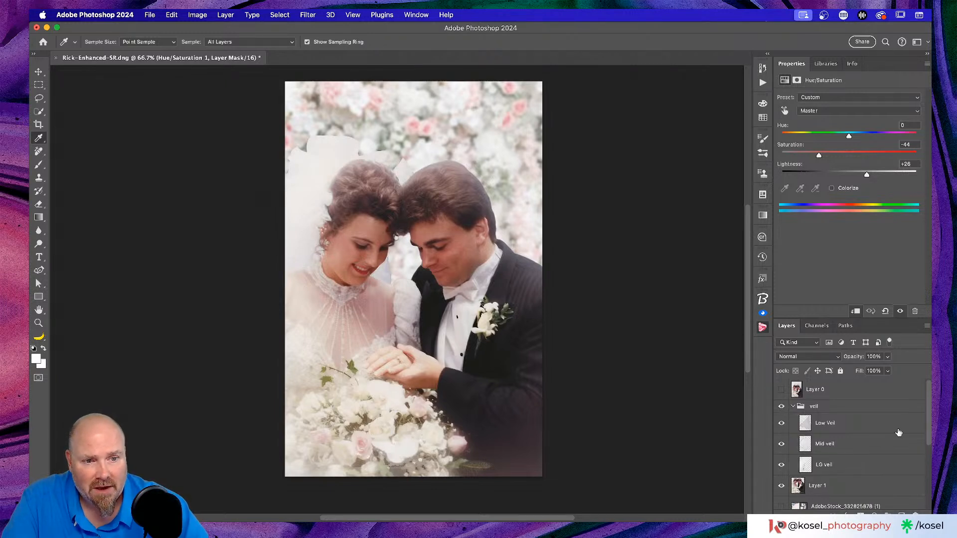
left_click(825, 410)
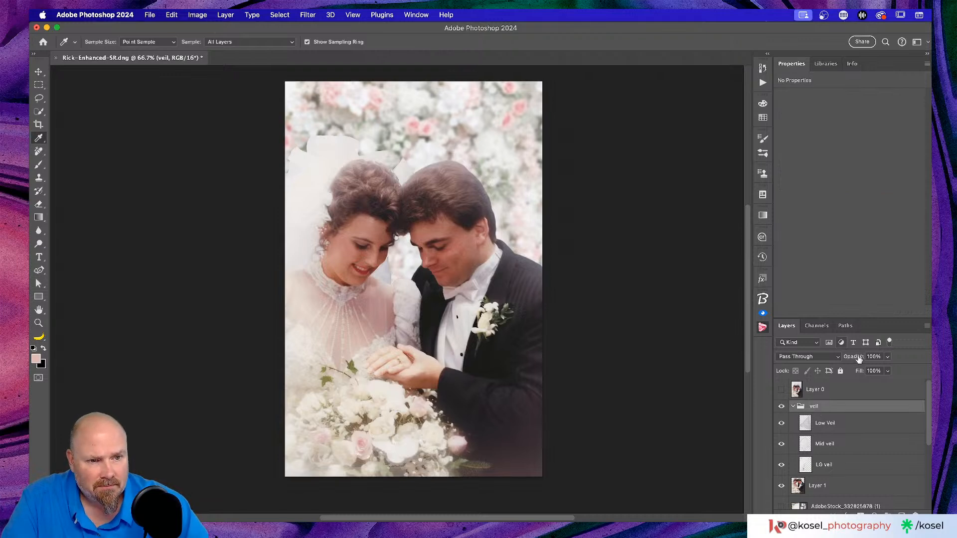
left_click_drag(857, 358, 849, 359)
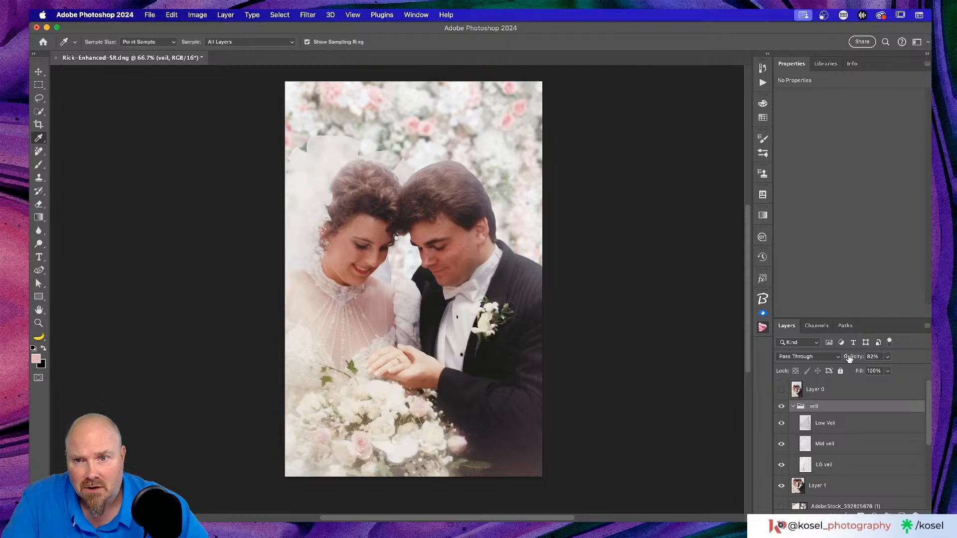
Raise the opacity of the whole veil group back to 100%.
mouse_move(850, 359)
left_mouse_down()
mouse_move(860, 359)
mouse_move(836, 359)
mouse_move(855, 359)
left_mouse_up()
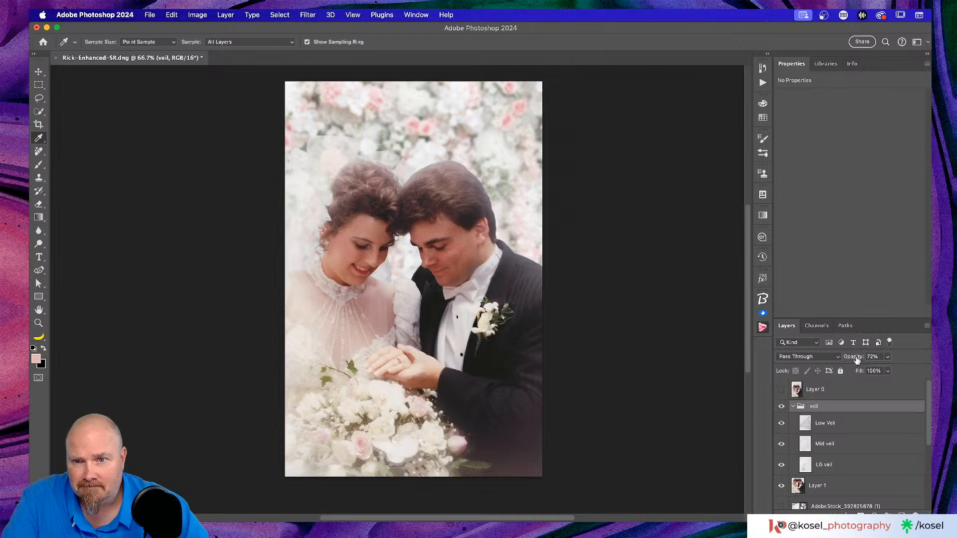
left_click_drag(857, 360, 864, 360)
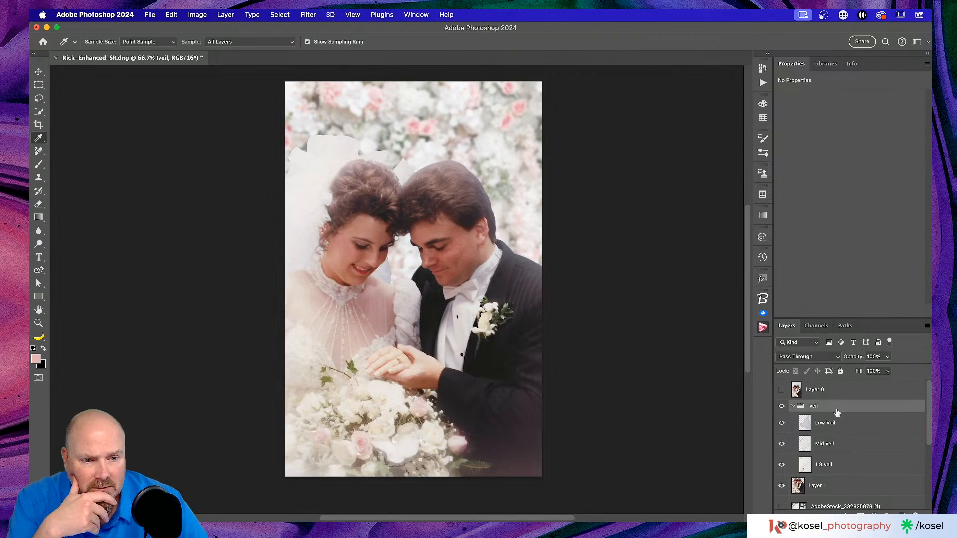
Add a layer mask to the LG veil layer and choose the black-to-transparent gradient preset for the Gradient tool.
left_click(851, 471)
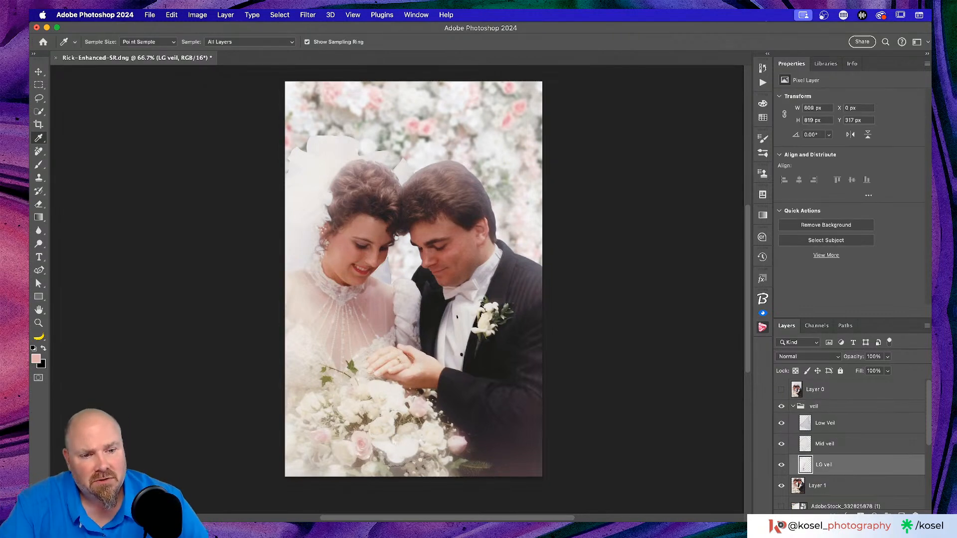
left_click(860, 514)
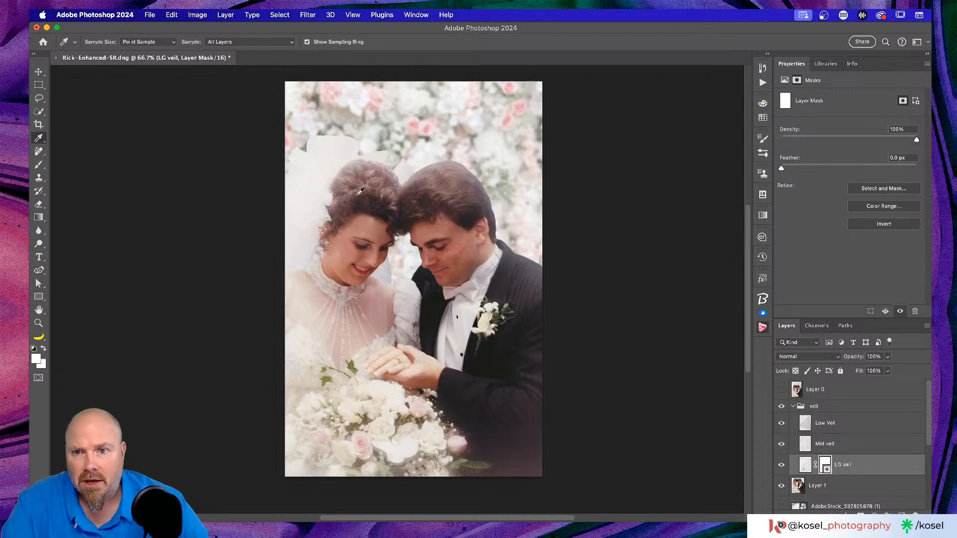
key("g")
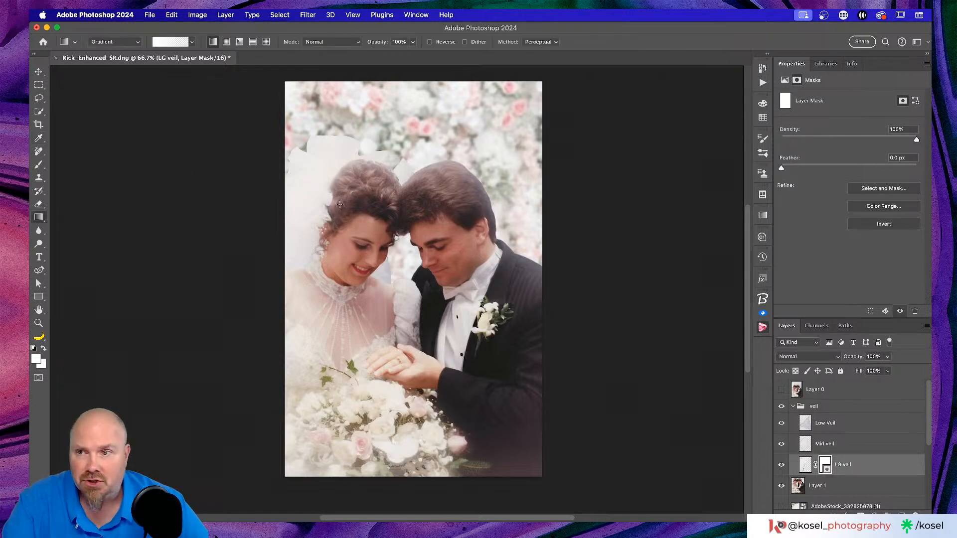
left_click(175, 43)
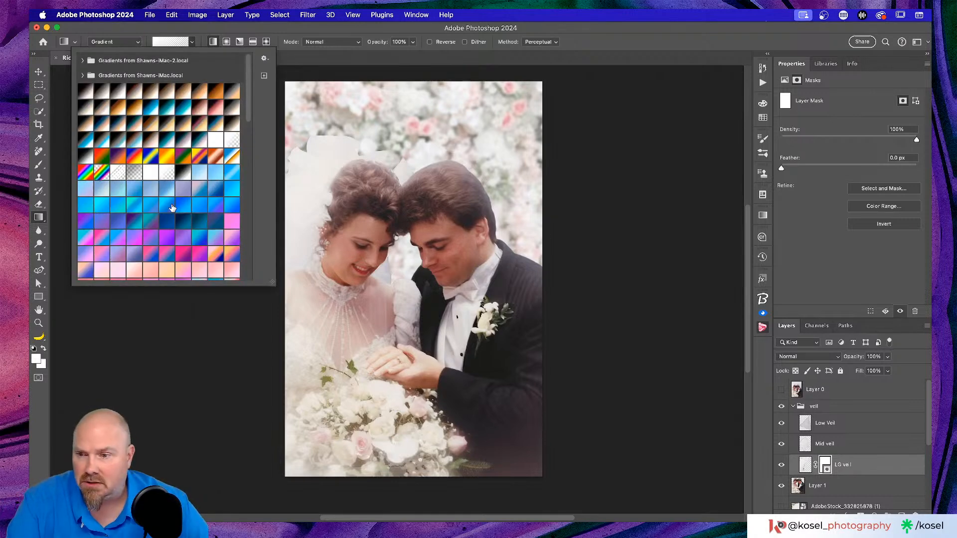
left_click(201, 36)
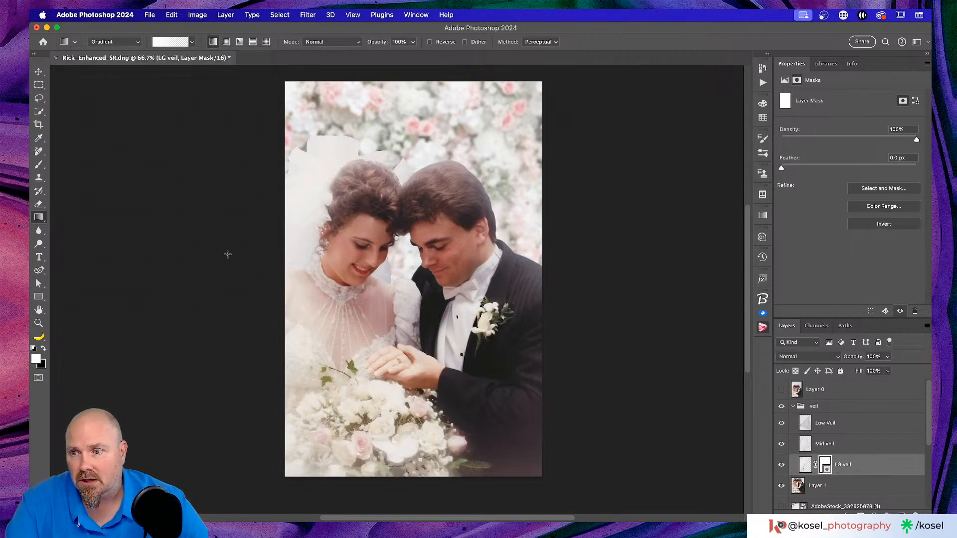
key("x")
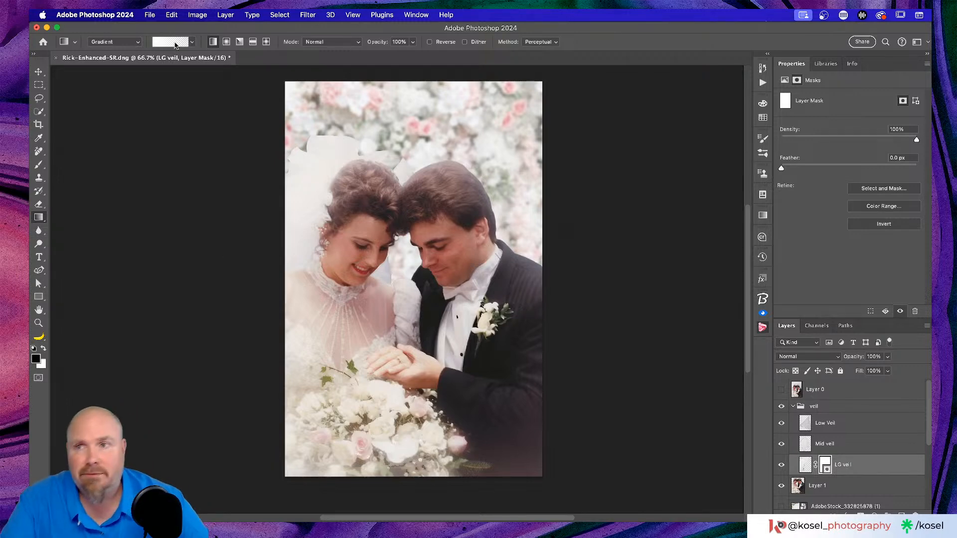
left_click(190, 43)
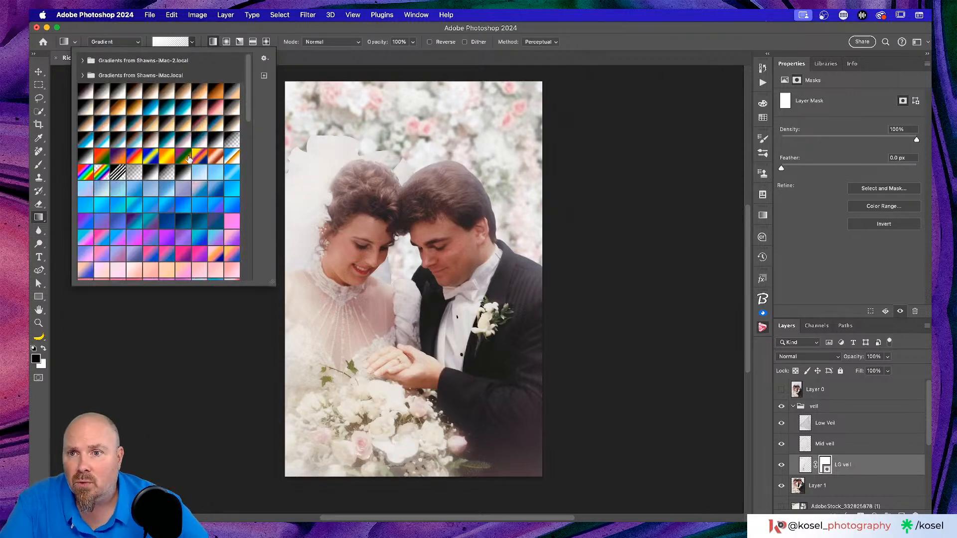
left_click(233, 142)
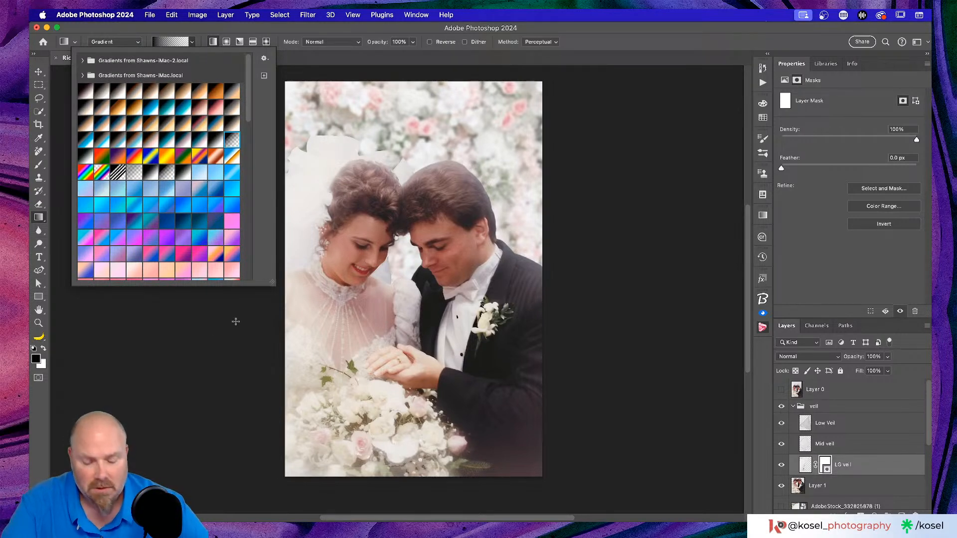
left_click(236, 322)
Draw a linear gradient on the LG veil mask from the veil's upper edge to the bride's hair, angled about -69°.
left_click_drag(287, 142, 335, 182)
left_click_drag(334, 181, 333, 180)
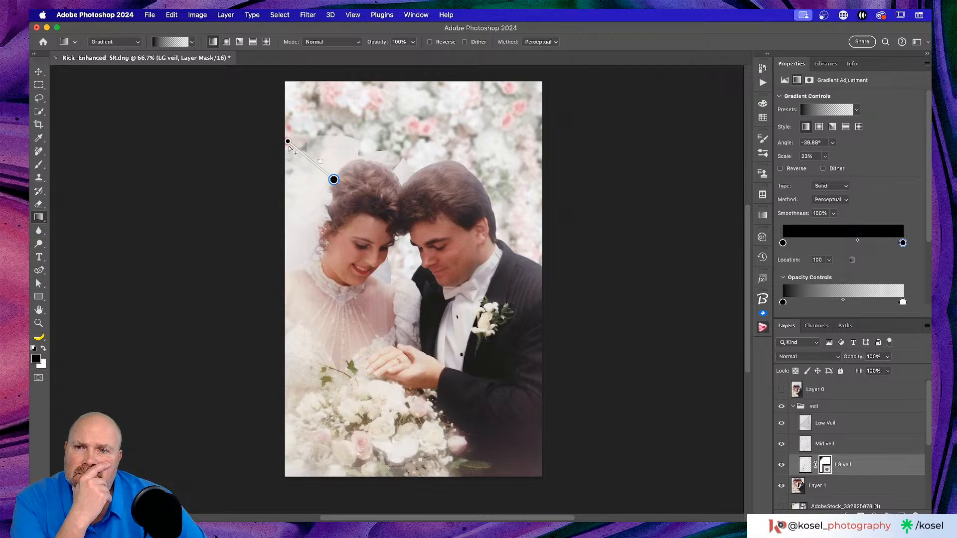
mouse_move(287, 141)
left_mouse_down()
mouse_move(272, 166)
mouse_move(316, 132)
mouse_move(294, 133)
mouse_move(286, 145)
mouse_move(303, 132)
left_mouse_up()
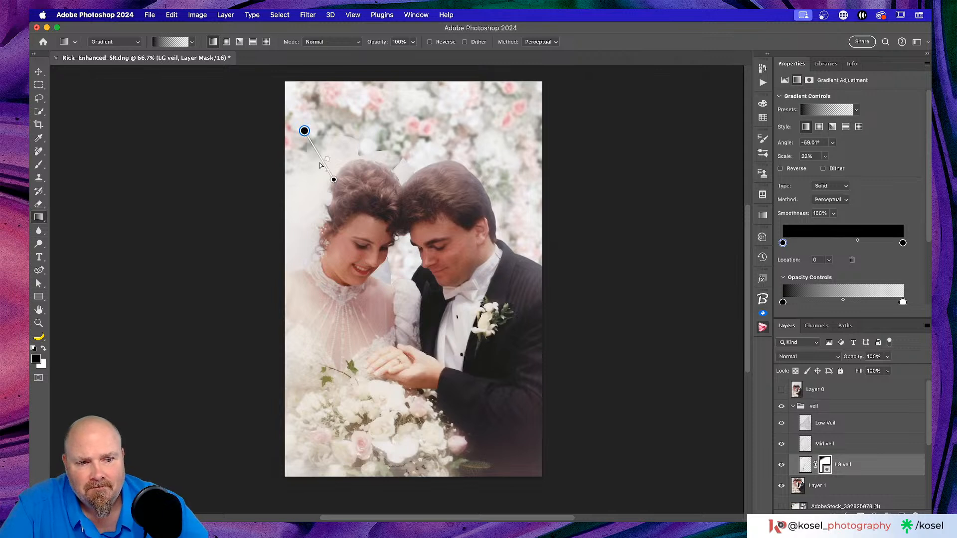
Remove the gradient mask from the LG veil layer and add a fresh blank layer mask.
left_click(875, 472)
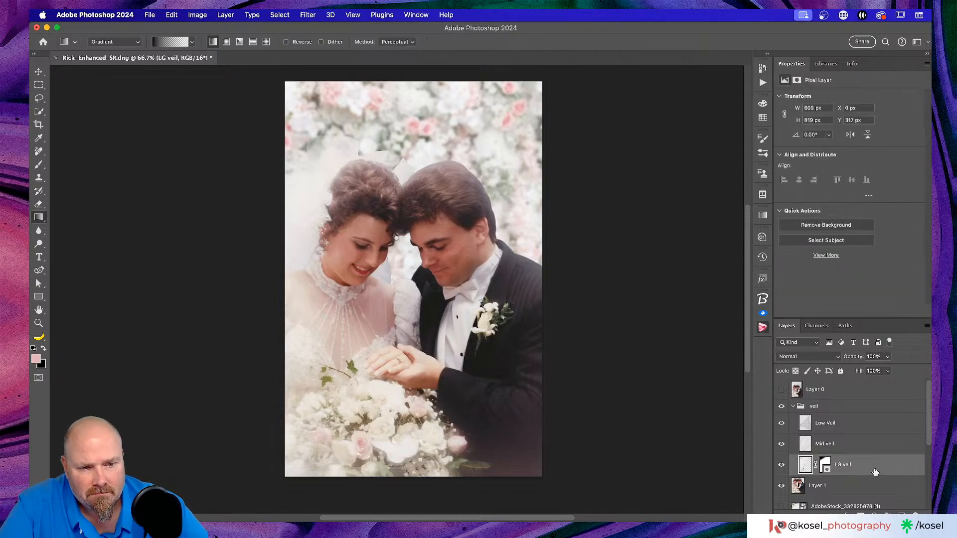
left_click(824, 464)
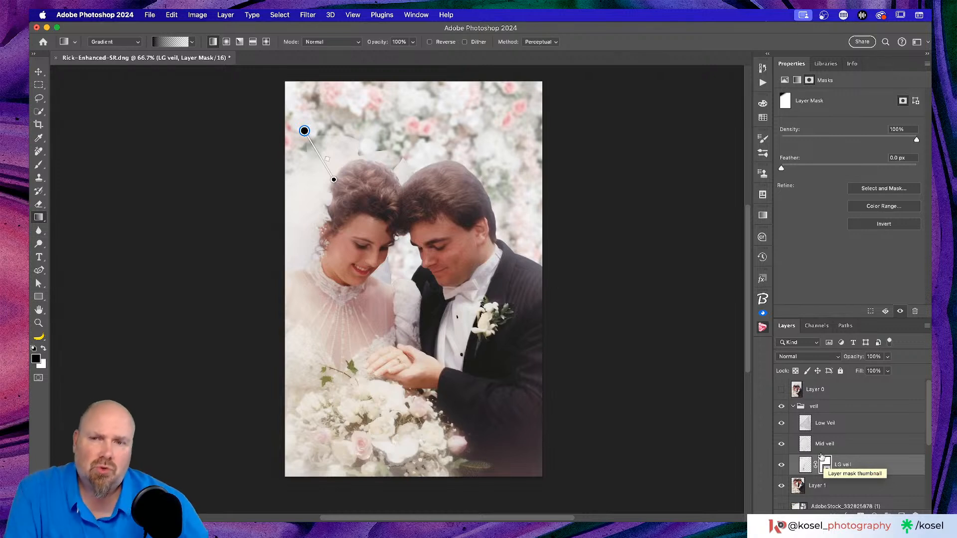
left_click_drag(822, 466, 914, 512)
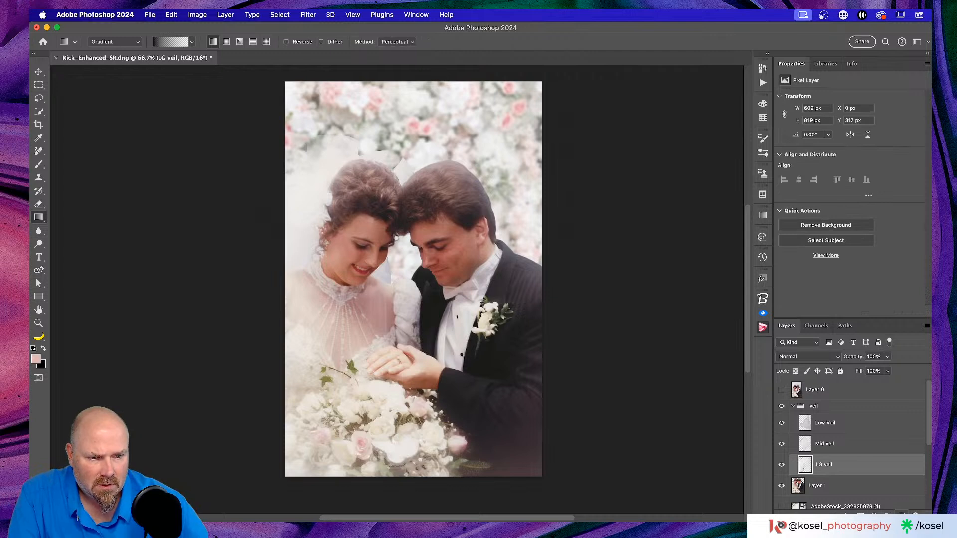
left_click(859, 514)
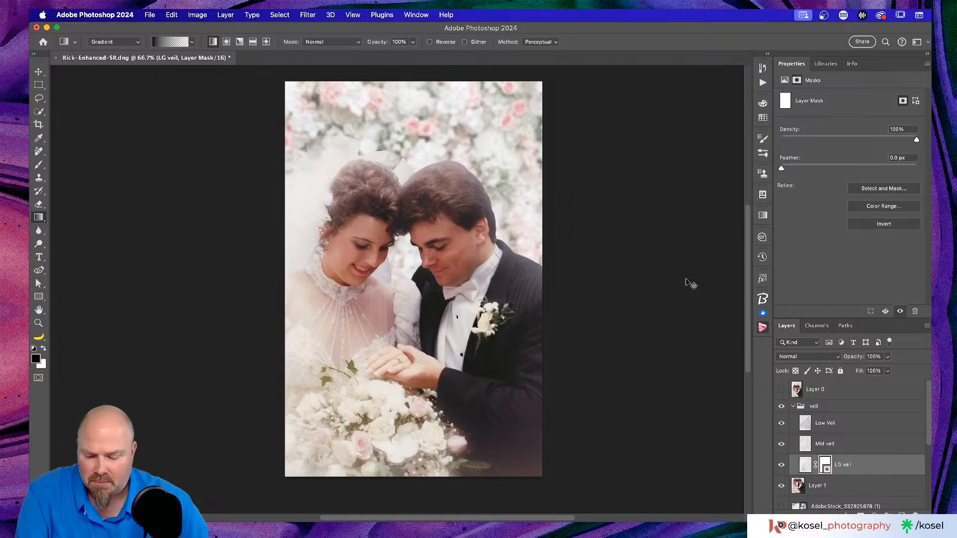
Undo the mask replacement and the gradient edits on the LG veil layer, back to its first blank mask.
key("super+z")
key("super+shift+z")
key("super+shift+z")
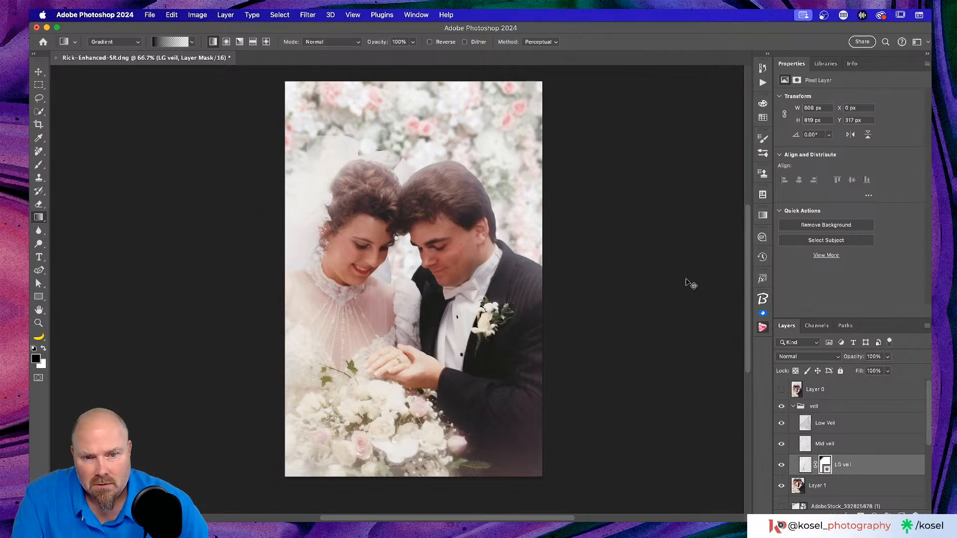
key("super+z")
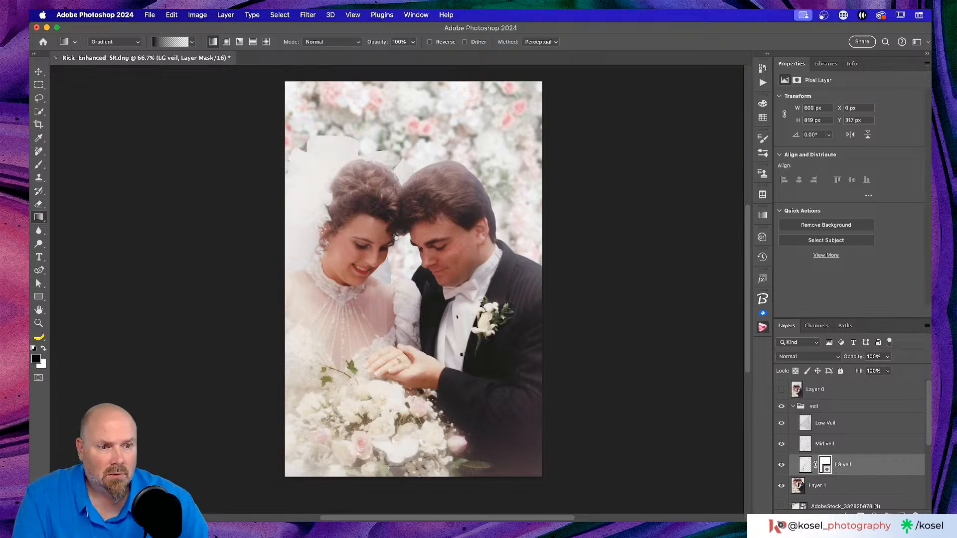
Show the LG veil layer mask on its own to inspect it, and return to the normal image view.
left_click(820, 469)
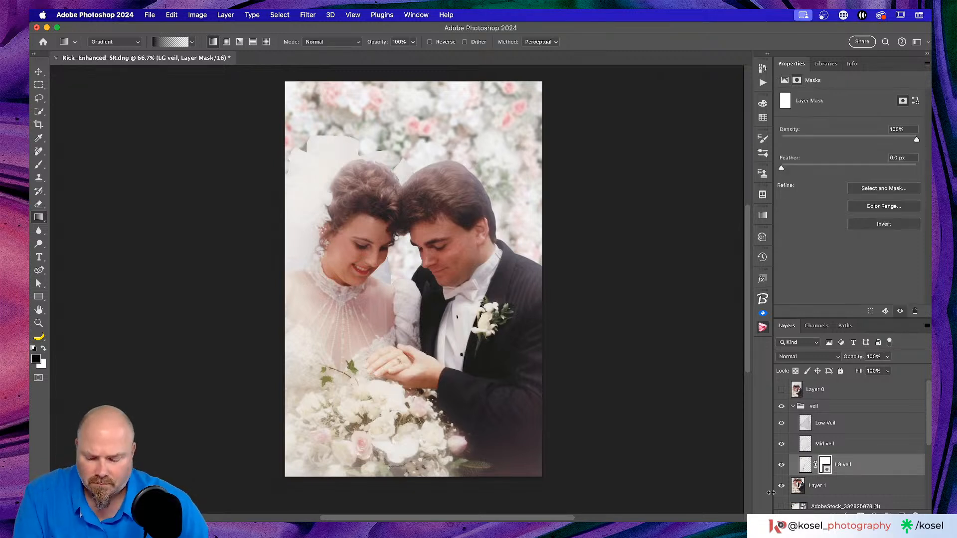
left_click(825, 465, "alt")
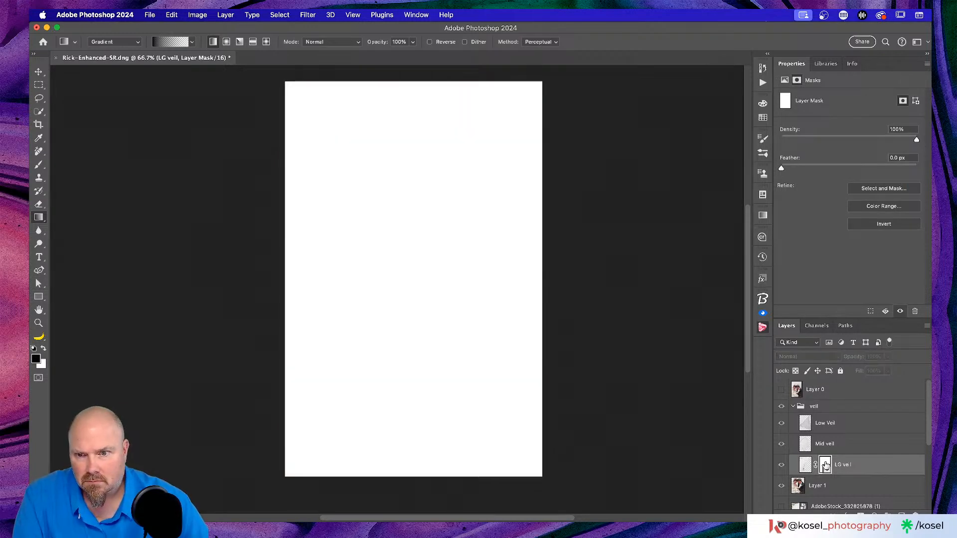
left_click(825, 465, "alt")
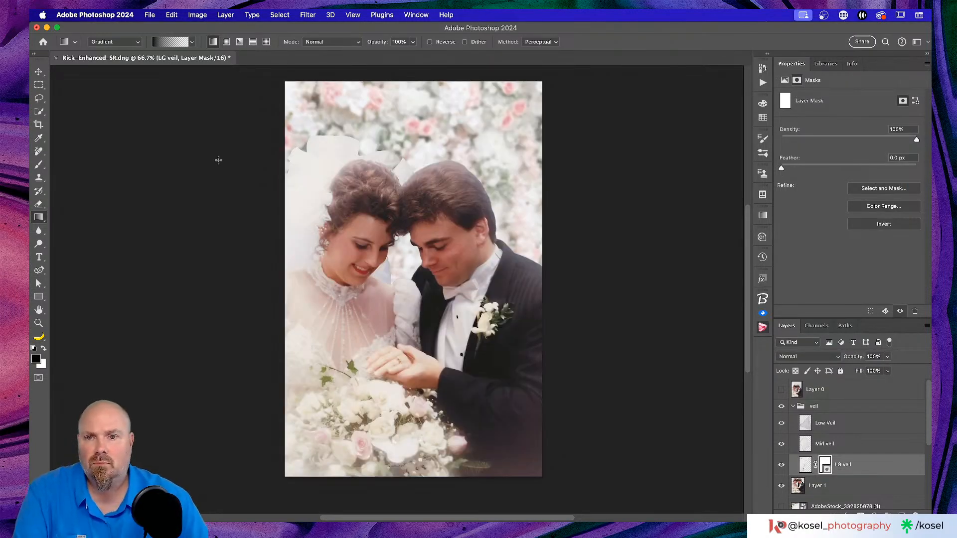
Switch to the Brush tool with the LG veil mask active and enlarge the brush to 400 px.
key("b")
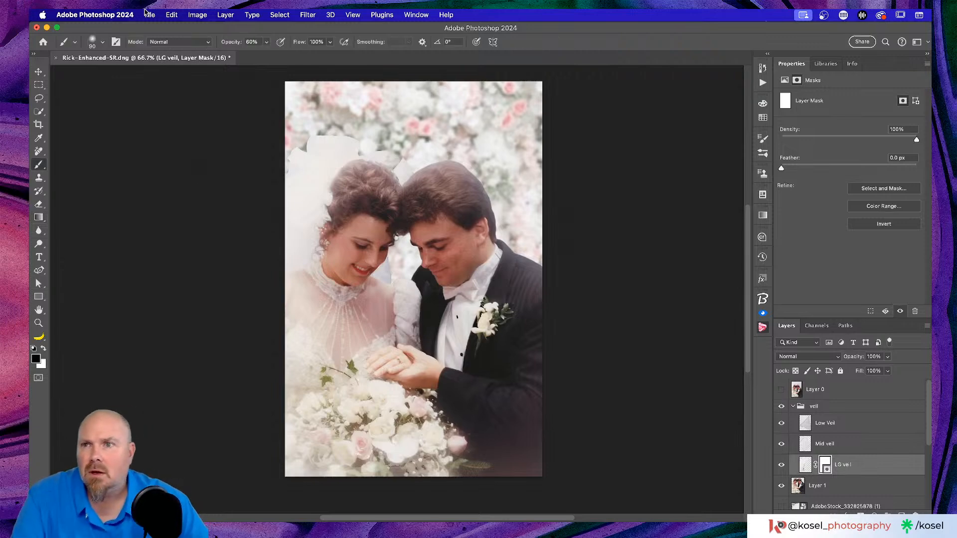
left_click(102, 42)
left_click(134, 252)
key("Return")
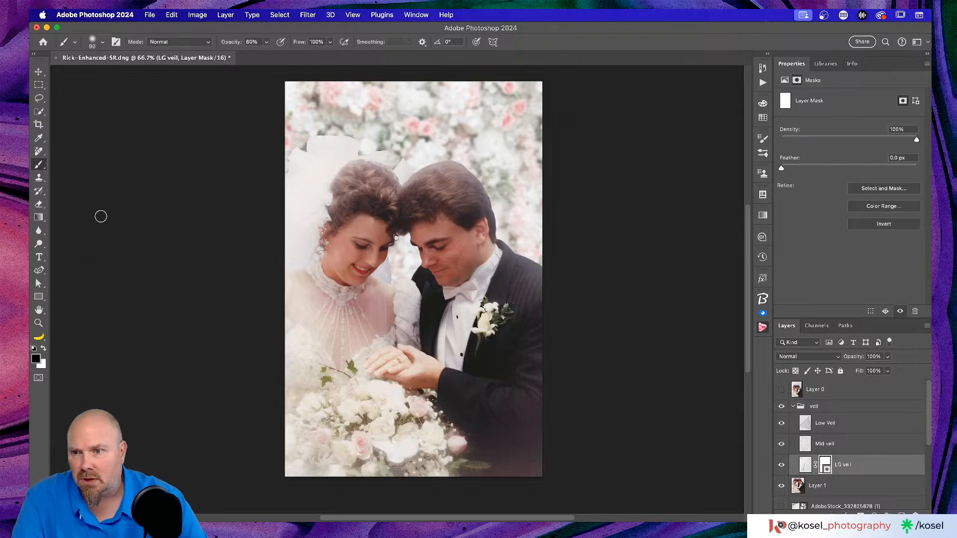
key("bracketright")
key("bracketright")
key("bracketright")
key("bracketright")
key("bracketright")
key("bracketright")
key("bracketright")
key("bracketright")
key("bracketright")
key("bracketright")
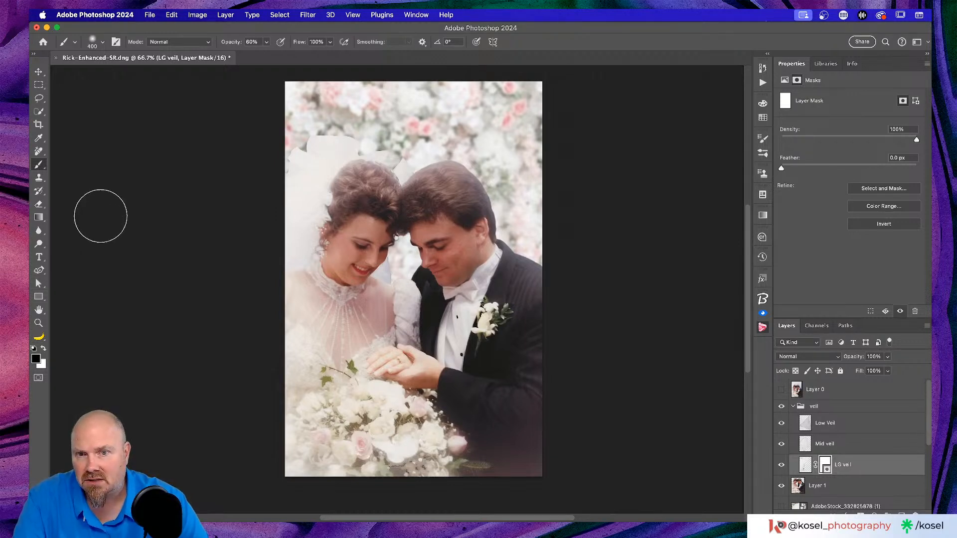
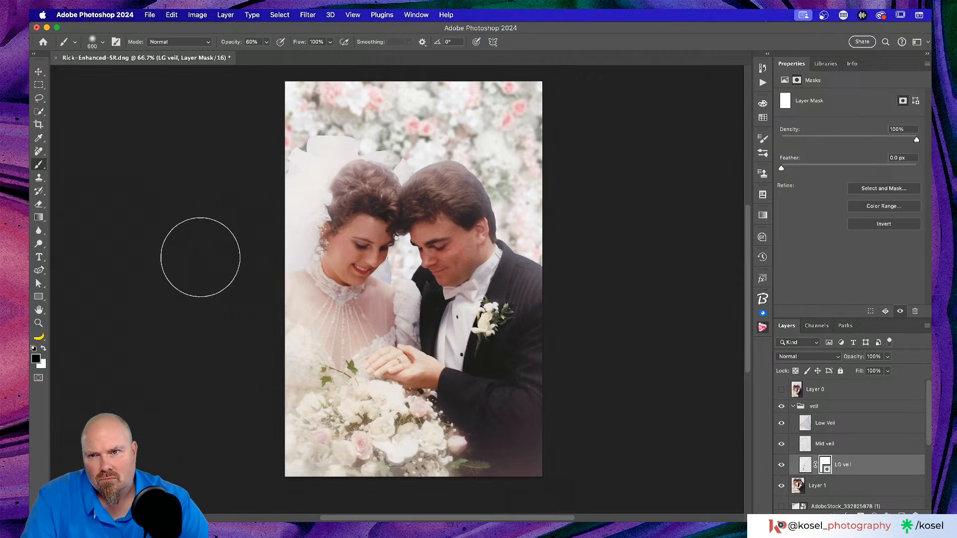
Switch to the Move tool and delete the blank layer mask from the LG veil layer.
left_click(38, 71)
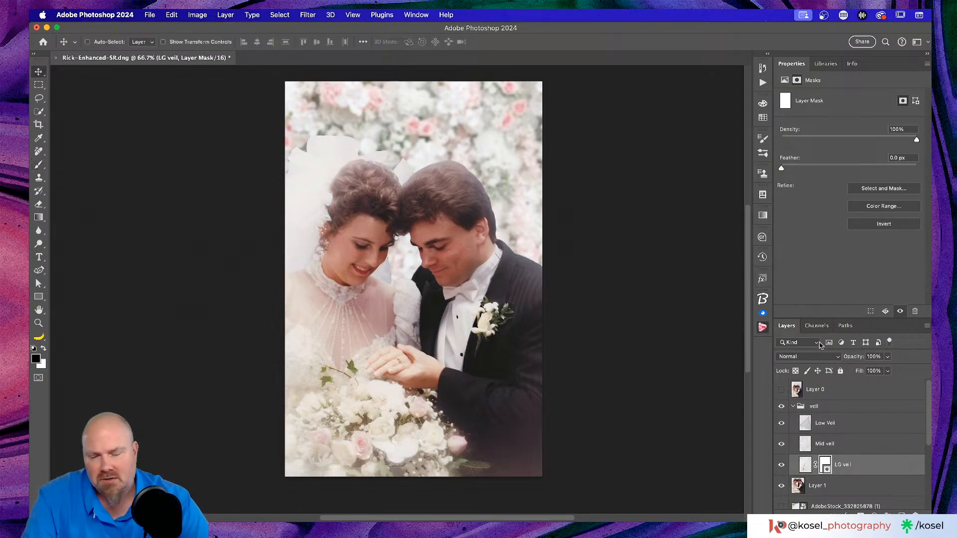
left_click(879, 466)
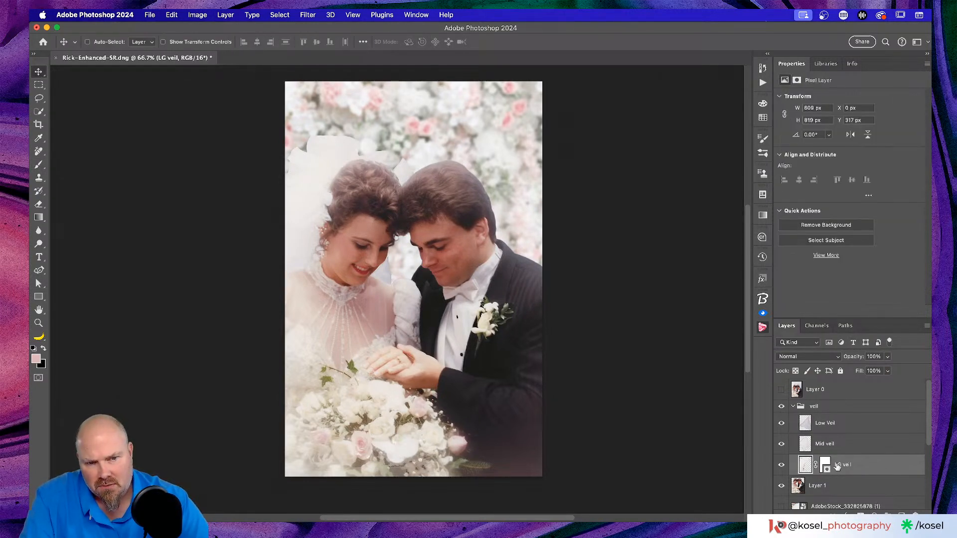
left_click_drag(825, 466, 915, 515)
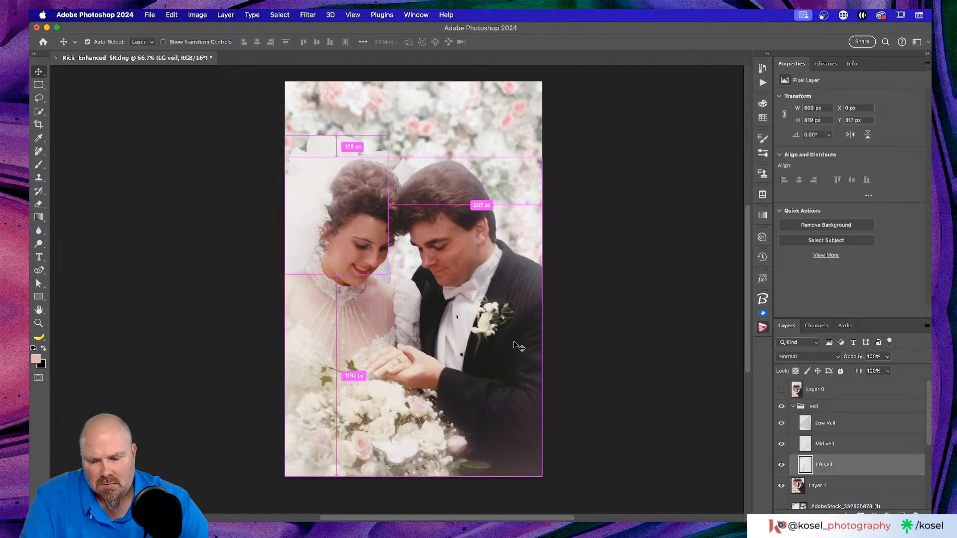
Switch to Adobe Stock in Google Chrome, search the free images for "white veil" and browse the results.
key("super+Tab")
key("super+Tab")
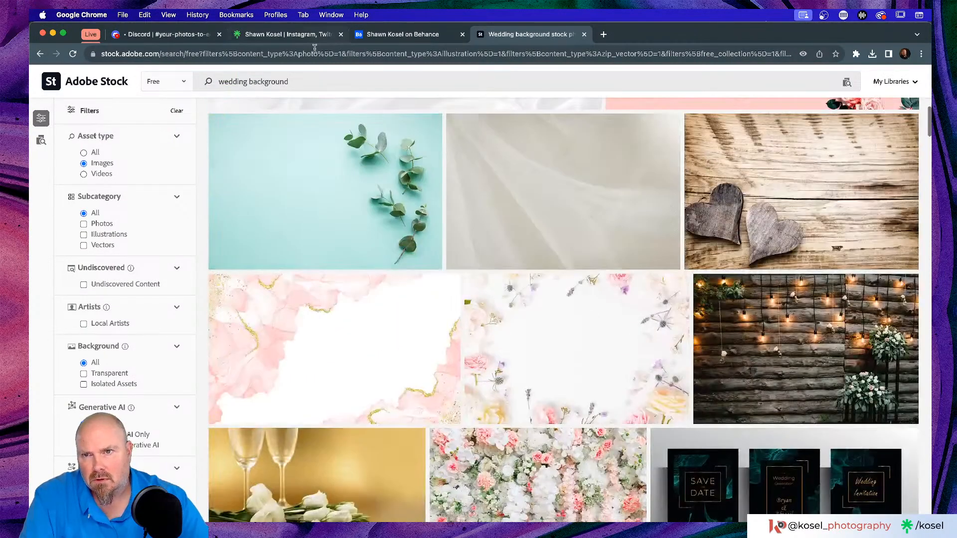
triple_click(297, 85)
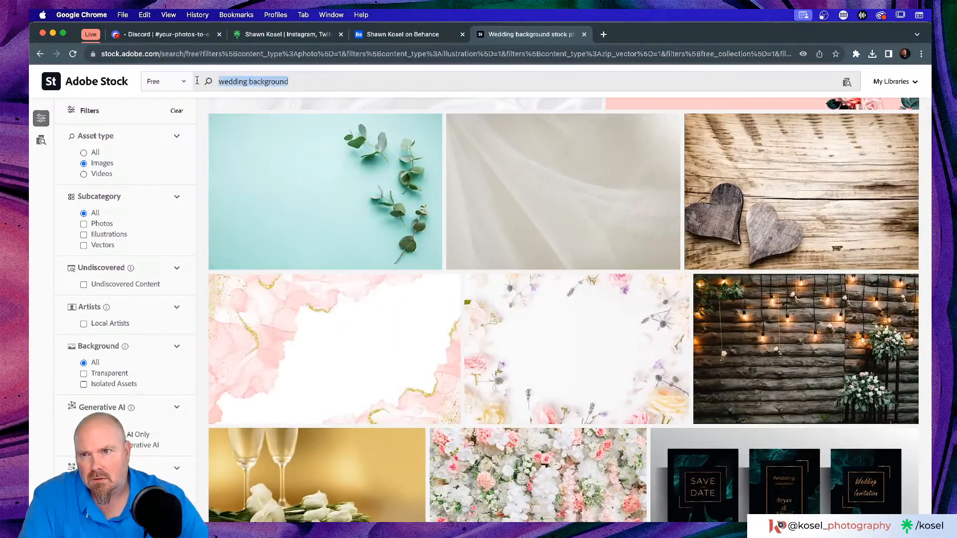
type("white")
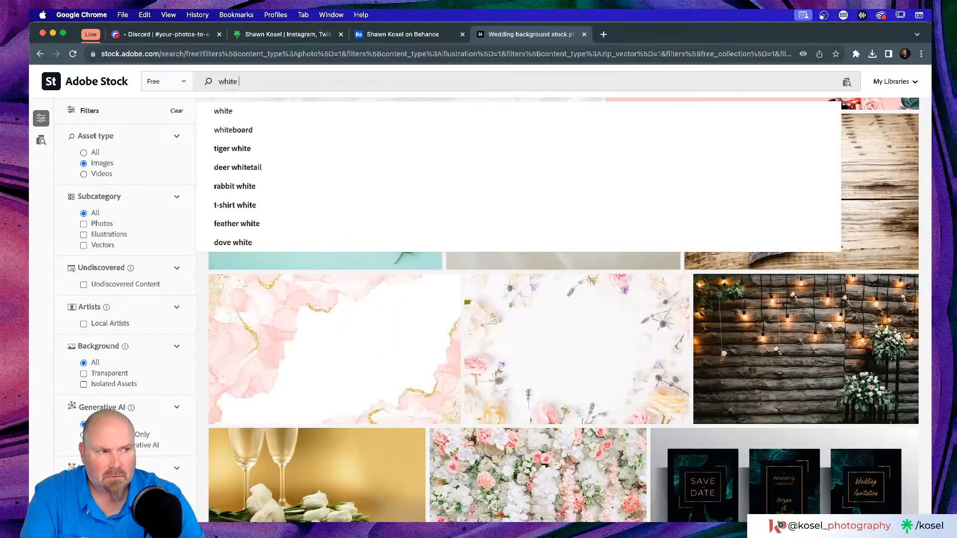
type(" veil")
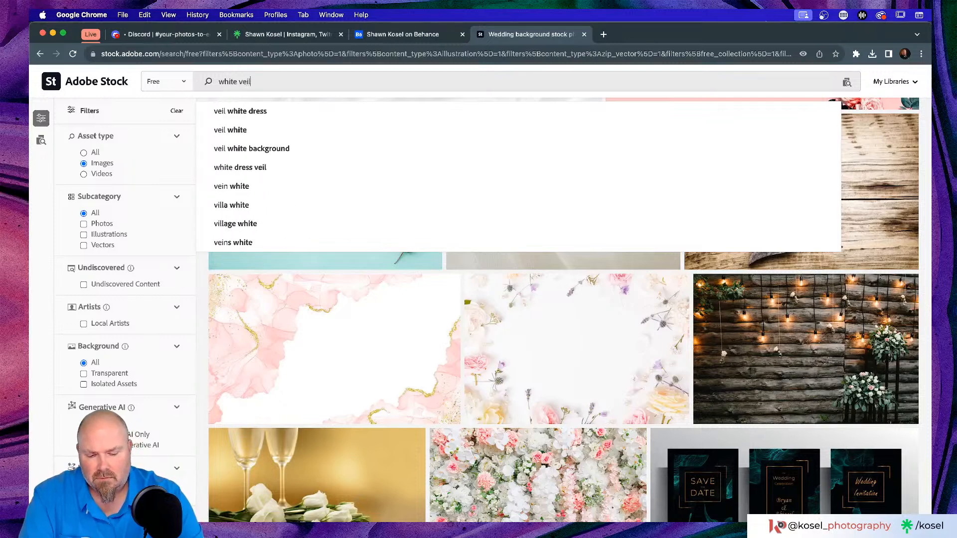
key("Return")
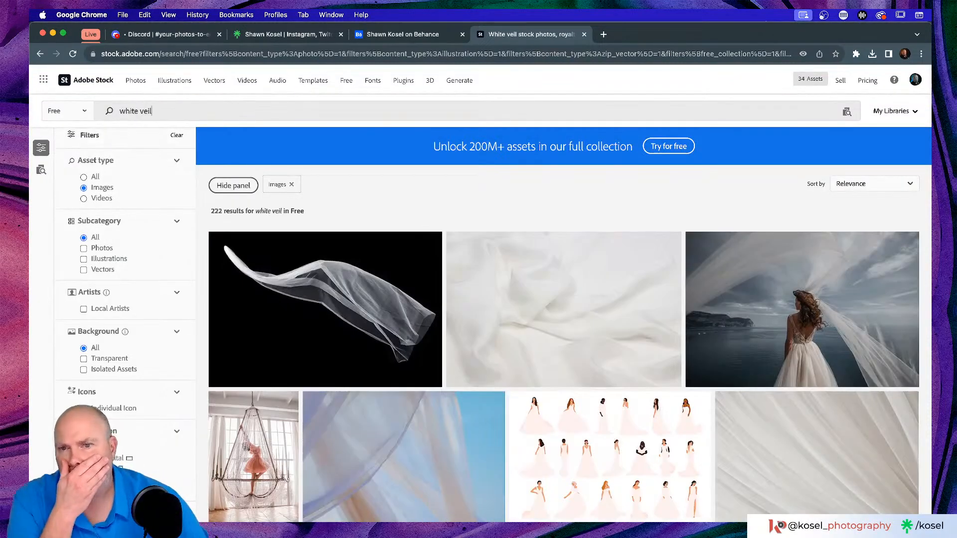
scroll(391, 254, "down", 3)
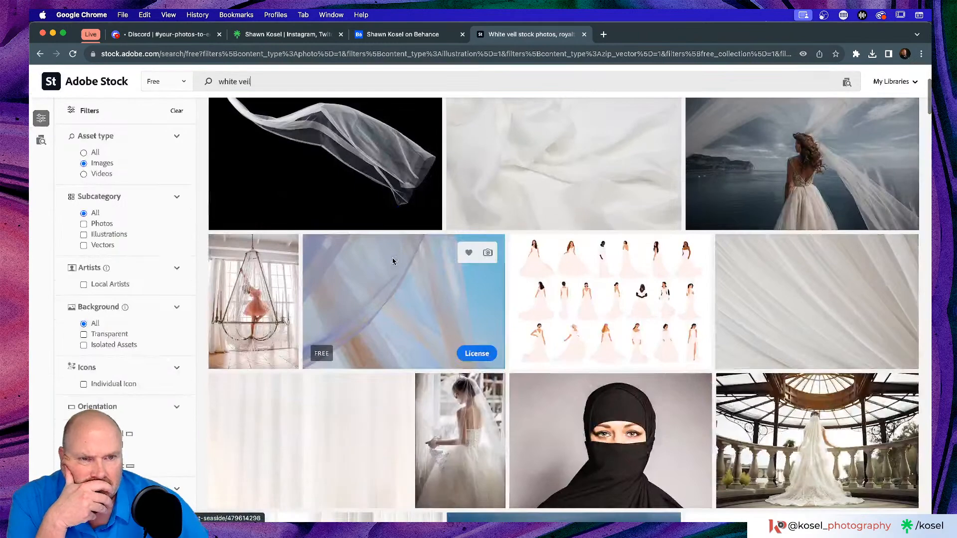
scroll(392, 261, "down", 3)
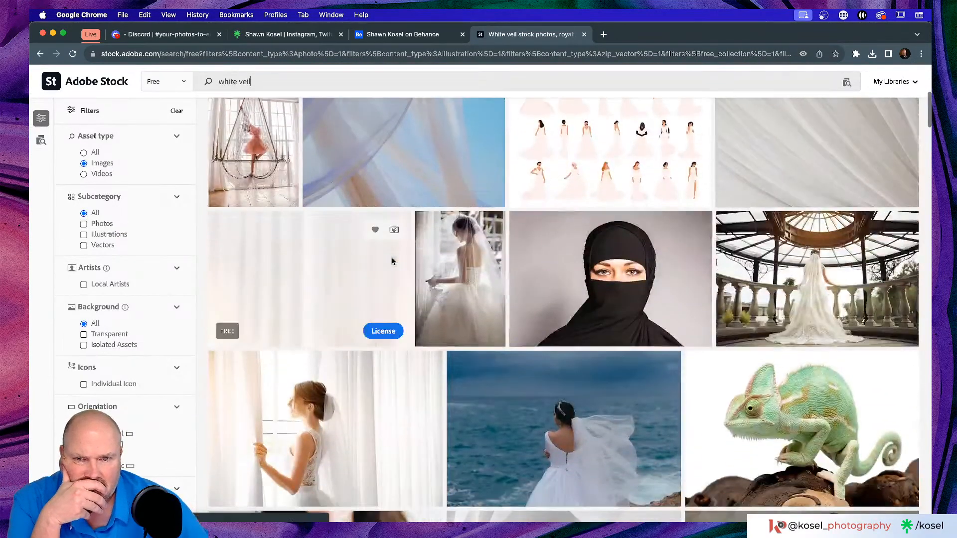
Browse the free "white veil" image results for a usable veil photo and return to the search field.
scroll(392, 260, "down", 4)
scroll(392, 260, "down", 4)
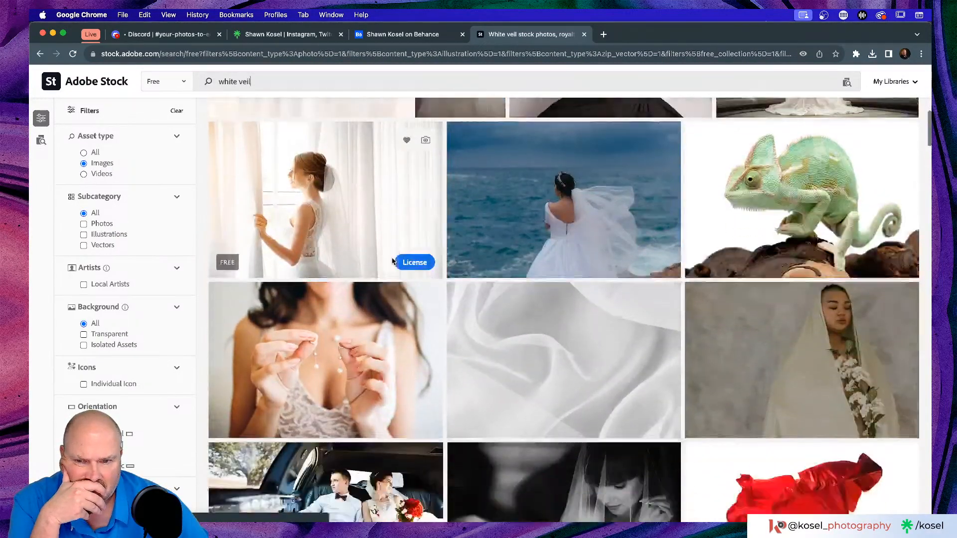
scroll(392, 261, "down", 2)
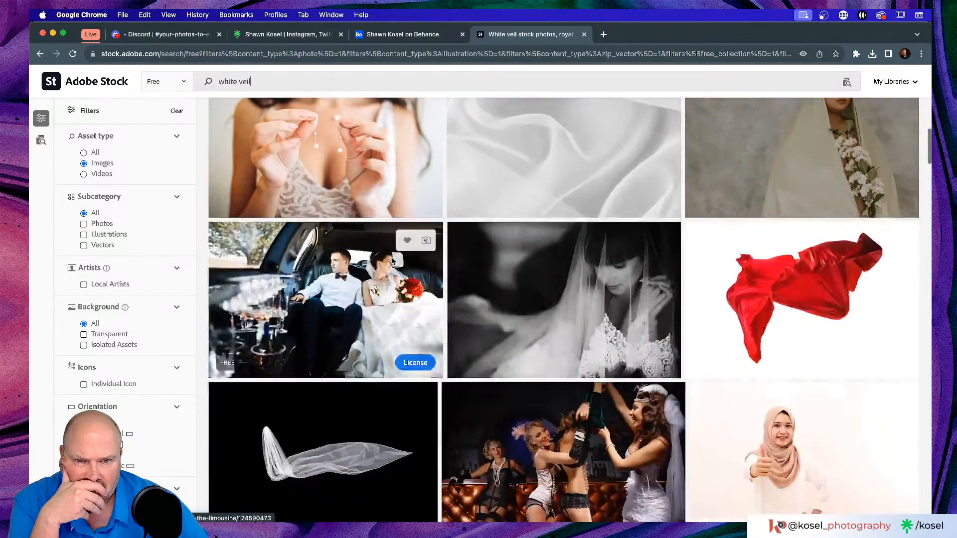
scroll(392, 261, "up", 2)
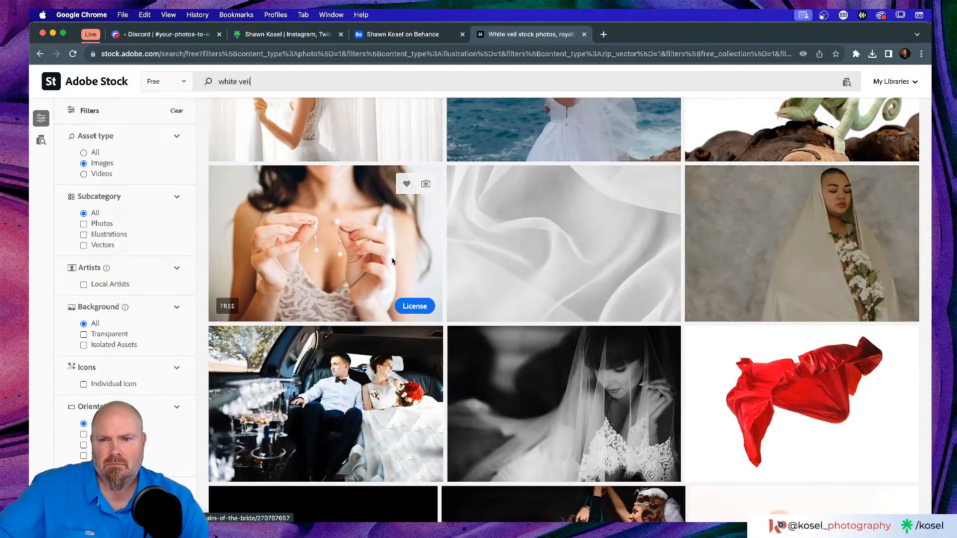
scroll(392, 261, "down", 4)
scroll(392, 261, "down", 3)
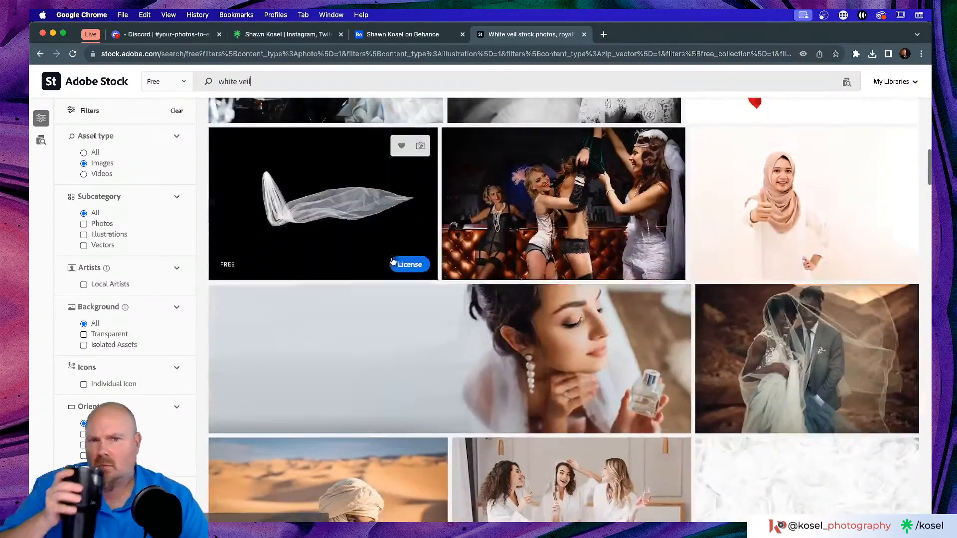
scroll(392, 261, "down", 5)
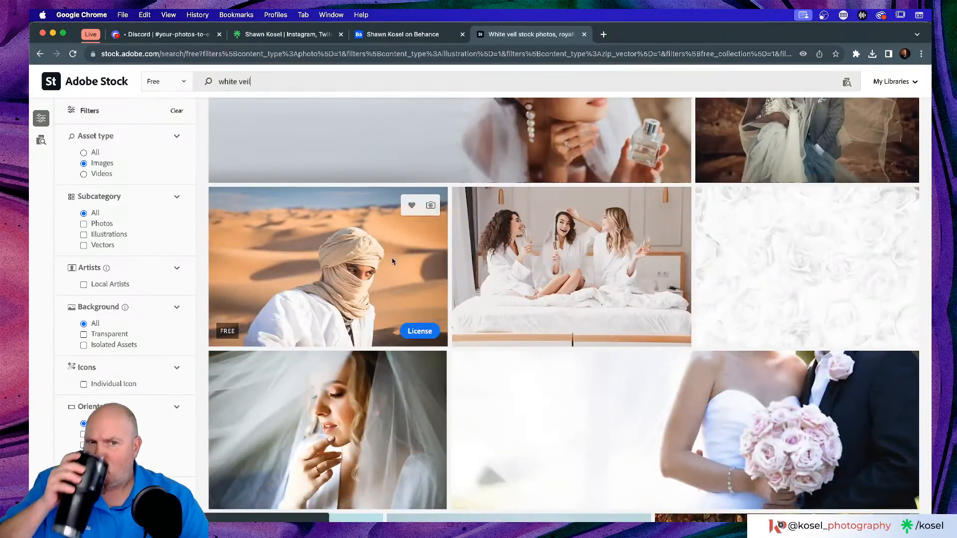
scroll(392, 261, "down", 4)
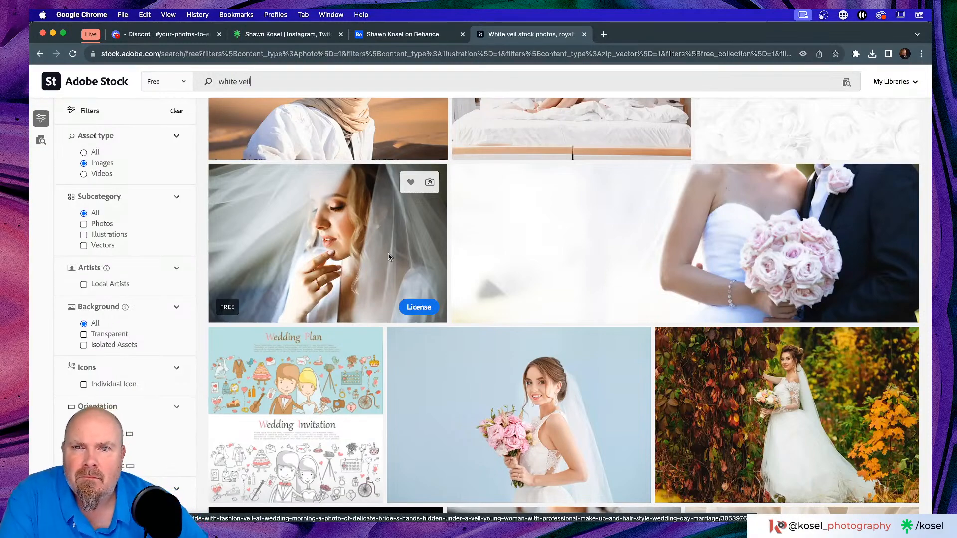
scroll(390, 257, "down", 7)
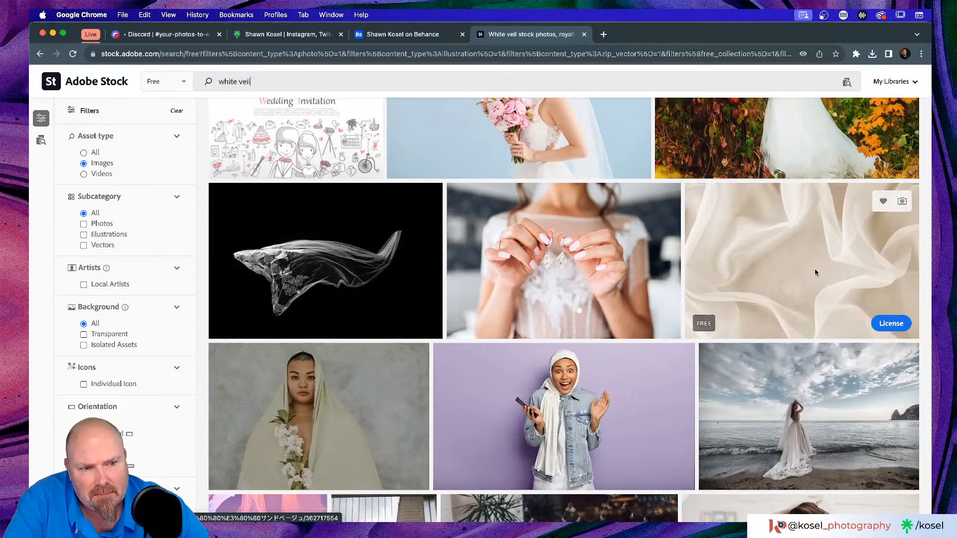
scroll(793, 272, "down", 12)
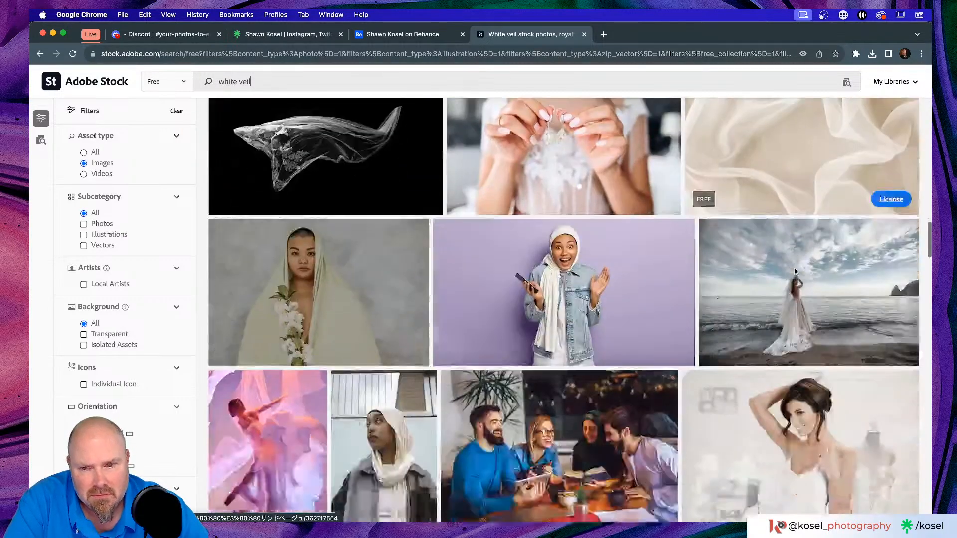
scroll(316, 253, "up", 12)
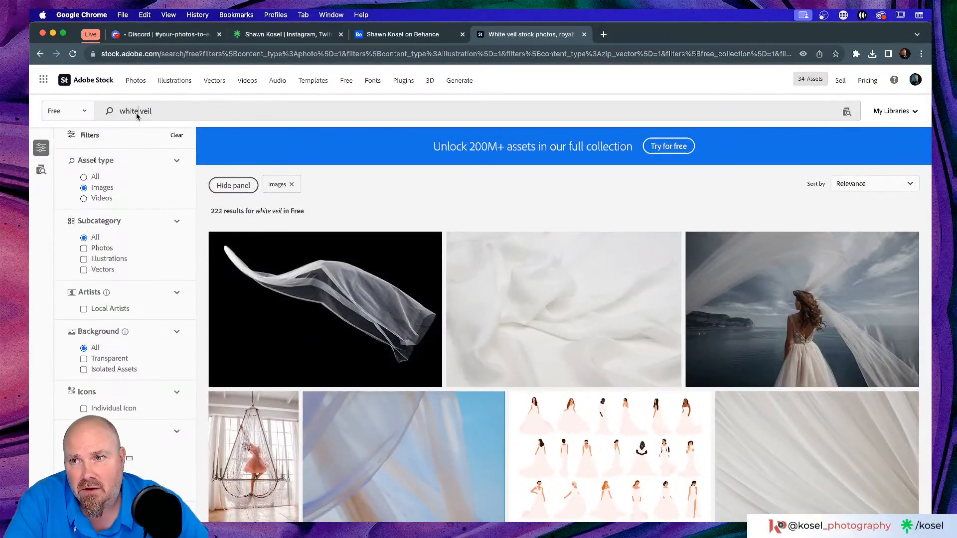
Search the free images for "wedding veil" and look through the first rows of results.
left_click_drag(137, 112, 108, 115)
type("wedding")
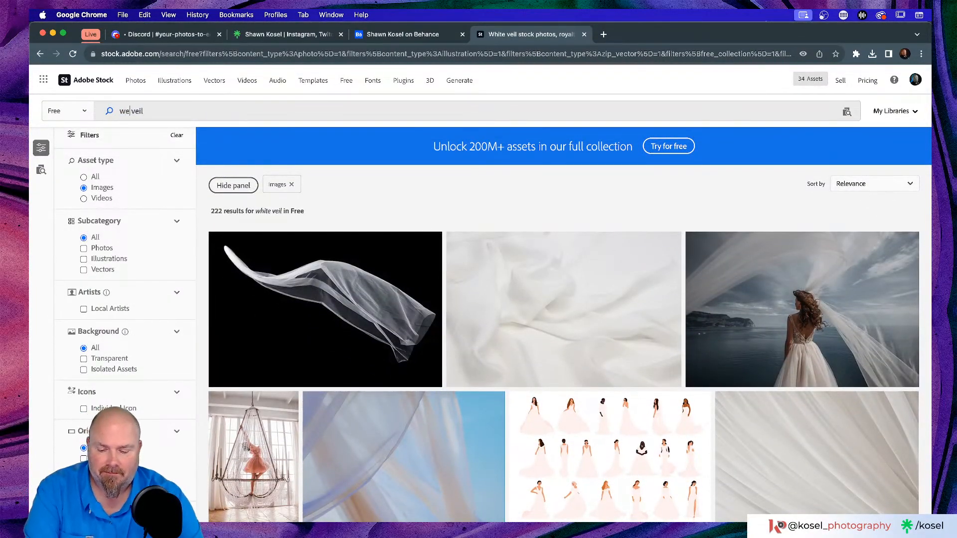
key("Return")
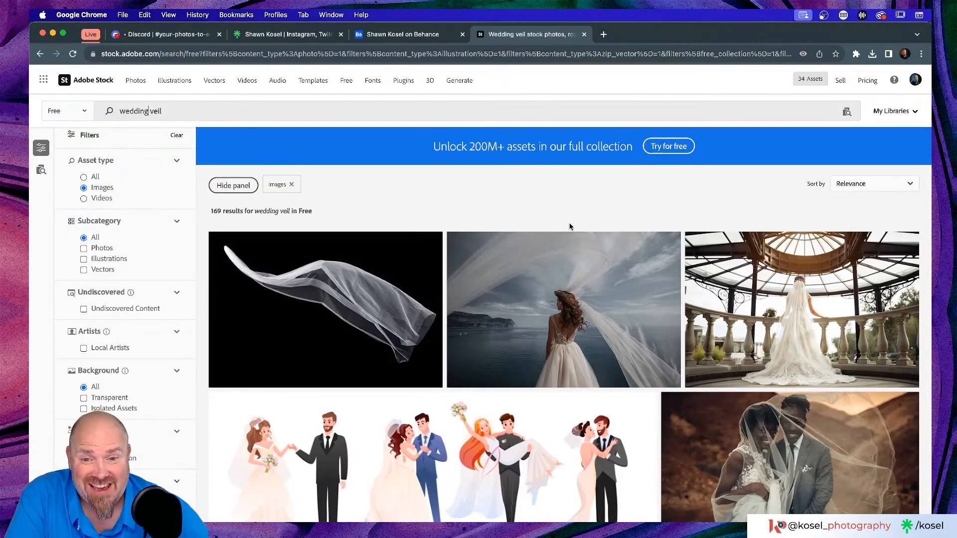
scroll(555, 220, "down", 4)
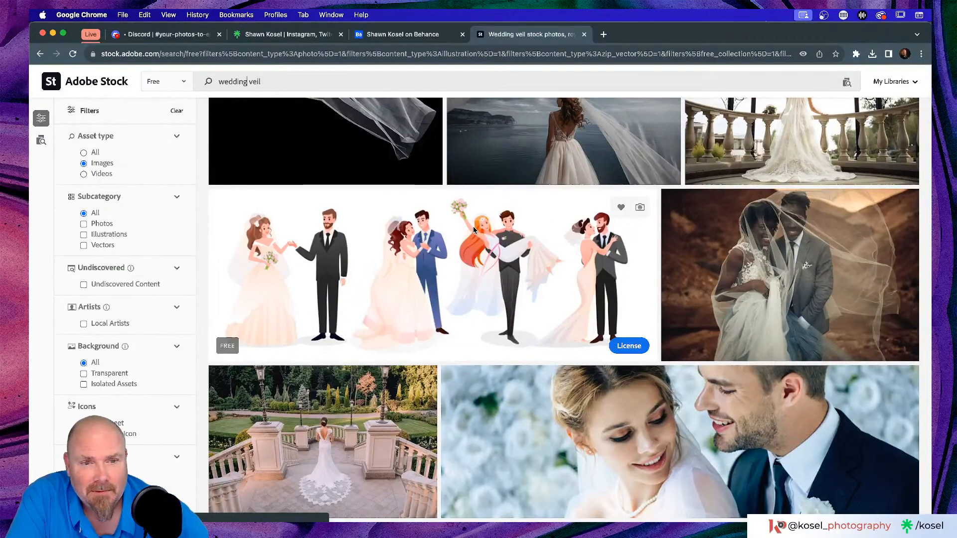
scroll(474, 226, "up", 2)
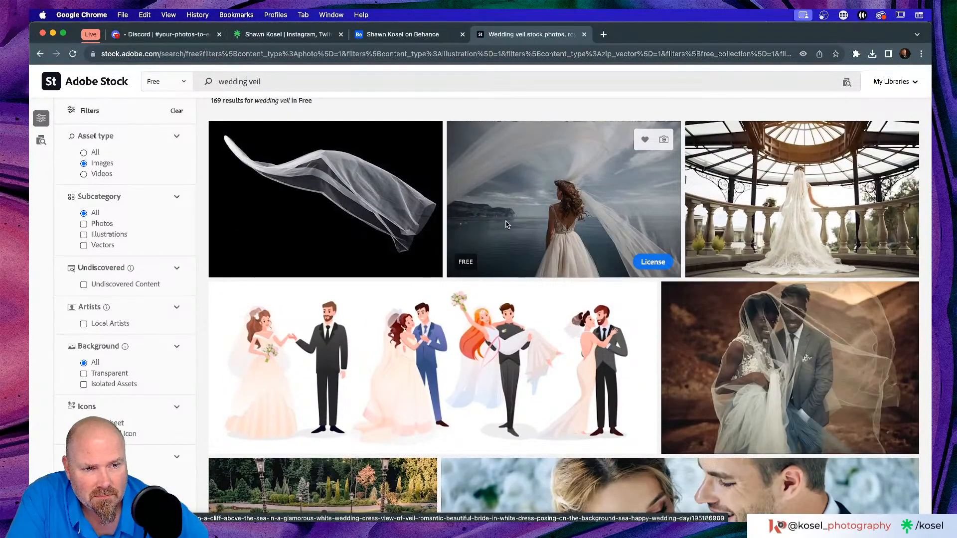
scroll(506, 223, "down", 5)
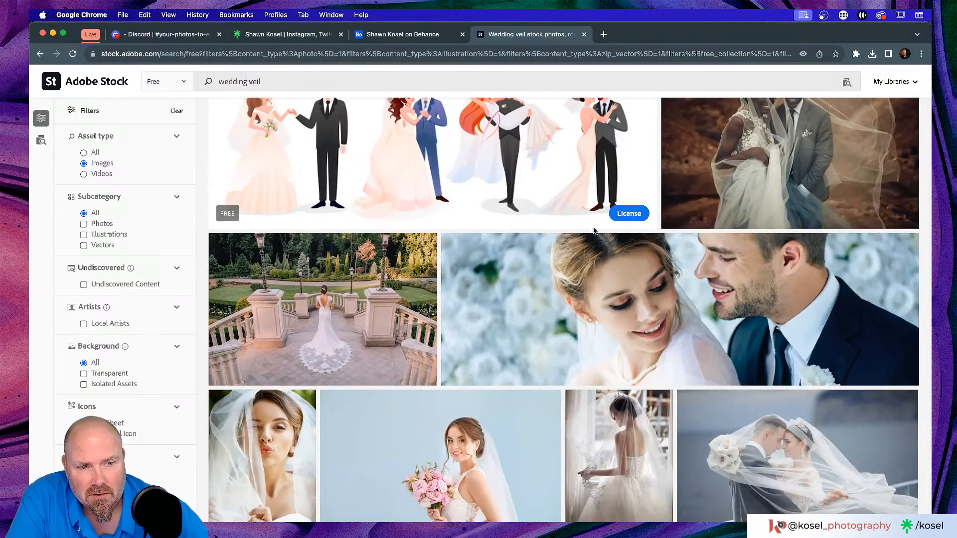
scroll(573, 216, "down", 3)
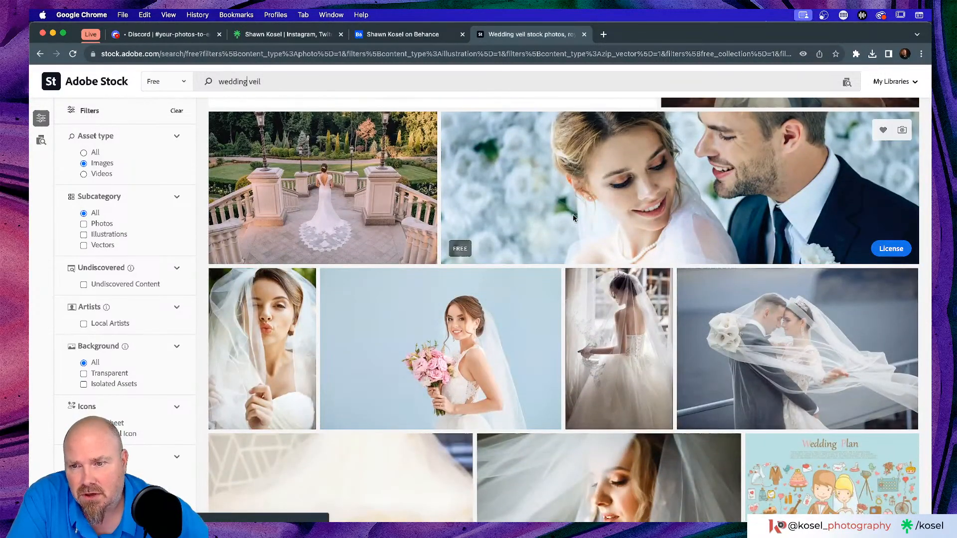
Open the preview of the winking bride sending a kiss, examine her veil, and close the preview.
left_click(274, 368)
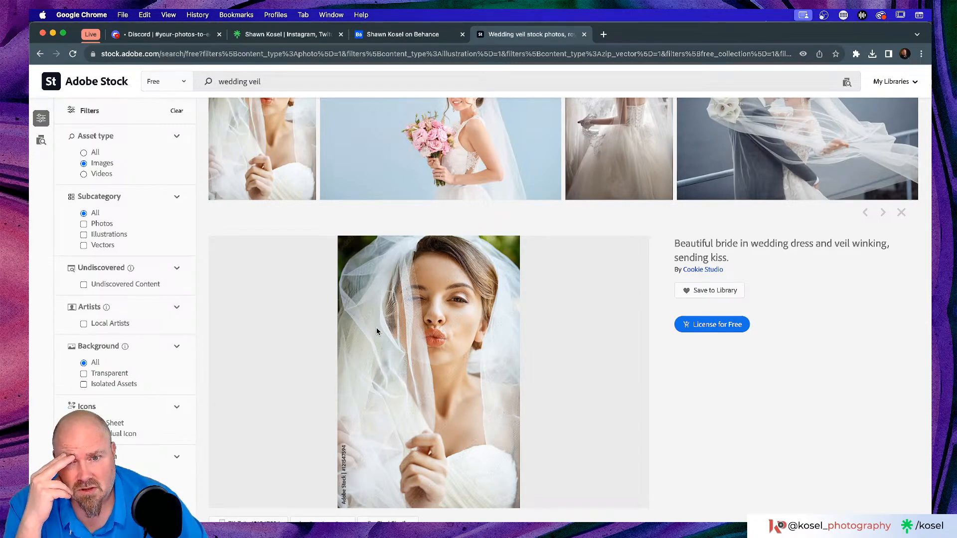
scroll(377, 330, "down", 5)
scroll(378, 331, "up", 10)
scroll(378, 331, "up", 4)
scroll(378, 332, "down", 6)
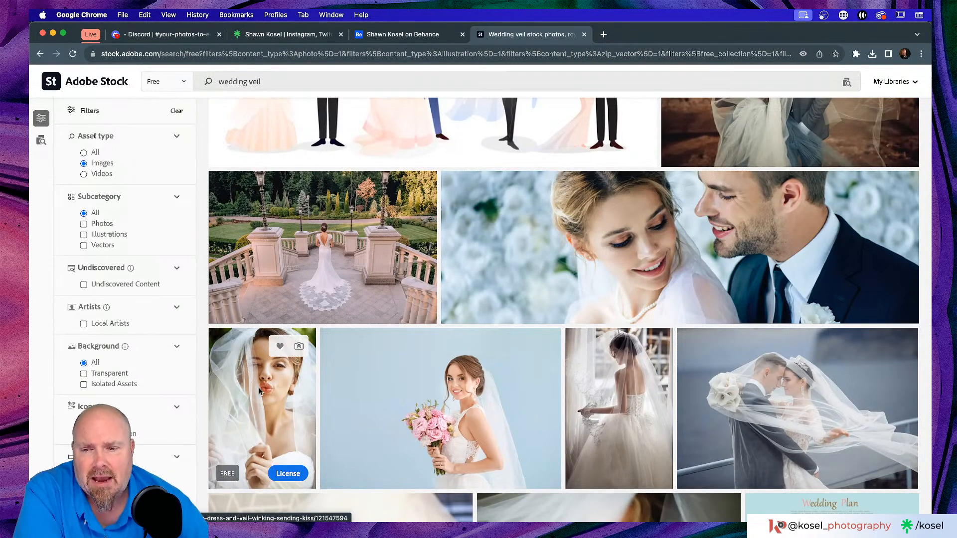
scroll(259, 387, "down", 5)
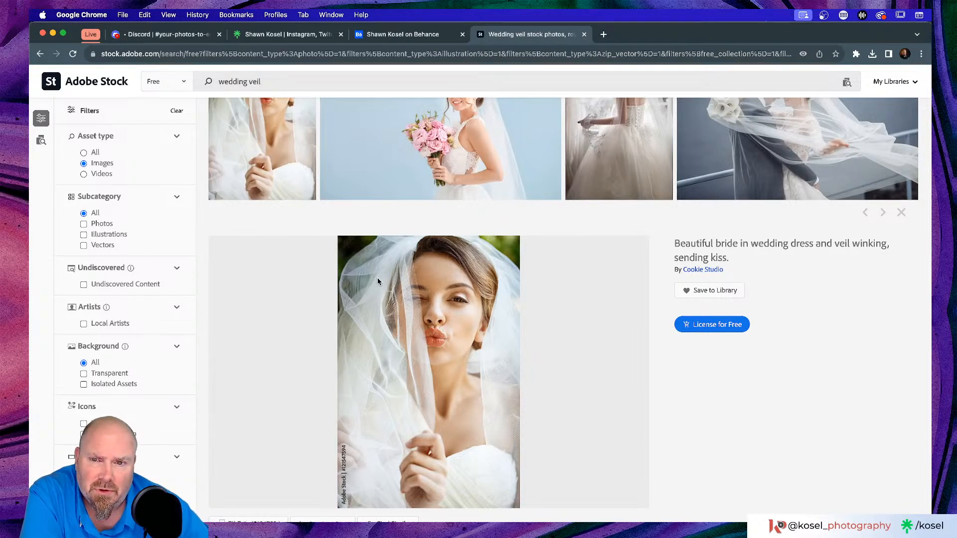
left_click(901, 213)
Browse the remaining "wedding veil" results for an image with a veil that suits the portrait.
scroll(549, 277, "up", 2)
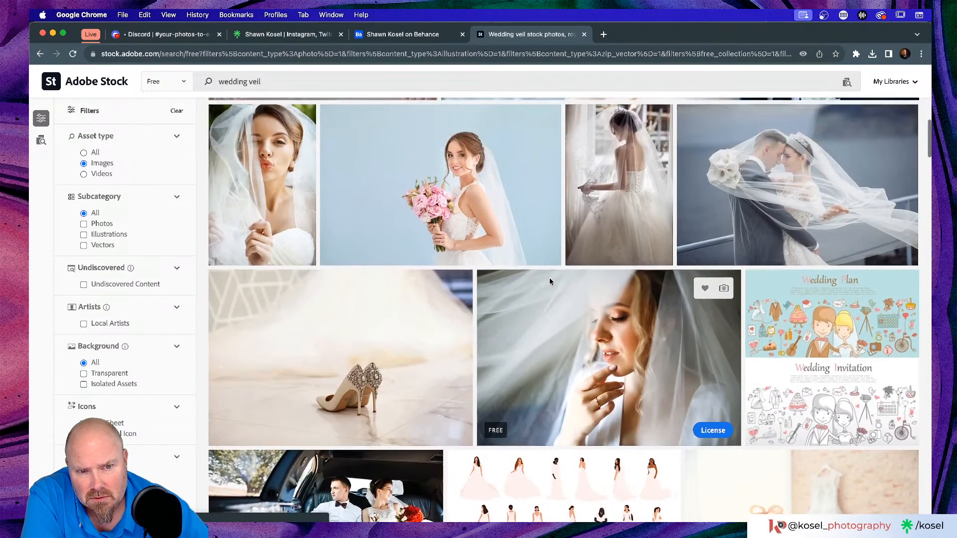
scroll(549, 277, "down", 3)
scroll(549, 277, "down", 8)
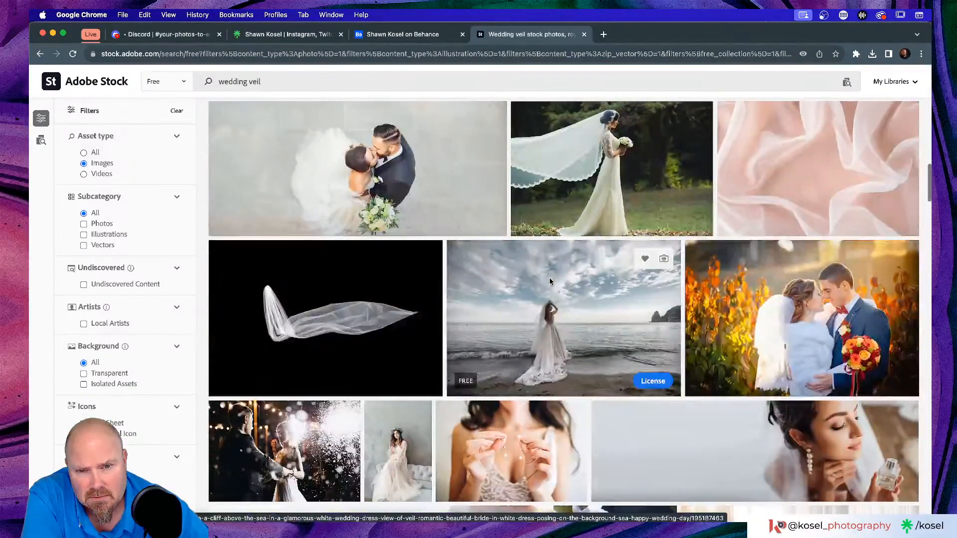
scroll(550, 282, "down", 6)
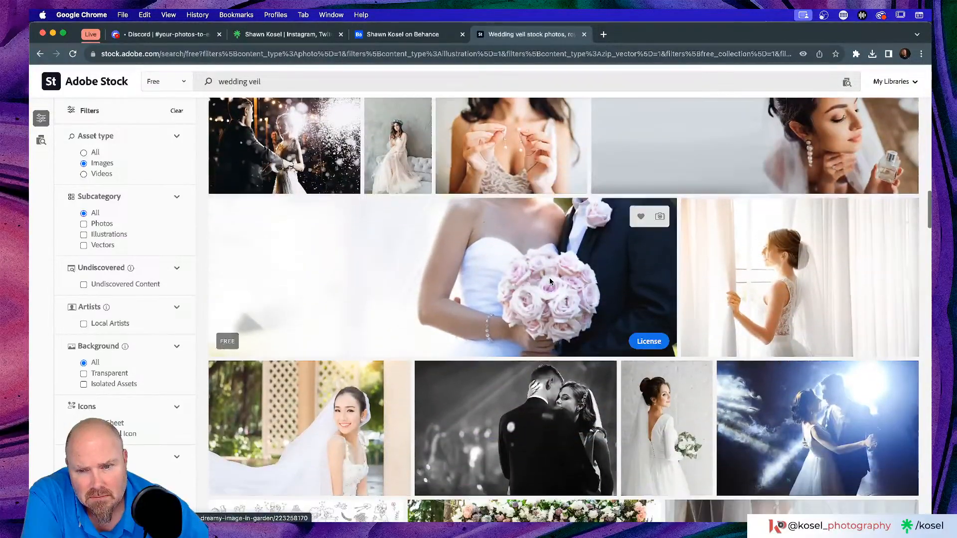
scroll(550, 282, "down", 5)
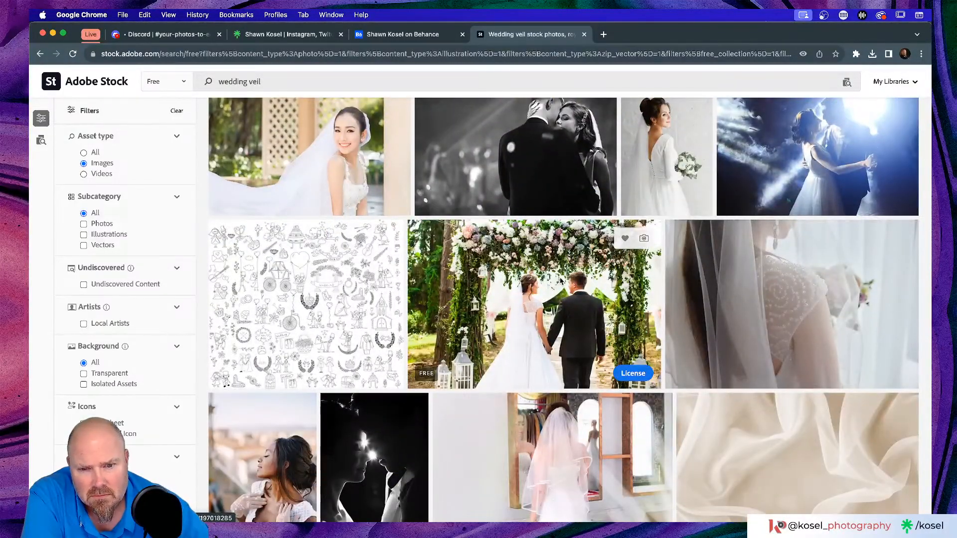
scroll(560, 281, "down", 4)
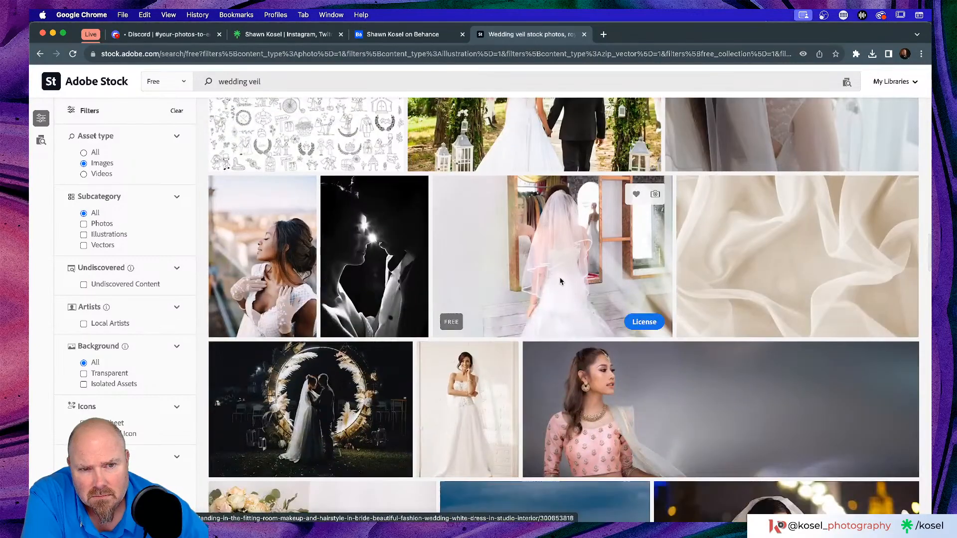
scroll(561, 281, "down", 4)
scroll(561, 280, "down", 6)
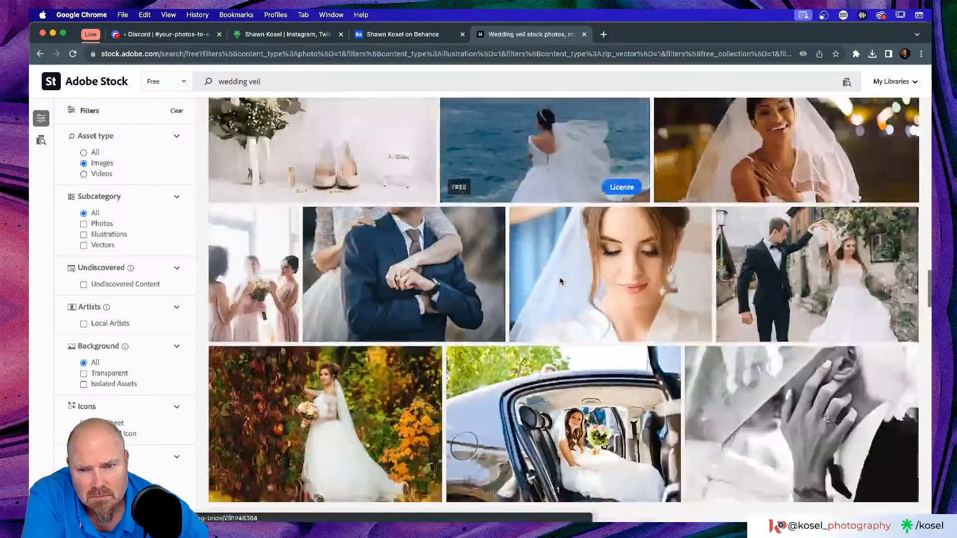
scroll(560, 280, "down", 7)
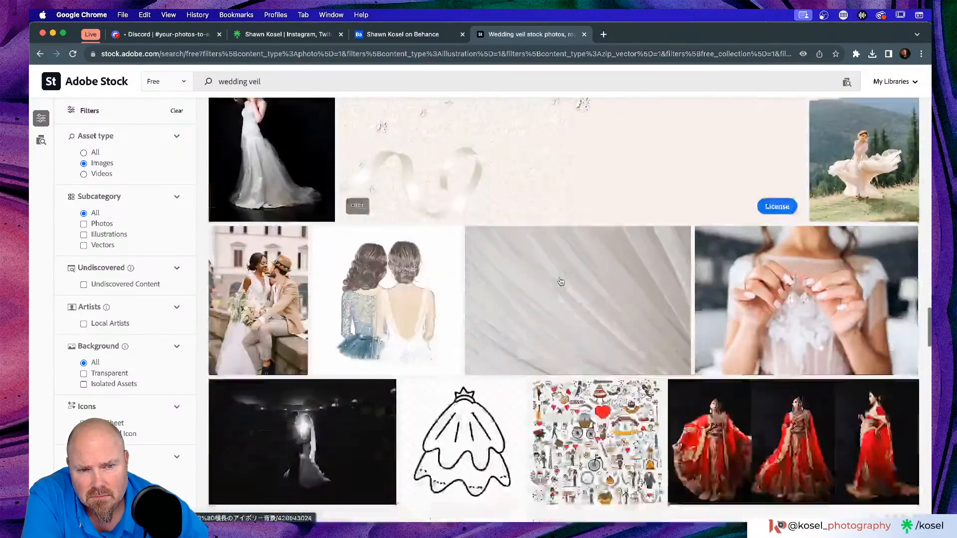
scroll(561, 281, "down", 1)
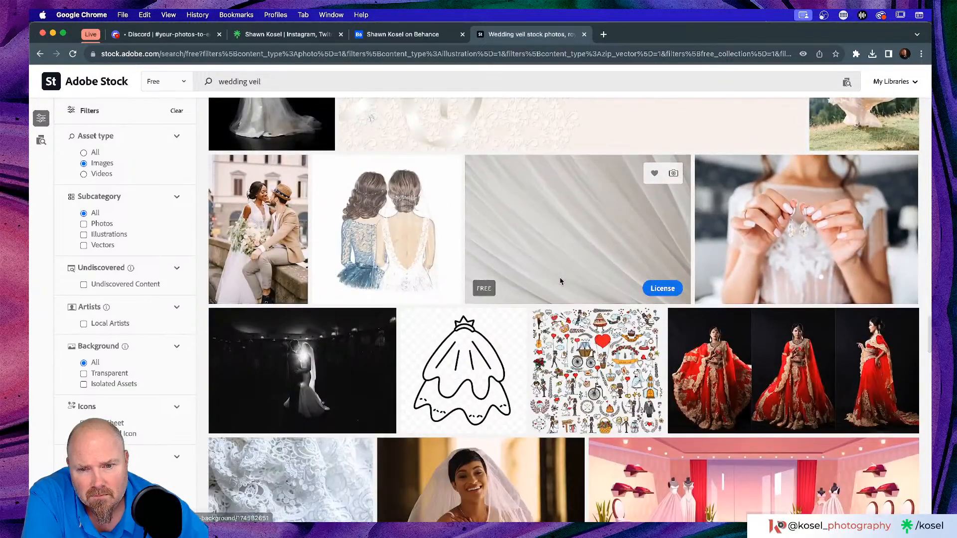
scroll(561, 281, "down", 7)
scroll(561, 281, "up", 3)
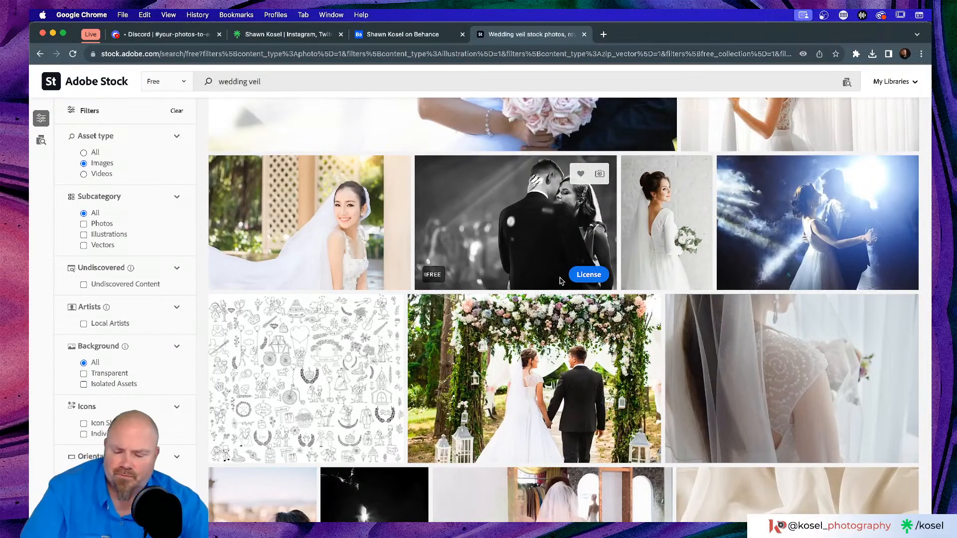
Switch to Photoshop, load the LG veil layer's outline as a selection, and deselect it.
key("super+Tab")
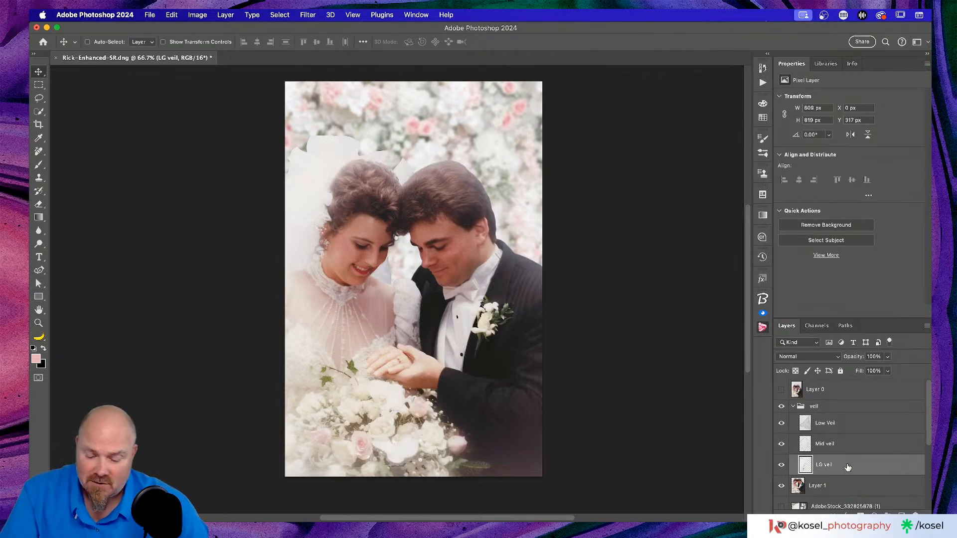
left_click(805, 465, "super")
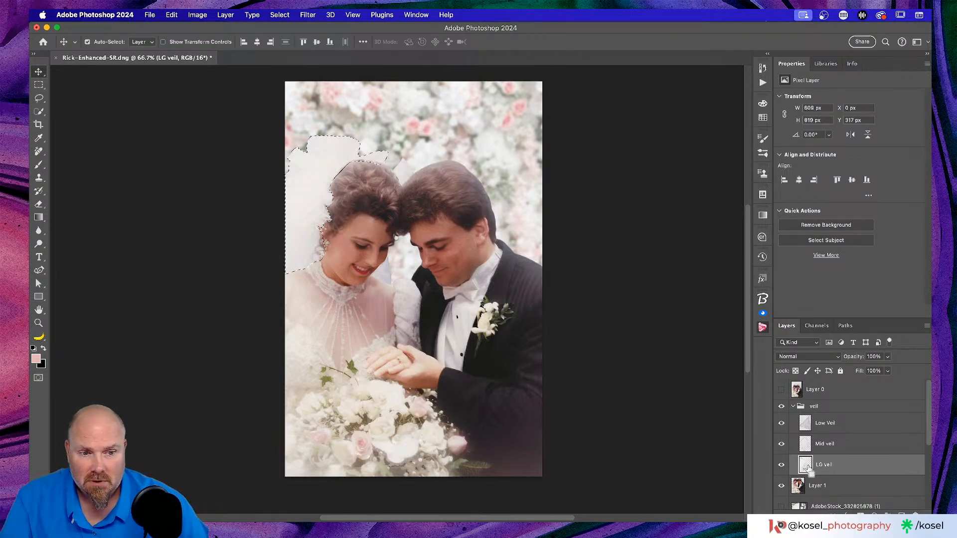
key("super+d")
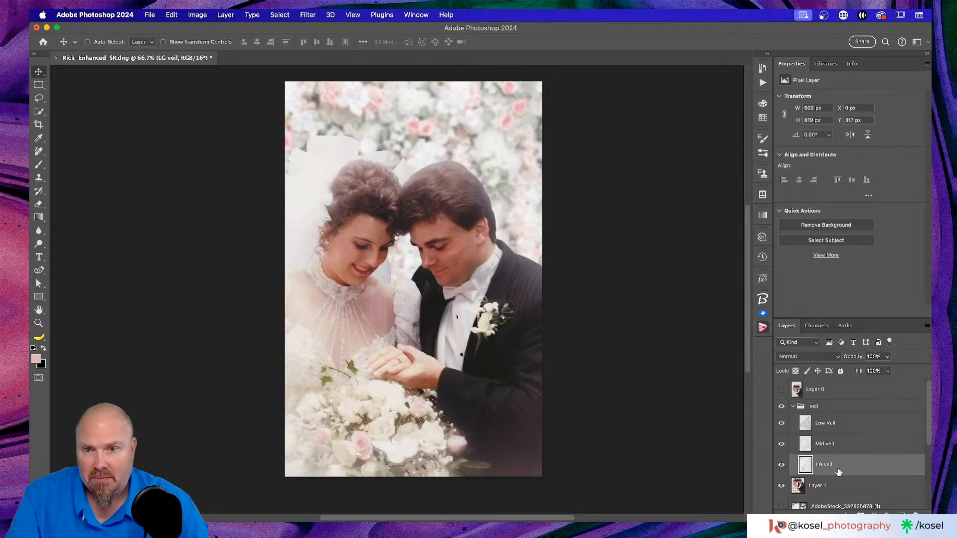
Save the portrait as a Photoshop (PSD) file under the suggested file name.
left_click(155, 16)
left_click(184, 132)
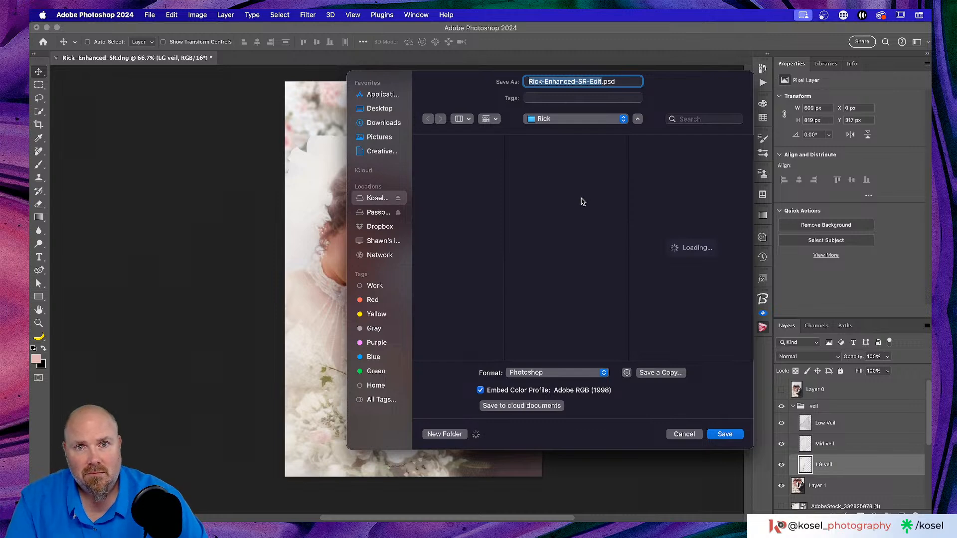
left_click(724, 434)
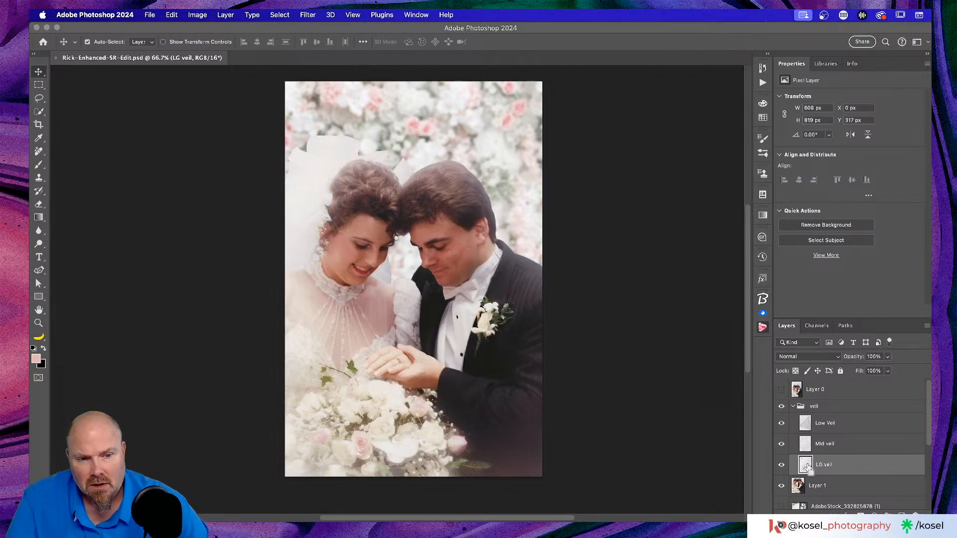
Load the LG veil layer's outline as a selection and try filling it with Generative Fill using the prompt "wedding veil".
left_click(806, 466, "super")
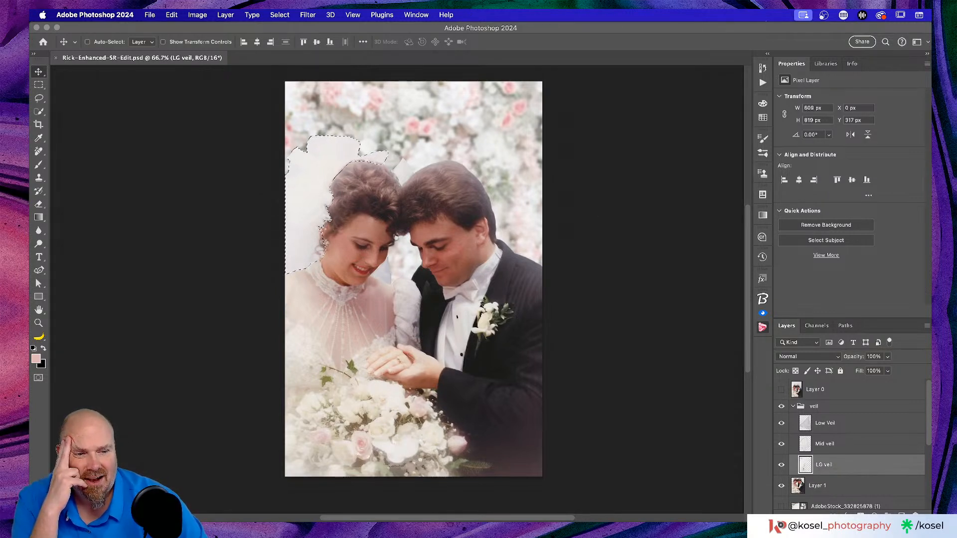
left_click(552, 402)
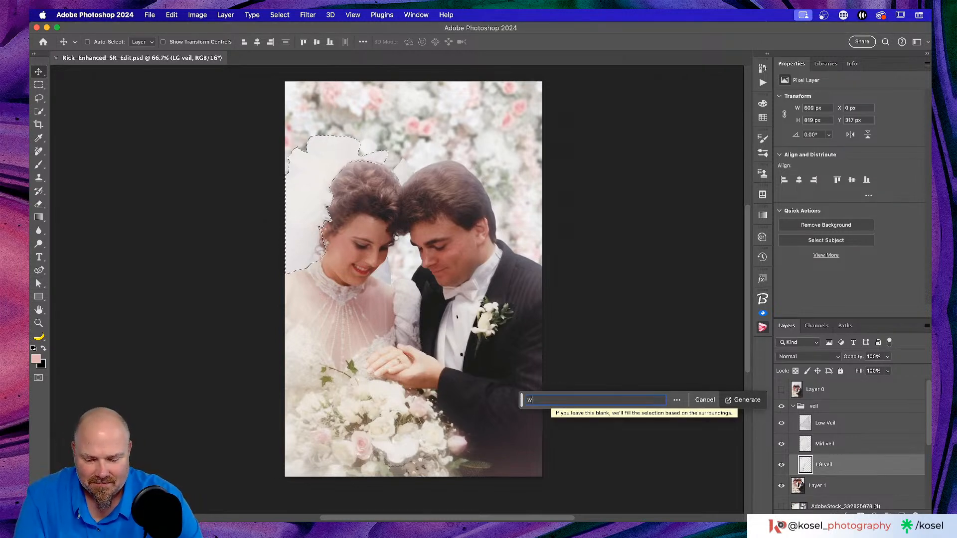
type("wedding vei")
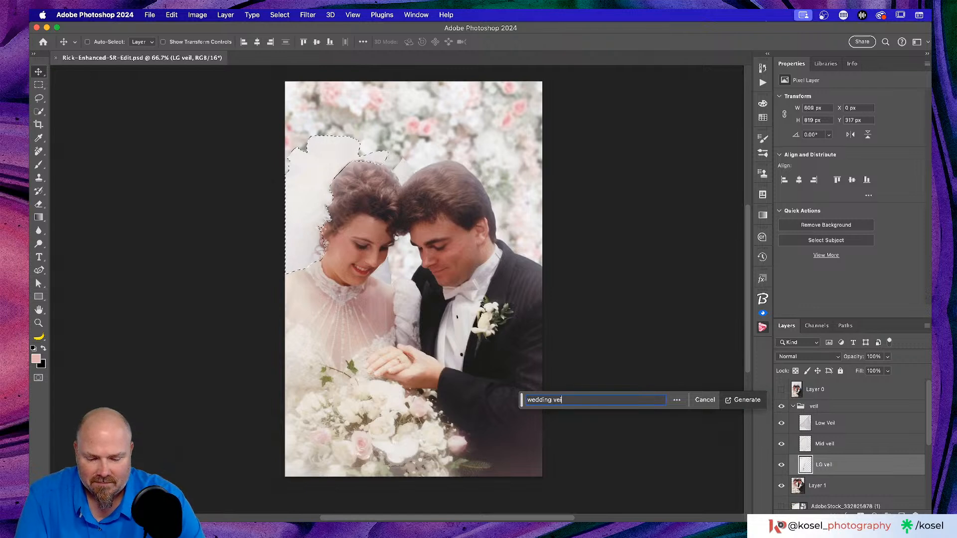
type("l")
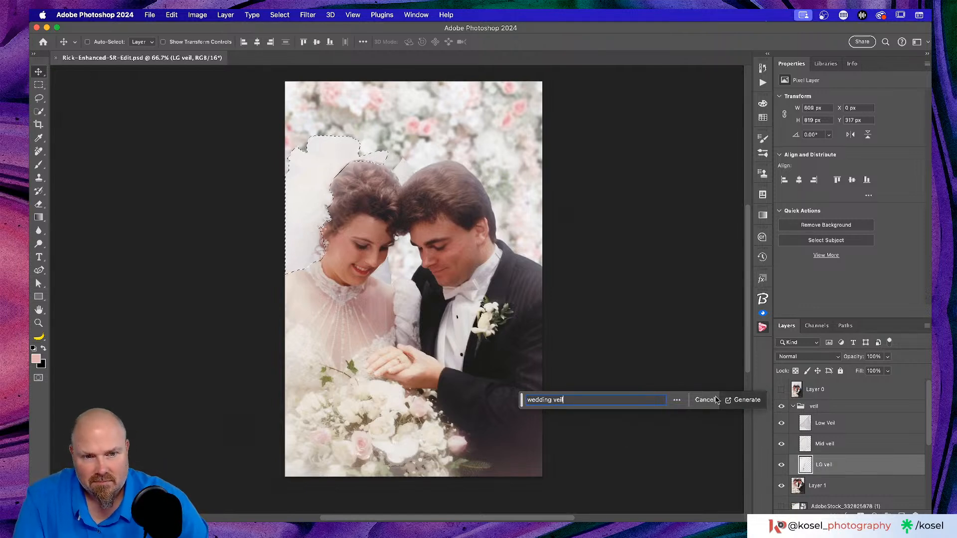
left_click(746, 401)
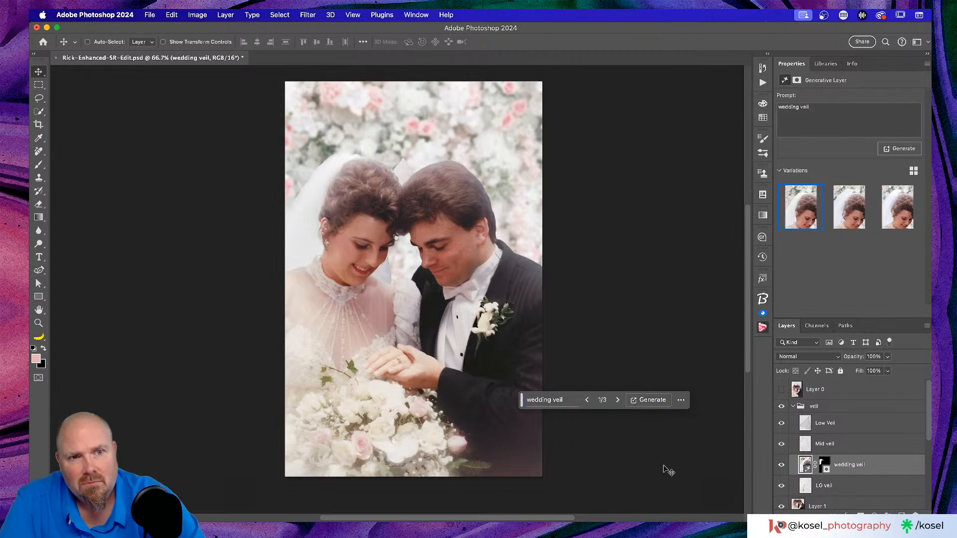
Compare the three generated wedding veil variations on the portrait and return to the first one.
left_click(839, 198)
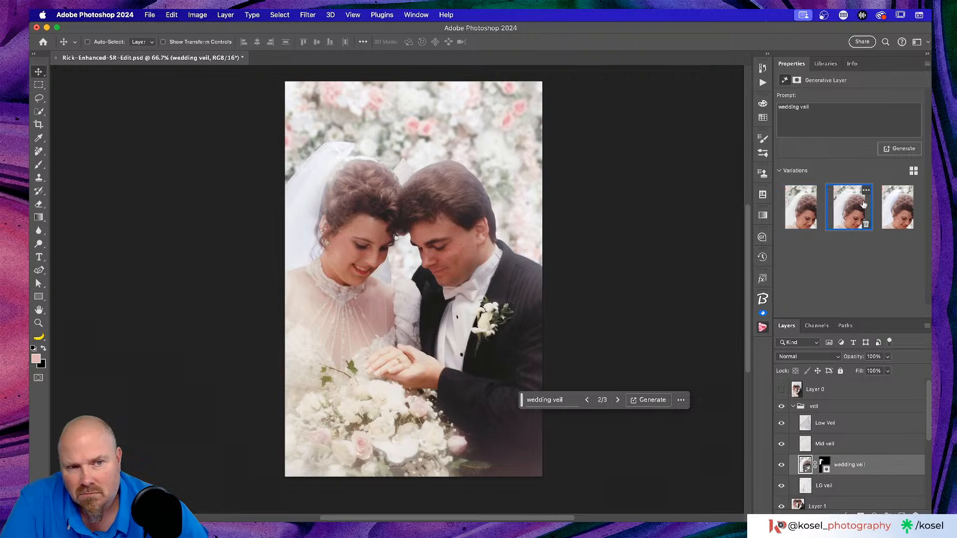
left_click(897, 202)
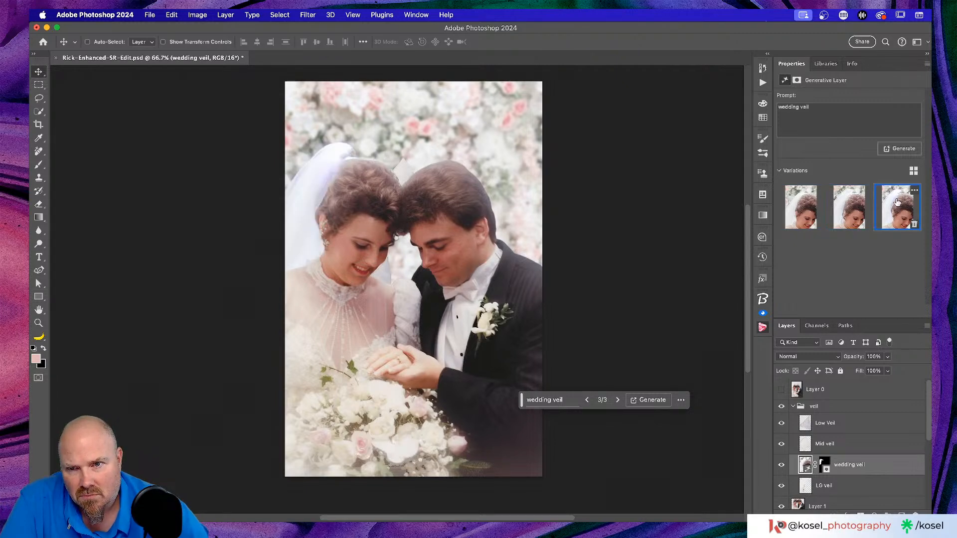
left_click(800, 208)
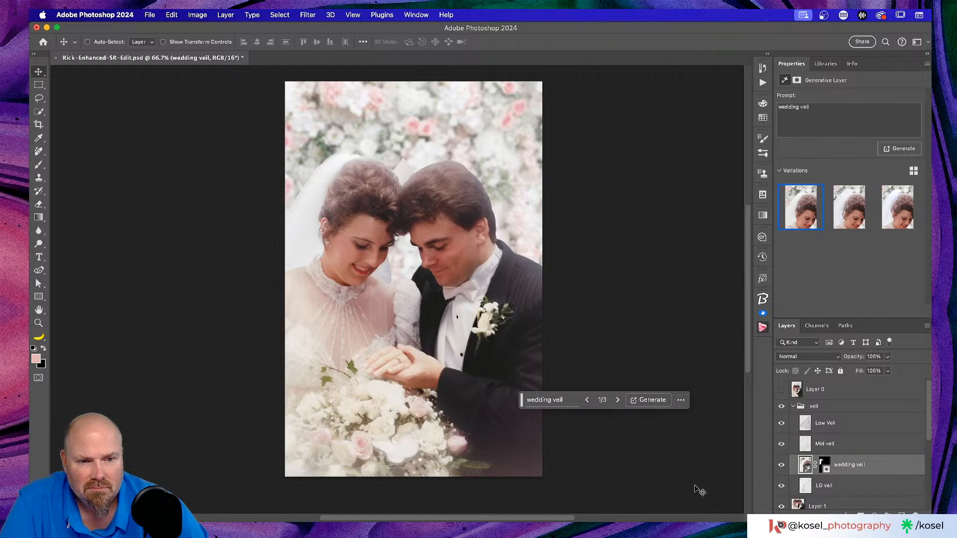
Compare the portrait with and without the generated wedding veil layer, and delete that layer.
left_click(782, 466)
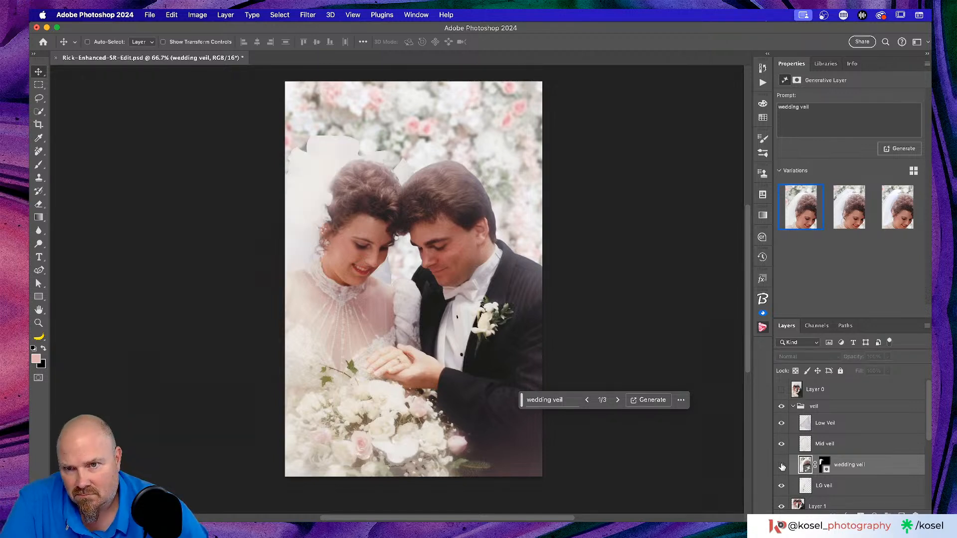
left_click(781, 466)
left_click(781, 466)
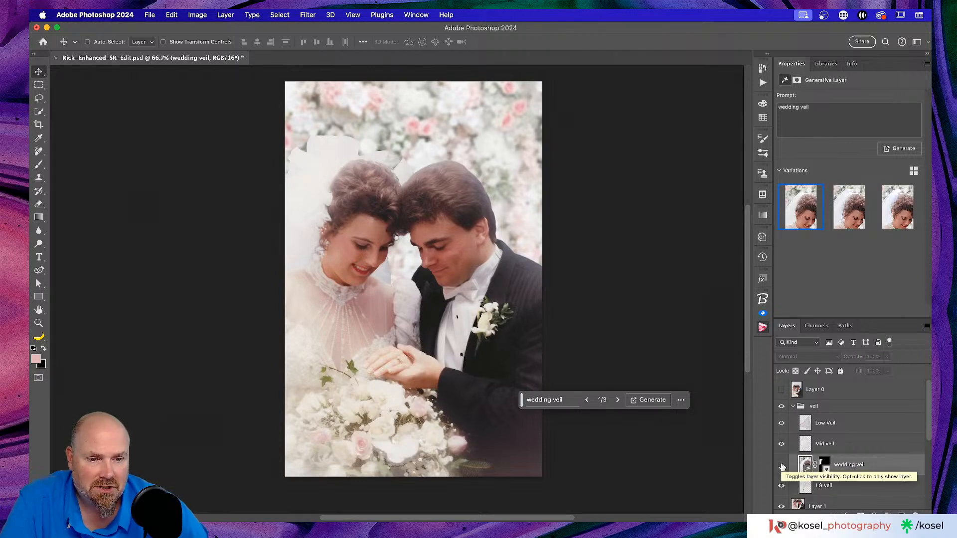
left_click(781, 466)
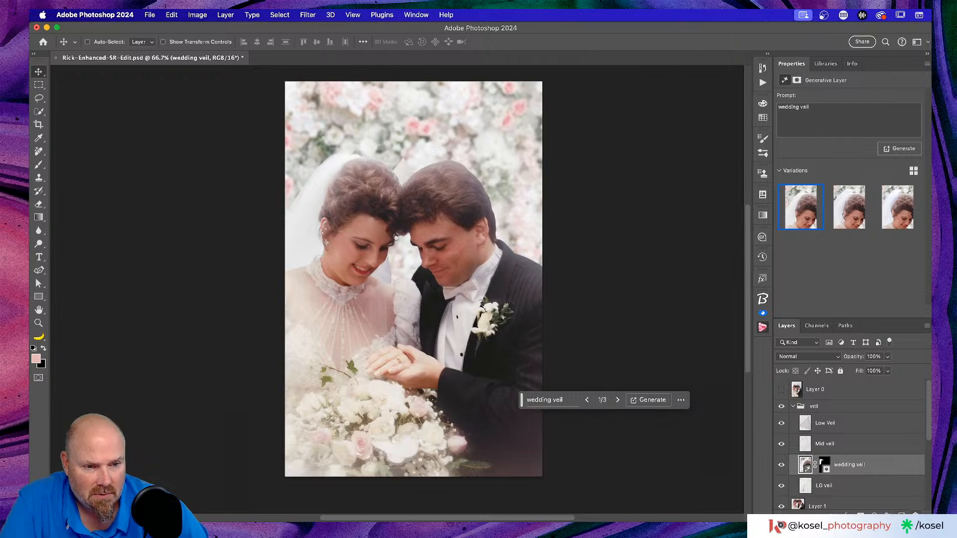
left_click(908, 509)
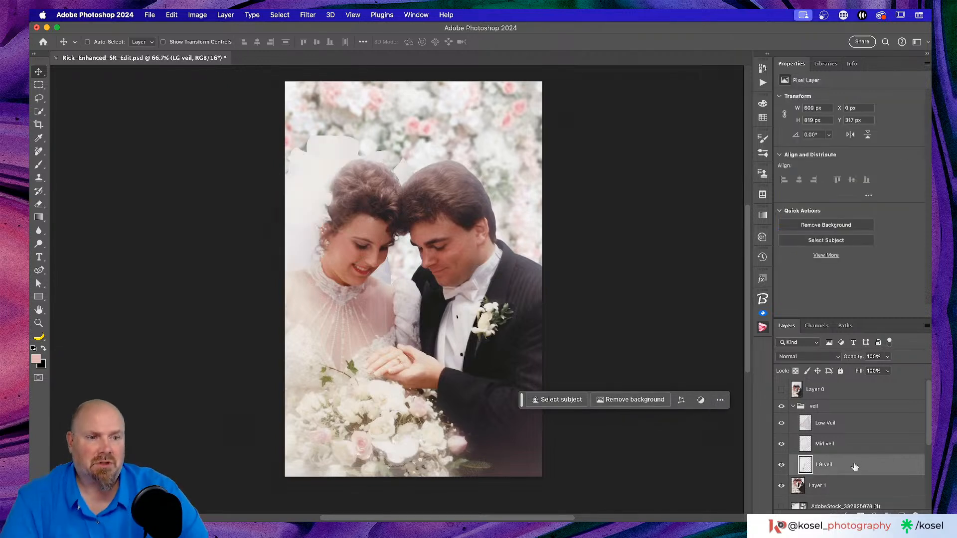
Switch to Chrome, license the free stock photo of the winking bride in a veil sending a kiss, and close its preview.
key("super+Tab")
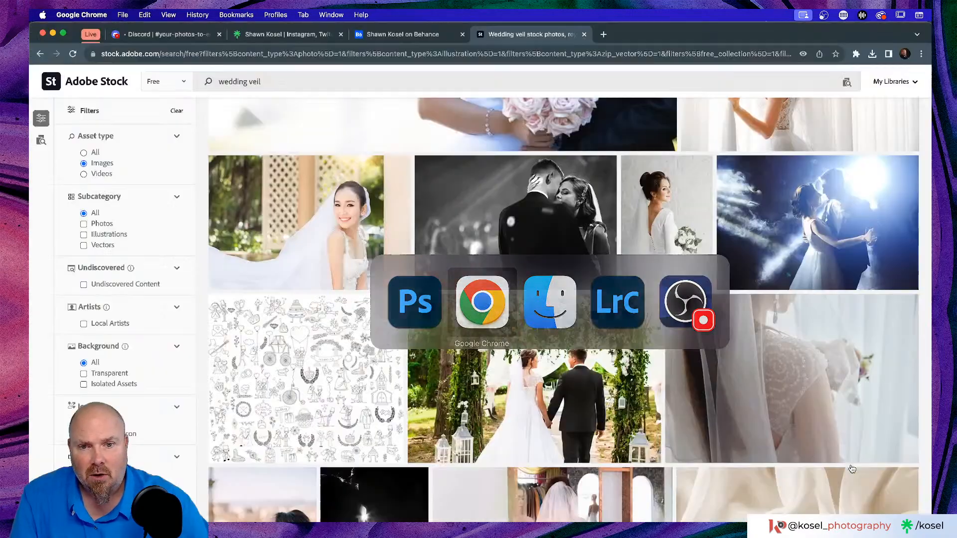
mouse_move(295, 357)
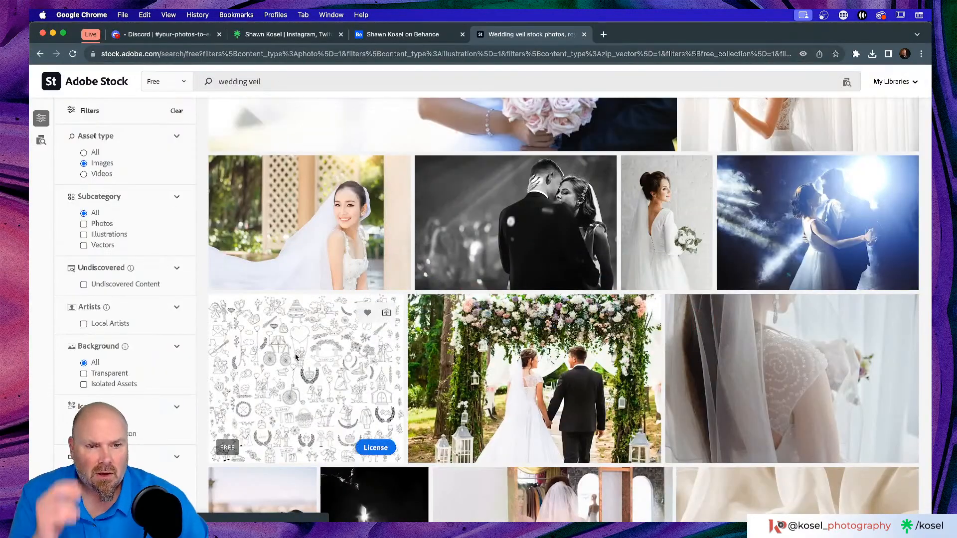
scroll(296, 357, "down", 4)
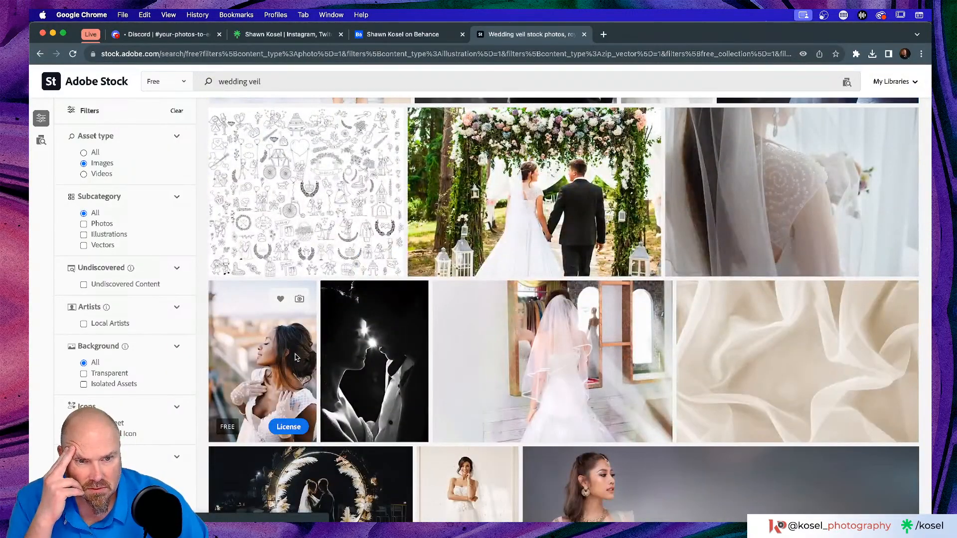
mouse_move(765, 378)
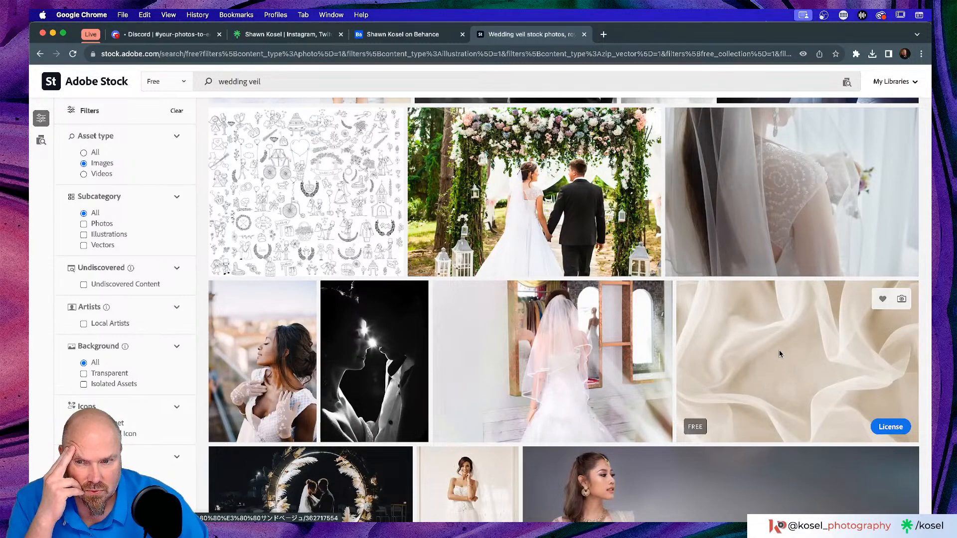
scroll(713, 362, "up", 8)
scroll(712, 360, "up", 10)
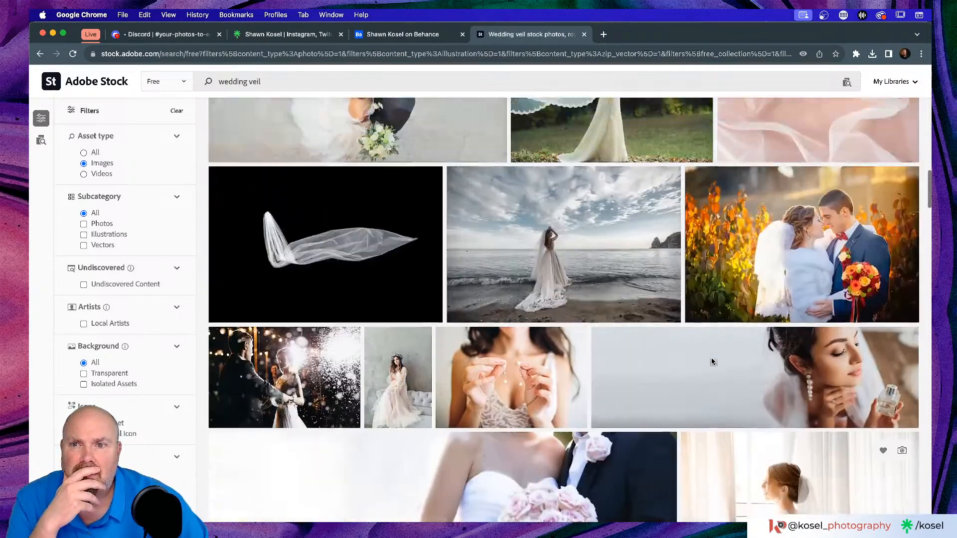
scroll(712, 360, "up", 5)
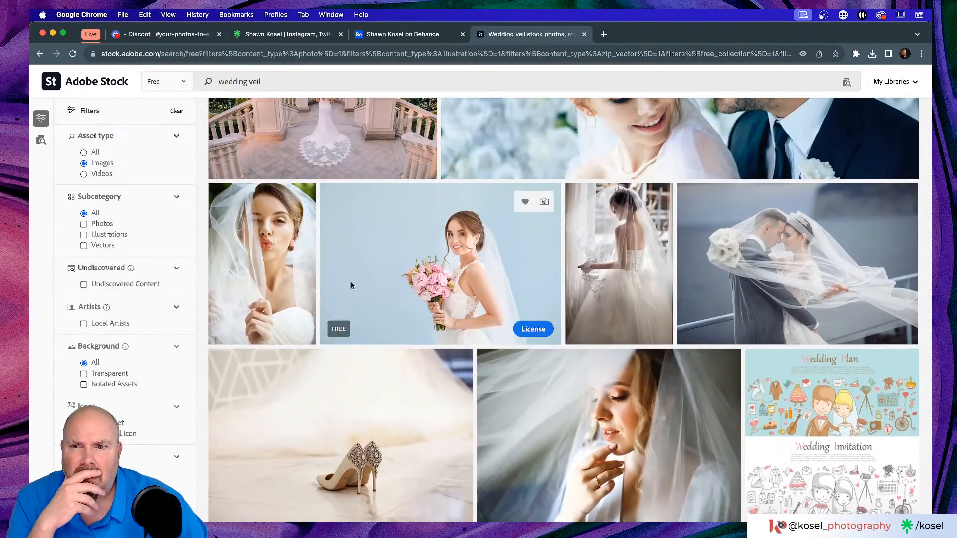
scroll(249, 243, "down", 3)
left_click(248, 242)
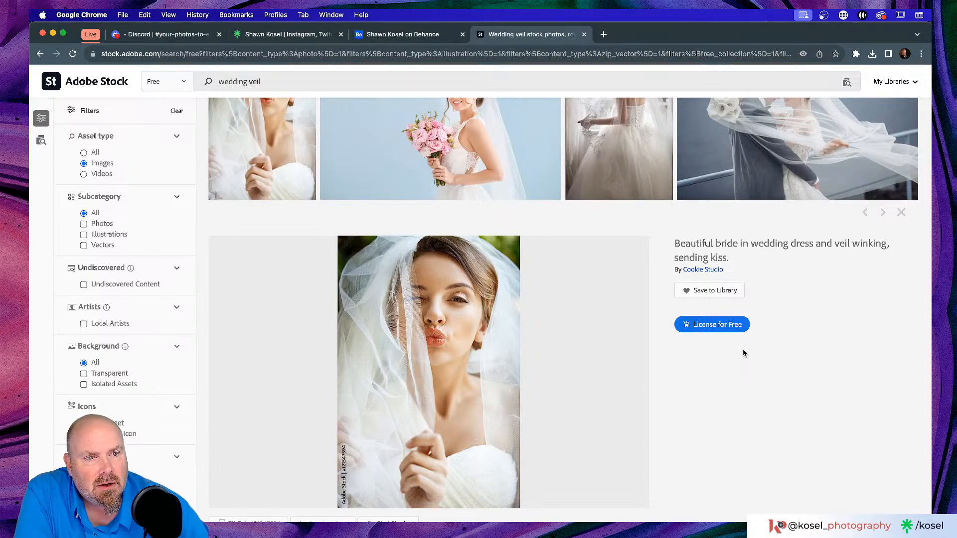
left_click(711, 326)
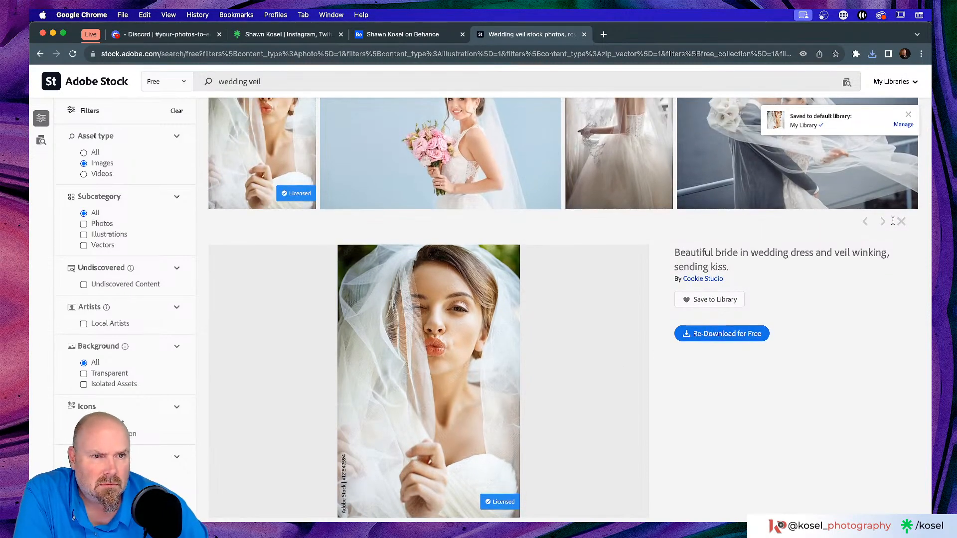
left_click(902, 221)
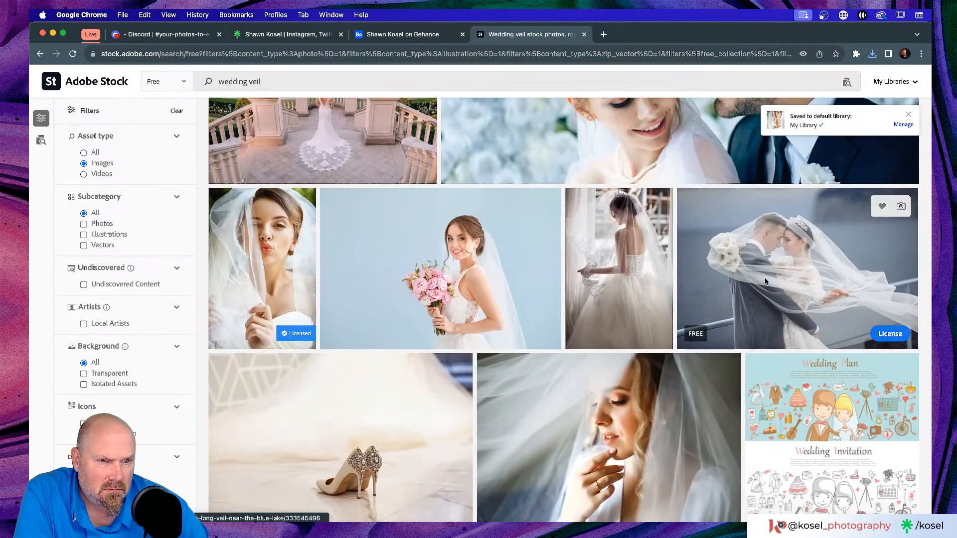
License the free stock photo of the groom and bride with a long veil near the blue lake, and close its preview.
left_click(853, 271)
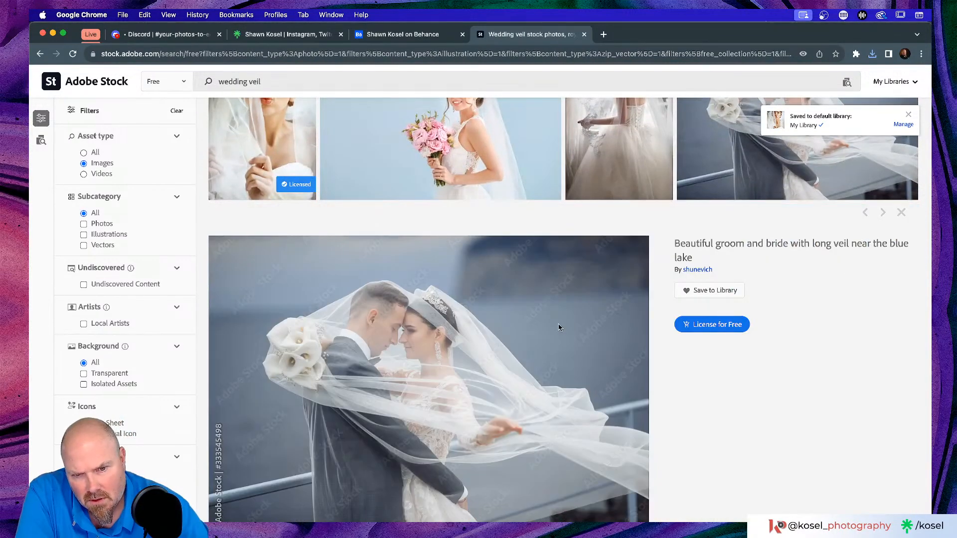
scroll(558, 326, "down", 1)
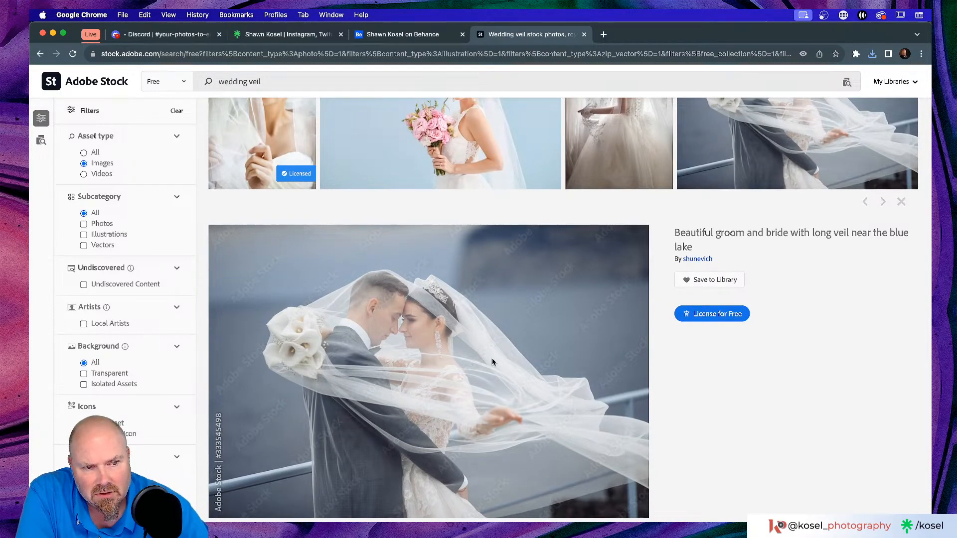
scroll(494, 360, "down", 2)
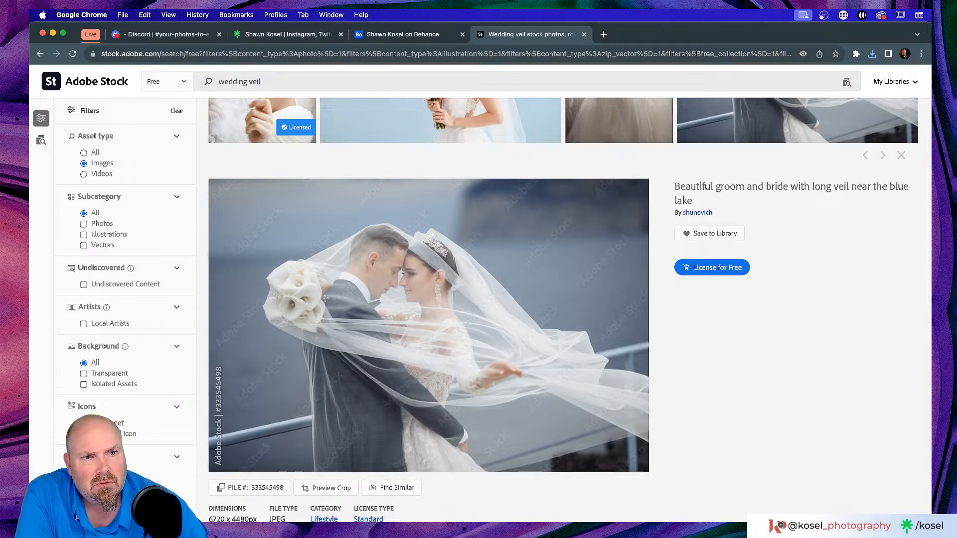
left_click(725, 268)
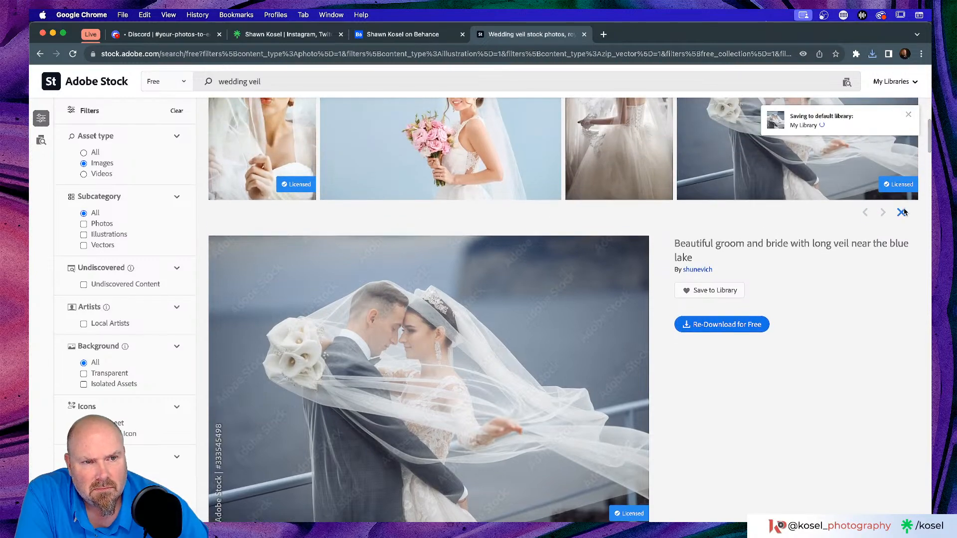
left_click(904, 211)
License the free pale draped-fabric background image from further down the "wedding veil" results, and switch back to Photoshop.
scroll(486, 235, "down", 6)
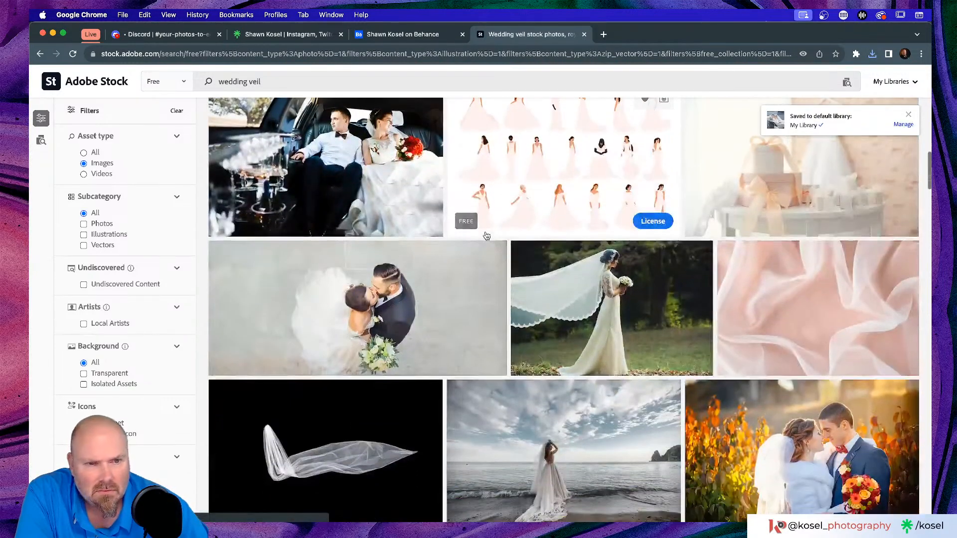
scroll(486, 235, "down", 4)
scroll(486, 235, "up", 3)
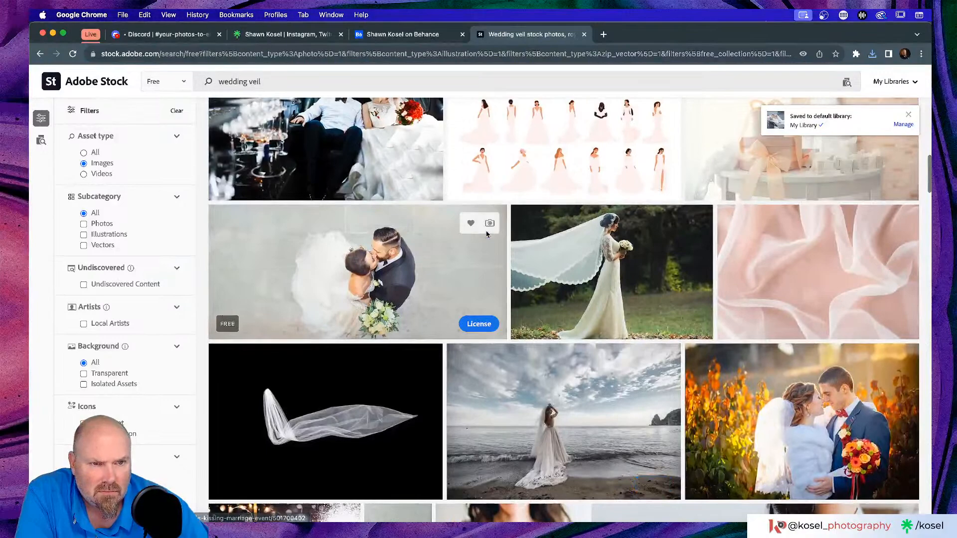
scroll(487, 234, "down", 10)
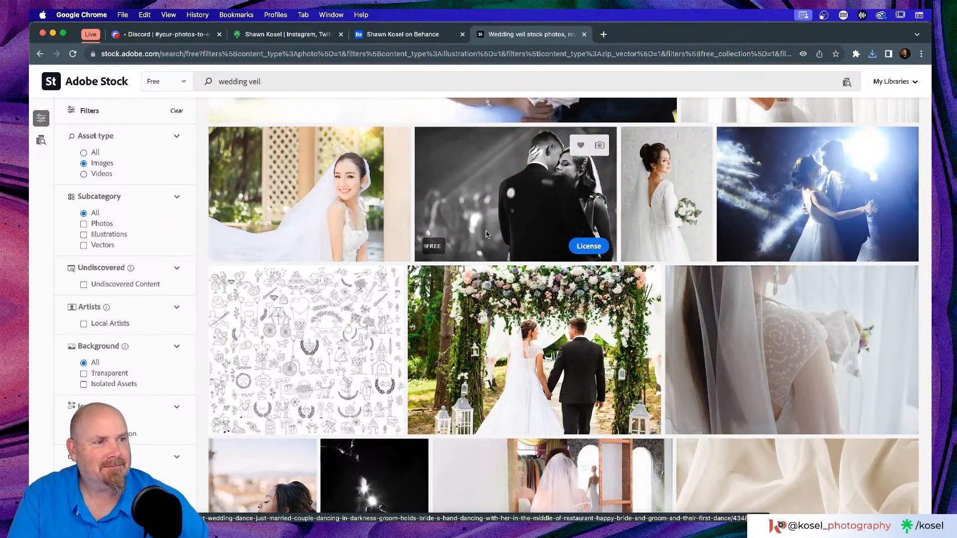
scroll(514, 272, "down", 6)
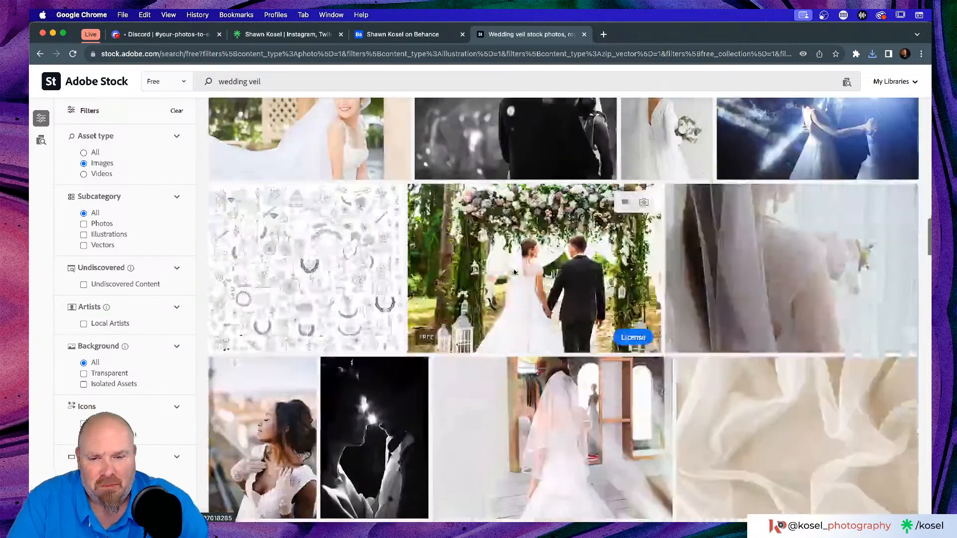
scroll(514, 273, "down", 6)
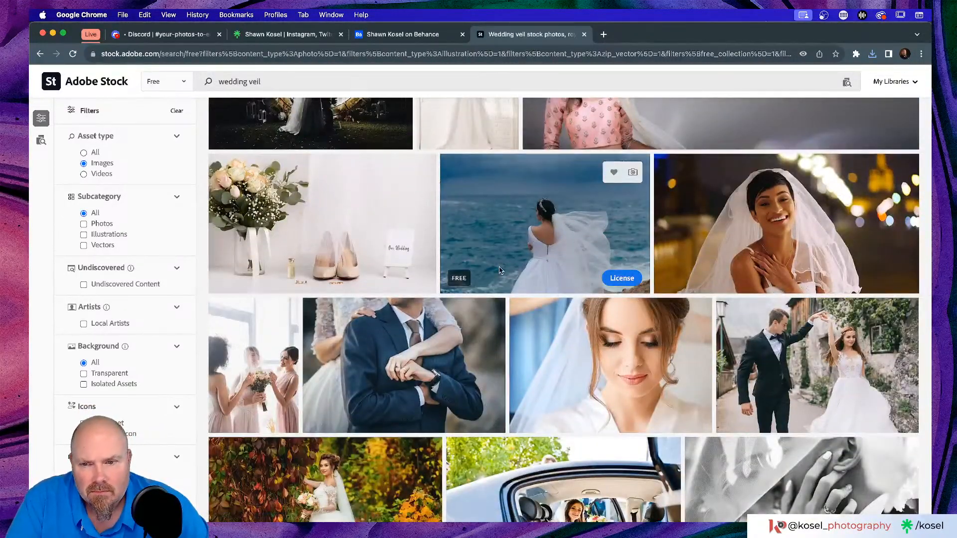
scroll(500, 270, "down", 3)
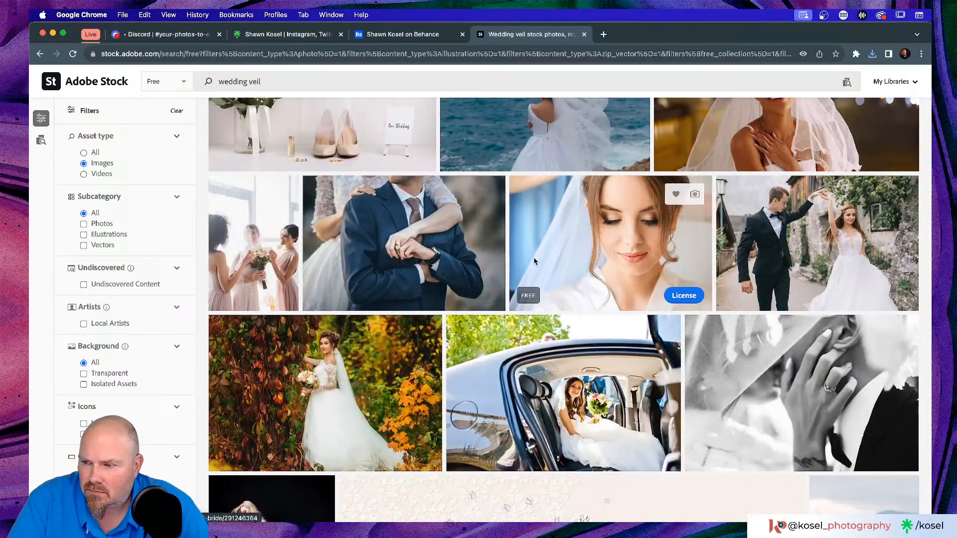
scroll(534, 261, "down", 4)
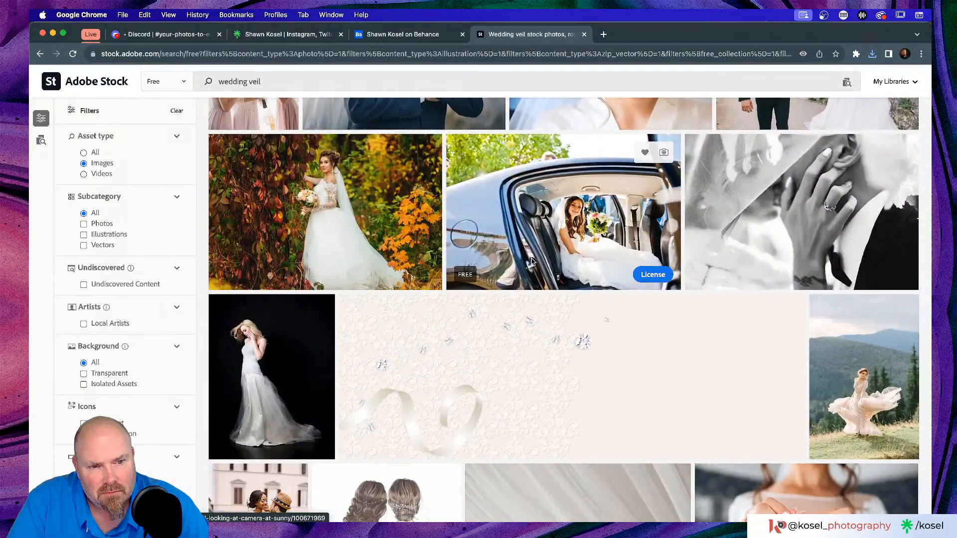
scroll(531, 261, "down", 3)
scroll(531, 261, "down", 3)
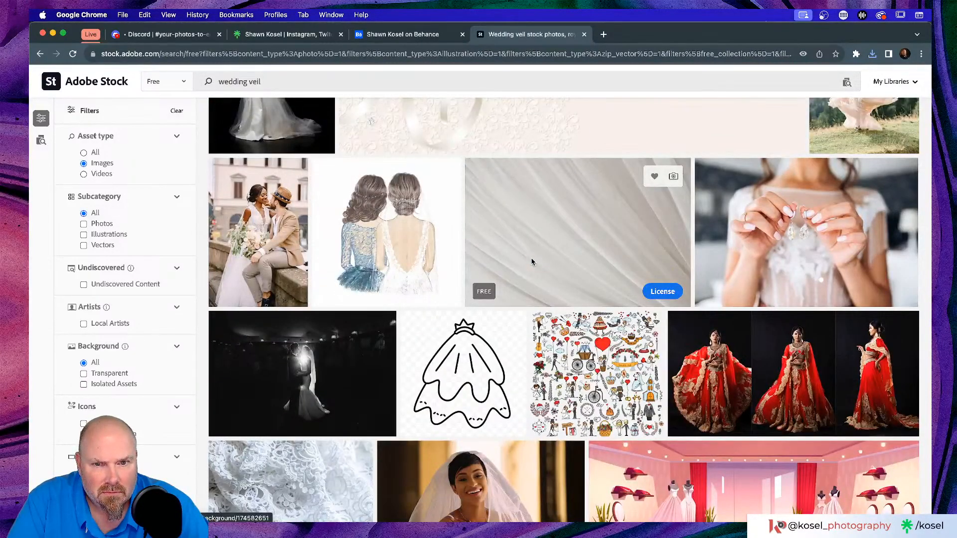
left_click(661, 293)
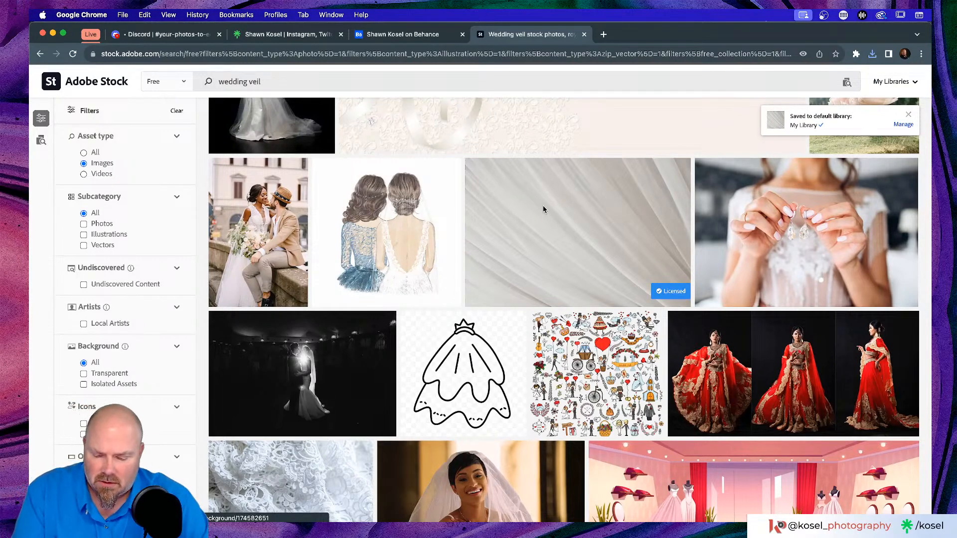
key("super+Tab")
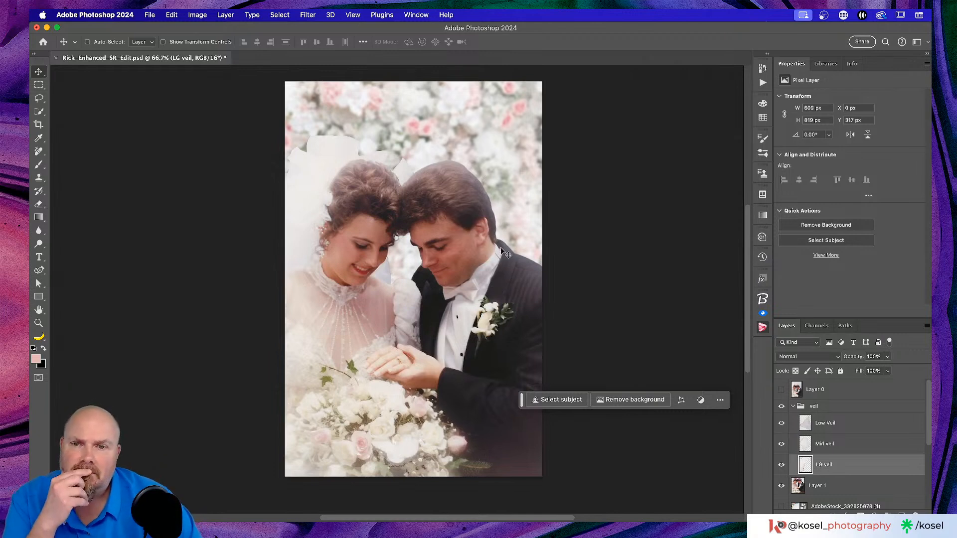
Open the licensed soft tulle abstract fabric background from the Creative Cloud library for editing as its own document.
scroll(501, 252, "right", 3)
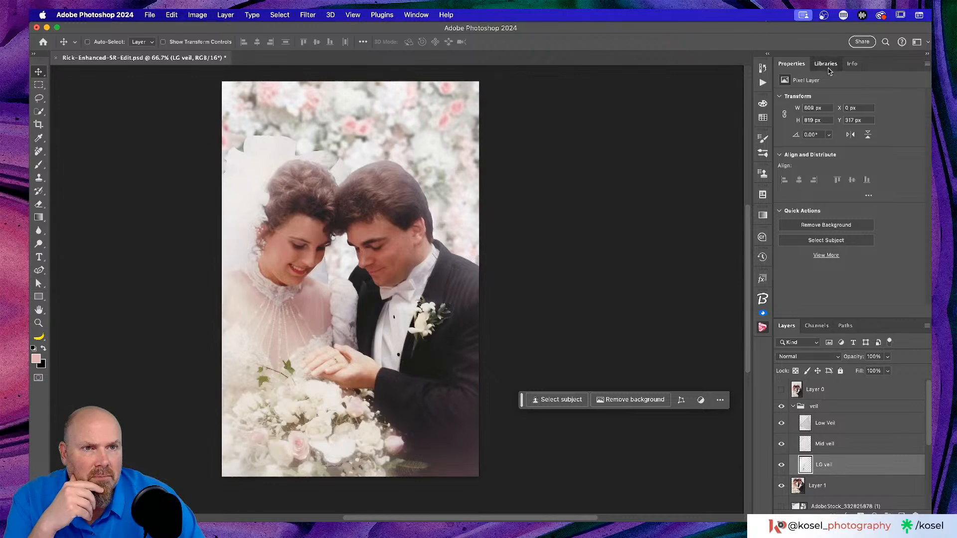
left_click(825, 63)
scroll(845, 212, "up", 10)
right_click(850, 248)
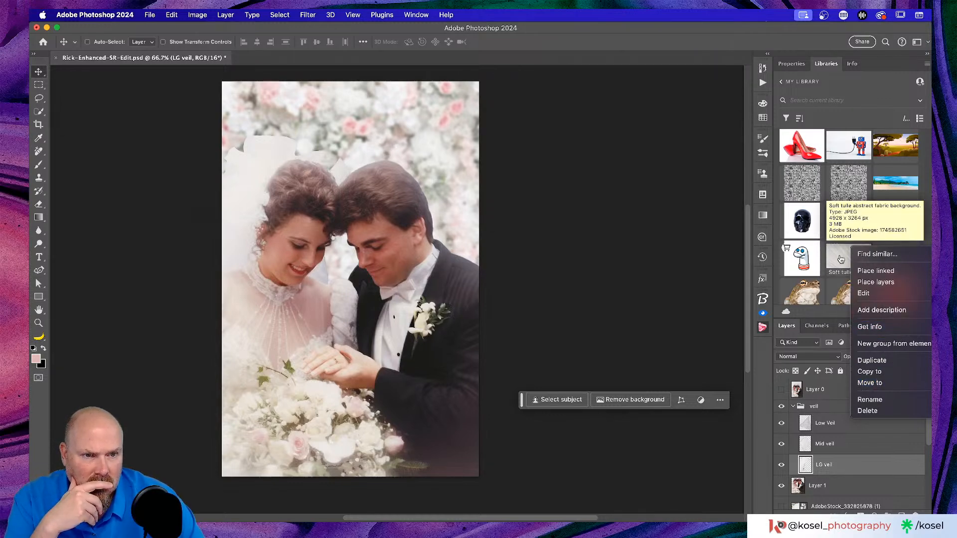
left_click(841, 258)
right_click(841, 258)
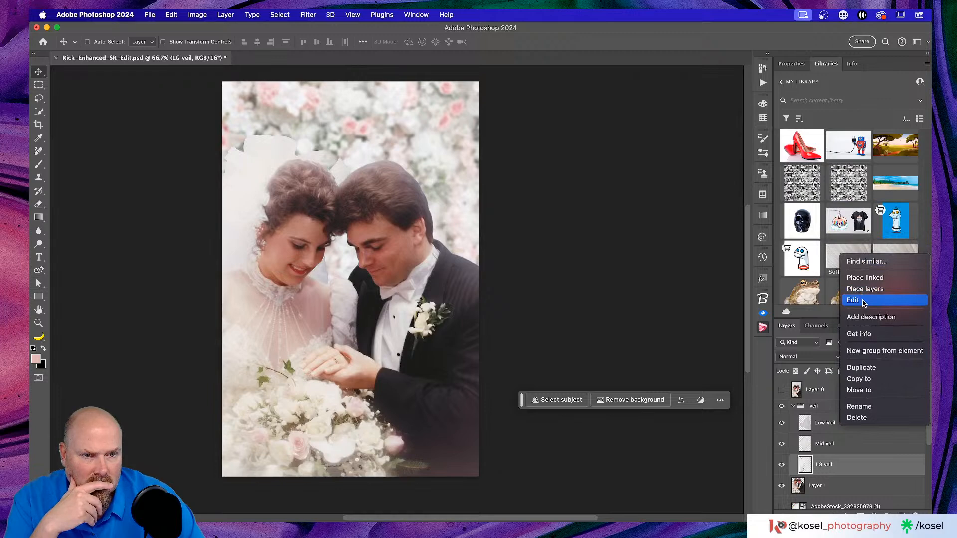
left_click(862, 302)
Open the licensed photo of the groom and bride with a long veil near the blue lake from the library for editing.
scroll(847, 265, "up", 3)
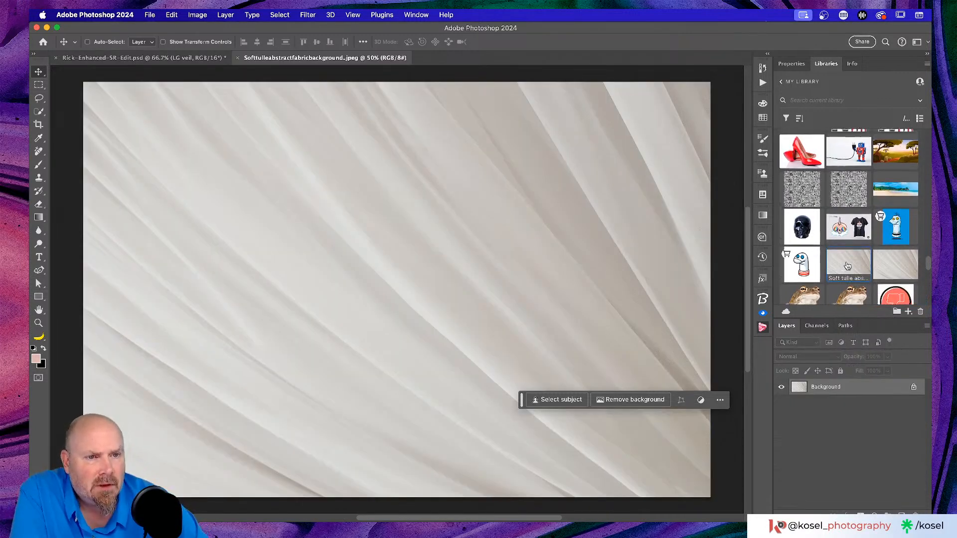
scroll(847, 265, "up", 8)
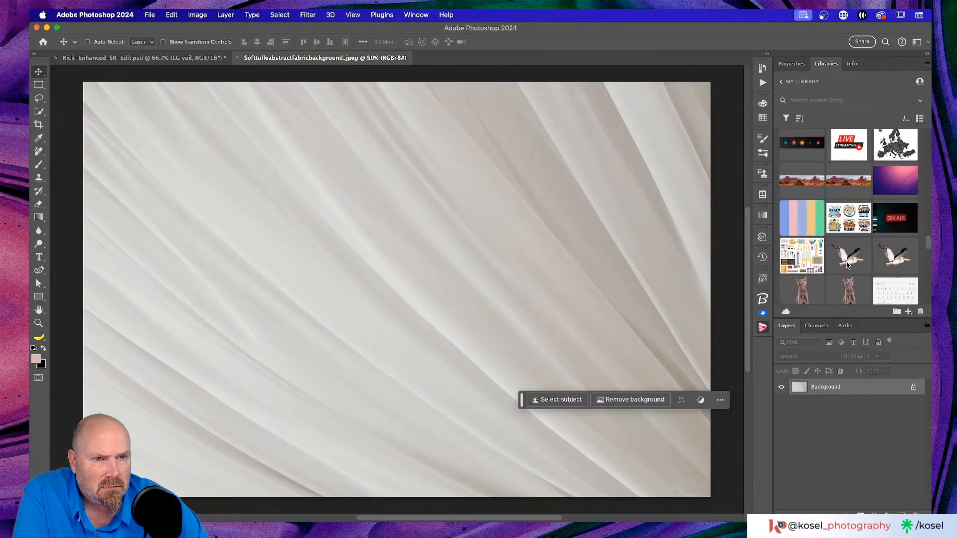
scroll(847, 265, "up", 10)
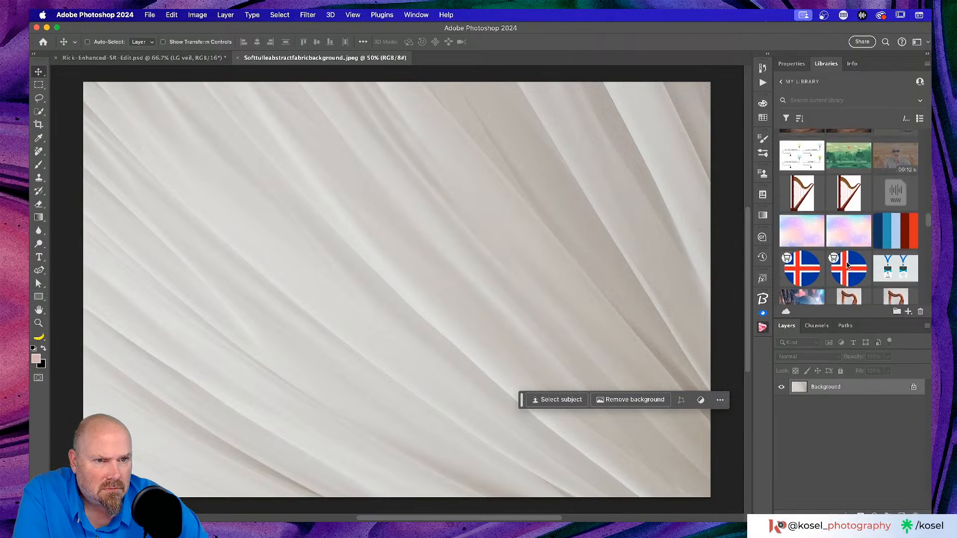
scroll(847, 265, "up", 10)
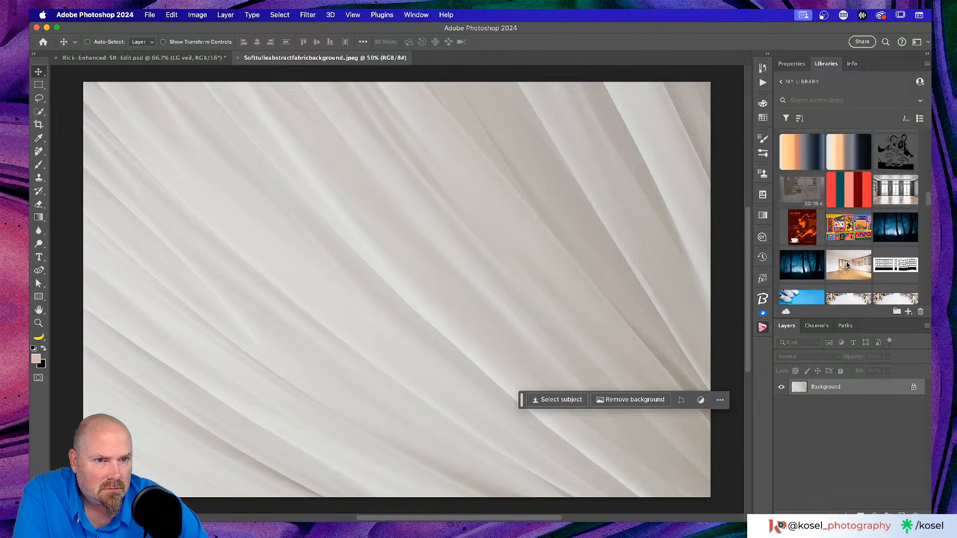
scroll(847, 265, "up", 3)
scroll(847, 265, "up", 2)
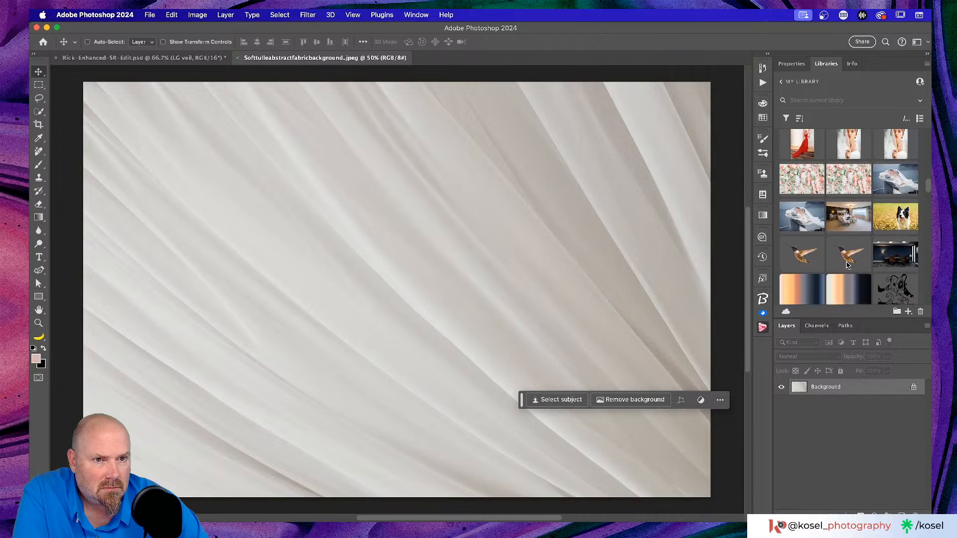
right_click(801, 216)
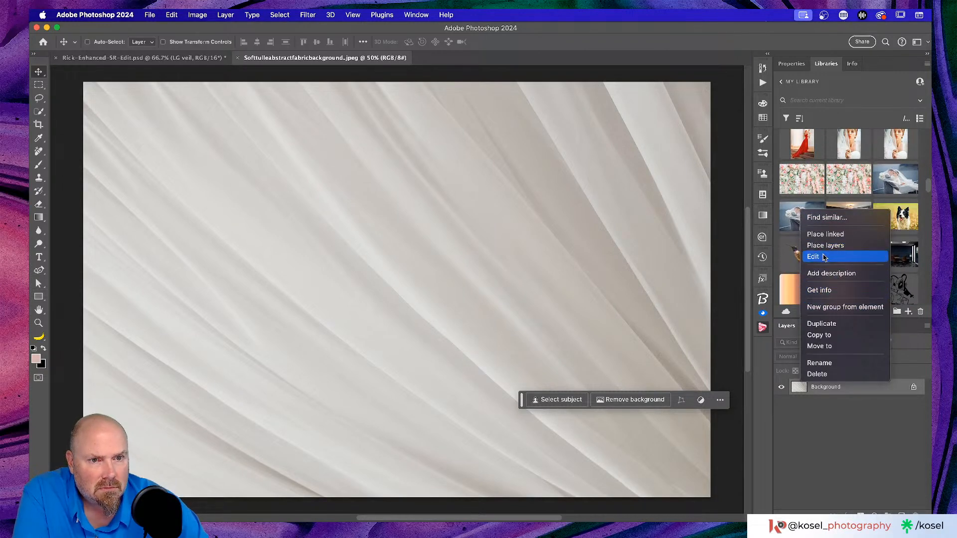
left_click(824, 257)
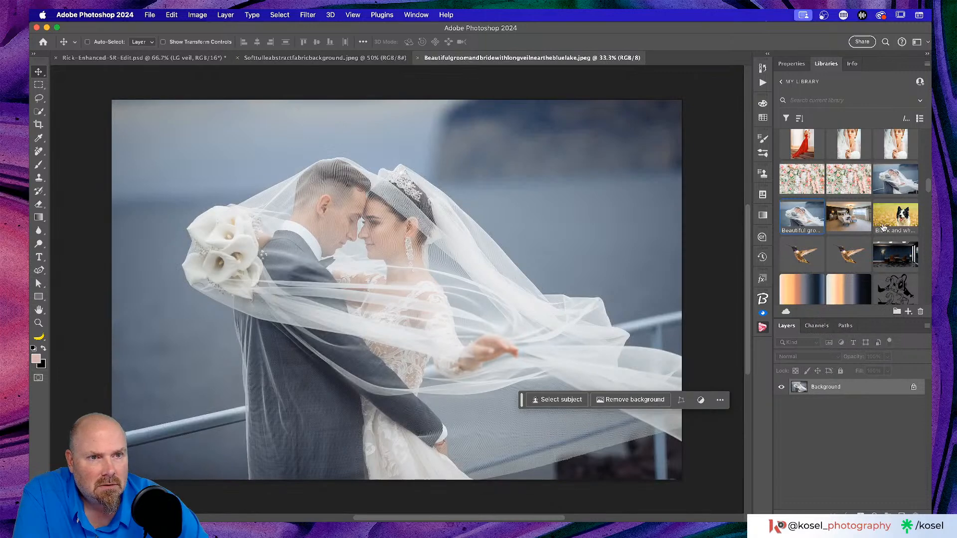
Open the licensed photo of the winking bride in a wedding dress and veil from the library for editing.
scroll(882, 228, "up", 3)
right_click(850, 211)
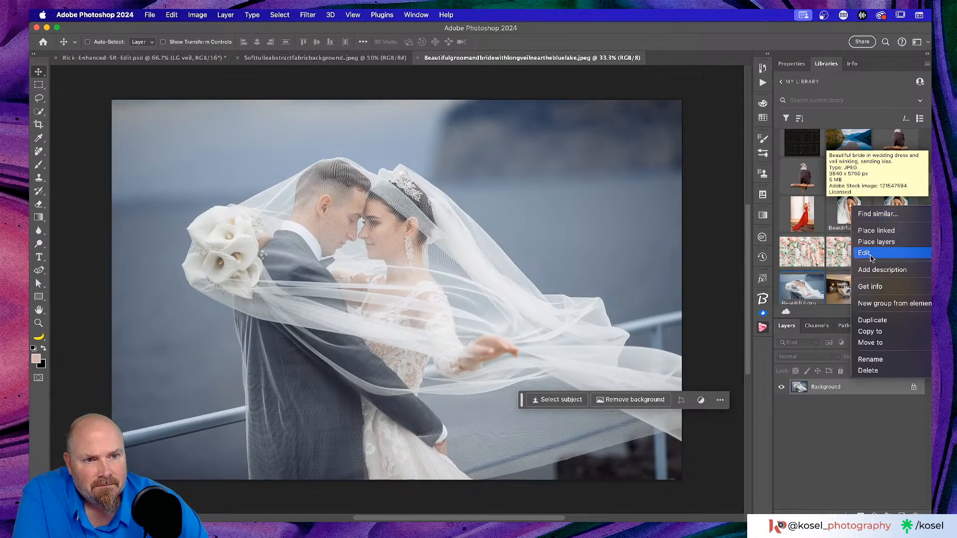
left_click(871, 253)
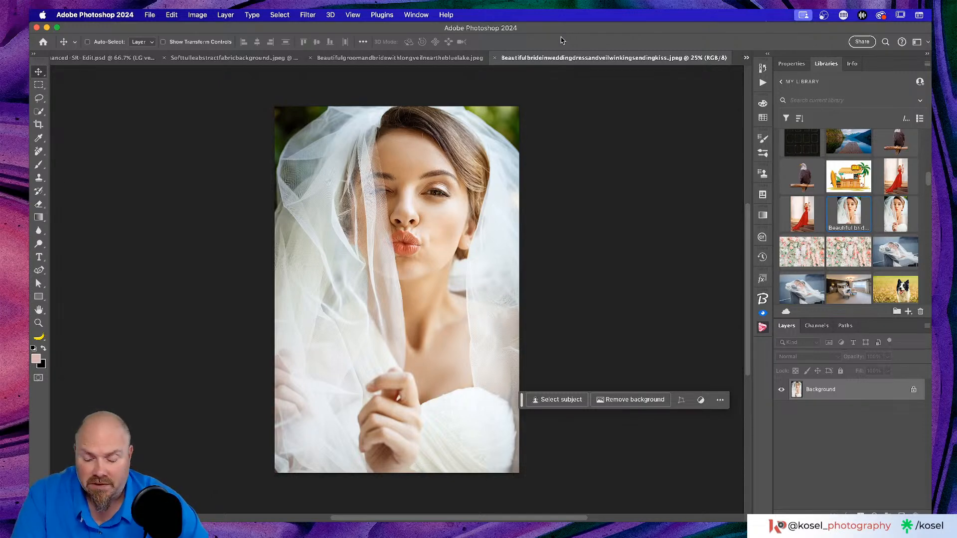
key("c")
left_click_drag(519, 286, 562, 286)
left_click_drag(231, 282, 194, 284)
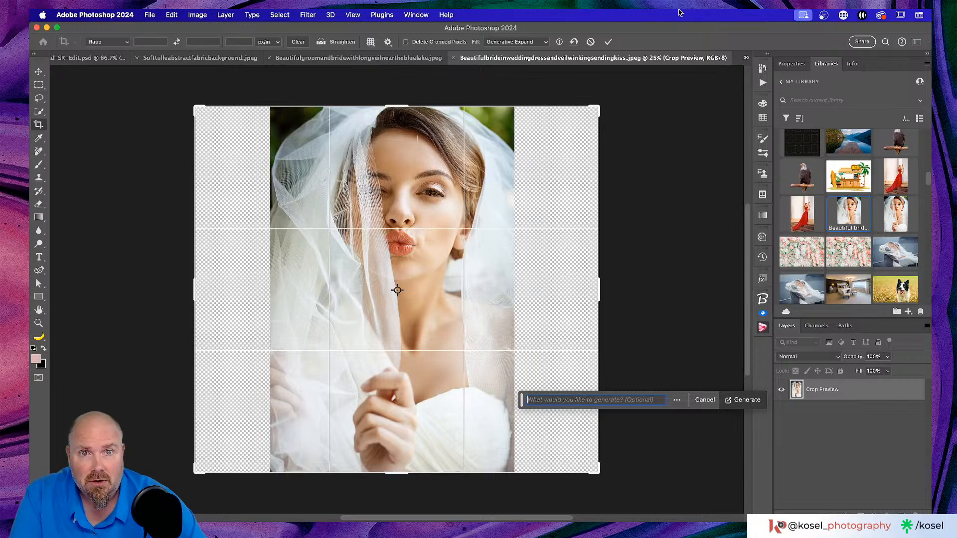
left_click(591, 42)
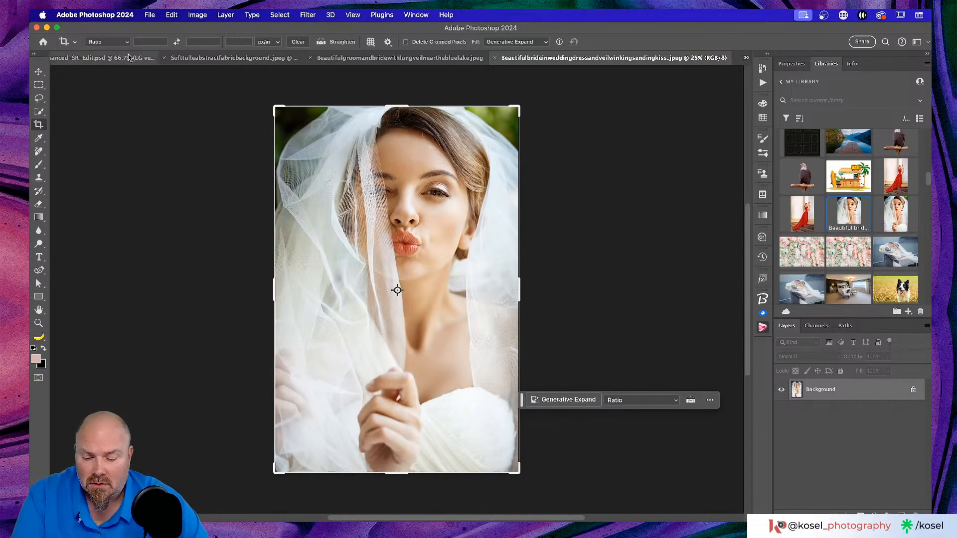
key("v")
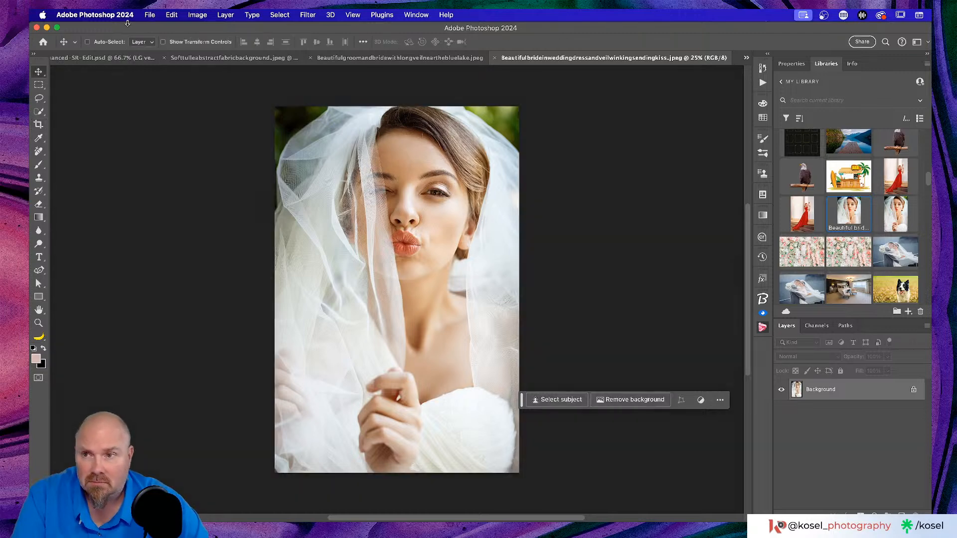
Resize the winking bride photo to a height of 2000 pixels with its proportions kept.
left_click(177, 16)
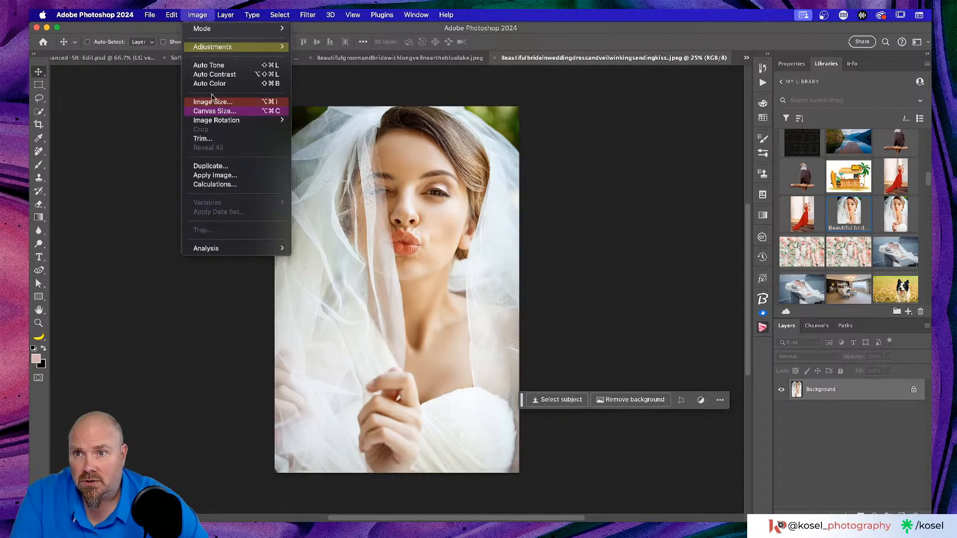
left_click(215, 100)
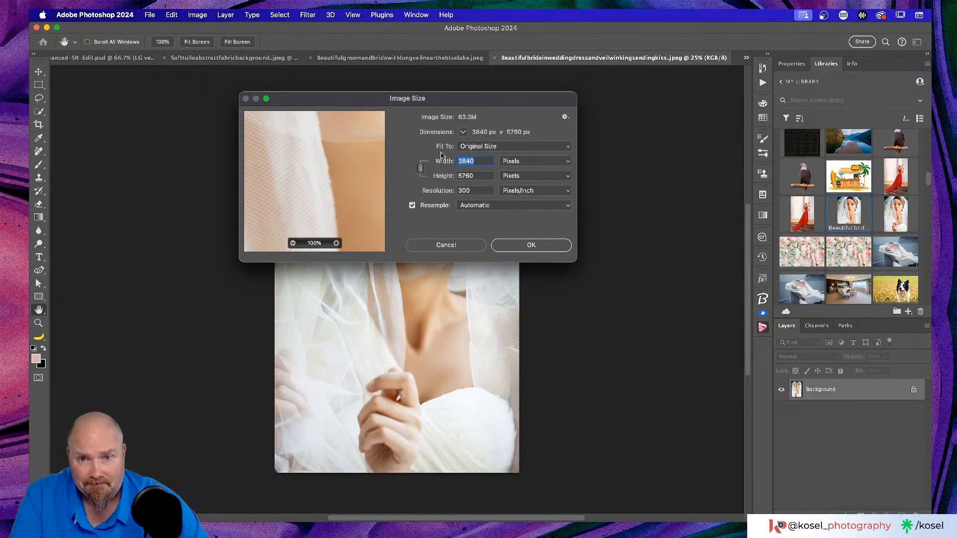
left_click_drag(480, 178, 443, 175)
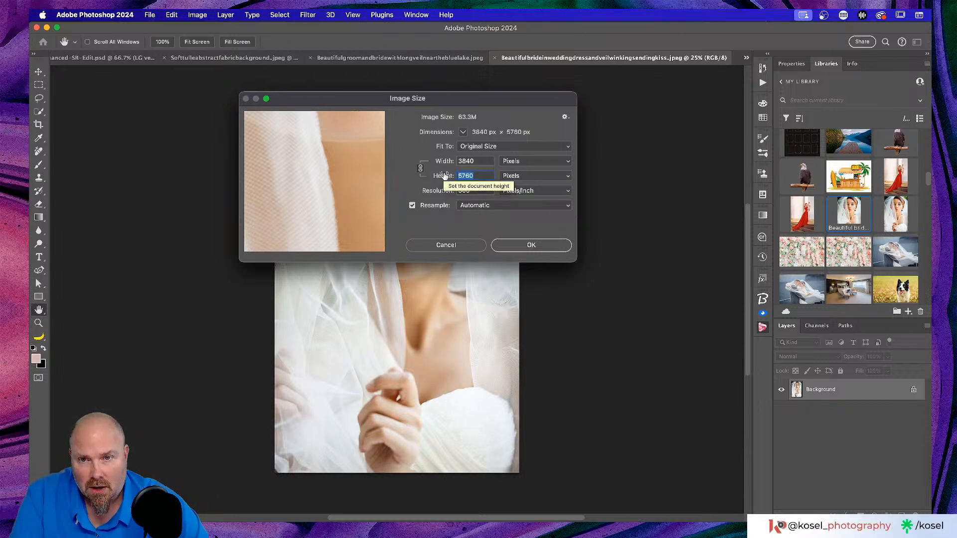
type("2000")
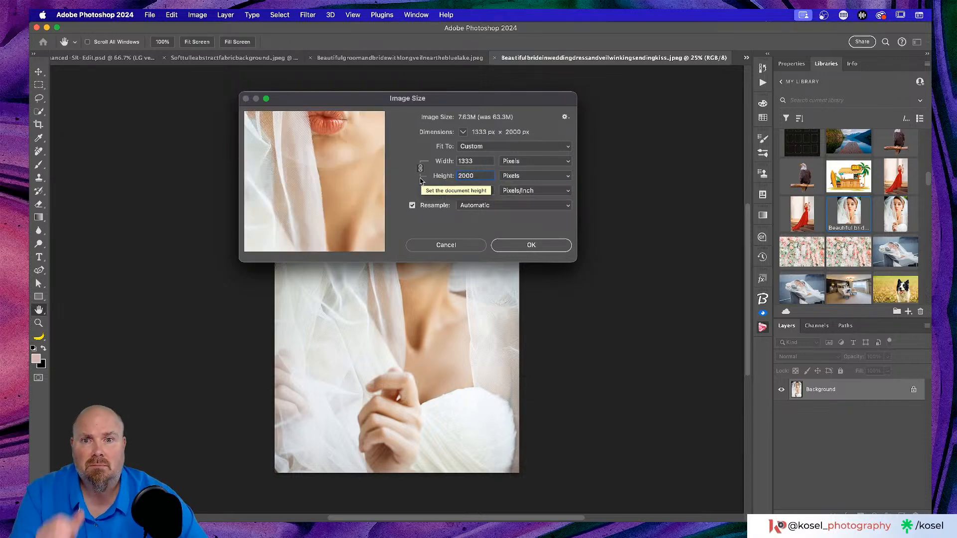
left_click(562, 245)
key("v")
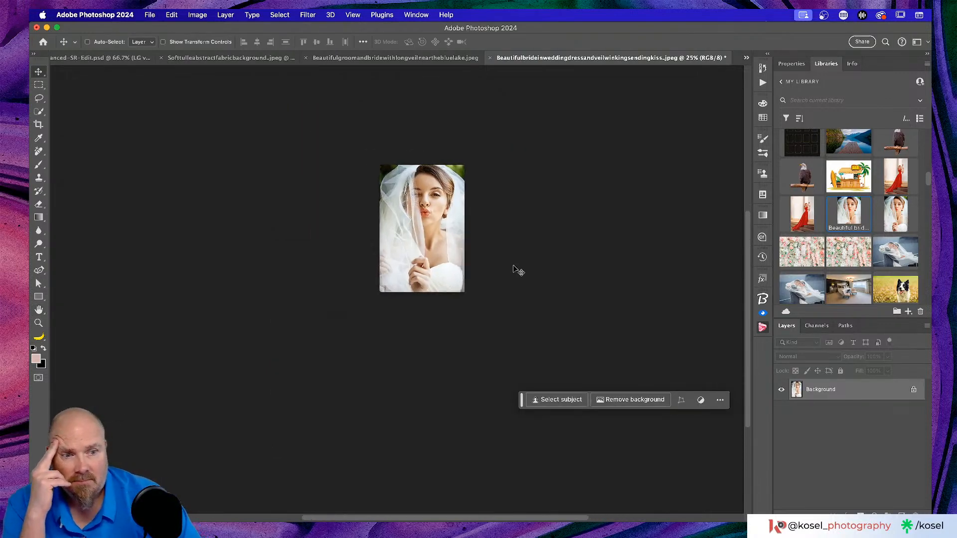
Widen the winking bride photo's canvas on both sides with the Crop tool and fill it using Generative Expand without a prompt.
key("super+equal")
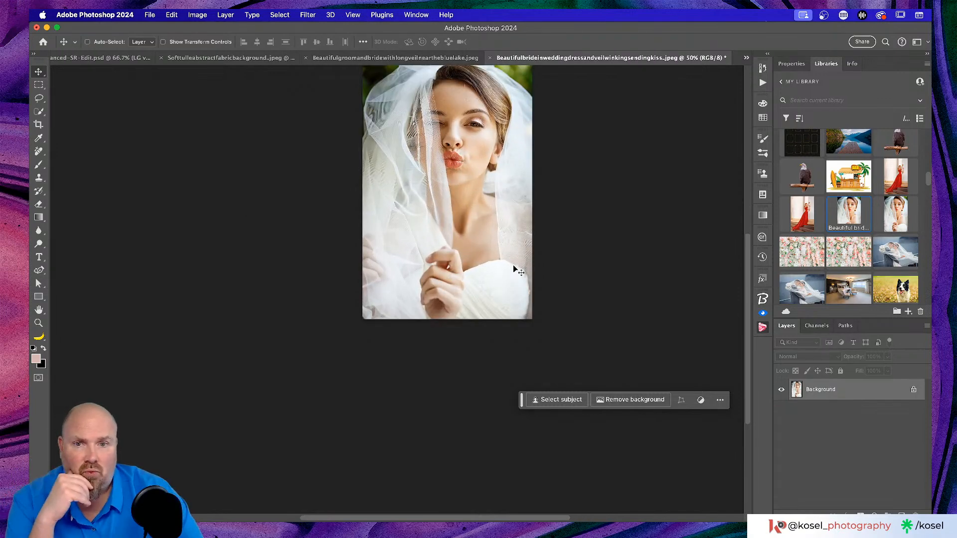
scroll(496, 269, "up", 3)
scroll(495, 270, "right", 2)
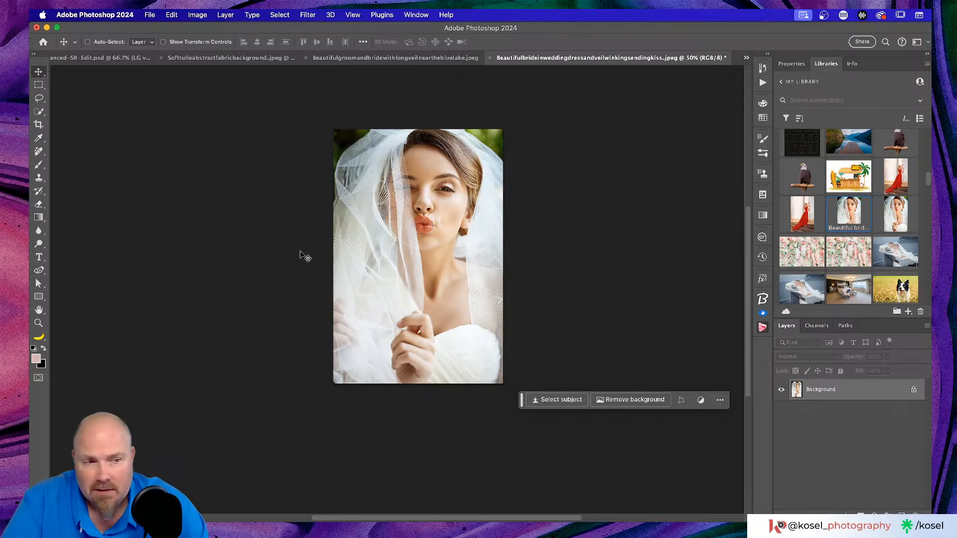
scroll(535, 268, "left", 2)
key("c")
left_click_drag(527, 255, 548, 255)
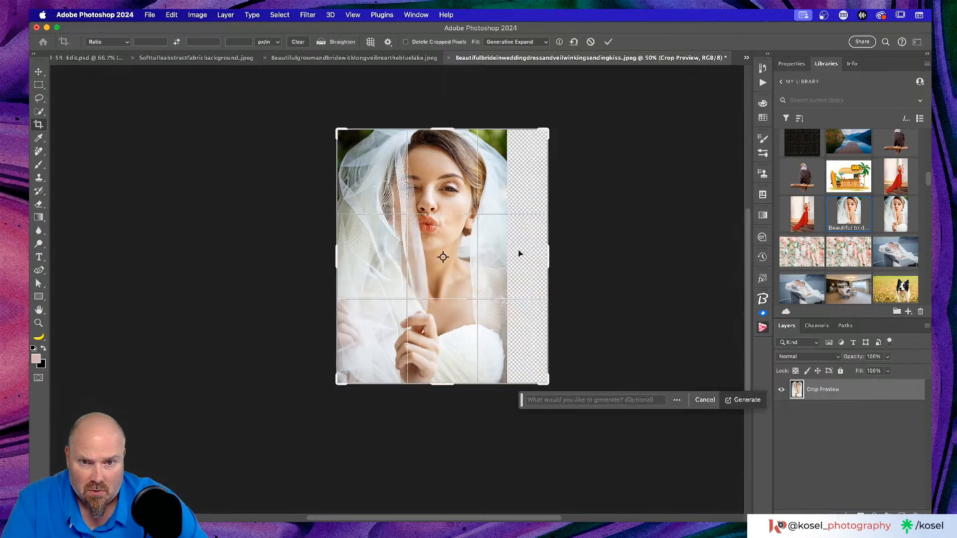
left_click_drag(337, 252, 315, 251)
left_click(737, 404)
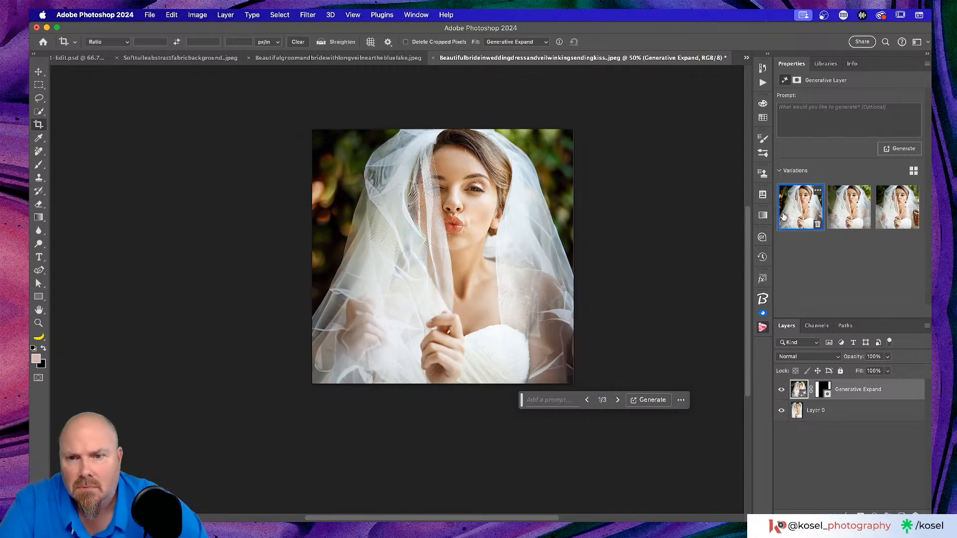
Compare the three Generative Expand variations and choose the third one for the widened bride photo.
left_click(850, 201)
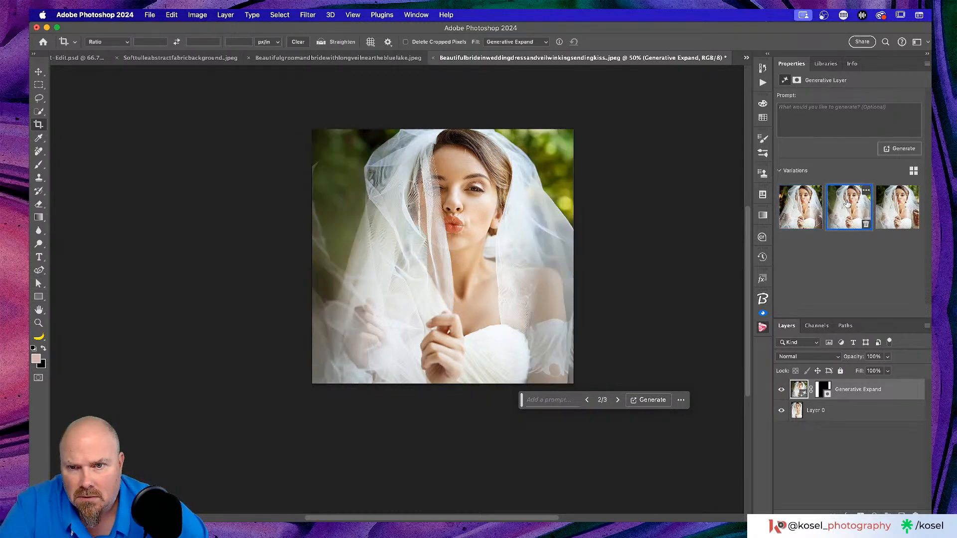
left_click(891, 209)
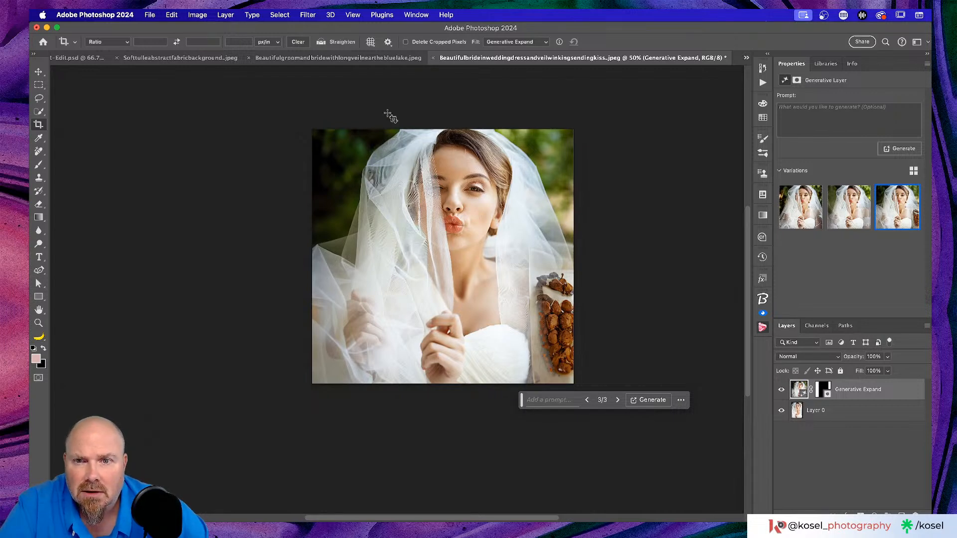
left_click(798, 202)
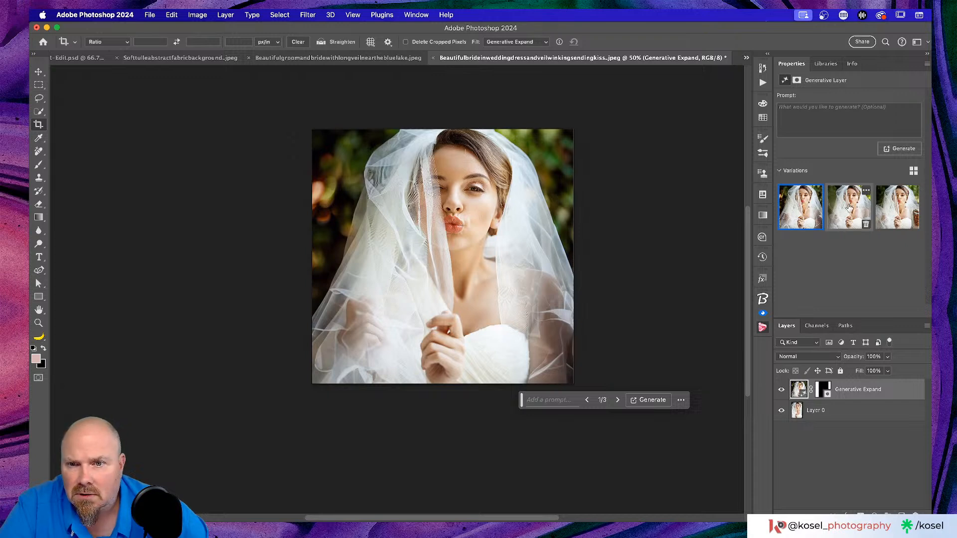
left_click(885, 208)
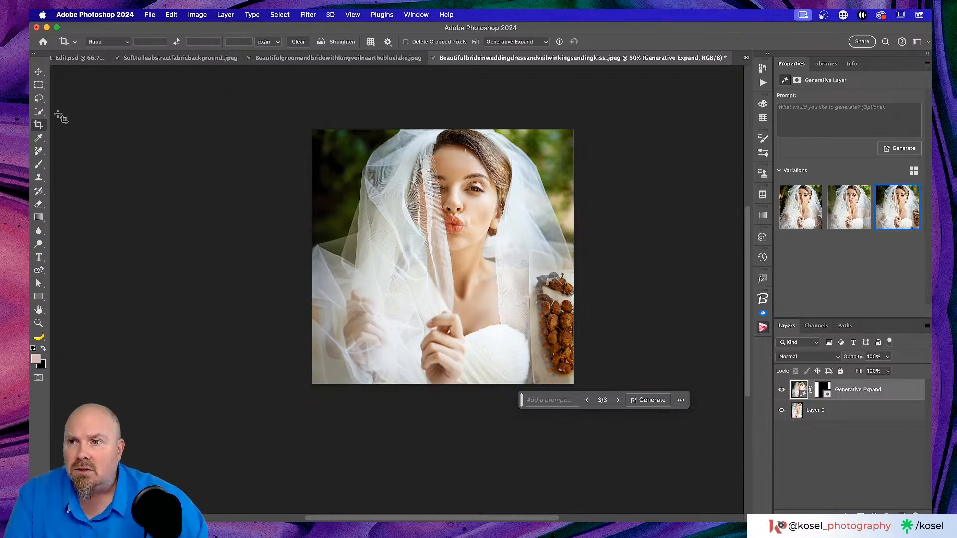
Activate the Lasso tool and arrange the open documents in a 2-up vertical layout with the winking bride photo active.
left_click(39, 98)
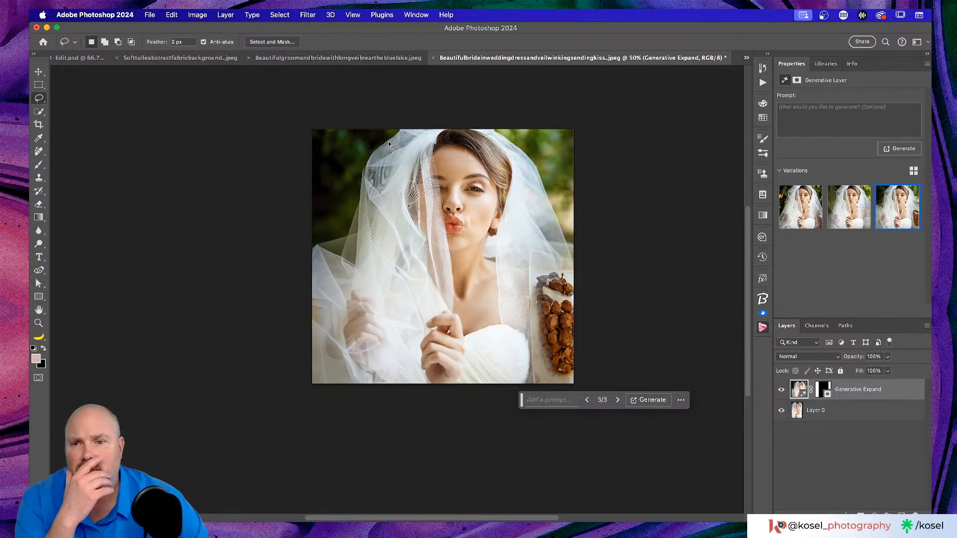
left_click(79, 54)
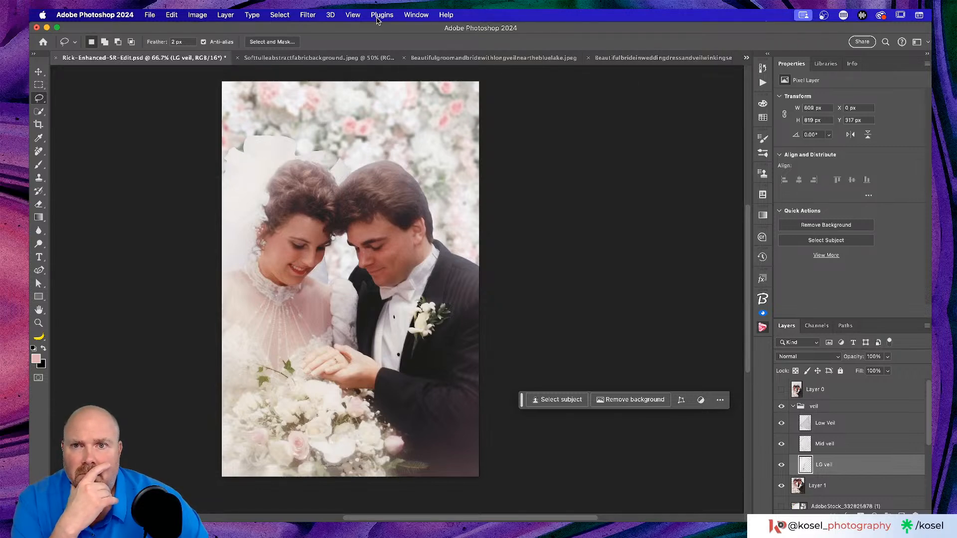
left_click(648, 58)
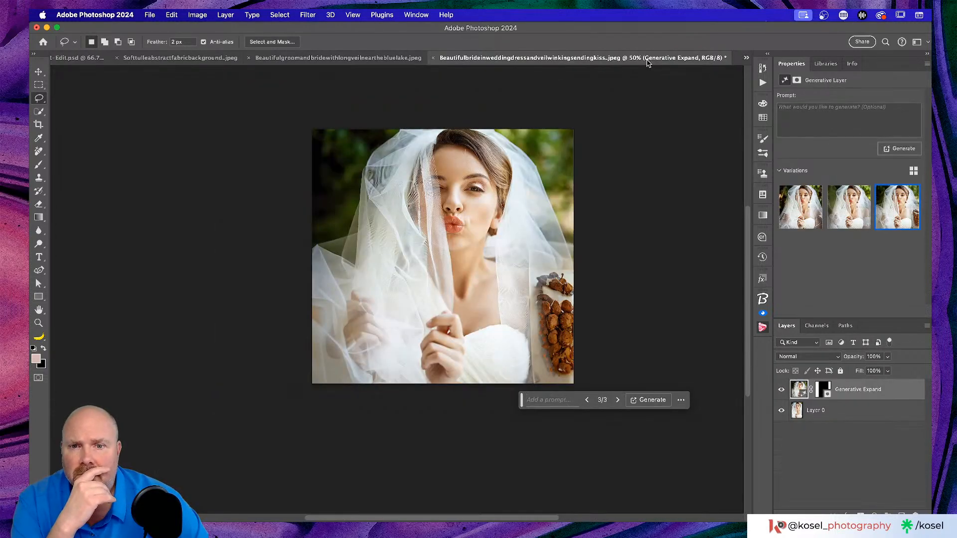
left_click(443, 16)
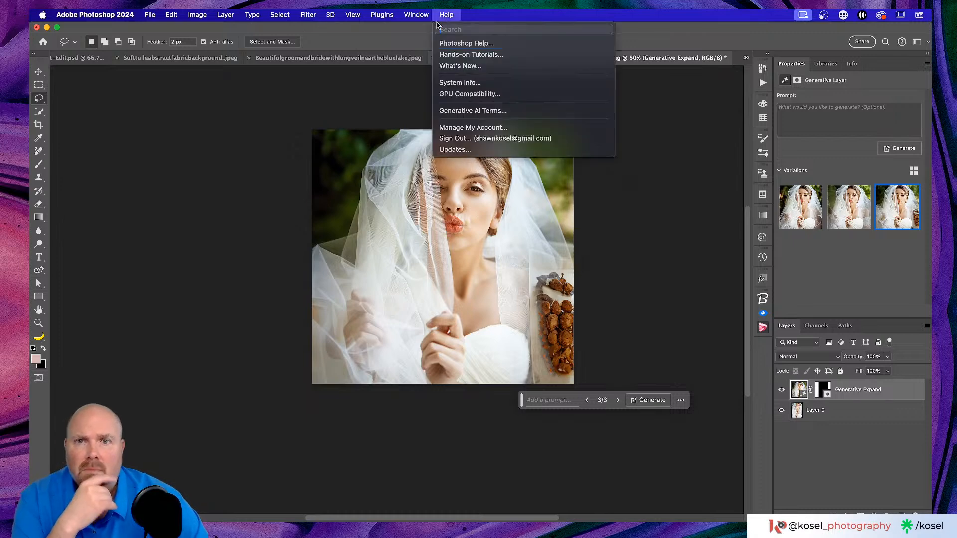
mouse_move(423, 15)
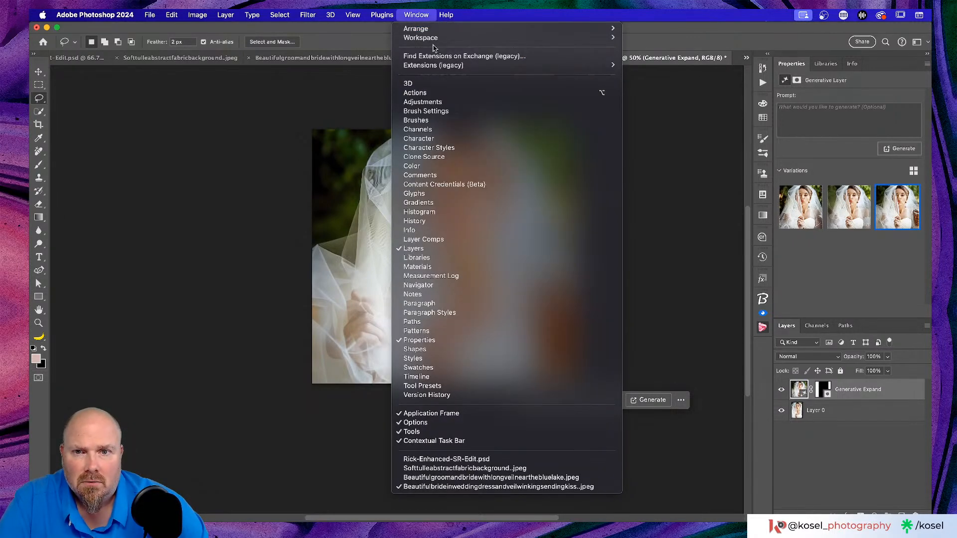
mouse_move(438, 39)
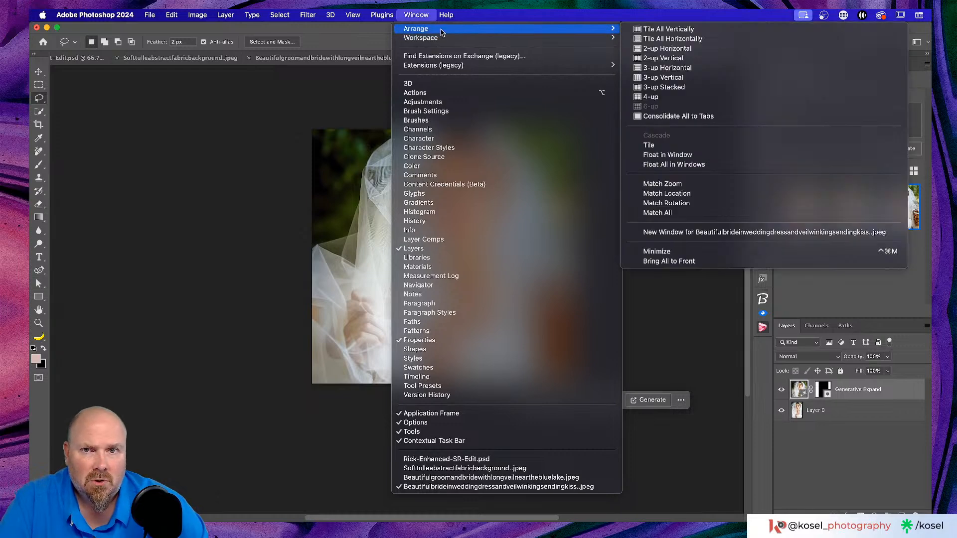
left_click(689, 59)
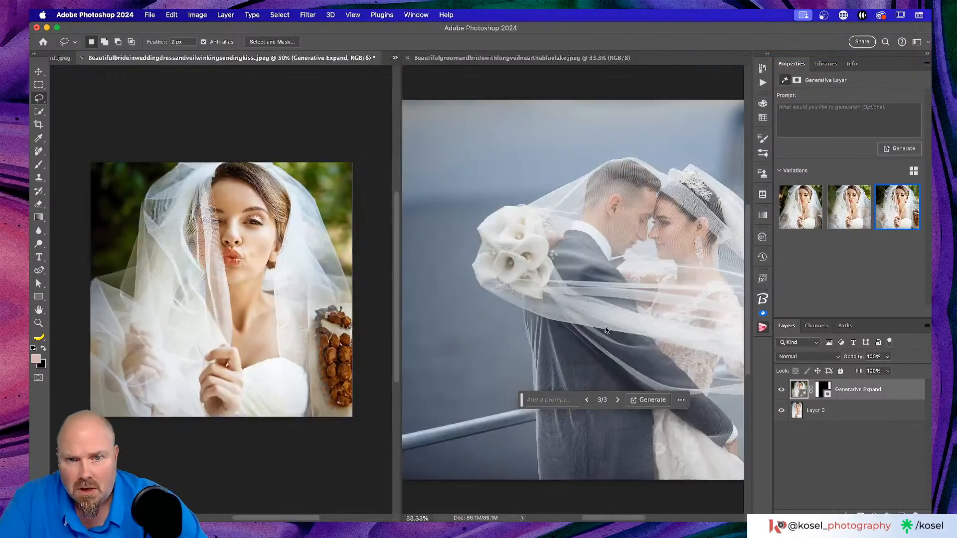
Move the winking bride photo into the pane with the lake couple photo and show Rick-Enhanced-SR-Edit.psd beside it.
left_click(469, 60)
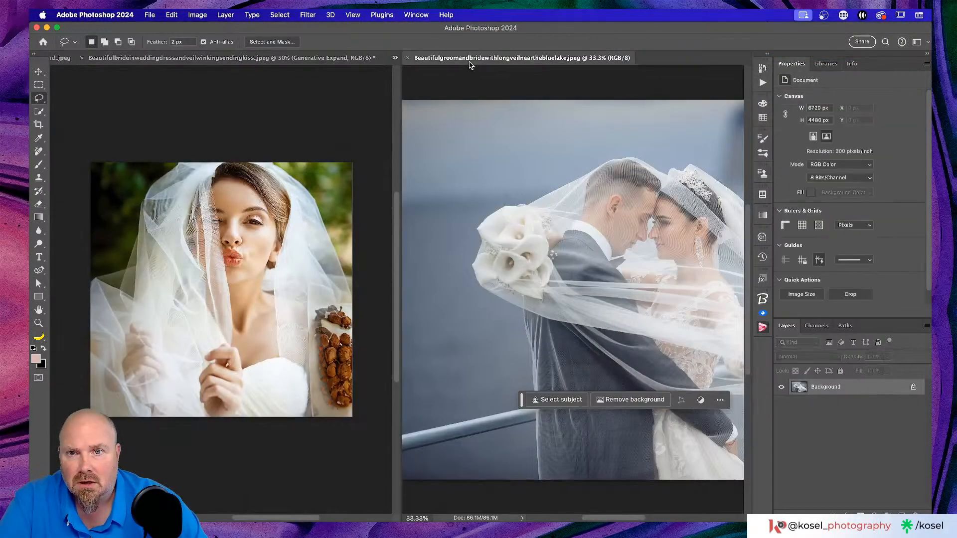
left_click(394, 58)
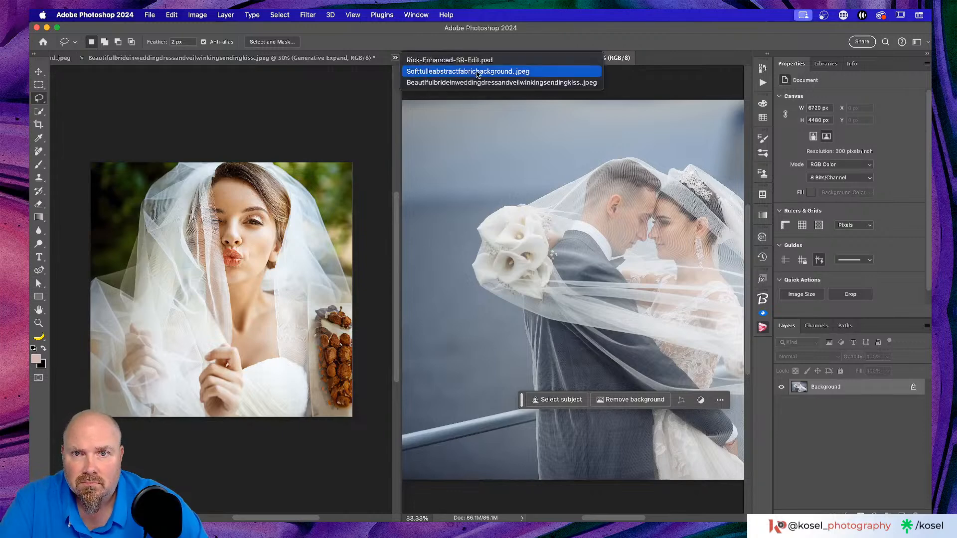
left_click(466, 60)
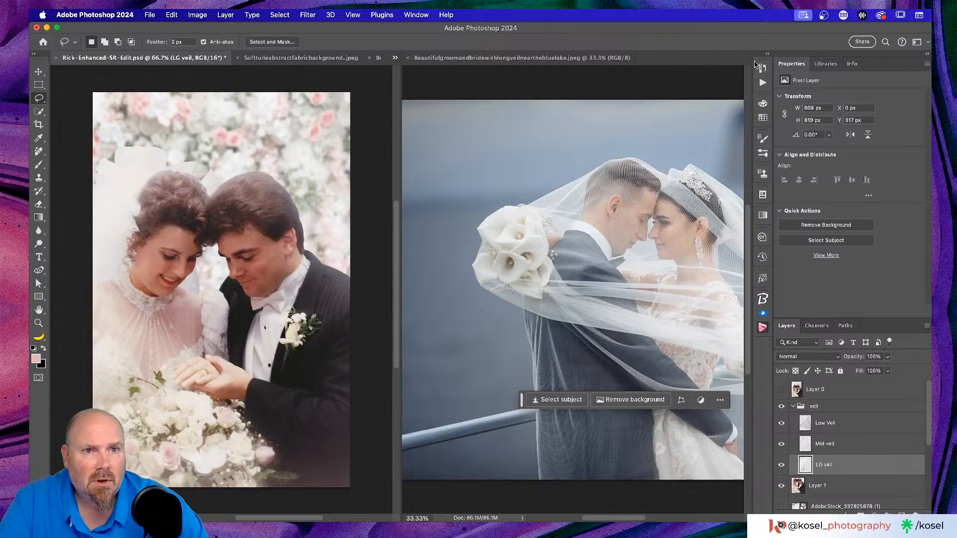
left_click(301, 60)
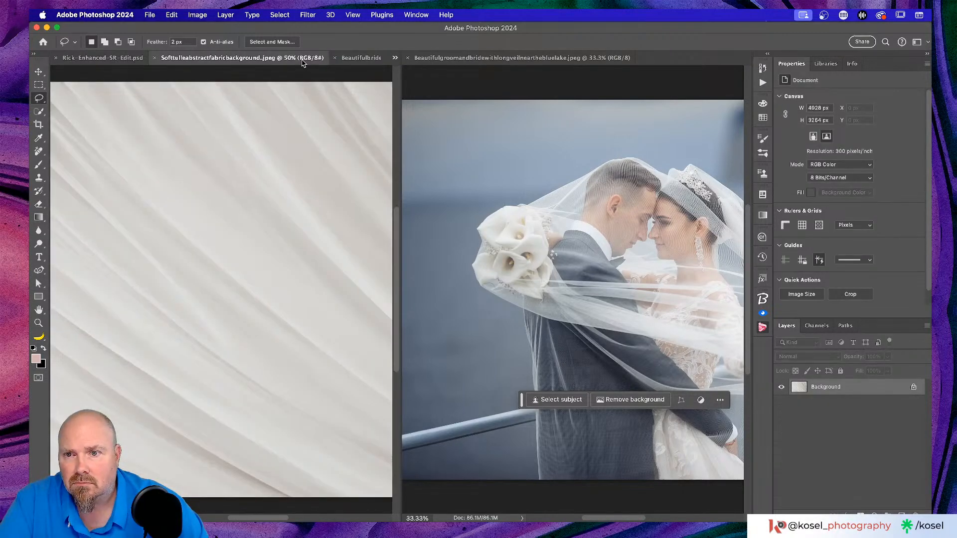
left_click(346, 61)
left_click_drag(346, 61, 549, 63)
left_click(167, 62)
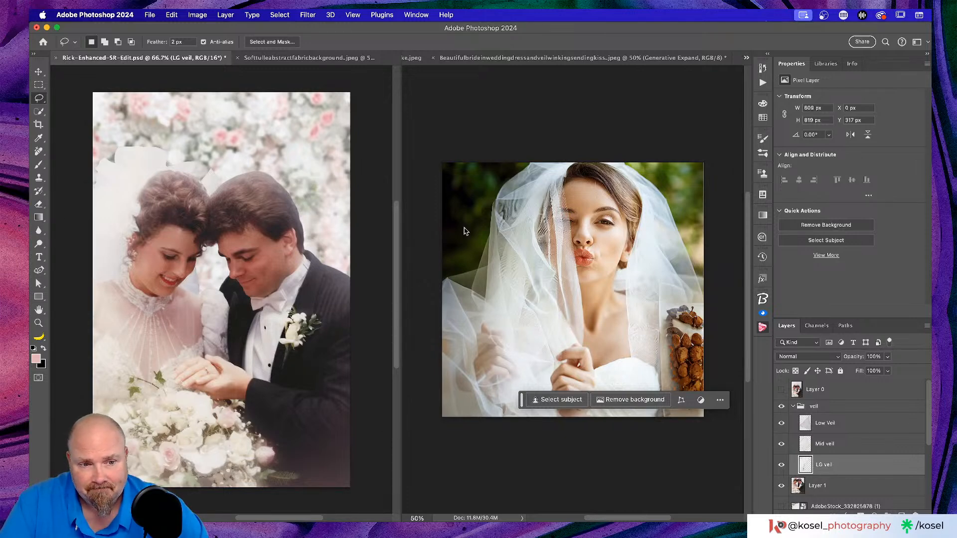
In the winking bride photo, lasso the sheer outer part of the veil beside her face, from the crown down to about chin level.
left_click(491, 98)
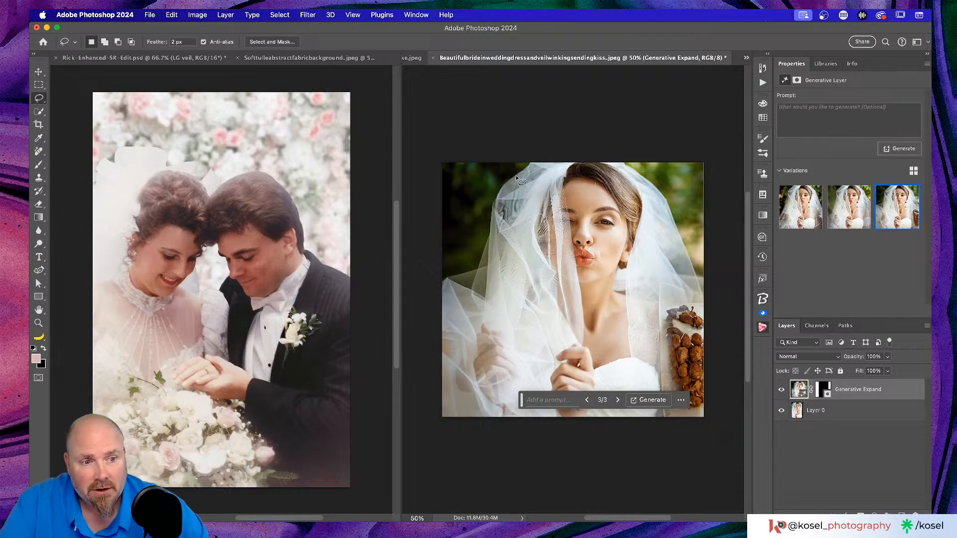
left_click_drag(515, 175, 505, 188)
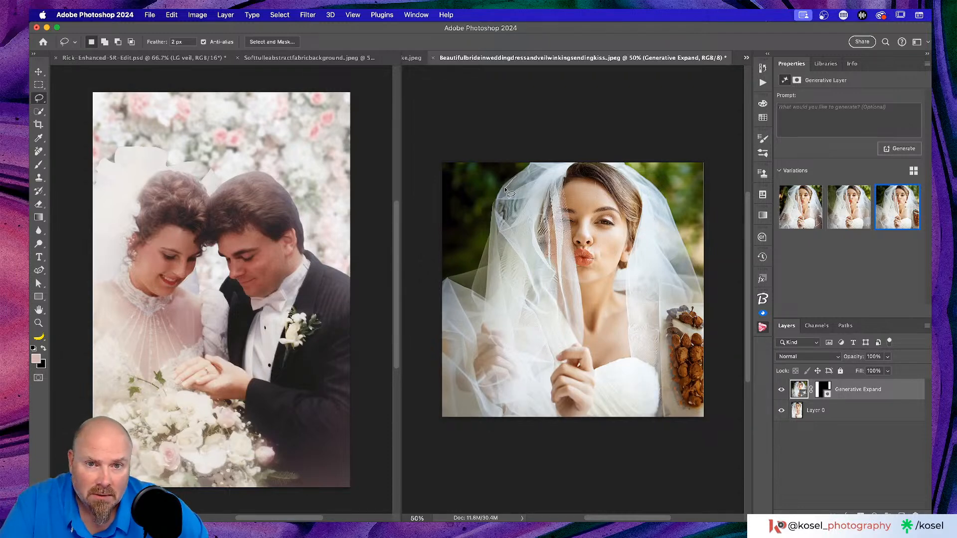
left_click_drag(504, 188, 506, 192)
left_click(533, 233)
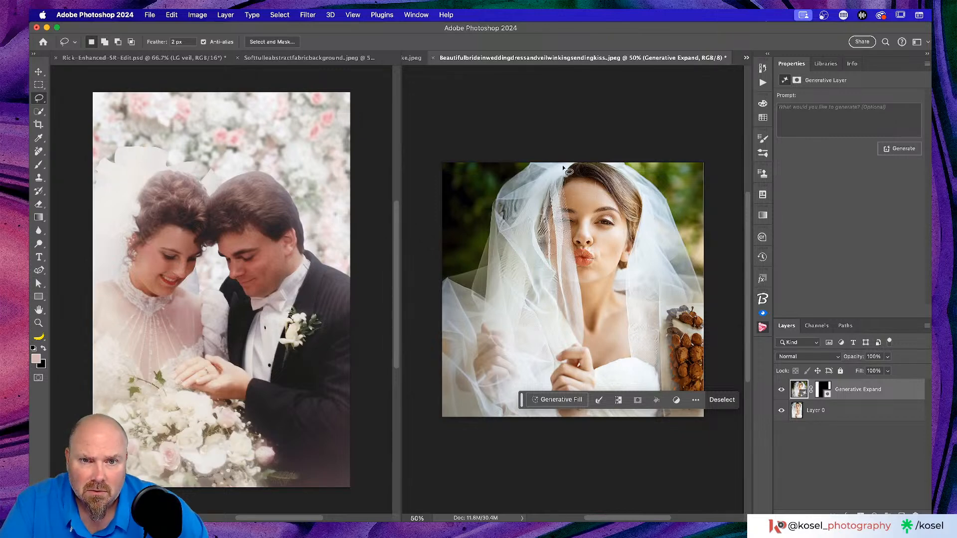
mouse_move(569, 165)
left_mouse_down()
mouse_move(540, 205)
mouse_move(527, 290)
mouse_move(490, 296)
mouse_move(478, 274)
mouse_move(495, 205)
mouse_move(541, 160)
left_mouse_up()
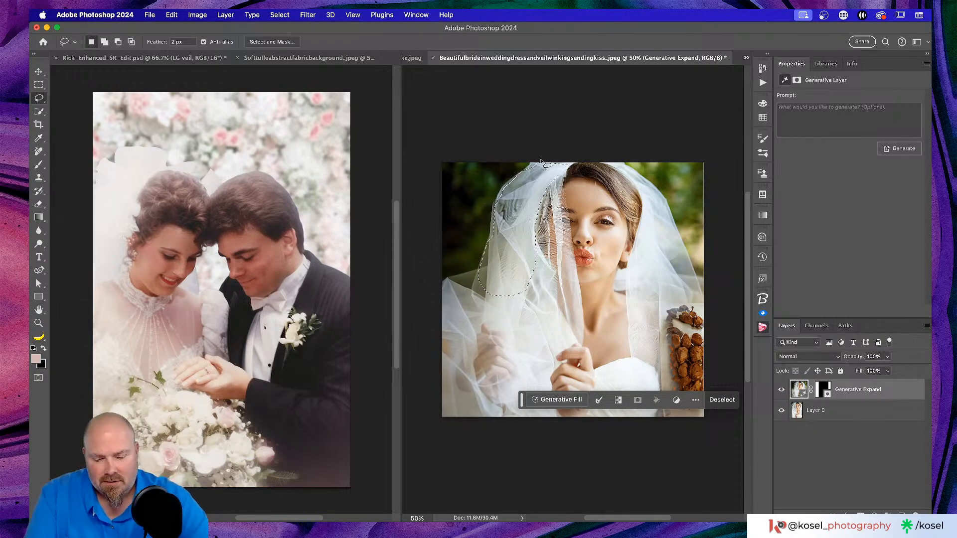
Copy the lassoed part of the veil to a new layer and clip a Black & White adjustment to it.
key("super+j")
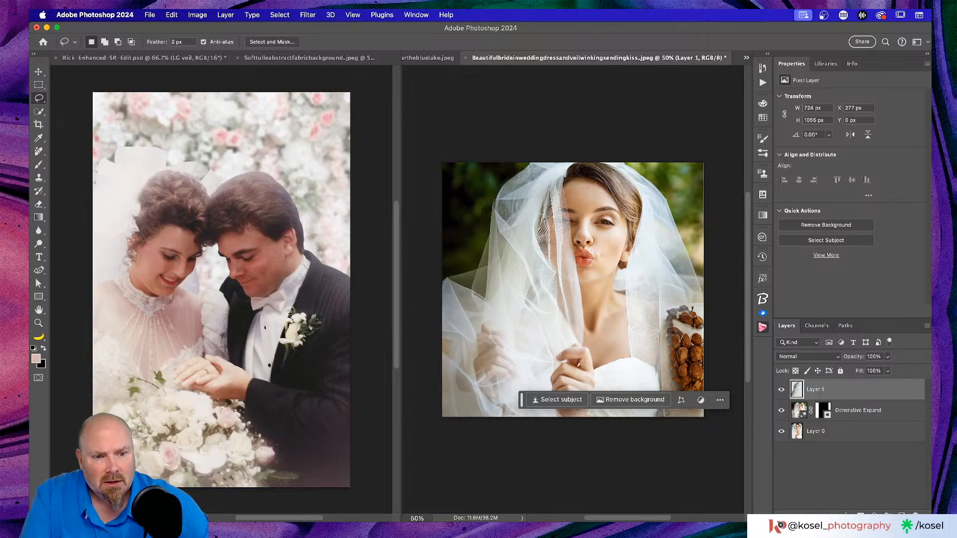
left_click(874, 513)
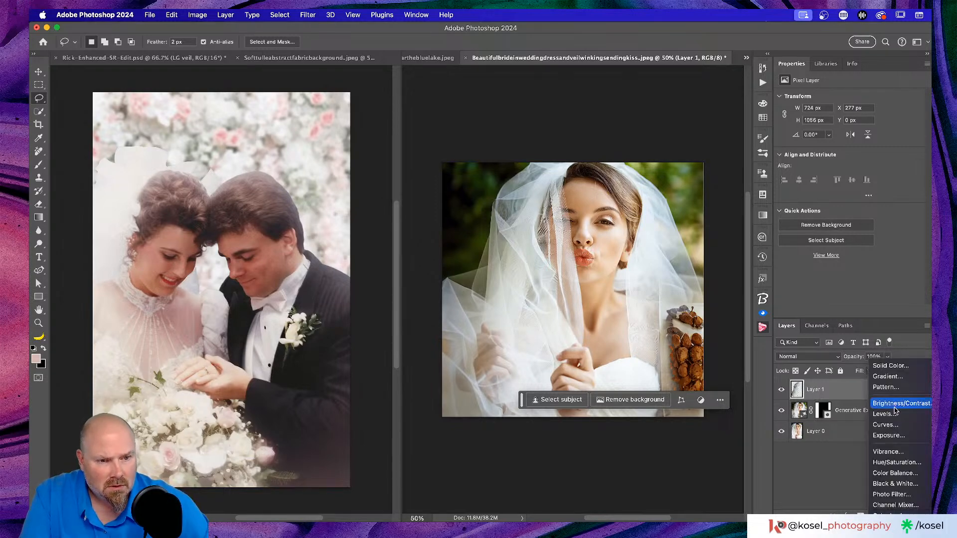
left_click(889, 484)
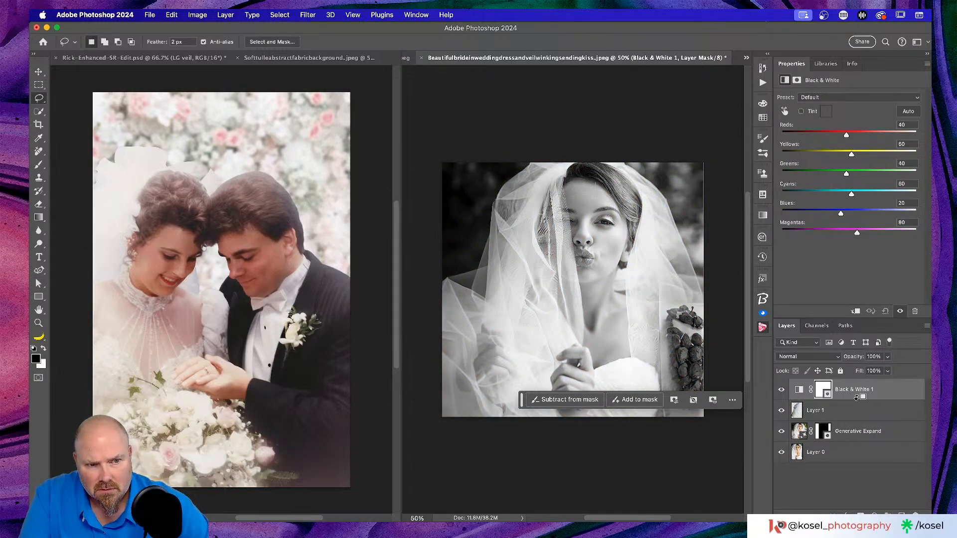
left_click(856, 398, "alt")
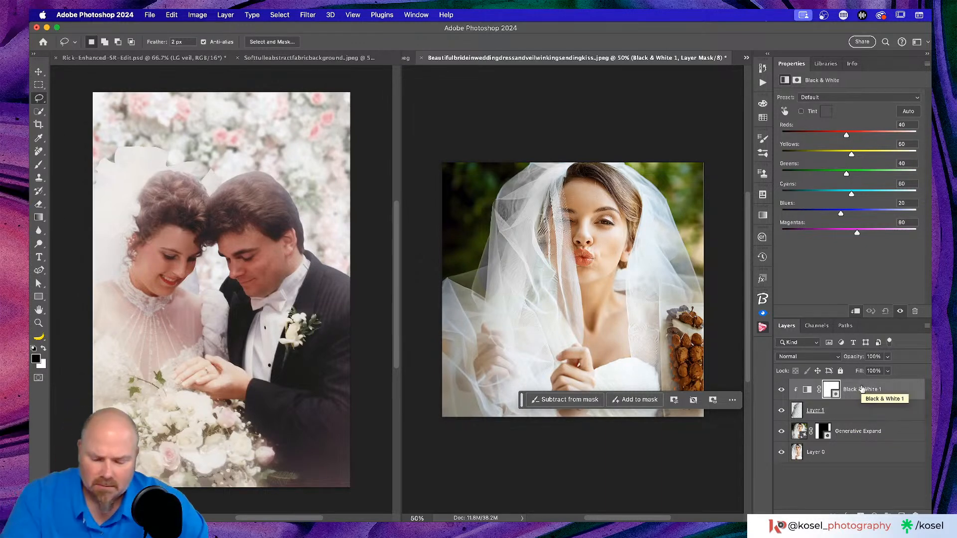
Group the copied veil layer with its Black & White adjustment and name the group "veil".
left_click(869, 415, "shift")
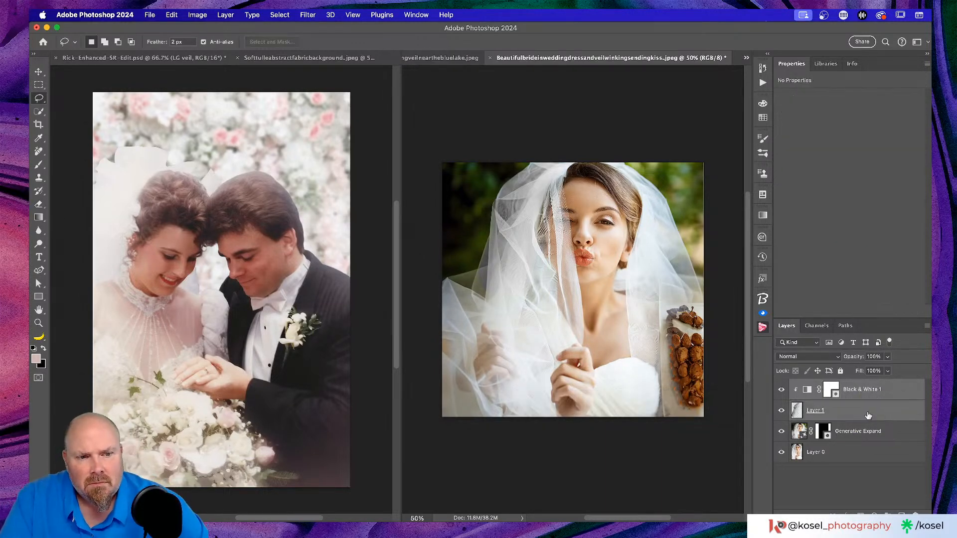
key("super+g")
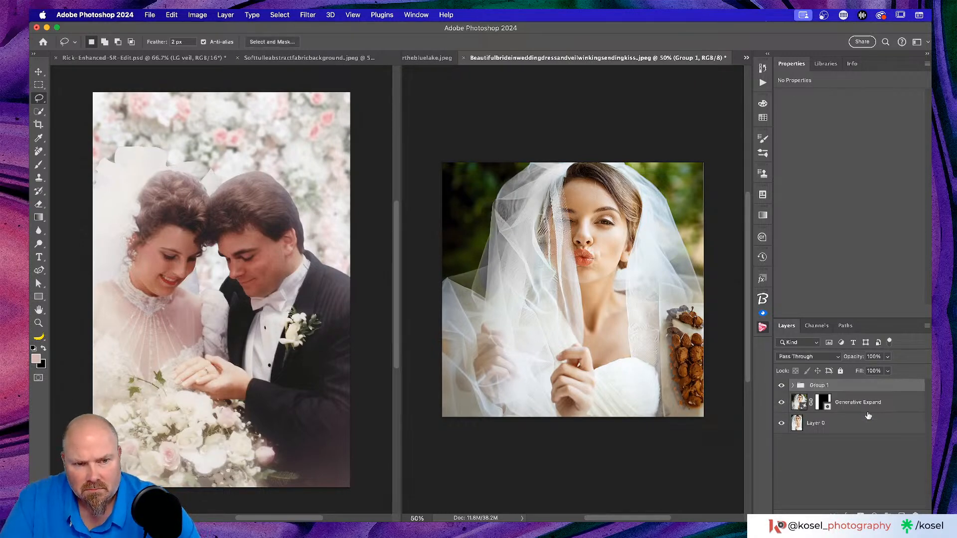
double_click(818, 385)
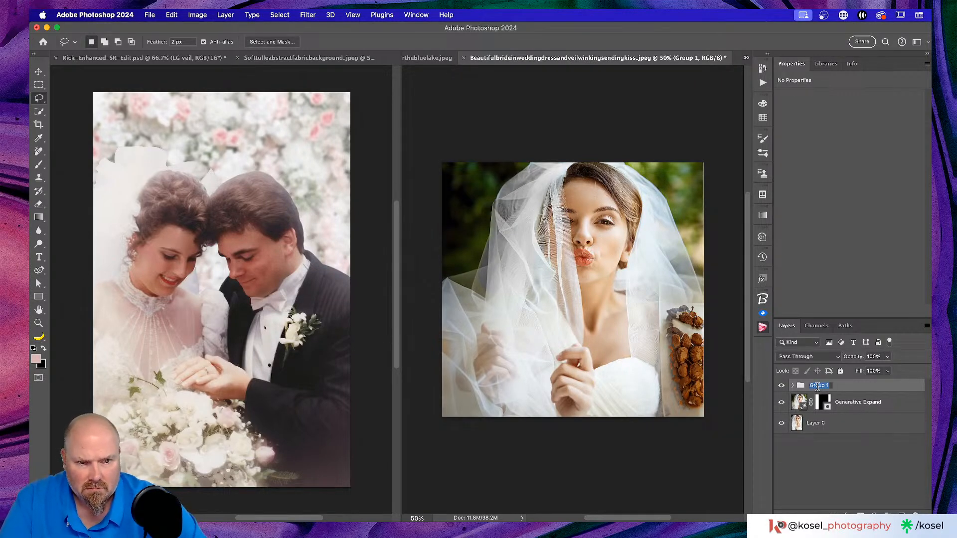
type("vei")
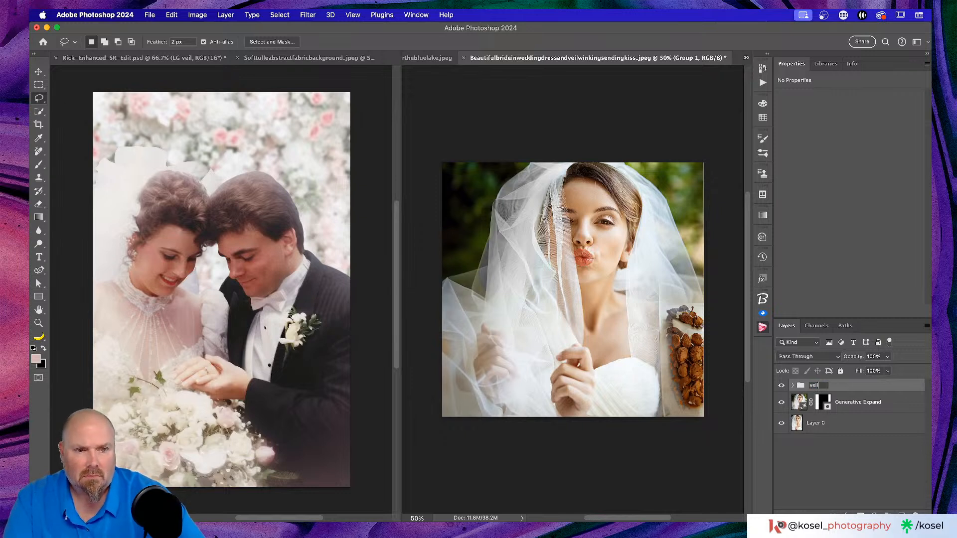
type("l")
key("Return")
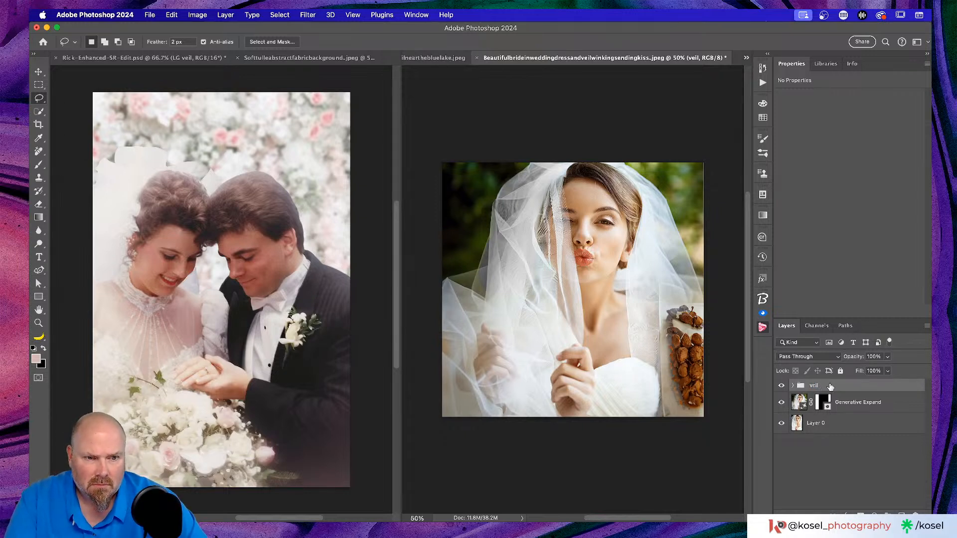
Copy the veil group into the couple's wedding portrait document, accepting the bit-depth and color profile conversions.
left_click_drag(831, 386, 194, 234)
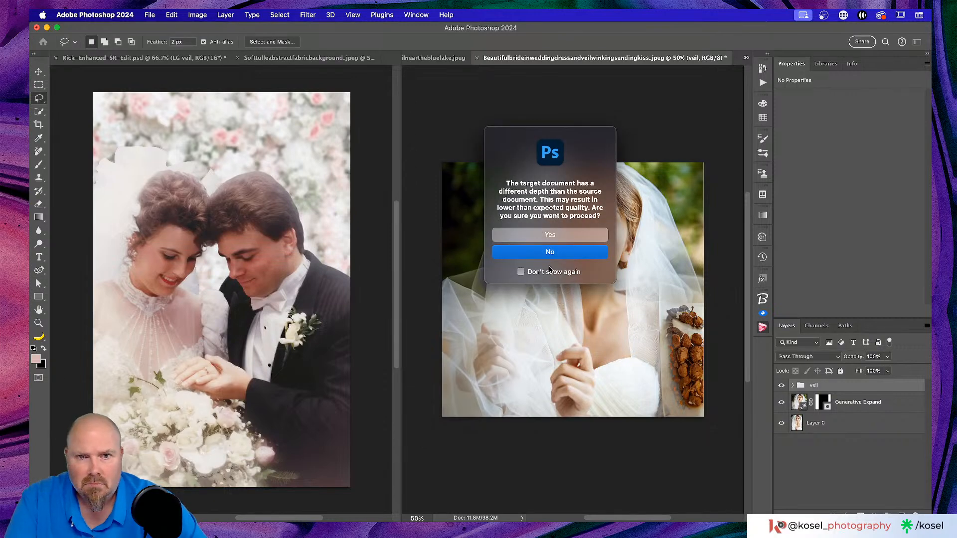
left_click(552, 238)
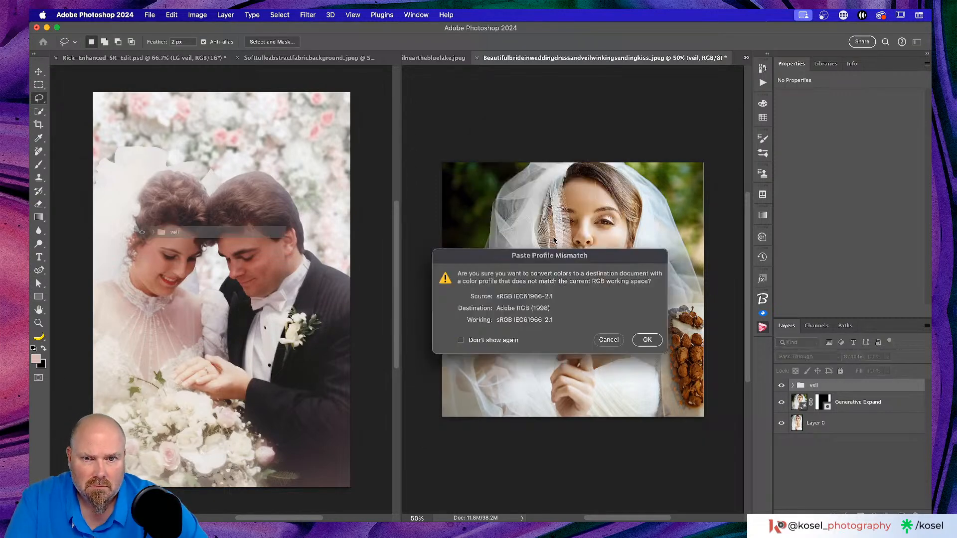
left_click(647, 340)
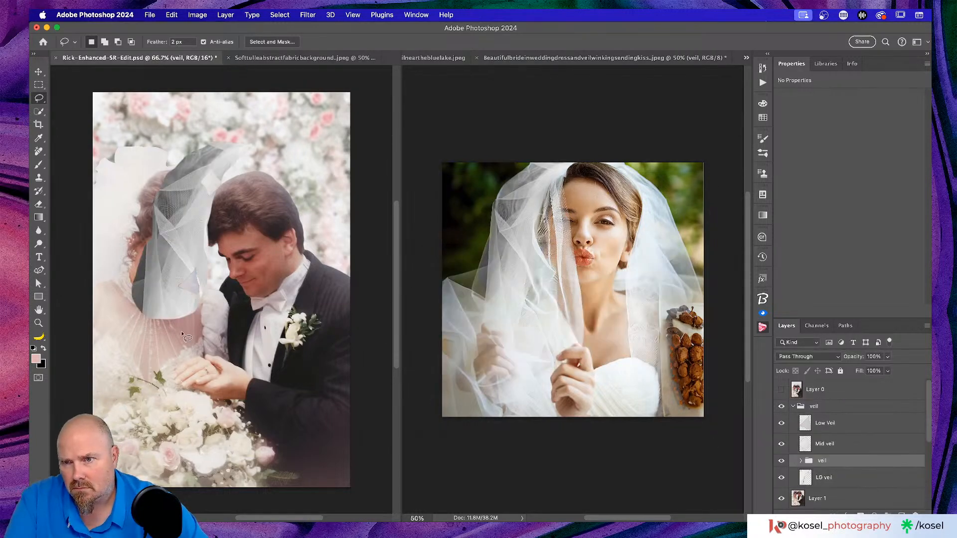
scroll(192, 334, "left", 5)
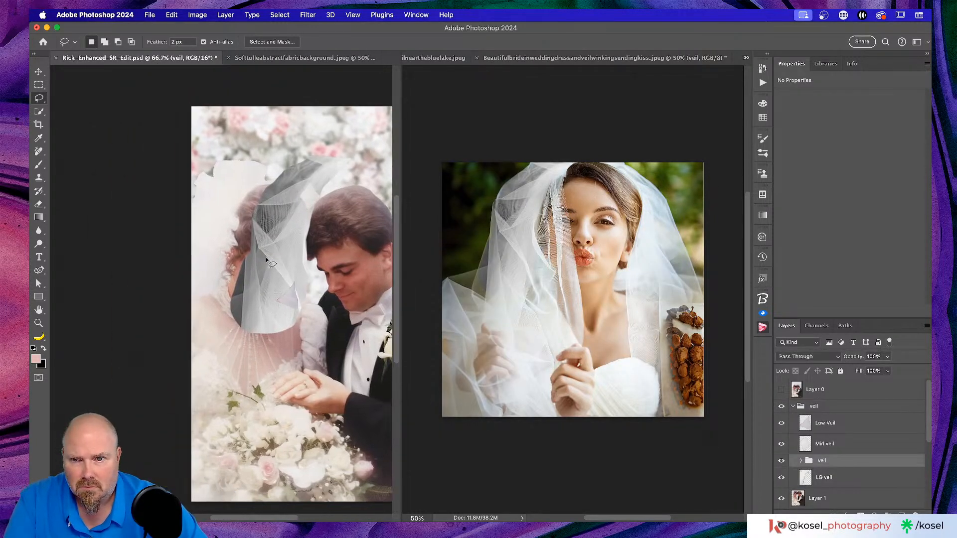
scroll(294, 285, "right", 5)
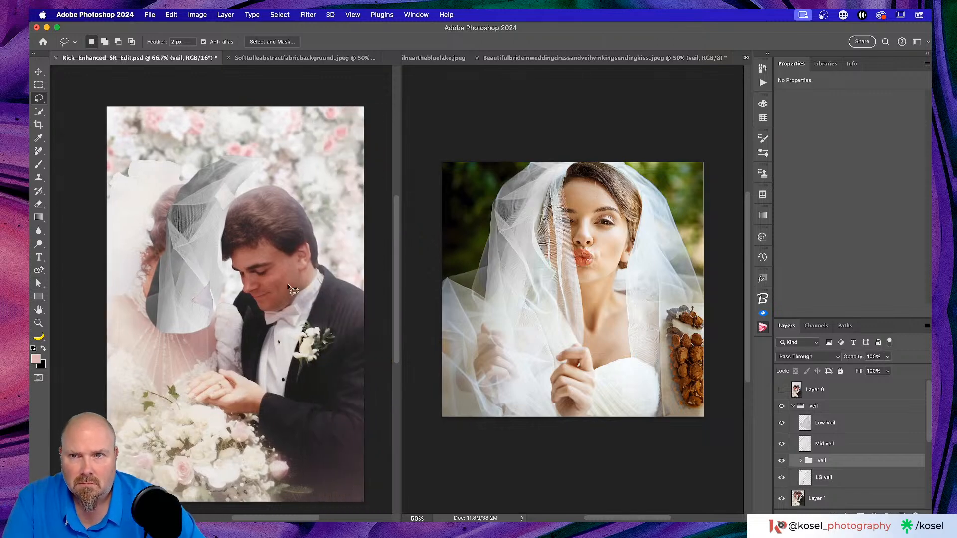
Tile all open documents vertically.
left_click(446, 15)
left_click(447, 15)
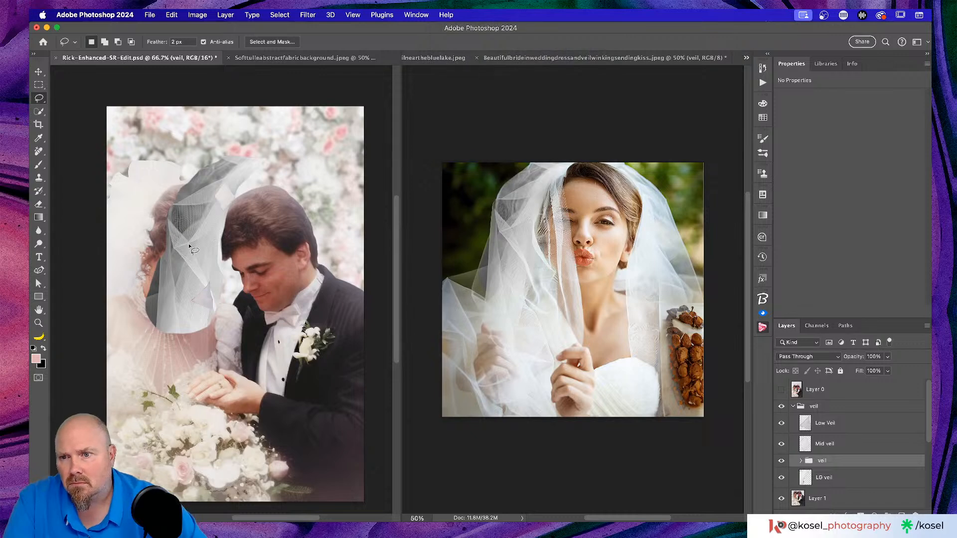
left_click_drag(188, 242, 177, 244)
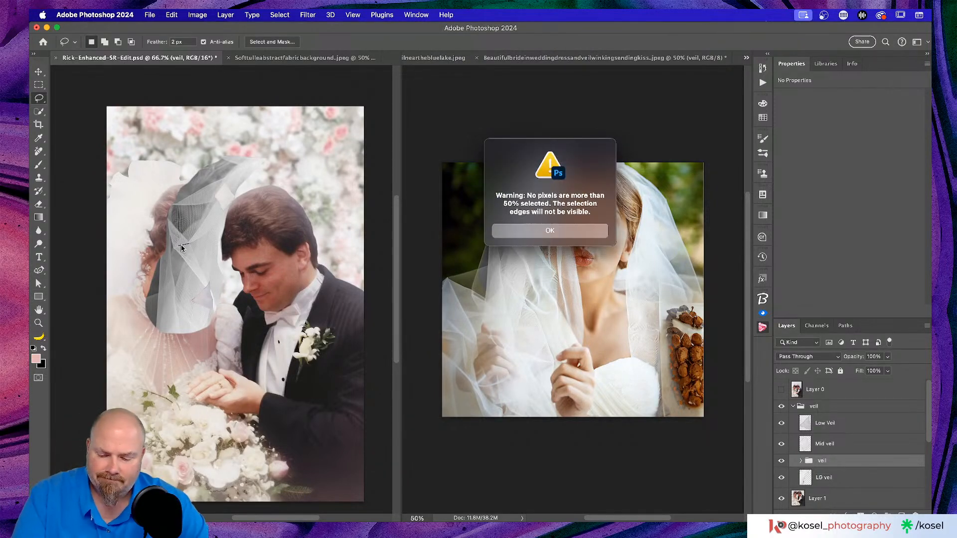
left_click(537, 234)
left_click(416, 14)
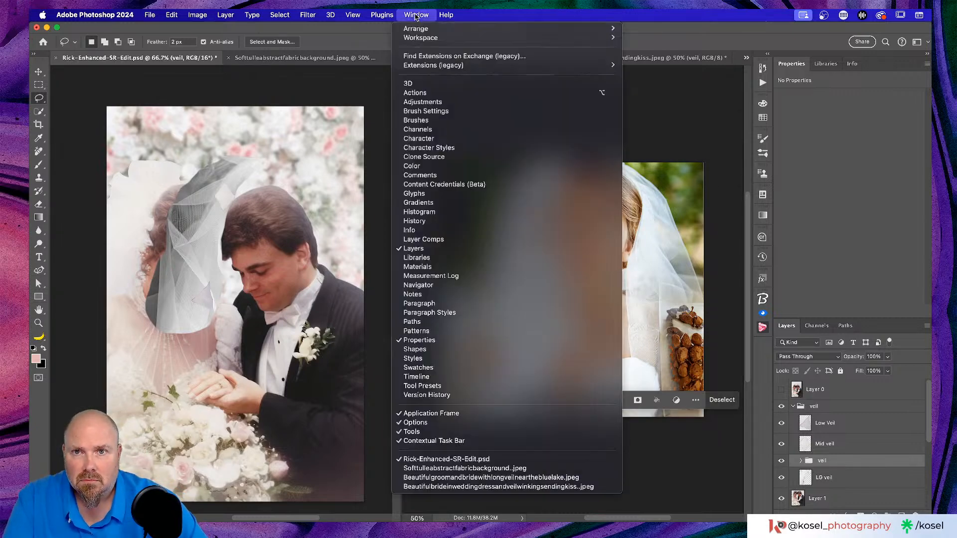
mouse_move(496, 38)
mouse_move(598, 29)
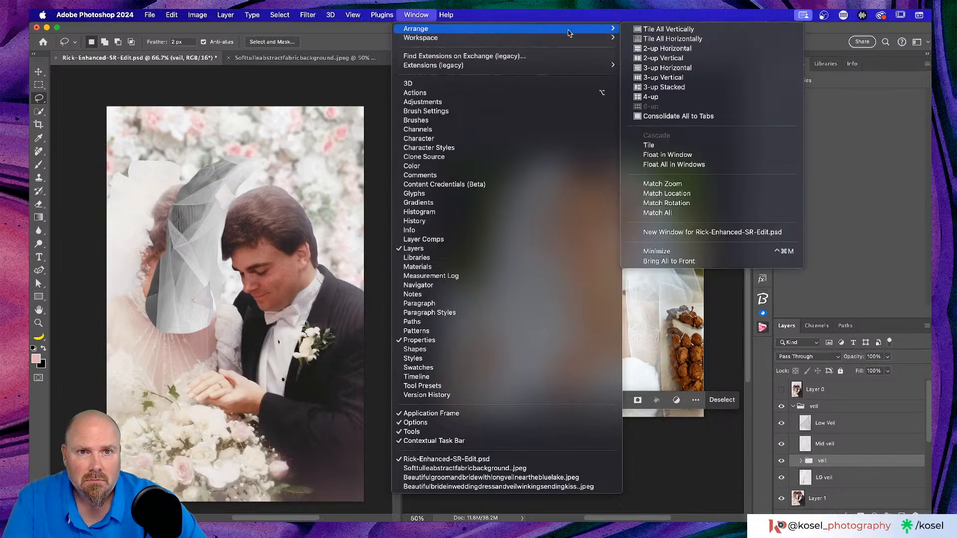
left_click(681, 29)
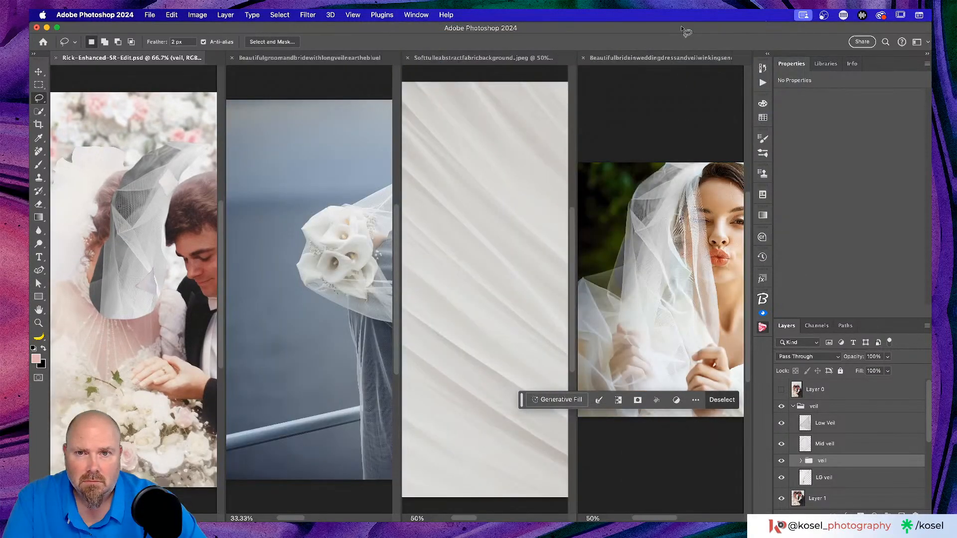
Consolidate all open documents into tabs.
left_click(448, 15)
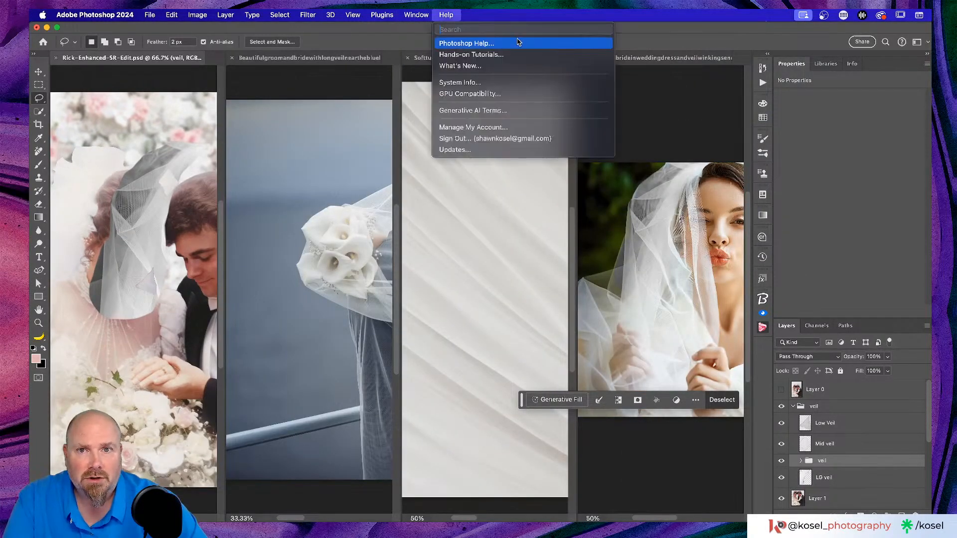
mouse_move(416, 15)
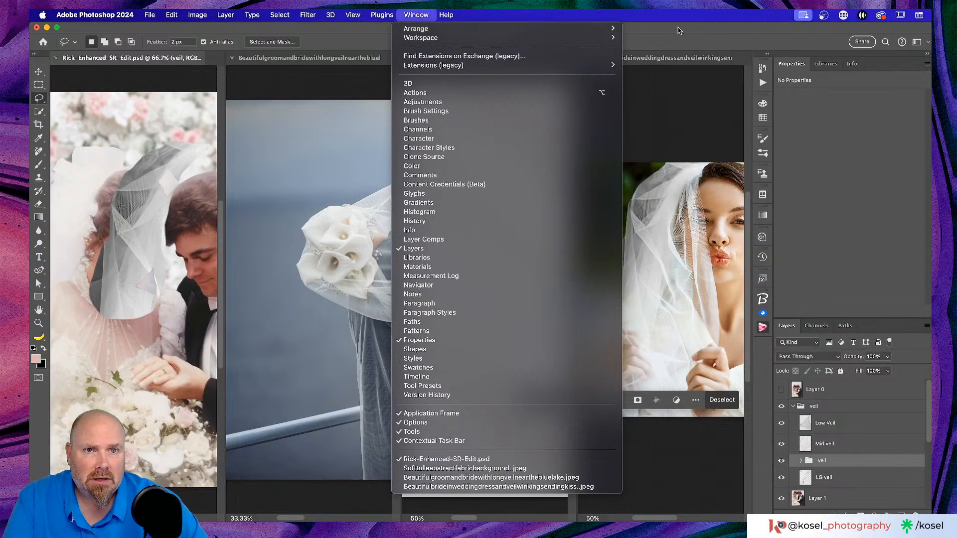
left_click(582, 31)
left_click(448, 15)
mouse_move(419, 15)
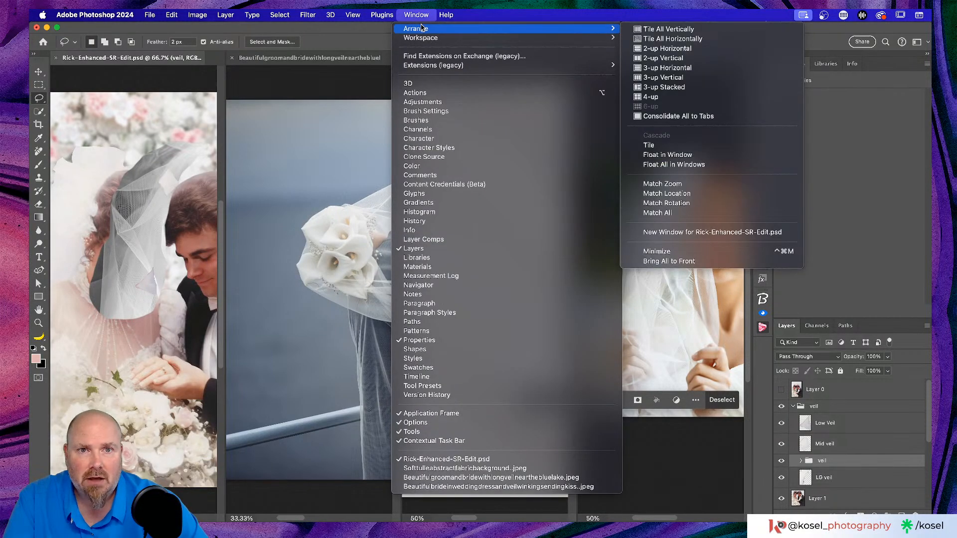
left_click(663, 117)
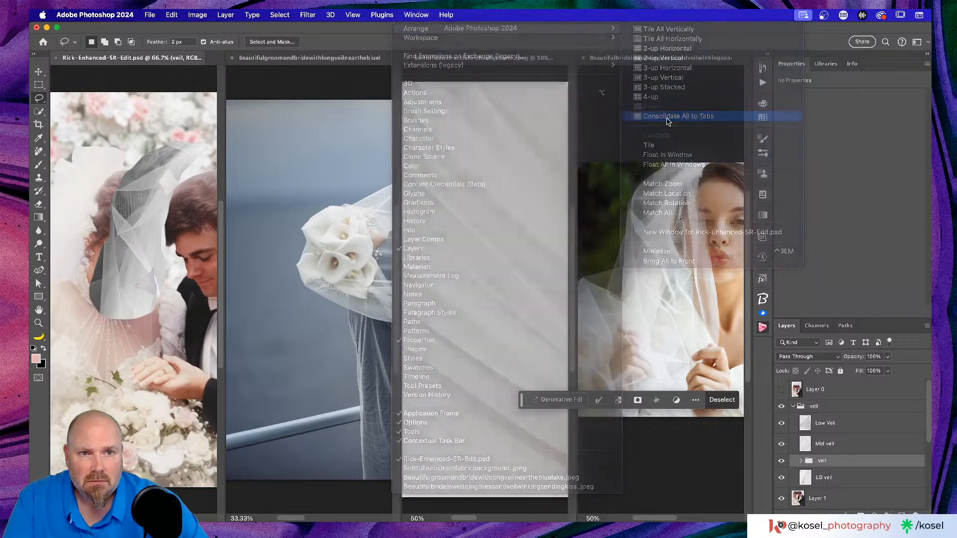
Move the pasted veil group behind the bride's hair, along the left edge of the portrait.
scroll(511, 244, "left", 3)
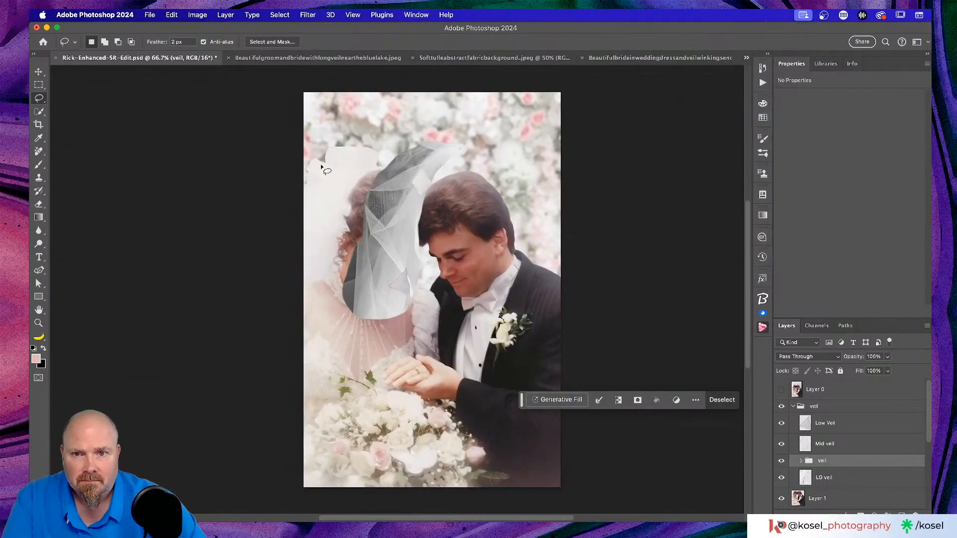
key("v")
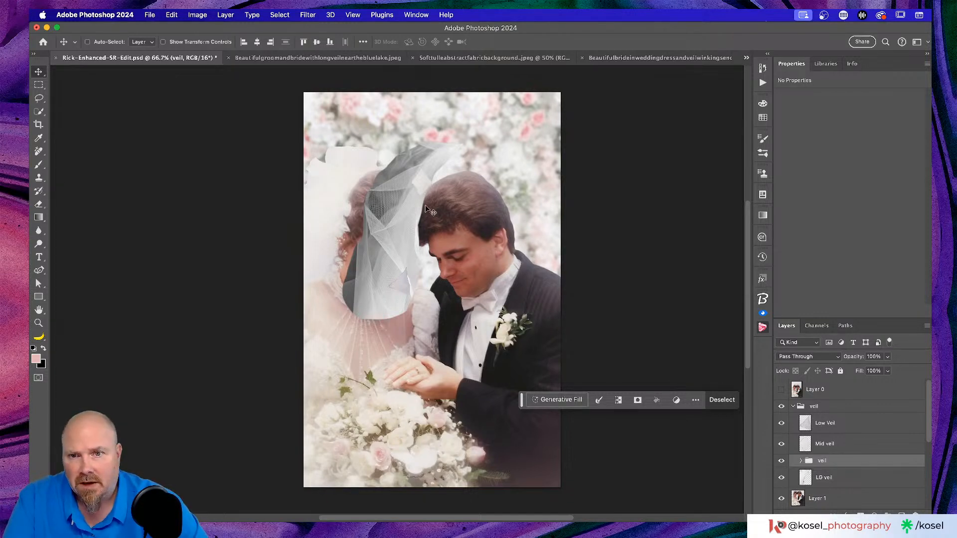
left_click_drag(401, 202, 329, 188)
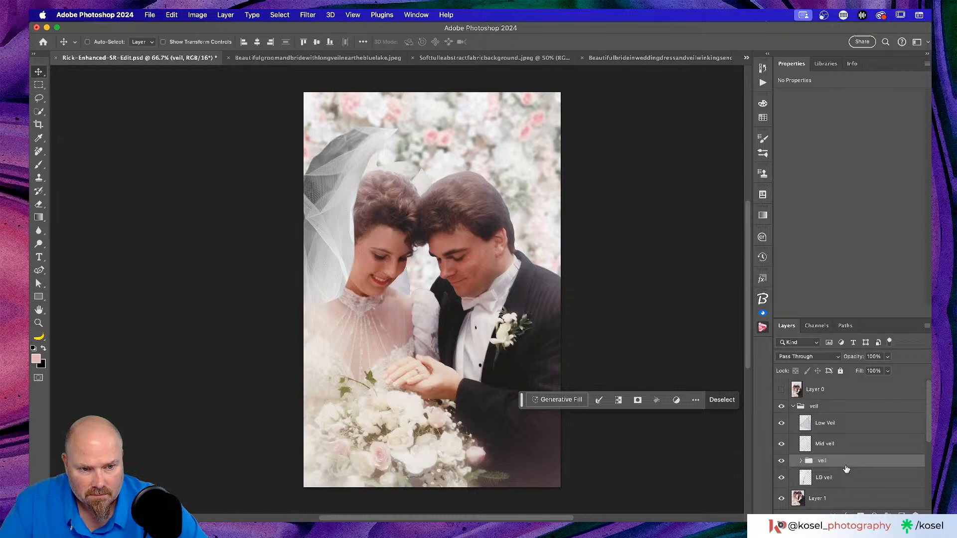
Place the LG veil layer inside the expanded inner veil group and clip the veil texture layer to it.
left_click(802, 461)
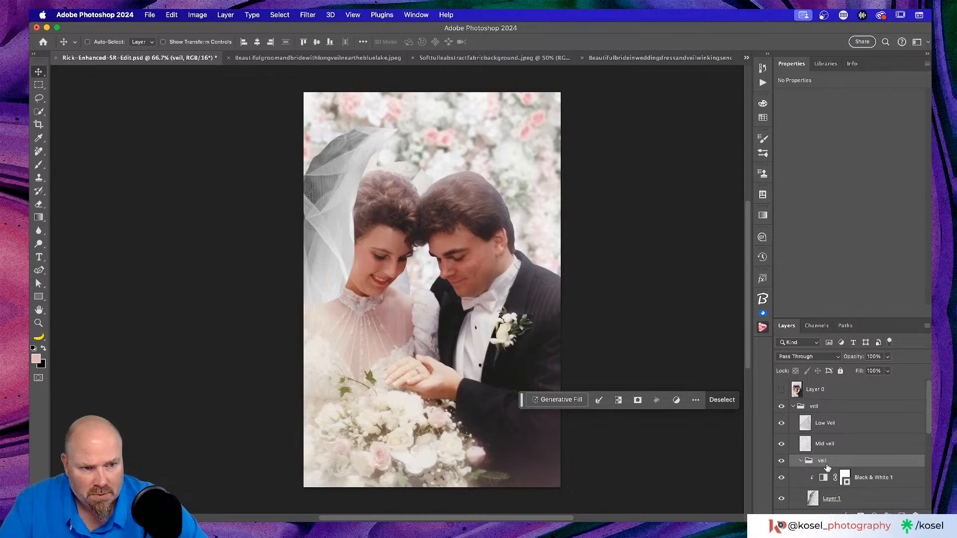
scroll(847, 439, "down", 3)
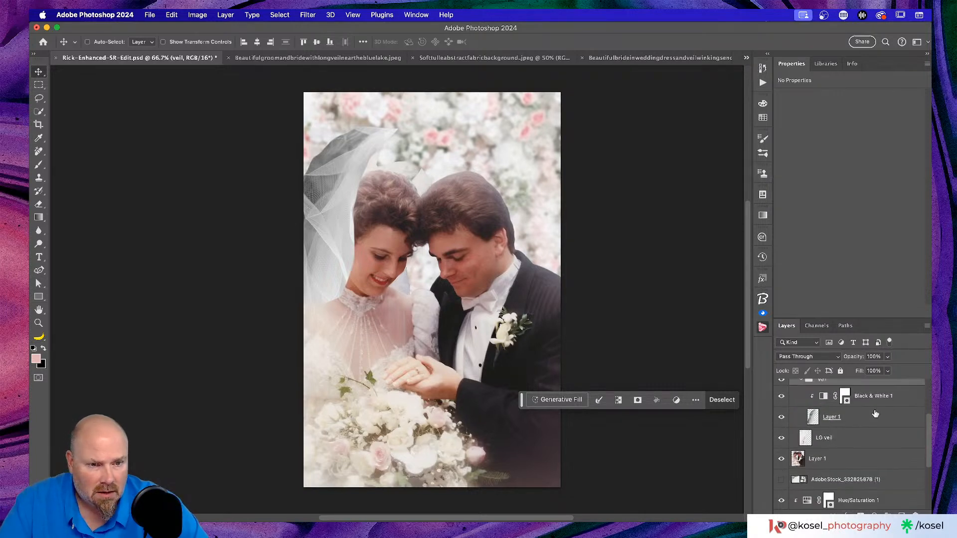
left_click_drag(859, 444, 863, 429)
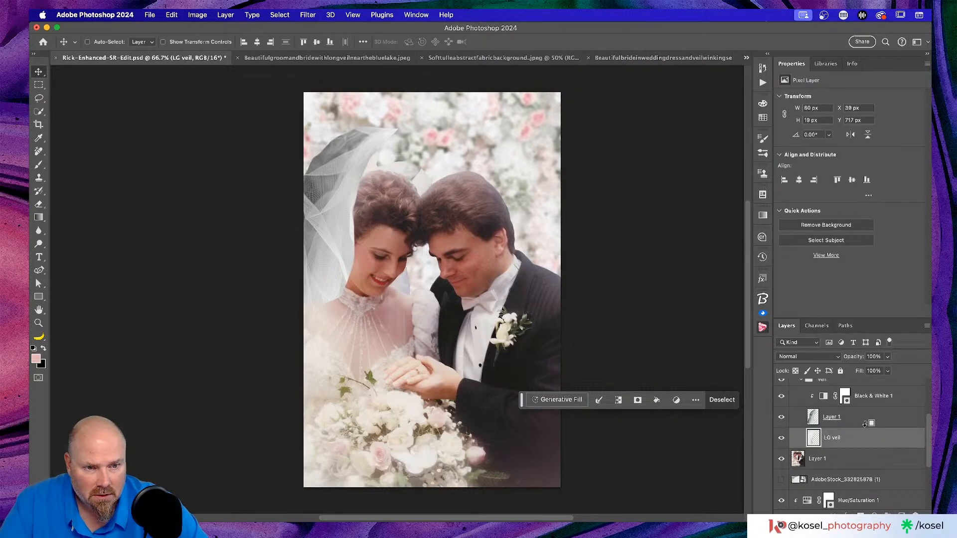
left_click(865, 423, "alt")
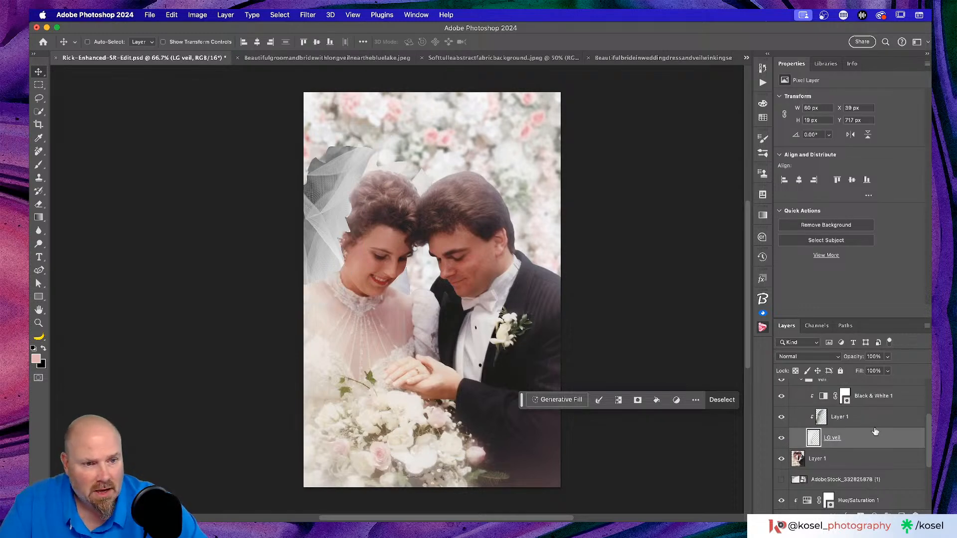
Split the clipped veil texture's Blend If Current Layer black point to 101 / 173 on Gray, and select the LG veil layer.
left_click(873, 420)
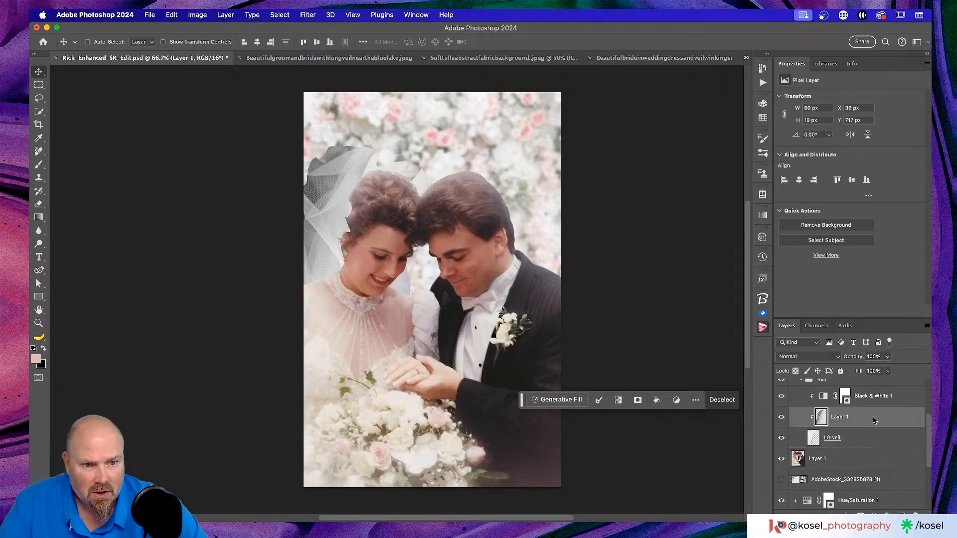
double_click(873, 420)
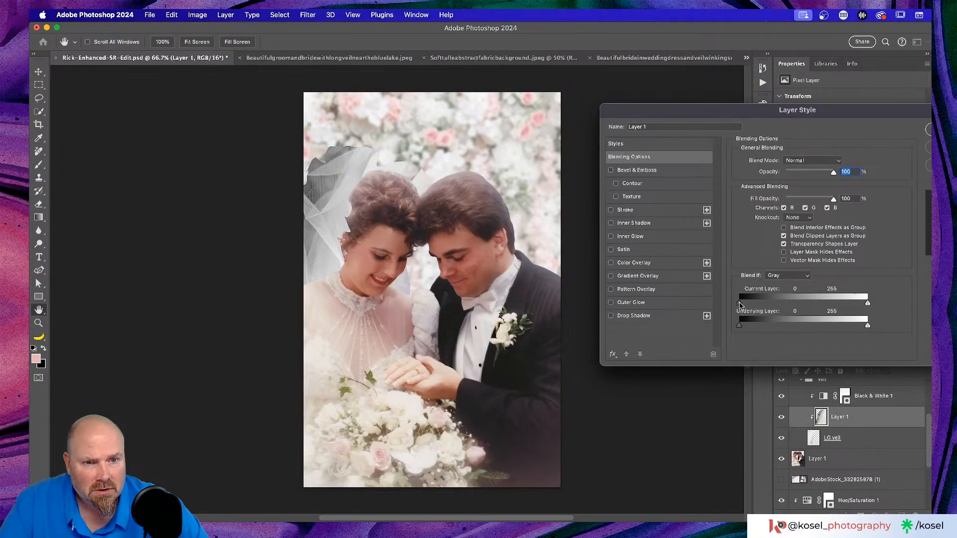
left_click_drag(741, 304, 788, 304)
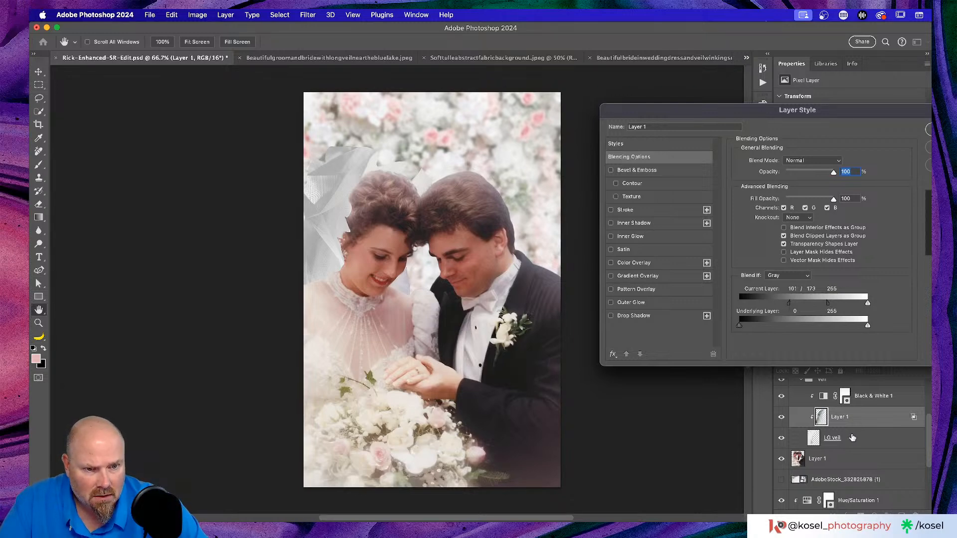
key("Return")
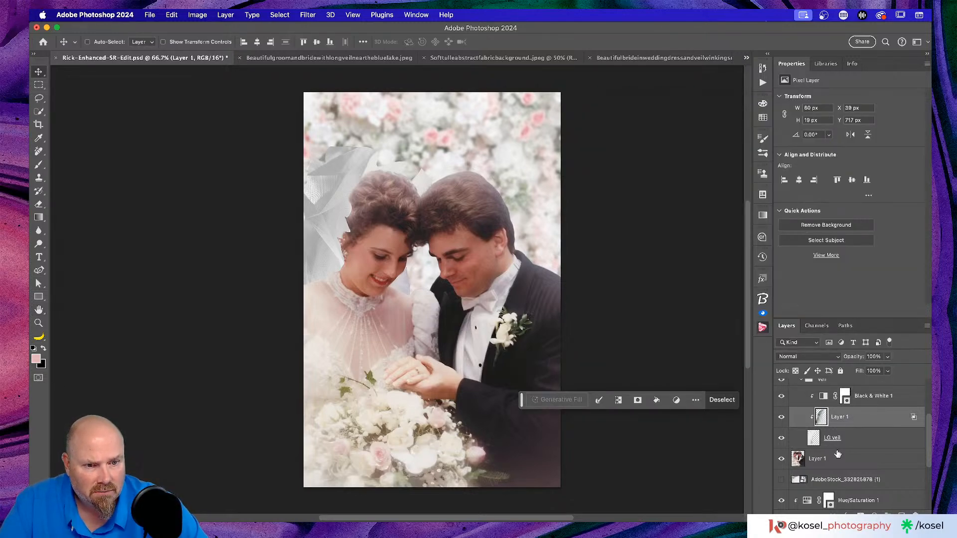
left_click(857, 439)
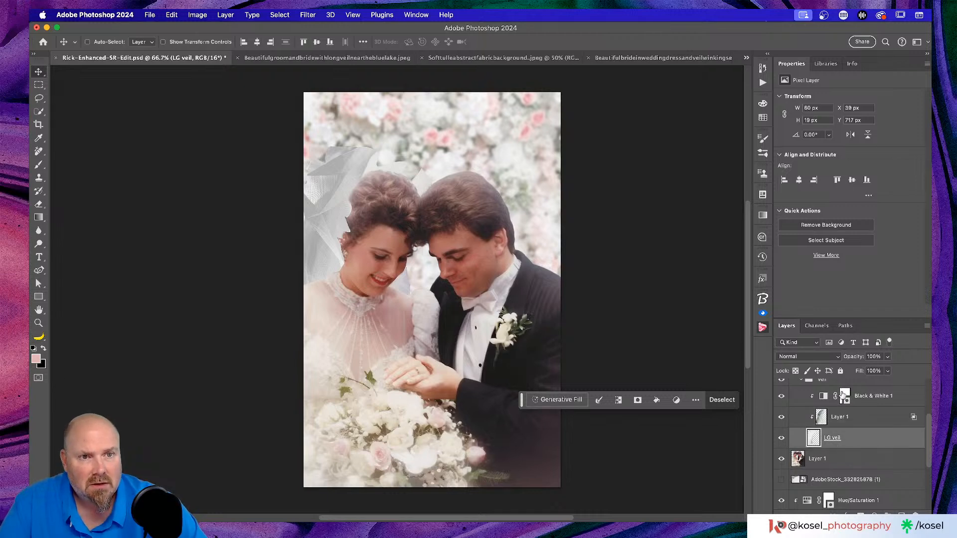
Try several fill strengths on the LG veil layer and set its fill to 93%.
left_click_drag(855, 356, 795, 369)
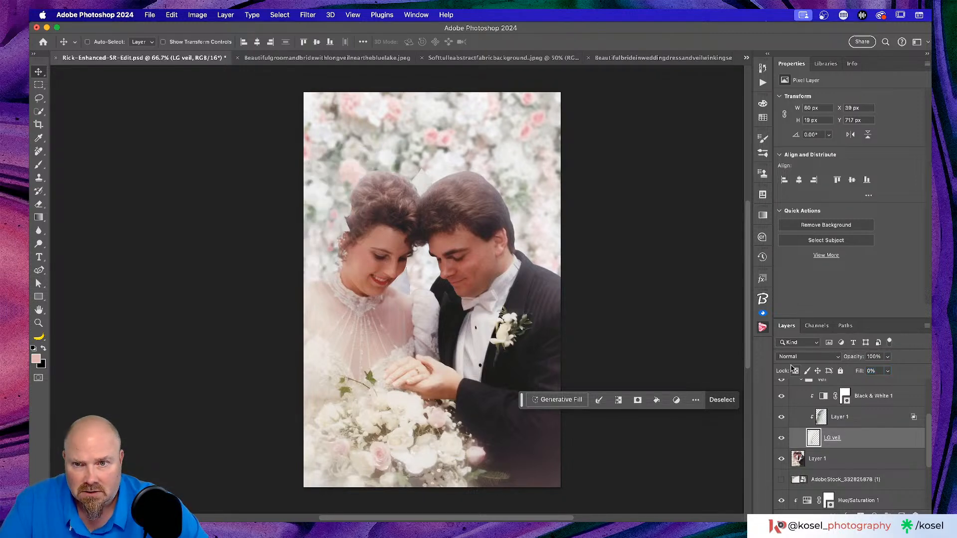
left_click_drag(858, 371, 877, 370)
left_click(872, 371)
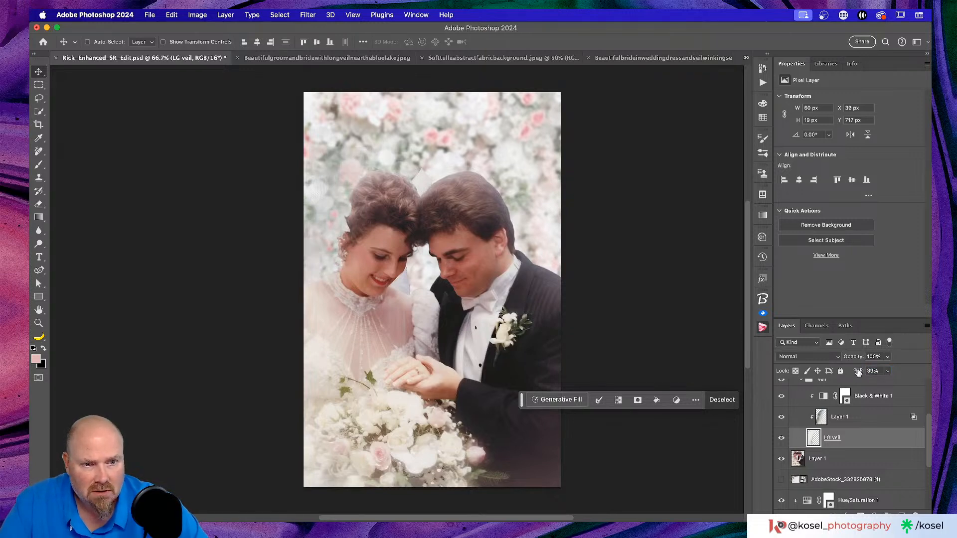
type("89")
key("Return")
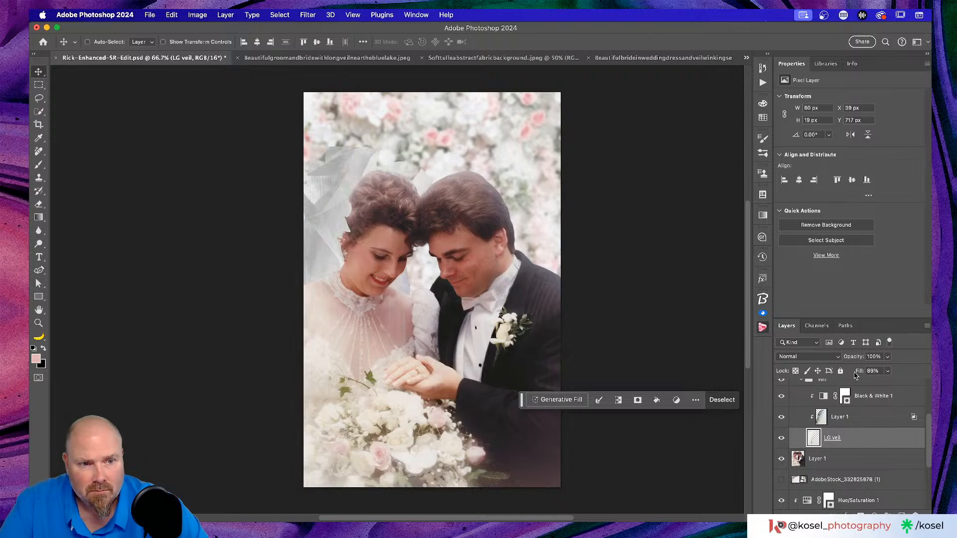
left_click_drag(857, 372, 859, 373)
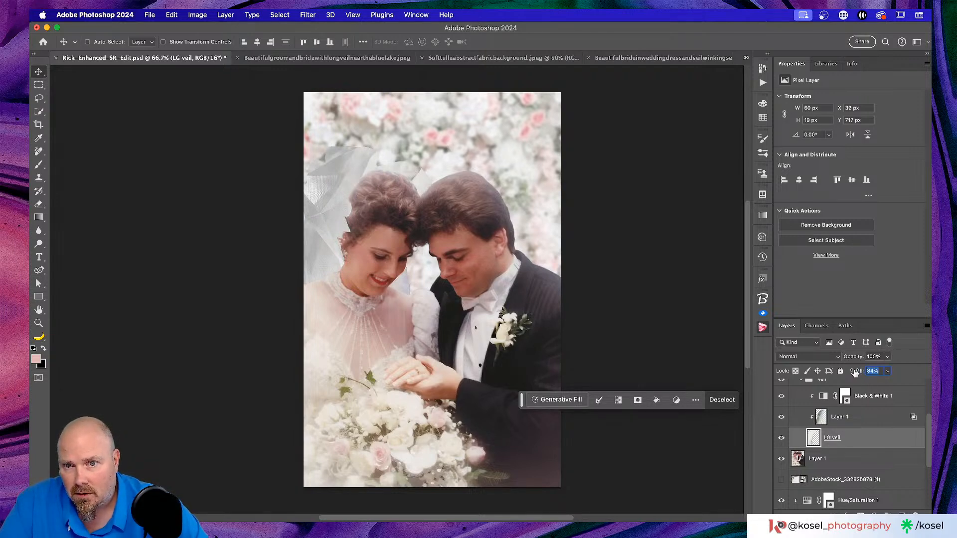
key("Return")
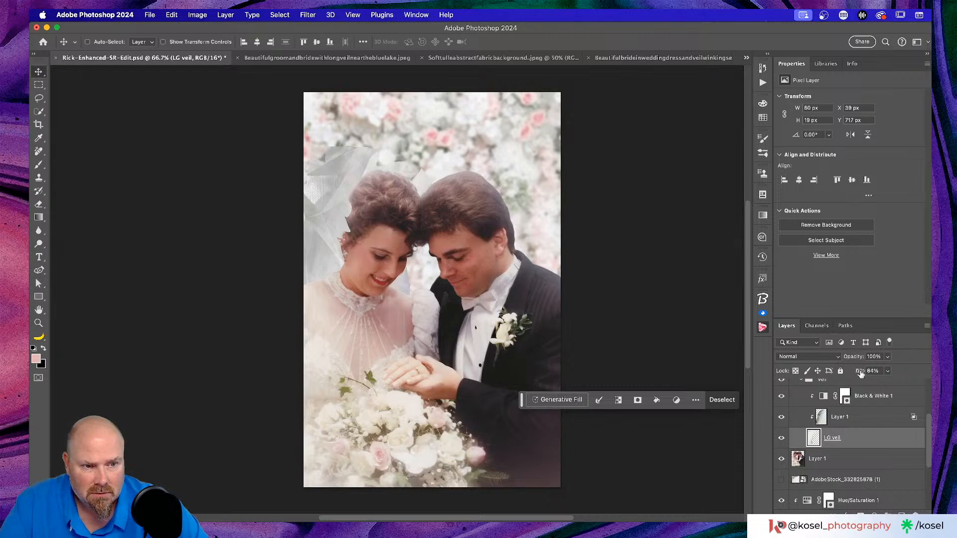
left_click_drag(860, 373, 859, 373)
key("Return")
left_click_drag(858, 373, 856, 373)
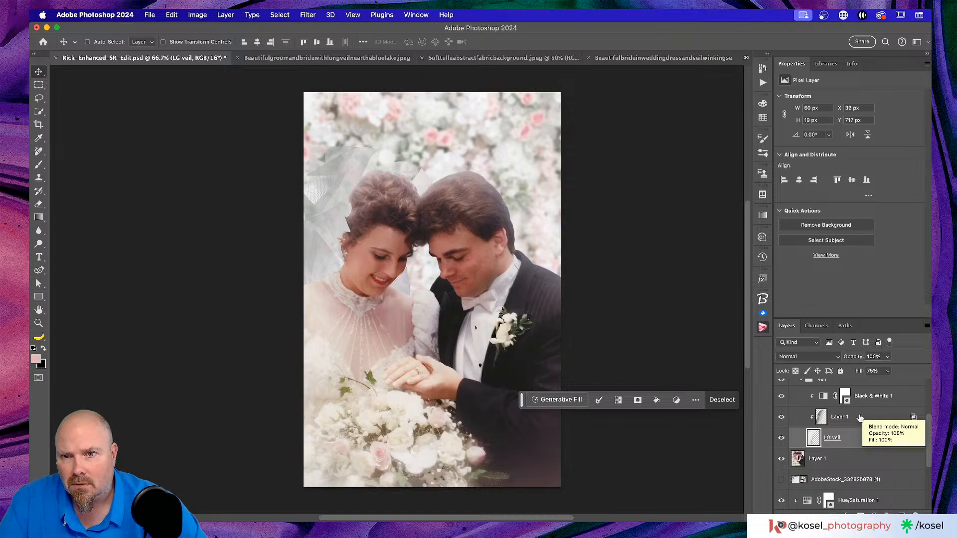
left_click_drag(859, 371, 853, 374)
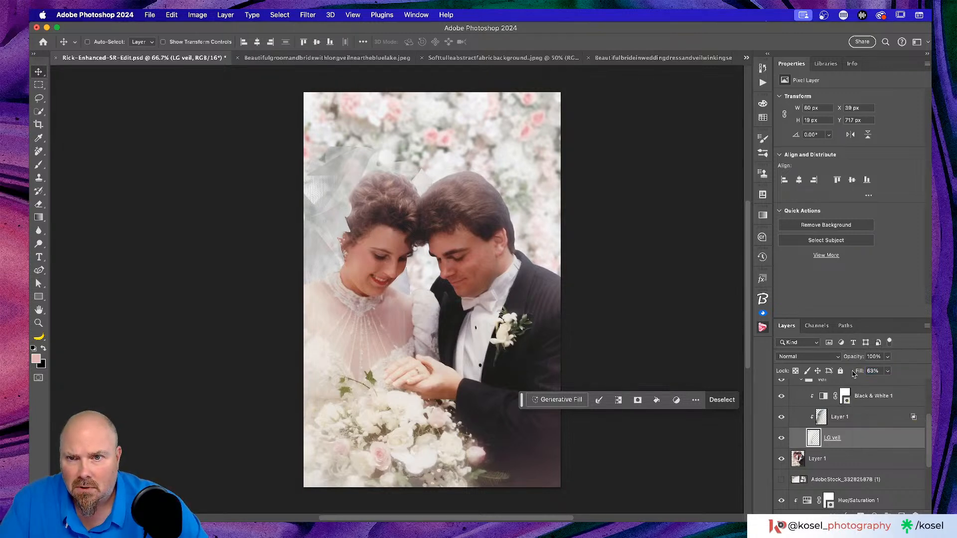
left_click_drag(857, 373, 861, 374)
key("Return")
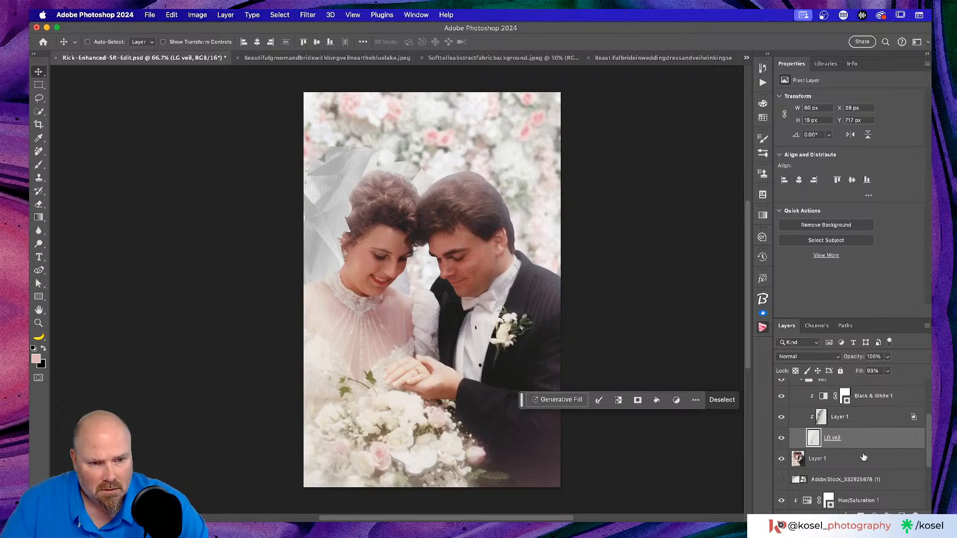
Set the clipped veil texture's Blend If Current Layer black point to 112 / 212 on Gray.
double_click(873, 416)
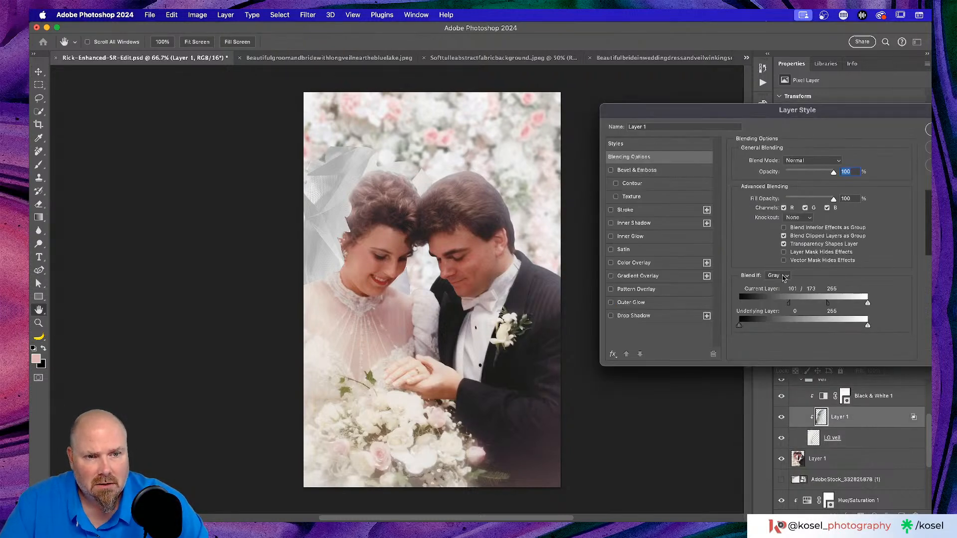
mouse_move(789, 304)
left_mouse_down()
mouse_move(799, 304)
mouse_move(787, 303)
left_mouse_up()
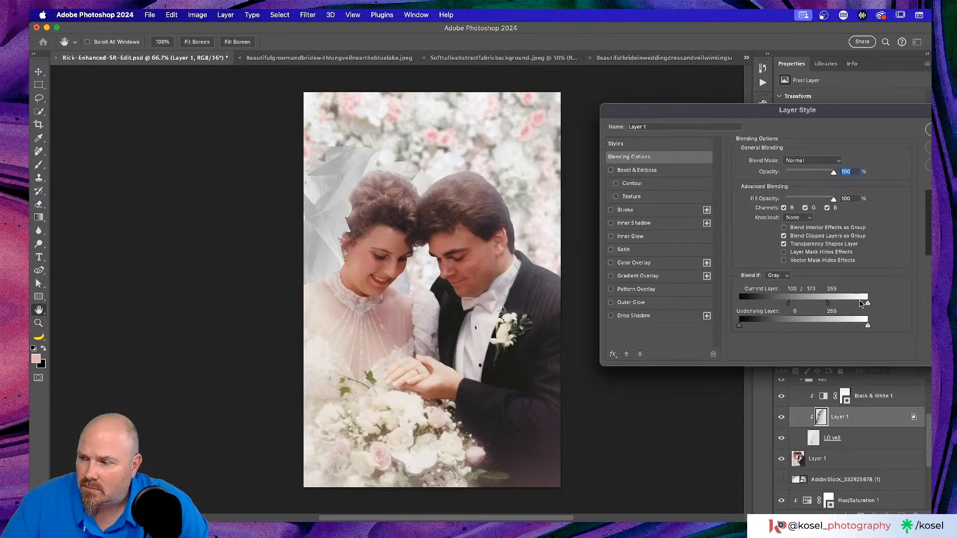
left_click_drag(828, 305, 848, 304)
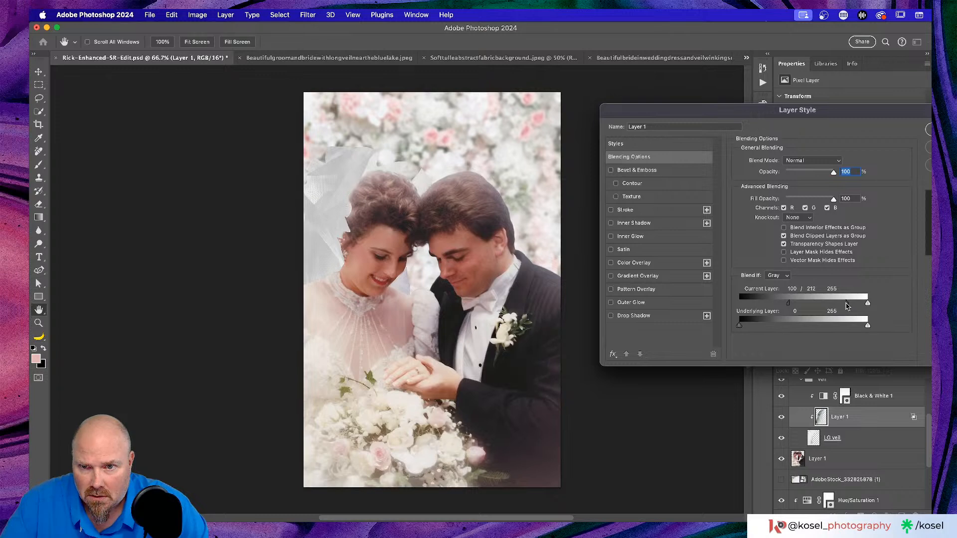
left_click_drag(787, 303, 796, 304)
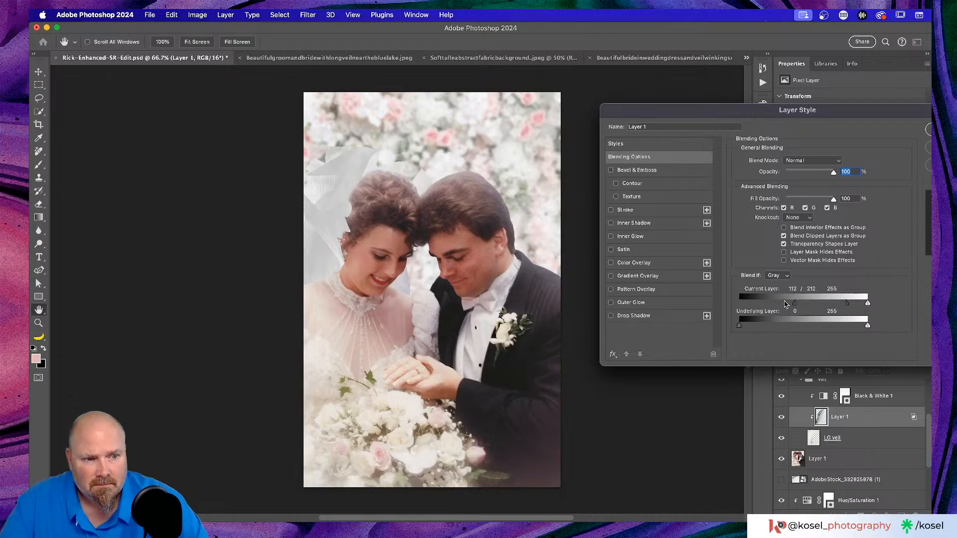
left_click_drag(805, 117, 786, 105)
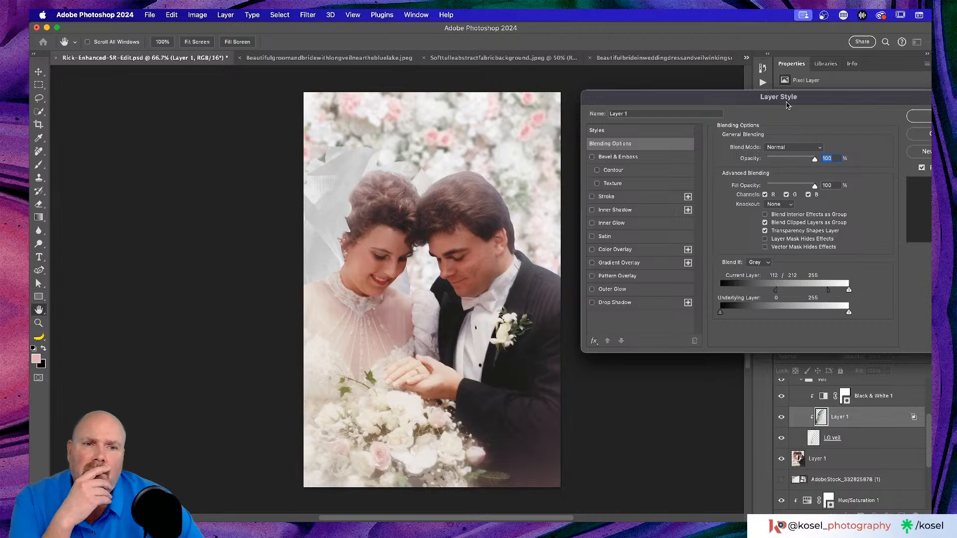
Try the Red channel's Current Layer range in the Blend If settings and return the channel to Gray.
left_click(755, 263)
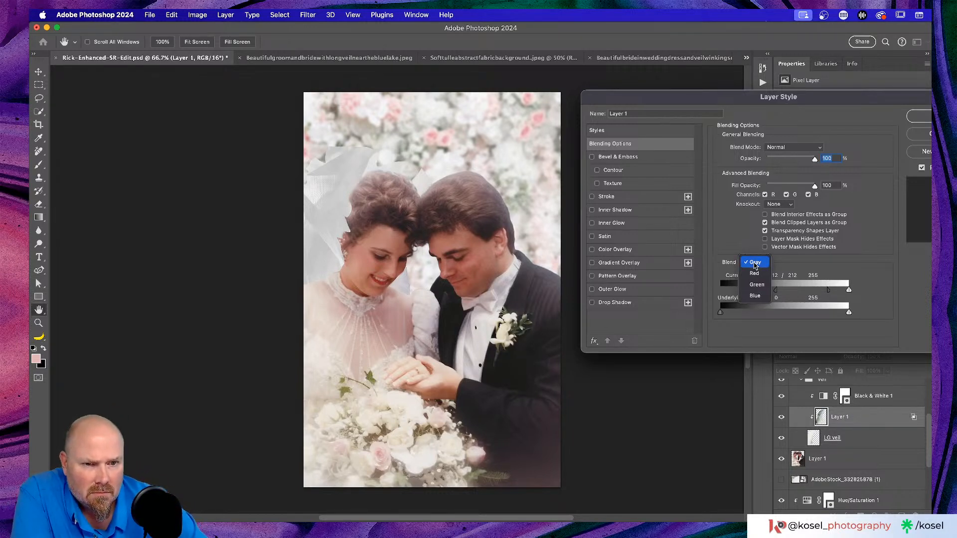
left_click(755, 266)
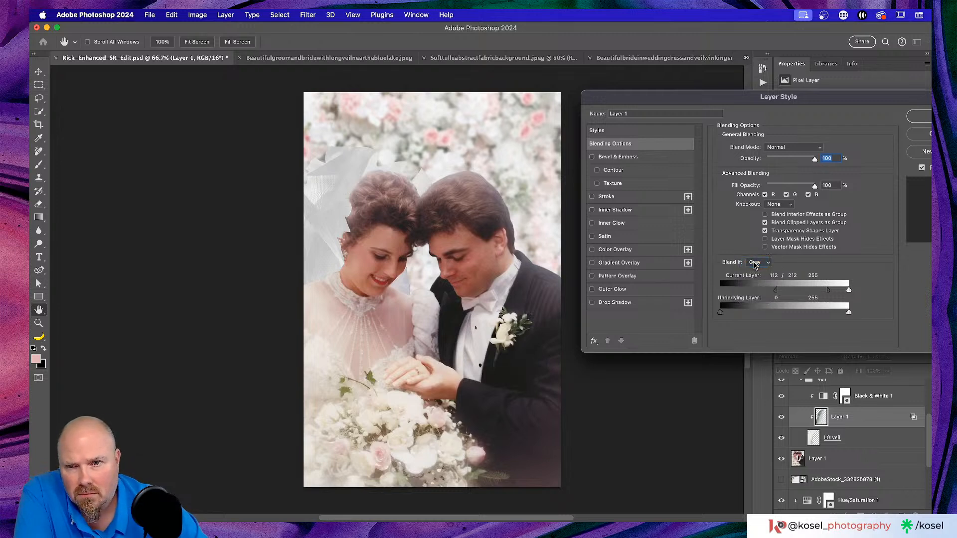
left_click(755, 262)
left_click(755, 273)
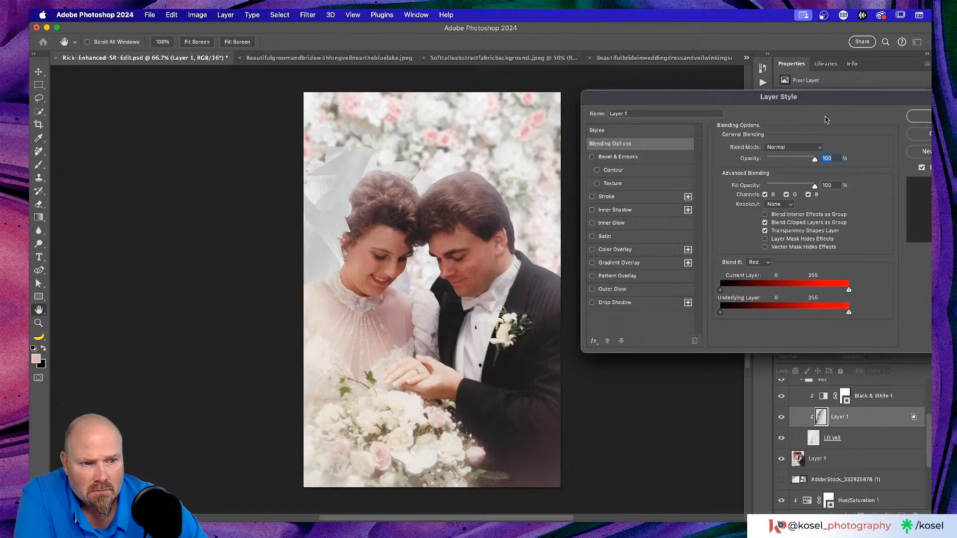
left_click_drag(829, 95, 750, 96)
scroll(371, 244, "right", 5)
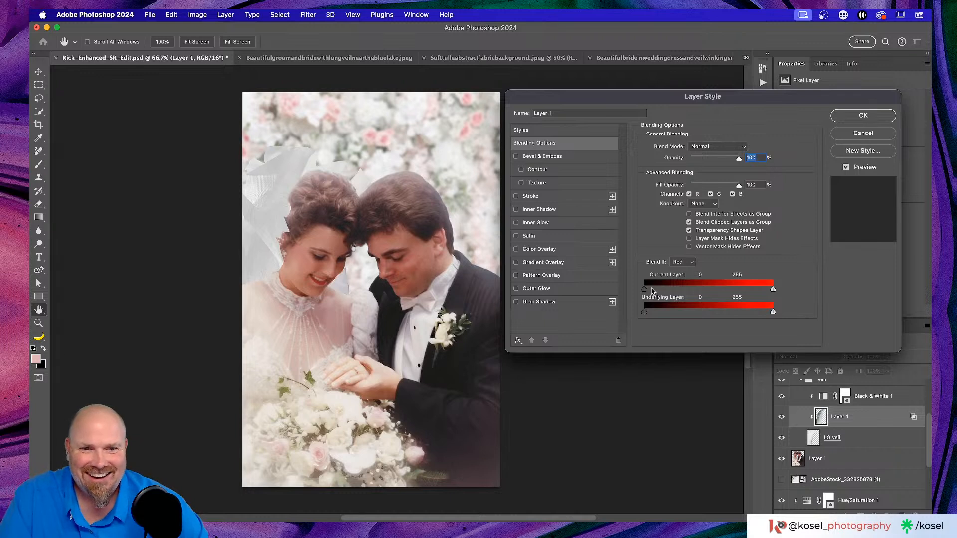
mouse_move(643, 290)
left_mouse_down()
mouse_move(713, 291)
mouse_move(638, 293)
left_mouse_up()
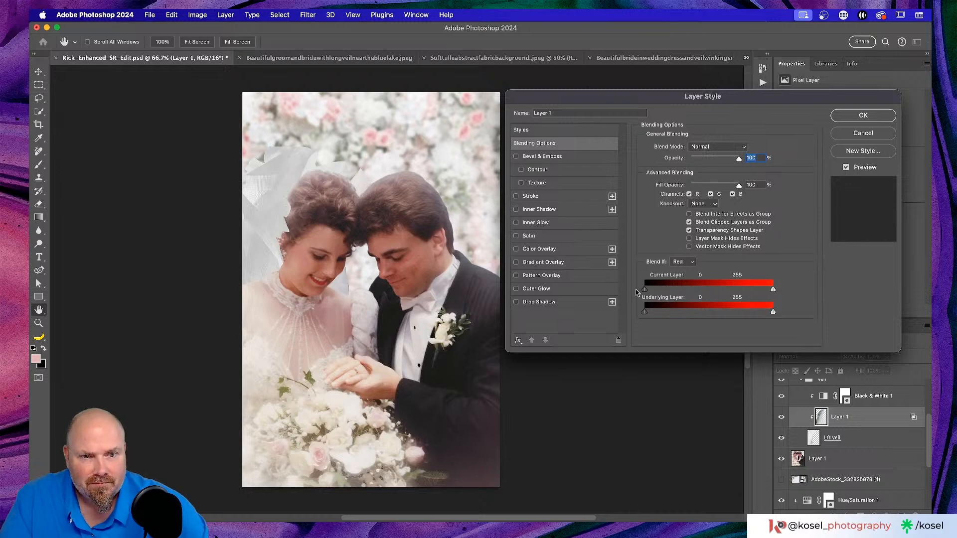
mouse_move(772, 291)
left_mouse_down()
mouse_move(724, 291)
mouse_move(782, 293)
left_mouse_up()
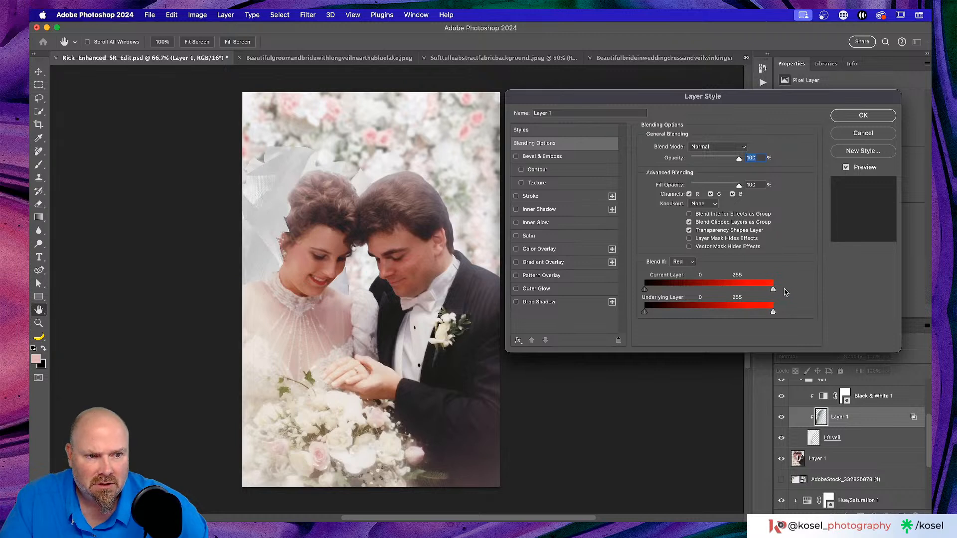
left_click(684, 262)
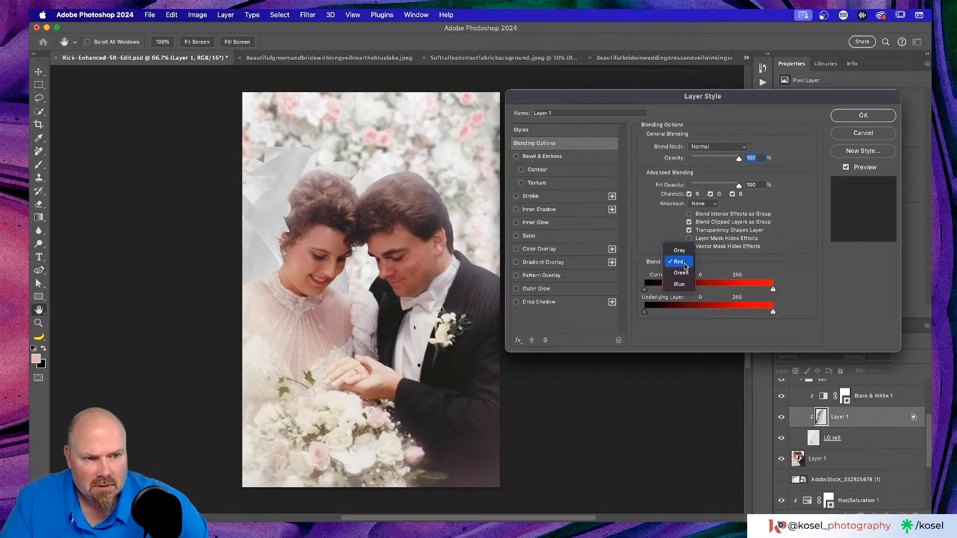
left_click(680, 250)
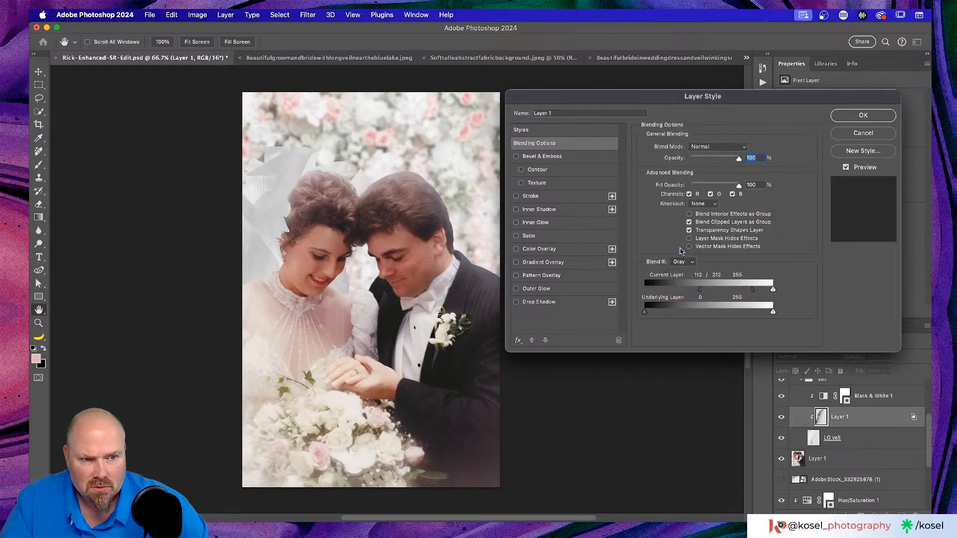
Set the Blend If Current Layer black point to 143 / 231 on Gray and apply the layer style.
mouse_move(771, 292)
left_mouse_down()
mouse_move(755, 291)
mouse_move(786, 293)
mouse_move(761, 293)
left_mouse_up()
left_click_drag(699, 293, 718, 292)
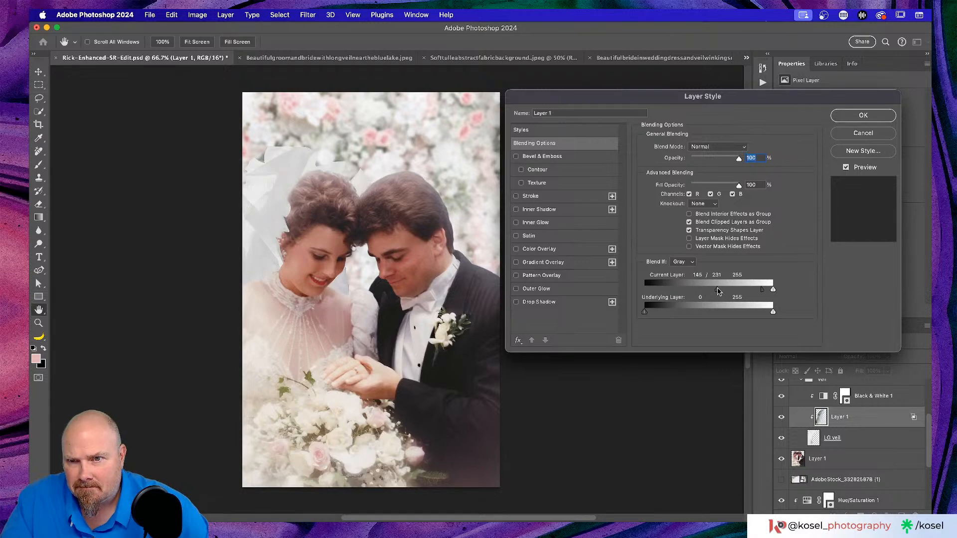
left_click_drag(721, 292, 718, 292)
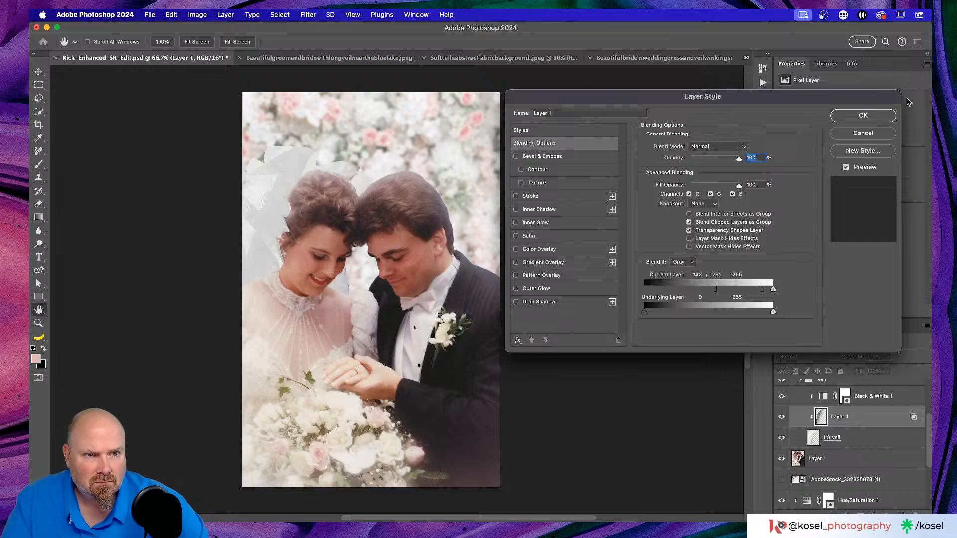
left_click(844, 118)
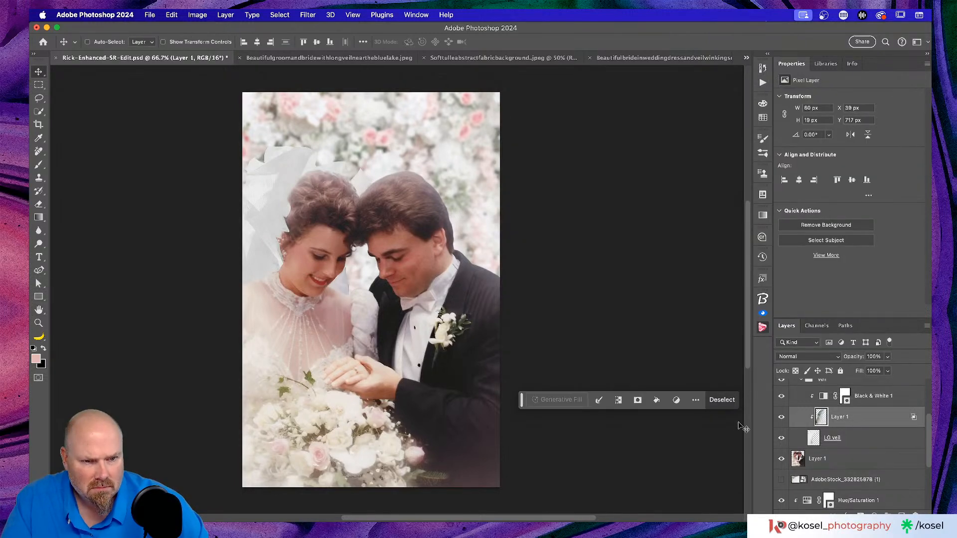
Lower the clipped veil texture layer's opacity to 66% and the LG veil layer's fill to 79%.
left_click_drag(859, 358, 846, 357)
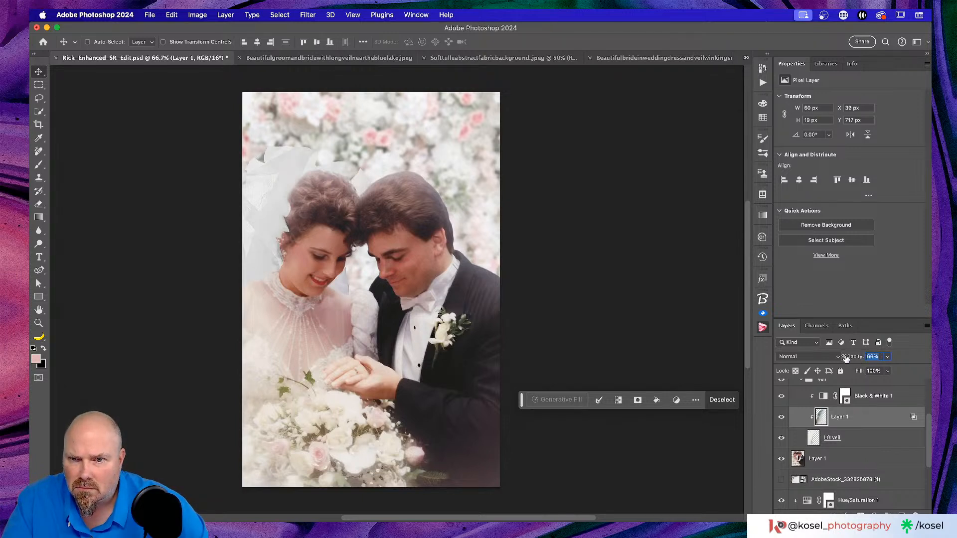
key("super+1")
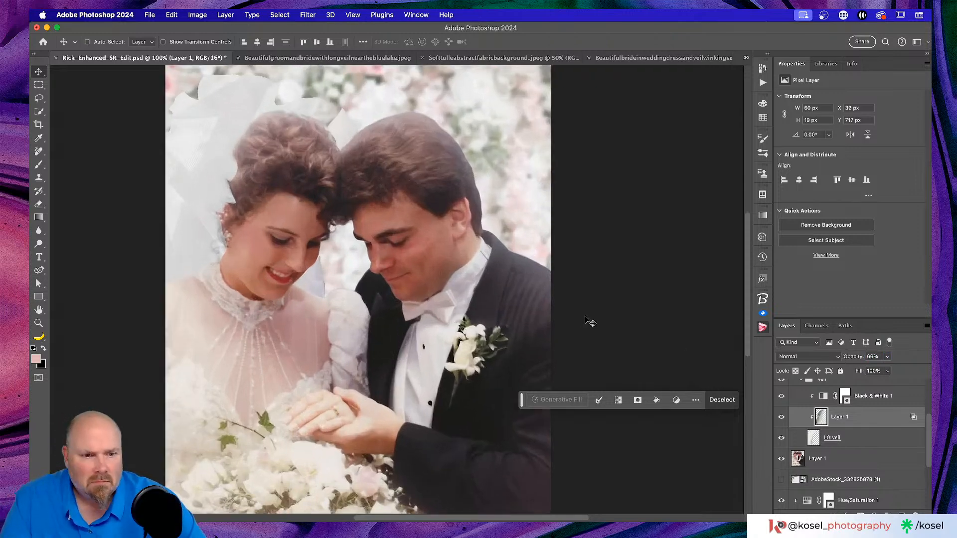
scroll(587, 320, "left", 5)
scroll(587, 321, "up", 5)
left_click(867, 437)
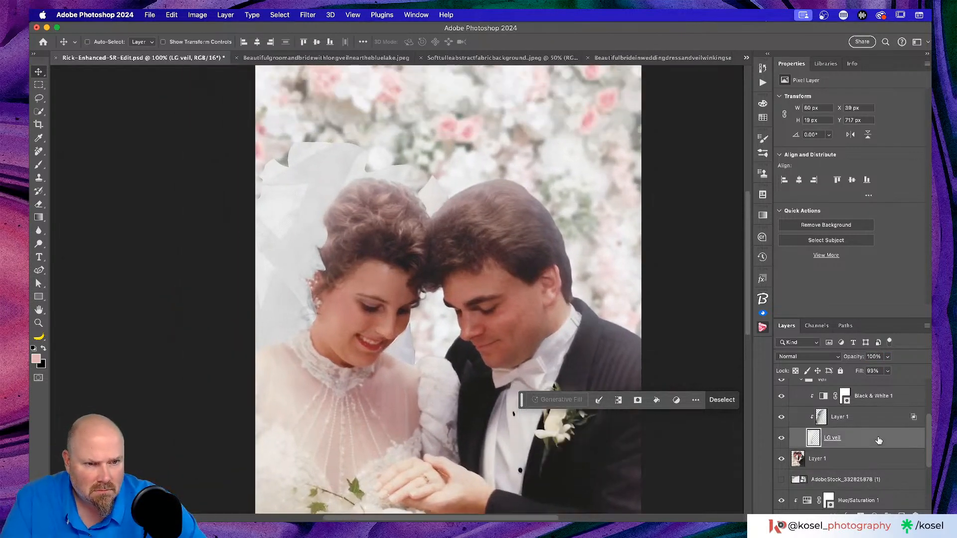
left_click_drag(858, 372, 854, 373)
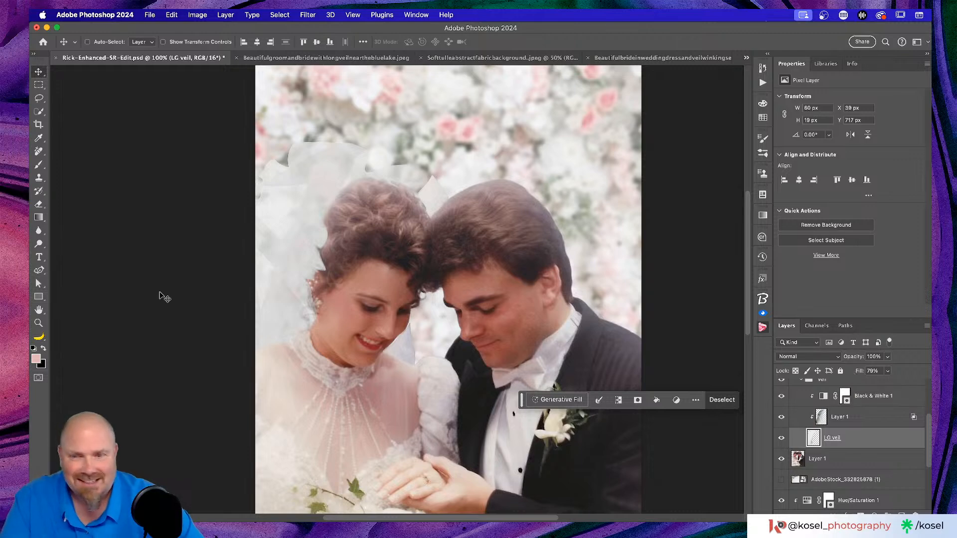
key("super+0")
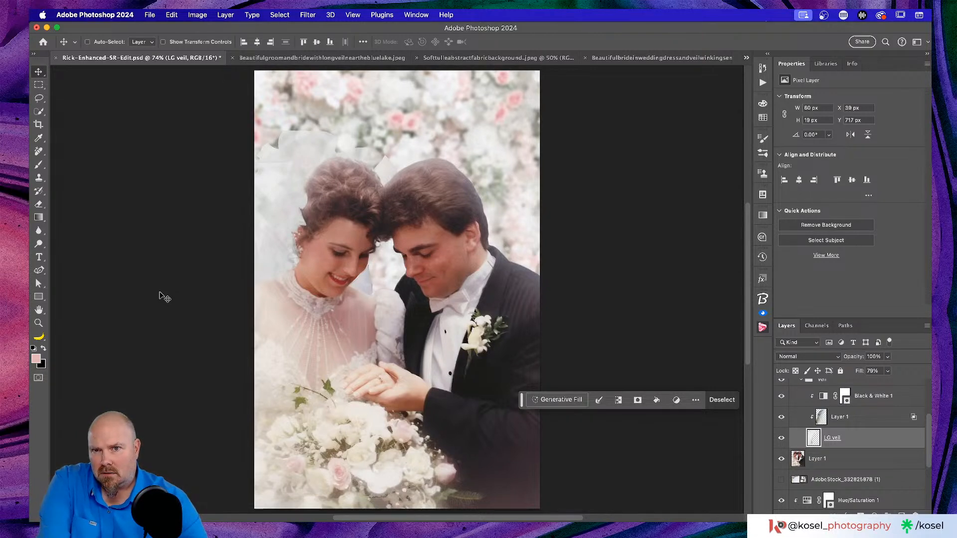
left_click(856, 416)
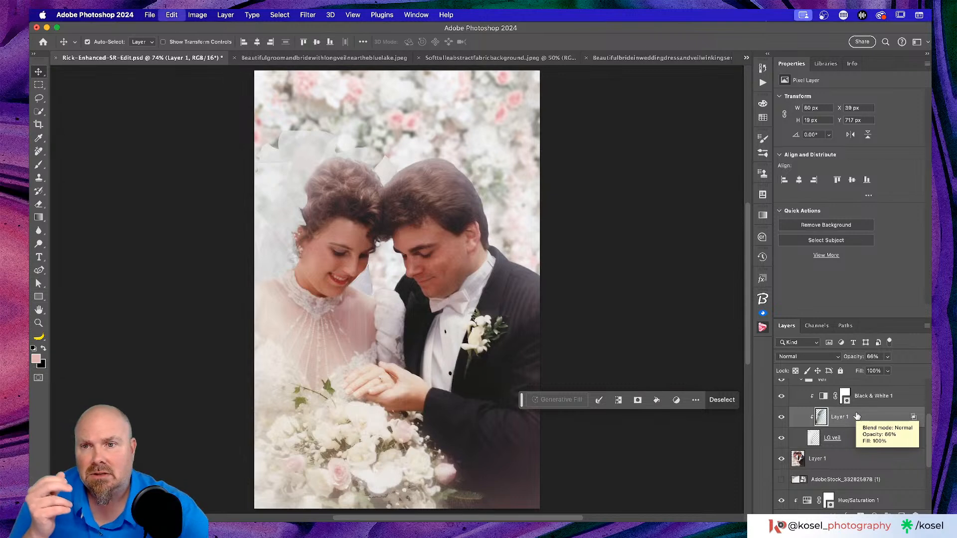
key("super+t")
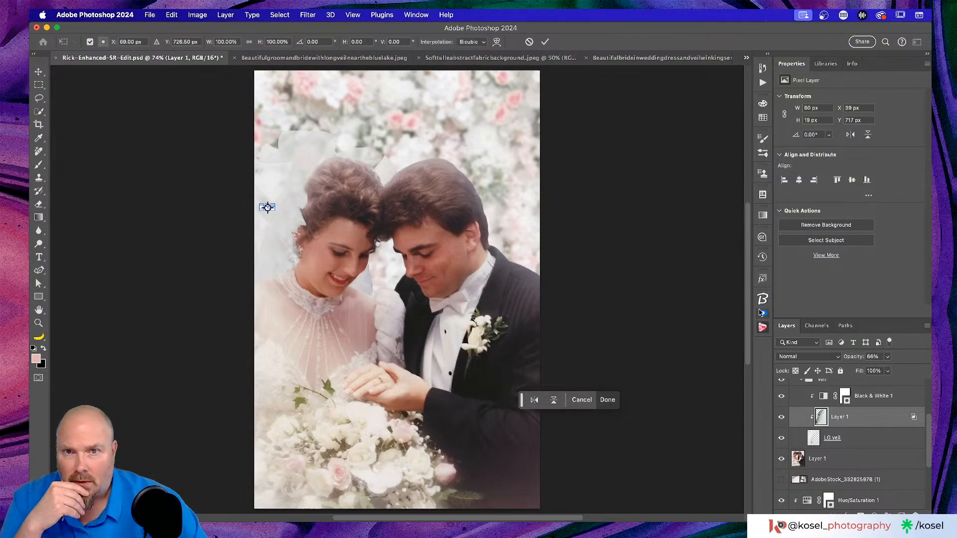
left_click(529, 42)
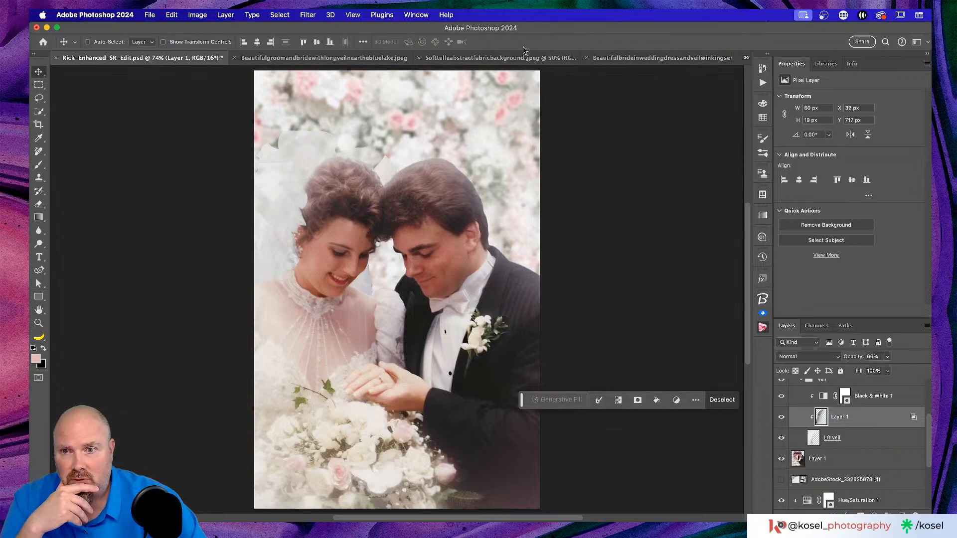
scroll(522, 223, "left", 2)
scroll(522, 222, "left", 2)
scroll(521, 222, "up", 2)
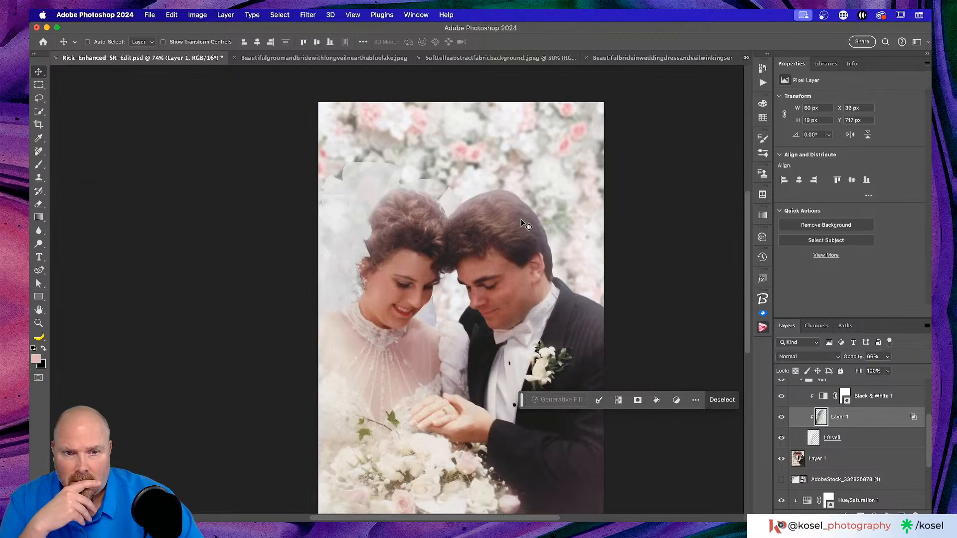
scroll(521, 223, "right", 3)
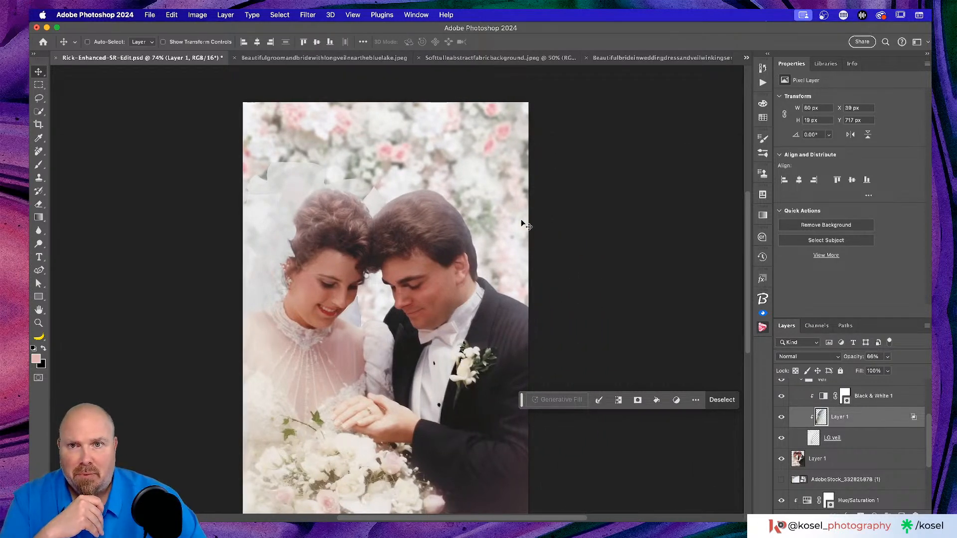
scroll(521, 221, "right", 2)
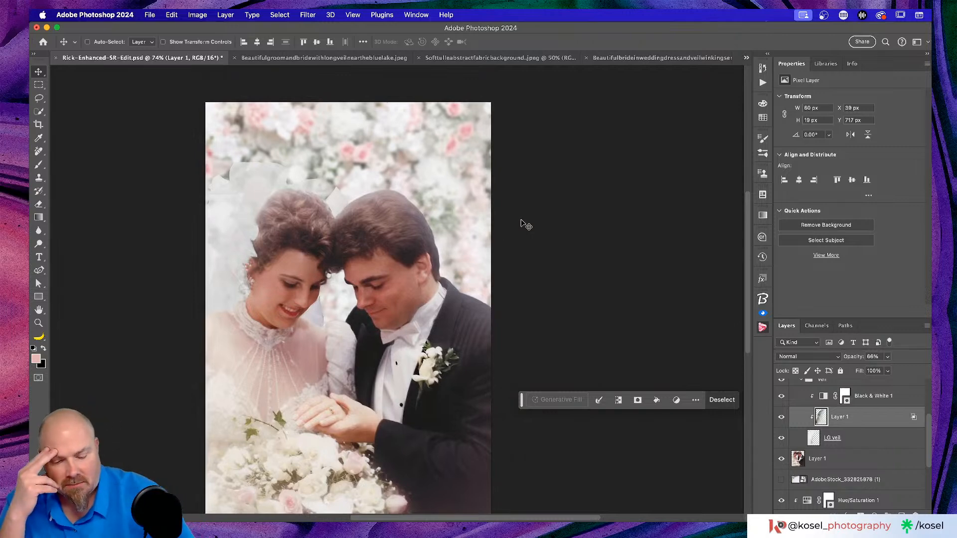
Switch to the soft tulle fabric image and draw a black ellipse about 1874 by 1549 px near its center.
key("super")
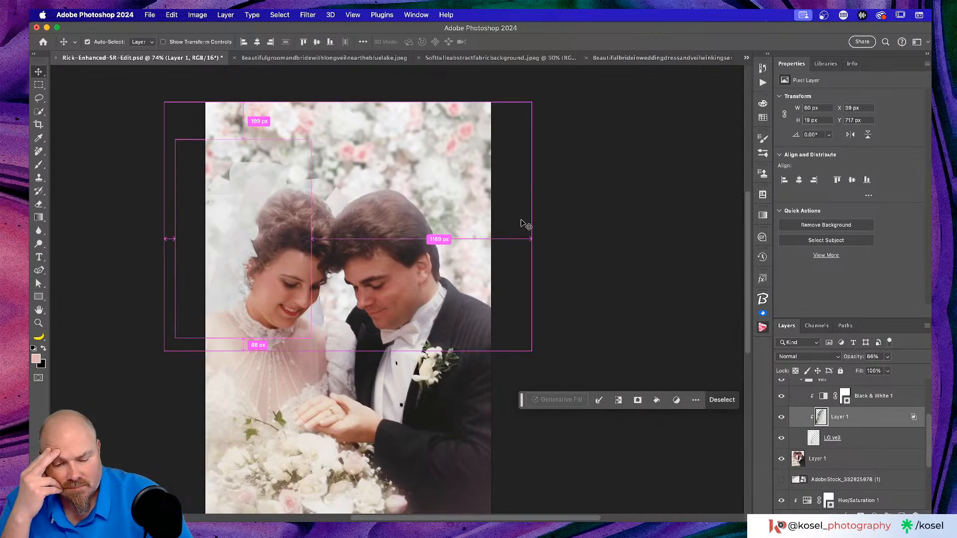
left_click(535, 59)
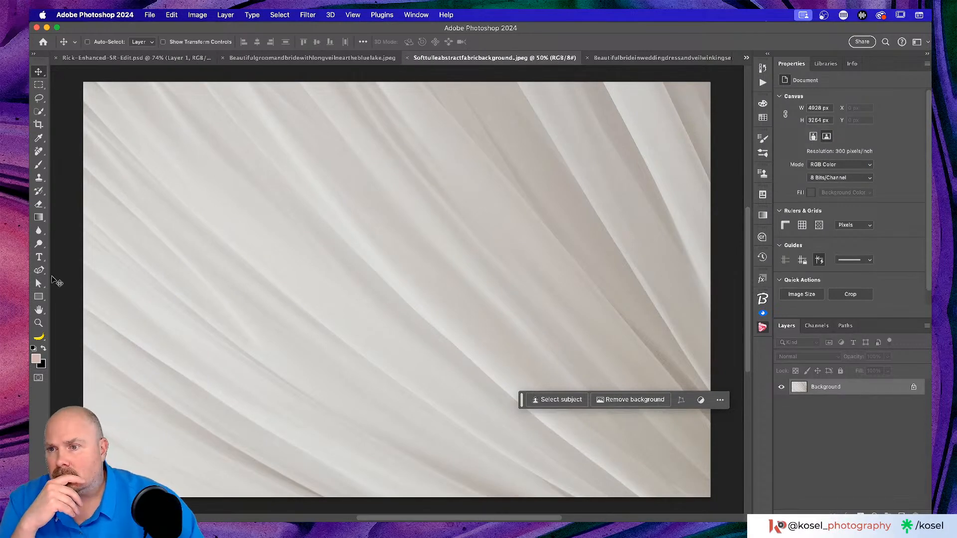
left_click(39, 295)
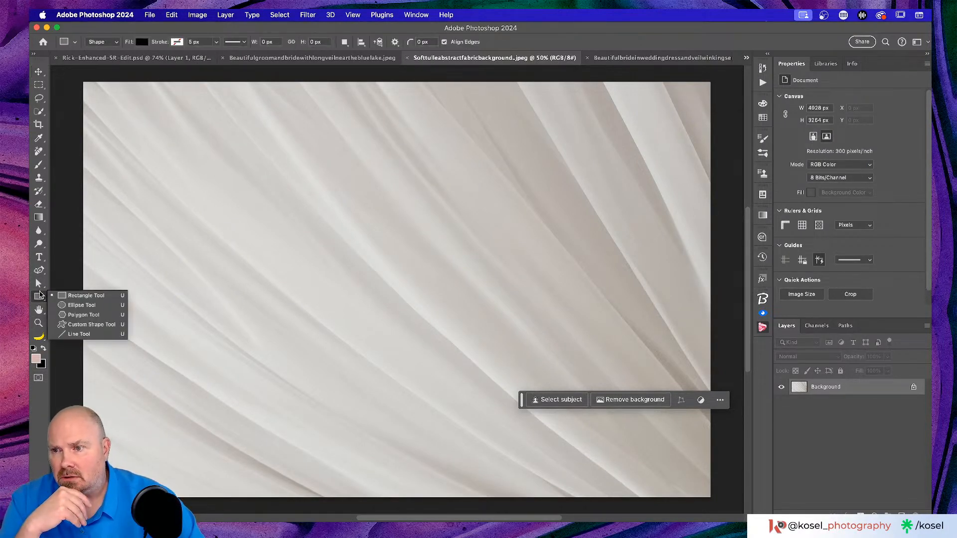
left_click(81, 305)
left_click_drag(336, 159, 575, 355)
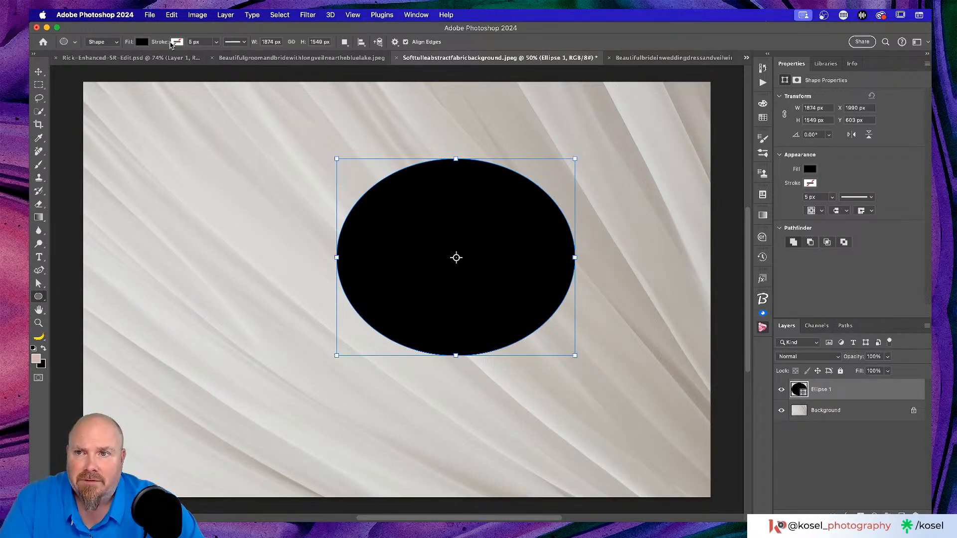
Give the ellipse a red stroke 26.52 px wide.
left_click(175, 42)
left_click(169, 95)
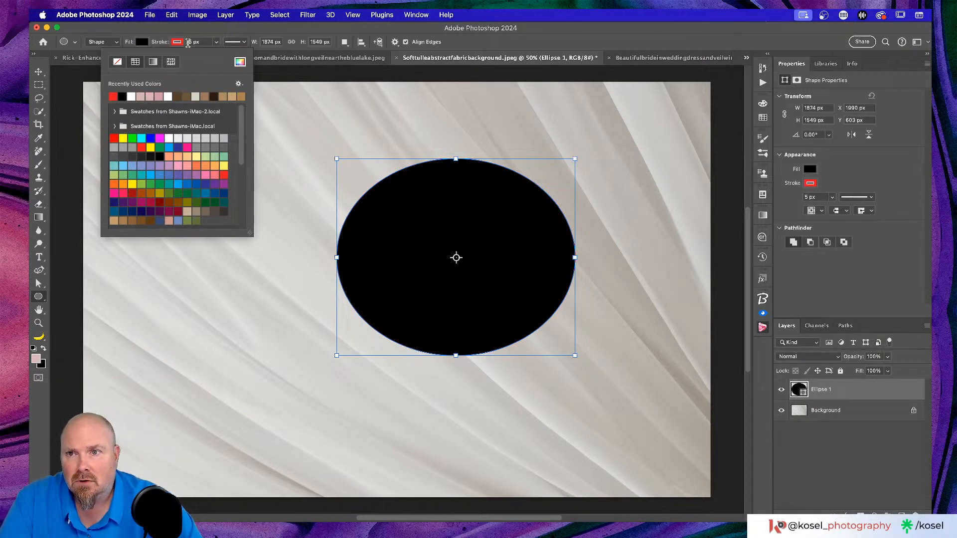
left_click(299, 92)
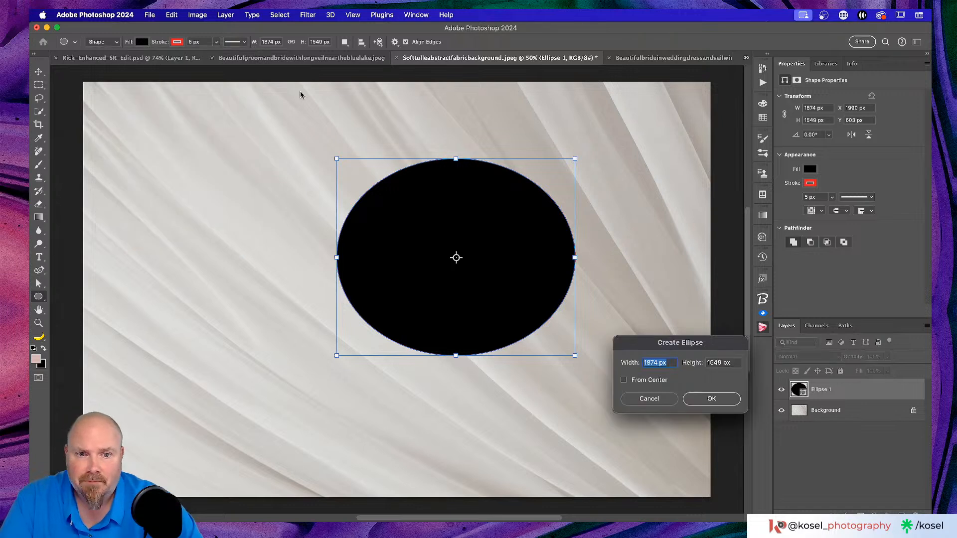
left_click(663, 400)
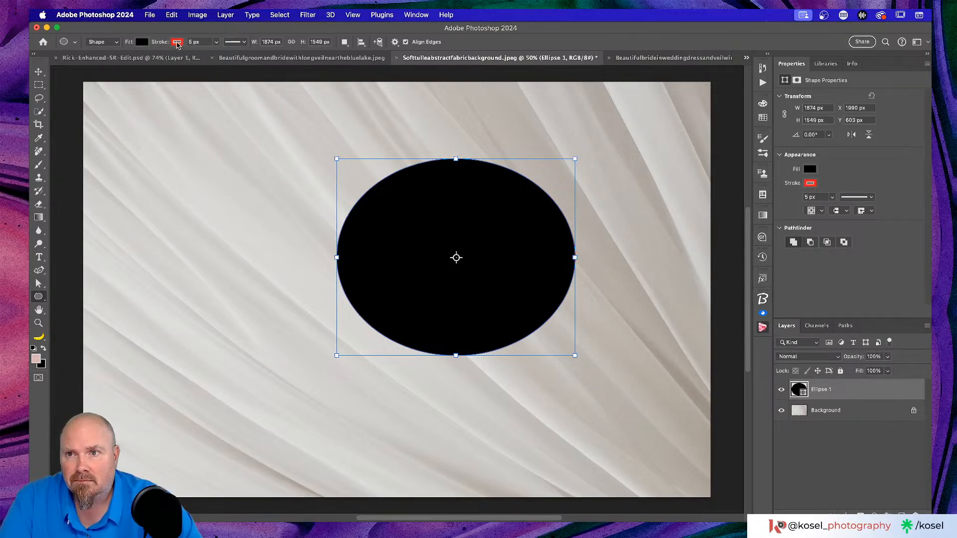
left_click(216, 42)
left_click_drag(209, 54, 219, 55)
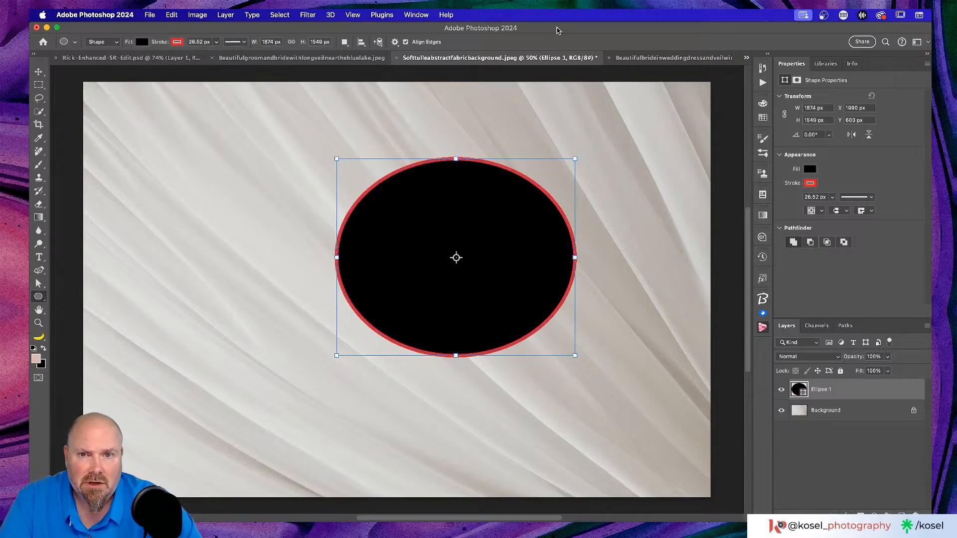
Try the ellipse layer at 25% opacity, restore it to 100%, and lower its fill to 1% for comparison.
left_click(39, 71)
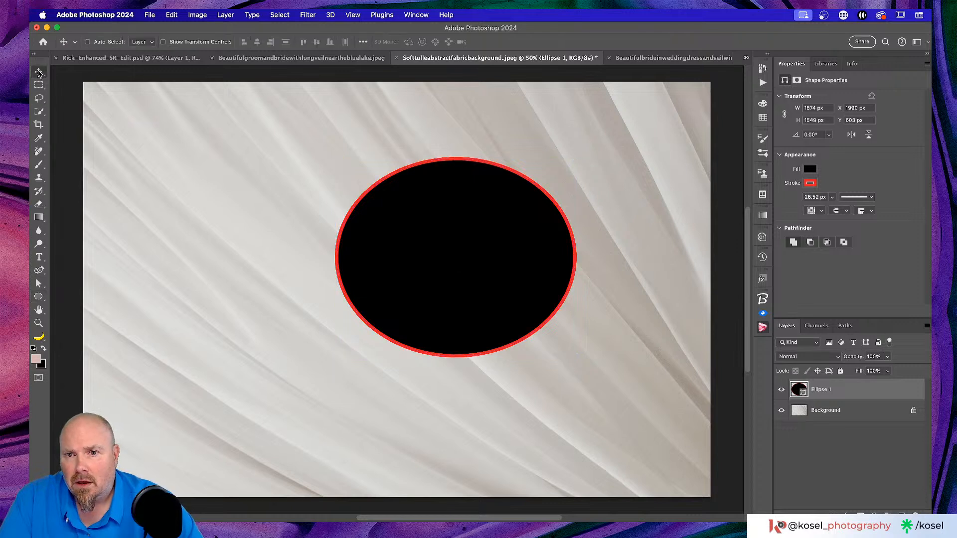
left_click_drag(860, 372, 824, 357)
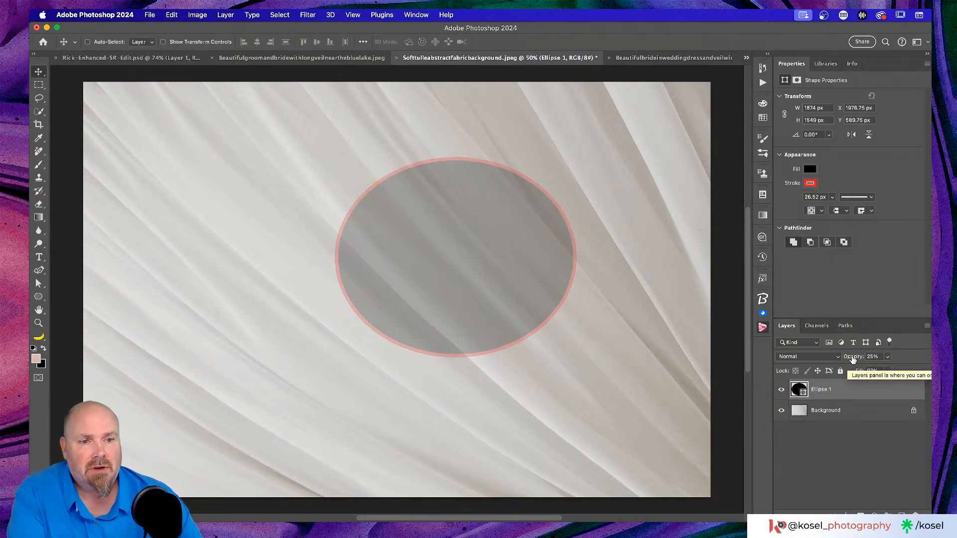
key("0")
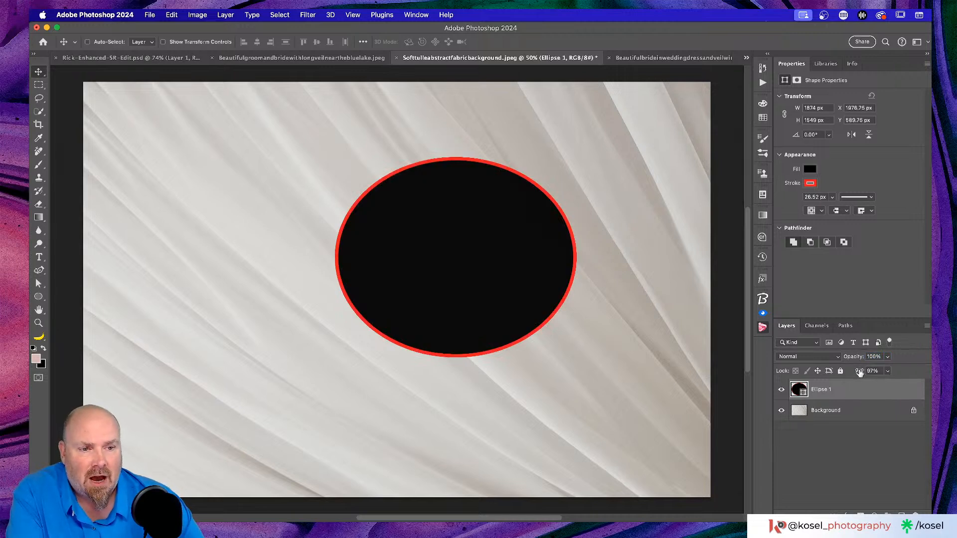
left_click_drag(860, 373, 798, 372)
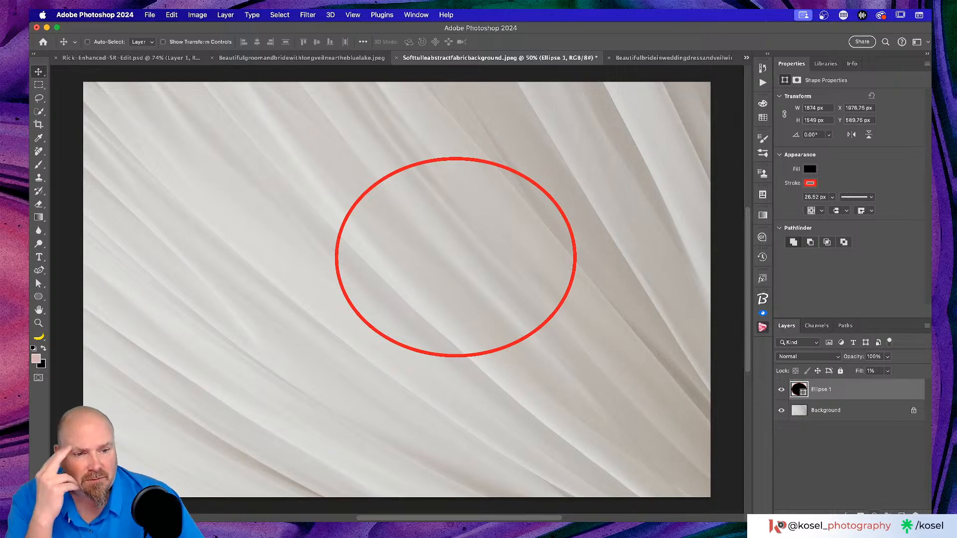
Add a leaf pattern fill layer above the ellipse and clip it to the ellipse layer.
key("super+alt+shift+n")
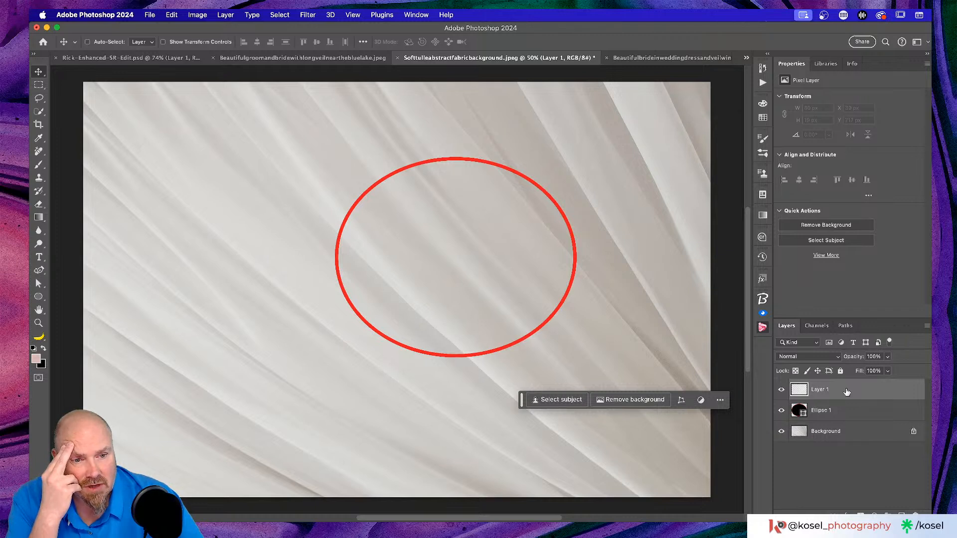
key("BackSpace")
left_click(874, 516)
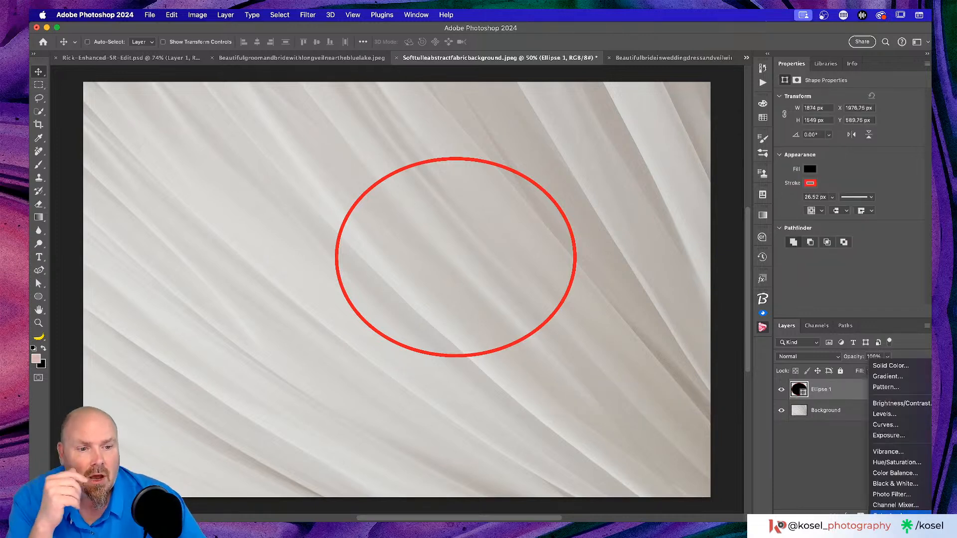
left_click(900, 388)
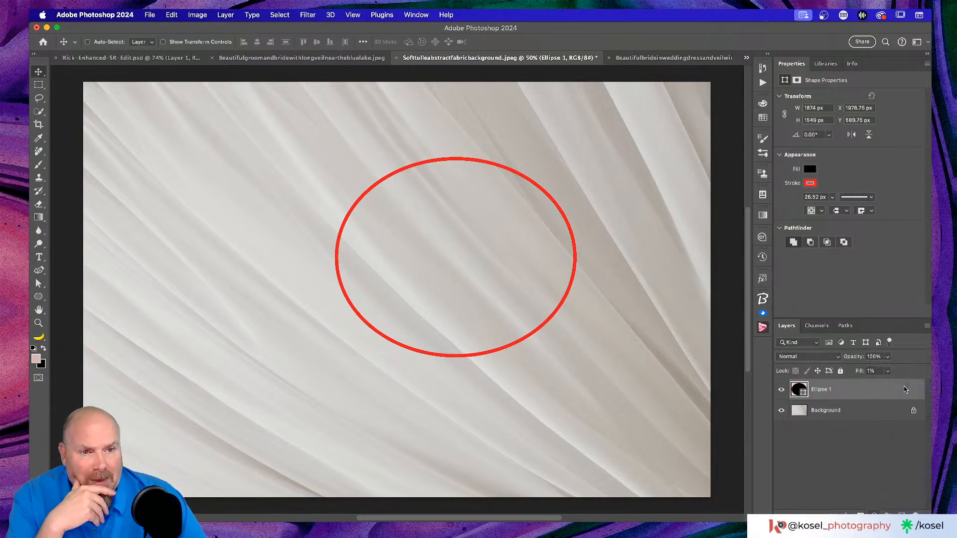
left_click(747, 119)
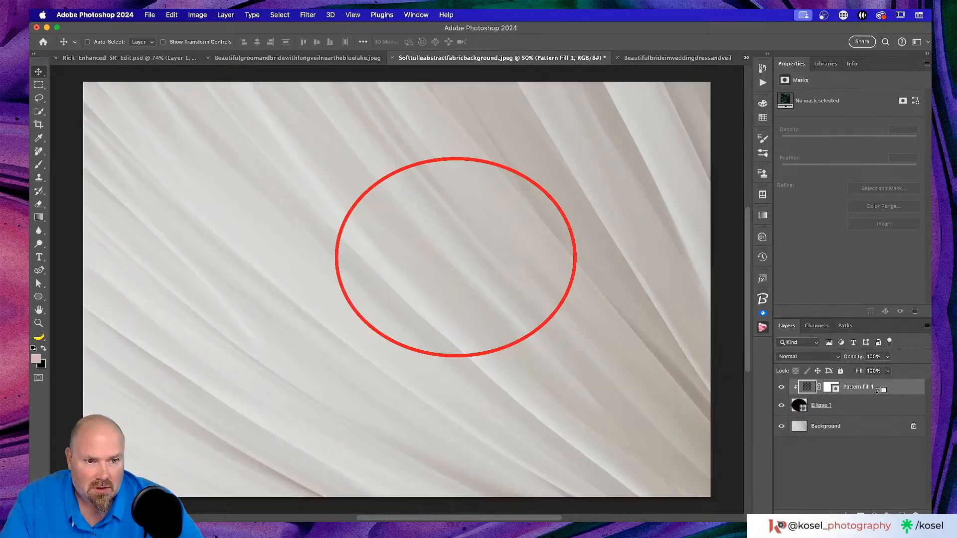
left_click(877, 396, "alt")
Raise the ellipse layer's fill to 100% to demonstrate how base fill controls the clipped pattern.
left_click(866, 406)
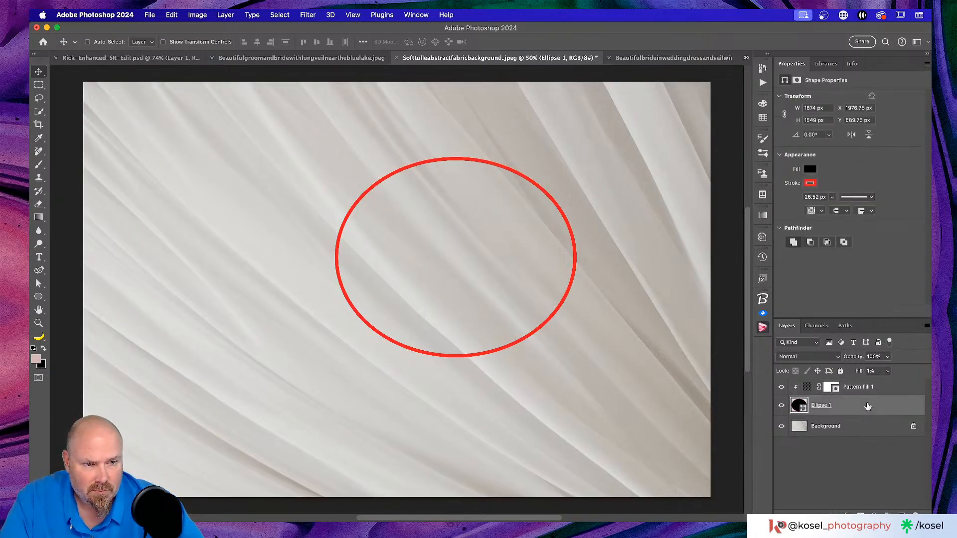
mouse_move(859, 373)
left_mouse_down()
mouse_move(872, 373)
mouse_move(852, 371)
left_mouse_up()
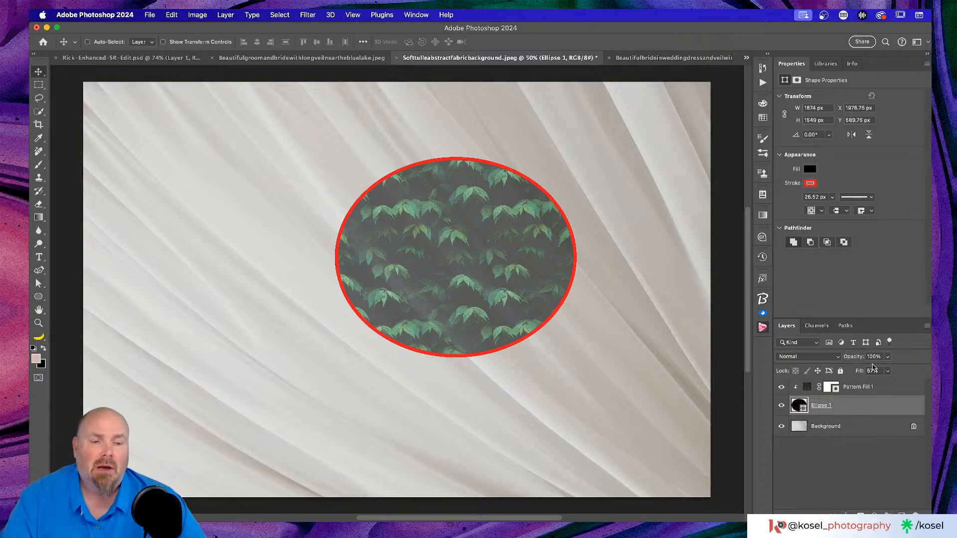
left_click_drag(858, 371, 913, 373)
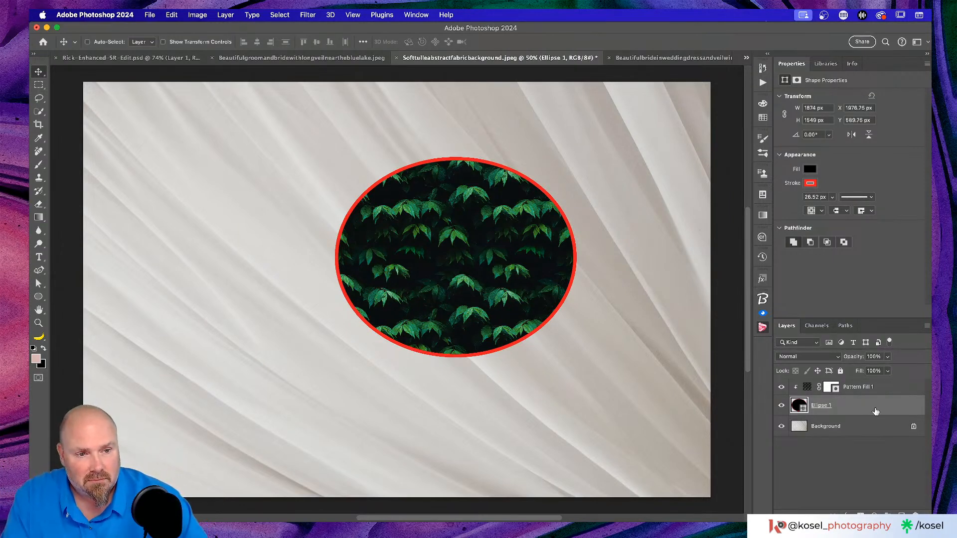
Delete the pattern fill and ellipse layers from the tulle fabric image.
left_click(887, 391)
left_click(914, 507)
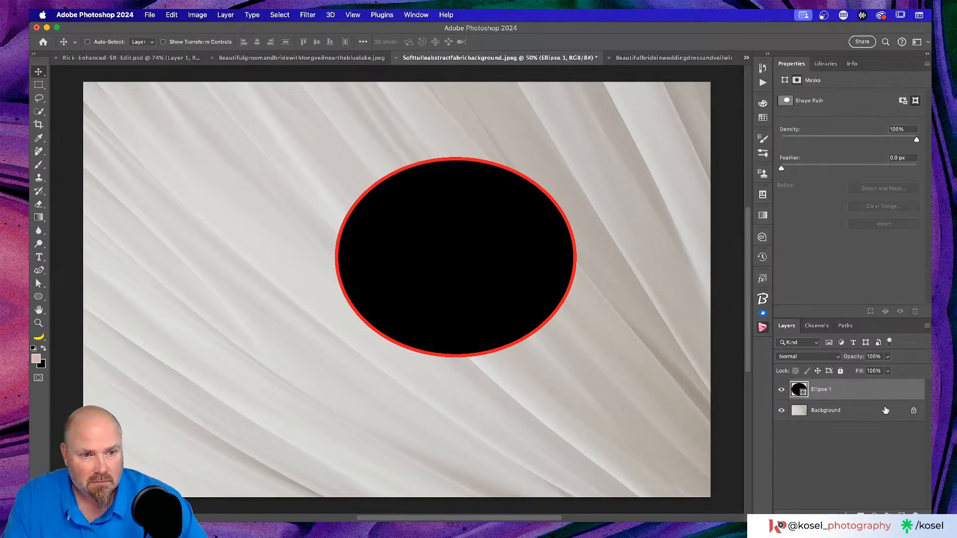
left_click(883, 393)
key("Delete")
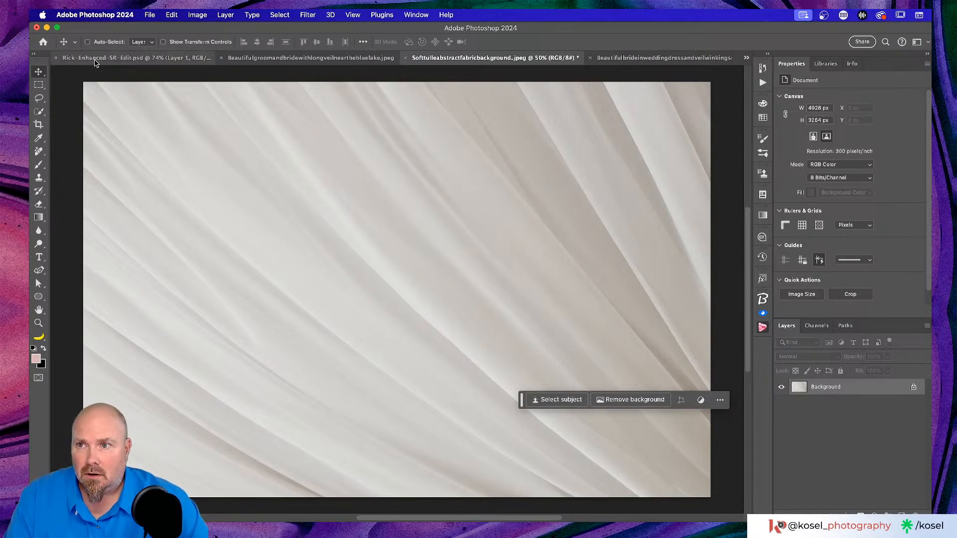
Return to the wedding portrait at 100% zoom and compare the veil with the clipped texture layer hidden and shown.
left_click(96, 59)
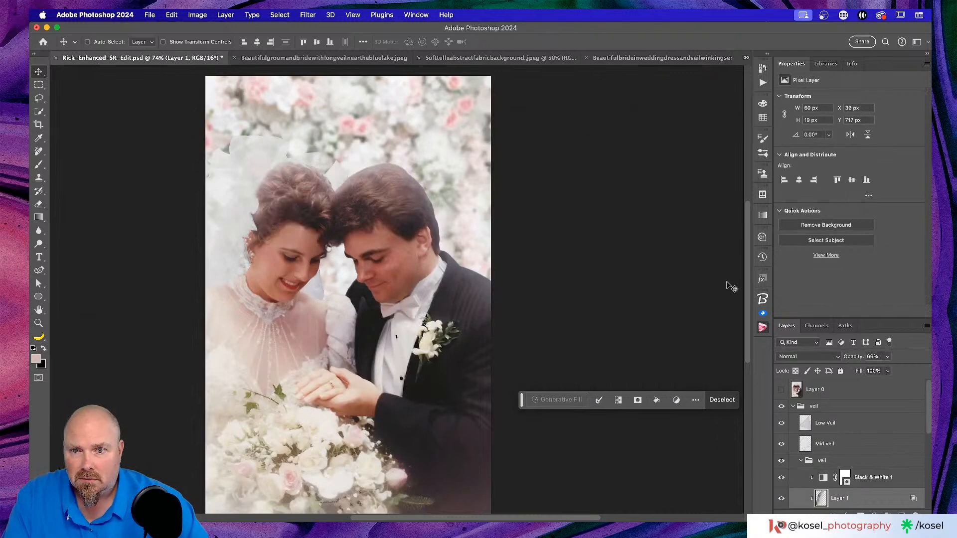
scroll(643, 271, "left", 5)
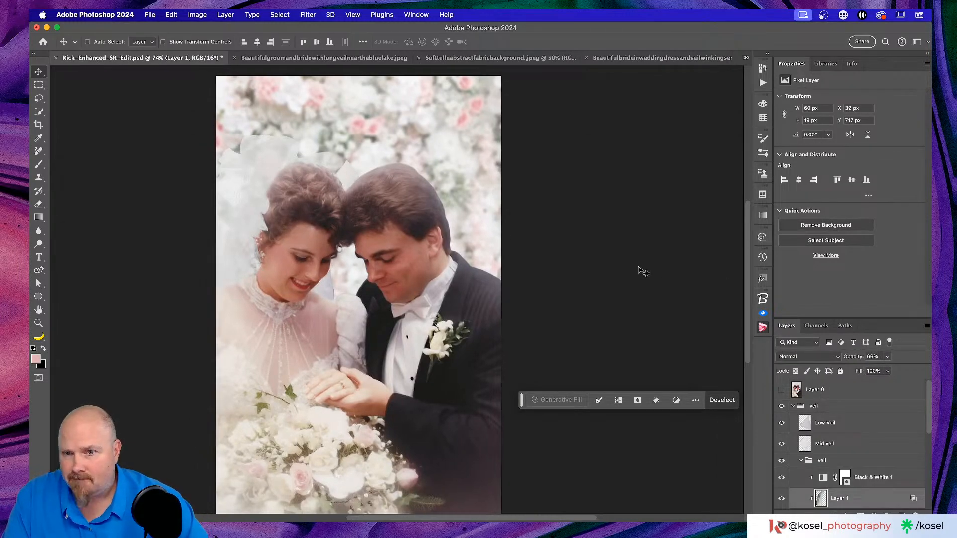
key("super+1")
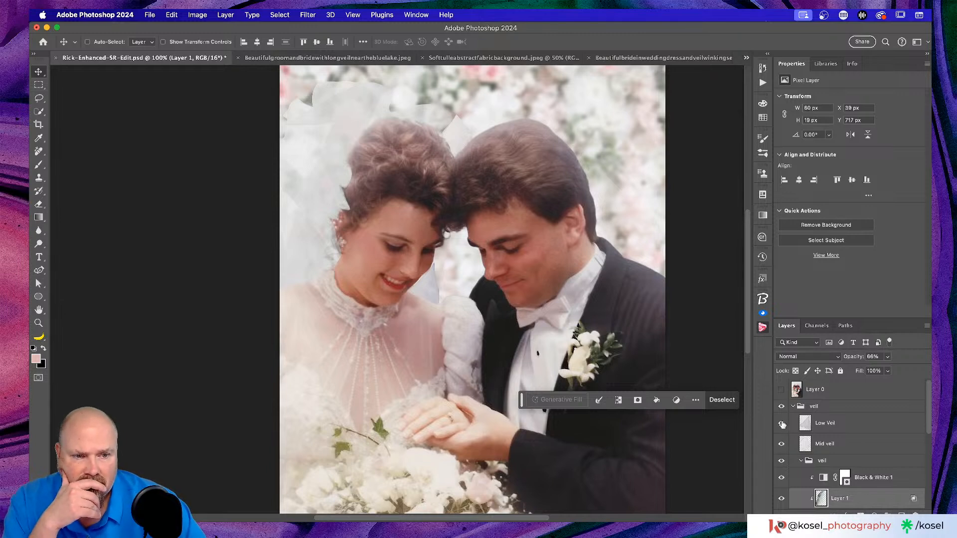
scroll(817, 434, "down", 3)
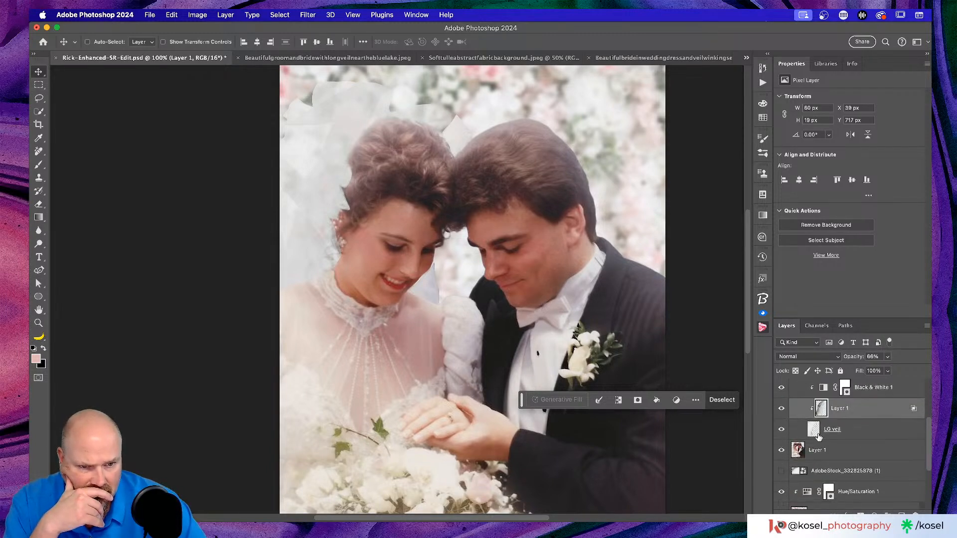
scroll(818, 436, "up", 1)
scroll(818, 437, "down", 2)
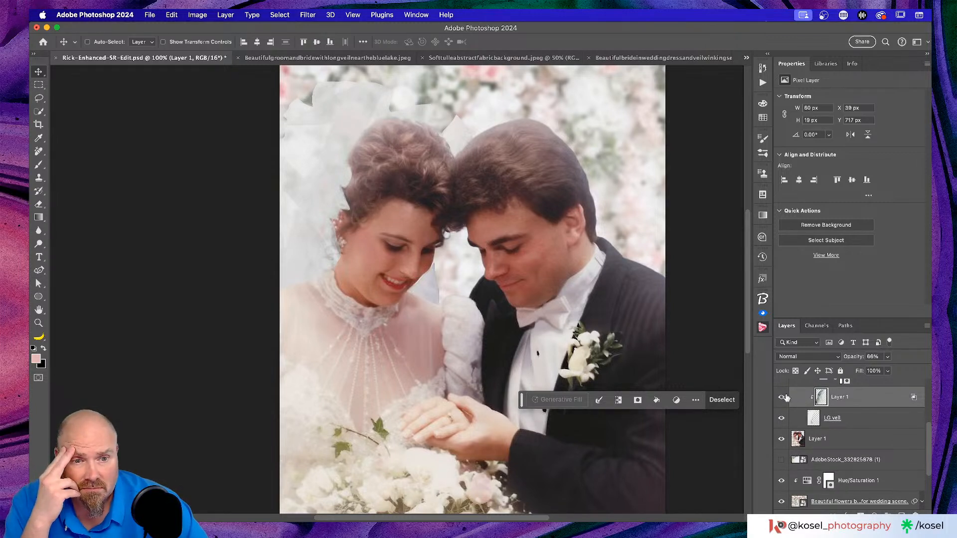
left_click(781, 397)
left_click(781, 398)
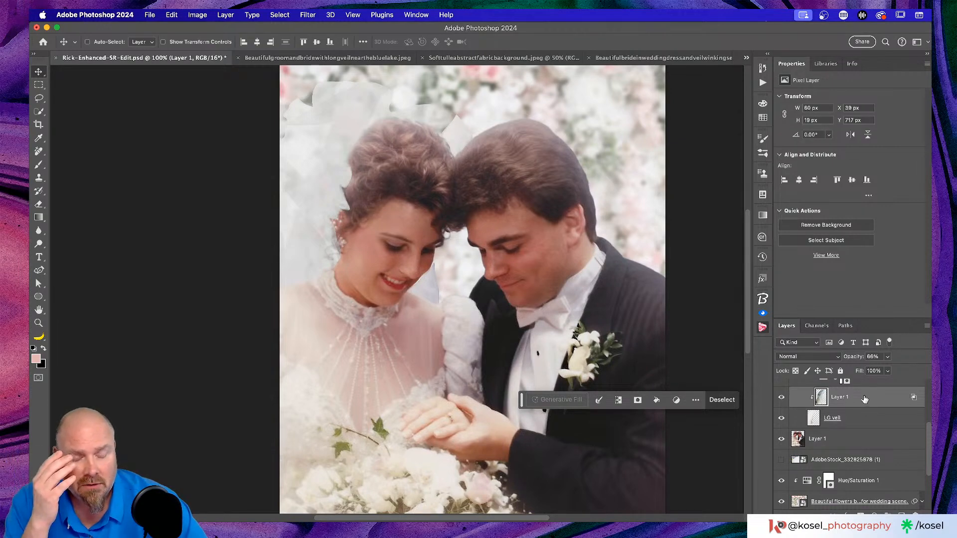
Turn on the CMYK proof view and check the clipped veil texture's bounds with Free Transform.
key("super+y")
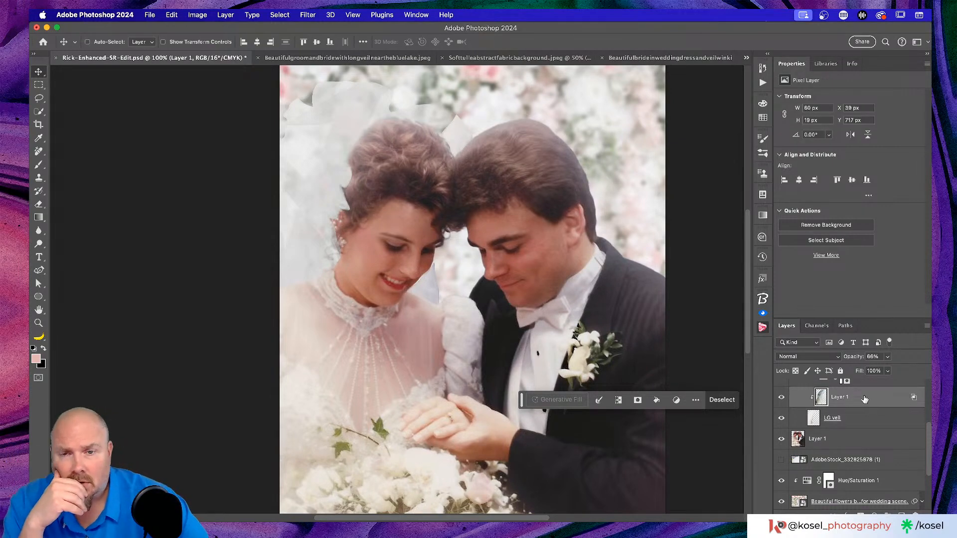
scroll(854, 390, "down", 2)
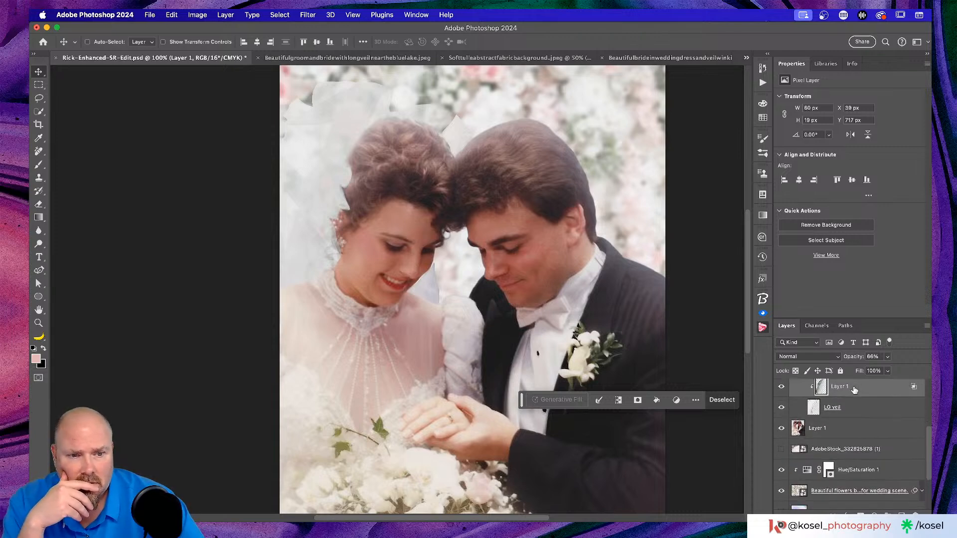
key("super+0")
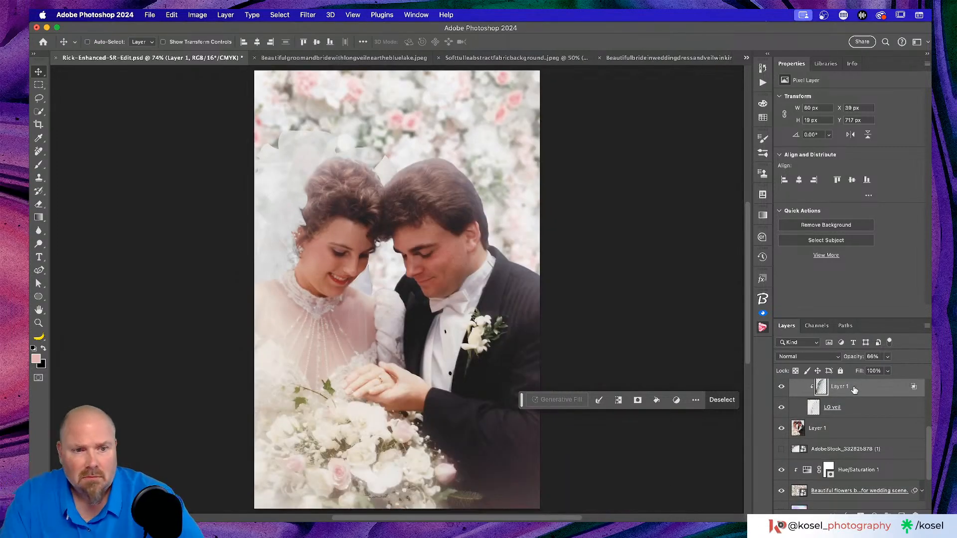
key("super+t")
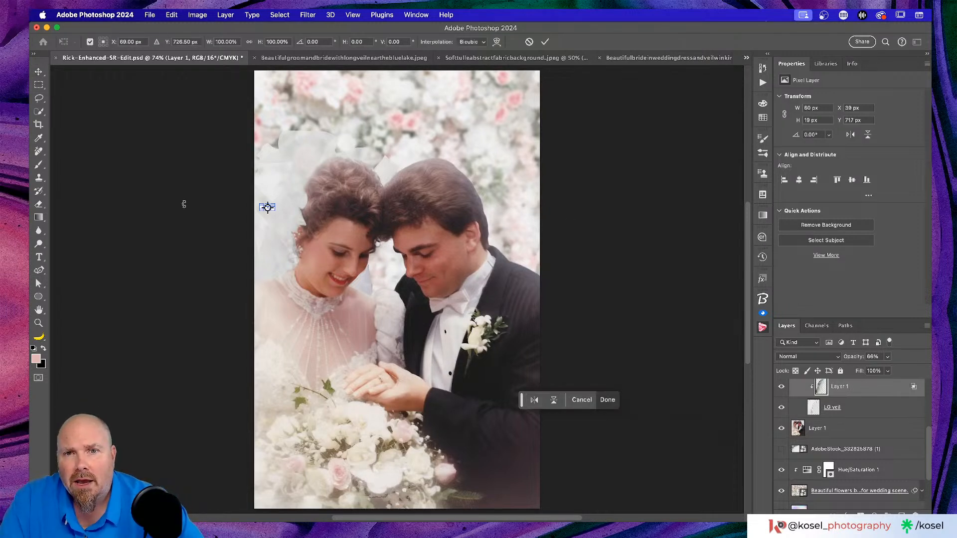
left_click(546, 42)
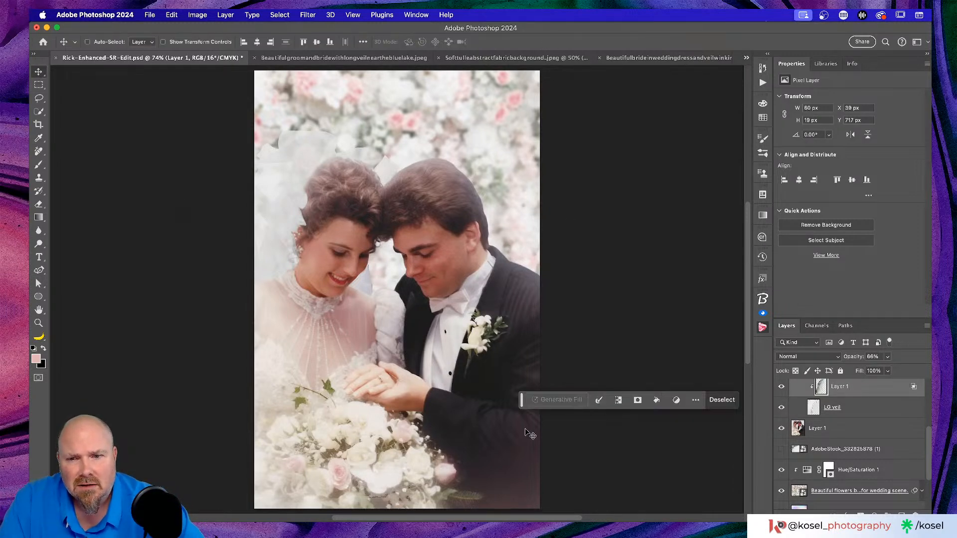
Toggle the clipped veil texture's visibility to check its effect, and release its clipping mask from the LG veil layer.
left_click(781, 387)
left_click(782, 387)
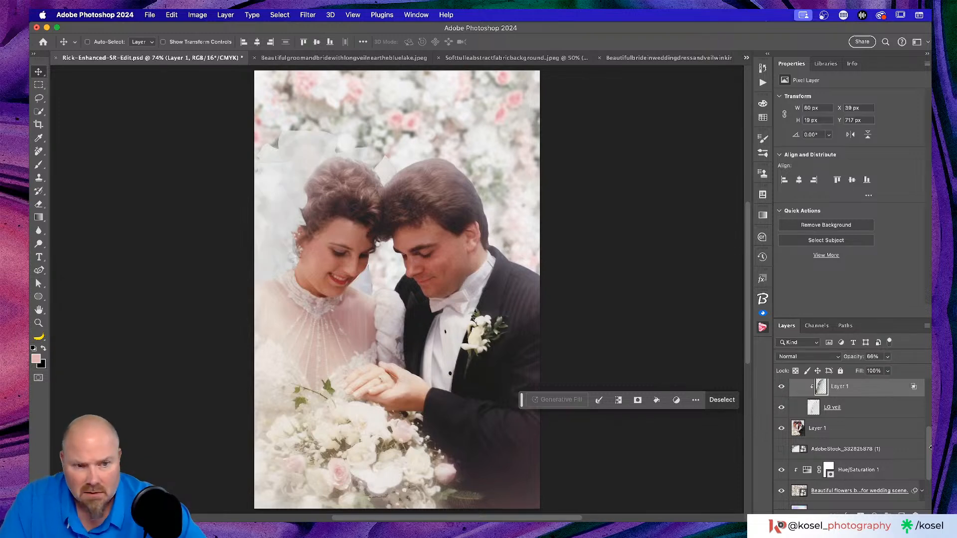
left_click(854, 396, "alt")
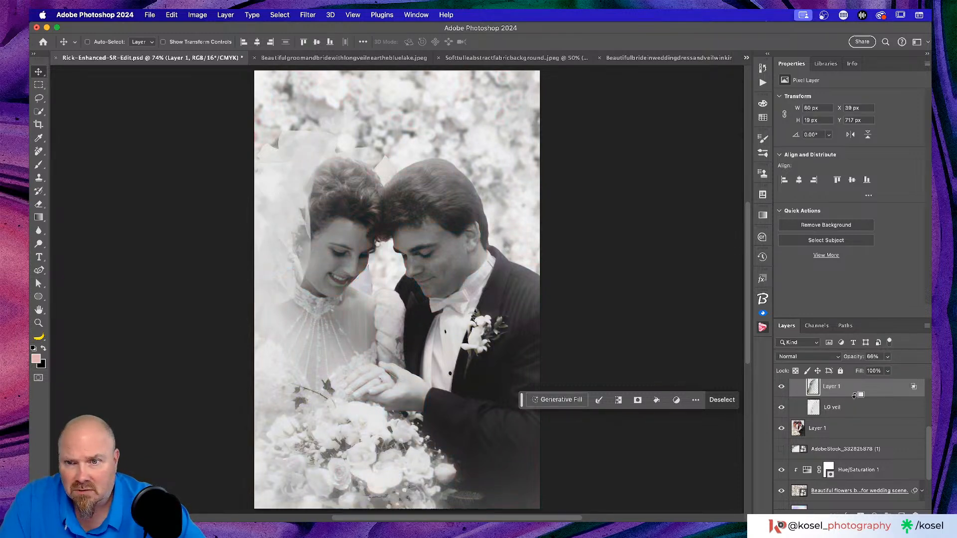
scroll(853, 396, "up", 3)
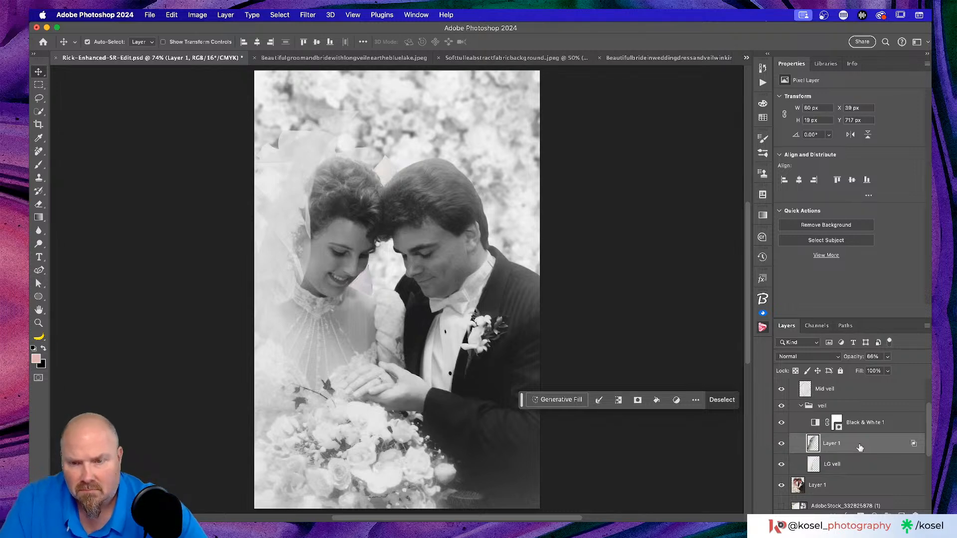
key("super+t")
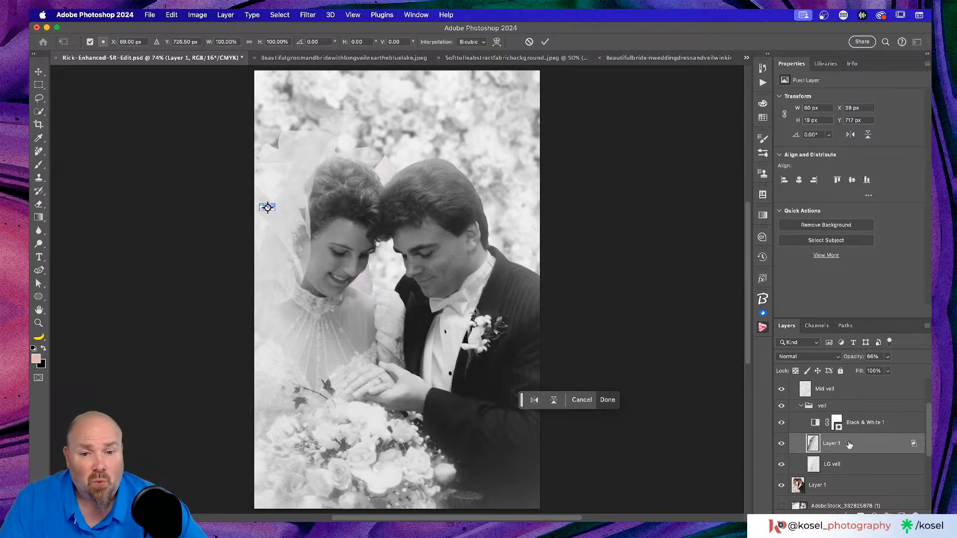
scroll(406, 244, "left", 5)
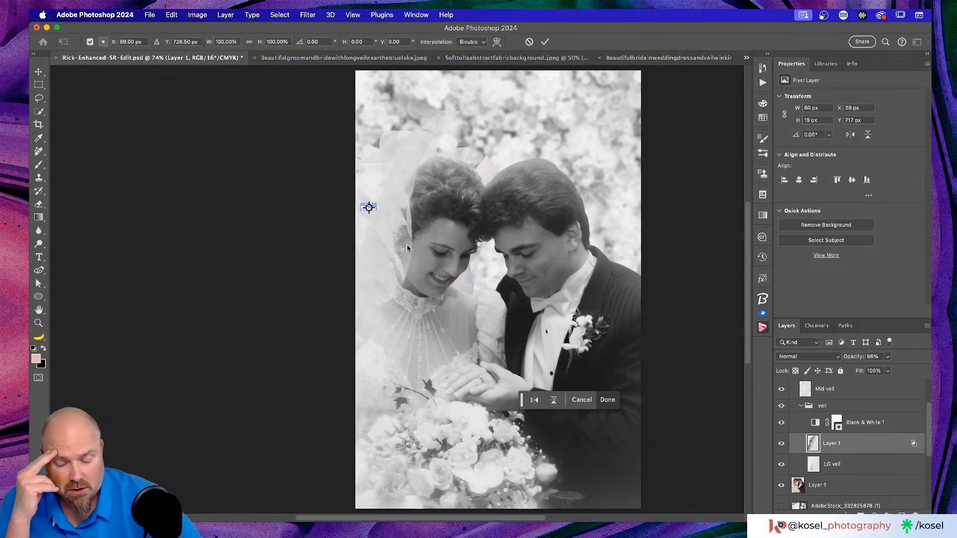
key("super+plus")
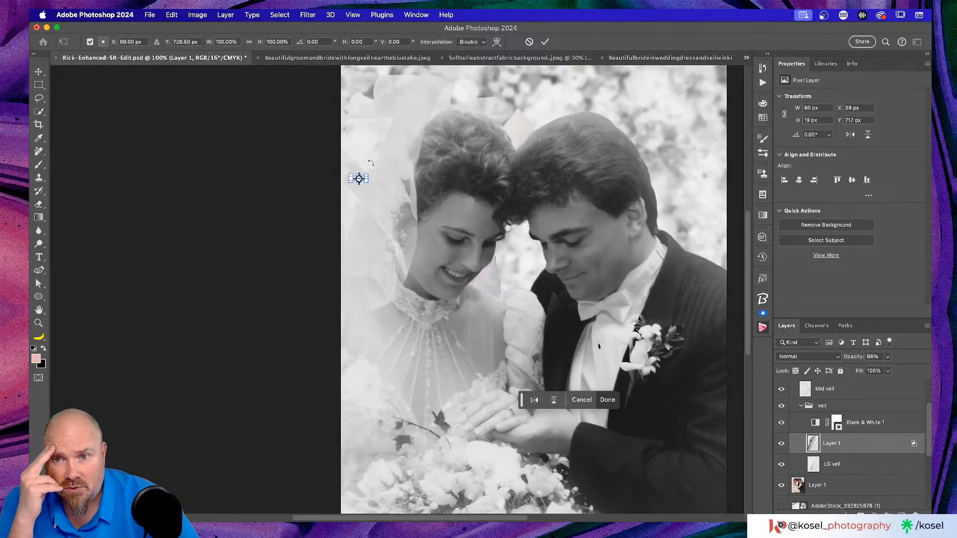
left_click_drag(368, 183, 379, 196)
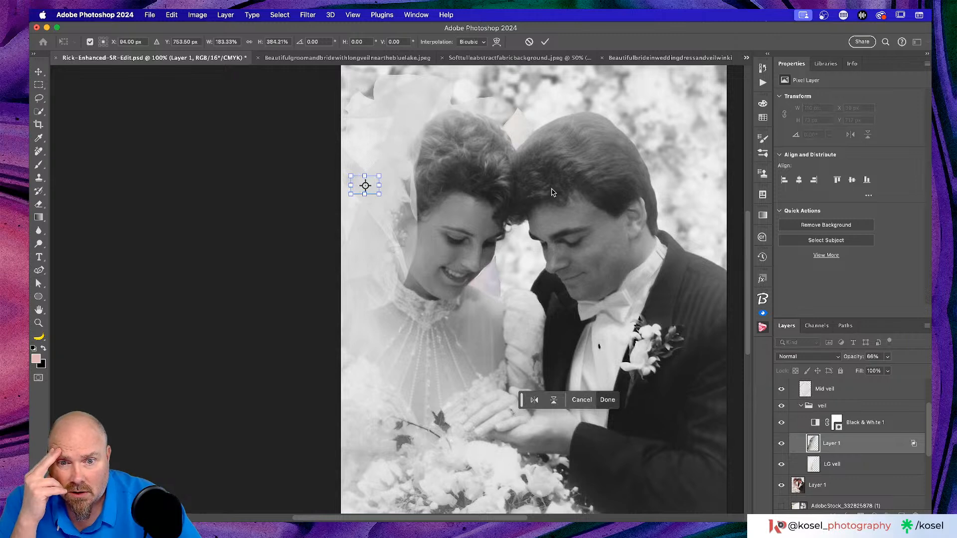
left_click(584, 400)
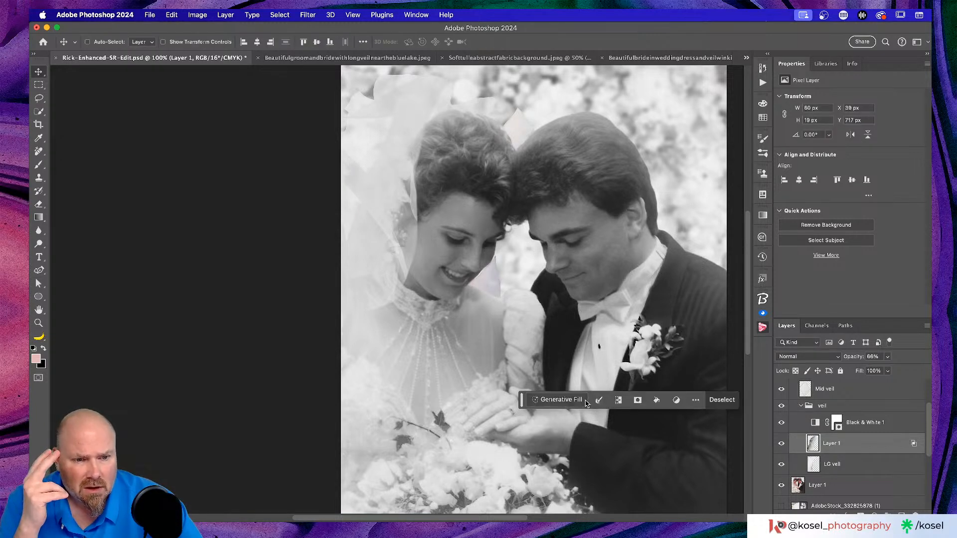
Clip the Black & White 1 adjustment and the Layer 1 veil texture to the LG veil layer.
left_click_drag(873, 448, 877, 431)
left_click(877, 431, "alt")
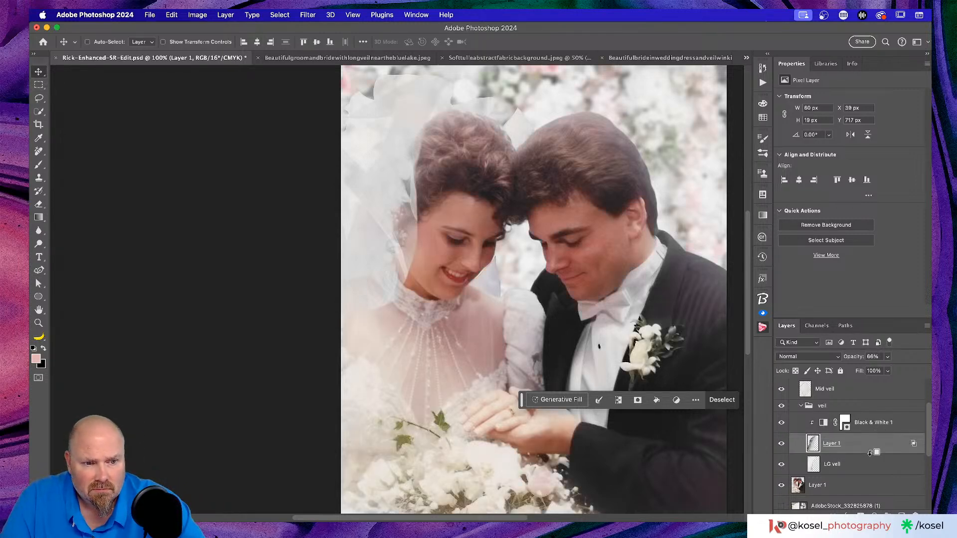
left_click(869, 452, "alt")
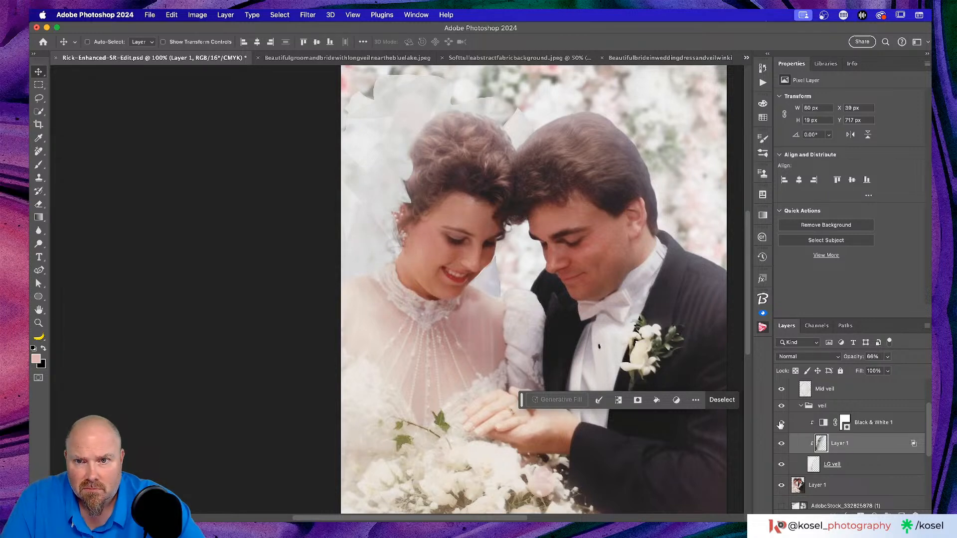
scroll(576, 381, "right", 2)
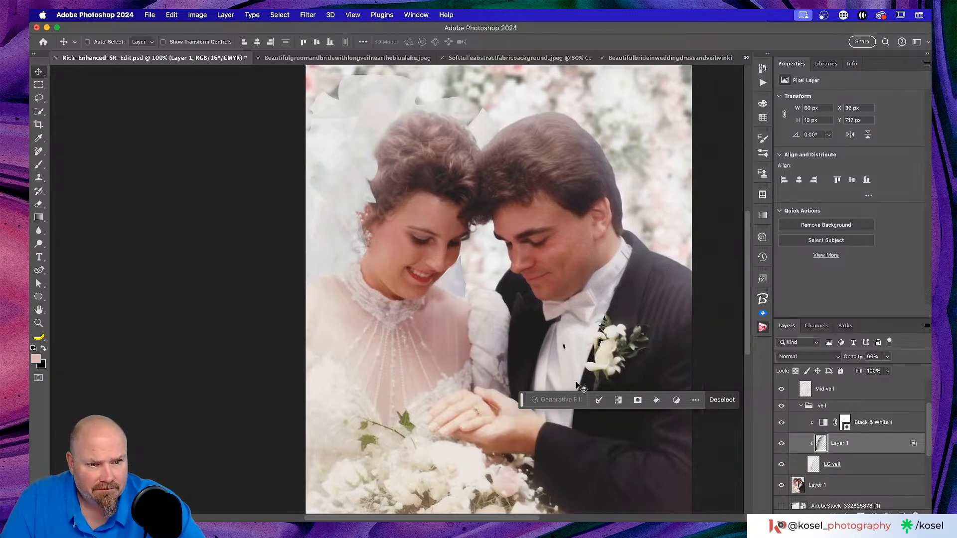
Rename the inner veil group that holds the LG veil layer as "big".
double_click(824, 405)
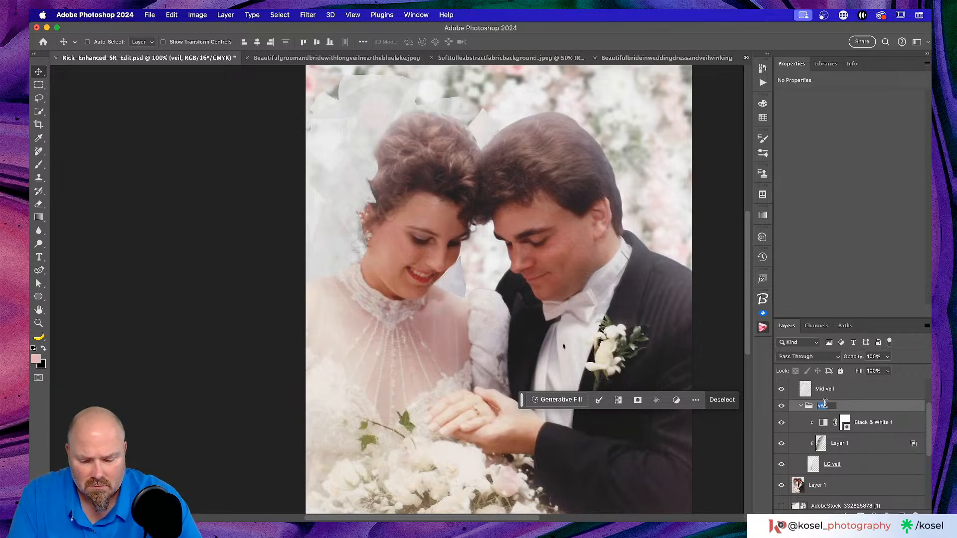
type("G")
key("BackSpace")
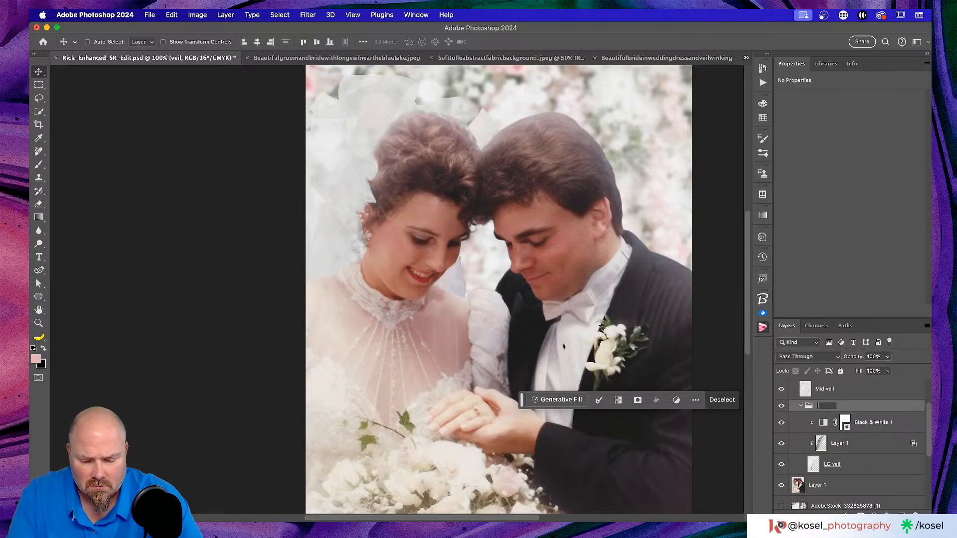
type("big")
key("Return")
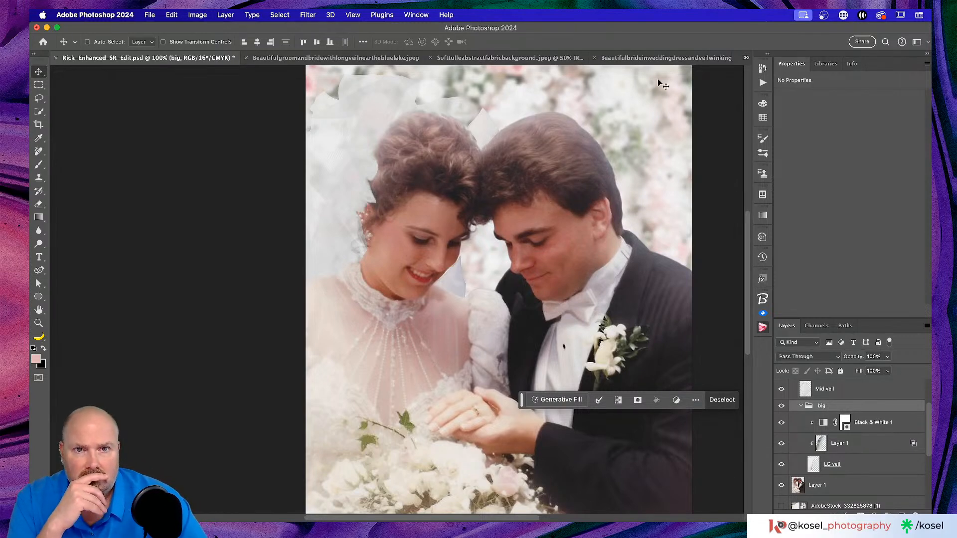
Copy the veil cut-out layer from the kiss-blowing bride image into the wedding portrait's big group, accepting the color profile conversion.
left_click(644, 57)
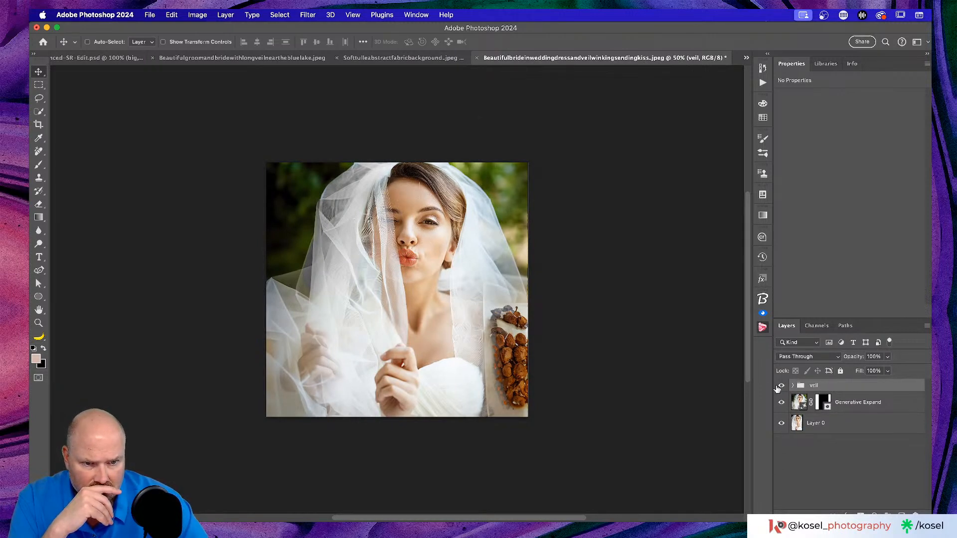
left_click(792, 386)
left_click_drag(849, 425, 476, 144)
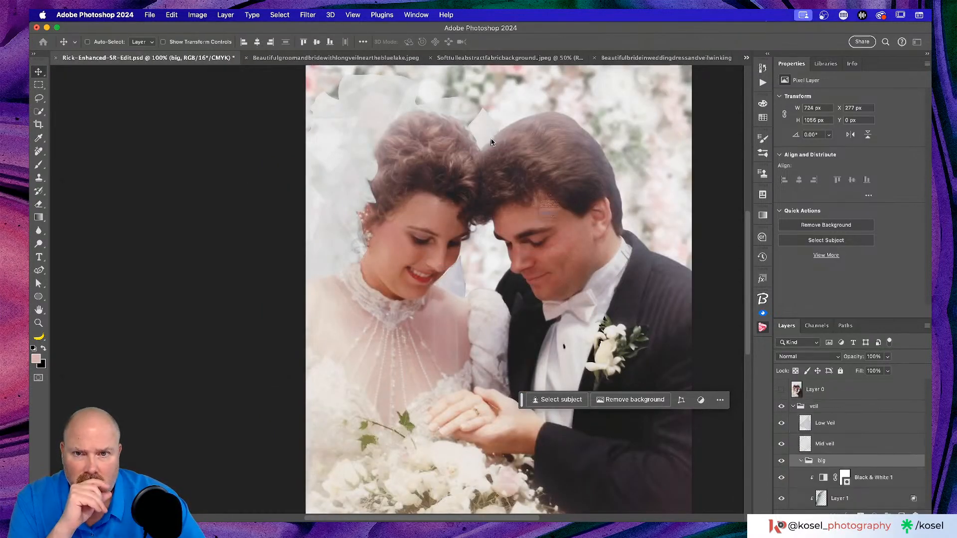
left_click(551, 235)
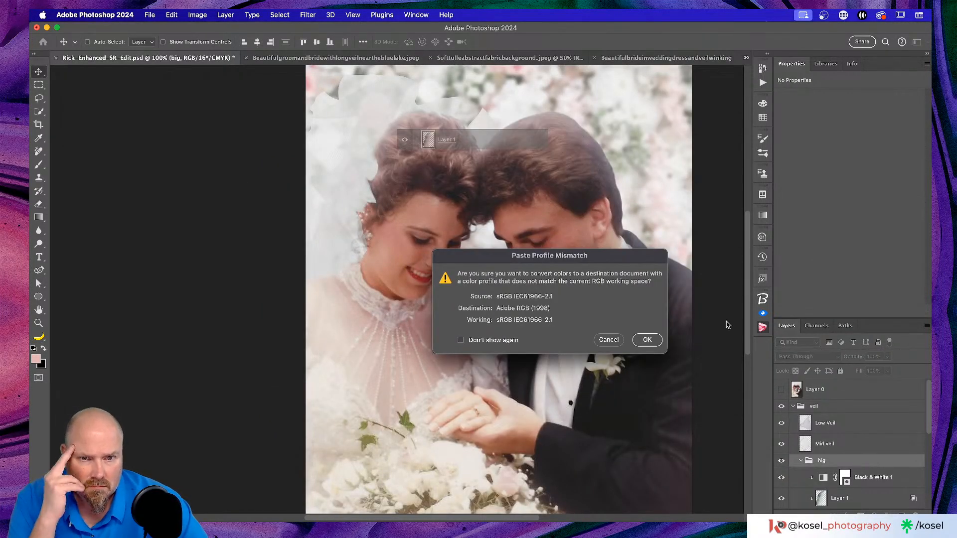
left_click(647, 340)
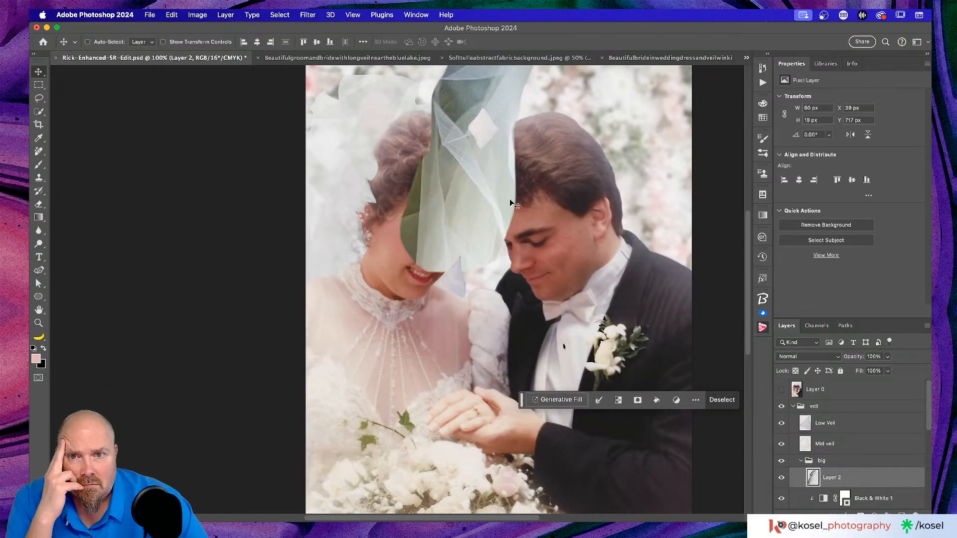
Try Free Transform on the copied veil cut-out, and move it over the bride's head and existing veil.
scroll(528, 226, "up", 5)
scroll(530, 228, "down", 3)
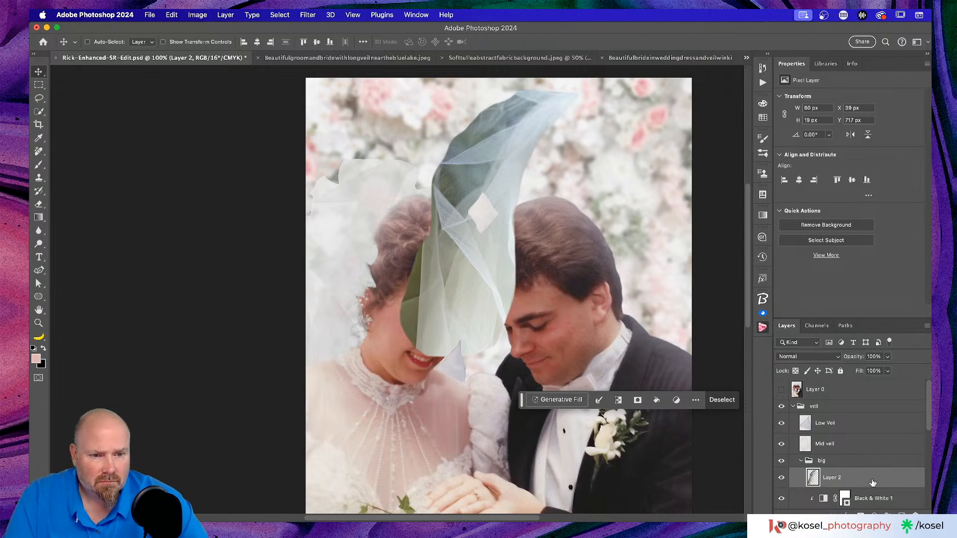
key("super+t")
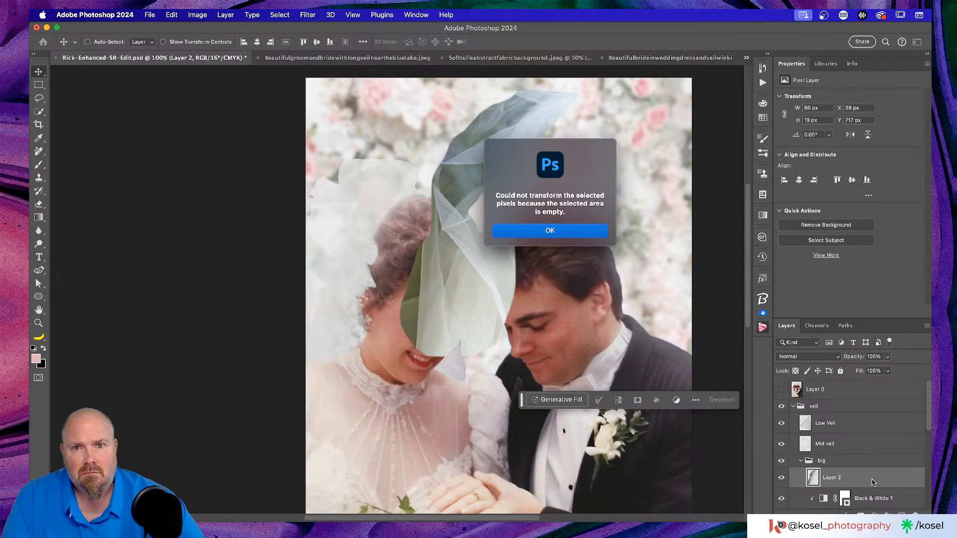
left_click(556, 231)
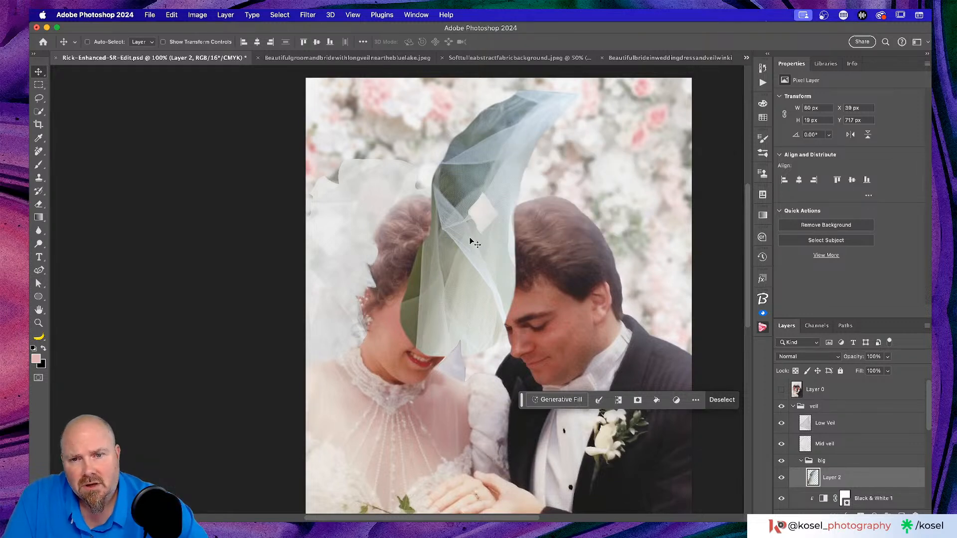
key("ctrl+d")
left_click_drag(471, 241, 432, 254)
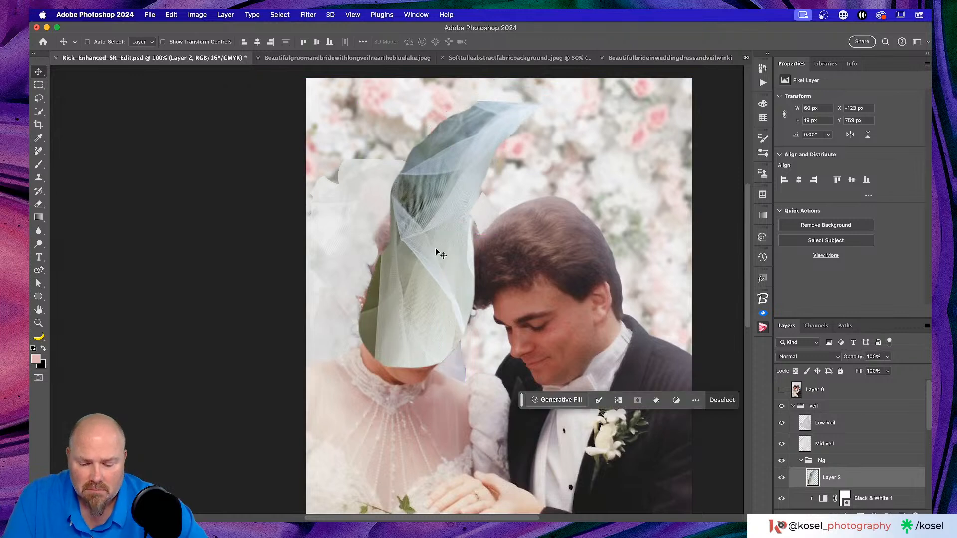
left_click_drag(496, 121, 459, 130)
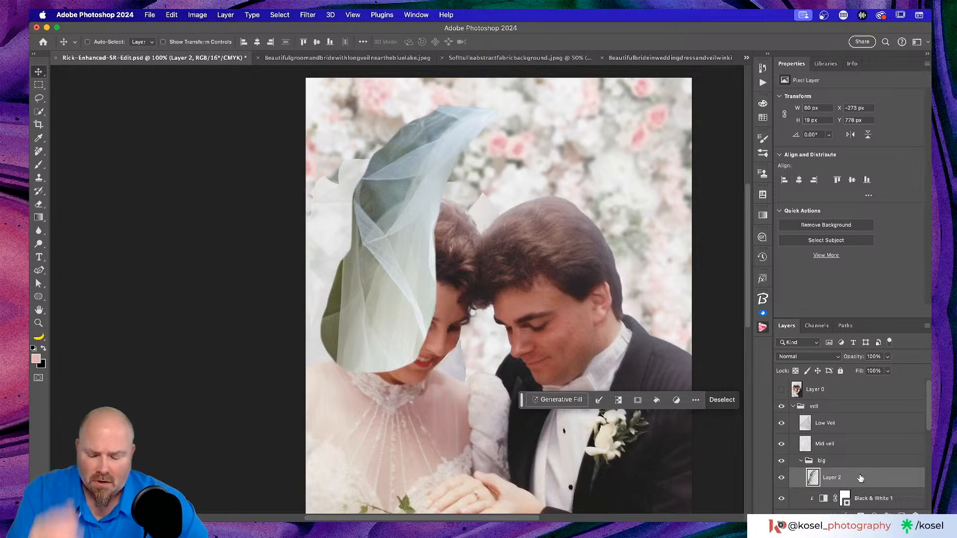
Convert the copied veil cut-out to a smart object and try Free Transform on it again.
key("F2")
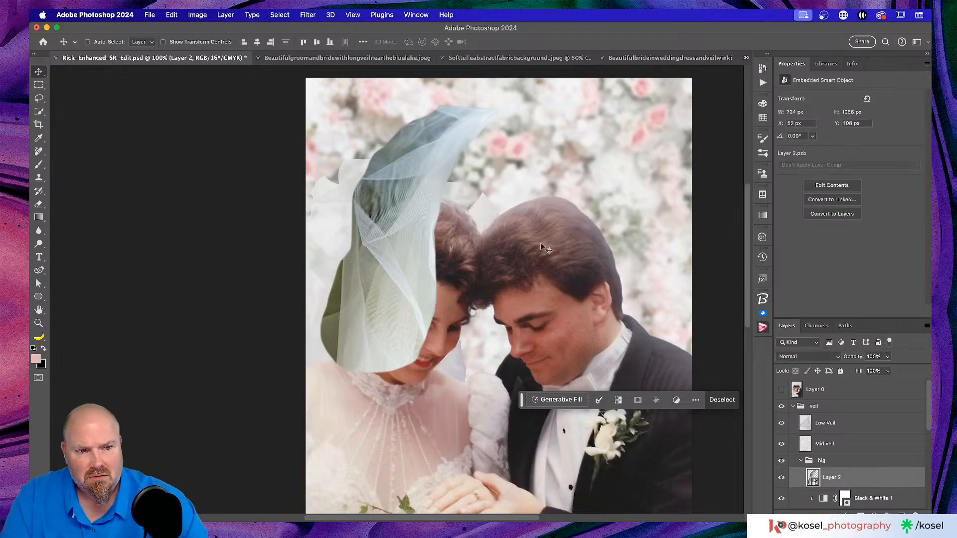
key("super+t")
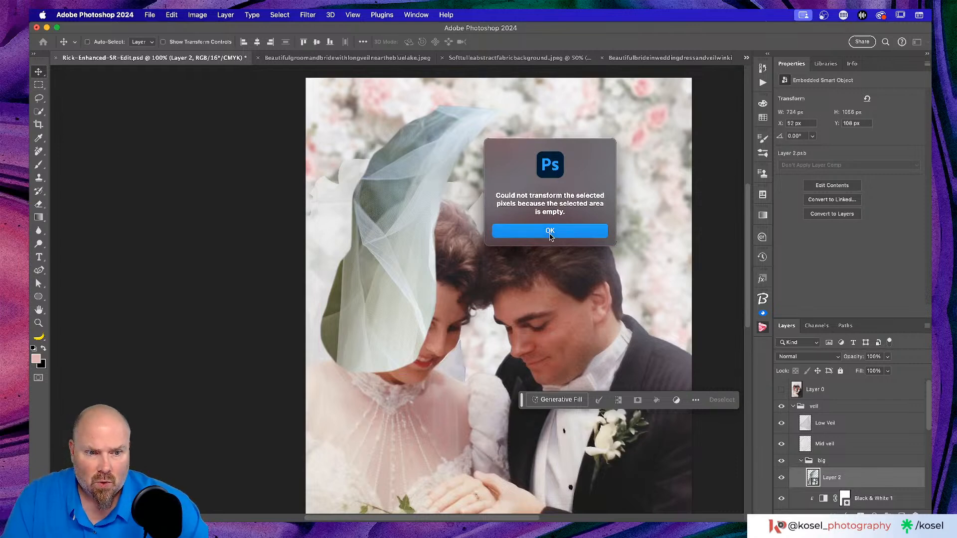
left_click(550, 232)
Try placing the veil cut-out over the groom and between the couple's faces, and delete its layer.
left_click_drag(390, 282, 623, 311)
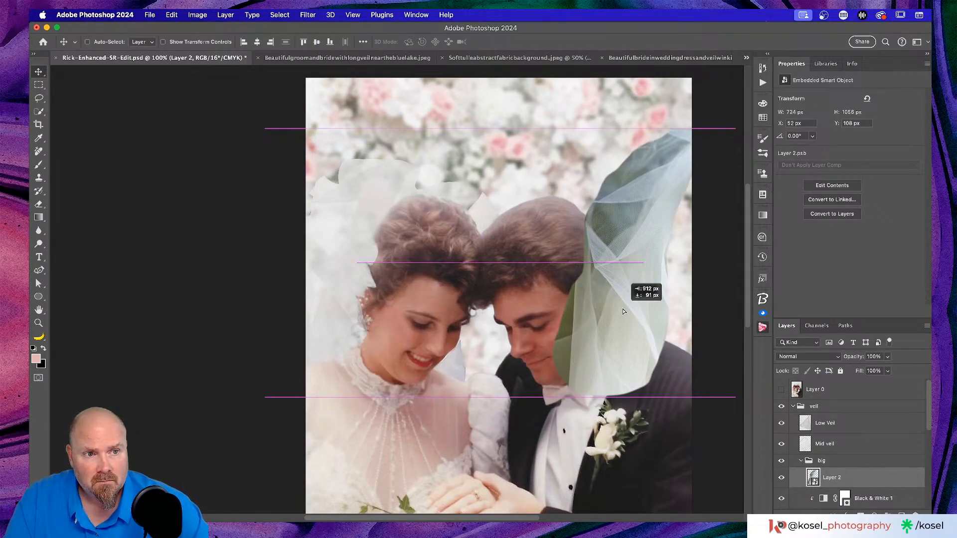
left_click_drag(623, 312, 500, 326)
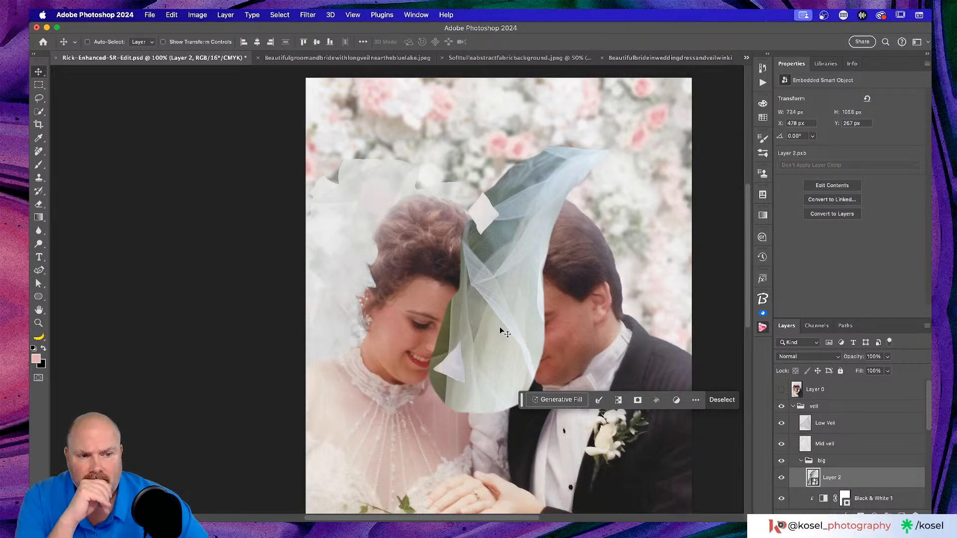
scroll(501, 327, "down", 2)
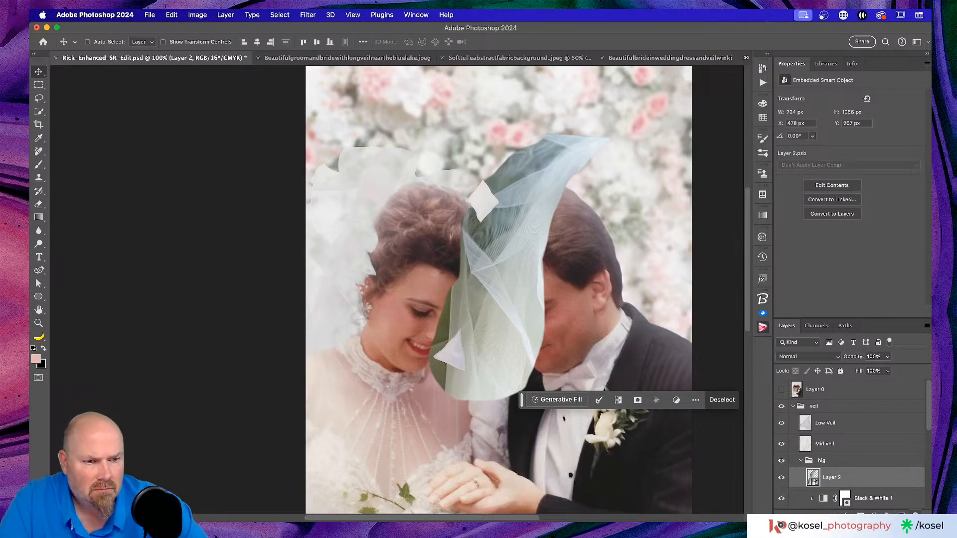
key("BackSpace")
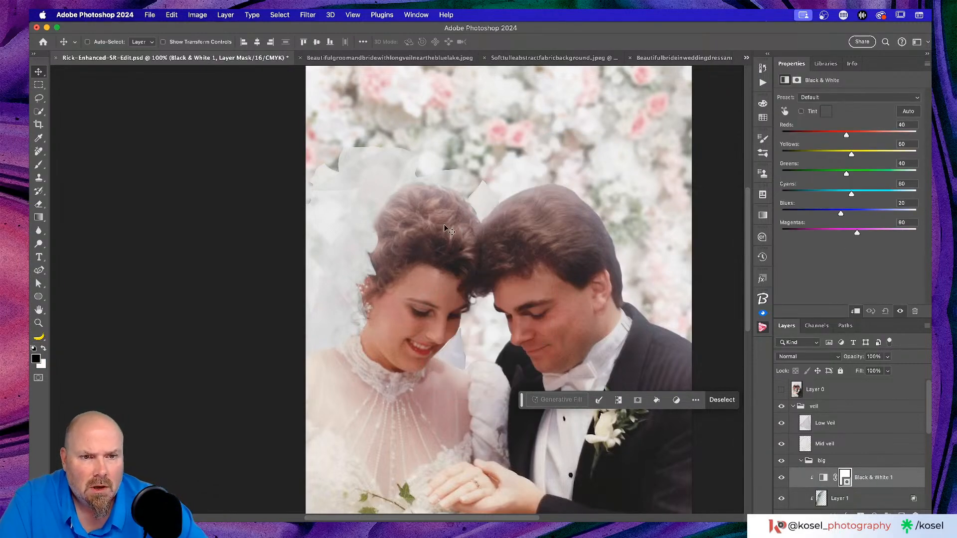
In the bride and groom lake image, lasso a fold of the flowing veil and copy it to a new layer.
left_click(364, 58)
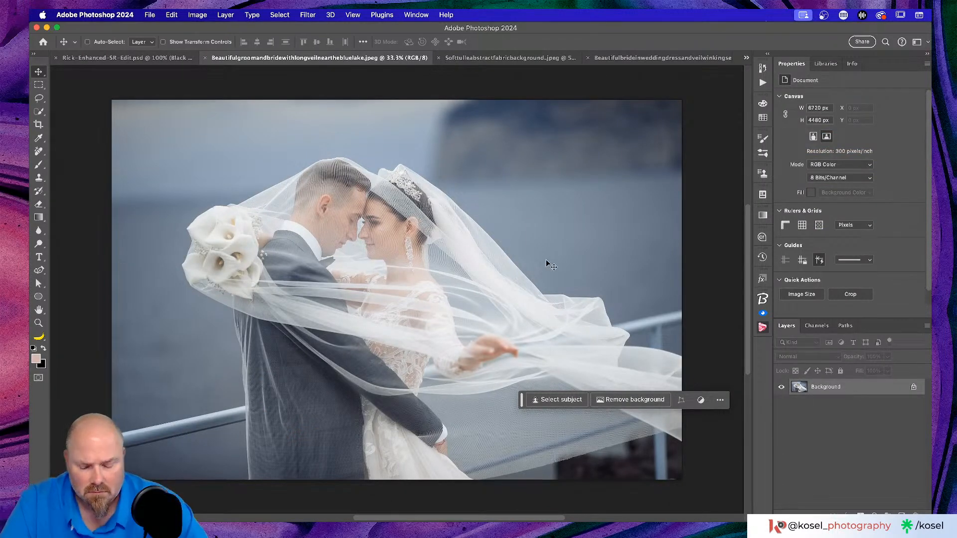
left_click(40, 99)
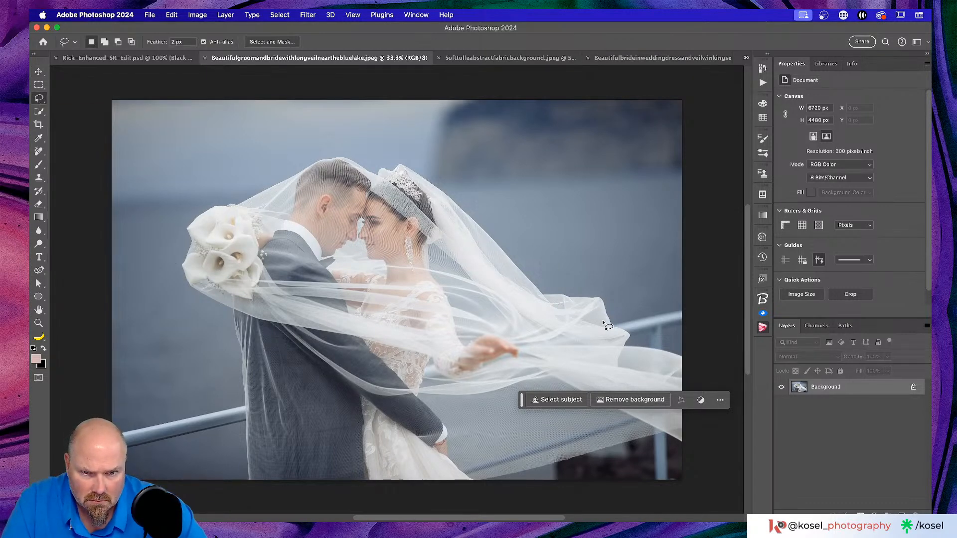
mouse_move(605, 319)
left_mouse_down()
mouse_move(600, 301)
mouse_move(543, 298)
mouse_move(554, 323)
mouse_move(606, 326)
left_mouse_up()
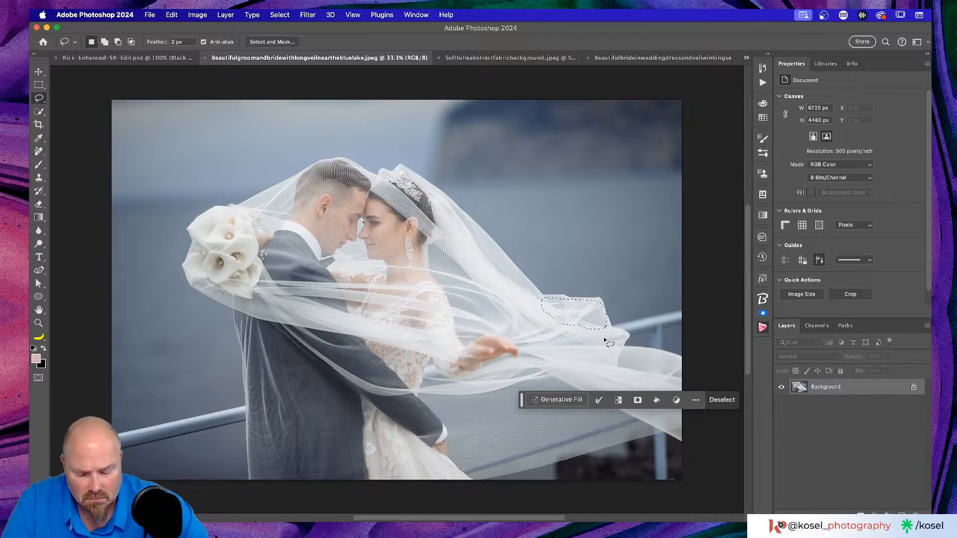
key("super+j")
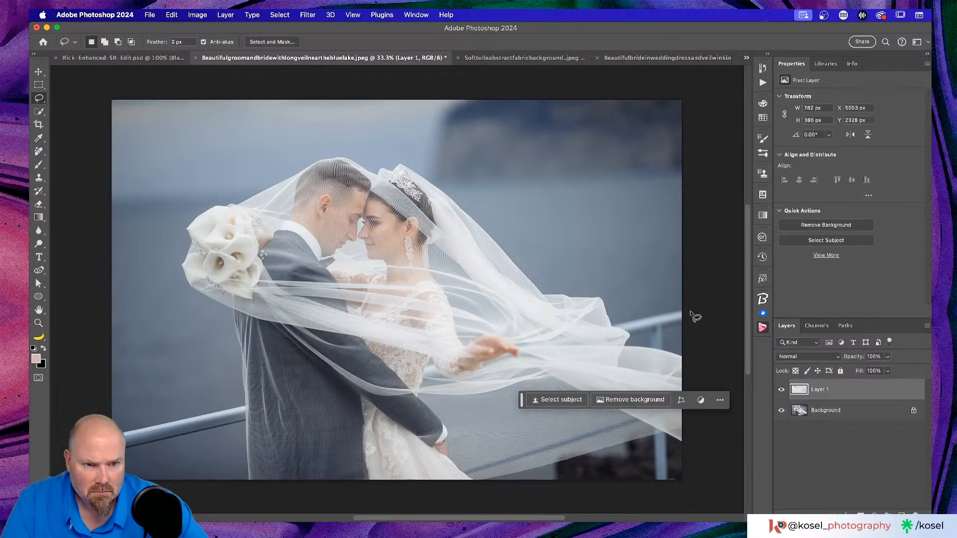
Copy the veil fold layer into the wedding portrait's big group, accept the color conversion, and clear the selection.
left_click_drag(868, 390, 556, 190)
left_click(537, 234)
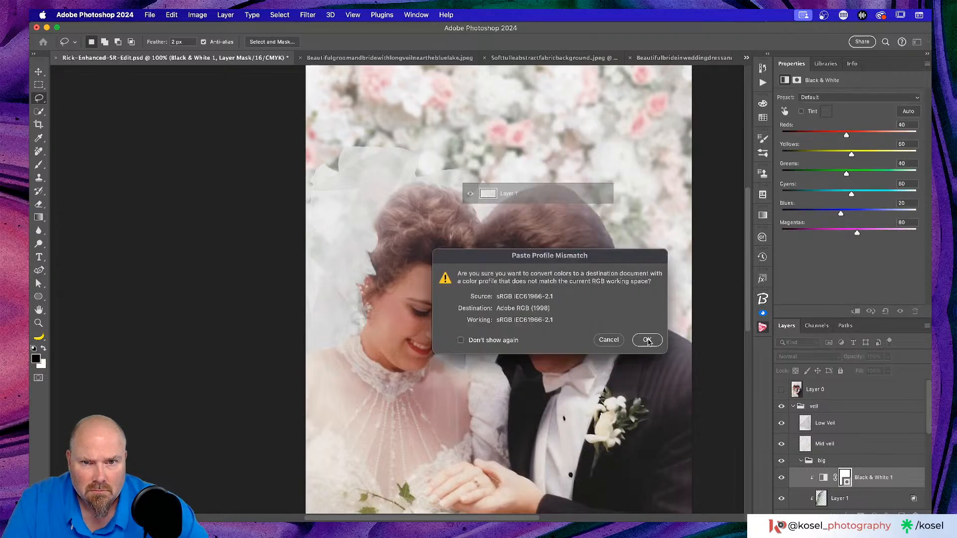
left_click(647, 339)
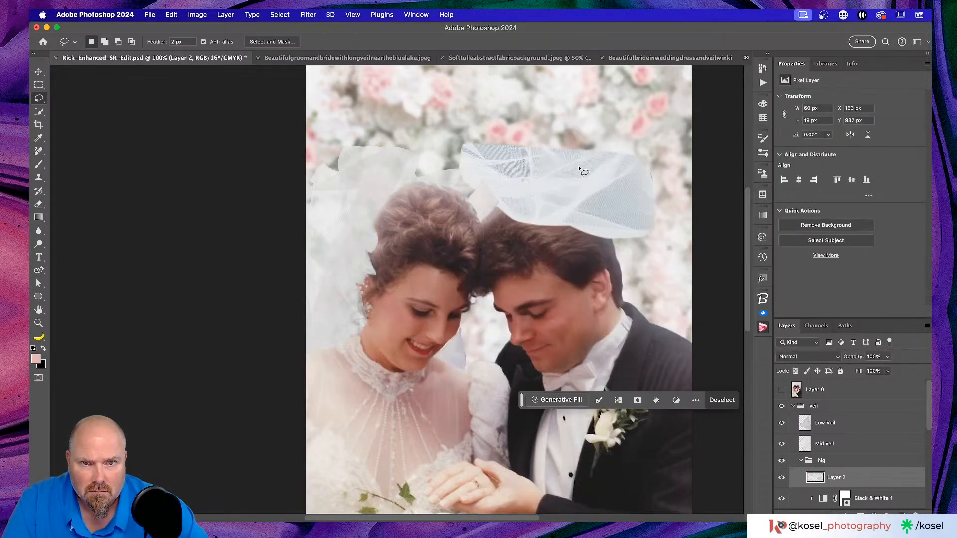
left_click(559, 189)
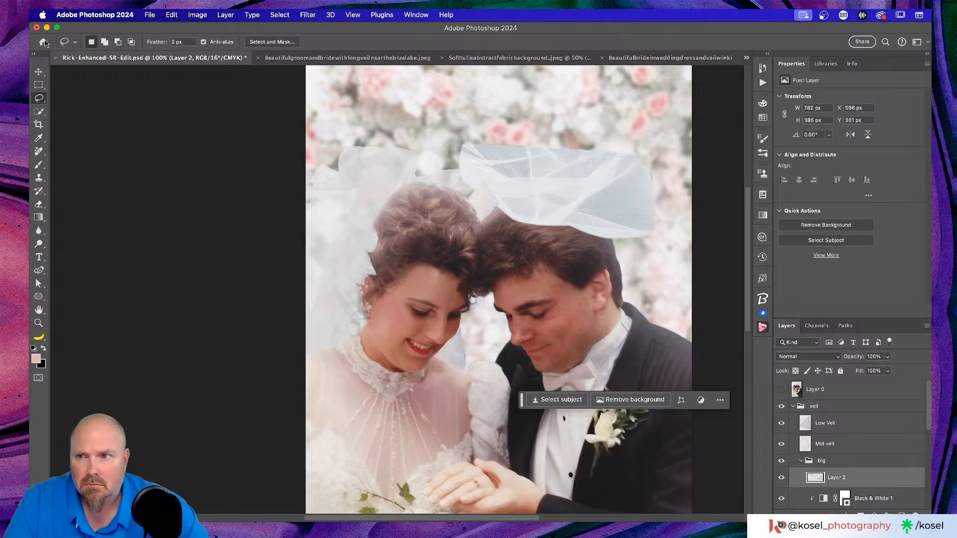
Move the veil fold between the couple's heads, scale it to about 77% by 72%, and rotate it about -45 degrees with Free Transform.
left_click(38, 72)
left_click_drag(578, 202, 514, 191)
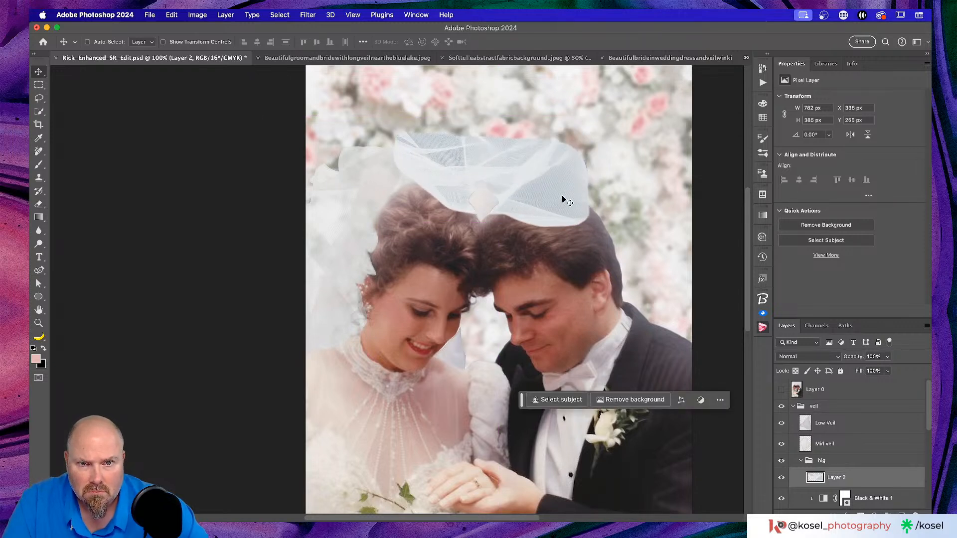
key("super+t")
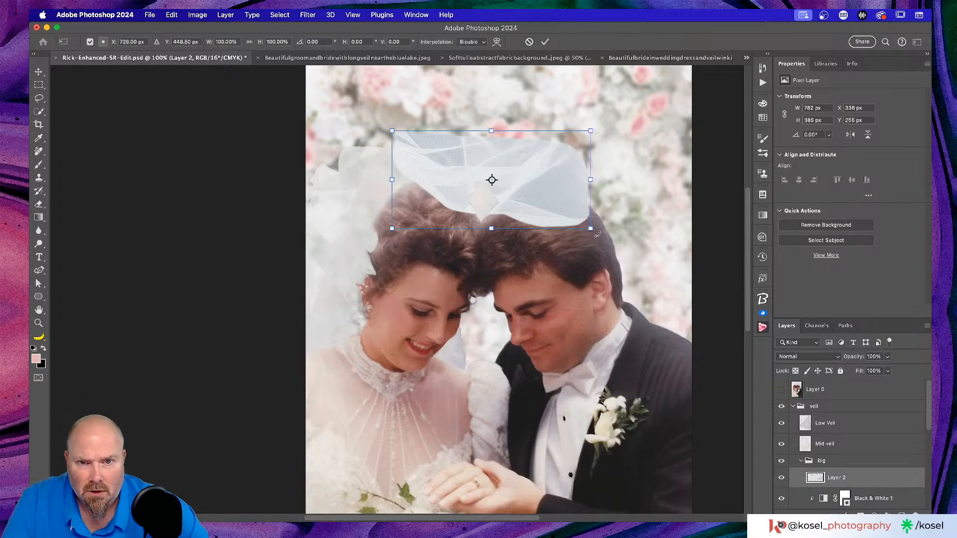
left_click_drag(591, 229, 545, 199)
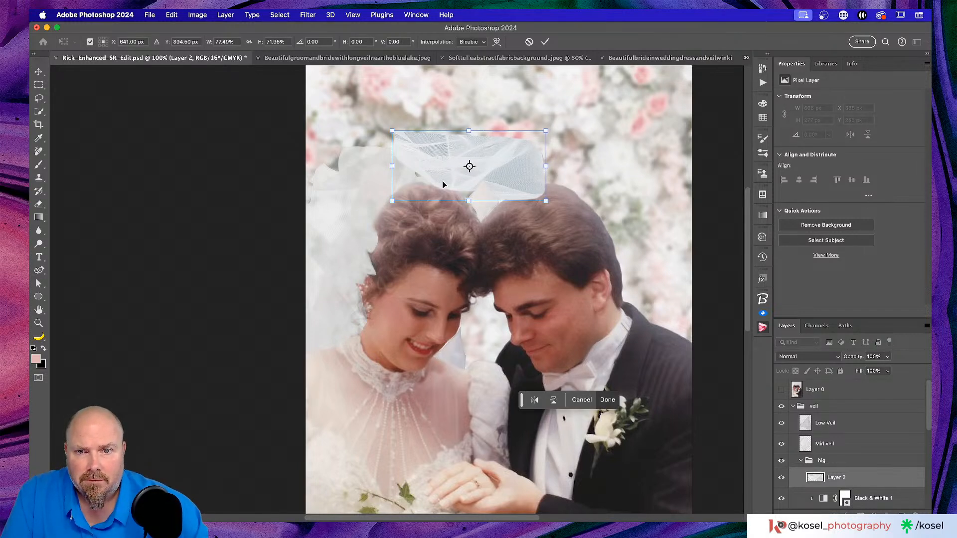
left_click_drag(430, 185, 433, 282)
left_click_drag(447, 216, 456, 237)
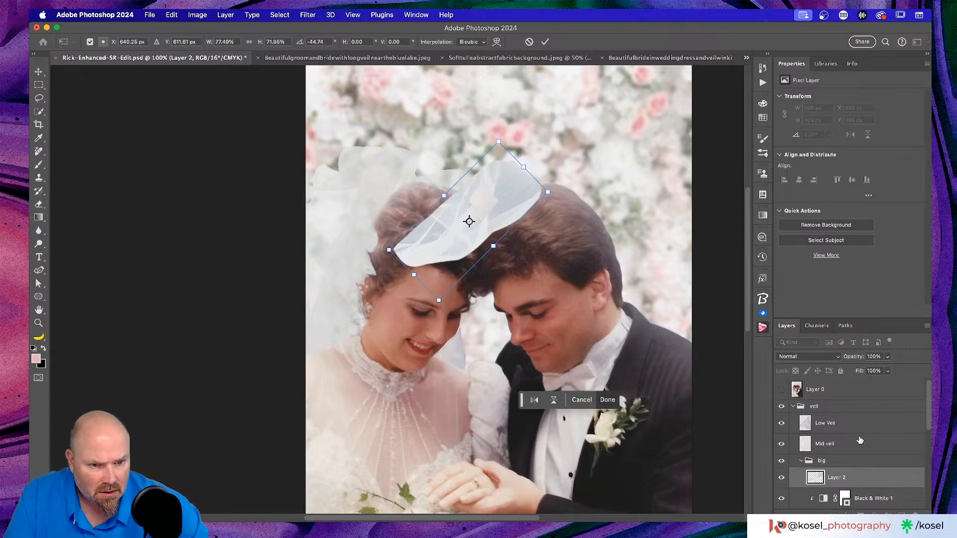
Move the veil fold layer out of the big group to above Mid veil and clip it to the Mid veil layer.
left_click_drag(863, 469, 864, 434)
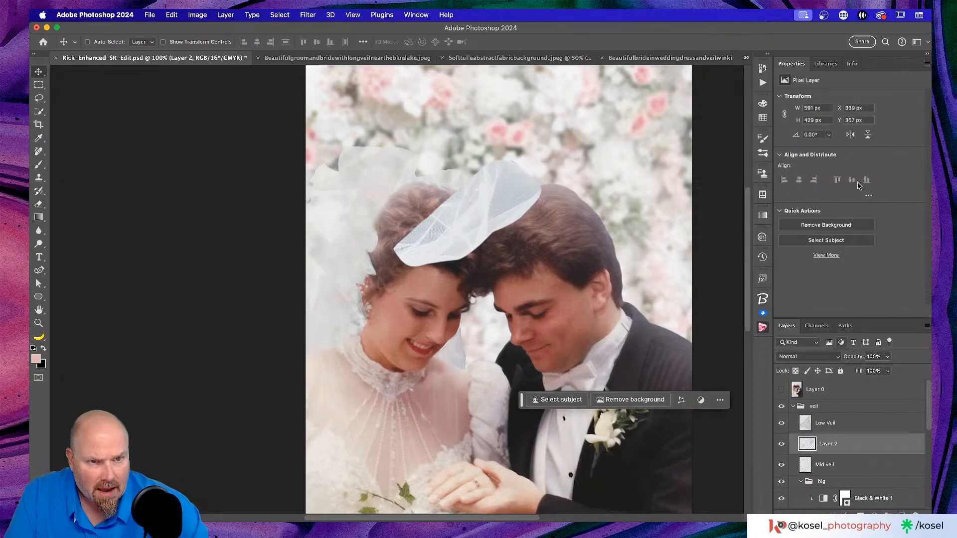
left_click(825, 63)
left_click(827, 64)
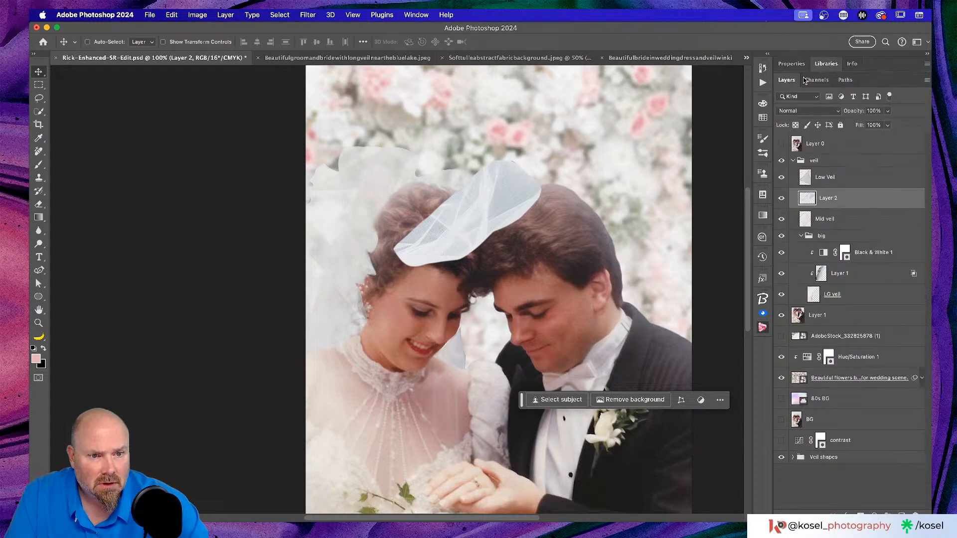
left_click(853, 209, "alt")
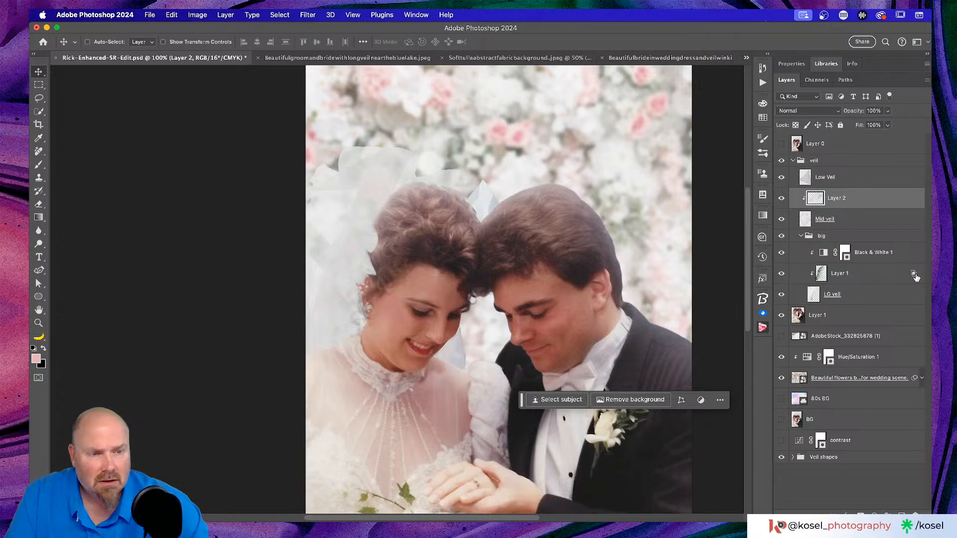
Try duplicating the clipped Layer 1 inside the big group, and undo the duplication.
mouse_move(913, 274)
left_mouse_down()
mouse_move(906, 201)
mouse_move(904, 274)
left_mouse_up()
key("super+z")
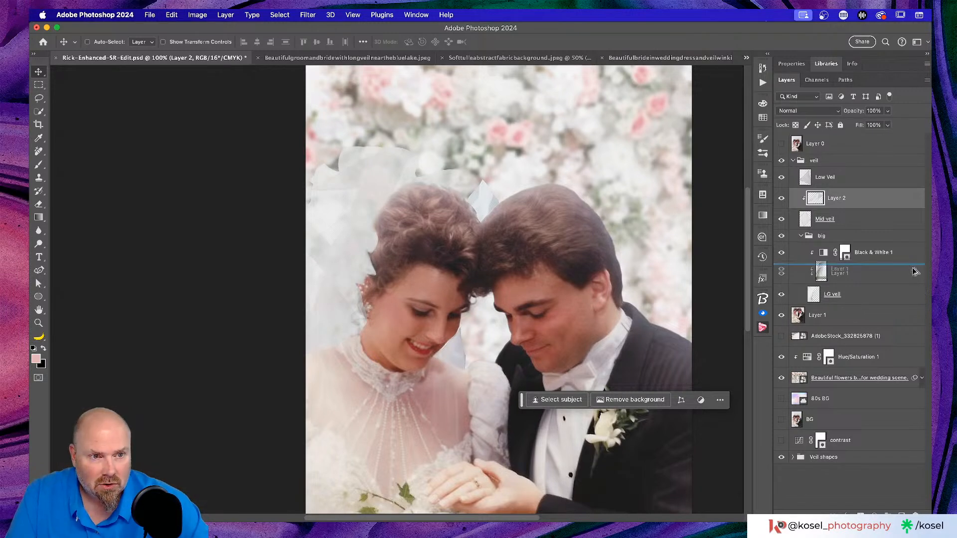
key("super+shift+z")
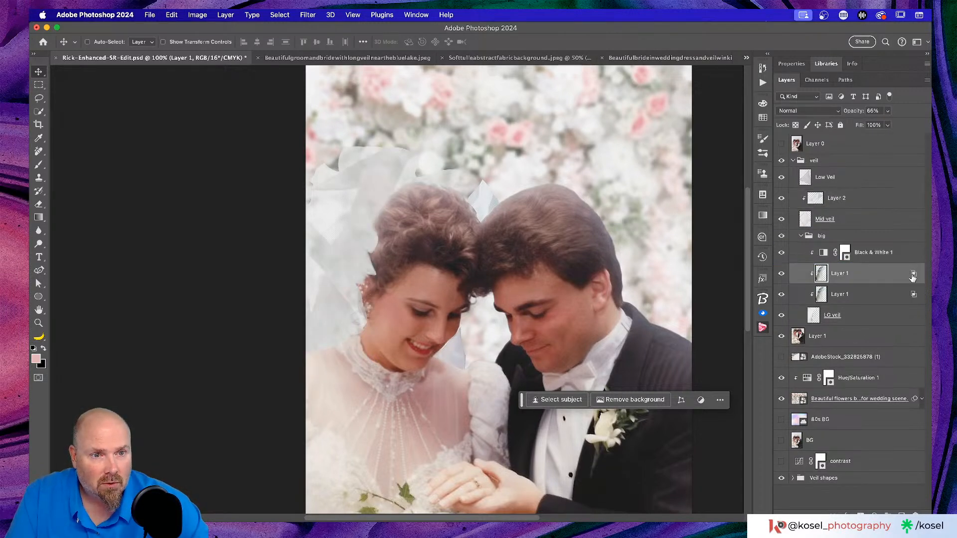
key("super+z")
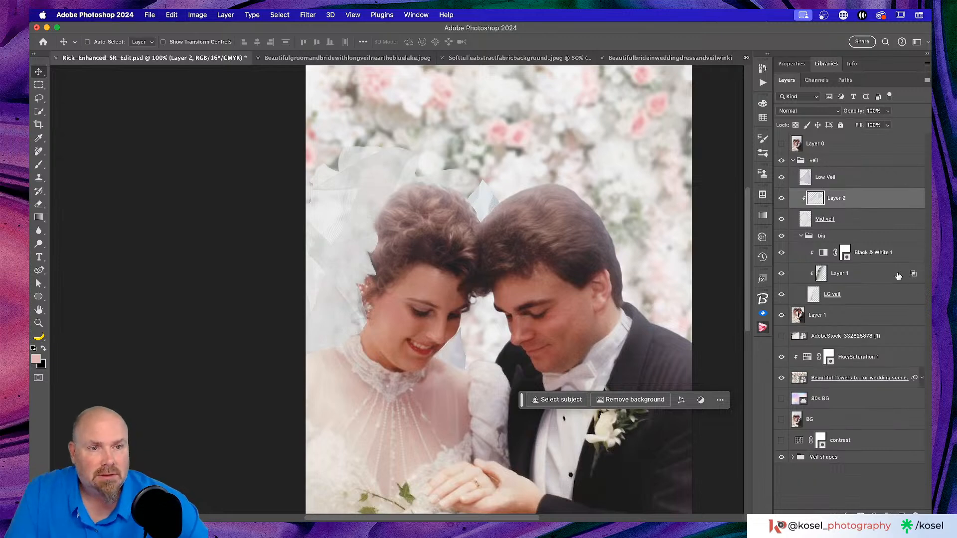
Check the opacity and Blend If settings of the clipped Layer 1 in the big group without changing them.
left_click(905, 275)
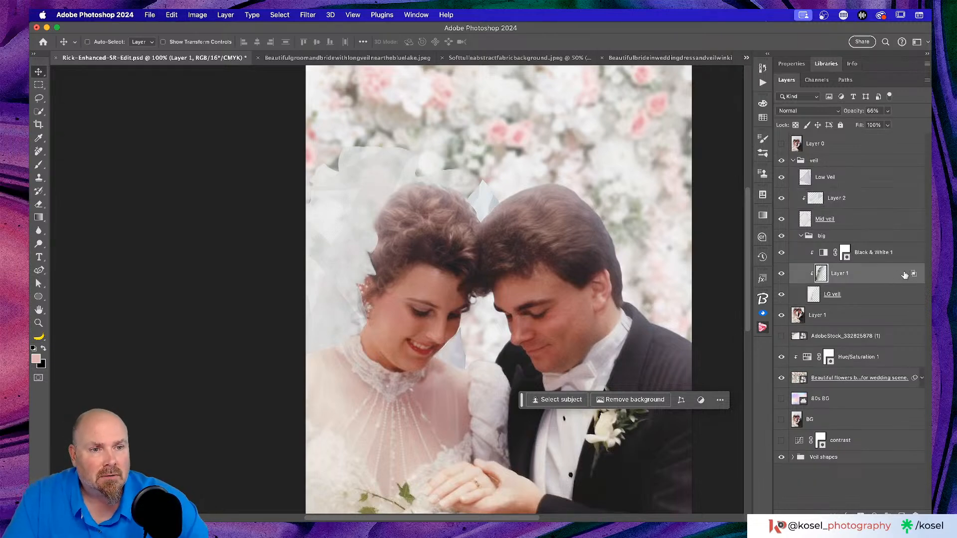
double_click(905, 275)
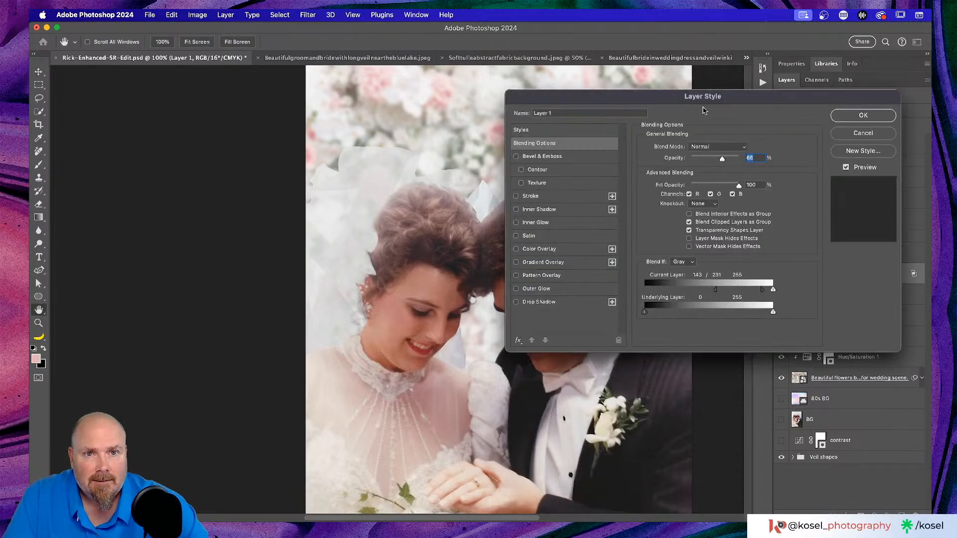
left_click_drag(704, 99, 602, 116)
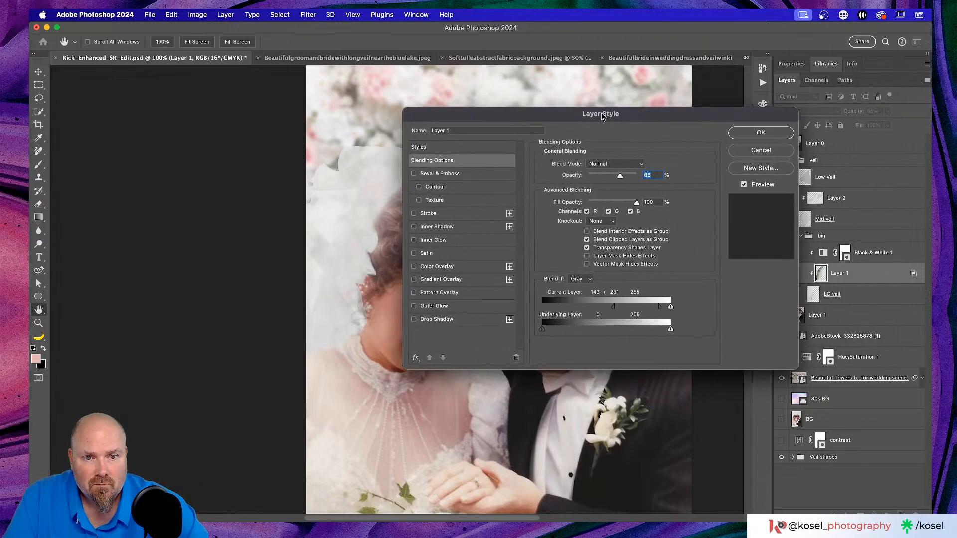
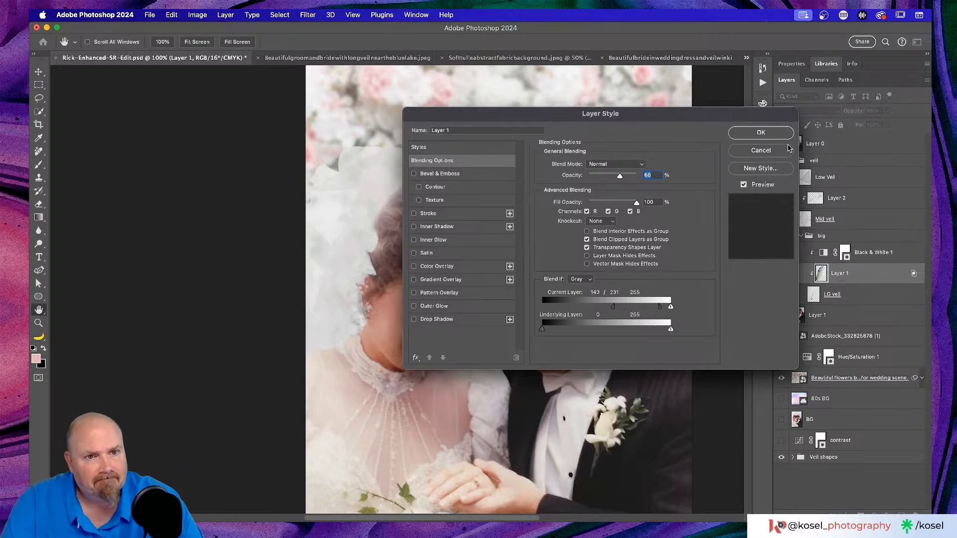
left_click(762, 150)
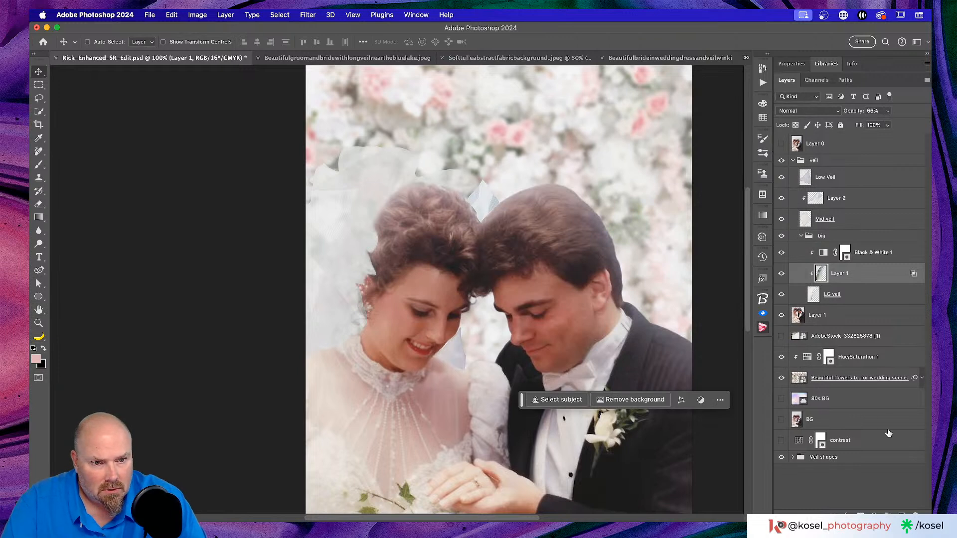
left_click(866, 293)
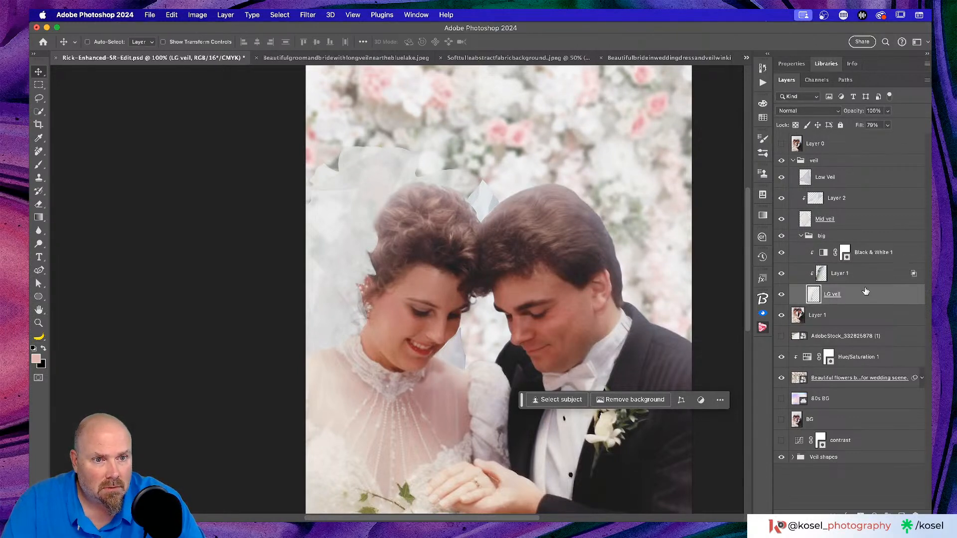
left_click(865, 274)
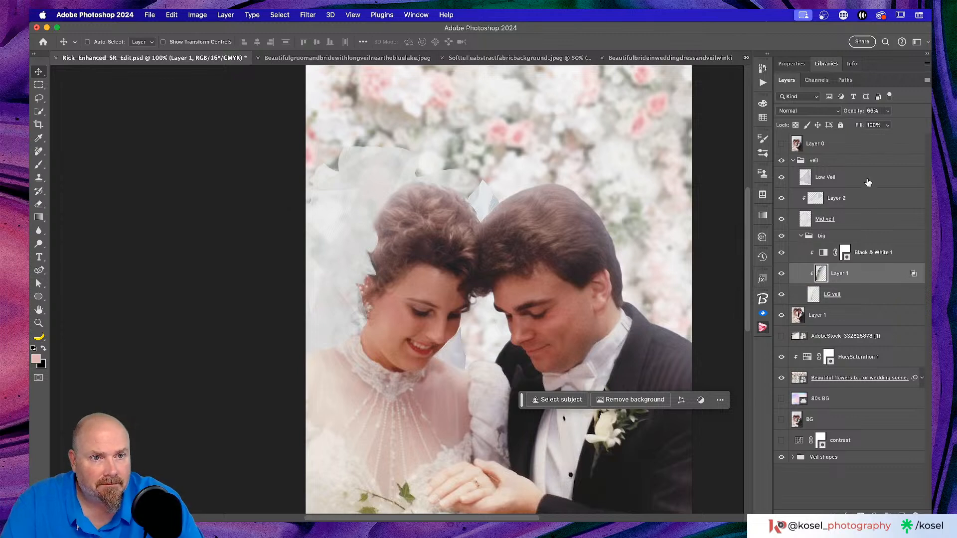
Rename the veil fold layer clipped to Mid veil as Mid.
double_click(844, 199)
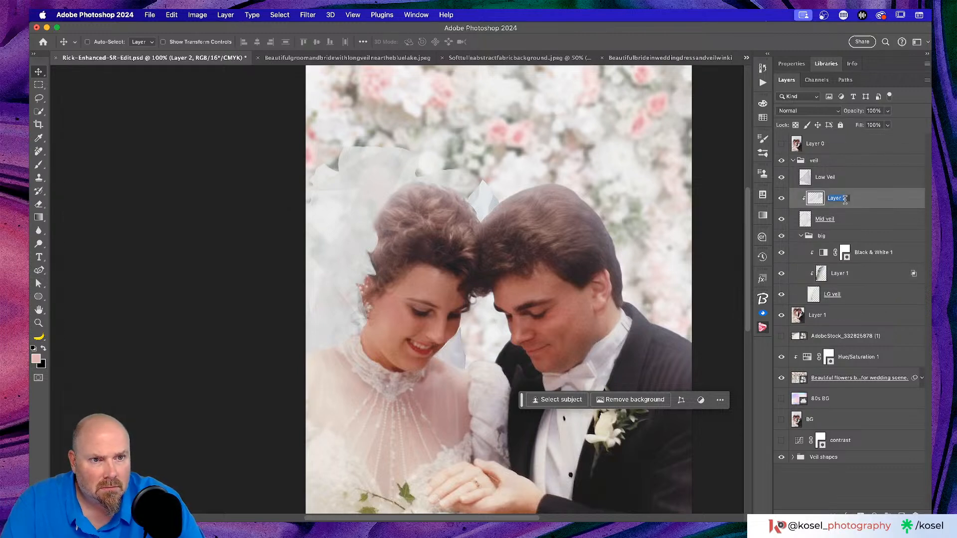
type("Mid")
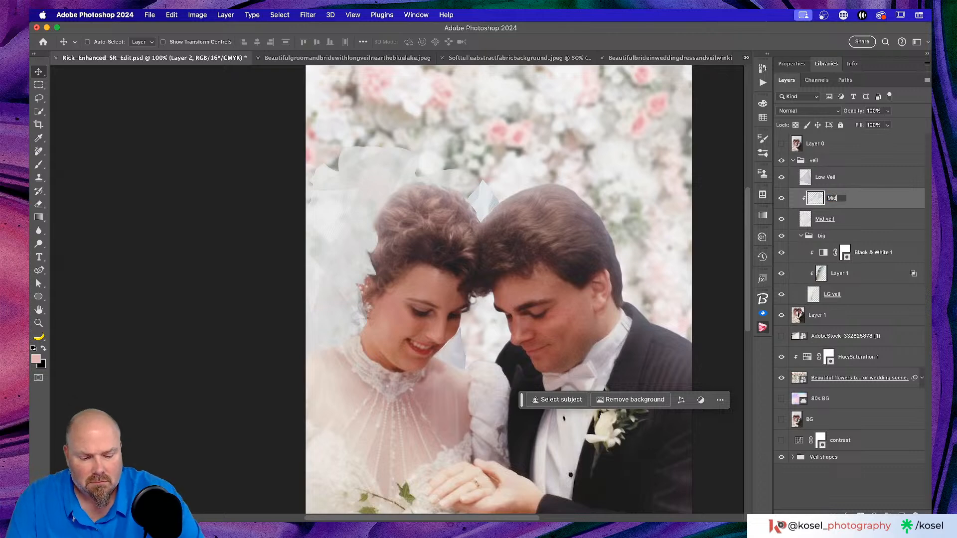
key("Return")
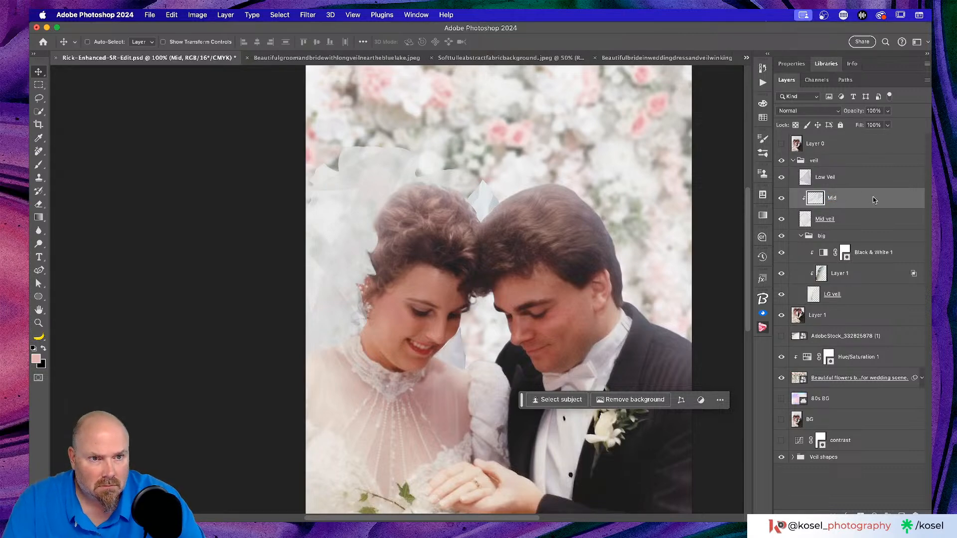
In the Mid layer's blending options, split the Current Layer's dark Blend If slider to about 151 / 211 and apply it.
double_click(872, 200)
left_click_drag(629, 111, 787, 79)
scroll(321, 321, "right", 10)
scroll(336, 319, "left", 10)
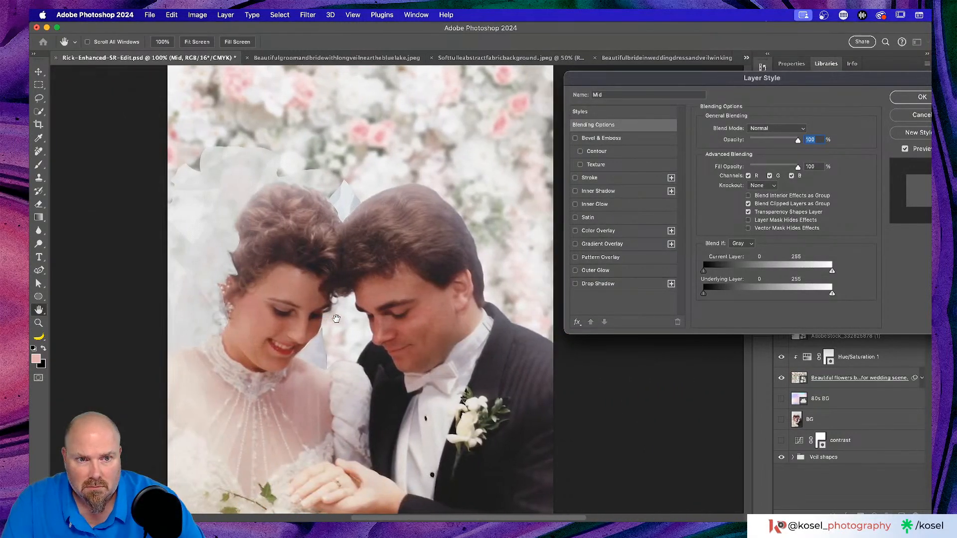
left_click_drag(703, 272, 810, 273)
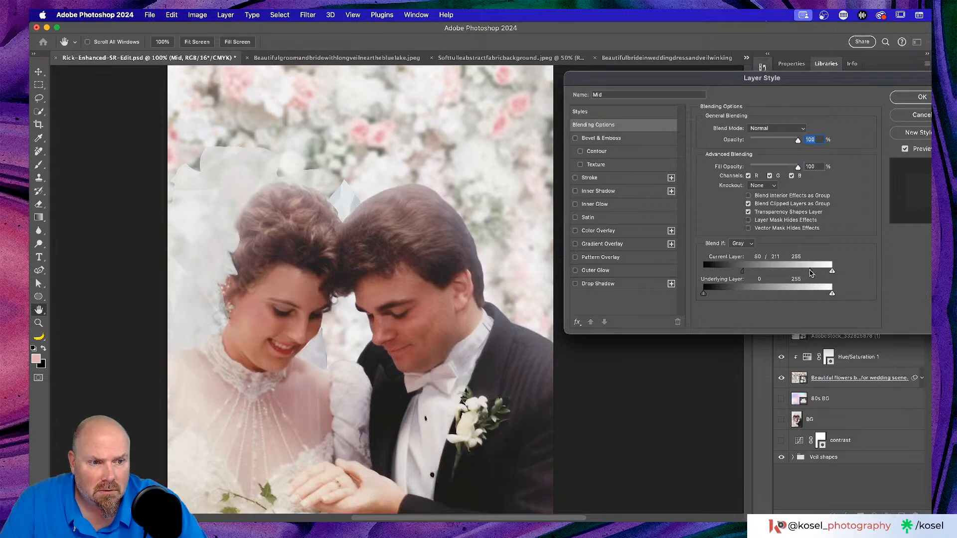
left_click_drag(746, 271, 784, 276)
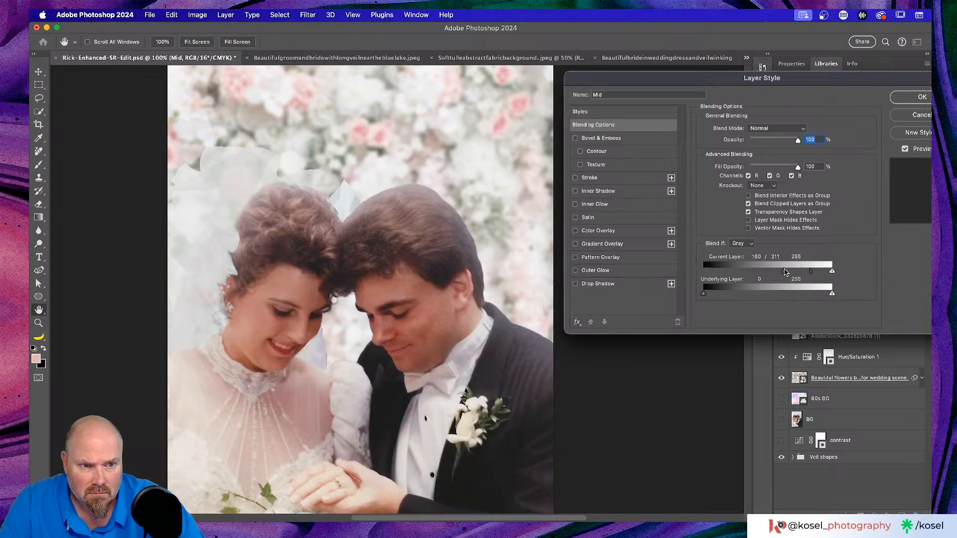
left_click_drag(783, 272, 780, 272)
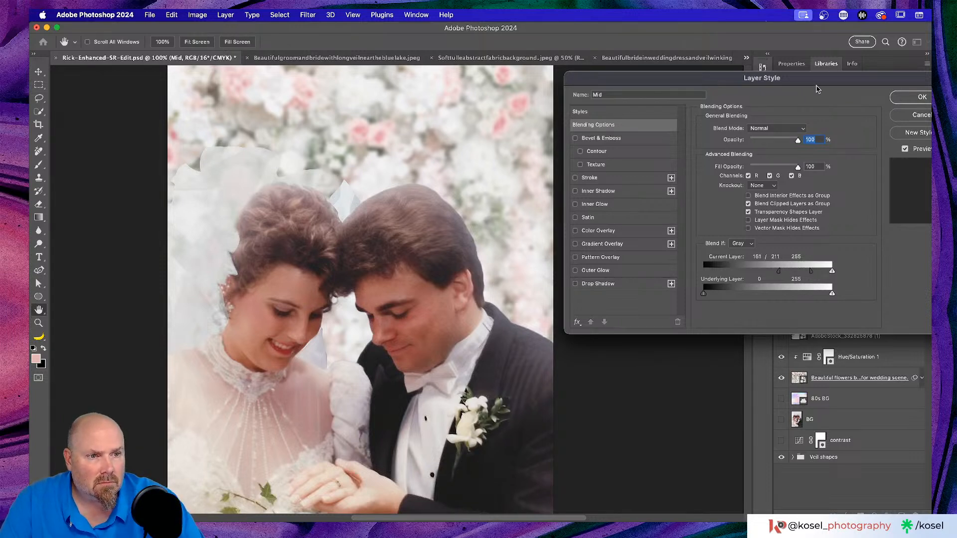
left_click_drag(836, 84, 792, 82)
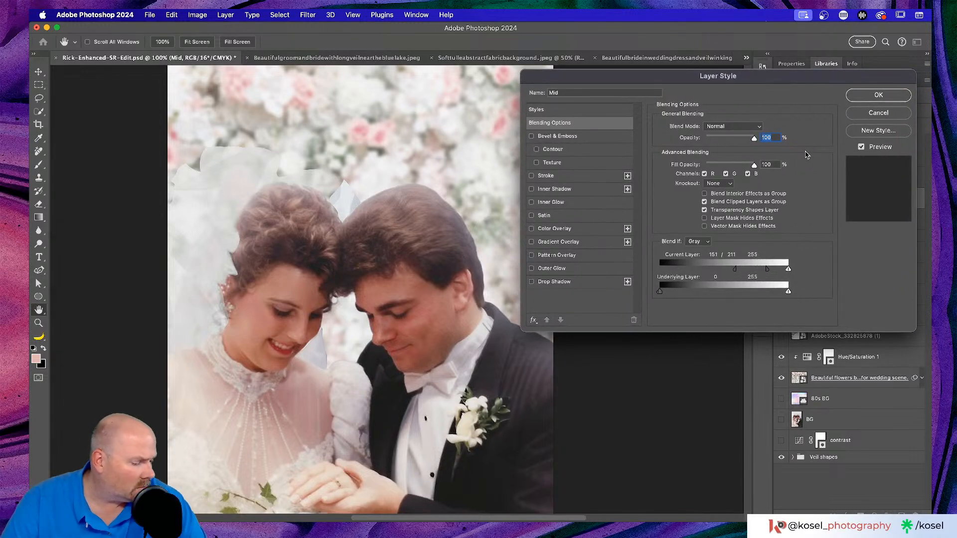
left_click_drag(736, 271, 732, 272)
left_click(872, 97)
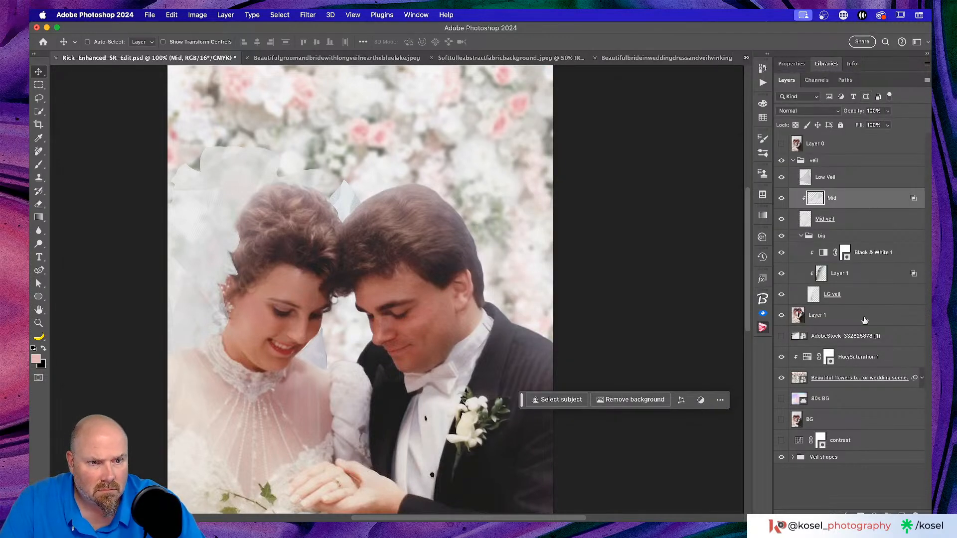
Lower the Low Veil layer's opacity to about 74%.
left_click(867, 273)
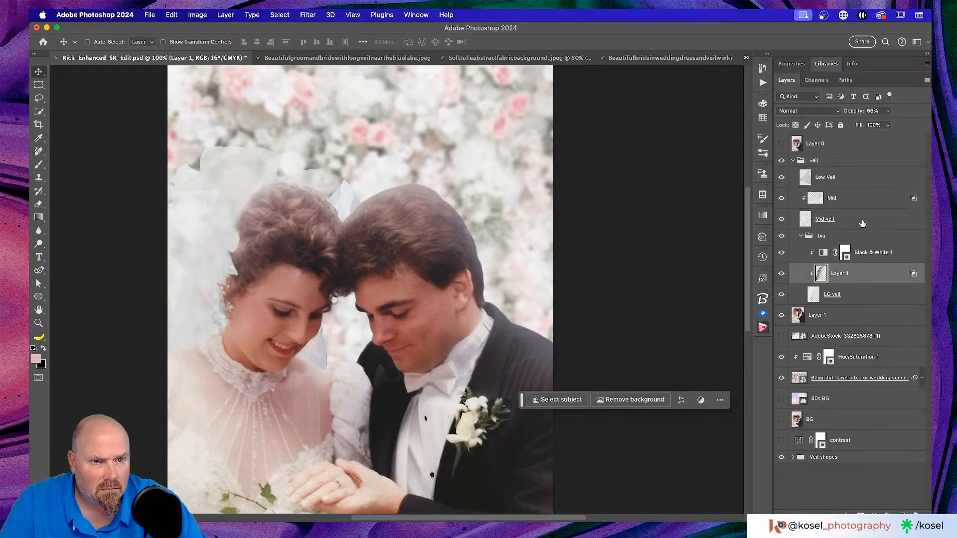
left_click(832, 178)
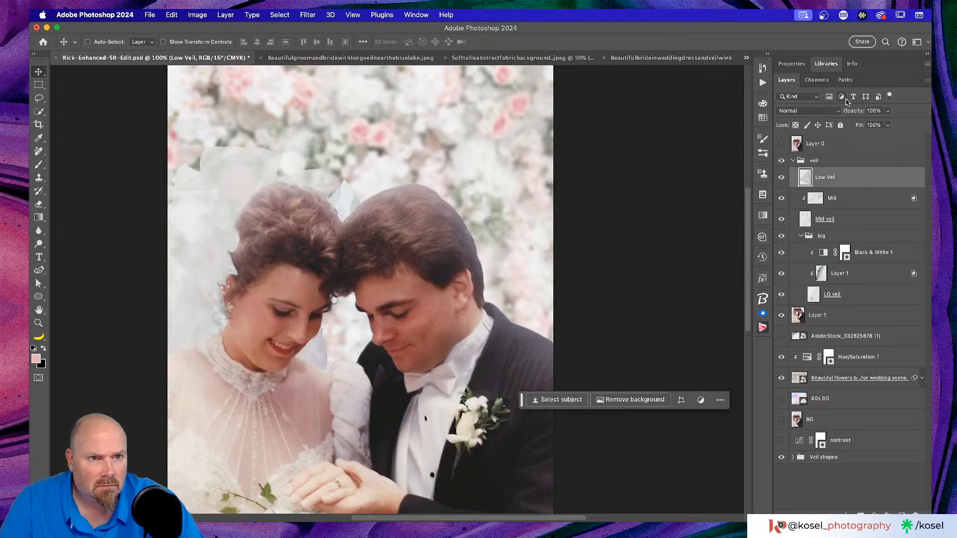
left_click_drag(855, 111, 856, 113)
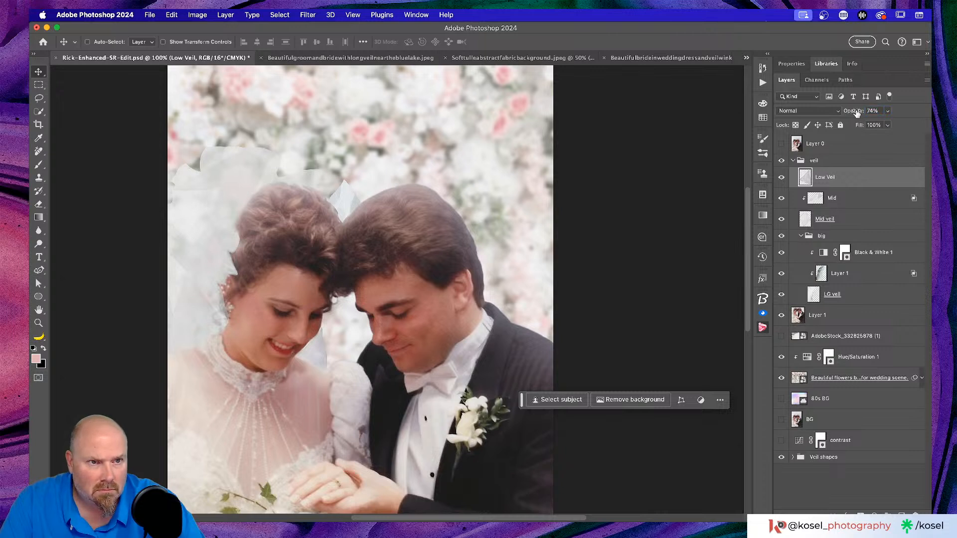
Set the Mid layer's opacity to 99% and its fill to about 58%, and select the Mid veil layer.
left_click(869, 201)
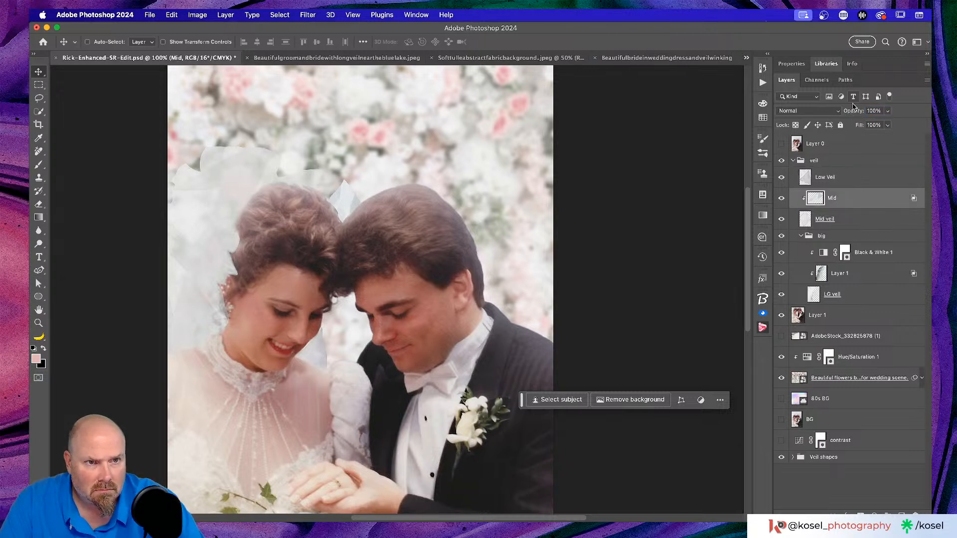
left_click_drag(856, 112, 857, 127)
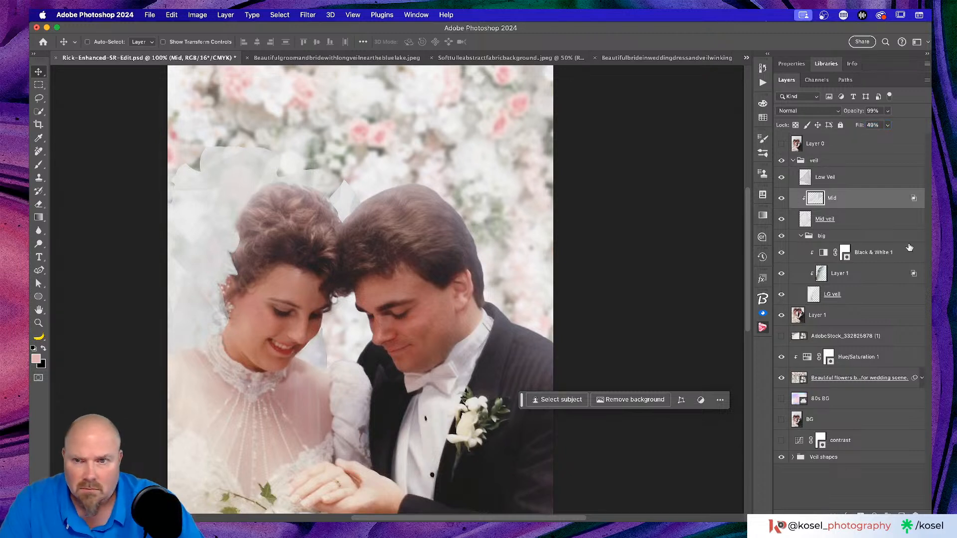
left_click_drag(854, 112, 873, 112)
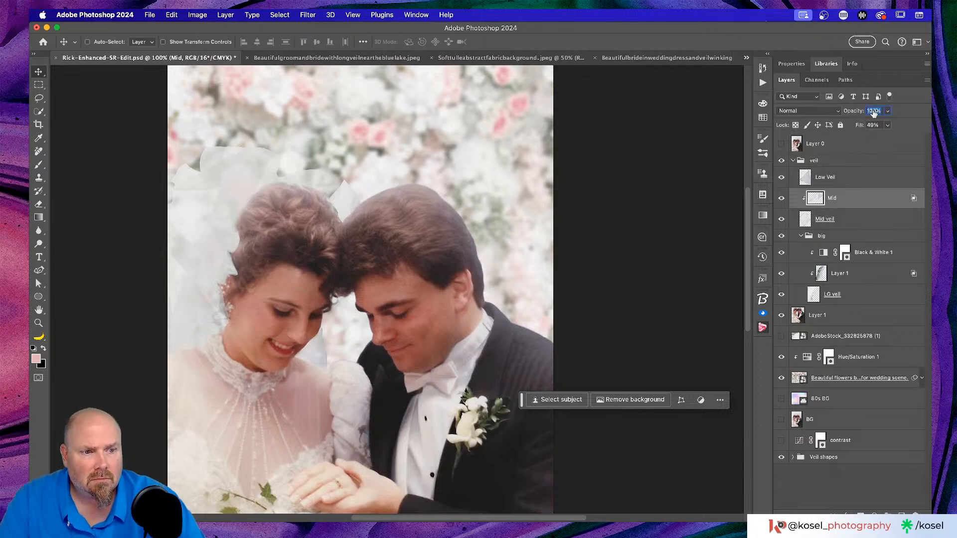
type("96")
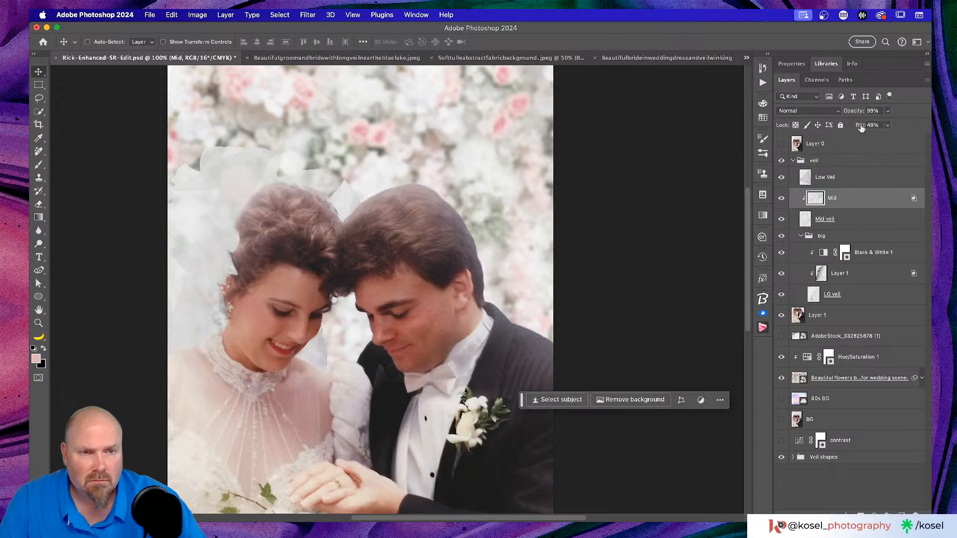
mouse_move(859, 125)
left_mouse_down()
mouse_move(817, 129)
mouse_move(847, 128)
left_mouse_up()
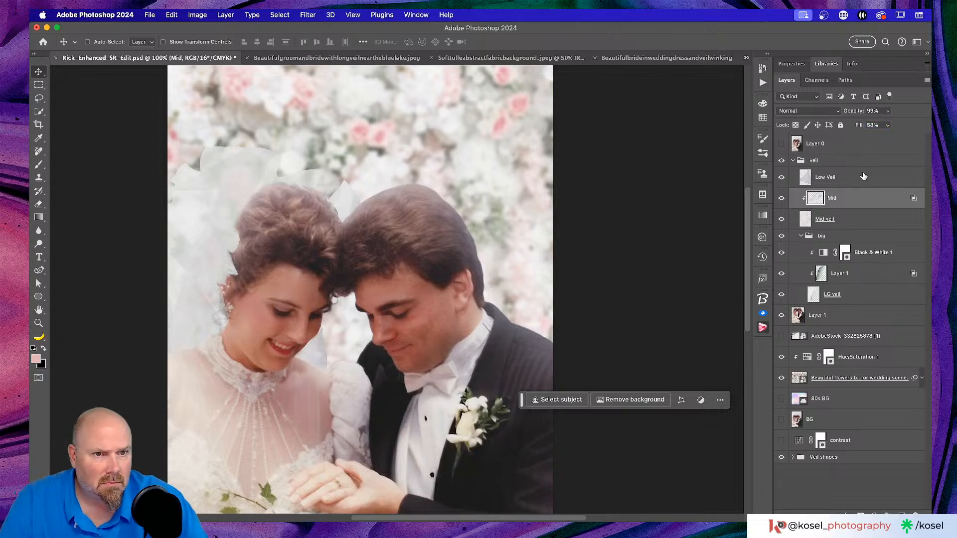
left_click(863, 222)
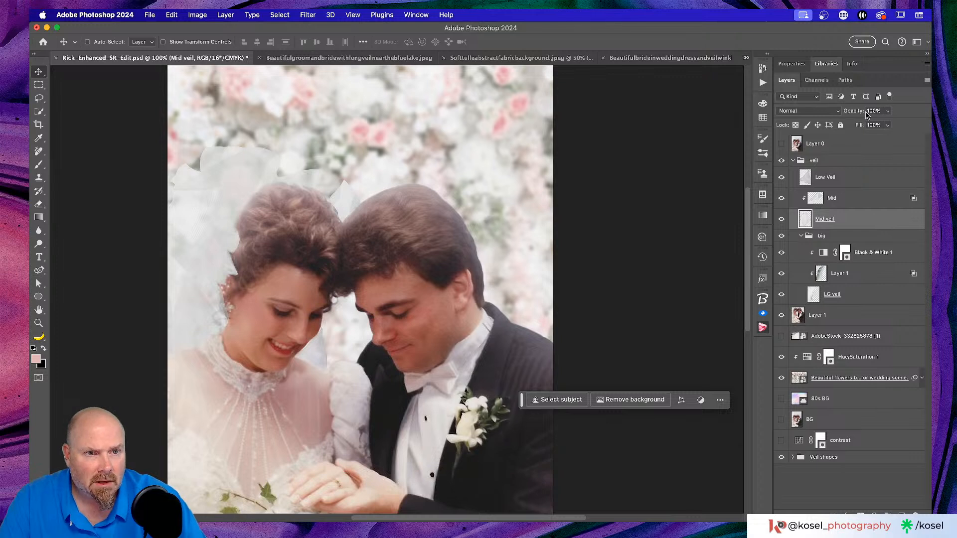
Lower the Mid veil layer's fill to about 86%.
mouse_move(859, 127)
left_mouse_down()
mouse_move(845, 127)
mouse_move(859, 127)
left_mouse_up()
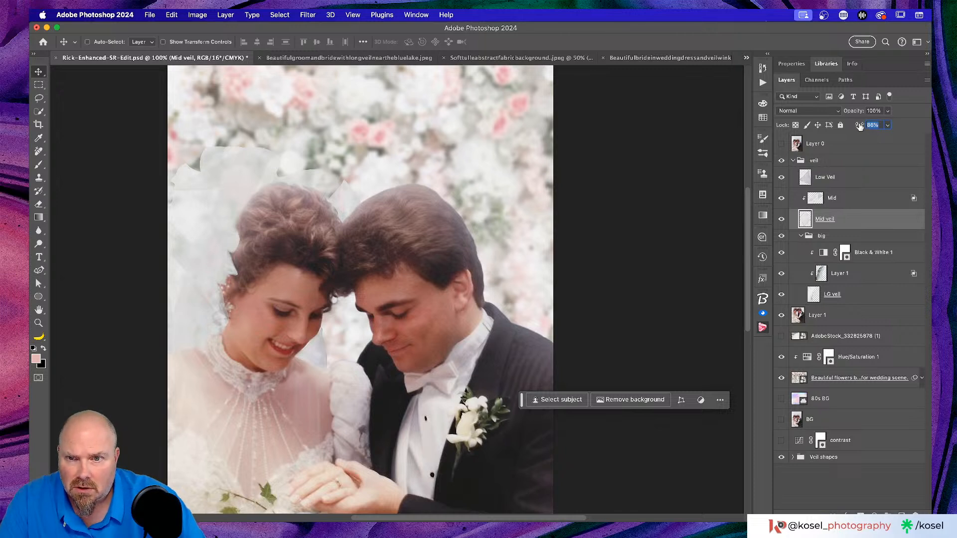
key("Return")
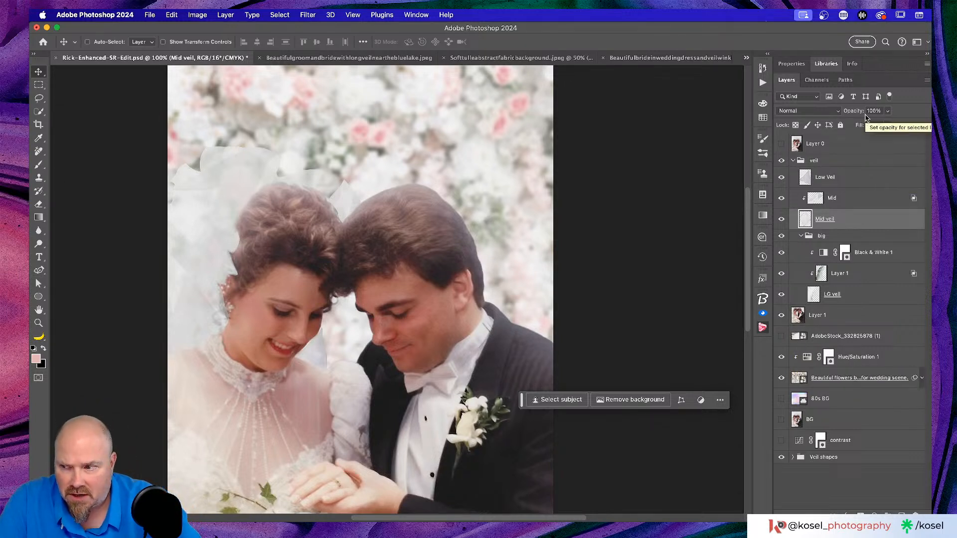
Duplicate the Mid fold layer above Low Veil and move the copy down over the bride's chin and dress.
left_click(854, 199)
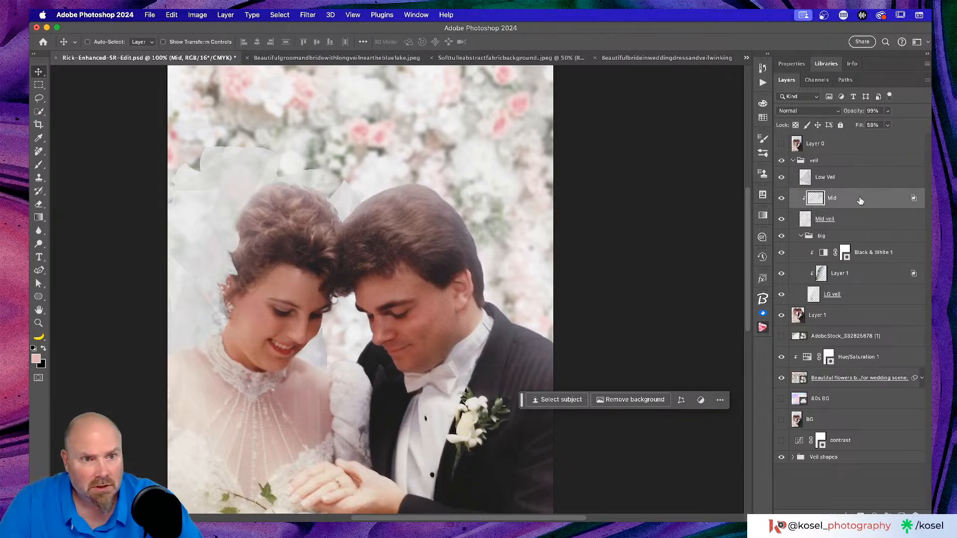
left_click_drag(861, 198, 858, 172)
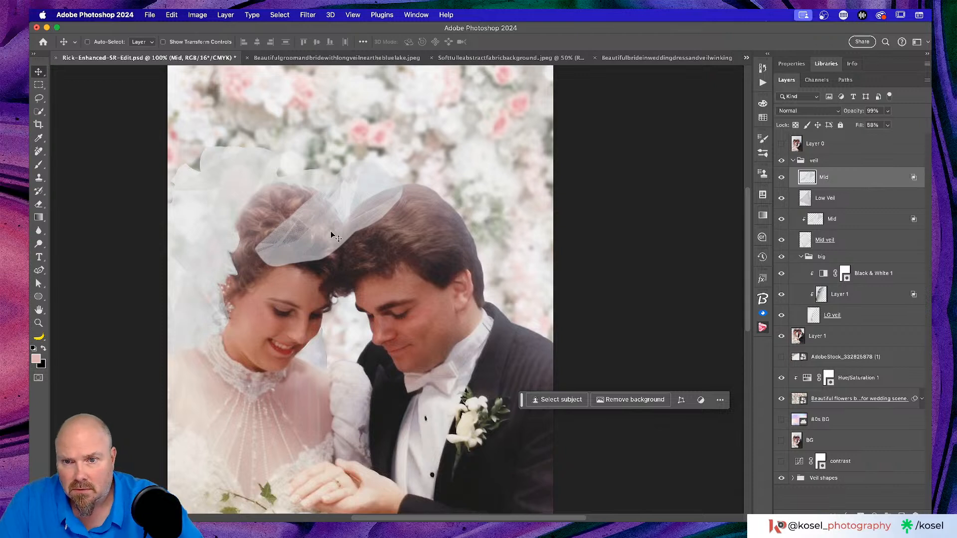
left_click_drag(331, 231, 327, 390)
left_click_drag(294, 356, 274, 367)
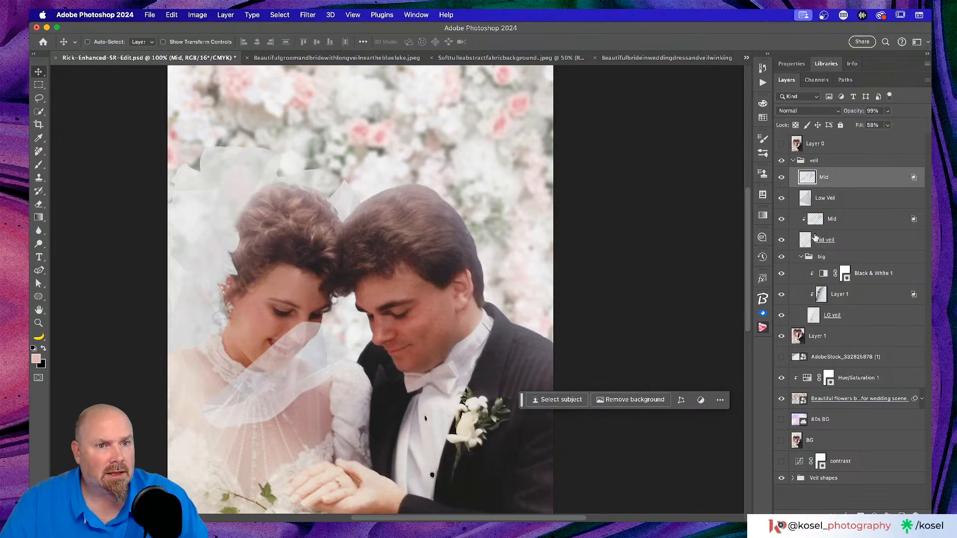
Rename the duplicated fold layer as low.
double_click(823, 178)
type("low")
key("Return")
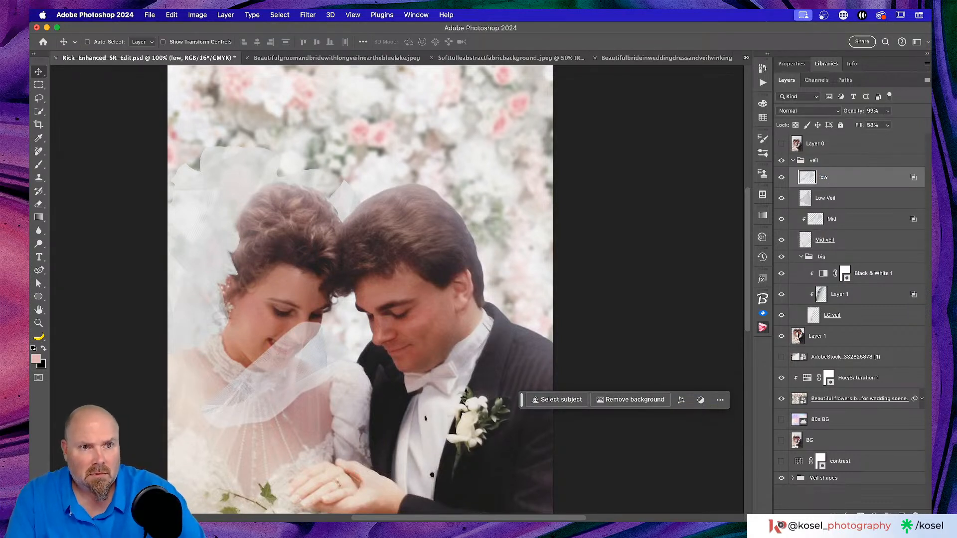
Clip the low layer to Low Veil and lower the Low Veil layer's opacity to about 56%.
left_click(834, 186, "alt")
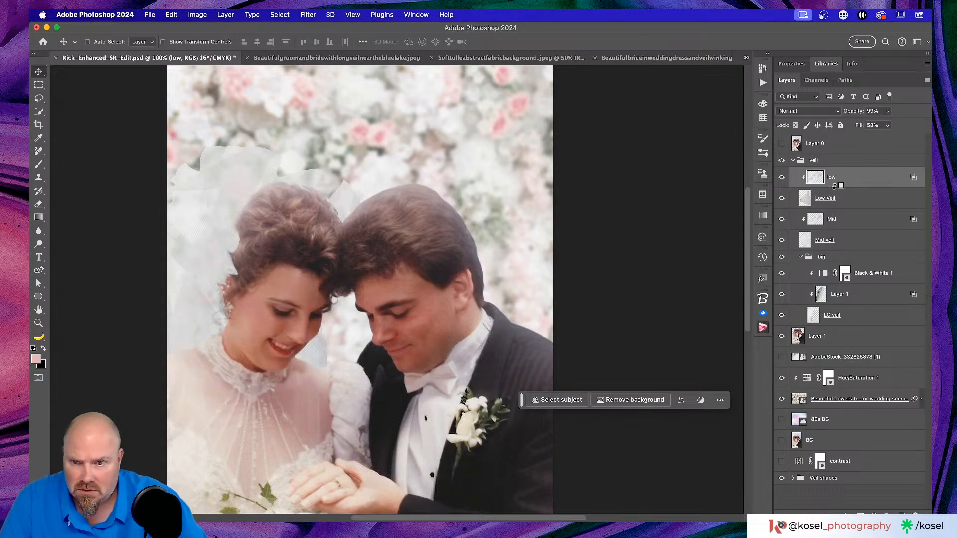
left_click(856, 204)
left_click_drag(853, 112, 857, 111)
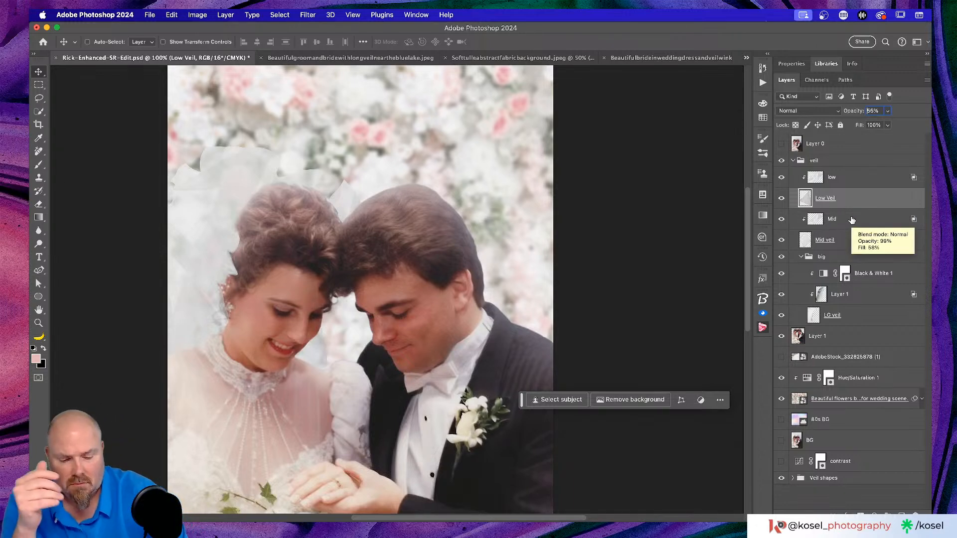
key("super+equal")
key("super+equal")
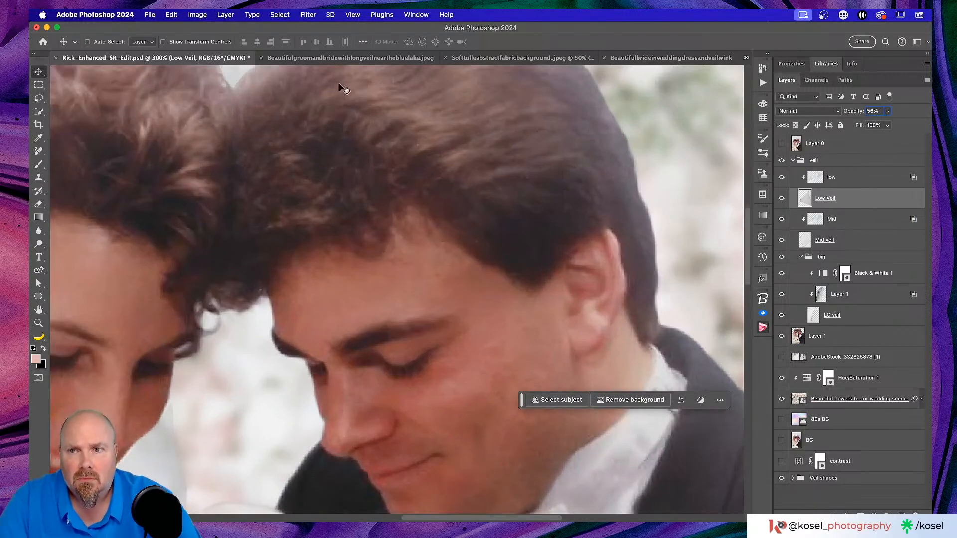
scroll(338, 83, "up", 5)
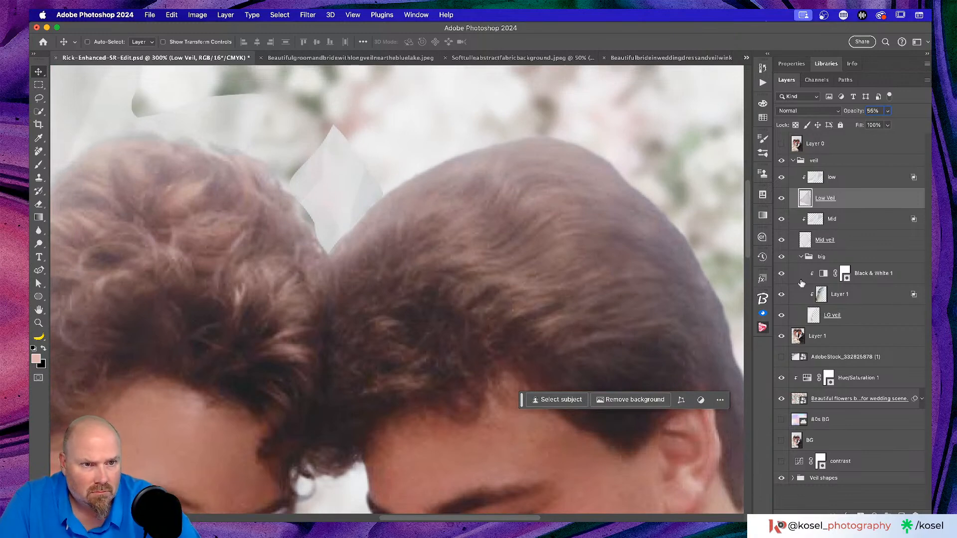
left_click(874, 222)
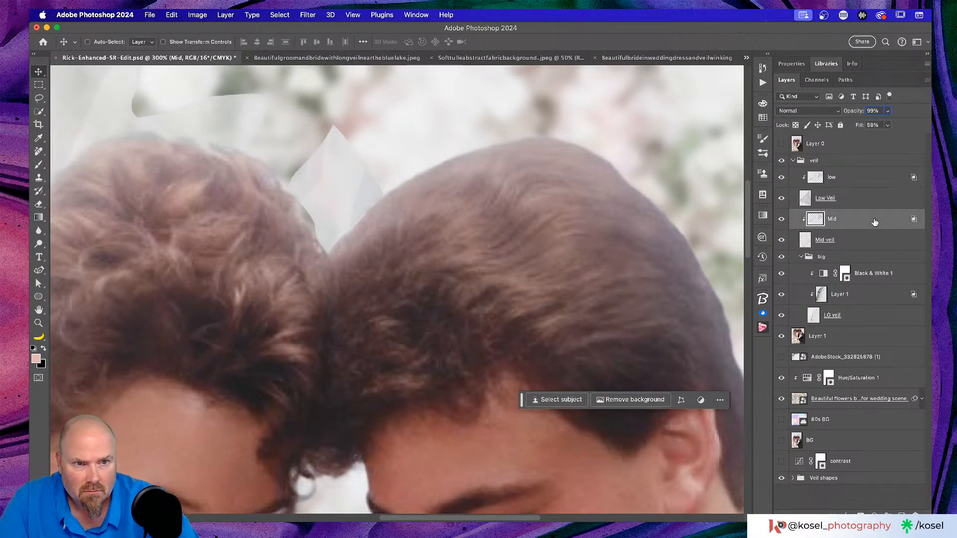
key("ctrl+t")
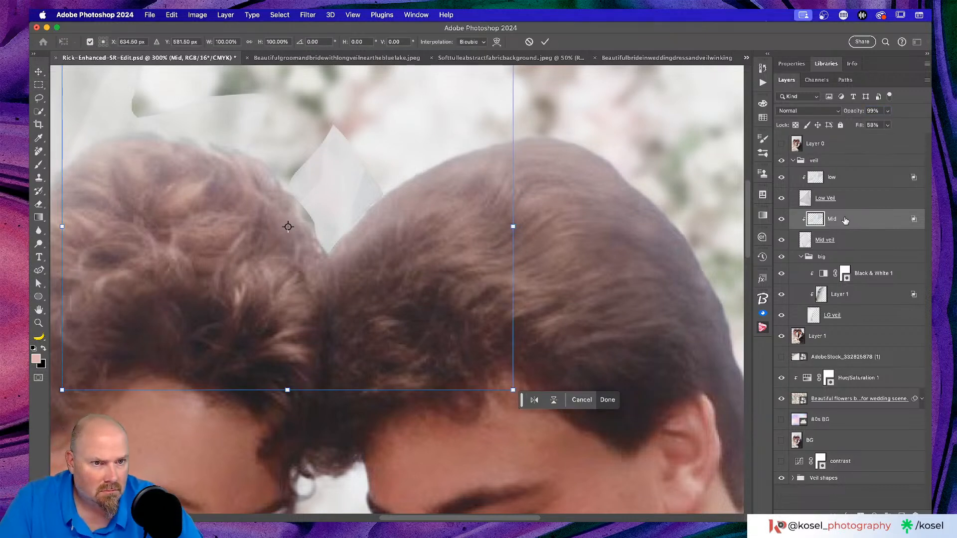
left_click(529, 42)
Enlarge the Mid veil shape between the two heads to about 107% width and height, extending it down behind the bride's hair.
left_click(854, 240)
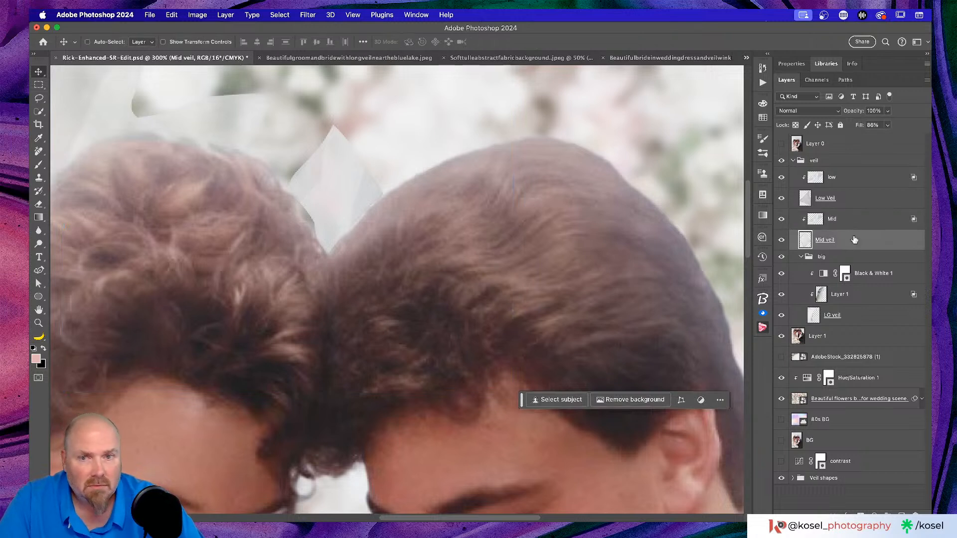
key("super+t")
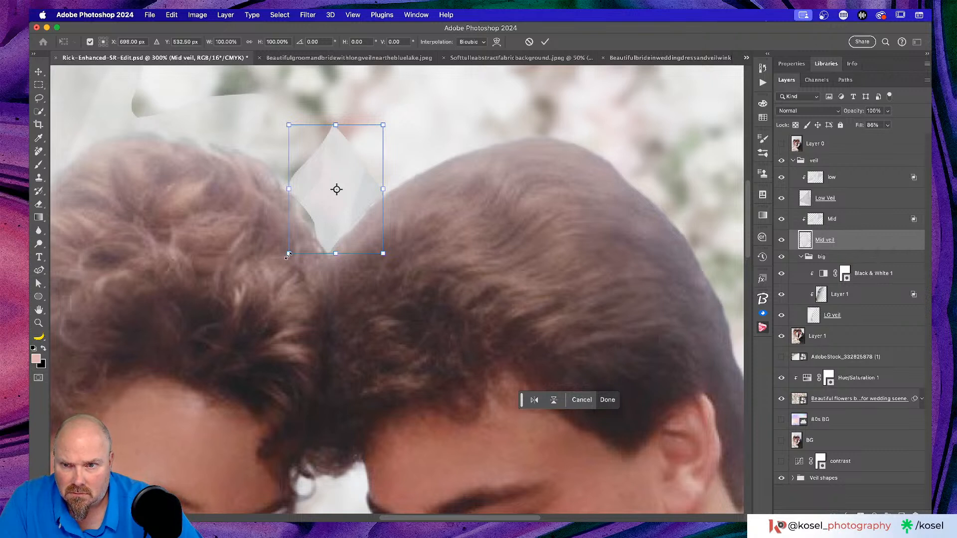
left_click_drag(288, 255, 279, 263)
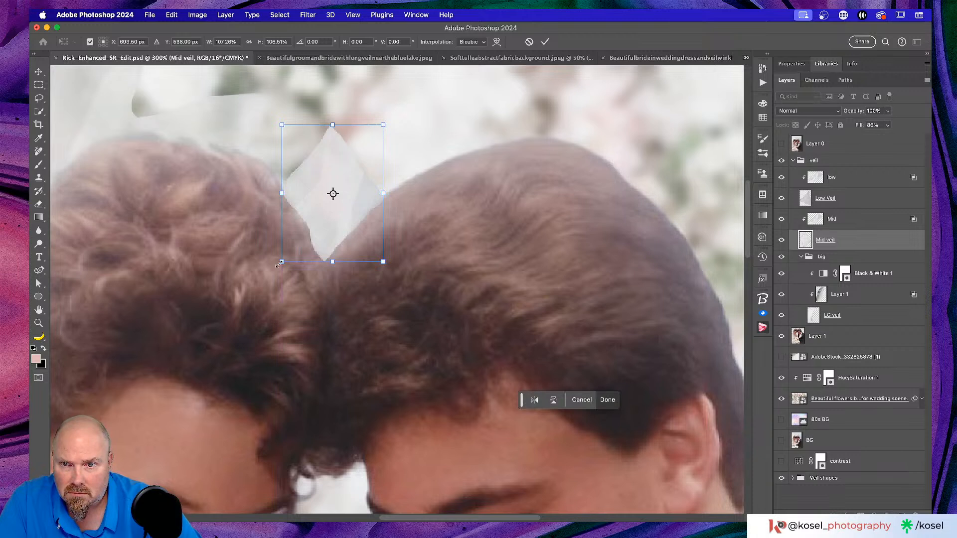
left_click(544, 41)
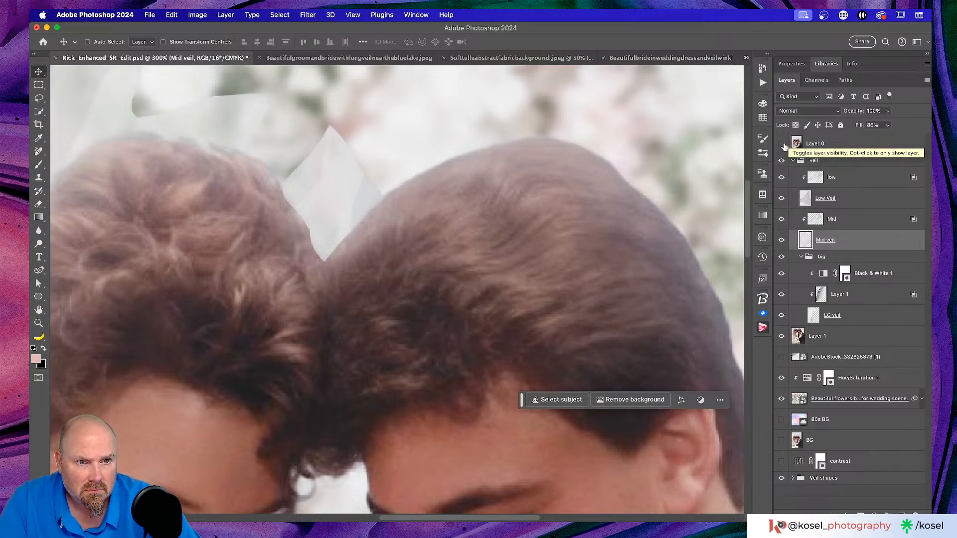
Move the couple's cutout, Layer 1, above the veil group in the layer stack.
double_click(847, 337)
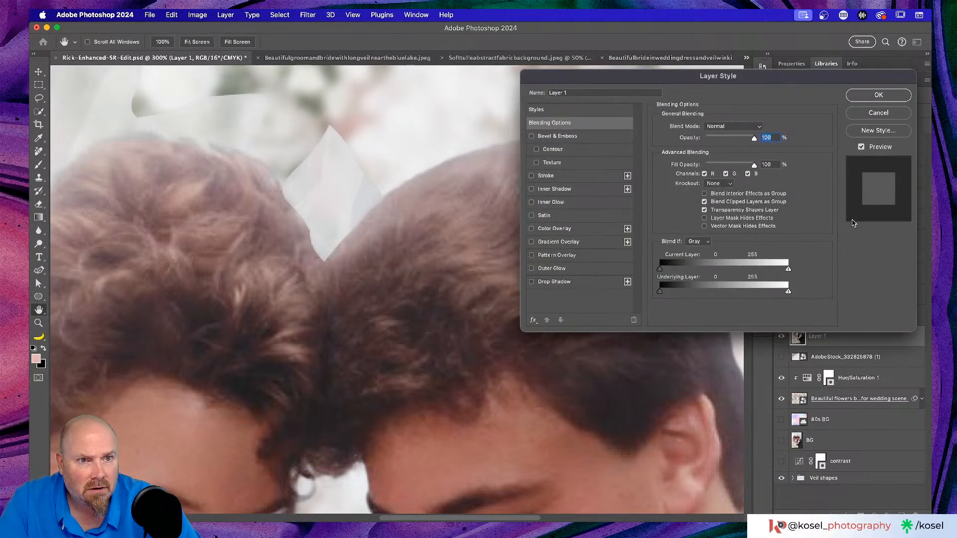
left_click(869, 114)
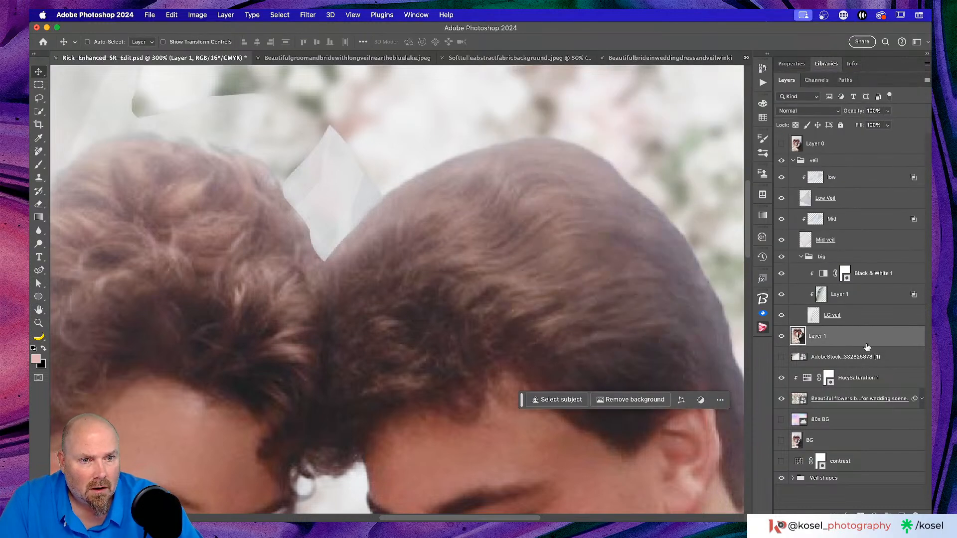
left_click_drag(866, 337, 849, 155)
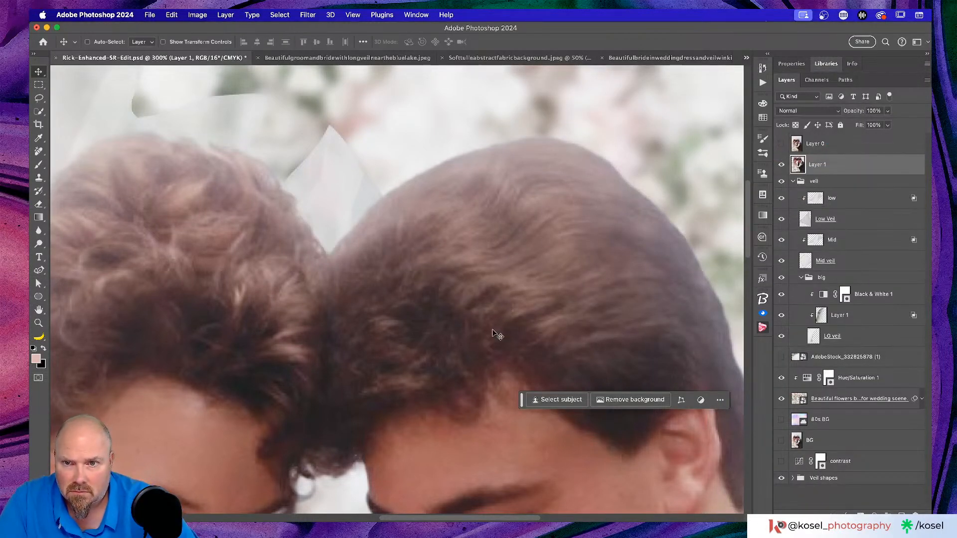
Enlarge the Low Veil shape beside the bride's chin to about 122% width and 105% height so it tucks behind her face.
scroll(494, 334, "down", 15)
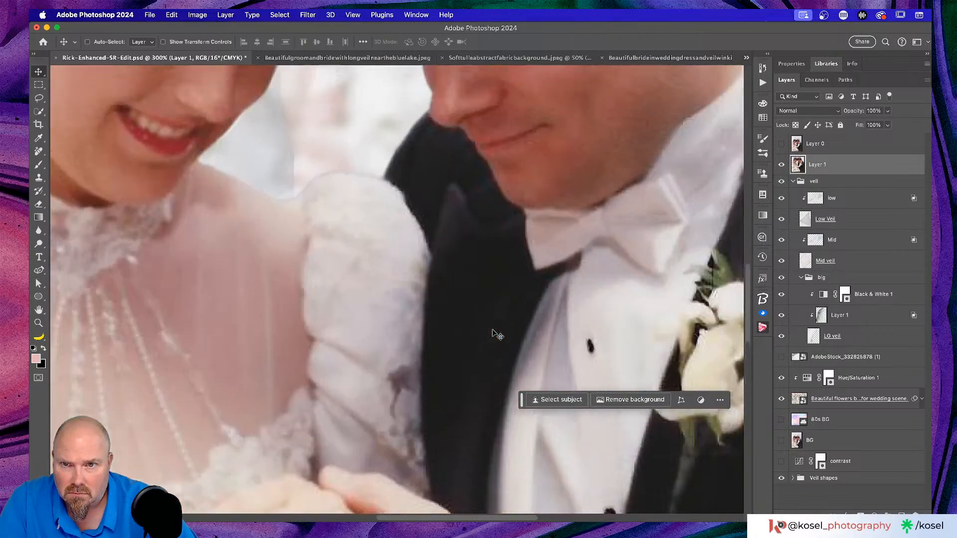
scroll(494, 334, "up", 8)
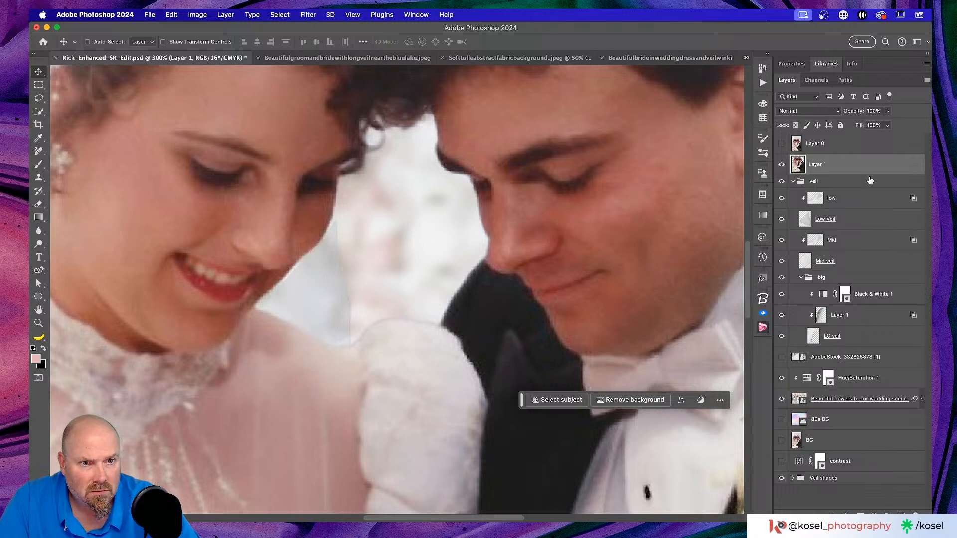
left_click(865, 225)
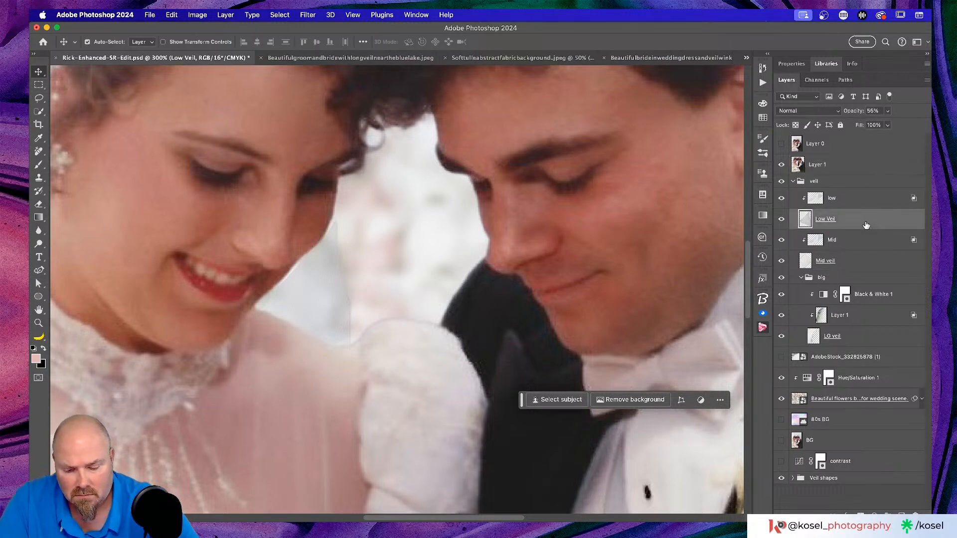
key("super+t")
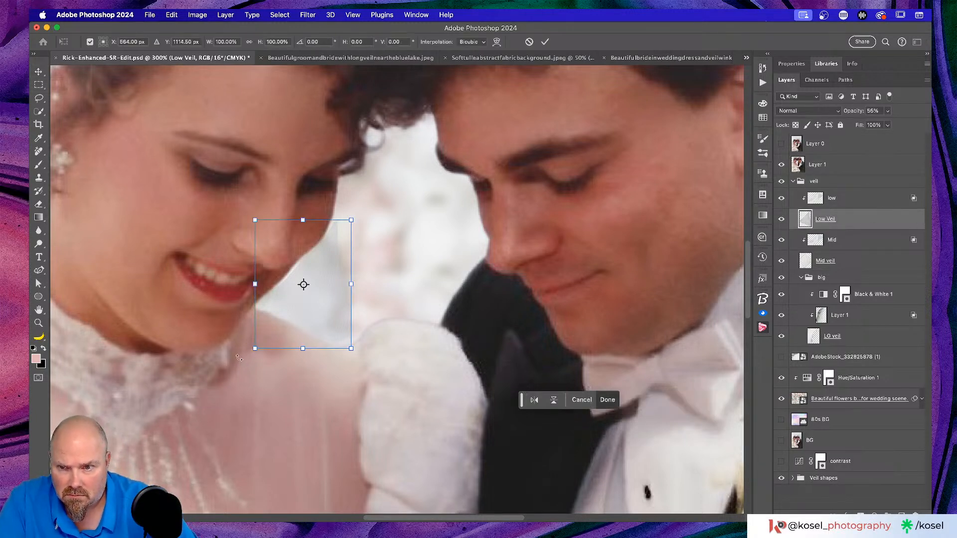
left_click_drag(245, 352, 234, 355)
left_click_drag(298, 318, 297, 315)
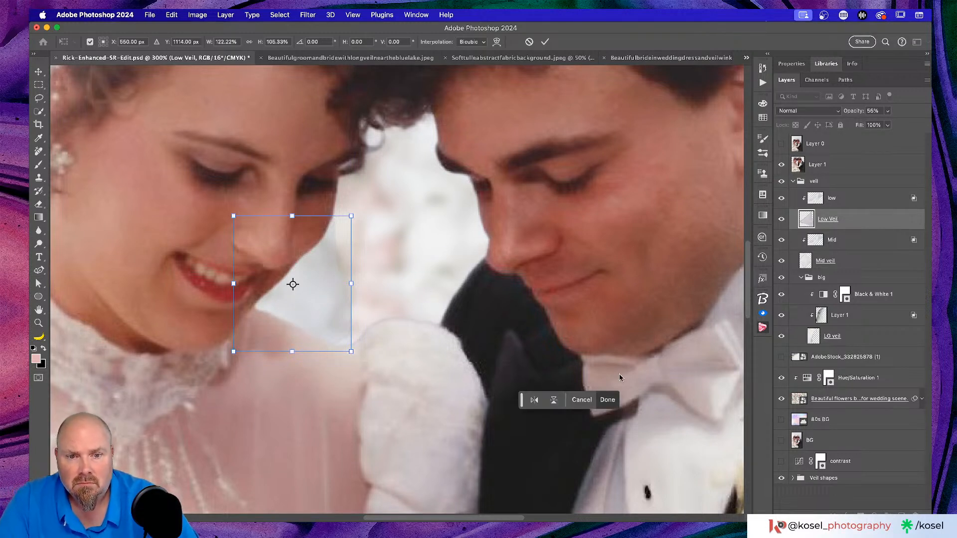
left_click(544, 41)
Stretch the LG veil shape slightly wider and taller so its edges extend behind the bride's head and shoulders.
scroll(423, 351, "left", 10)
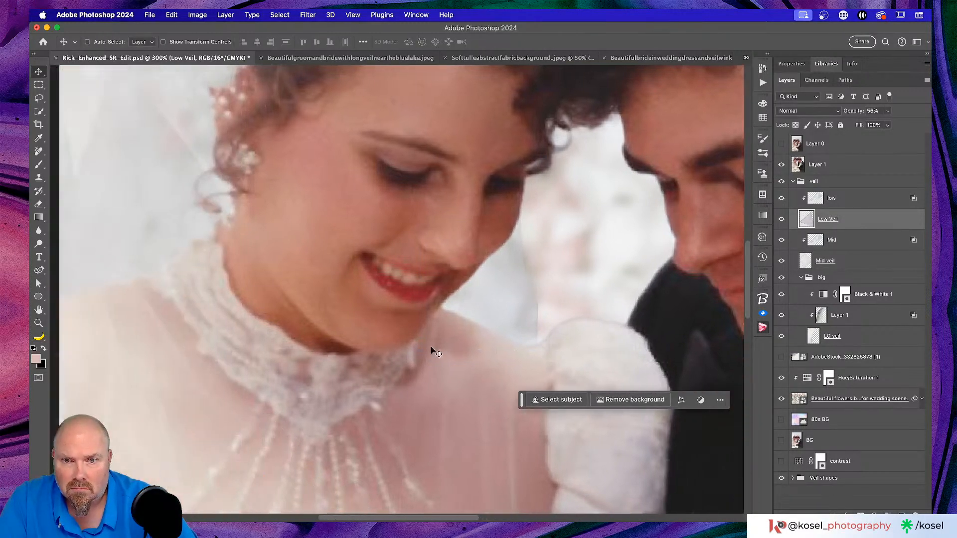
scroll(433, 352, "up", 10)
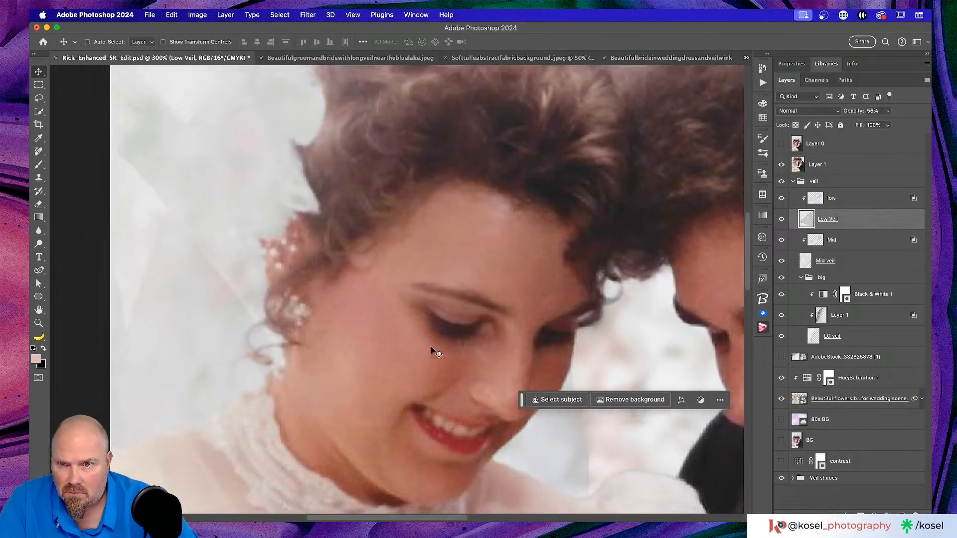
key("super+minus")
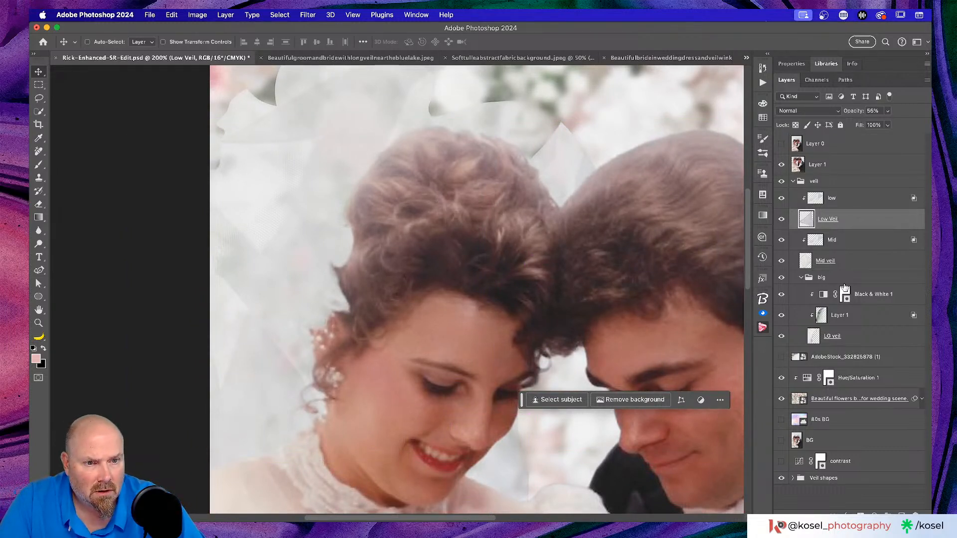
left_click(850, 339)
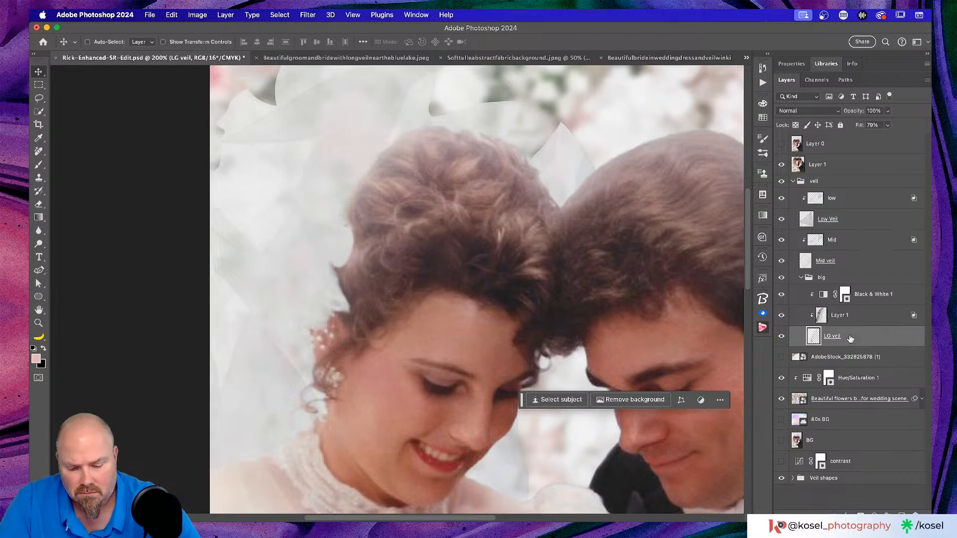
key("super+t")
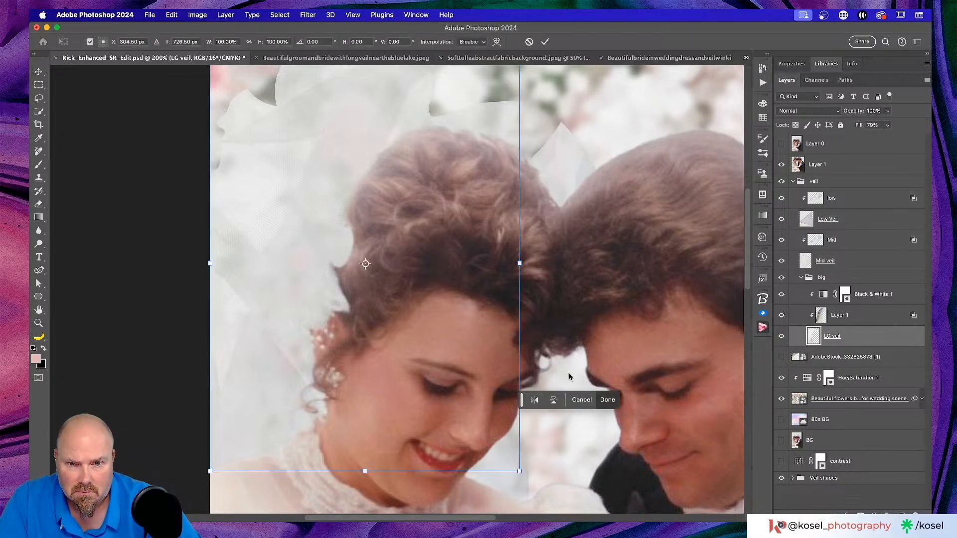
left_click_drag(519, 262, 524, 263)
left_click_drag(525, 471, 529, 484)
left_click(545, 41)
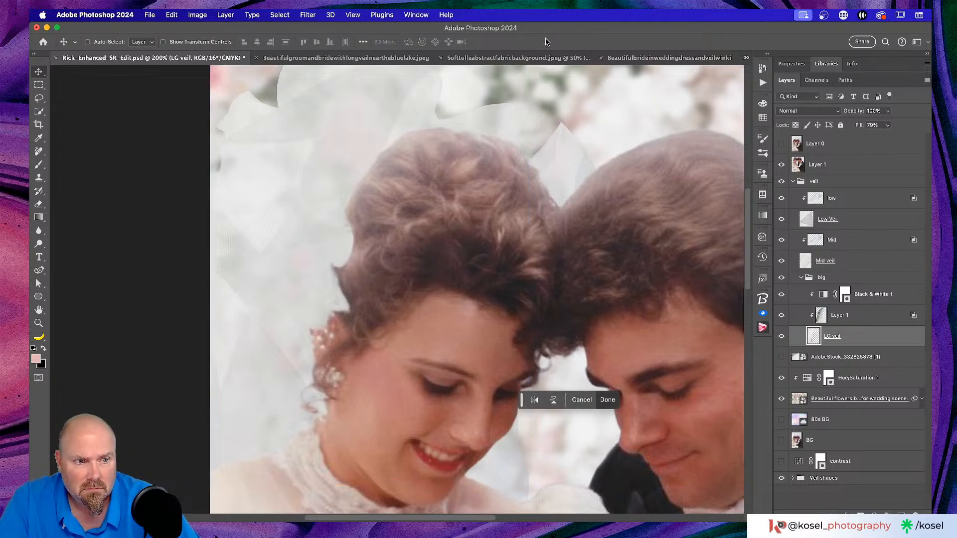
Collapse the veil group and examine the veil's edges around the bride's hair and face.
key("super+0")
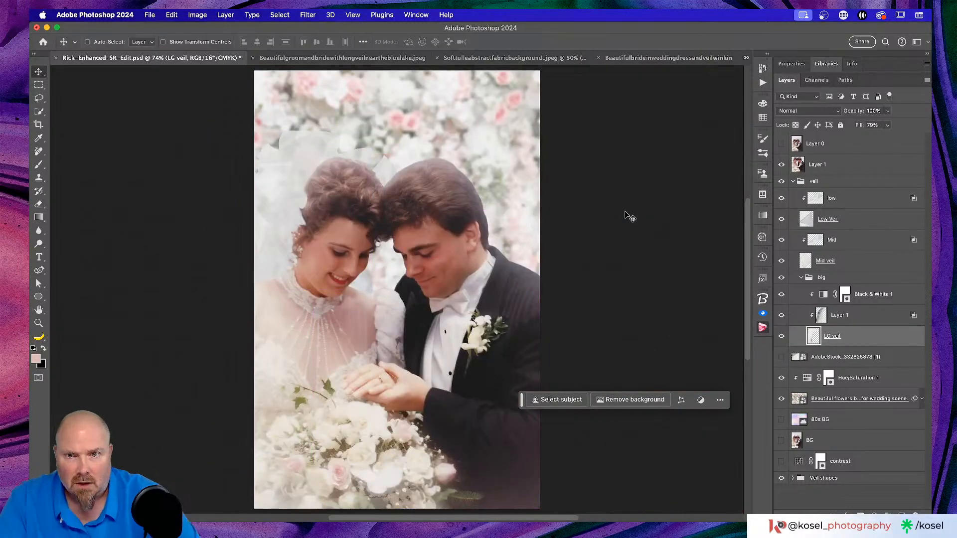
left_click(792, 182)
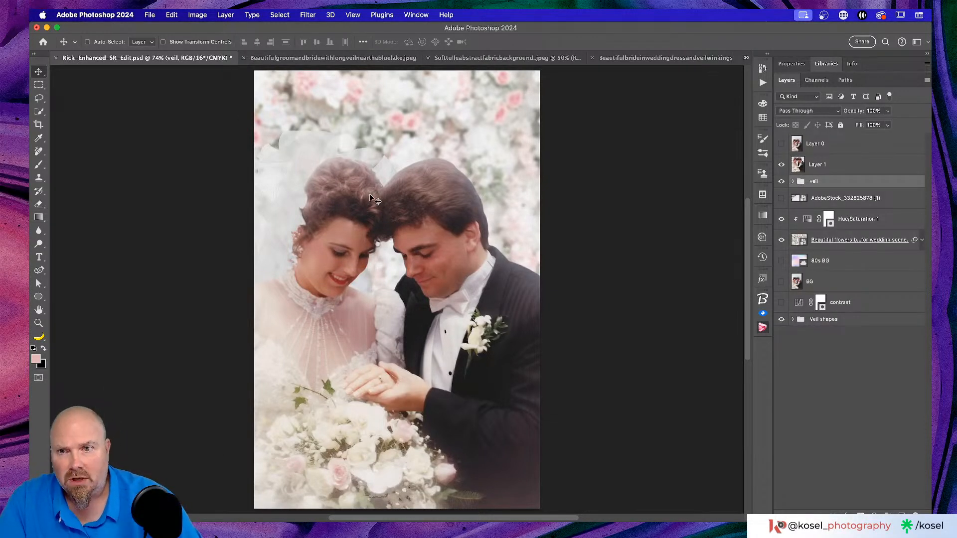
key("super+minus")
scroll(371, 197, "up", 5)
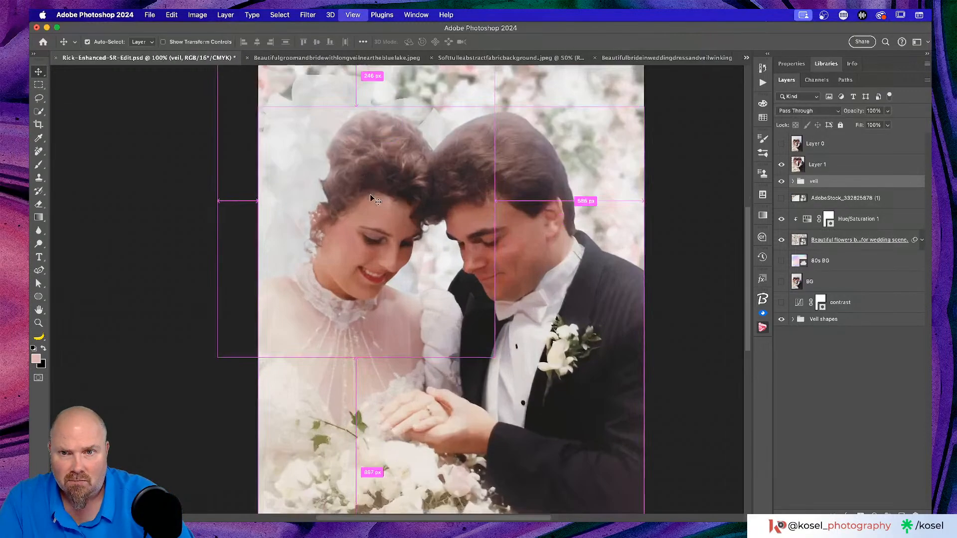
scroll(374, 197, "up", 2)
scroll(374, 197, "left", 1)
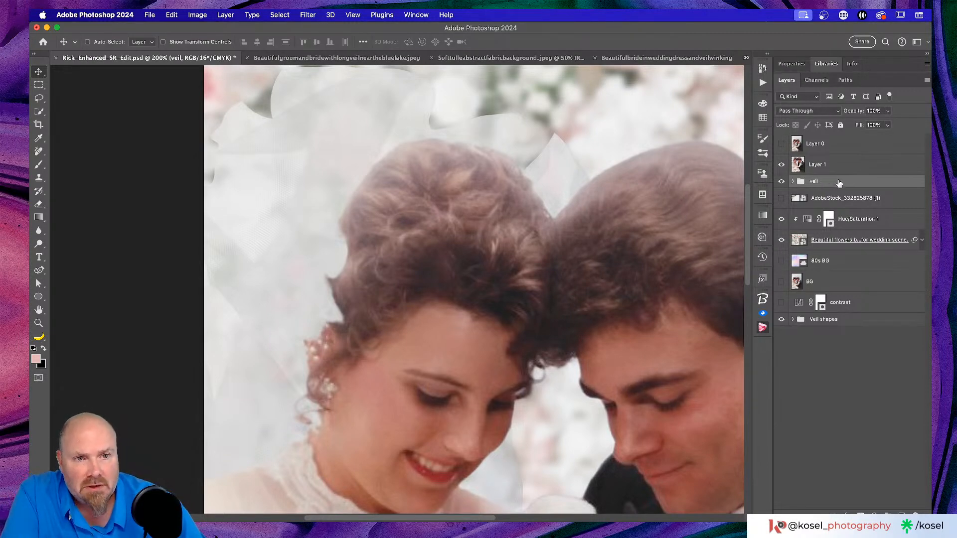
key("super+minus")
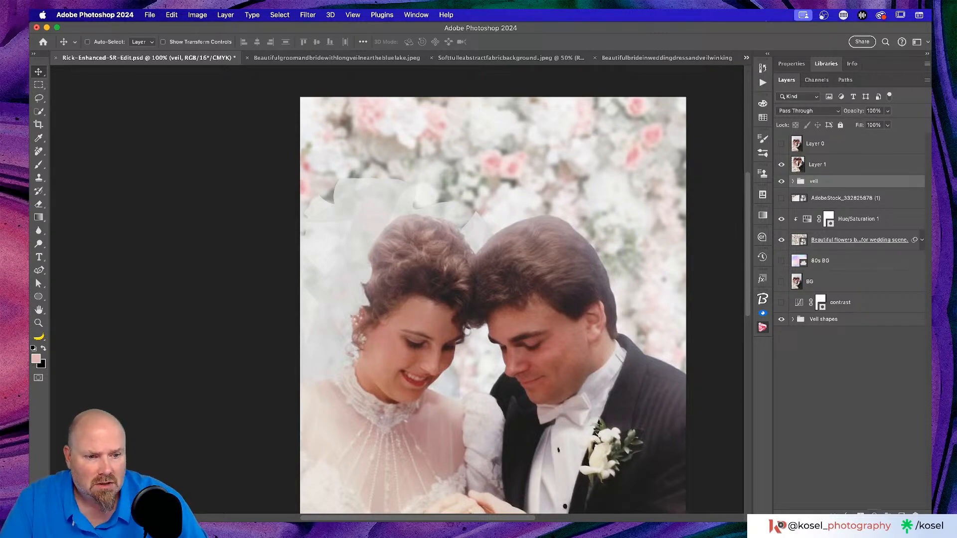
Add a new empty layer directly above the veil group.
left_click(901, 512)
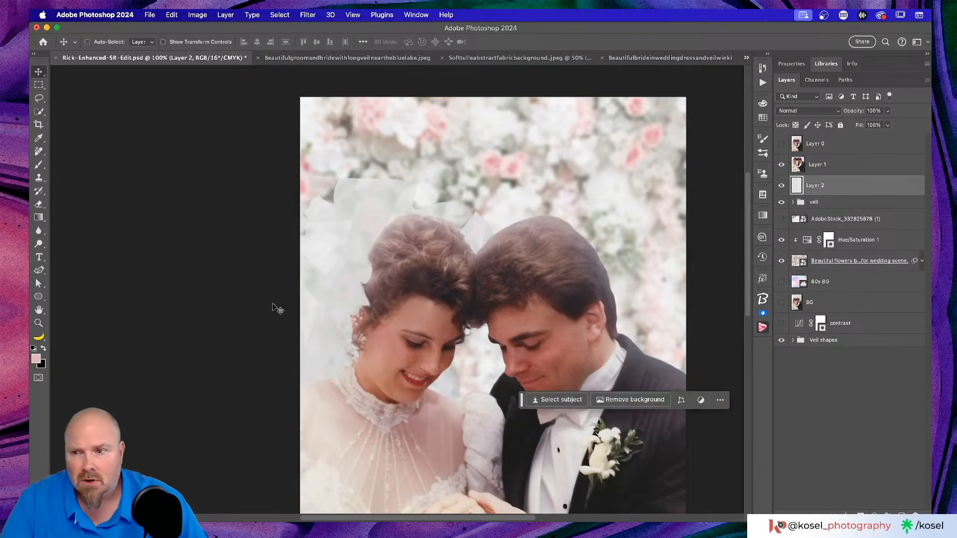
left_click(36, 358)
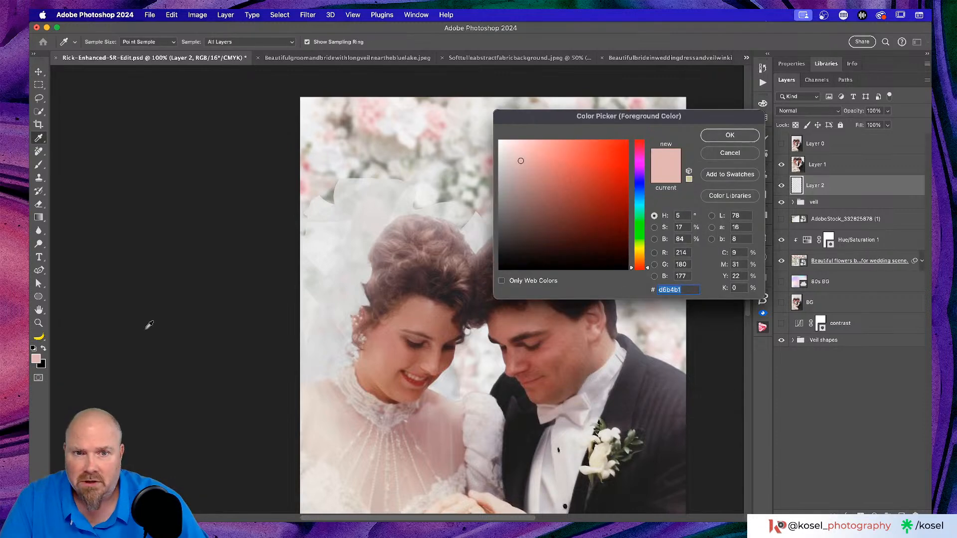
left_click(683, 239)
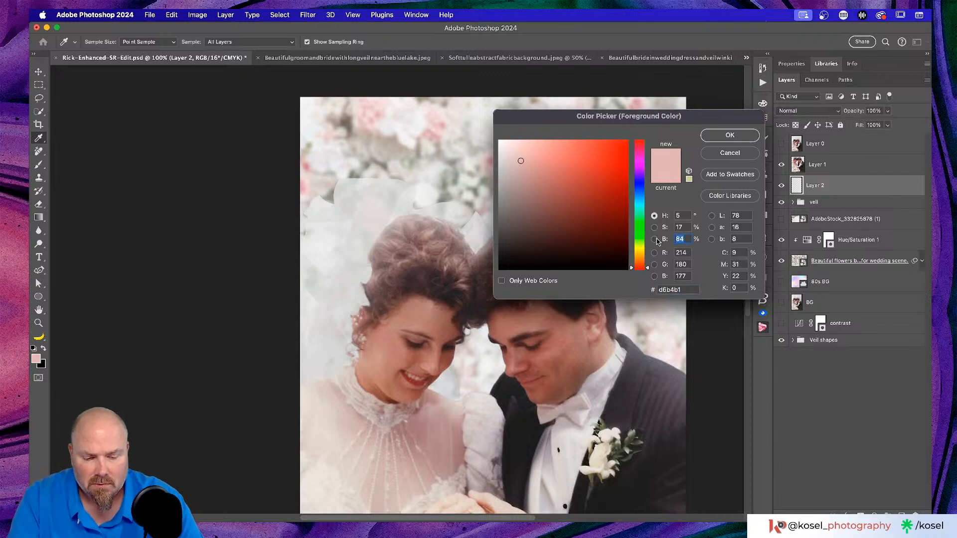
type("50")
left_click_drag(520, 205, 500, 206)
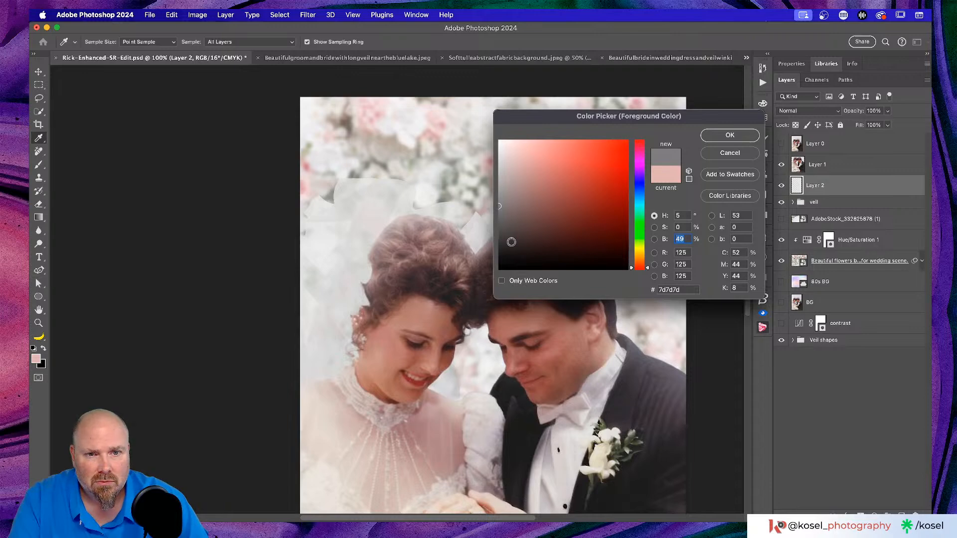
left_click(732, 153)
Reset the default colors, set the foreground to a neutral gray at 50% brightness, and fill Layer 2 with it.
key("v")
key("d")
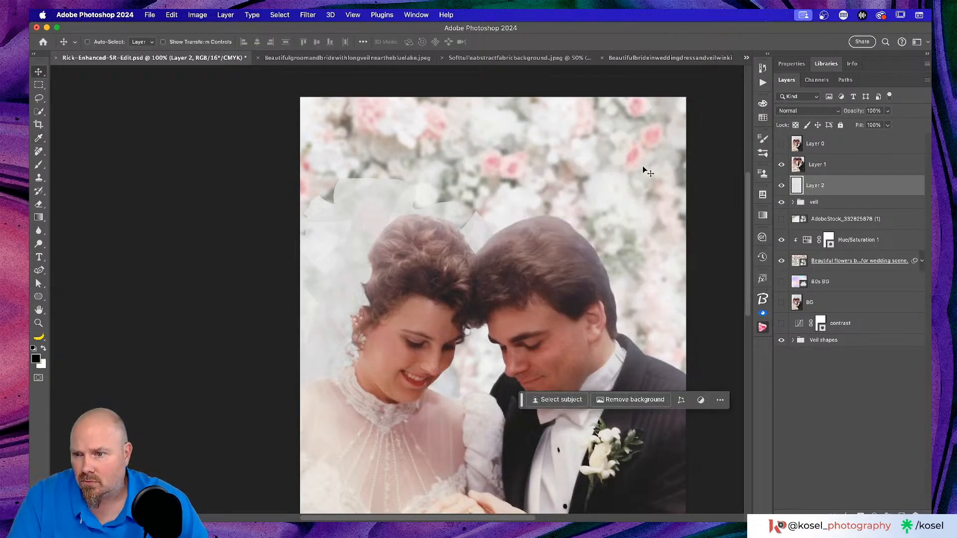
left_click(36, 358)
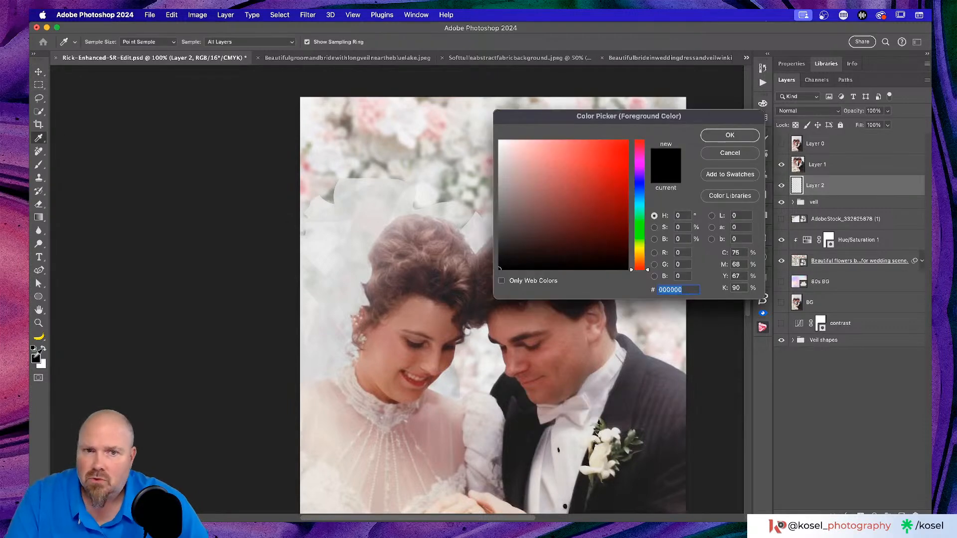
left_click(676, 239)
type("50")
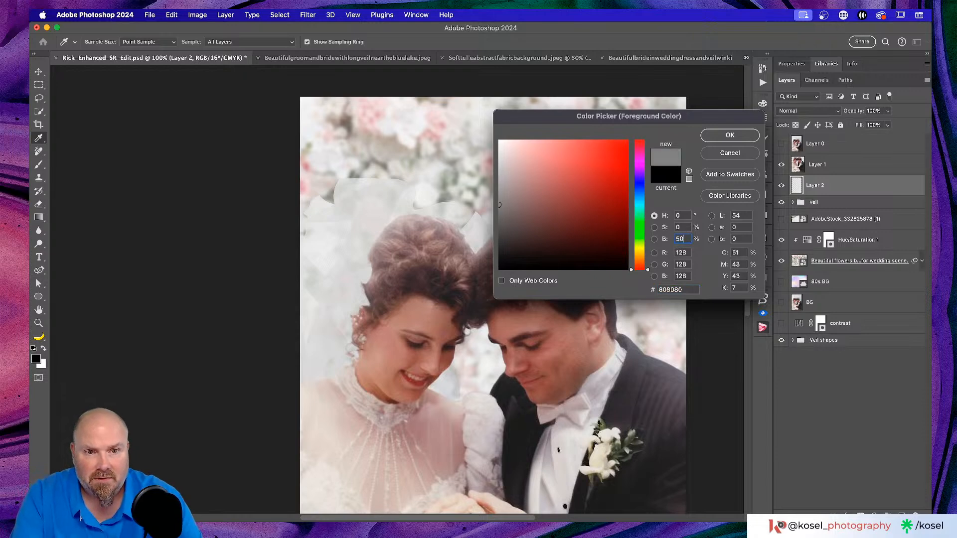
left_click(756, 135)
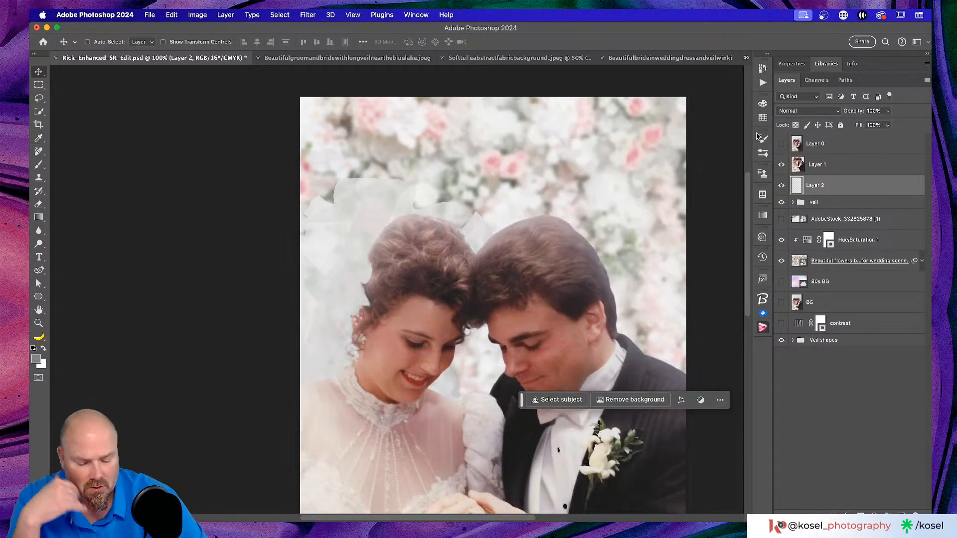
key("alt+BackSpace")
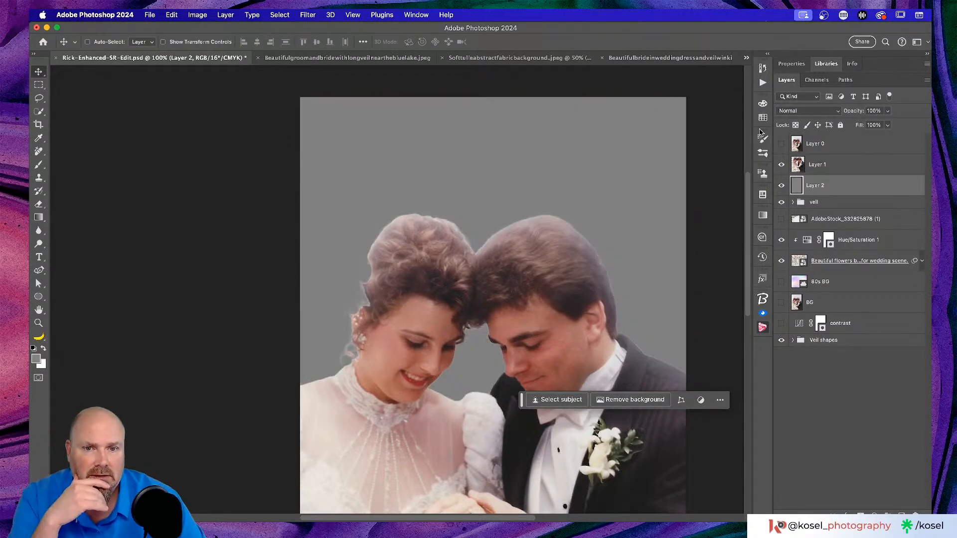
scroll(473, 275, "right", 2)
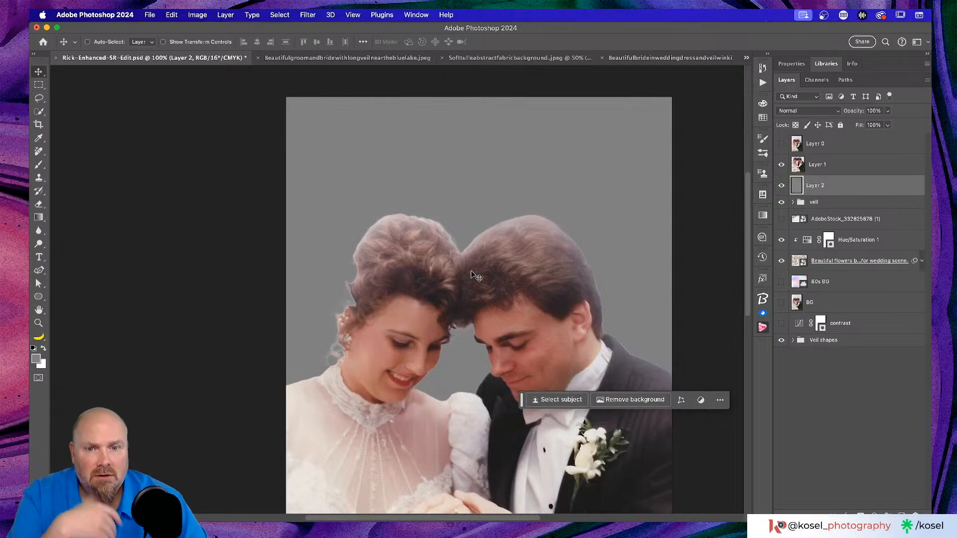
left_click(781, 165)
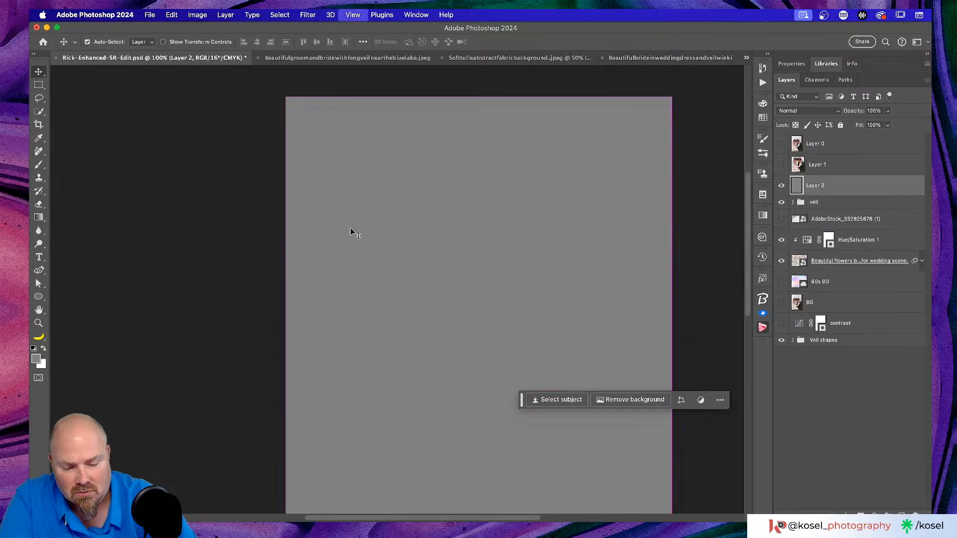
key("super+minus")
scroll(335, 238, "right", 2)
scroll(335, 239, "down", 1)
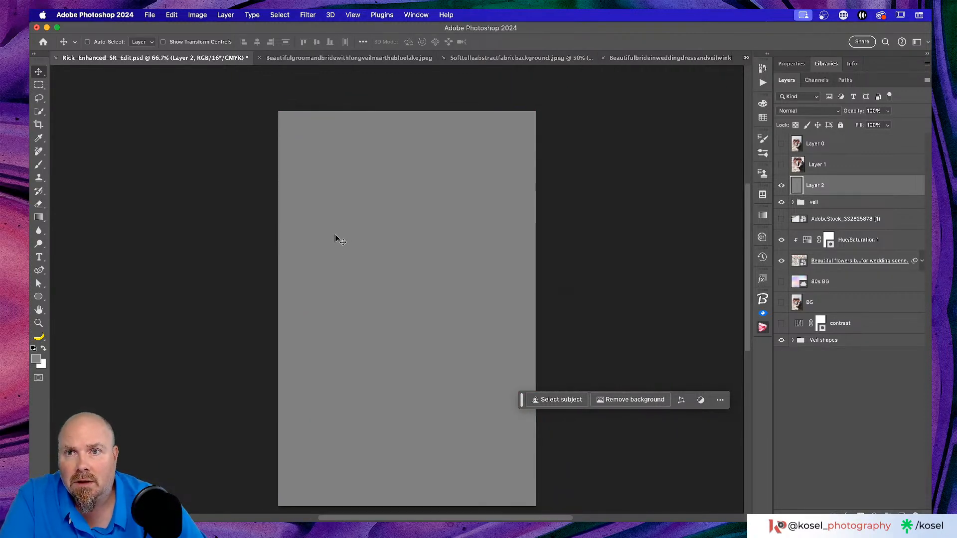
left_click(307, 15)
mouse_move(367, 188)
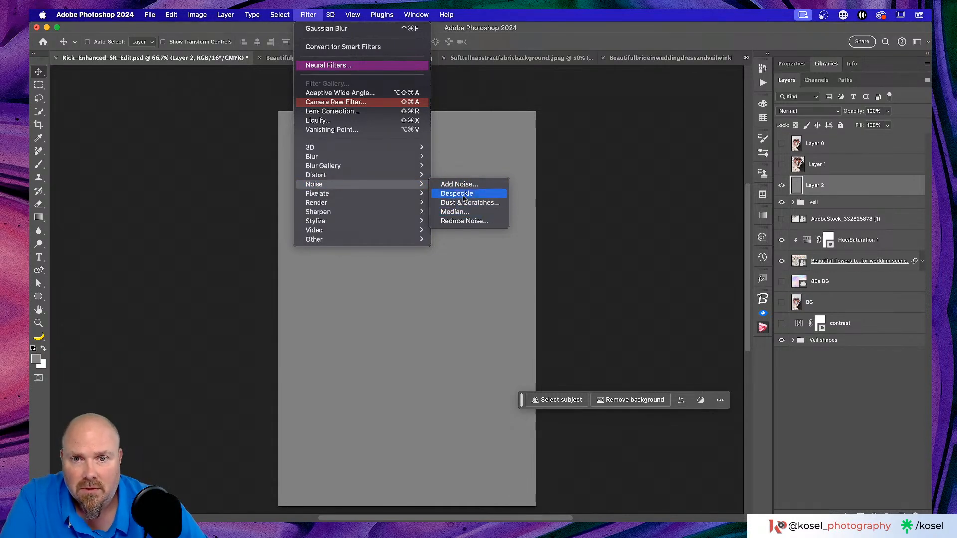
left_click(719, 145)
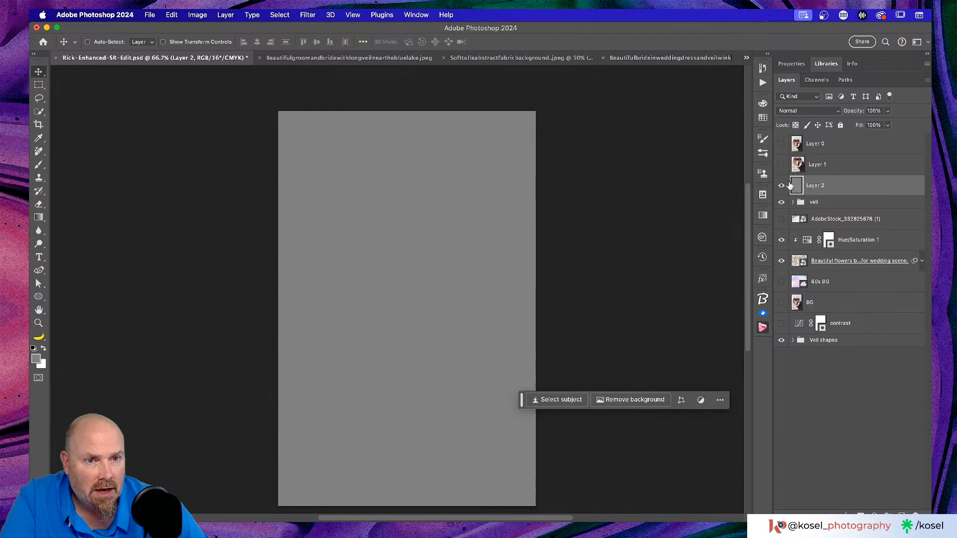
left_click(780, 164)
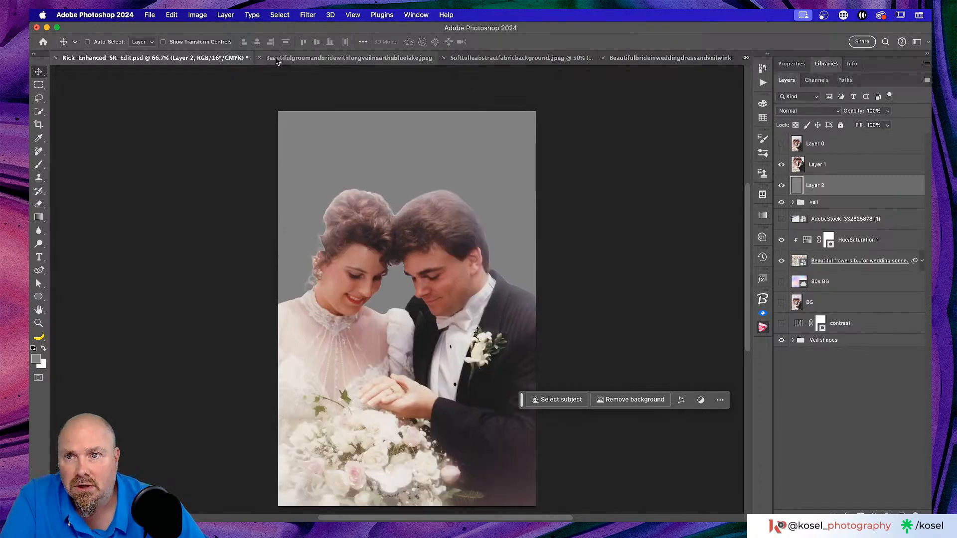
Start the Add Noise filter on the gray Layer 2 with Monochromatic off and the amount lowered to 0.1%.
left_click(312, 16)
mouse_move(373, 186)
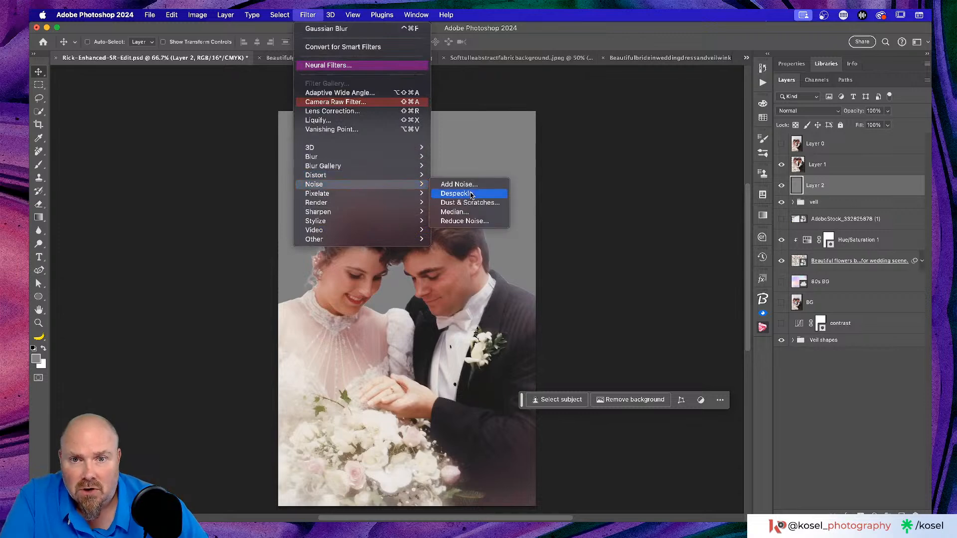
left_click(468, 185)
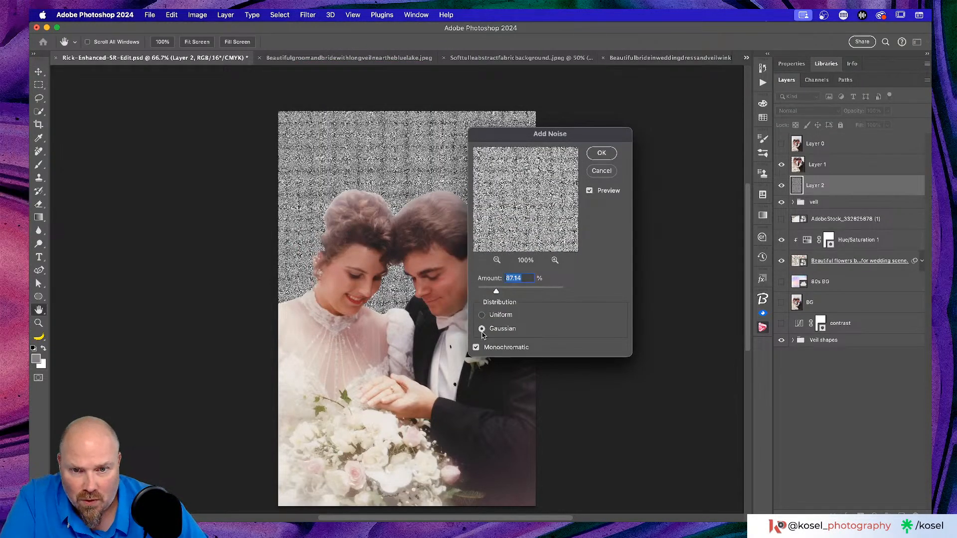
left_click(476, 348)
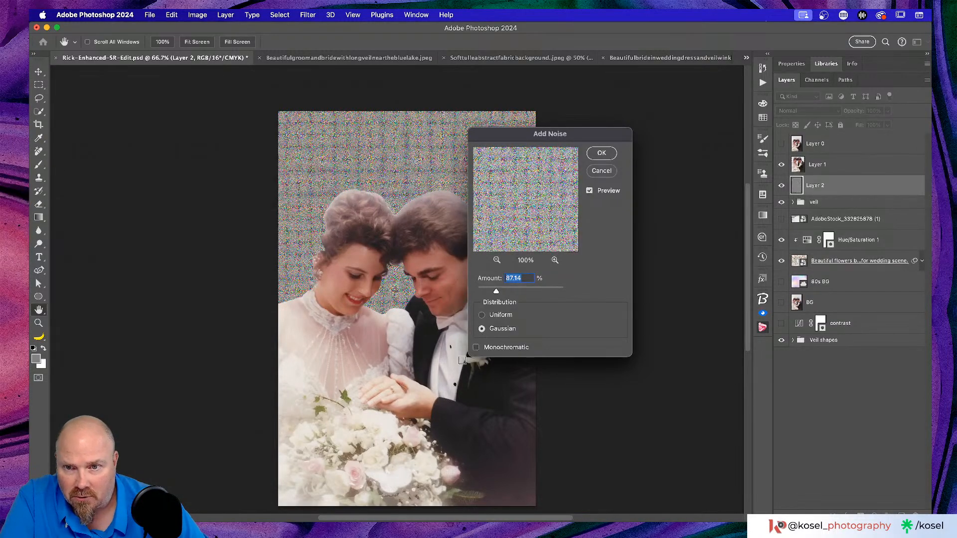
left_click_drag(497, 293, 477, 294)
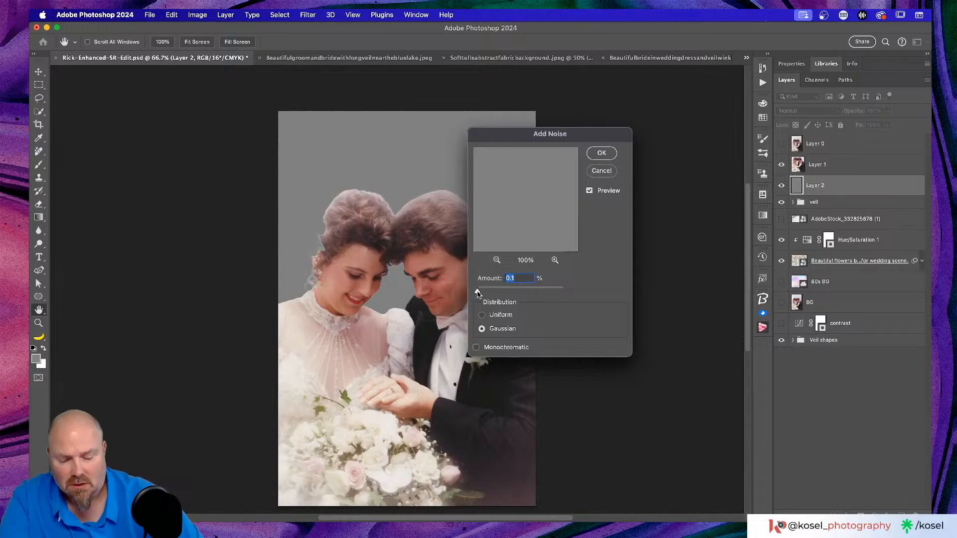
Compare the noise with the couple's photo grain up close, and apply it with Uniform distribution at 3%.
key("super+alt+0")
key("super+equal")
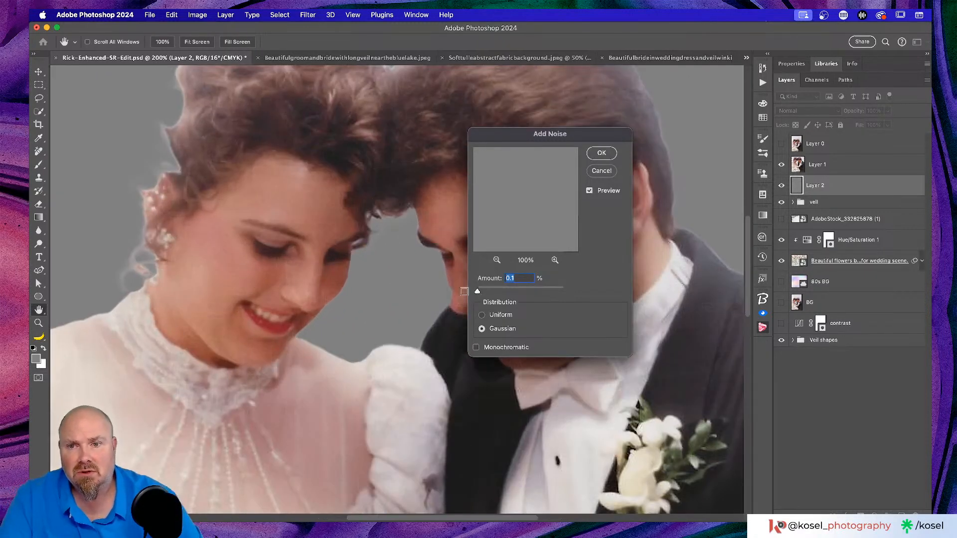
scroll(407, 272, "up", 1)
scroll(406, 272, "right", 1)
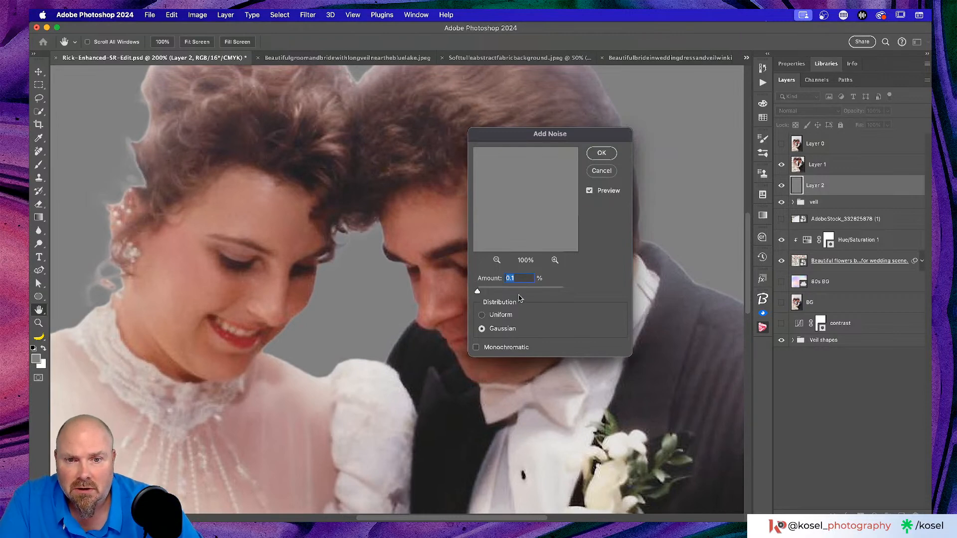
left_click_drag(477, 292, 478, 292)
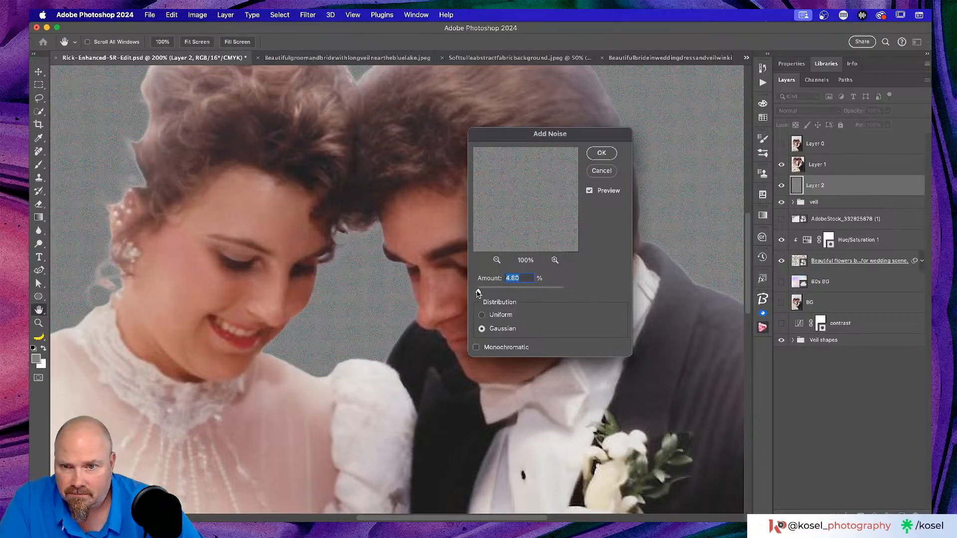
scroll(341, 312, "left", 5)
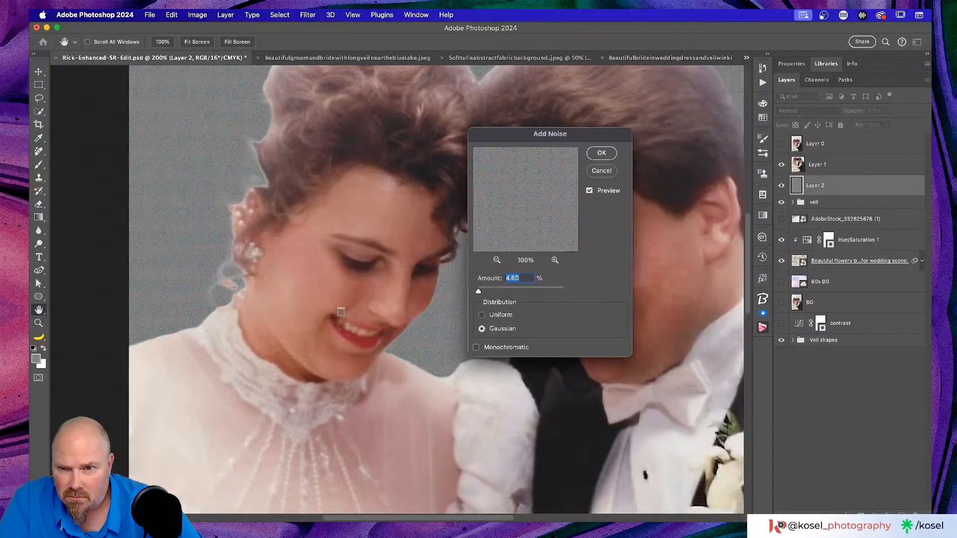
left_click(482, 315)
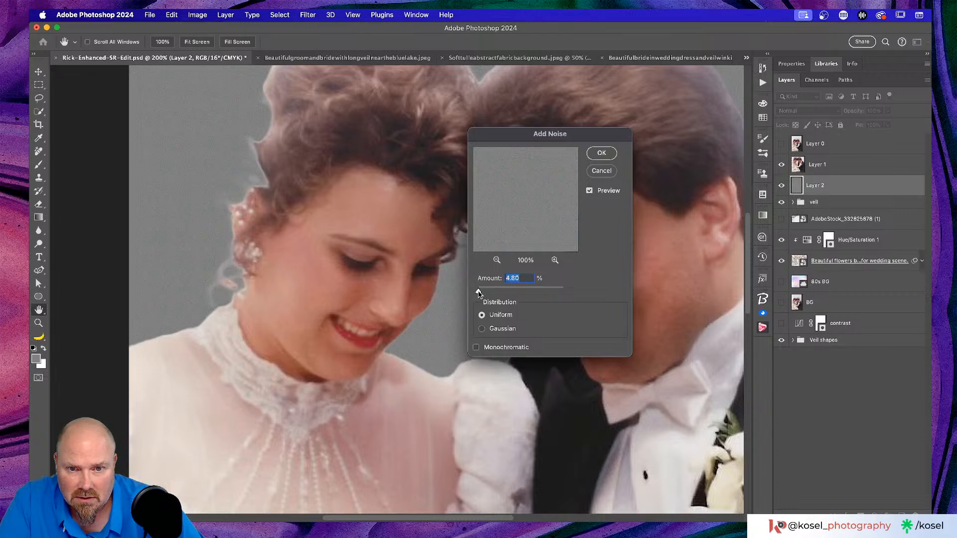
type("3")
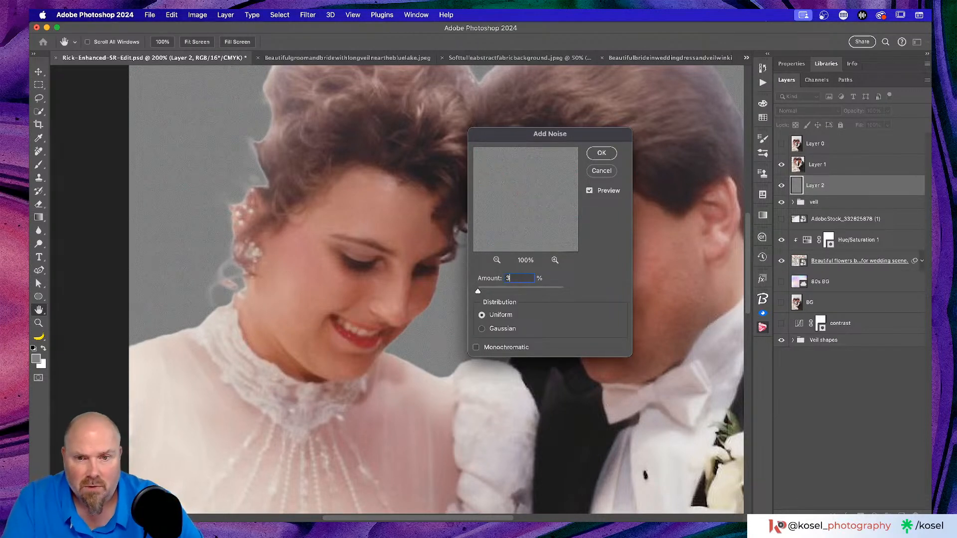
key("Return")
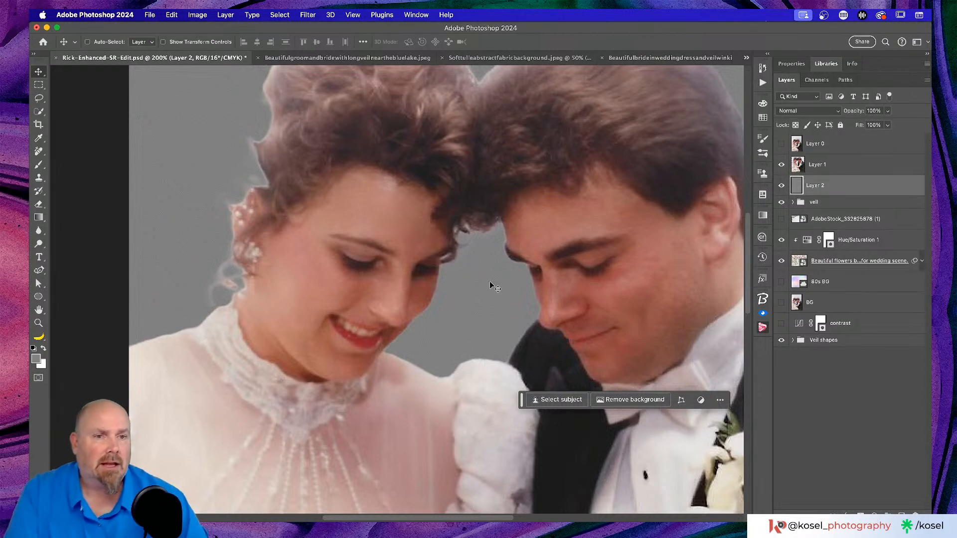
Clip the gray noise Layer 2 to the veil group and set its blend mode to Overlay.
left_click_drag(840, 188, 836, 193)
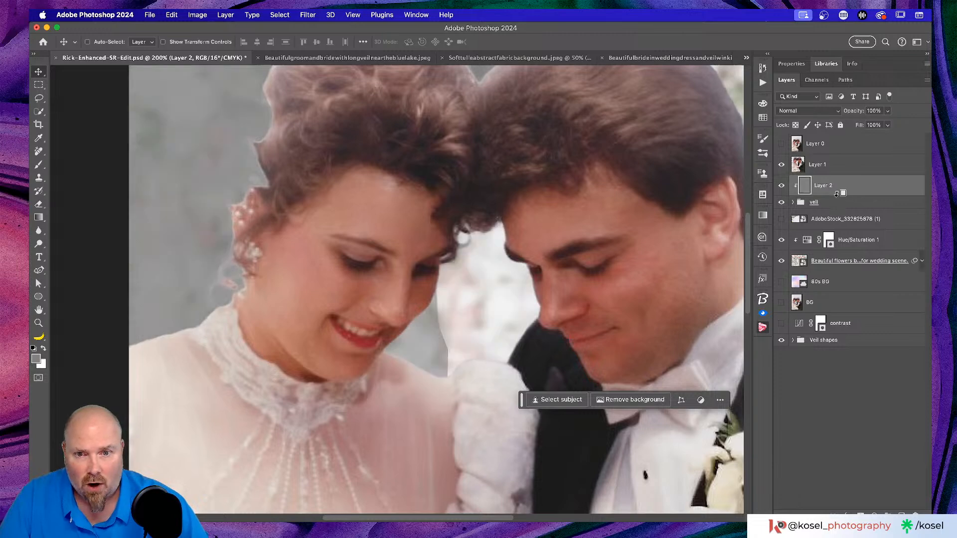
scroll(334, 255, "up", 6)
scroll(334, 255, "left", 4)
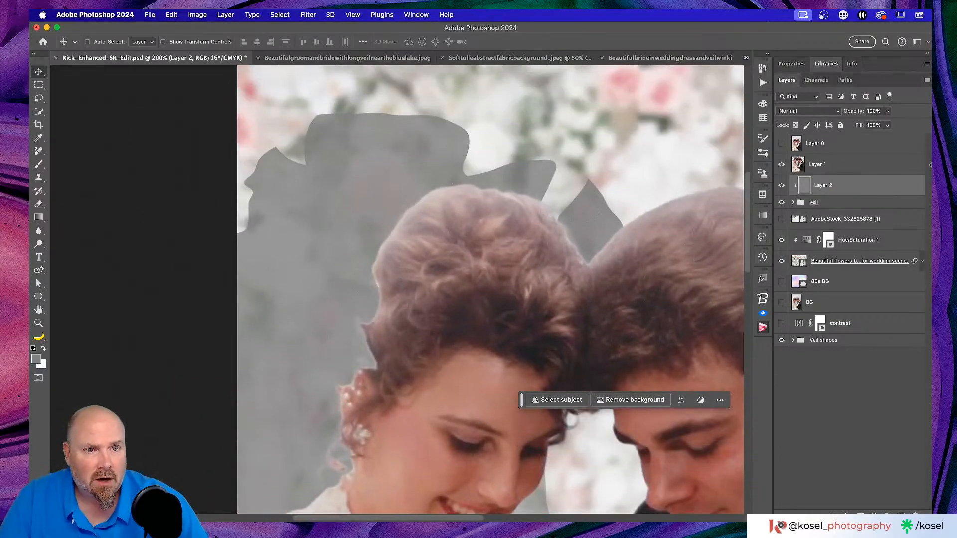
left_click(825, 111)
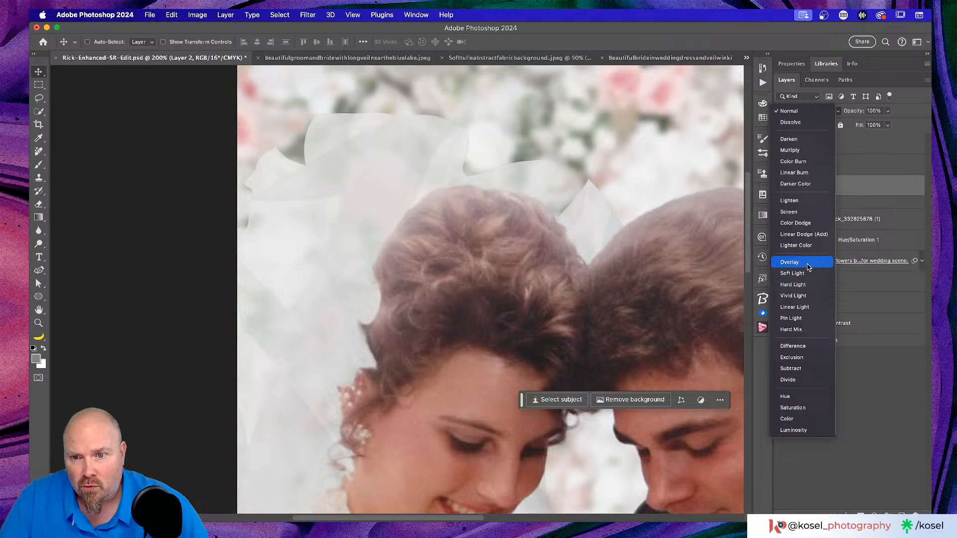
left_click(807, 268)
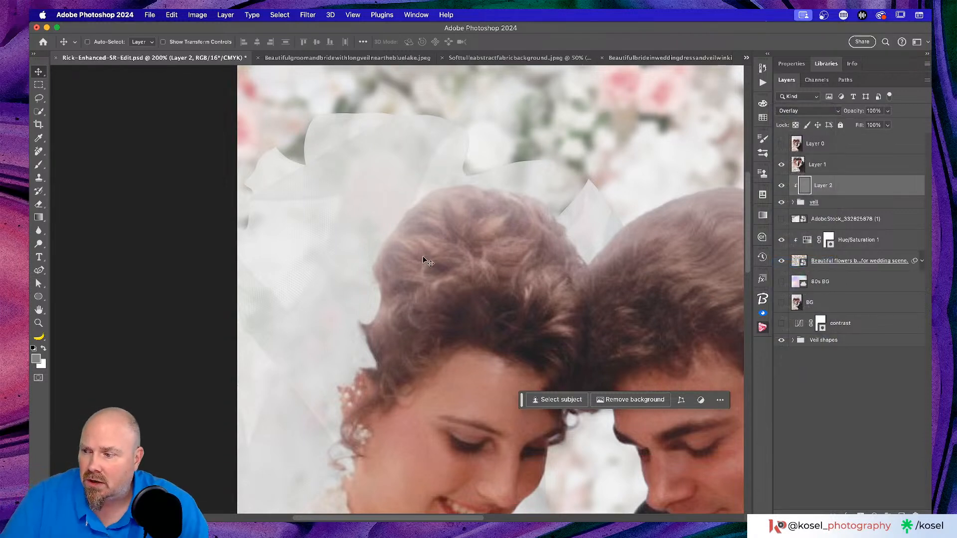
Select the veil group and examine how the veil's grain and edges match the couple and background, overall and up close.
scroll(422, 257, "down", 3)
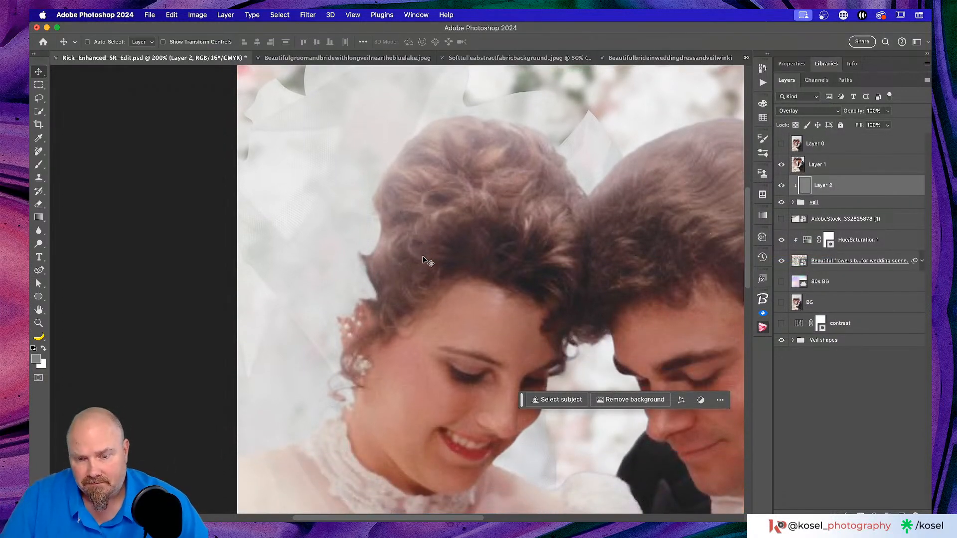
key("super+minus")
key("super+minus")
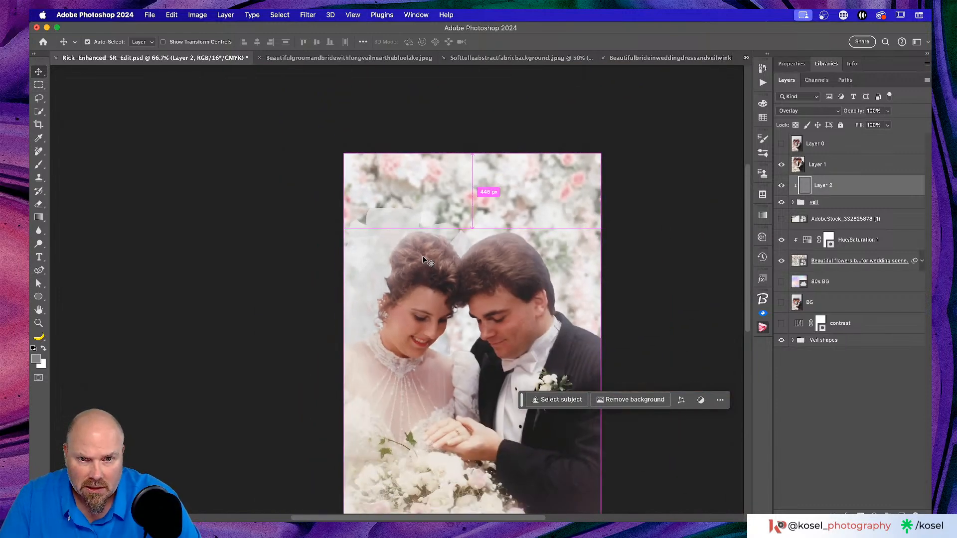
key("super+plus")
key("super+plus")
scroll(426, 258, "up", 10)
scroll(428, 260, "down", 6)
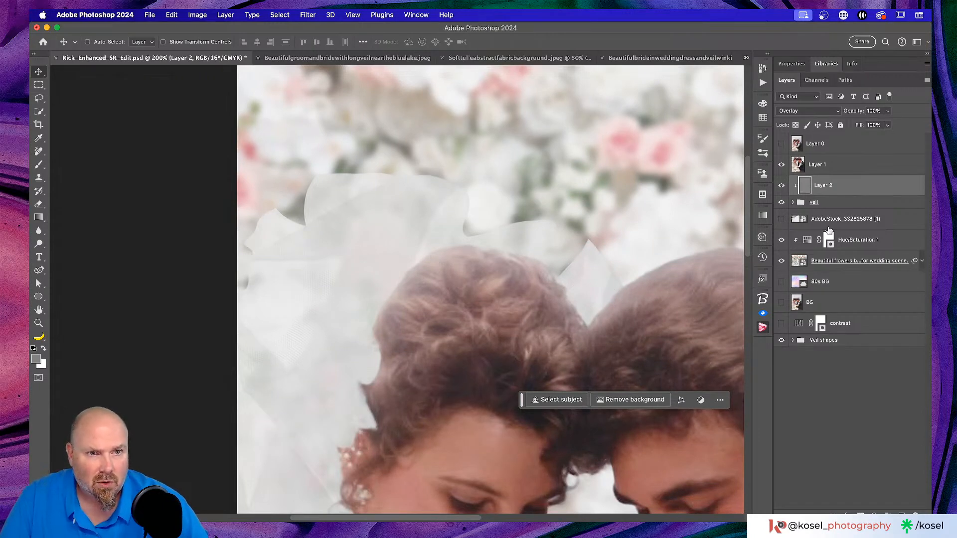
left_click(863, 204)
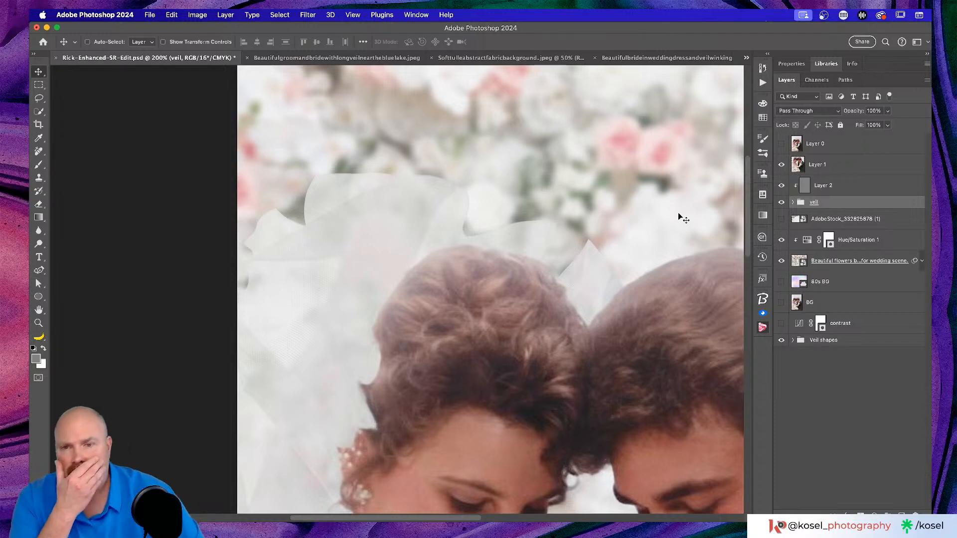
scroll(621, 218, "down", 2)
scroll(621, 218, "down", 5)
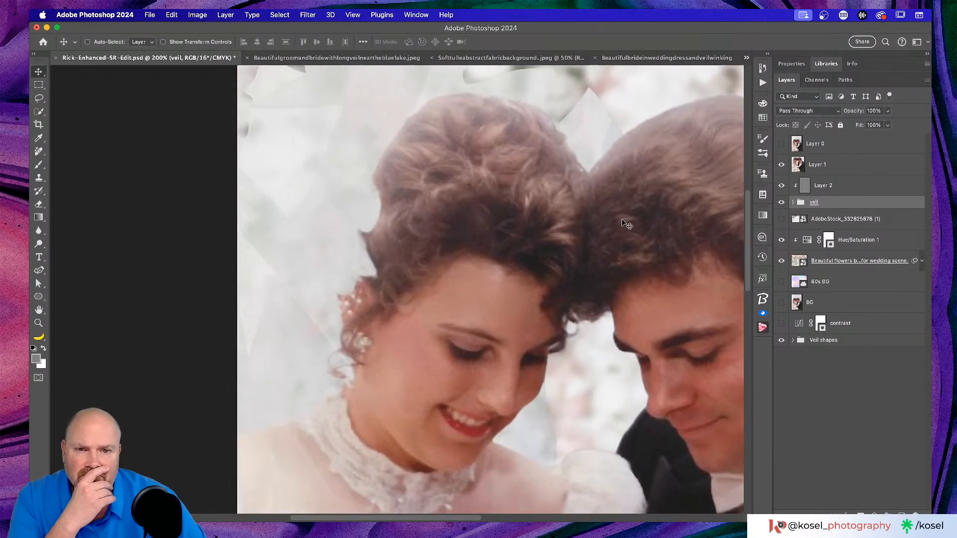
key("super+minus")
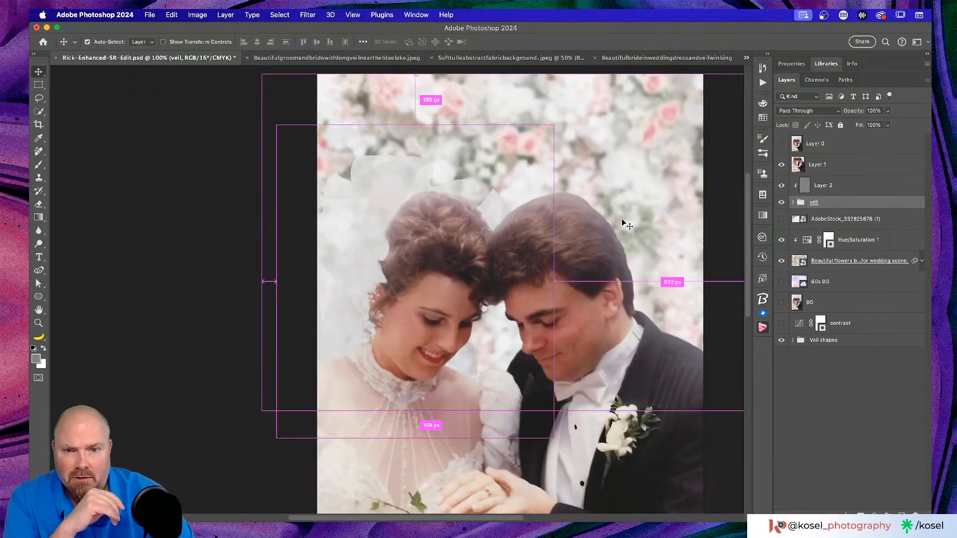
scroll(621, 218, "left", 2)
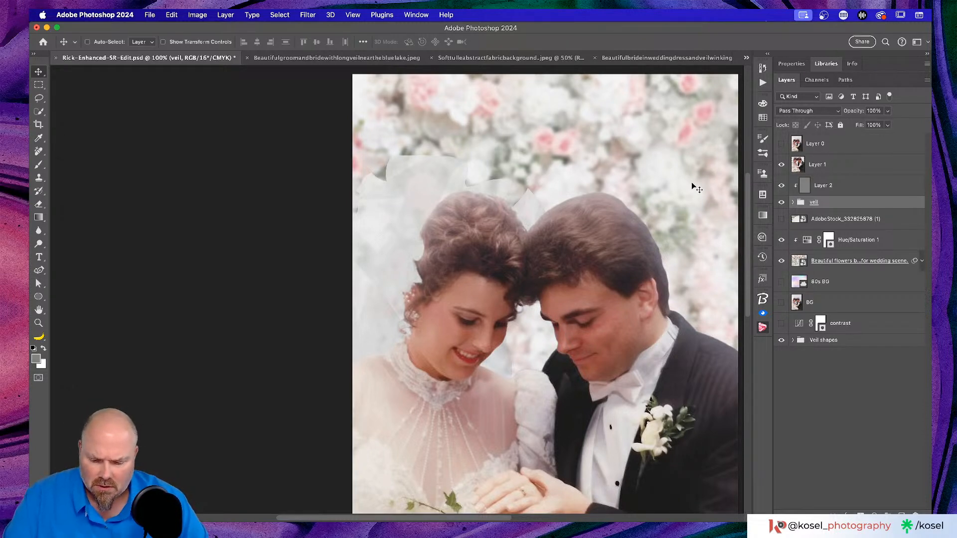
key("super+shift+n")
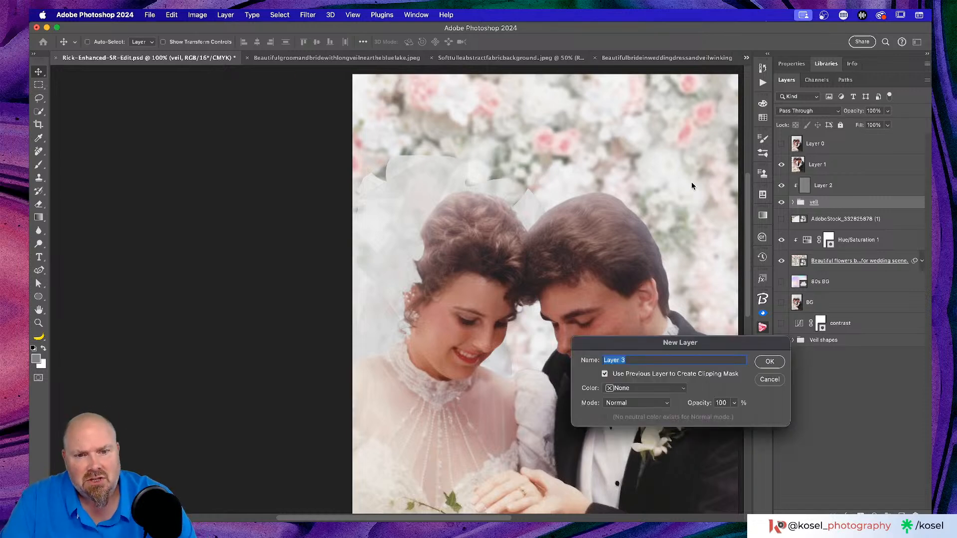
left_click_drag(722, 339, 595, 185)
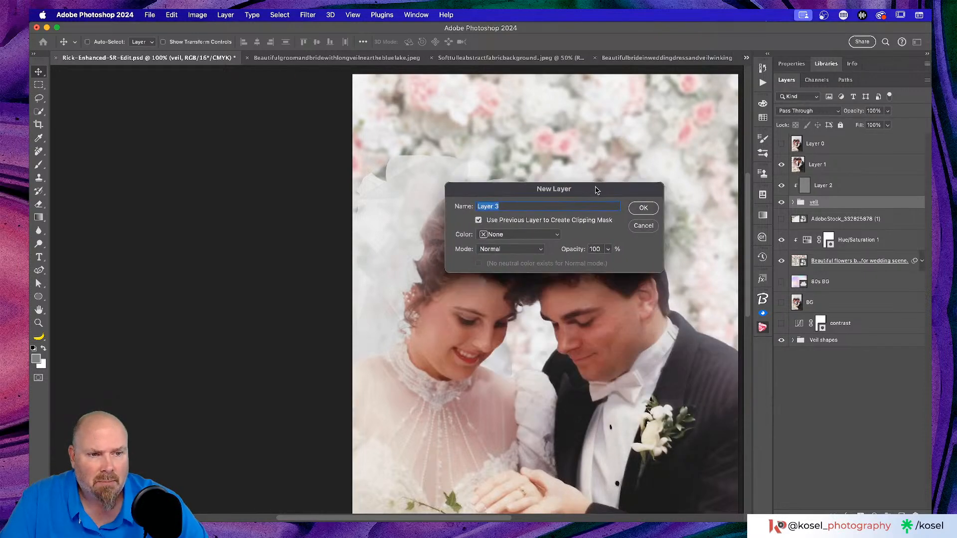
left_click(533, 249)
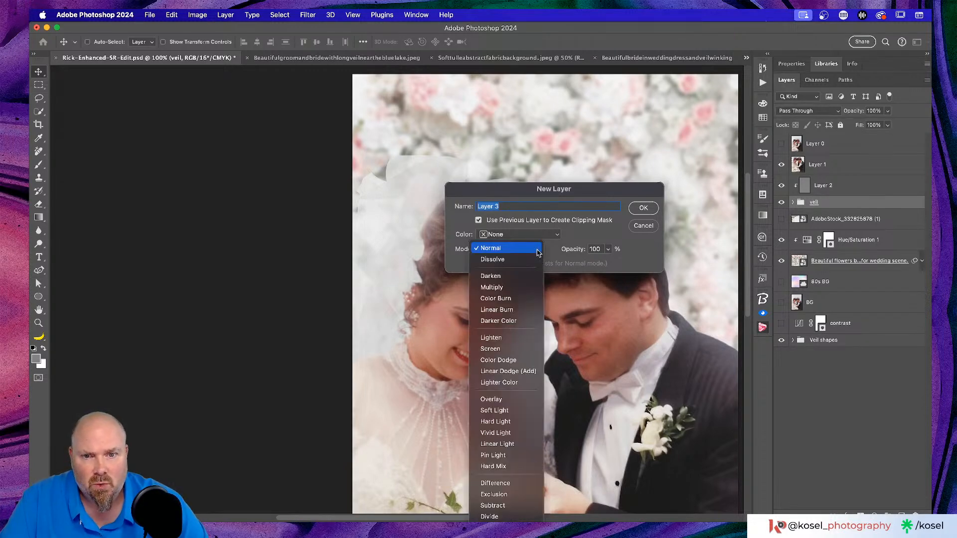
left_click(512, 400)
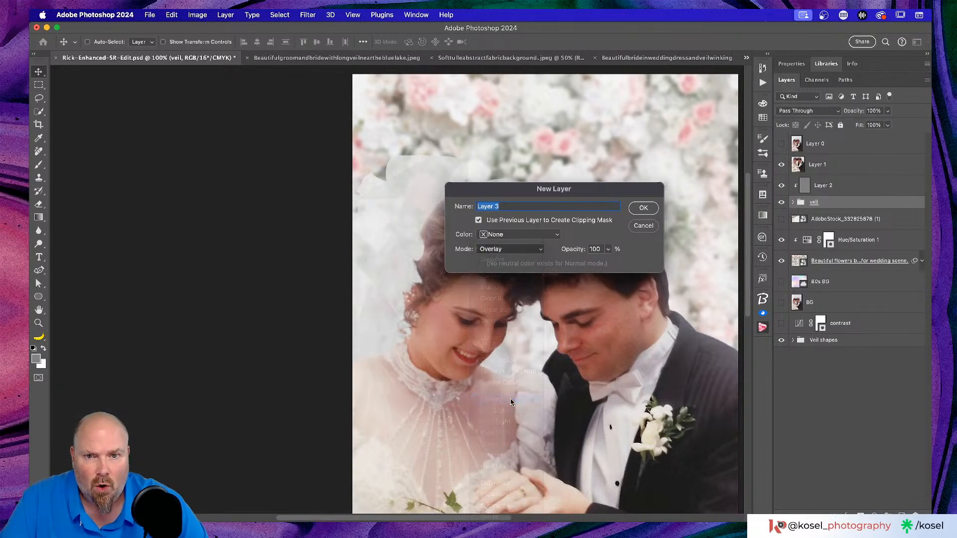
left_click(555, 235)
left_click(555, 235)
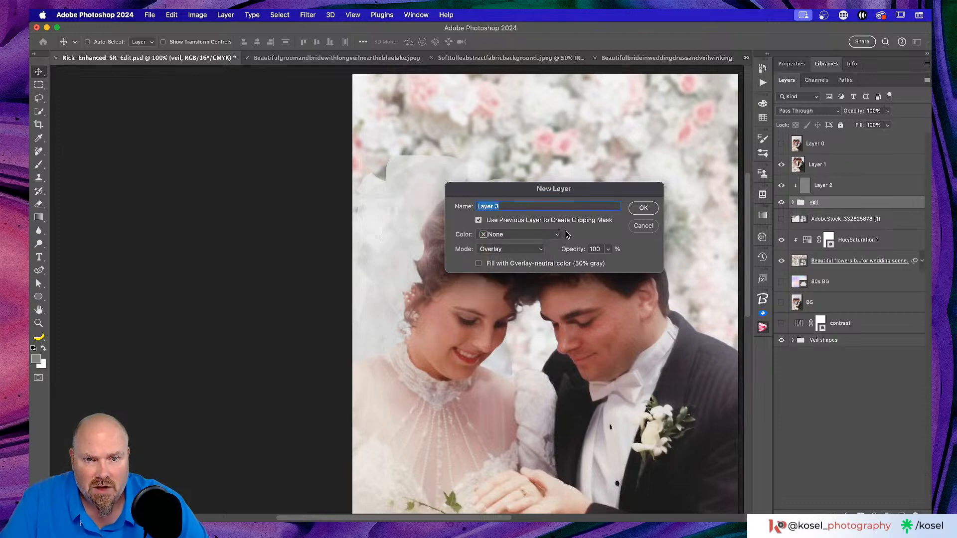
scroll(523, 274, "down", 2)
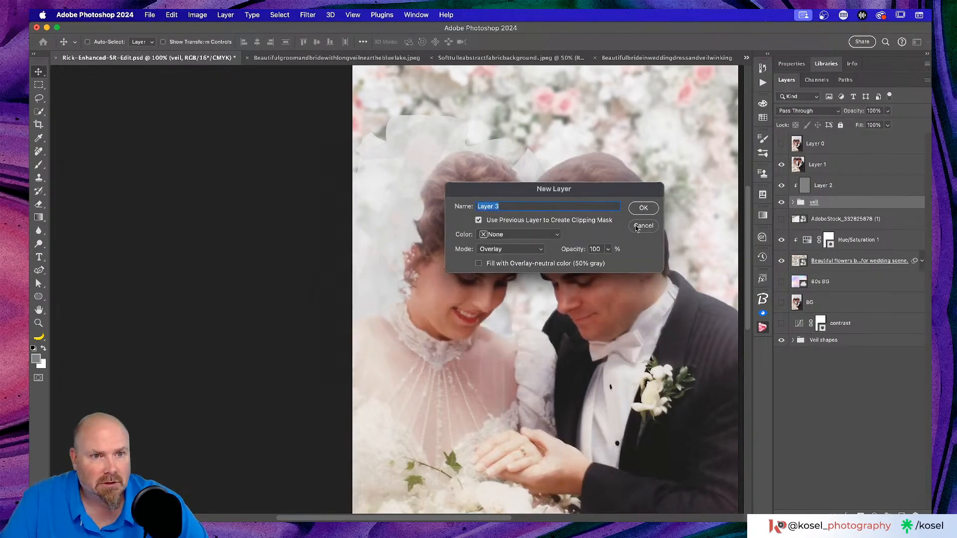
left_click(642, 226)
Convert the veil group into a smart object.
scroll(407, 284, "up", 2)
scroll(408, 284, "down", 2)
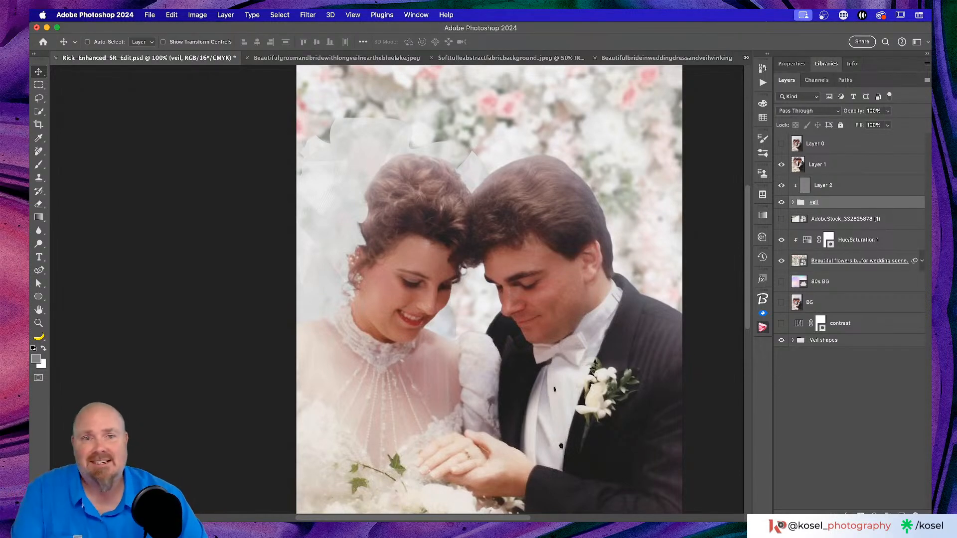
key("super+minus")
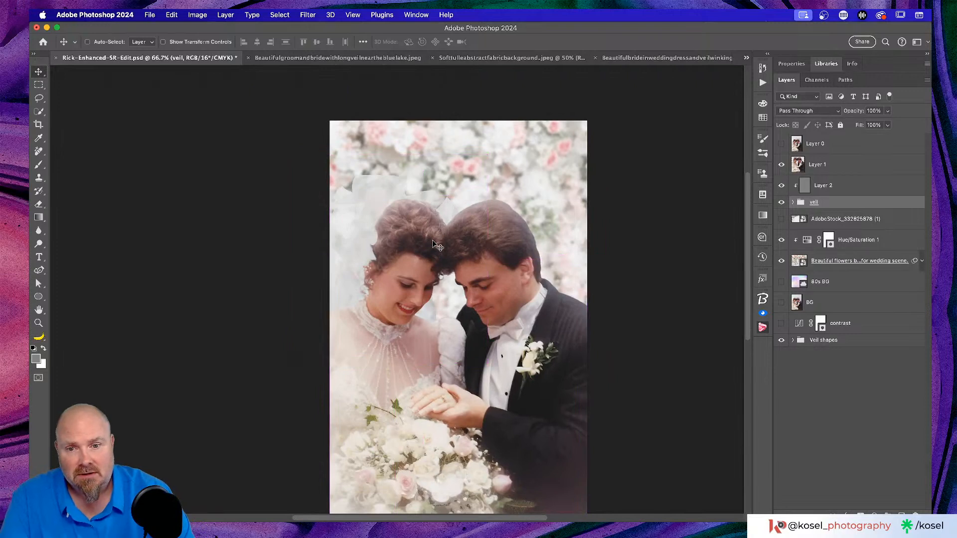
scroll(442, 240, "down", 1)
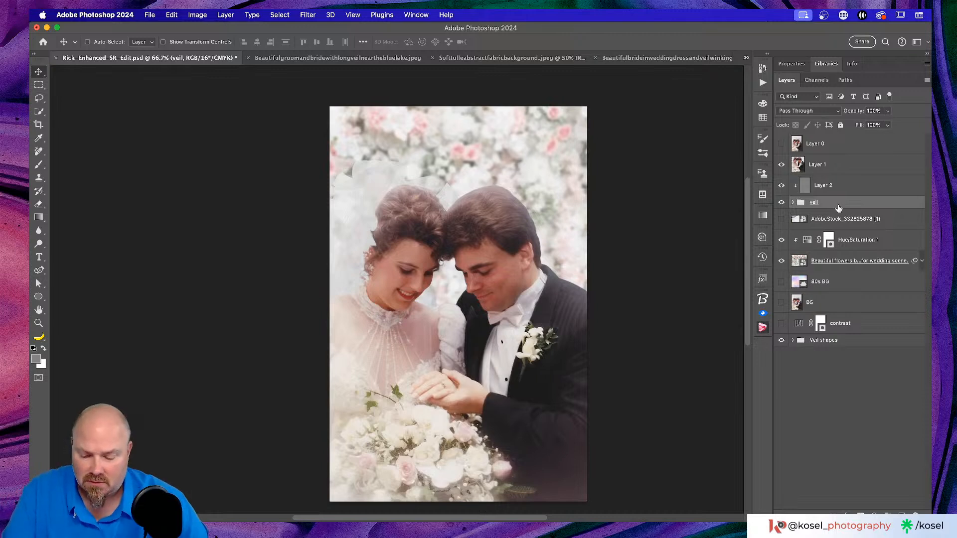
key("super")
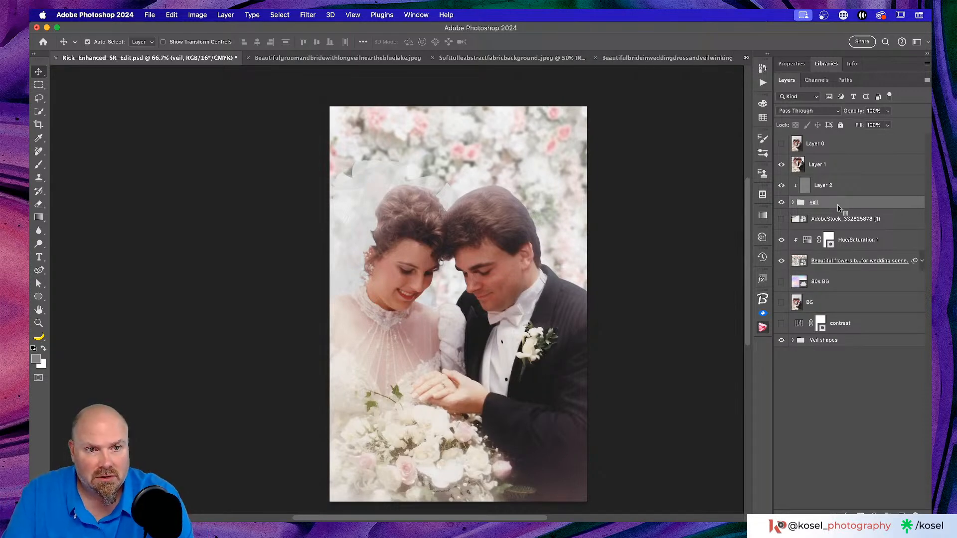
key("super+shift+o")
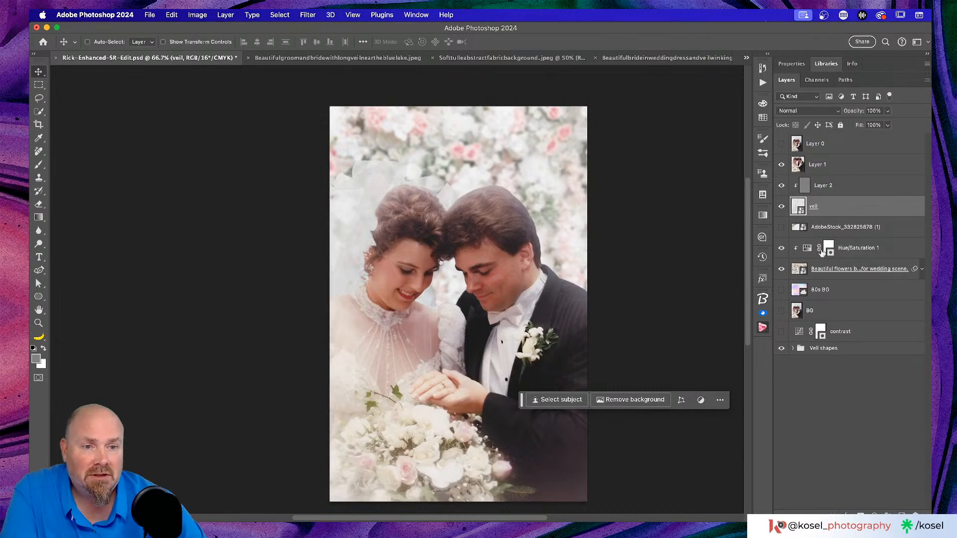
Compare the veil against the 80s BG and the floral background by toggling their visibility, ending with the floral one shown.
left_click(780, 290)
left_click(780, 270)
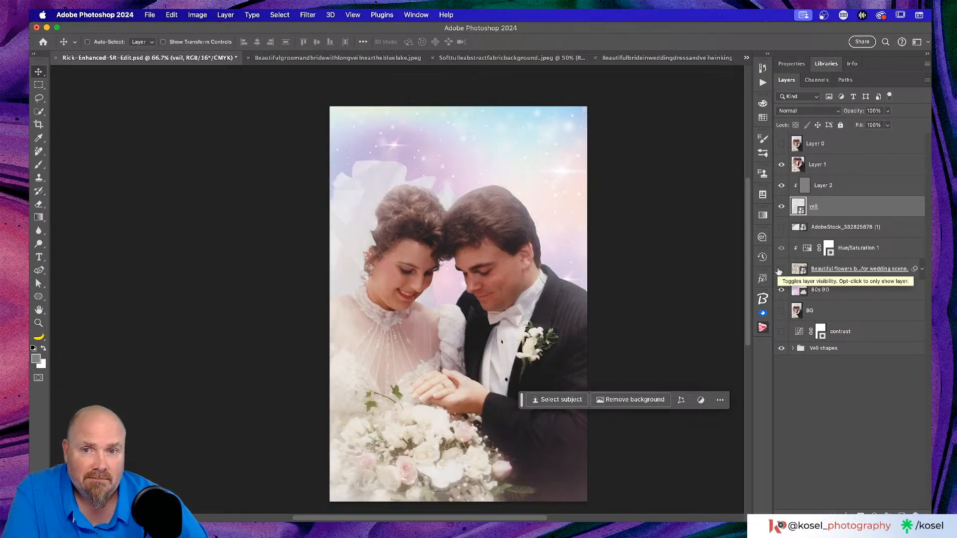
left_click(780, 269)
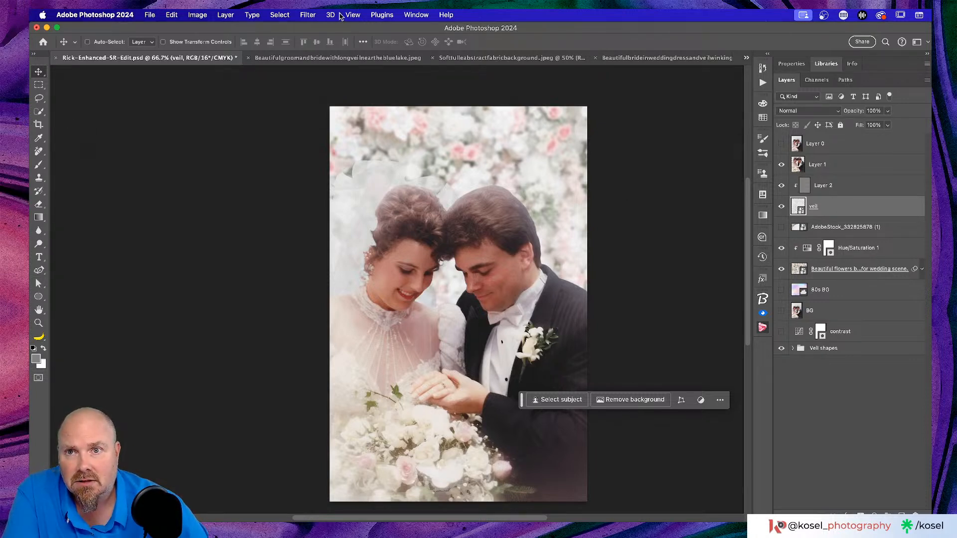
Start a Field Blur on the veil smart object with its first pin at the back of the bride's hair set to 0 px.
key("super")
key("super+equal")
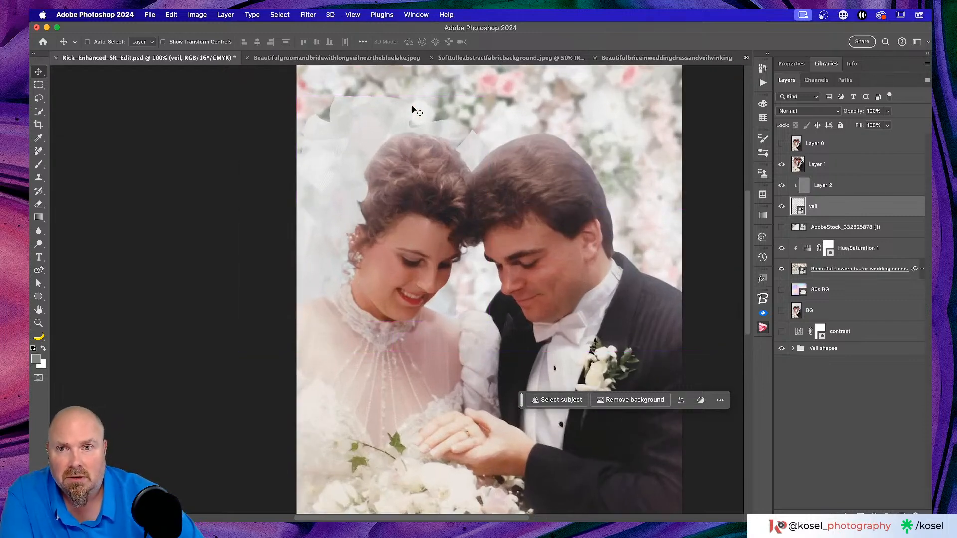
left_click(308, 14)
mouse_move(343, 156)
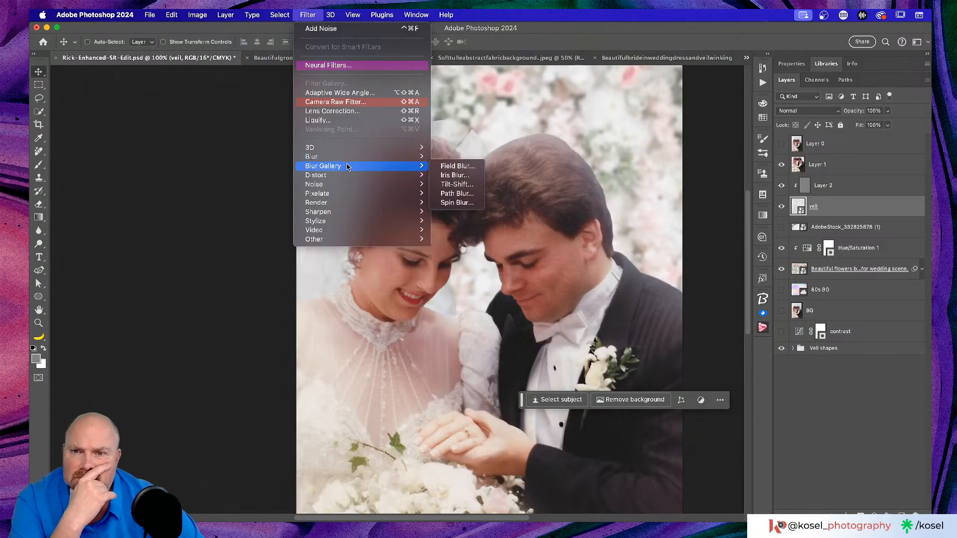
left_click(453, 168)
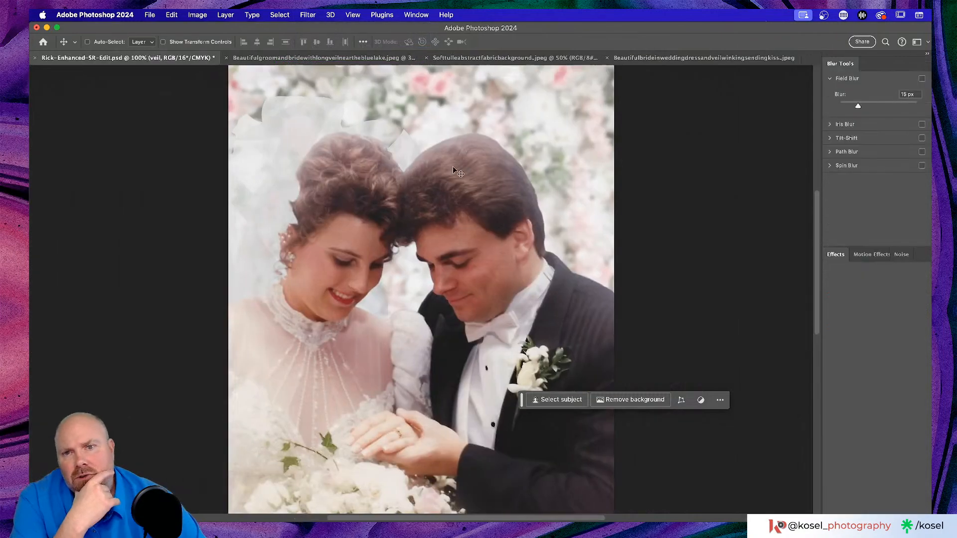
scroll(414, 314, "up", 2)
scroll(413, 314, "left", 2)
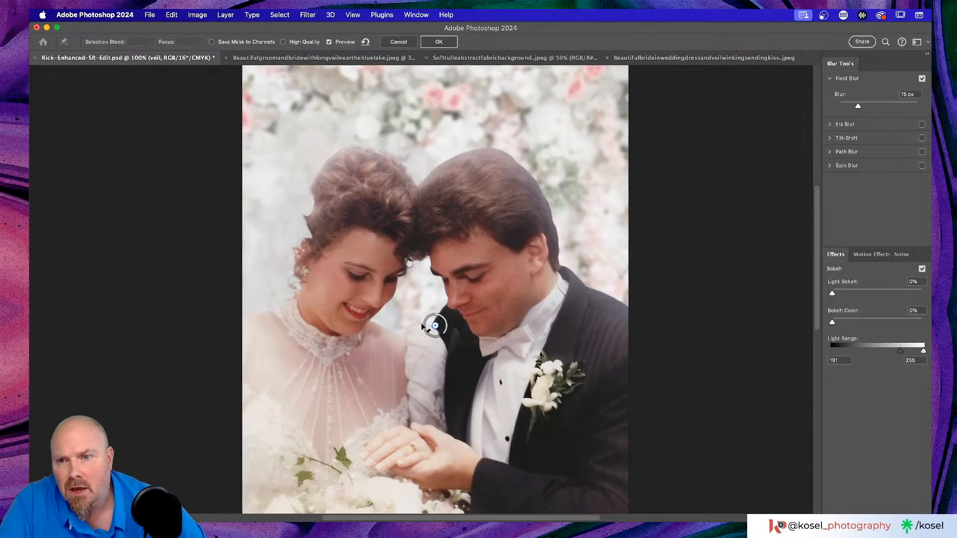
left_click(316, 212)
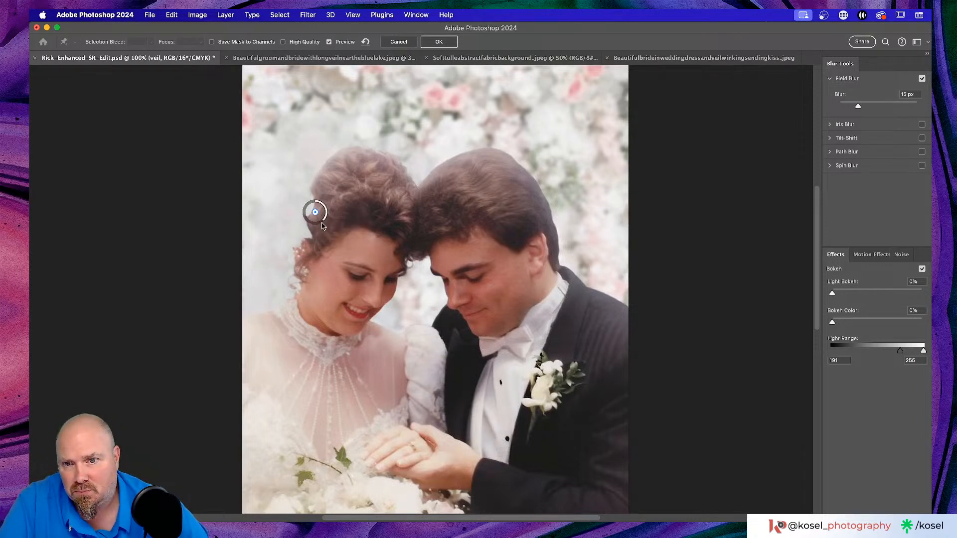
left_click_drag(325, 221, 325, 205)
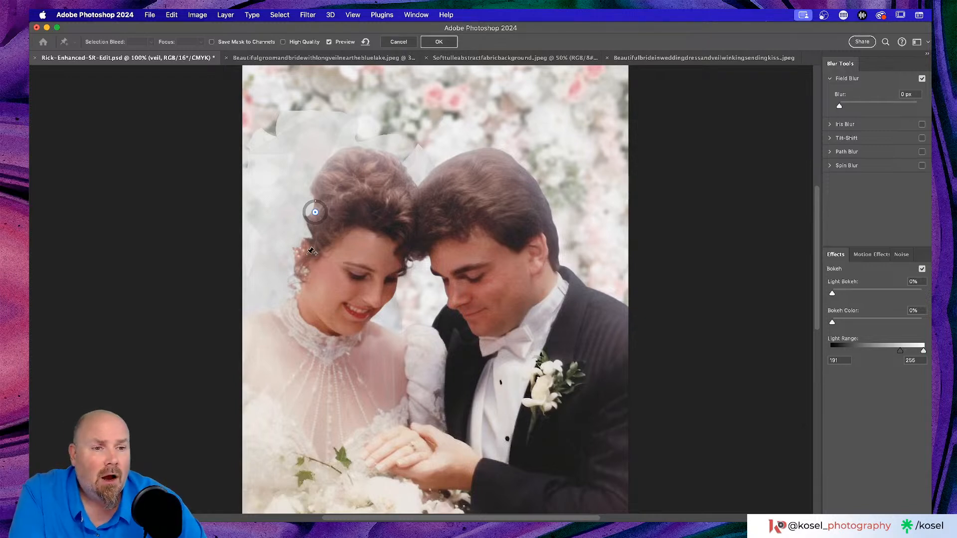
Add a Field Blur pin beyond the veil's upper outer edge, near the photo's edge, and set its blur to 6 px.
scroll(460, 233, "left", 2)
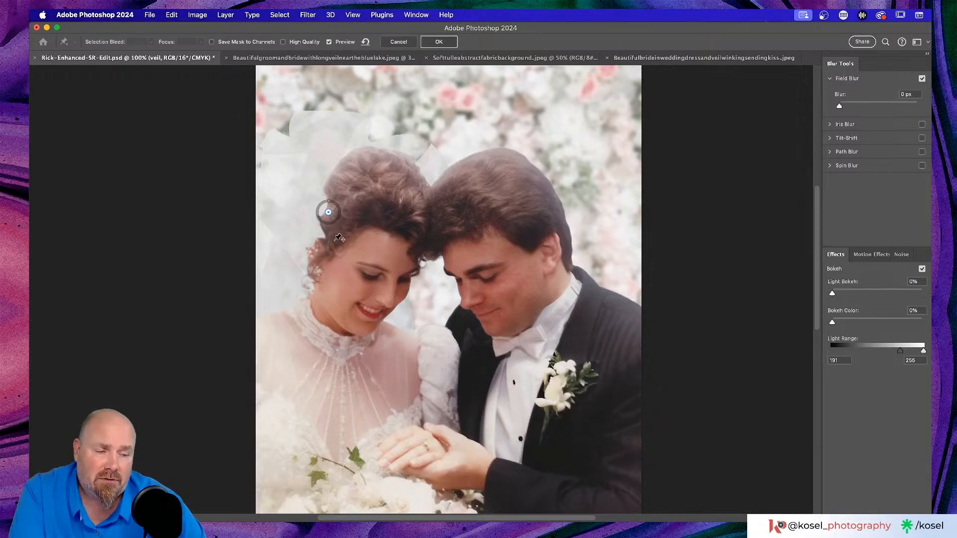
scroll(339, 238, "up", 5)
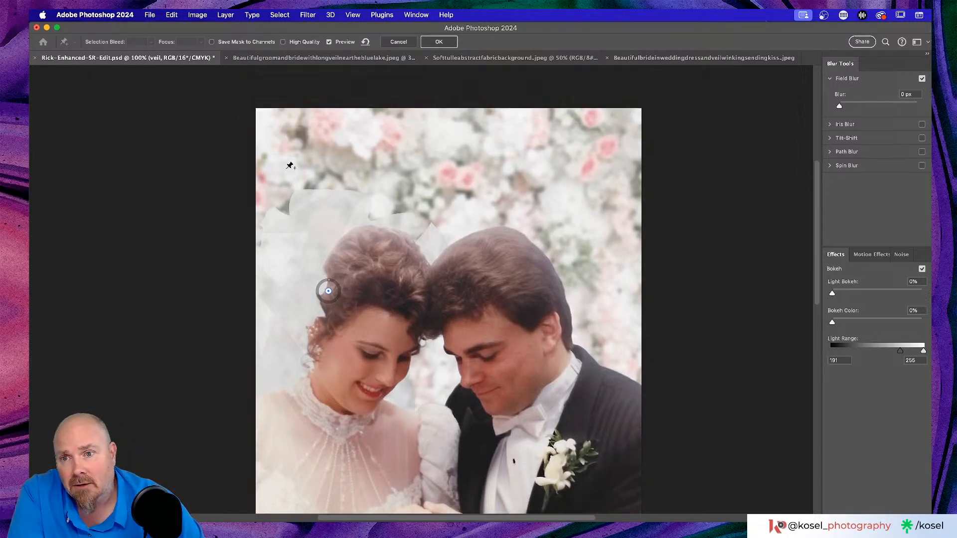
left_click(271, 177)
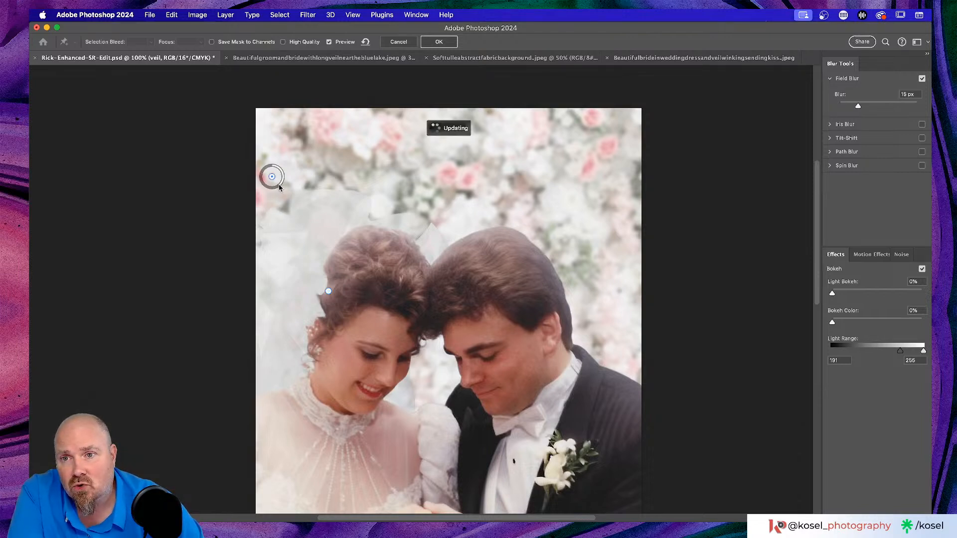
left_click_drag(279, 187, 283, 176)
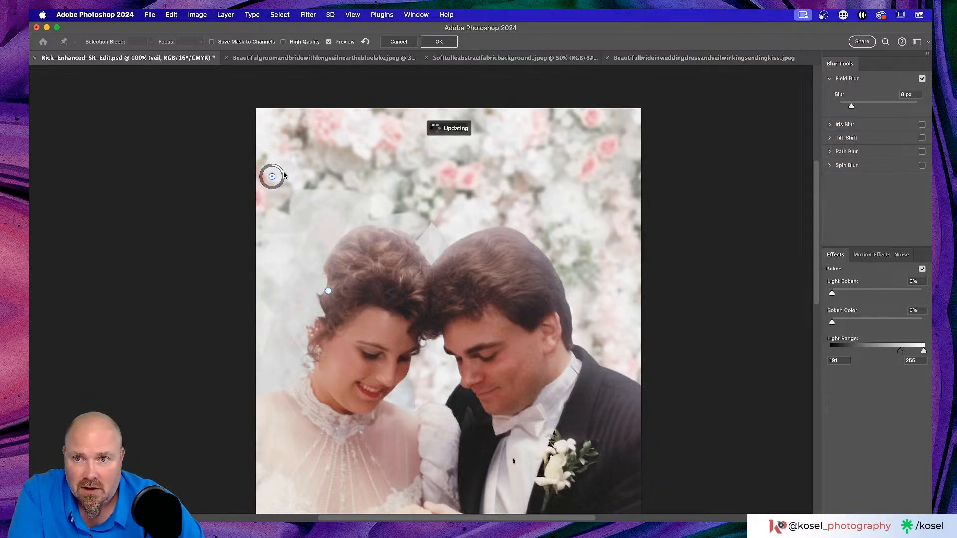
left_click_drag(283, 174, 282, 173)
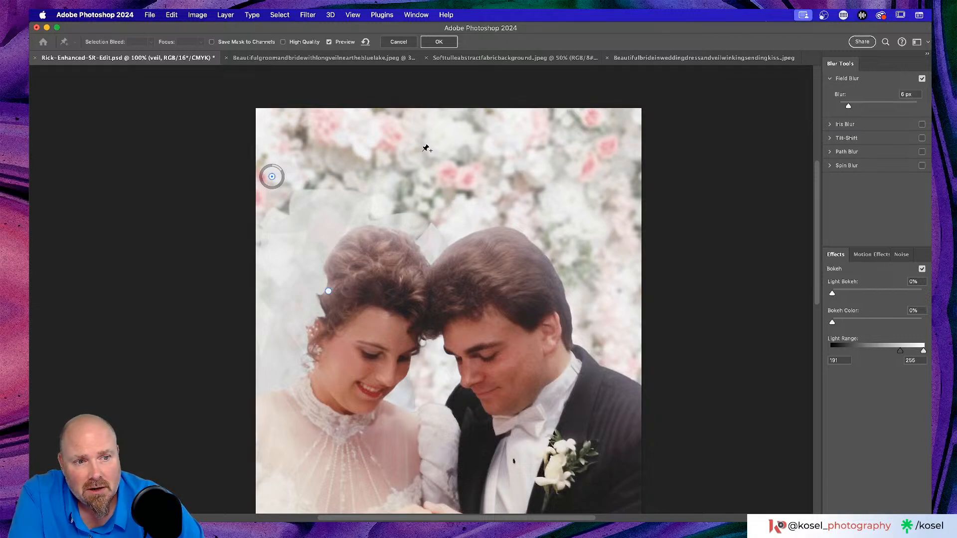
Add a Field Blur pin above the bride's head, set it to 8 px and shift it slightly higher over the veil's edge.
left_click(399, 188)
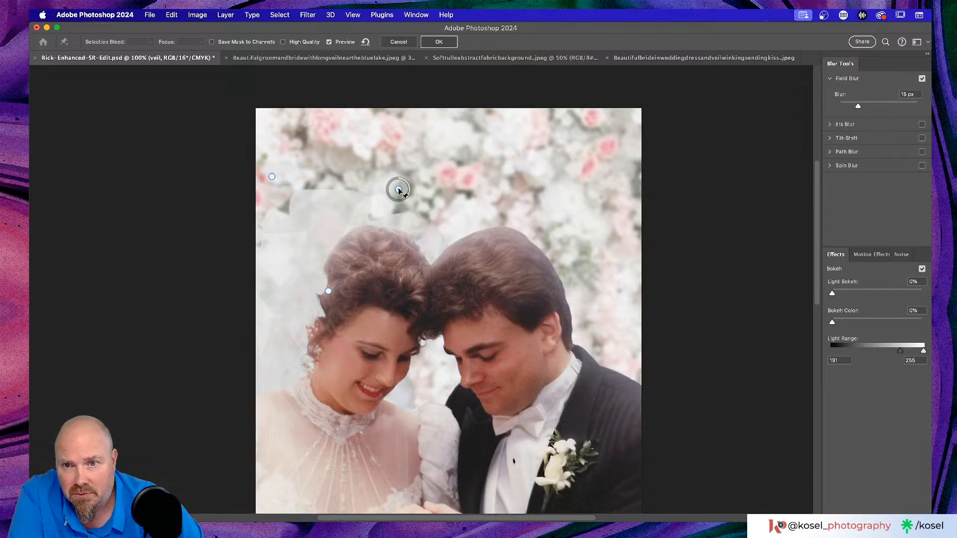
left_click(272, 177)
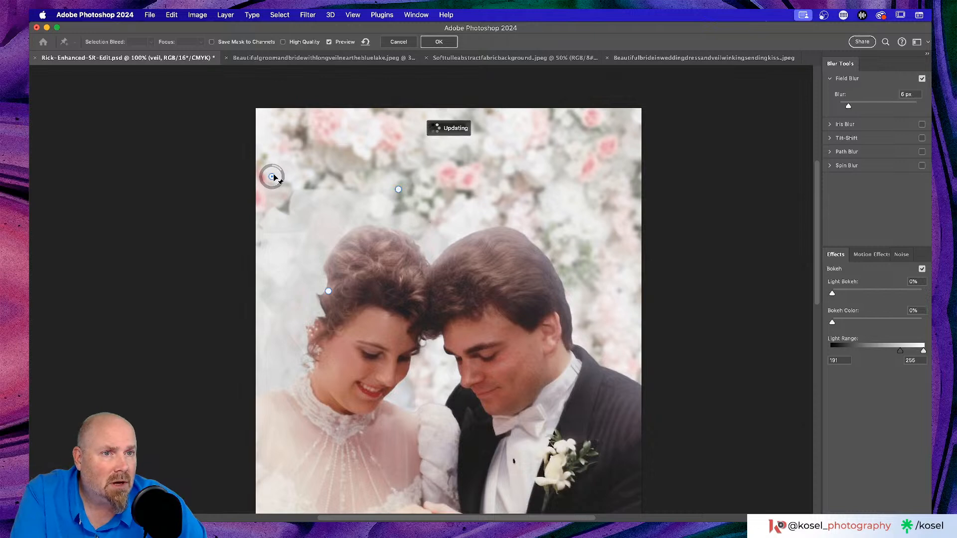
left_click(399, 191)
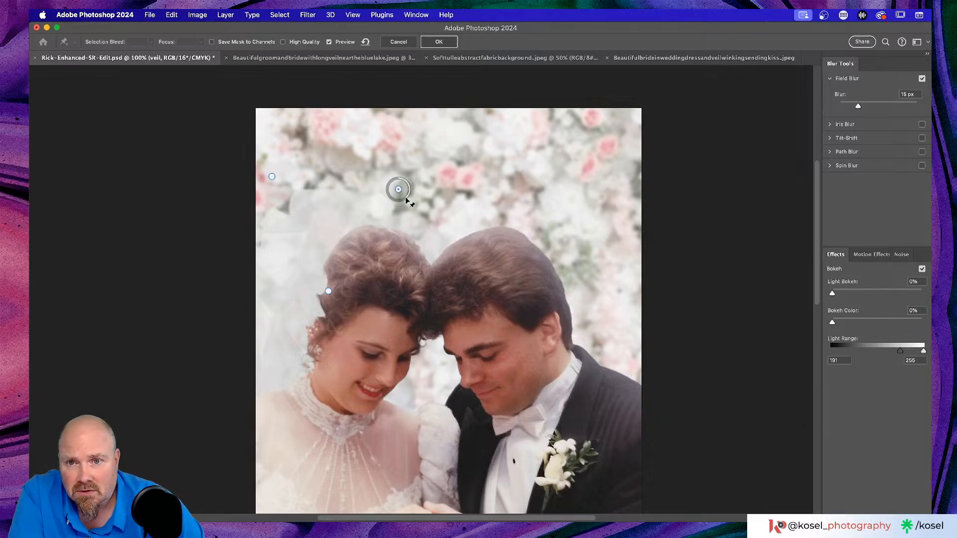
left_click_drag(406, 200, 409, 189)
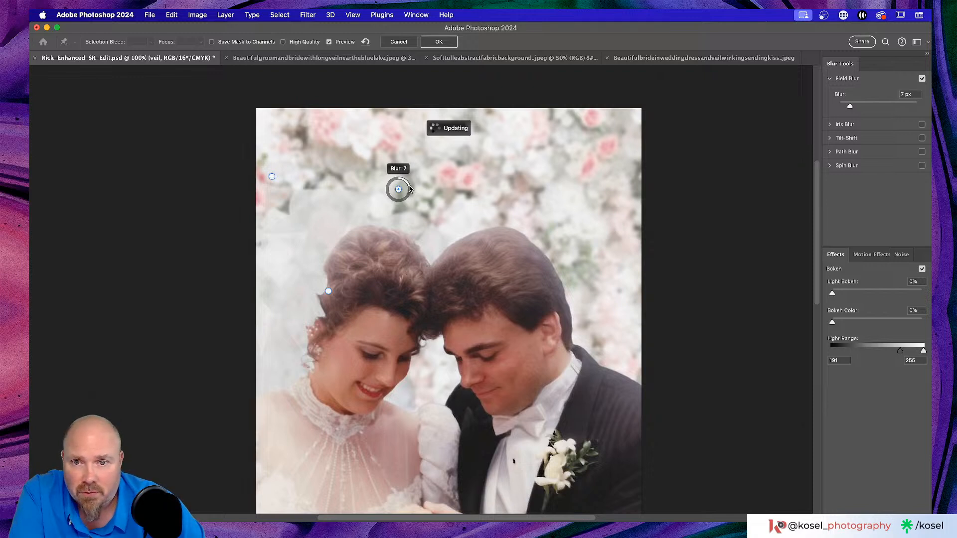
left_click_drag(409, 186, 396, 179)
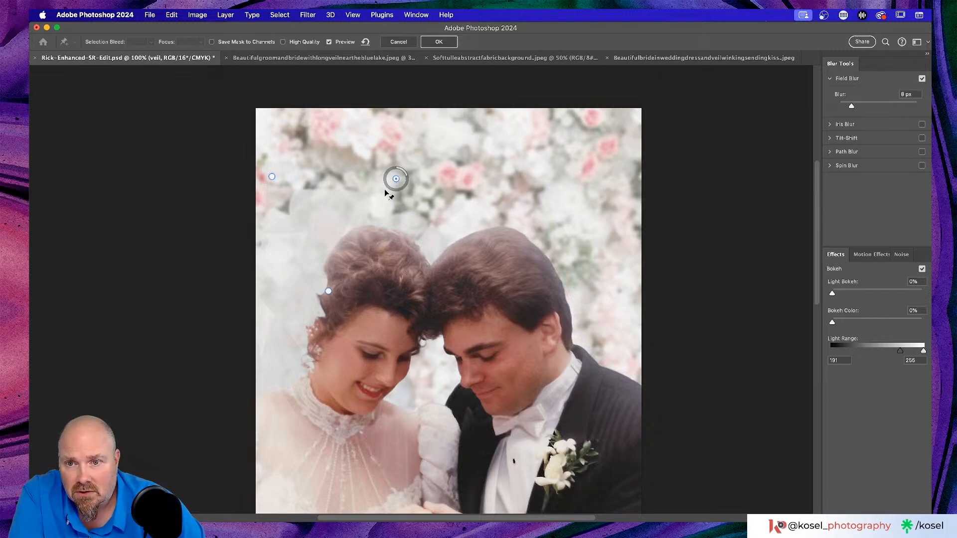
Add a 0 px Field Blur pin on the crown of the bride's hair and check the blur amounts of the two earlier pins.
left_click(365, 257)
left_click_drag(377, 257, 366, 248)
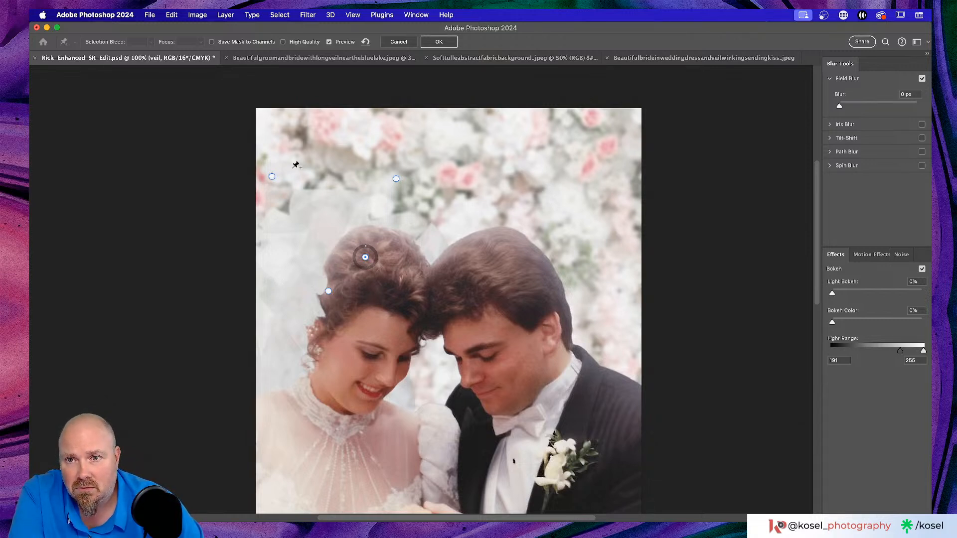
left_click(272, 177)
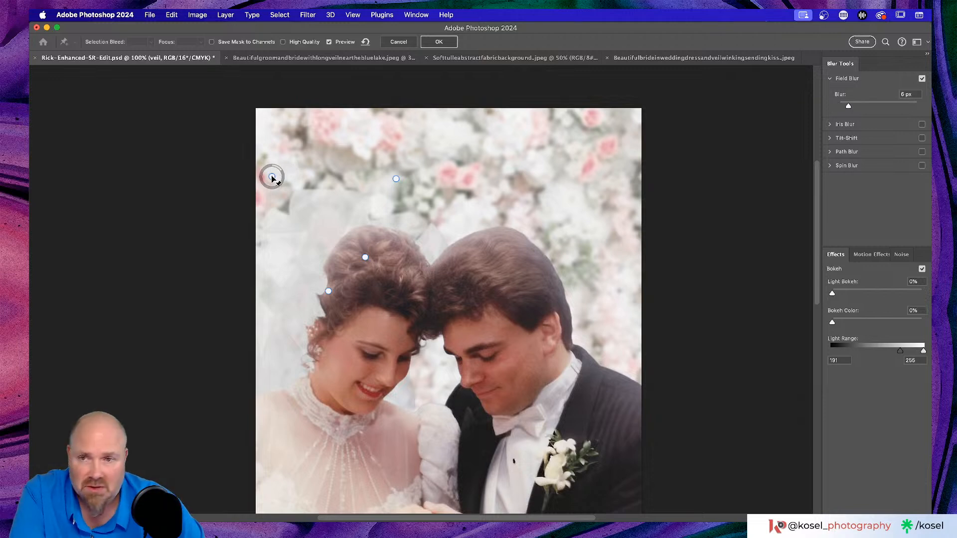
left_click(328, 291)
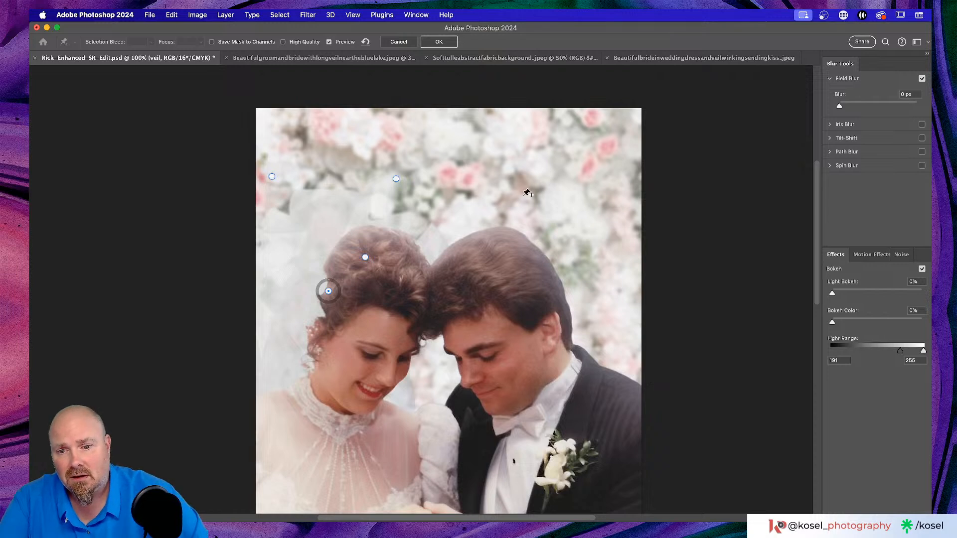
Add a Field Blur pin in the flowers just above the groom's head, set it to 6 px and shift it slightly higher.
left_click(467, 218)
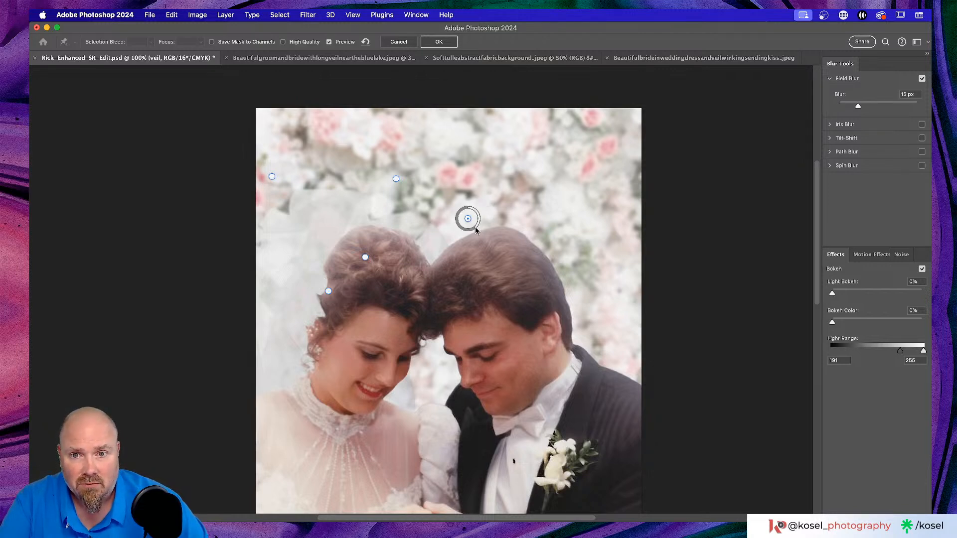
left_click_drag(477, 228, 472, 212)
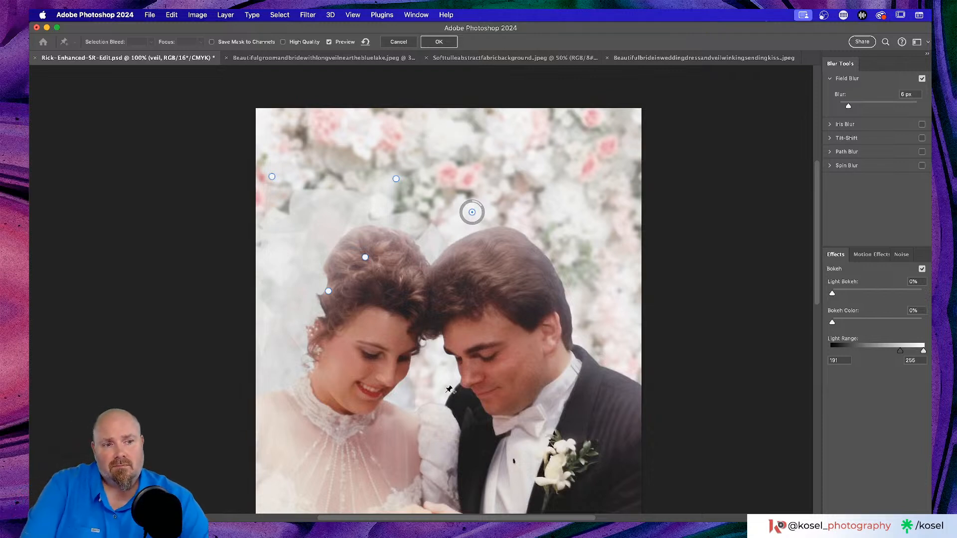
scroll(446, 389, "down", 5)
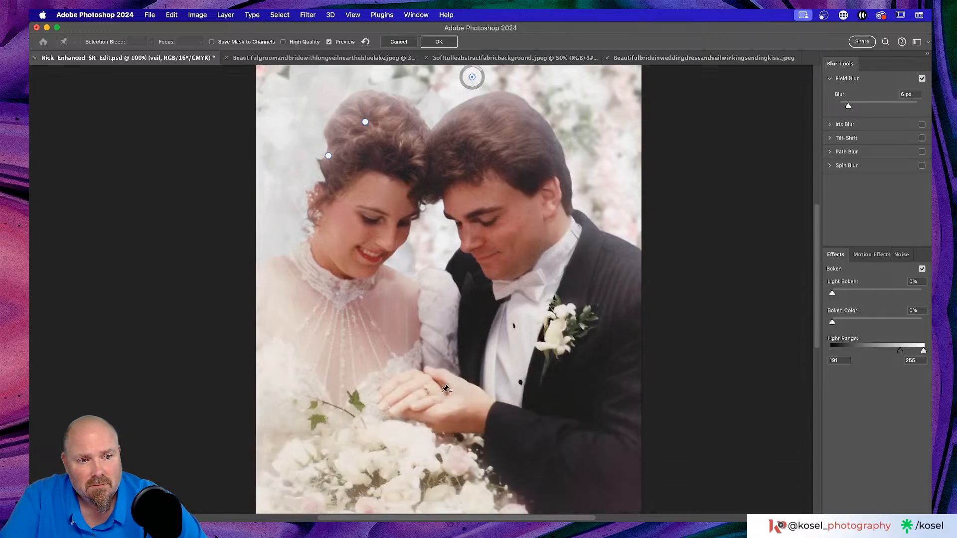
scroll(447, 390, "up", 2)
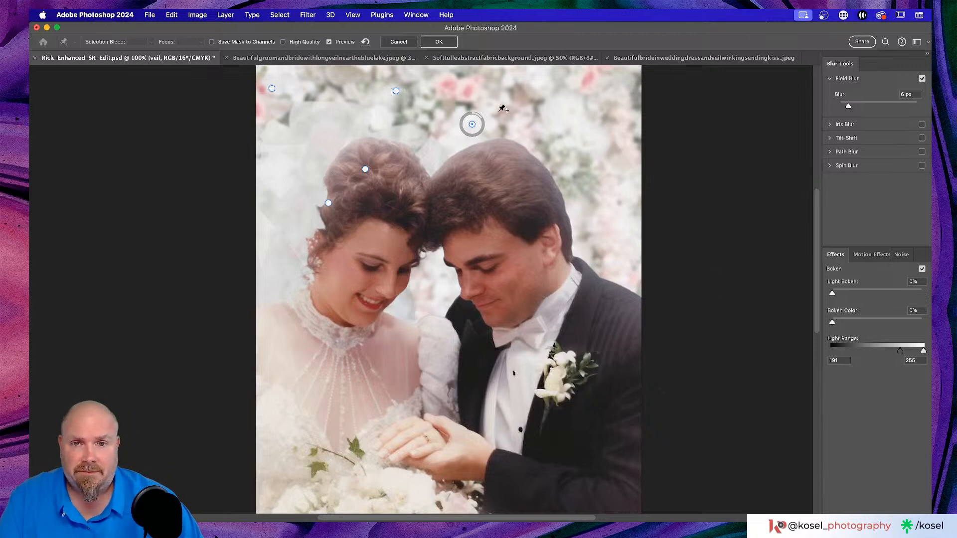
Add a 0 px Field Blur pin at the bride's chin and a 3 px pin between the two faces, then apply the blur.
left_click(361, 306)
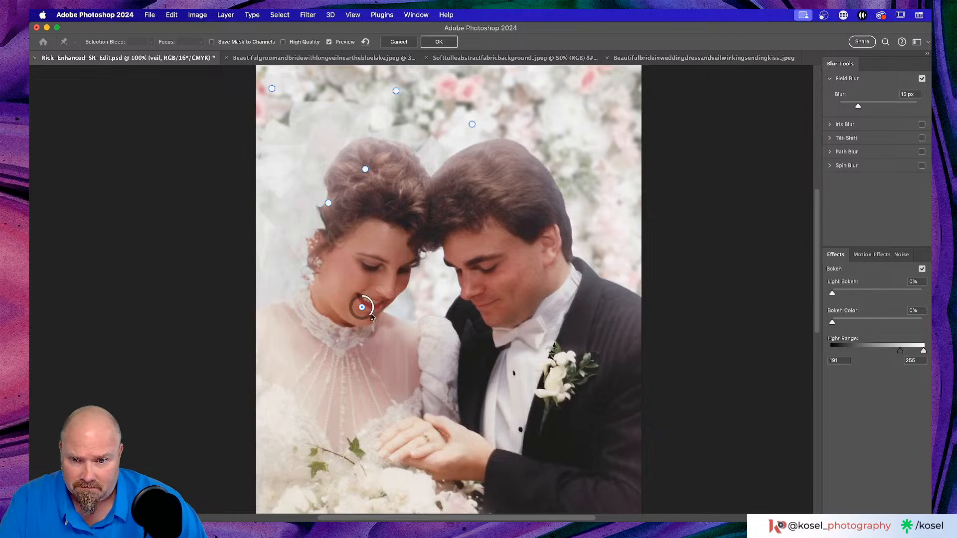
left_click_drag(371, 316, 362, 297)
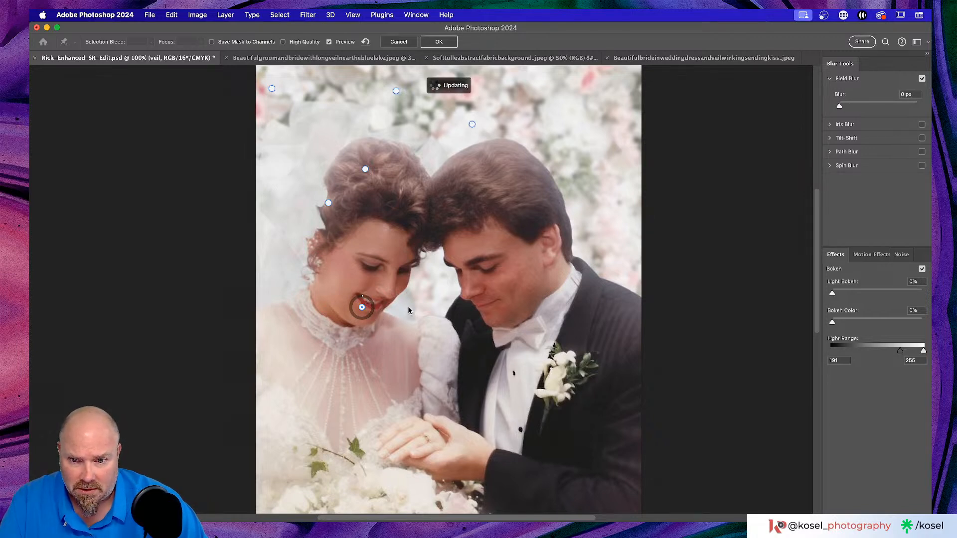
left_click(444, 283)
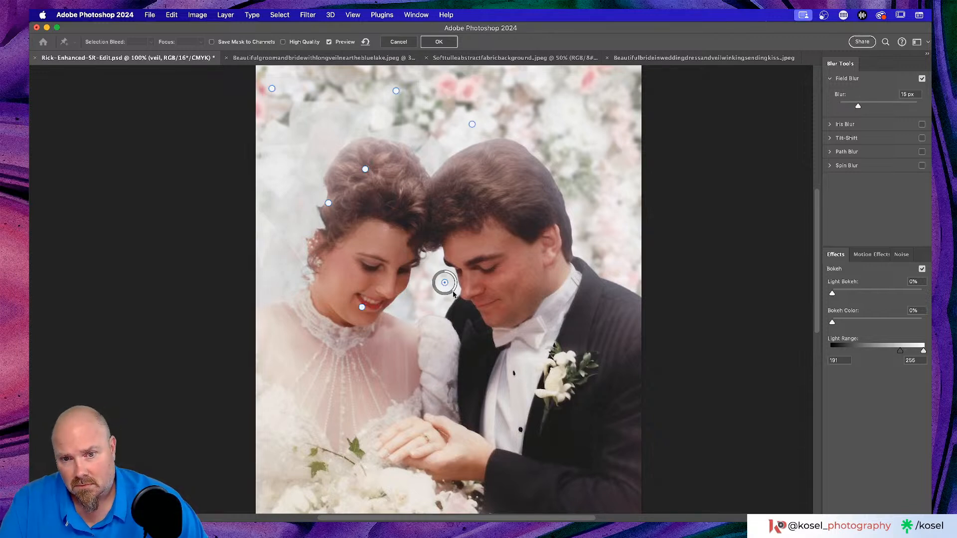
left_click_drag(453, 294, 451, 276)
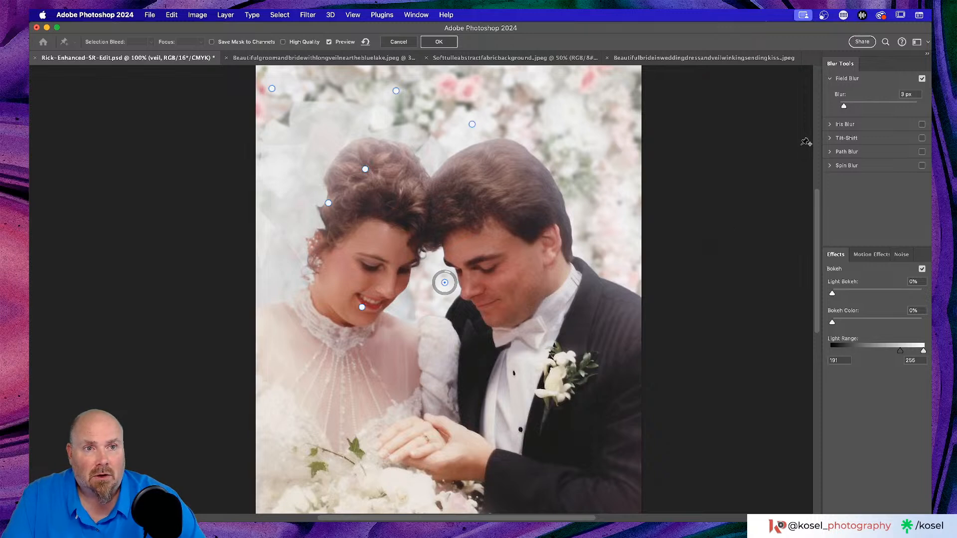
left_click(439, 42)
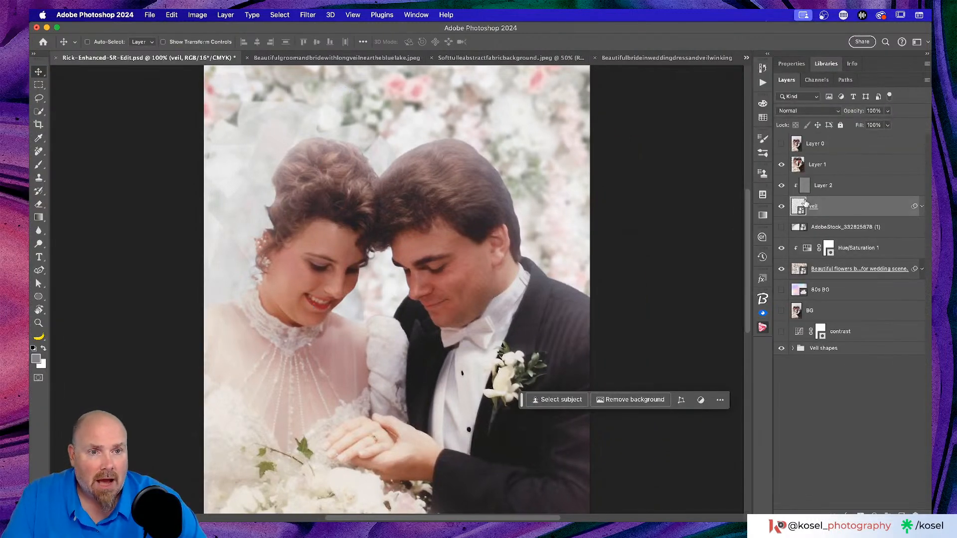
Inspect the veil layer's smart filters and the editable layers inside its smart object, closing the contents without saving.
left_click(921, 207)
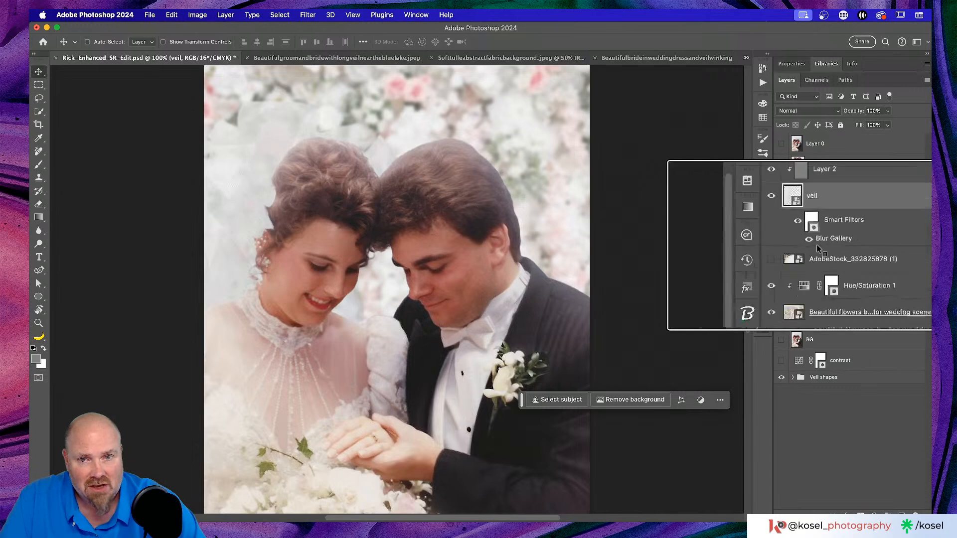
double_click(796, 208)
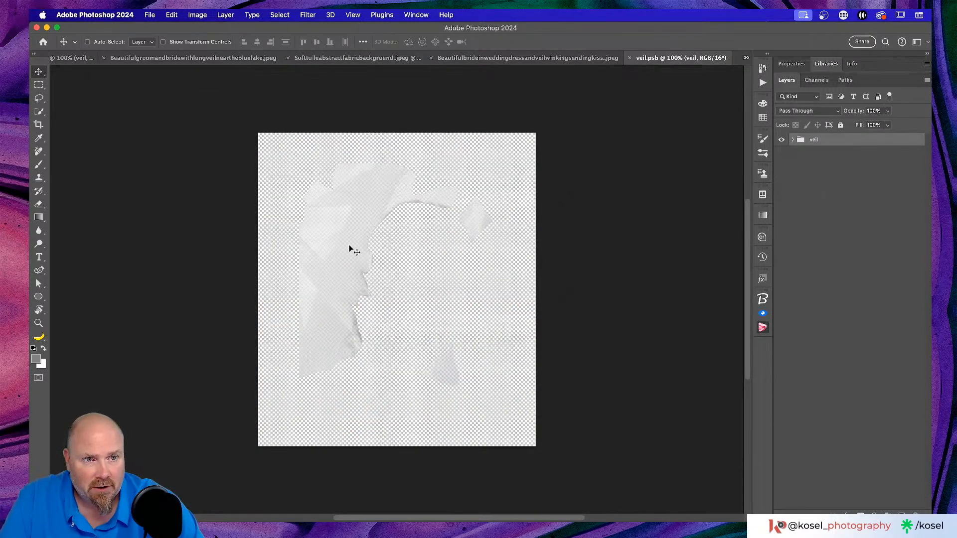
left_click(792, 140)
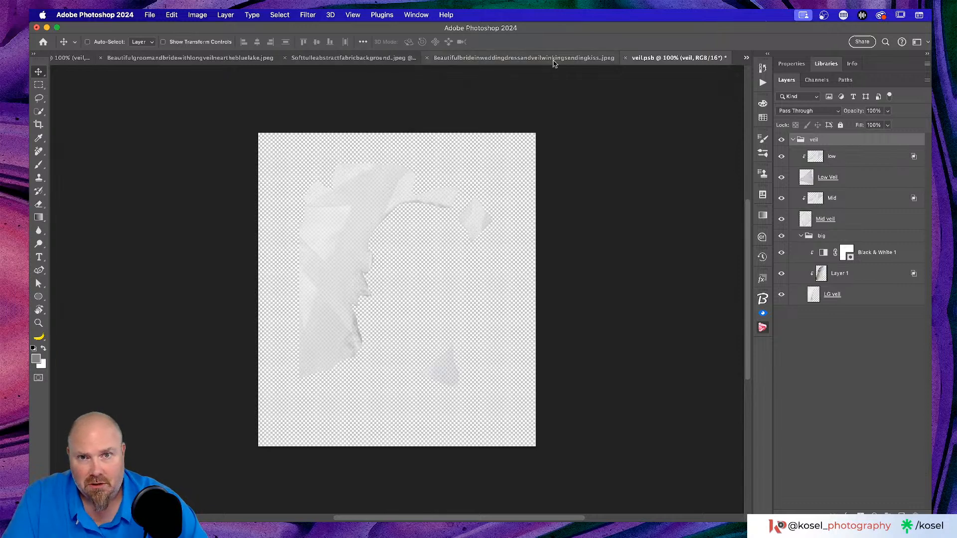
left_click(623, 61)
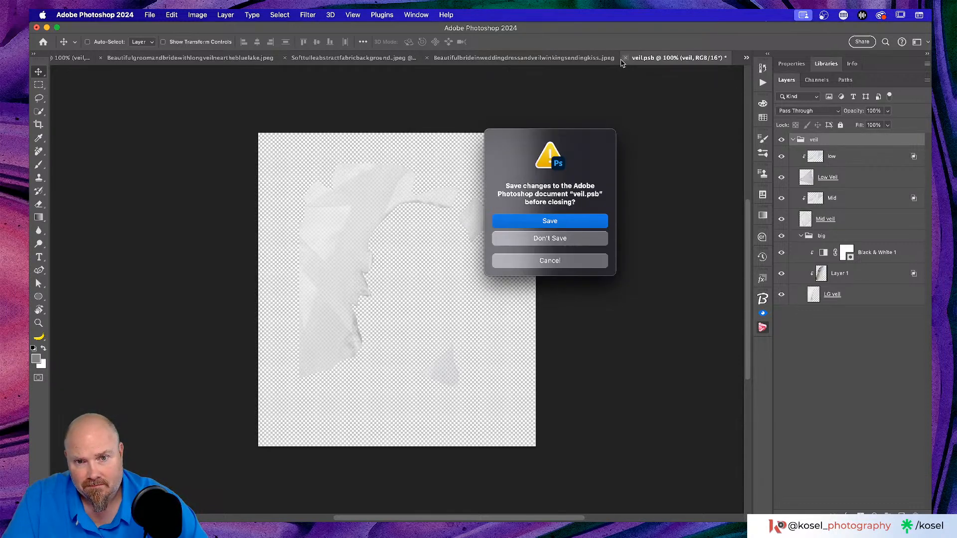
left_click(589, 240)
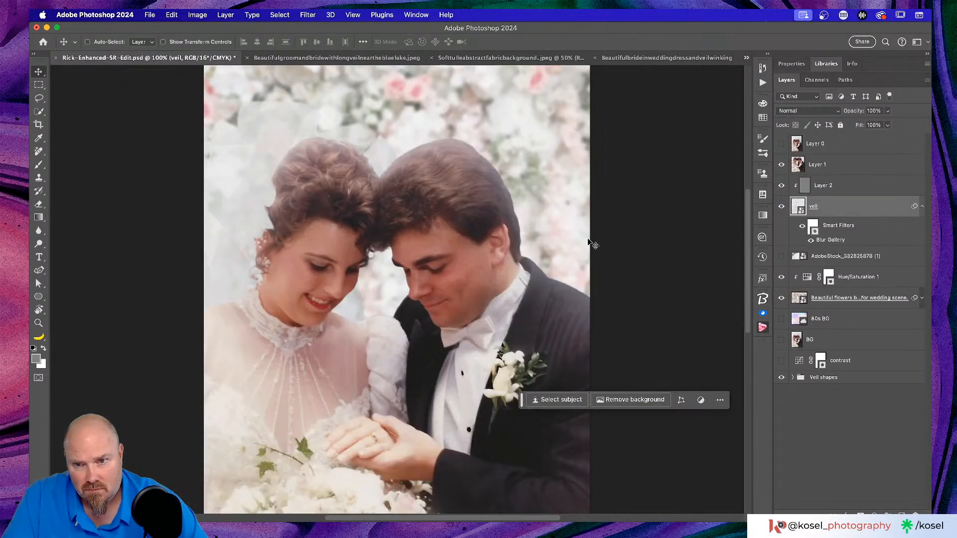
scroll(276, 191, "left", 3)
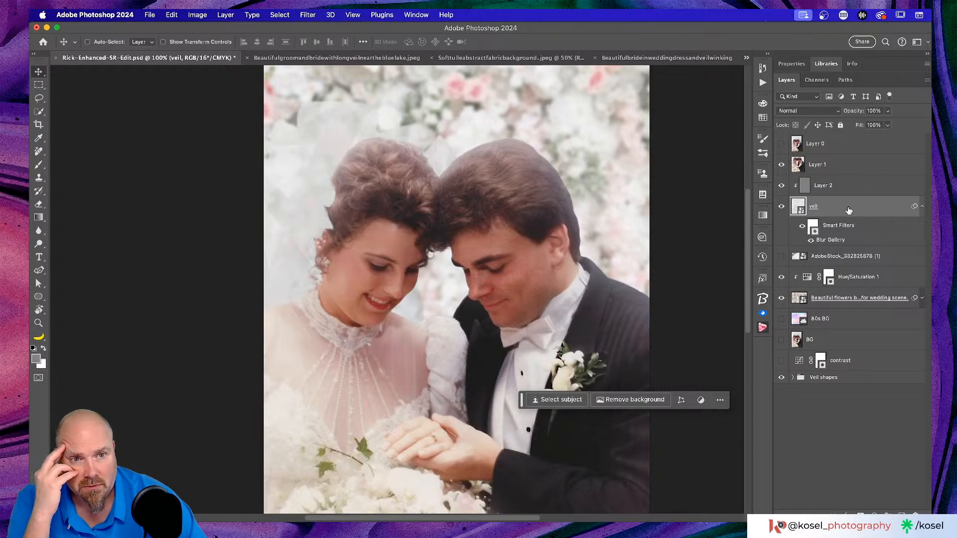
left_click(920, 207)
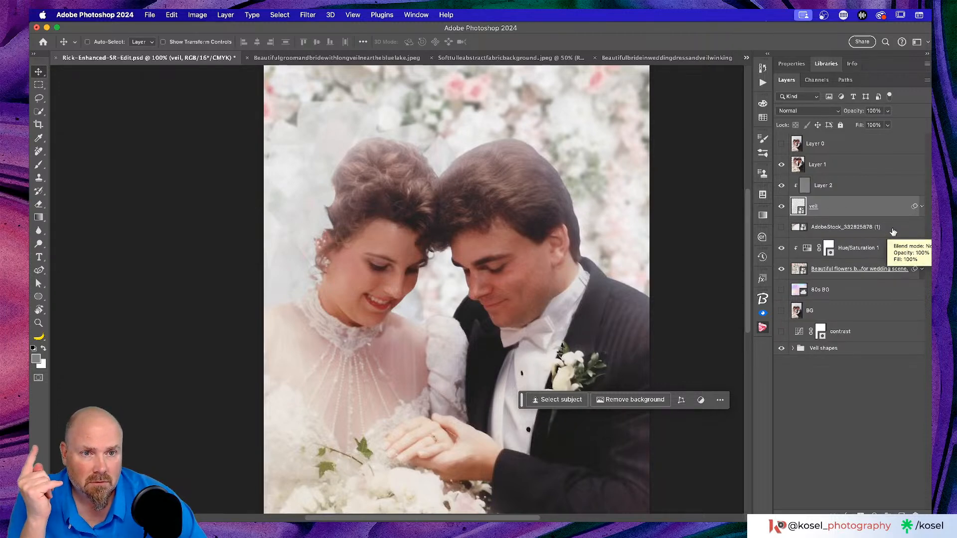
left_click(781, 227)
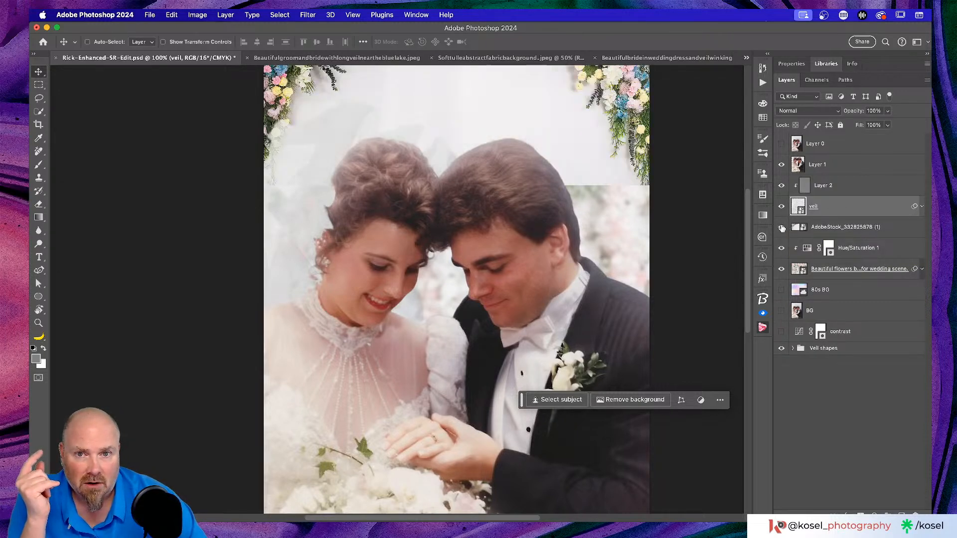
left_click(782, 227)
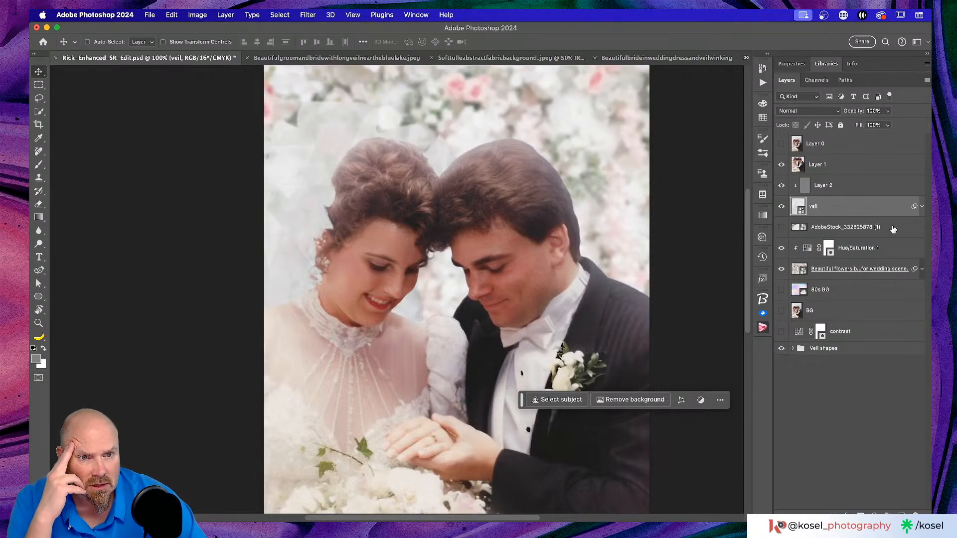
left_click(893, 229)
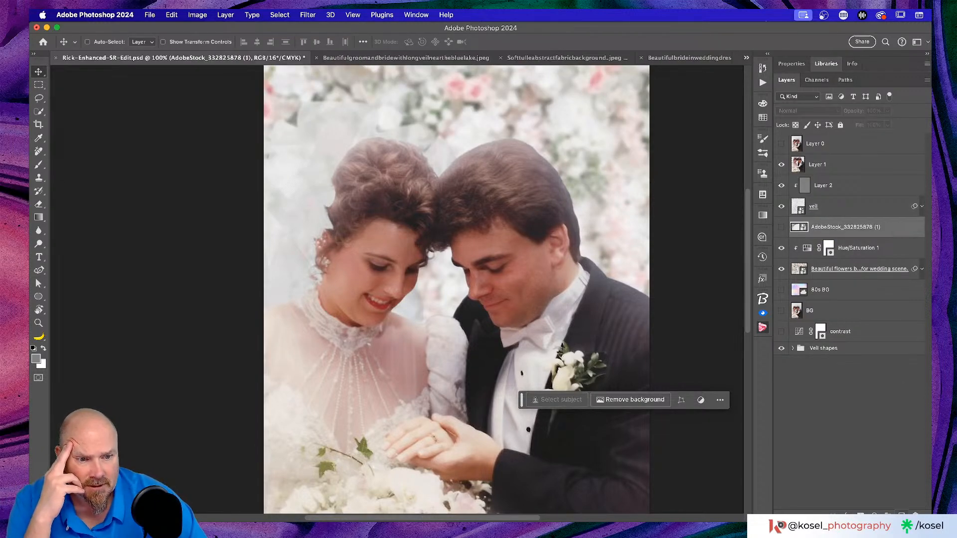
key("Delete")
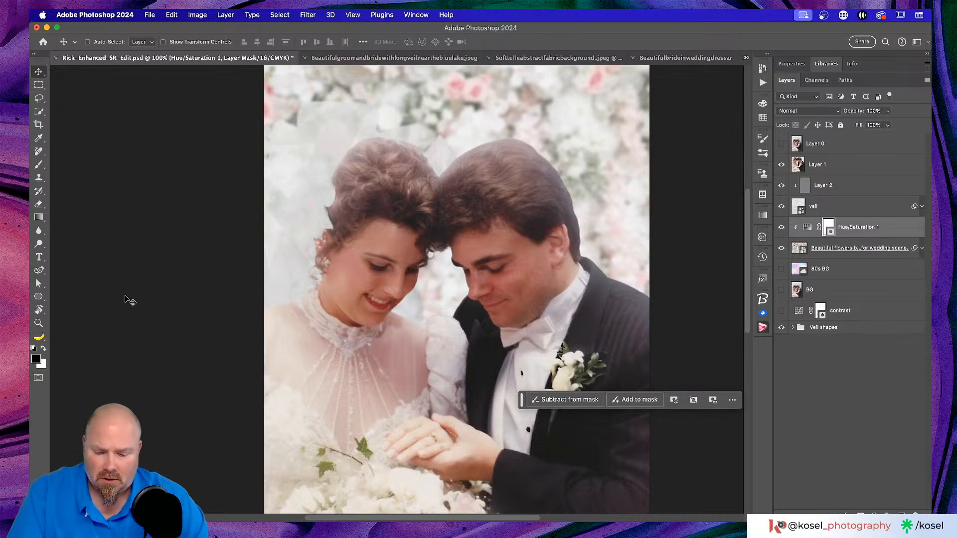
key("super+s")
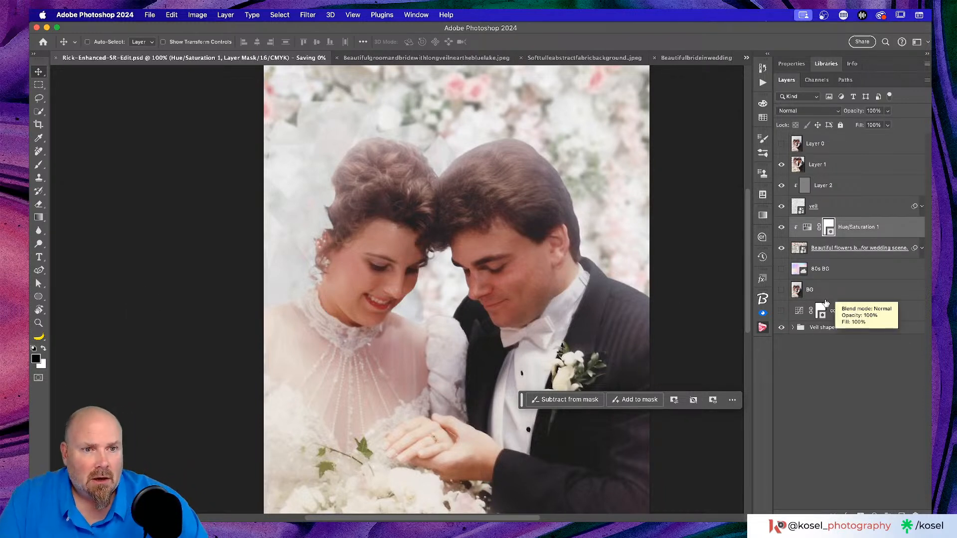
Create an empty layer between the veil and the Hue/Saturation adjustment, and set the 600 px Soft Round brush's hardness to 62%.
left_click(896, 230)
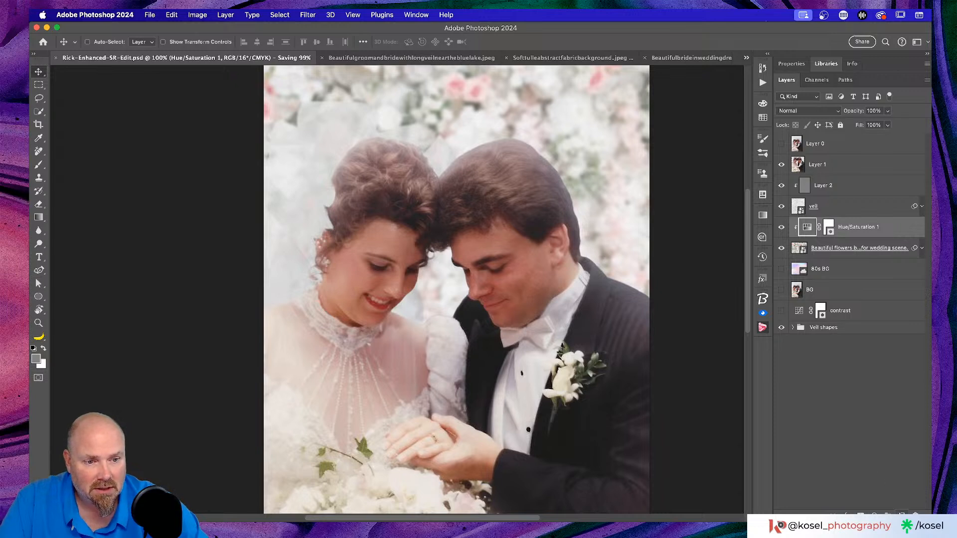
left_click(901, 513)
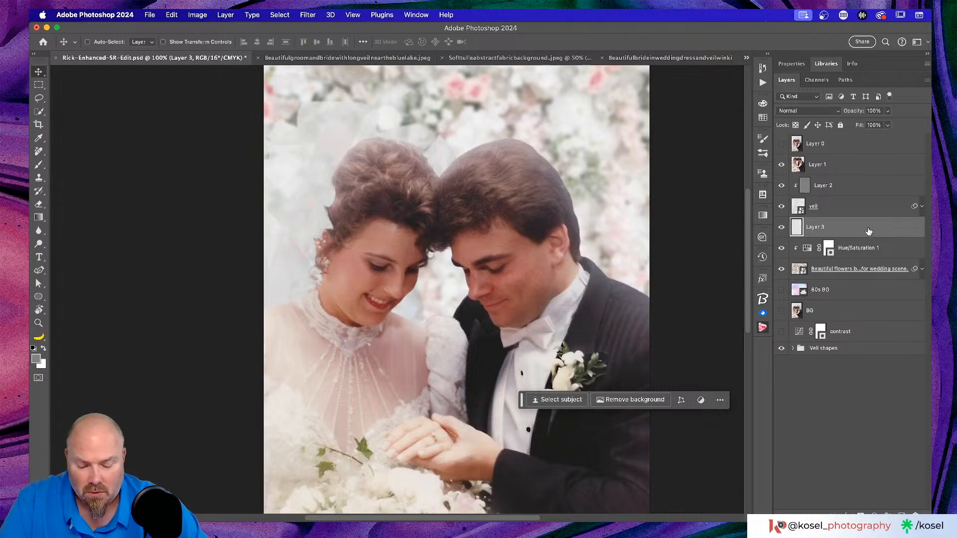
key("b")
left_click(101, 43)
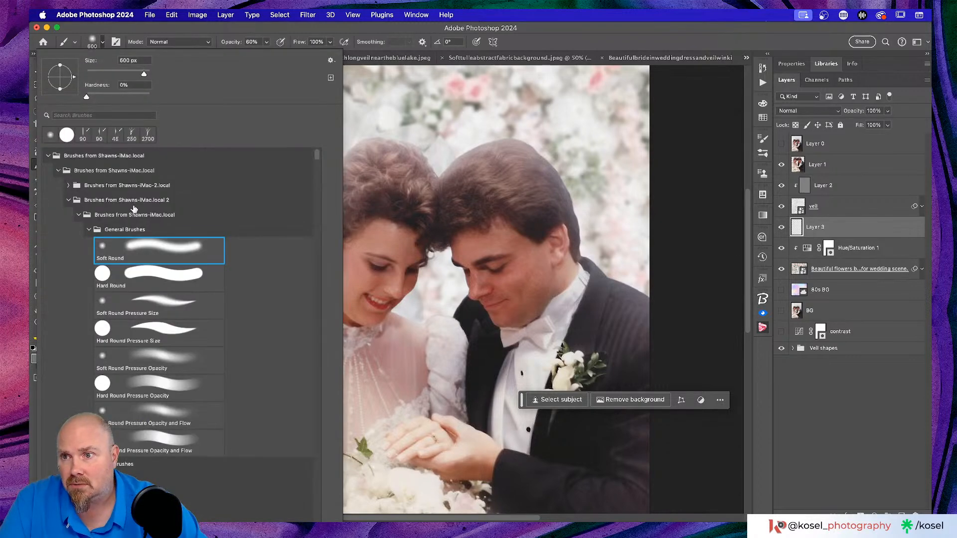
left_click_drag(115, 97, 123, 97)
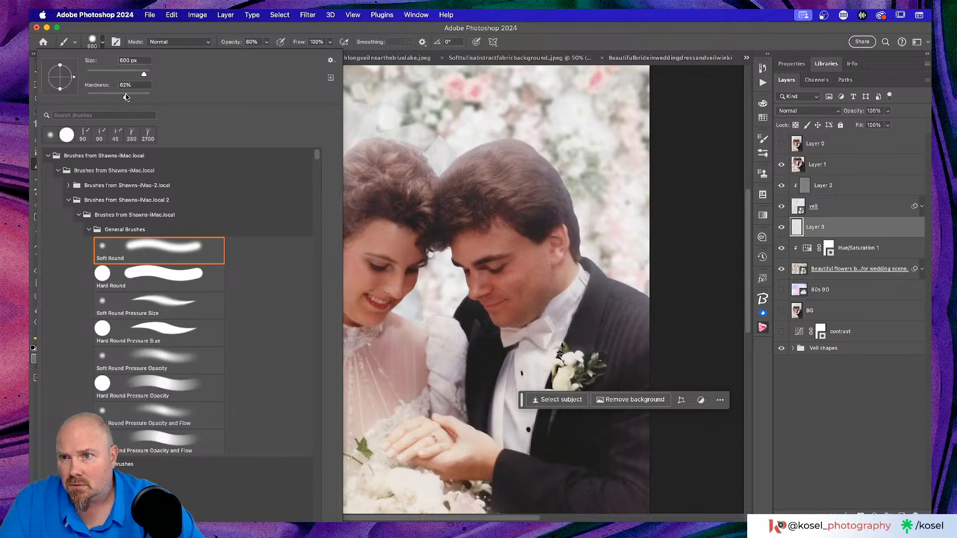
key("Return")
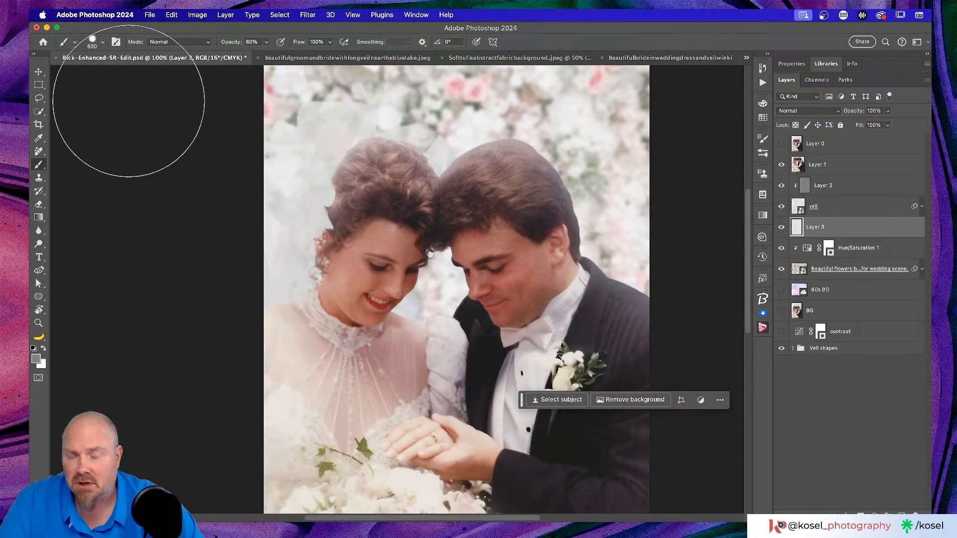
Reduce the brush to 60 px, sample the pale background above the bride's hair and paint along the hair's outer edge on Layer 3.
key("bracketleft")
key("bracketleft")
key("bracketleft")
key("bracketleft")
key("bracketleft")
key("bracketleft")
key("bracketleft")
key("bracketleft")
key("bracketleft")
key("bracketleft")
key("bracketleft")
key("bracketleft")
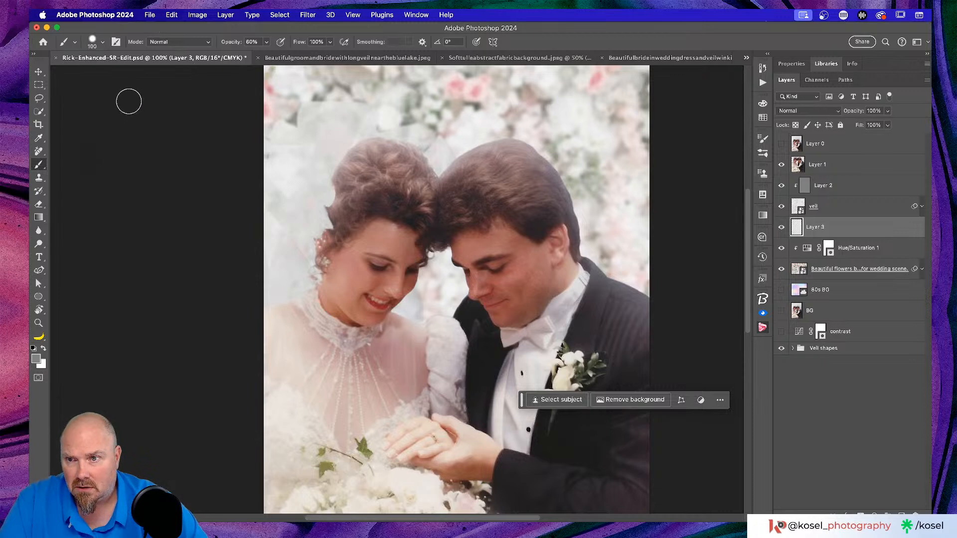
key("bracketleft")
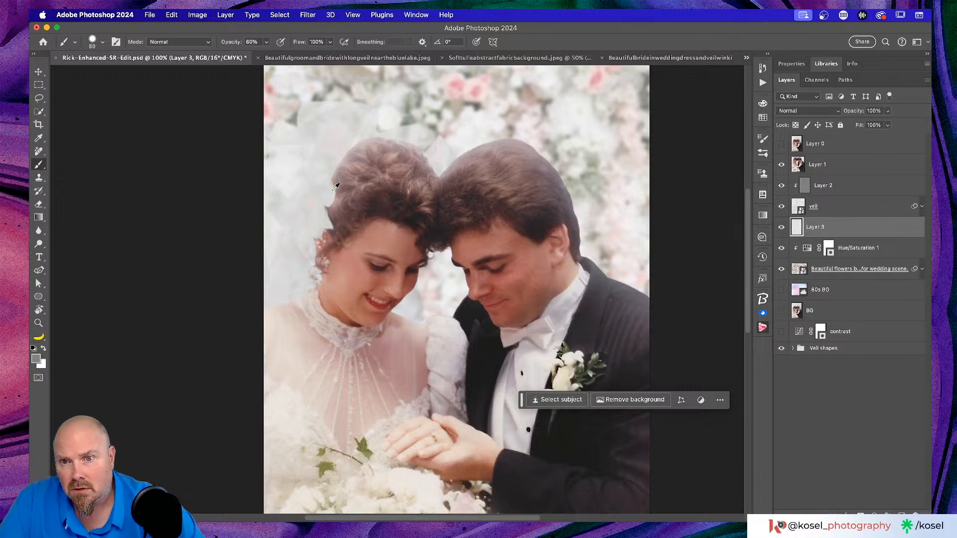
left_click(365, 129, "alt")
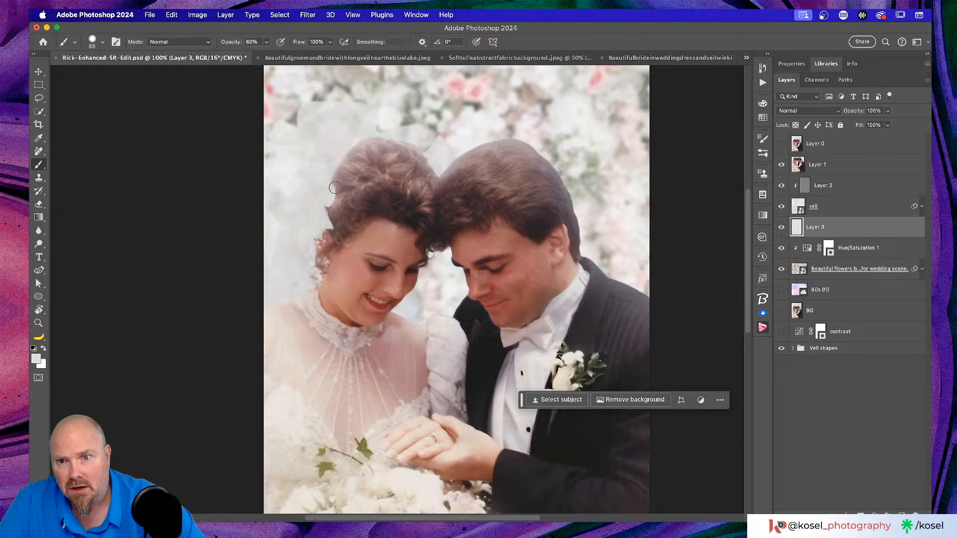
mouse_move(335, 185)
left_mouse_down()
mouse_move(328, 202)
mouse_move(339, 206)
left_mouse_up()
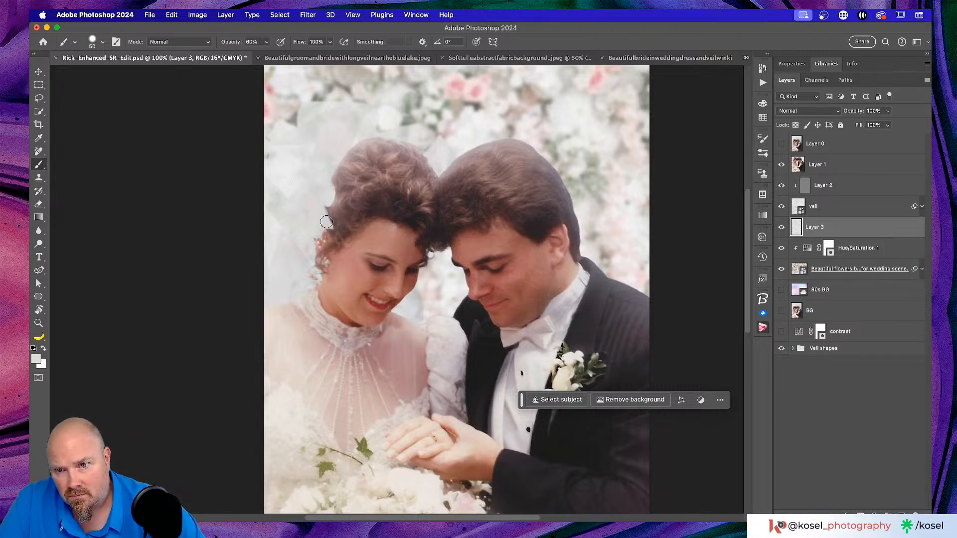
left_click_drag(324, 222, 321, 238)
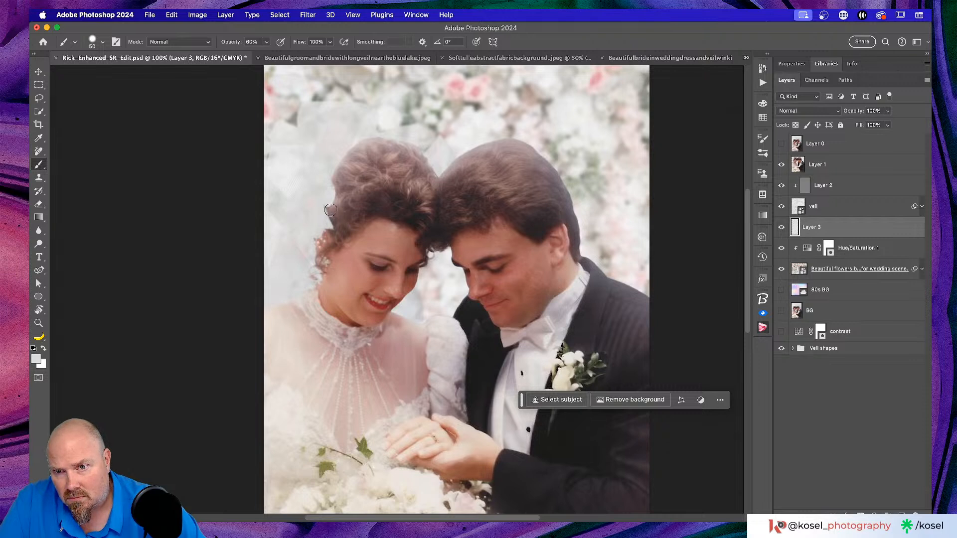
left_click_drag(343, 149, 359, 148)
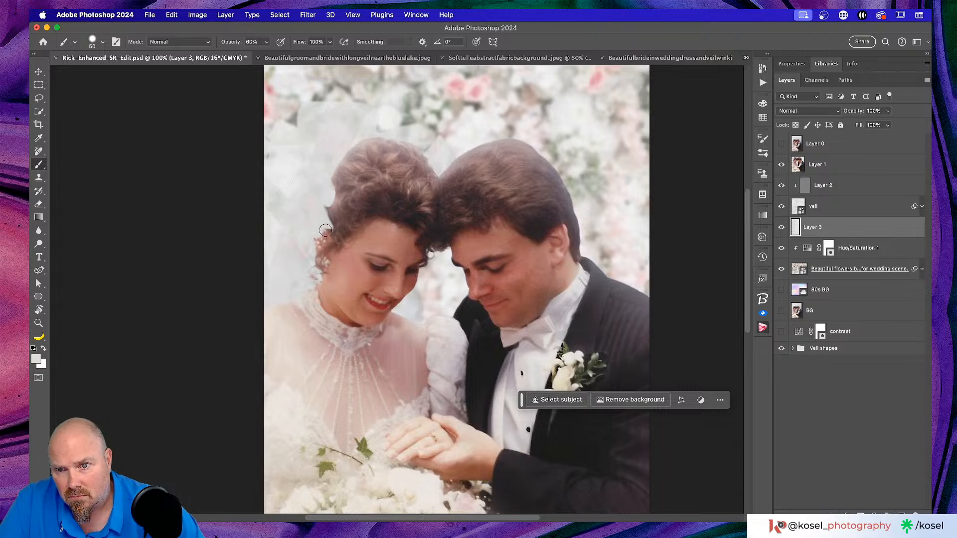
Reduce the brush to 30 px and switch it to the Soft Round preset with 0% hardness.
key("bracketleft")
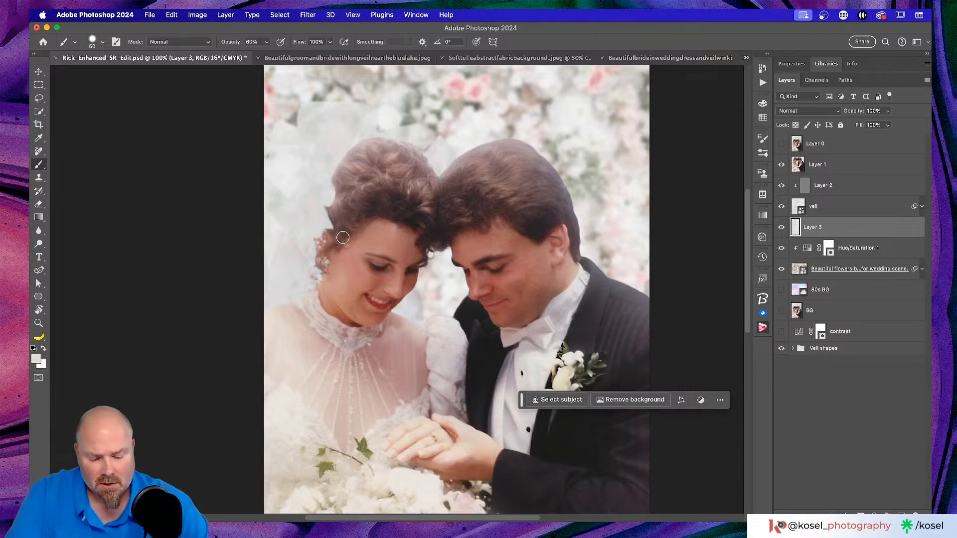
key("bracketleft")
key("bracketleft")
key("bracketleft")
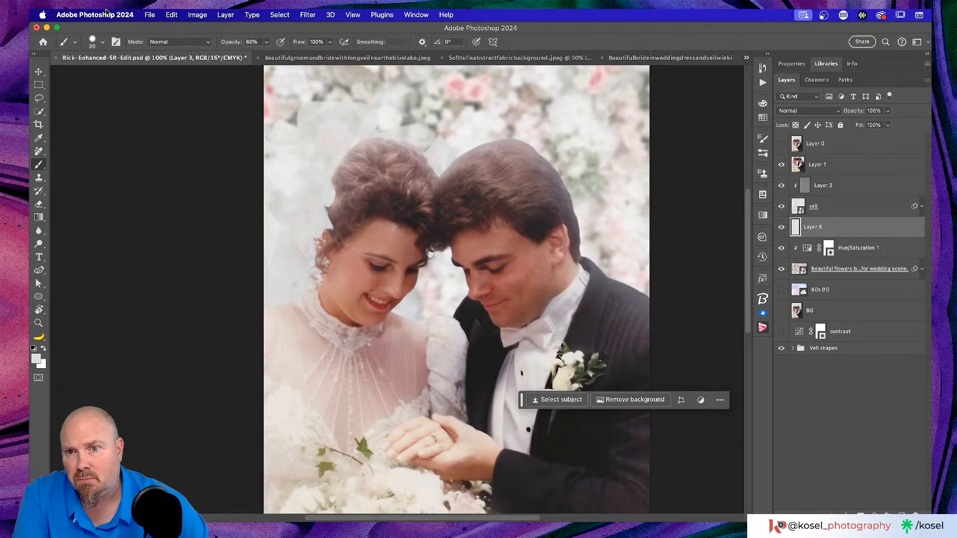
left_click(96, 43)
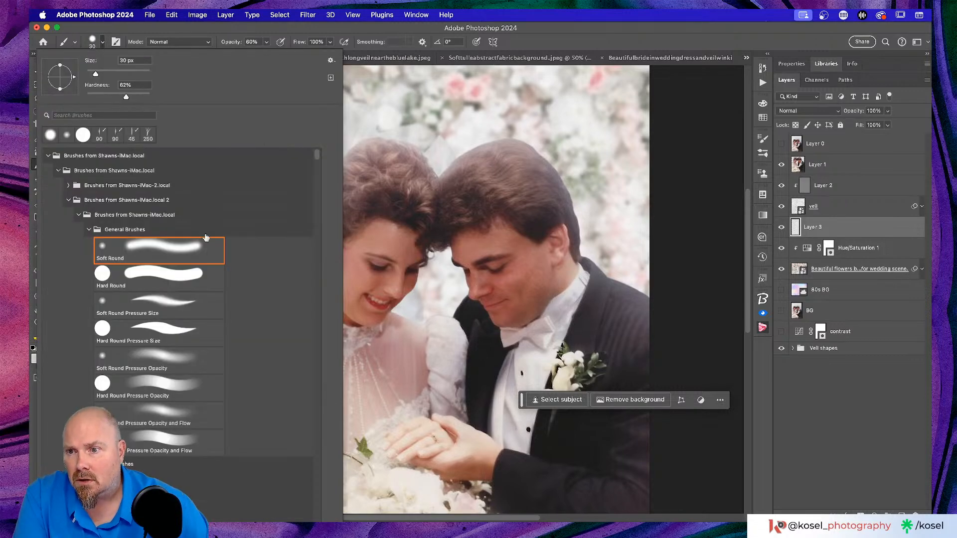
left_click(166, 258)
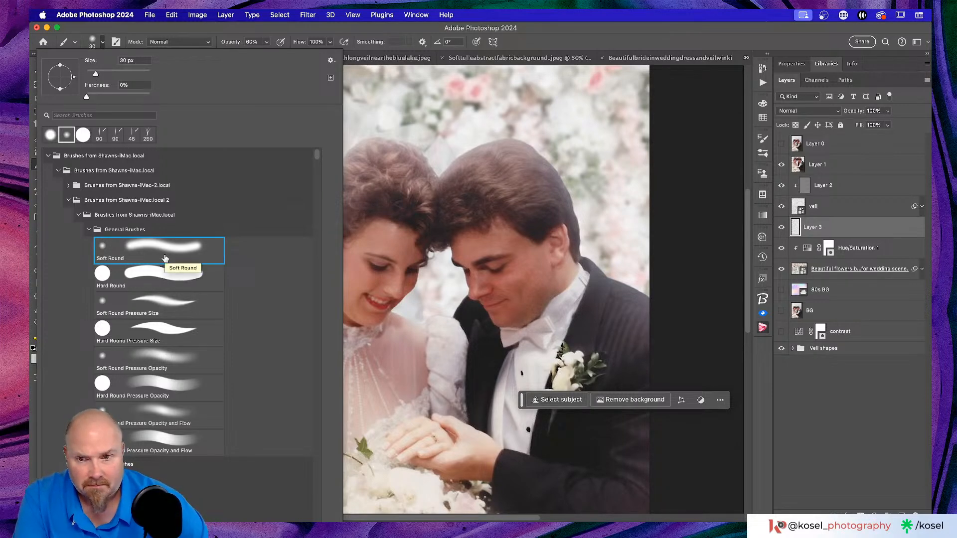
key("Return")
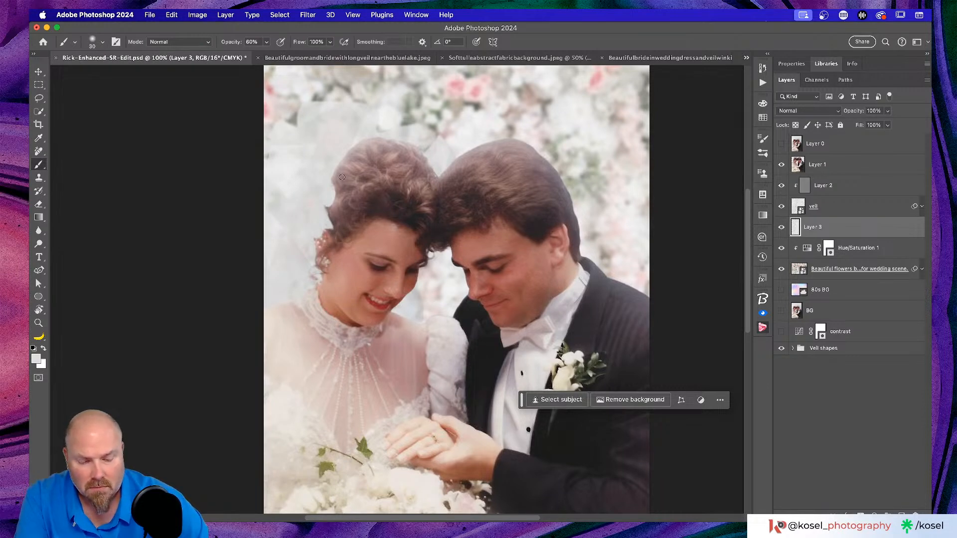
Paint along the bride's hair edge with an enlarged soft brush and toggle Layer 3's visibility to compare the result.
key("bracketright")
key("bracketright")
key("bracketright")
key("bracketright")
key("bracketright")
mouse_move(341, 177)
left_mouse_down()
mouse_move(366, 164)
mouse_move(344, 190)
mouse_move(354, 165)
mouse_move(357, 185)
mouse_move(360, 166)
mouse_move(339, 204)
mouse_move(338, 189)
mouse_move(328, 226)
mouse_move(340, 224)
mouse_move(352, 200)
mouse_move(335, 214)
mouse_move(321, 256)
mouse_move(336, 222)
left_mouse_up()
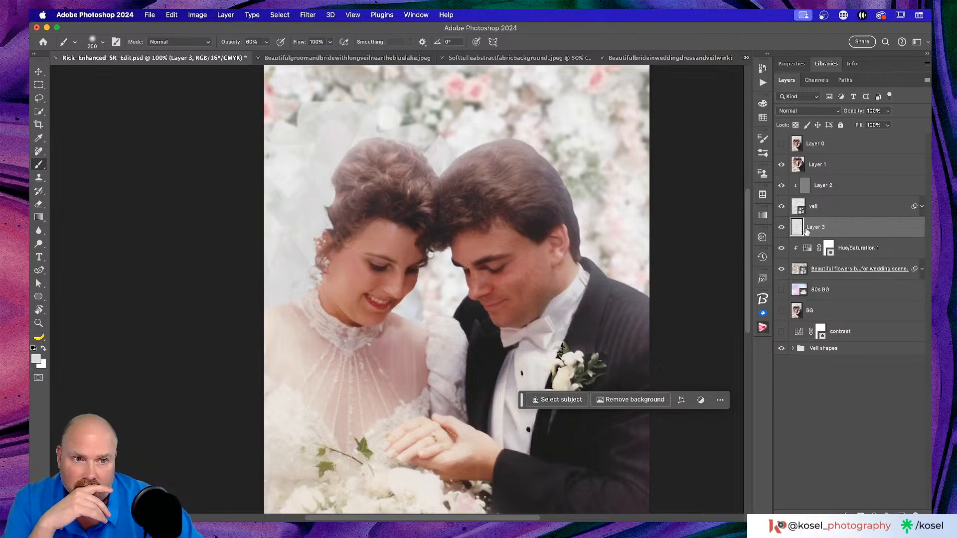
left_click(781, 228)
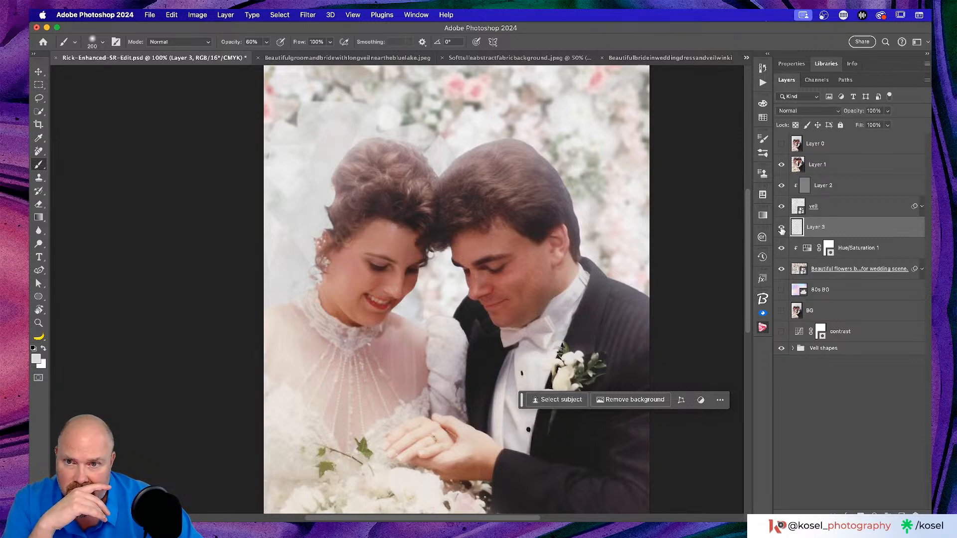
left_click(782, 228)
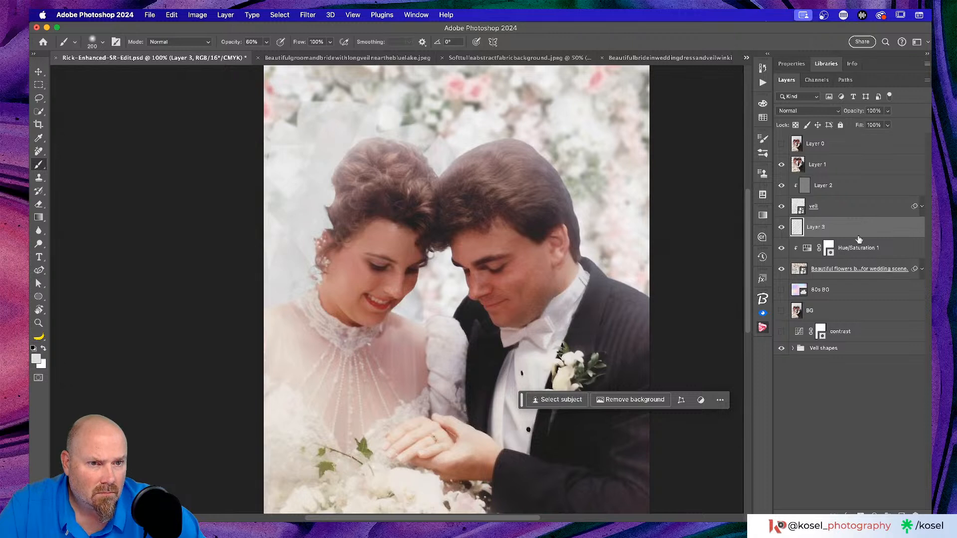
Add a new empty layer directly beneath Layer 3 and rename Layer 3 as white.
key("alt+shift+super+n")
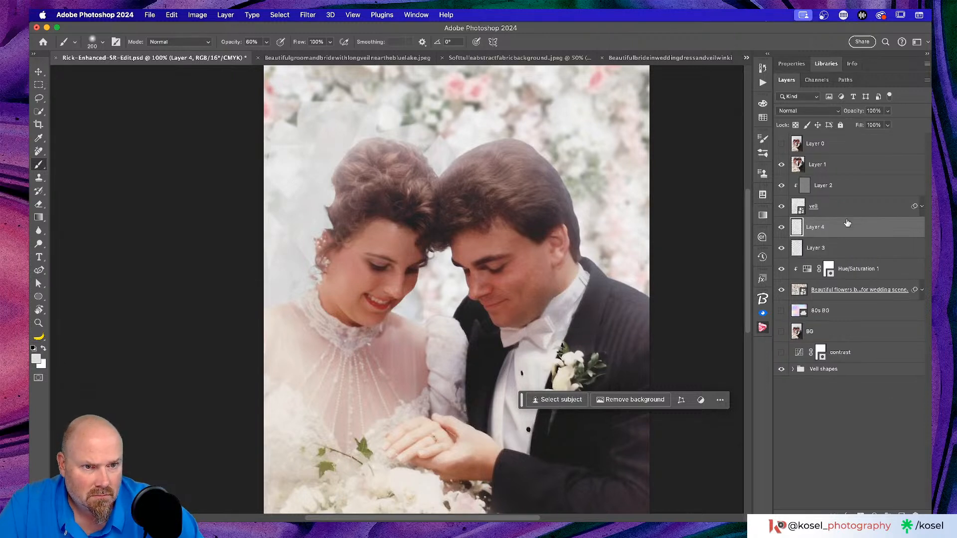
key("super+bracketleft")
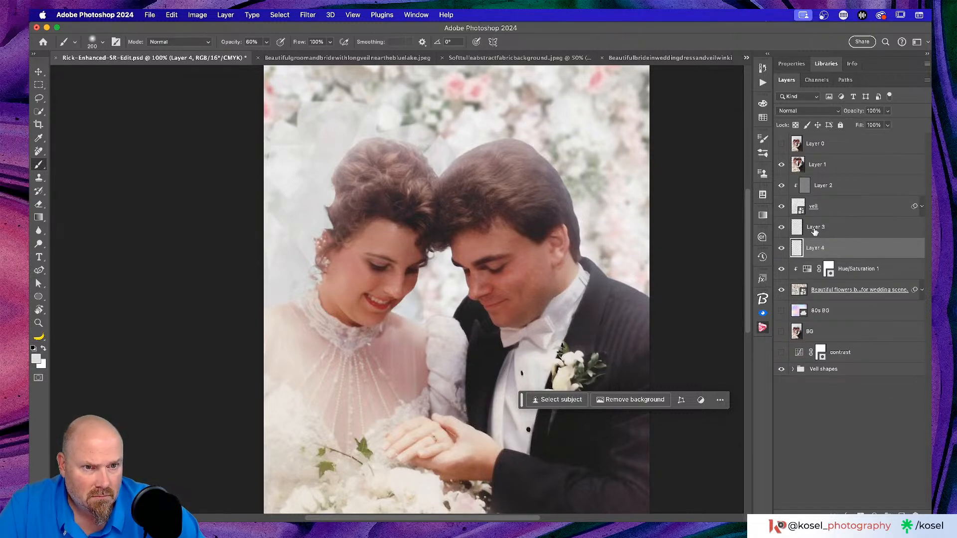
double_click(814, 228)
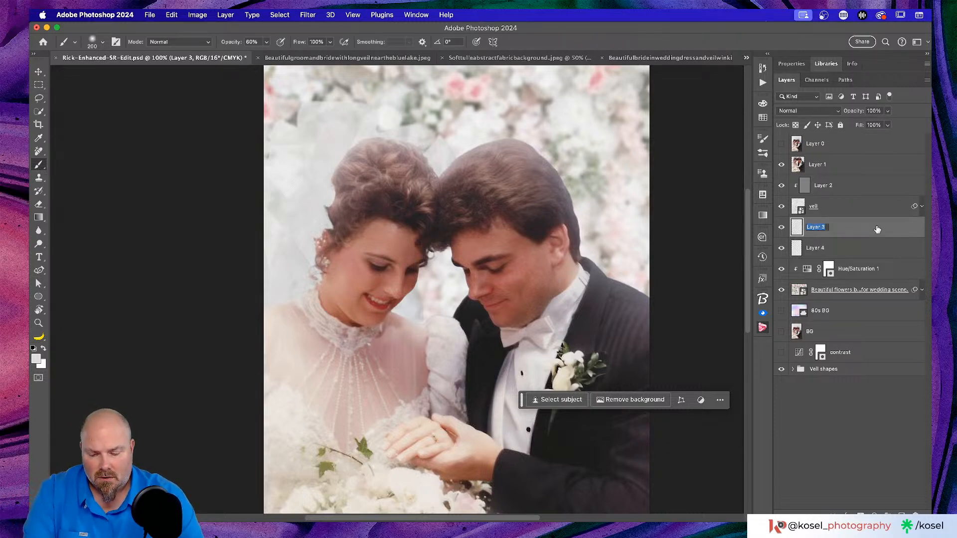
type("white")
key("Return")
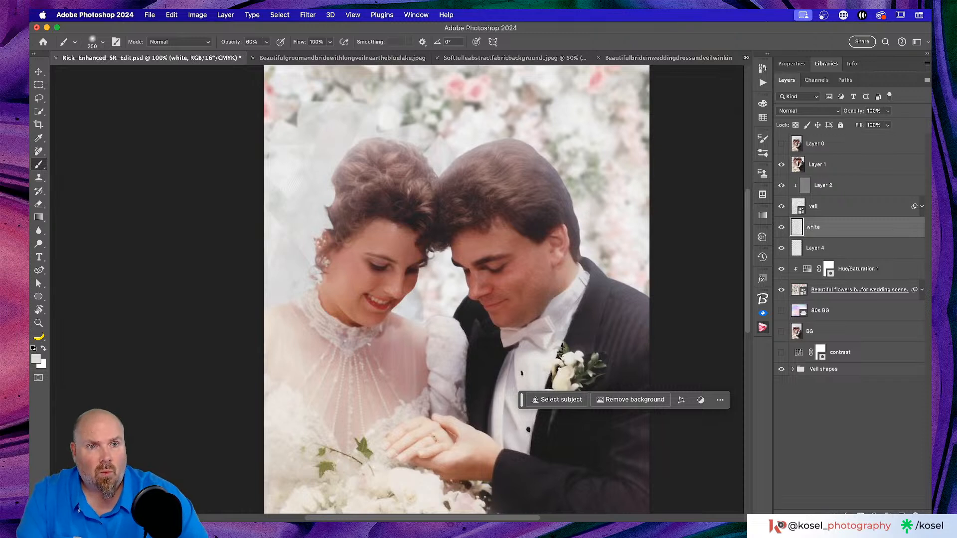
Set up the Clone Stamp with a 30 px brush for Layer 4 and move that layer directly above Layer 1.
left_click(844, 249)
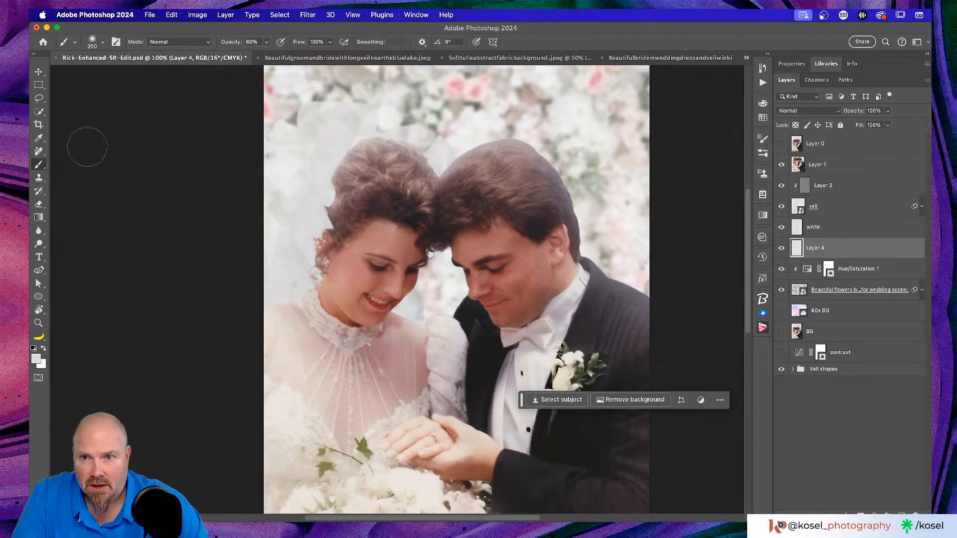
key("s")
key("bracketright")
key("bracketright")
key("bracketright")
key("bracketright")
key("bracketright")
key("bracketright")
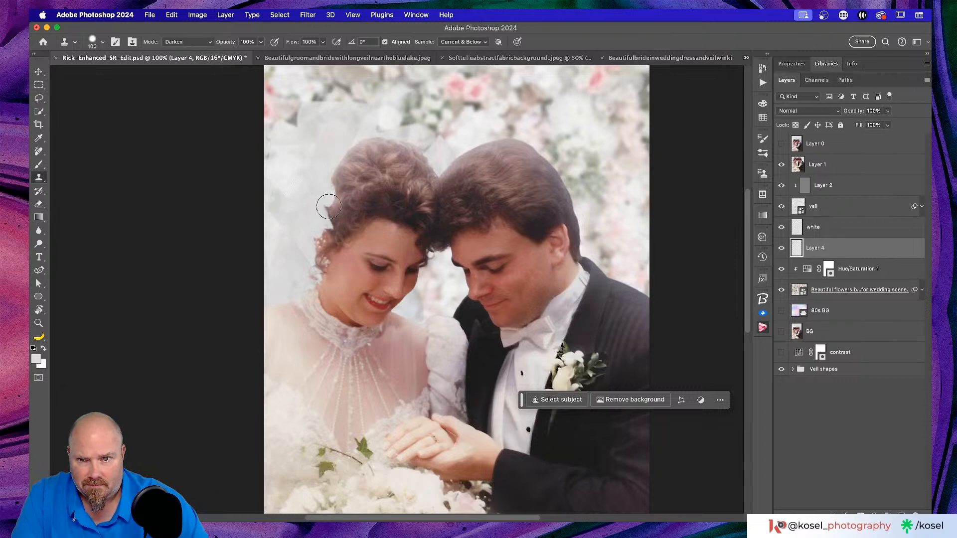
key("bracketleft")
key("bracketleft")
key("bracketleft")
key("bracketleft")
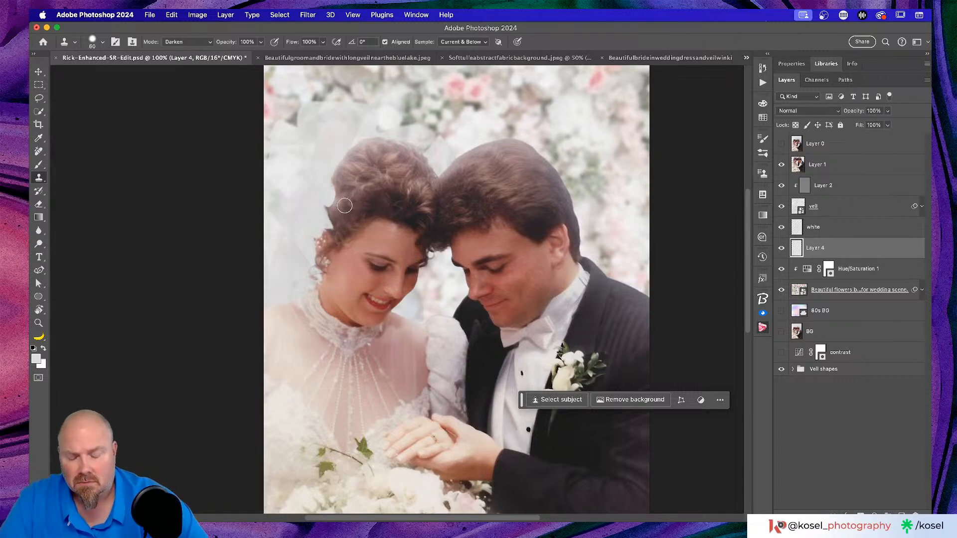
key("super+plus")
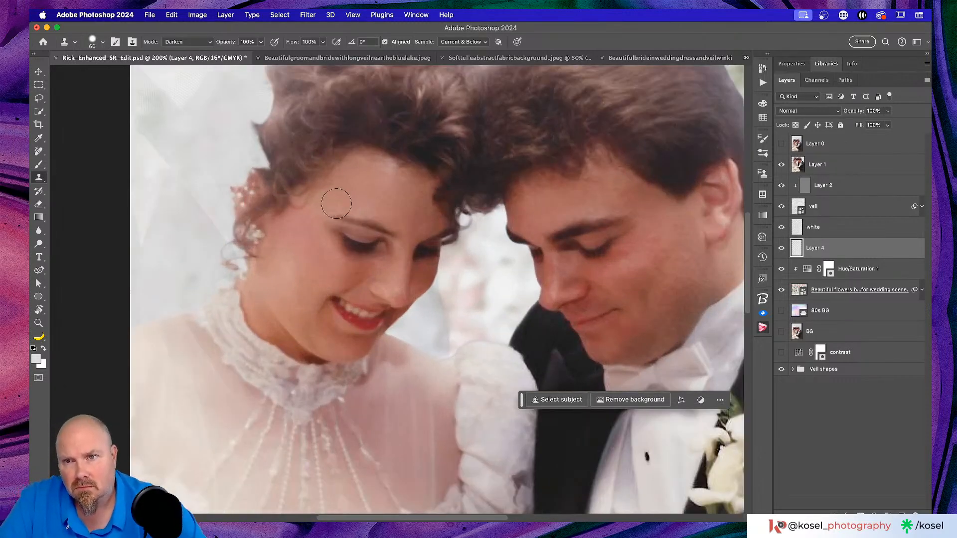
scroll(336, 203, "left", 5)
scroll(337, 203, "up", 5)
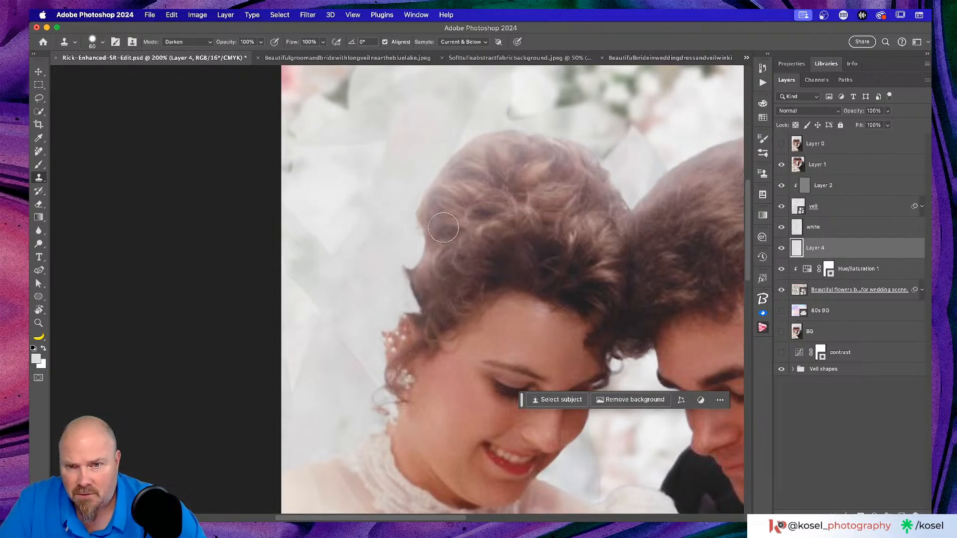
key("bracketleft")
key("bracketleft")
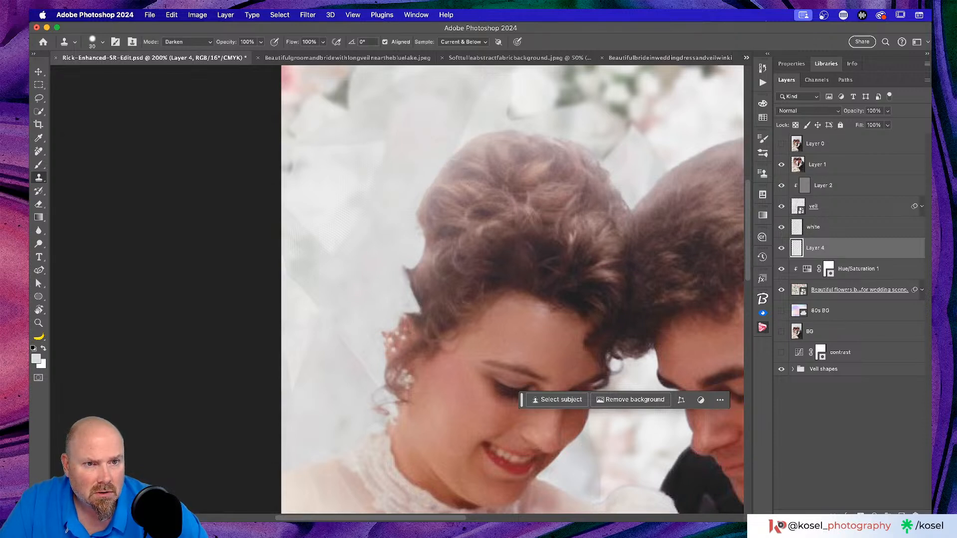
left_click_drag(885, 250, 881, 158)
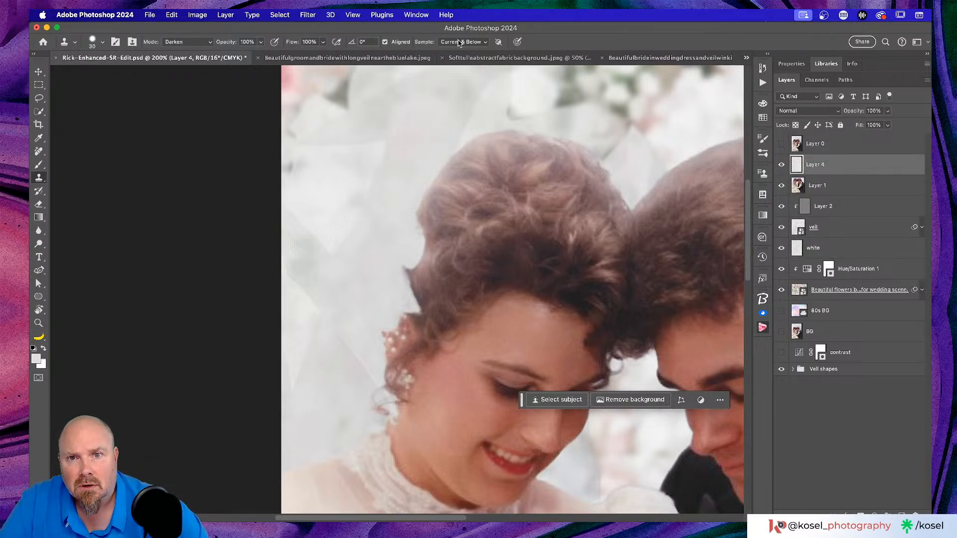
Try cloning dark hair onto the outer edge of the bride's hairdo and undo the stroke.
left_click(422, 280, "alt")
left_click_drag(414, 215, 416, 229)
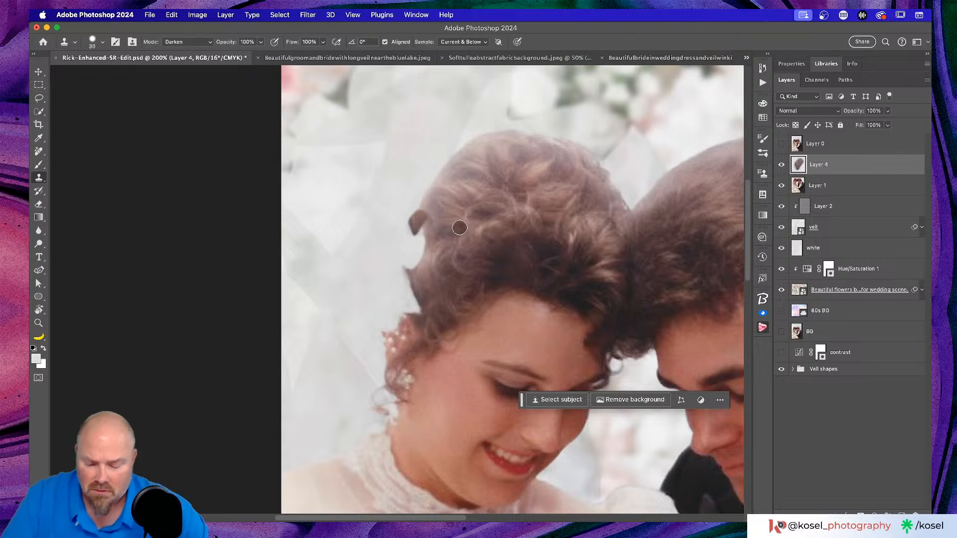
key("super+z")
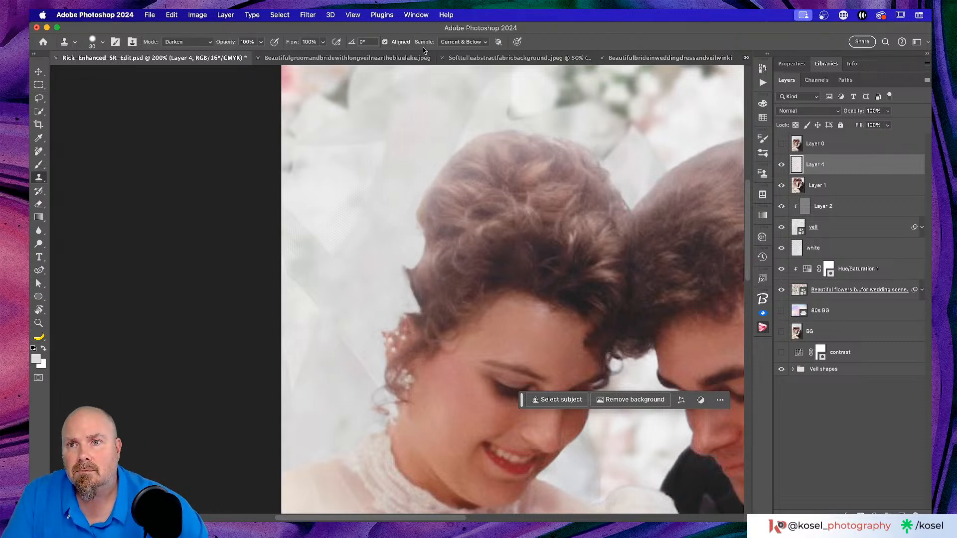
Lower the Clone Stamp opacity to 77% and undo the test dab on the bride's hair.
left_click_drag(230, 44, 218, 43)
left_click(431, 262)
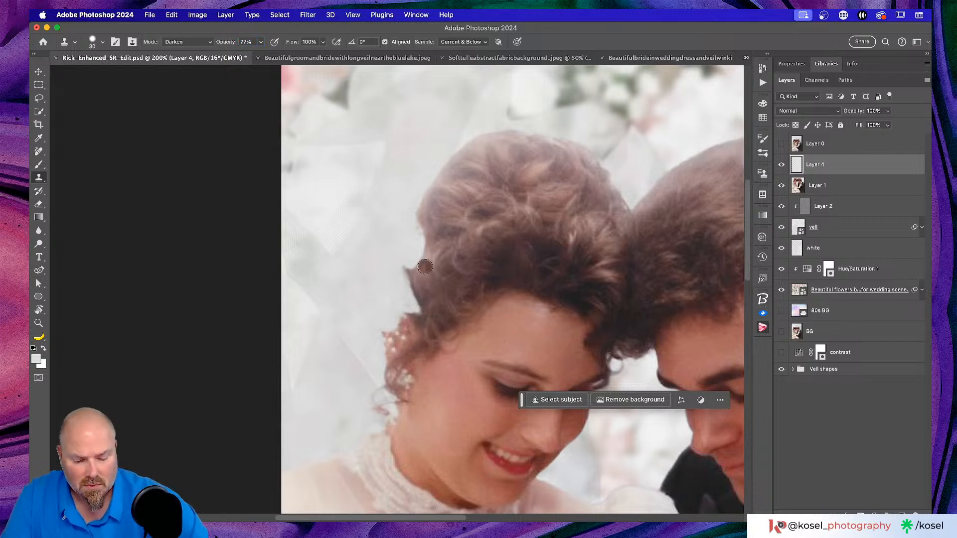
key("super+z")
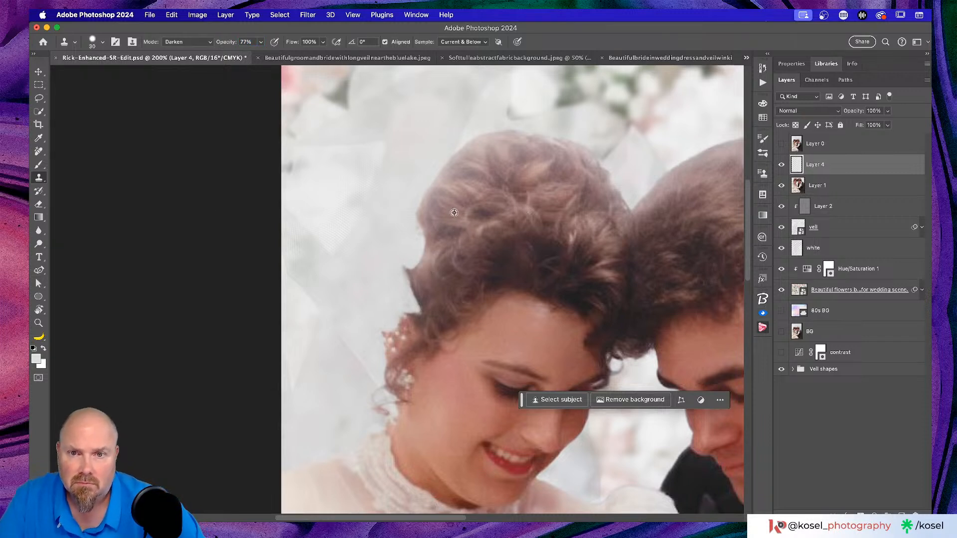
Try two clone dabs on the upper part of the bride's hair and undo both.
left_click(450, 165)
left_click(458, 200)
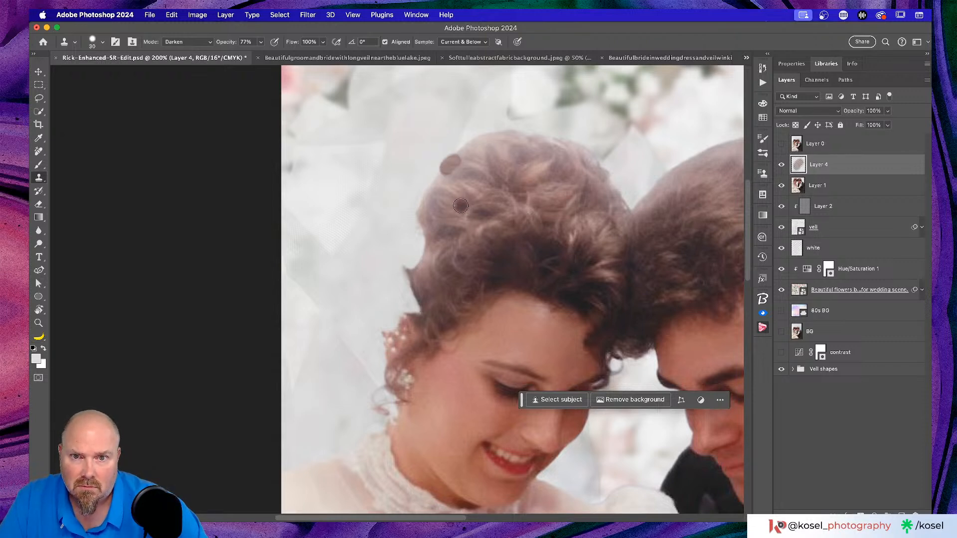
key("super+z")
key("super+z")
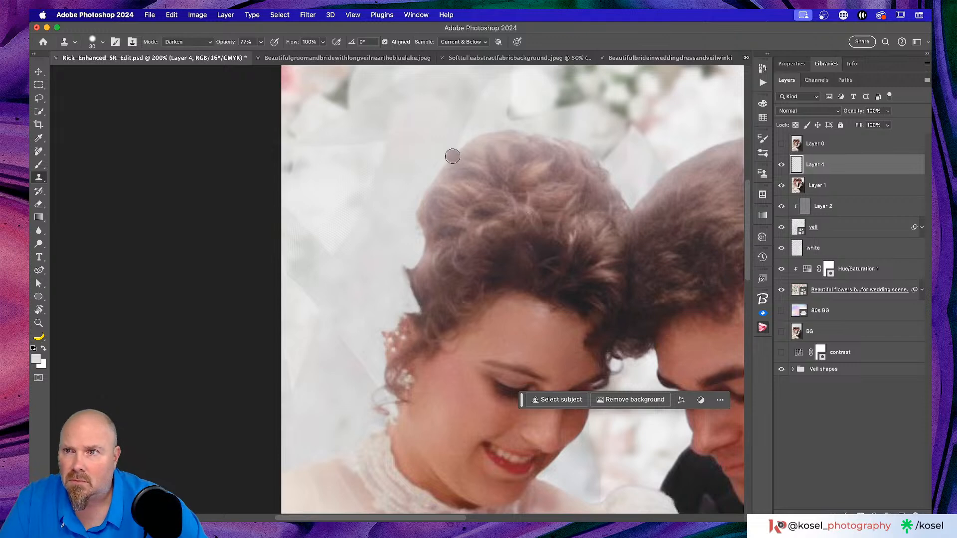
Switch the Clone Stamp to the Soft Round brush at 45 px and sample the upper part of the bride's hair.
left_click(103, 42)
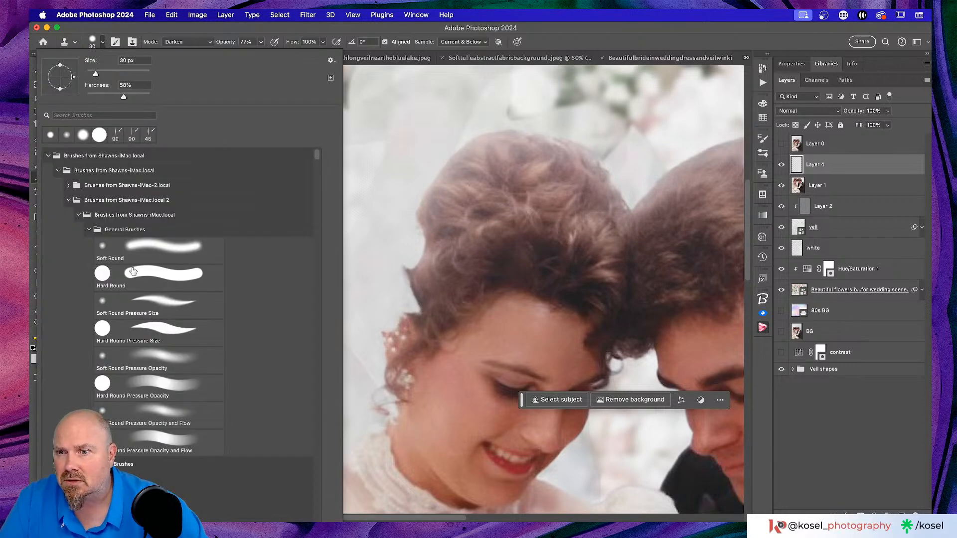
left_click(136, 249)
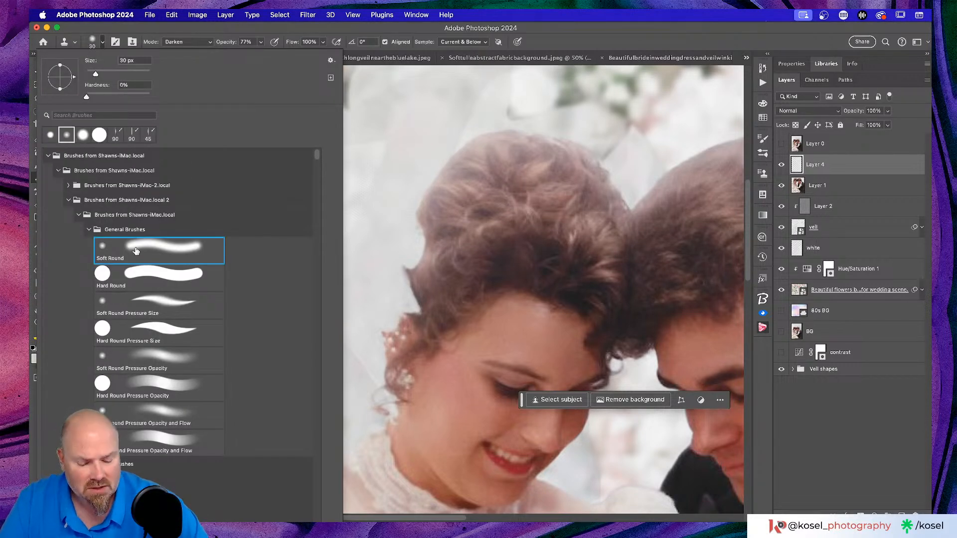
double_click(137, 250)
key("bracketright")
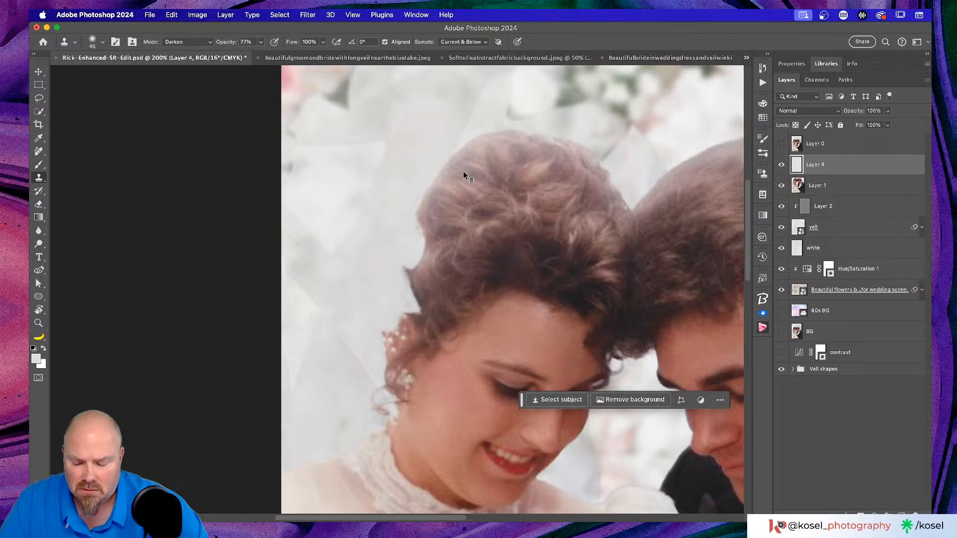
left_click(459, 174, "alt")
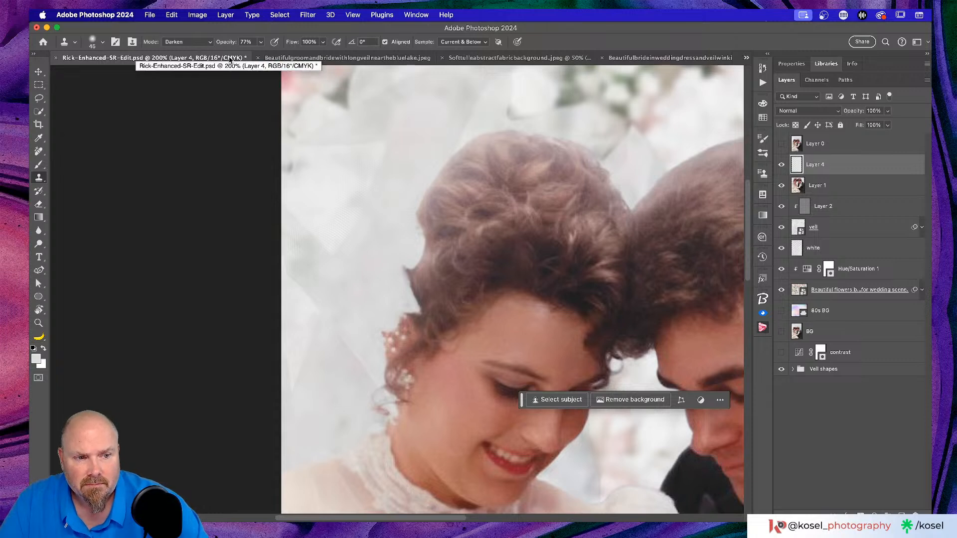
Lower the Clone Stamp opacity to 28% and clone hair along the upper outer edge of the bride's hairdo.
left_click_drag(231, 41, 223, 42)
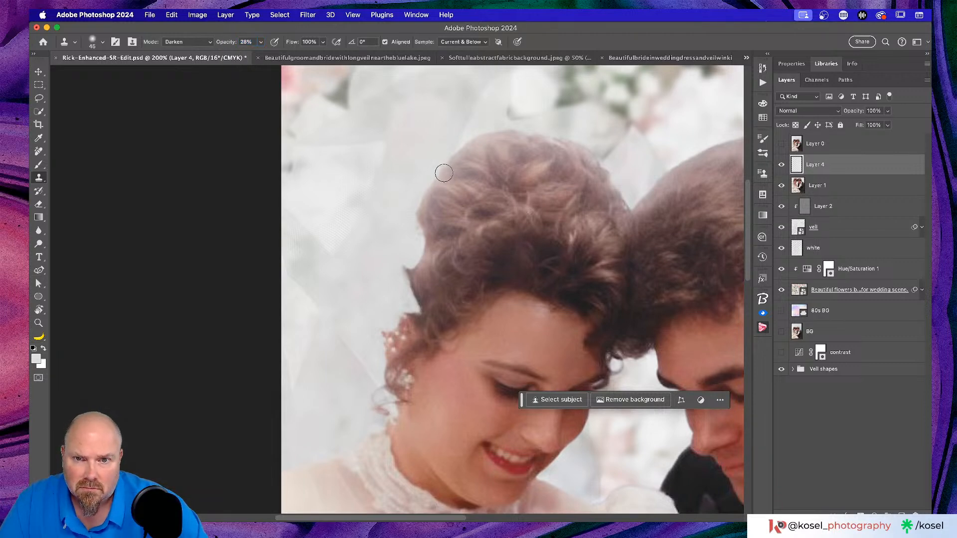
left_click_drag(440, 169, 426, 195)
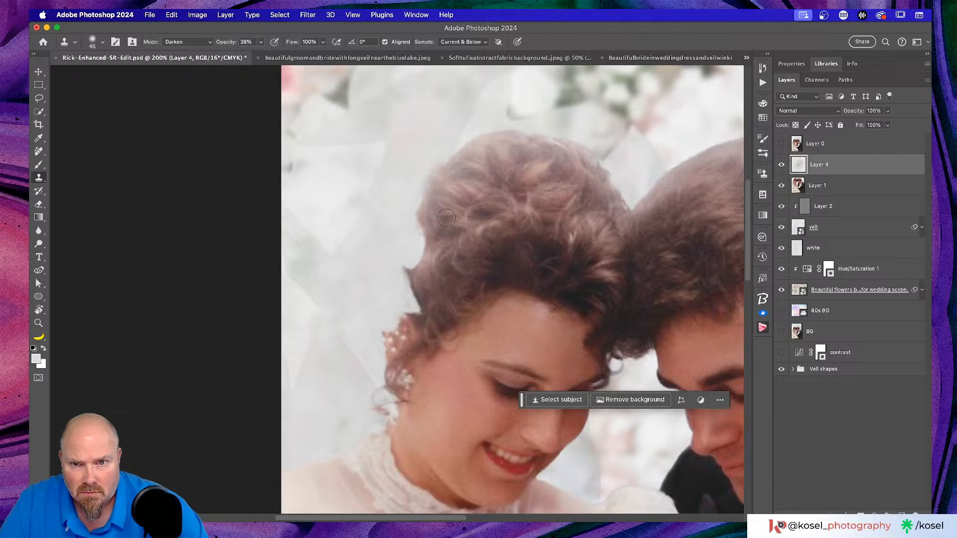
mouse_move(441, 179)
left_mouse_down()
mouse_move(416, 222)
mouse_move(418, 242)
mouse_move(426, 229)
mouse_move(419, 227)
mouse_move(419, 259)
mouse_move(423, 250)
mouse_move(411, 270)
mouse_move(420, 217)
mouse_move(405, 303)
mouse_move(406, 283)
mouse_move(401, 292)
left_mouse_up()
Resample the bride's hair and clone it along the lower outer edge of the hairdo, down to above the ear.
left_click(441, 233, "alt")
left_click(428, 239, "alt")
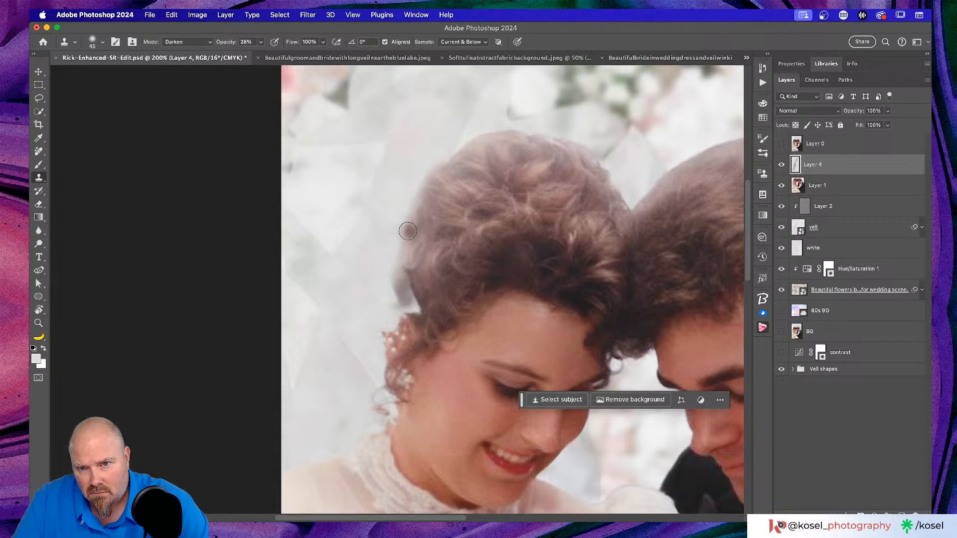
mouse_move(407, 233)
left_mouse_down()
mouse_move(398, 267)
mouse_move(412, 251)
mouse_move(416, 268)
mouse_move(392, 297)
mouse_move(421, 296)
mouse_move(387, 269)
left_mouse_up()
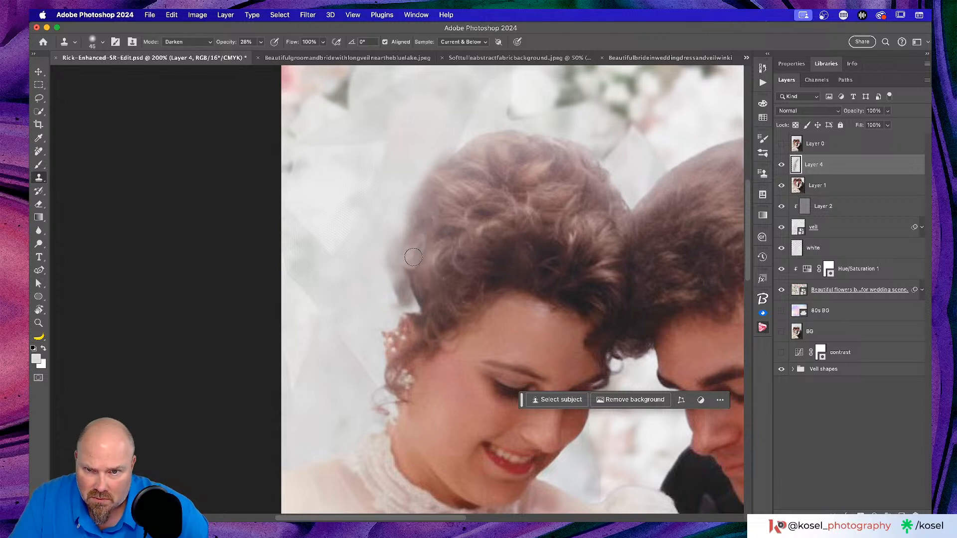
mouse_move(405, 276)
left_mouse_down()
mouse_move(414, 306)
mouse_move(422, 299)
left_mouse_up()
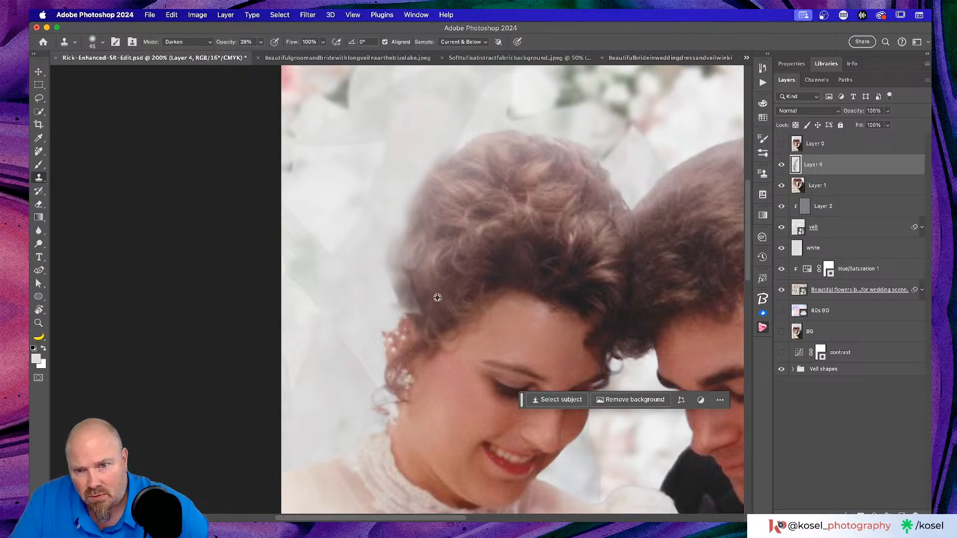
left_click(427, 321, "alt")
mouse_move(427, 320)
left_mouse_down()
mouse_move(405, 309)
mouse_move(406, 290)
mouse_move(394, 281)
left_mouse_up()
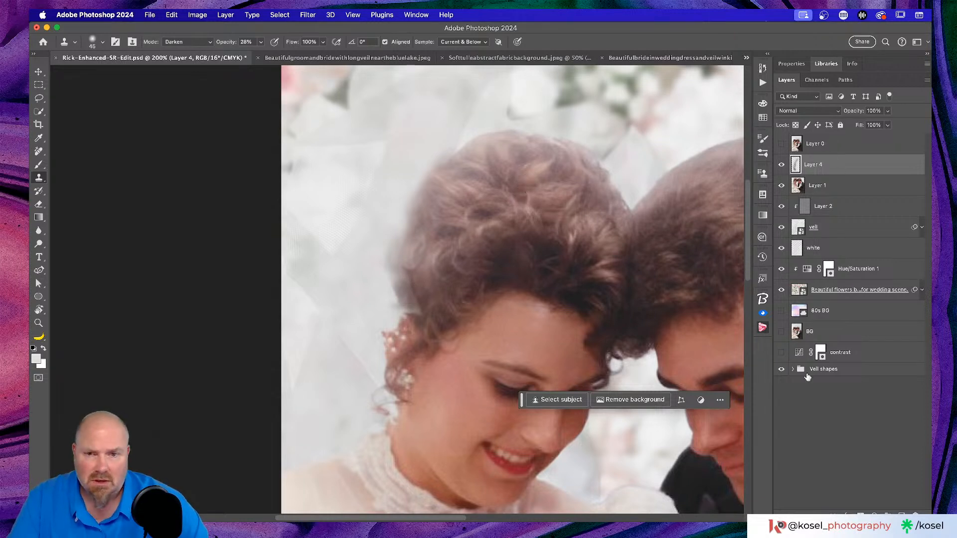
Add a mask to Layer 4 and paint black along the cloned hair with a 60 px brush at 60% opacity.
left_click(860, 515)
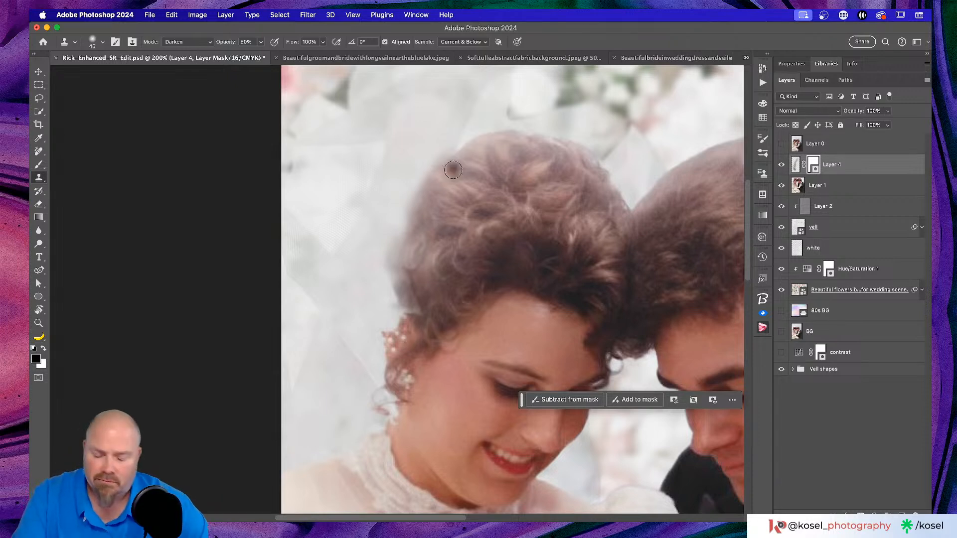
key("b")
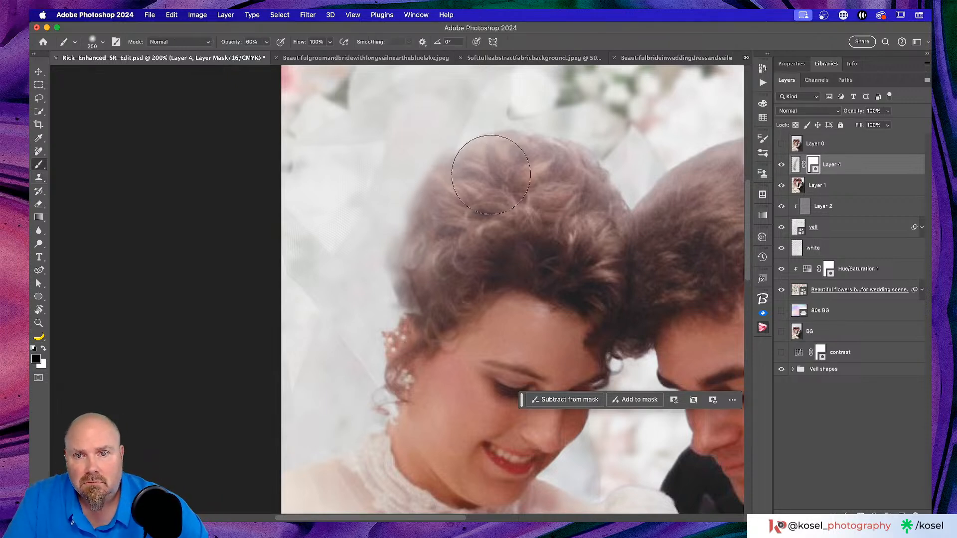
key("bracketleft")
key("bracketleft")
key("bracketleft")
key("bracketleft")
key("bracketleft")
key("bracketleft")
key("bracketleft")
key("bracketleft")
key("bracketleft")
key("bracketleft")
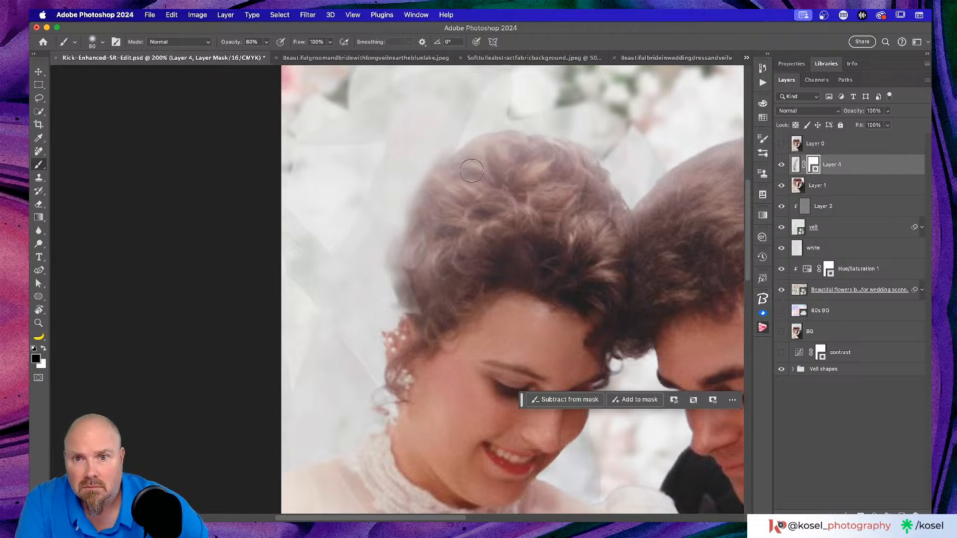
key("bracketright")
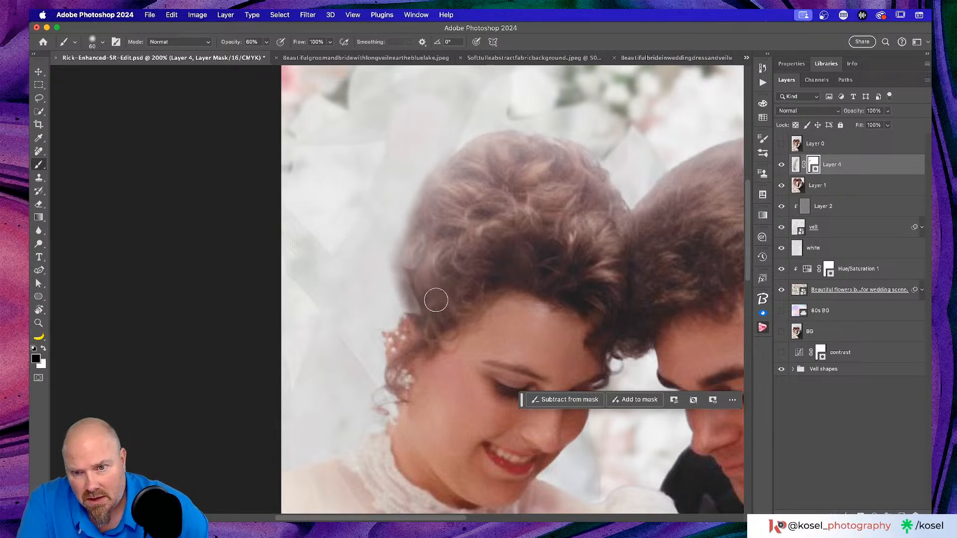
left_click_drag(430, 239, 432, 266)
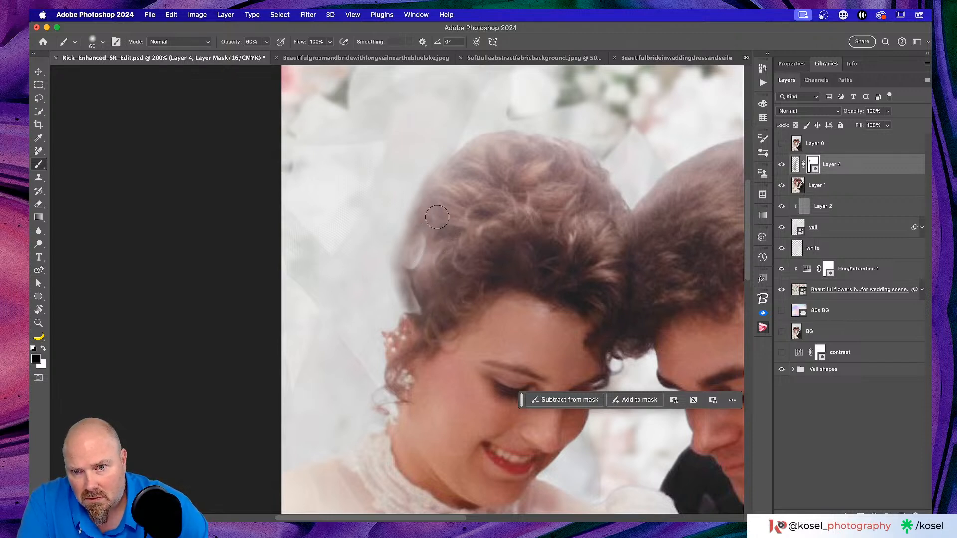
Preview the Dissolve blend mode on Layer 4, keep it on Normal and lower the layer's opacity to 65%.
left_click(835, 110)
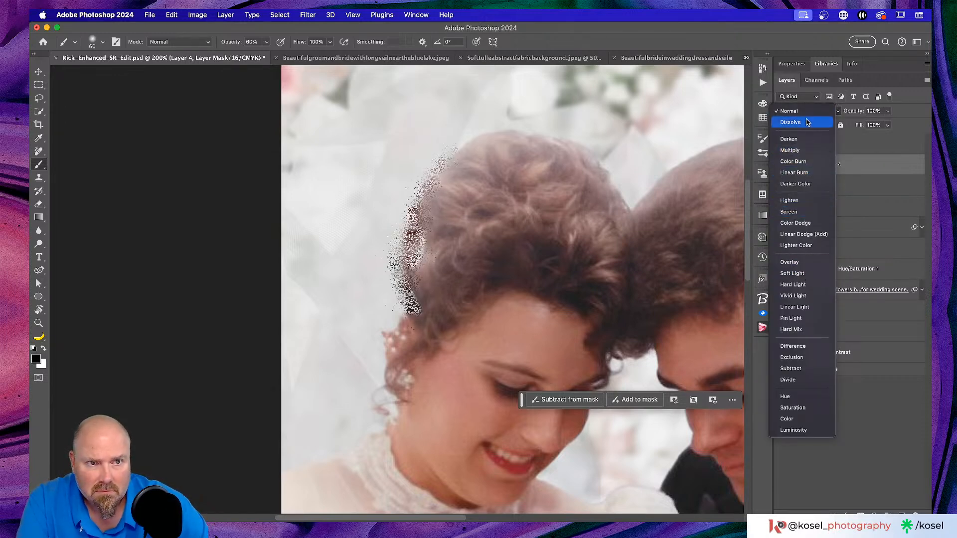
left_click(788, 111)
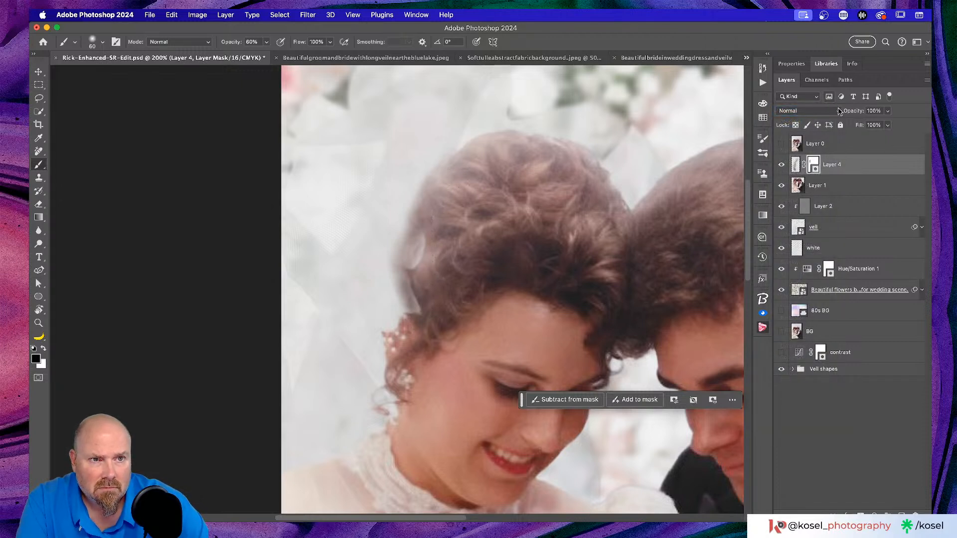
left_click_drag(853, 111, 845, 112)
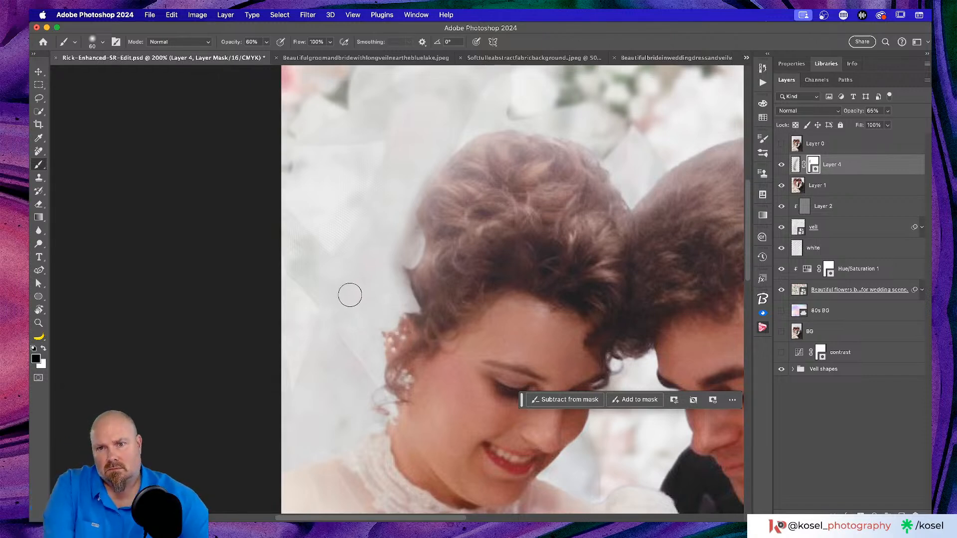
key("super+0")
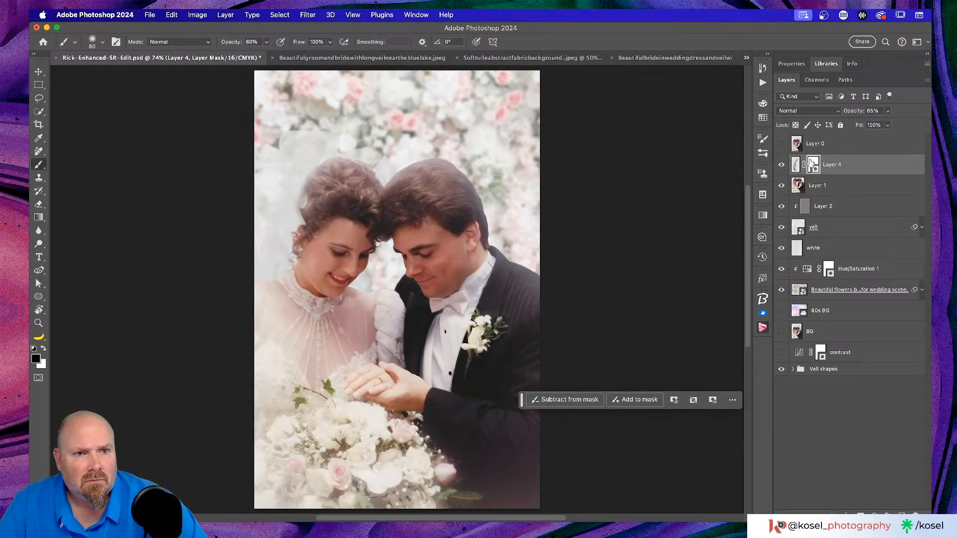
Clone hair onto the pixels of Layer 4 along the bride's outer hair edge with the Clone Stamp at 50% opacity.
left_click(795, 165)
key("s")
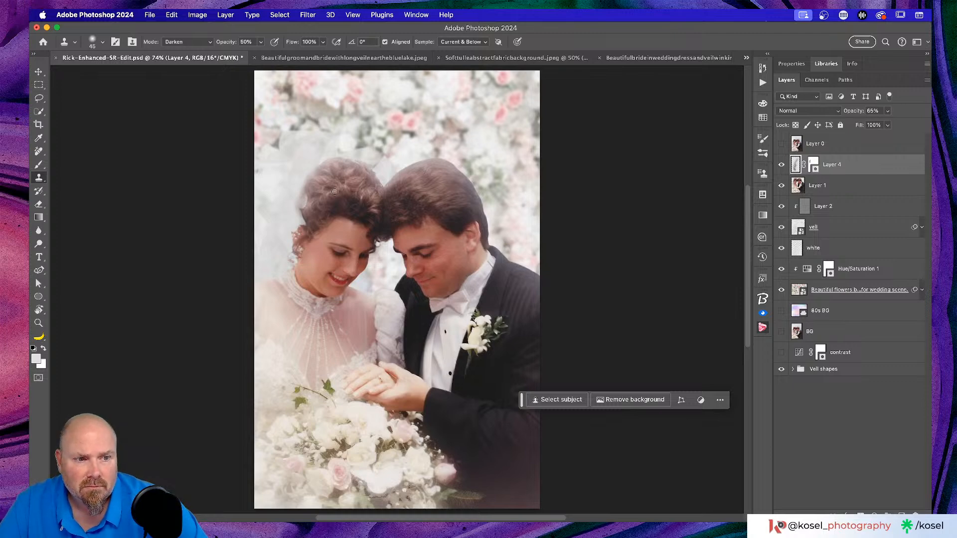
key("super+equal")
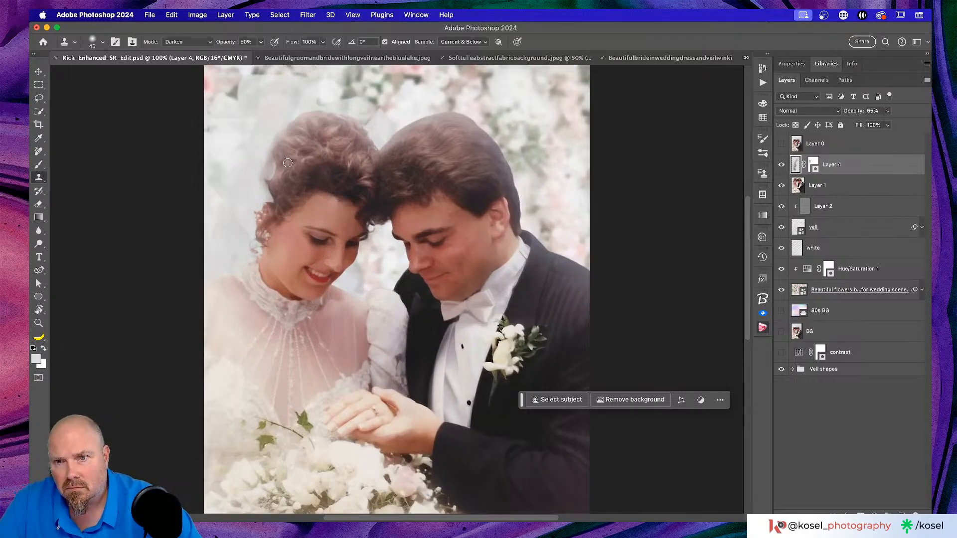
left_click_drag(276, 165, 269, 180)
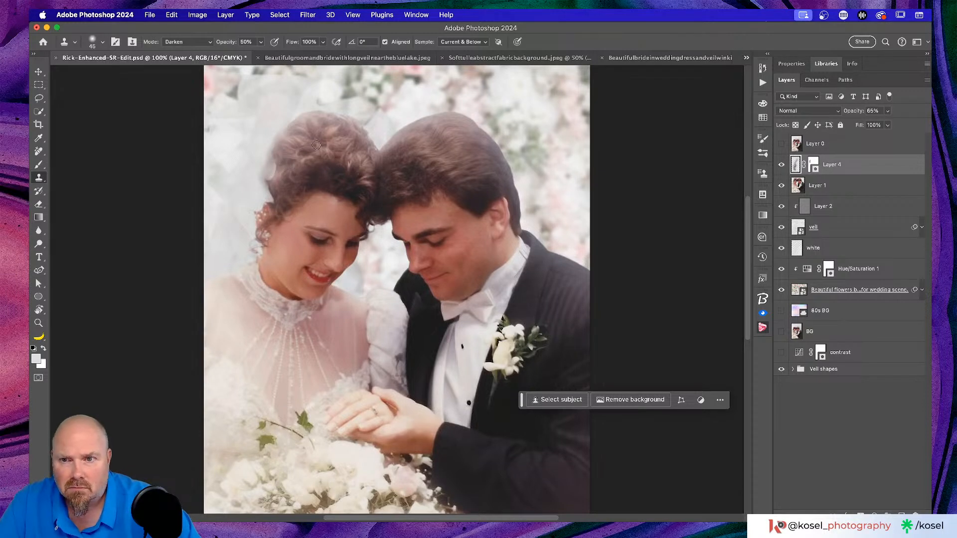
left_click(811, 165)
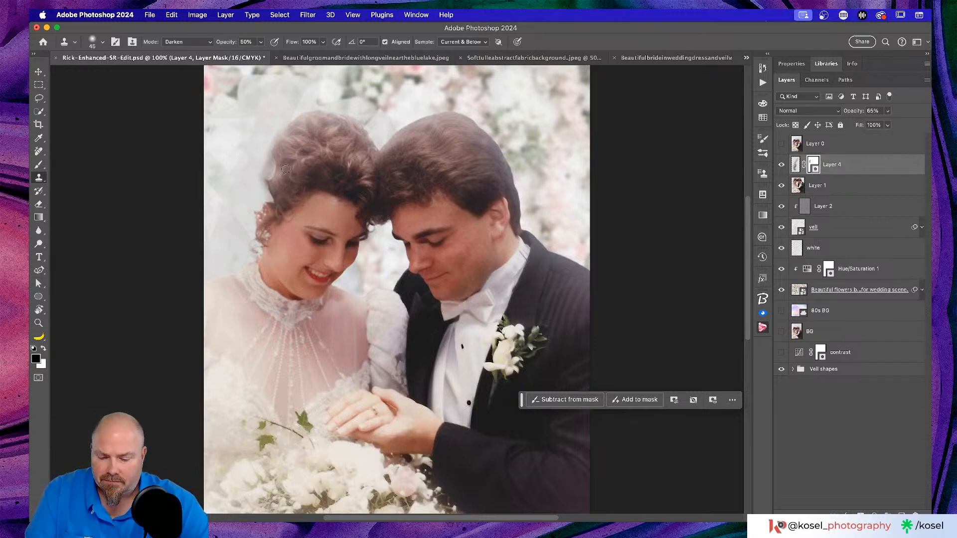
key("x")
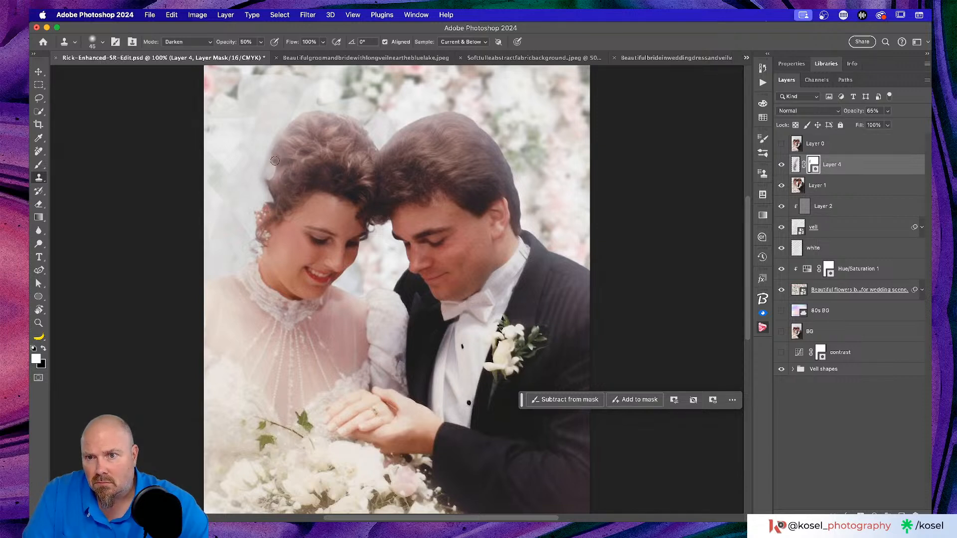
key("x")
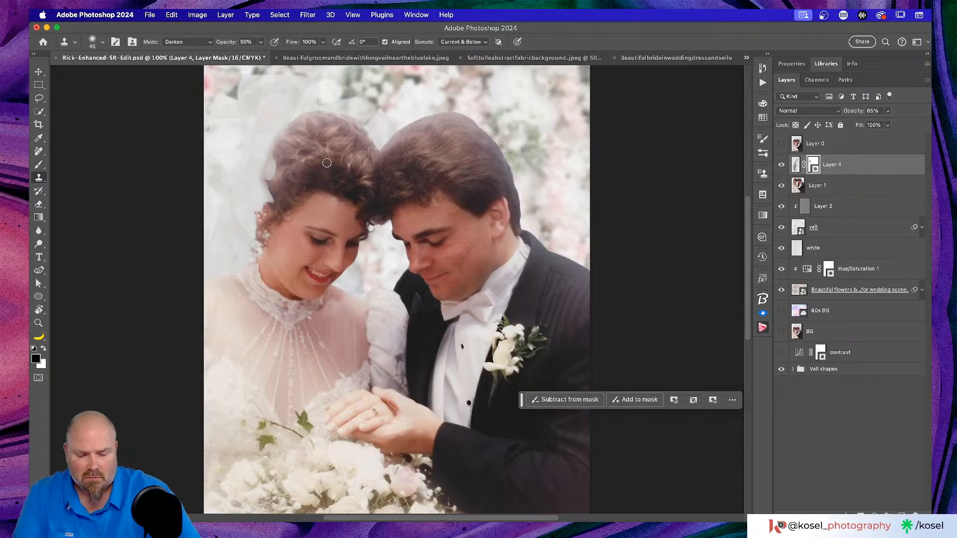
key("super+minus")
key("super+minus")
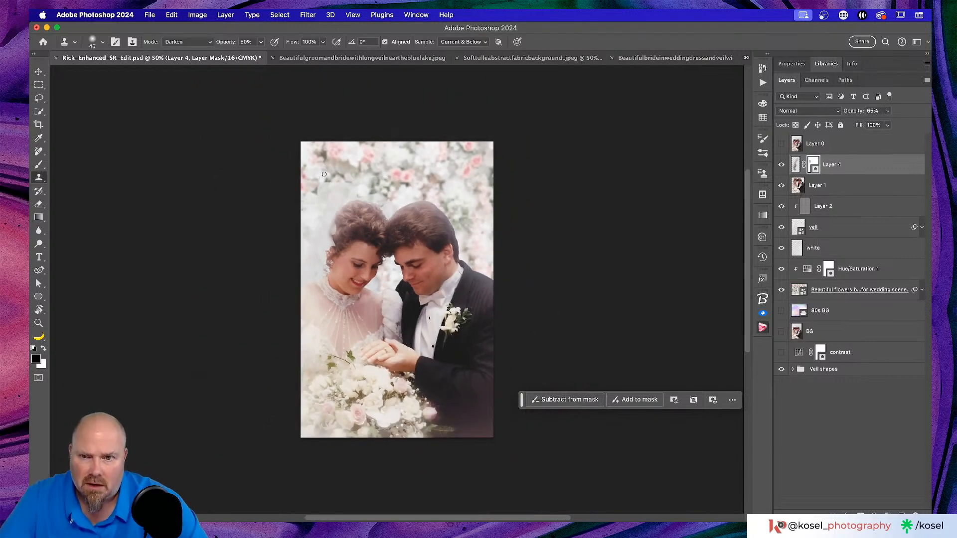
left_click(795, 164)
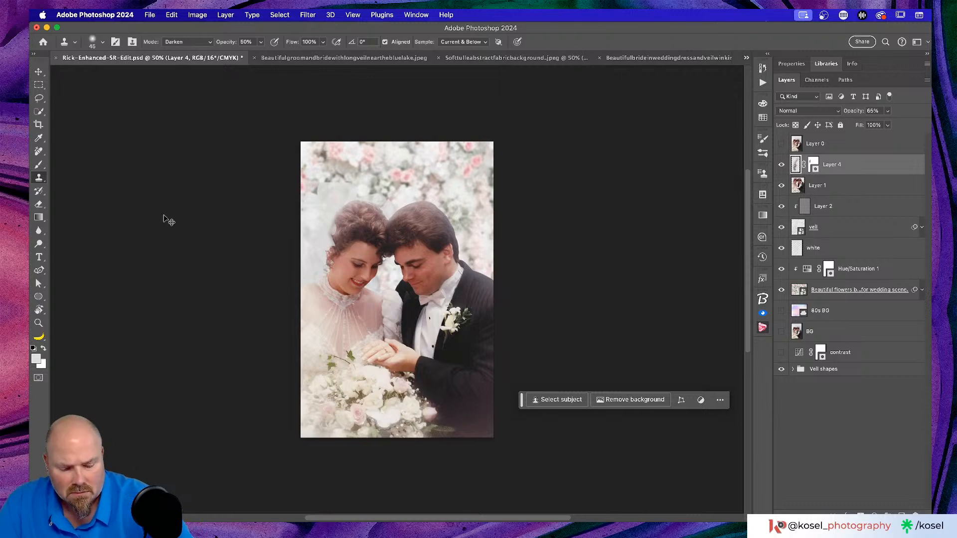
key("super+plus")
key("super+plus")
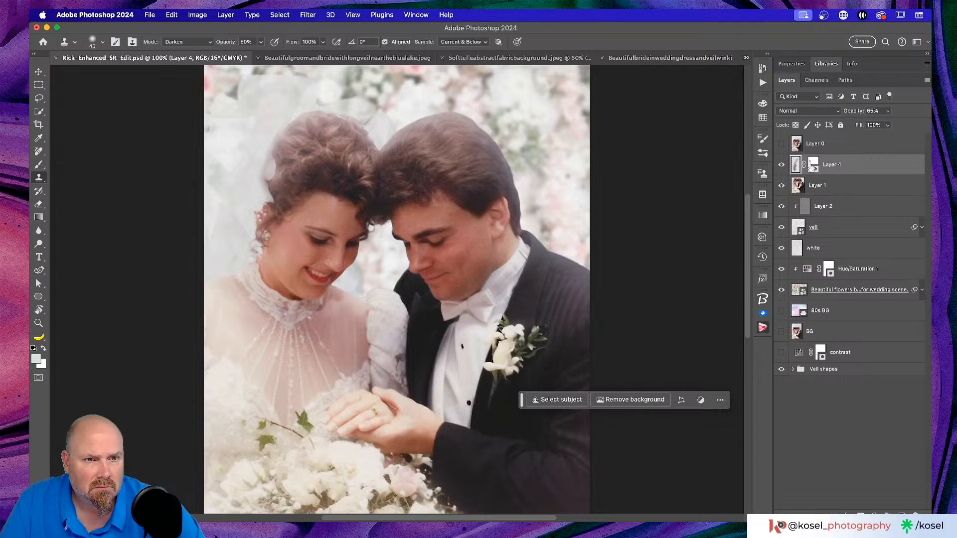
Display Layer 4's mask on its own in the canvas and make white the foreground colour.
left_click(813, 167, "super")
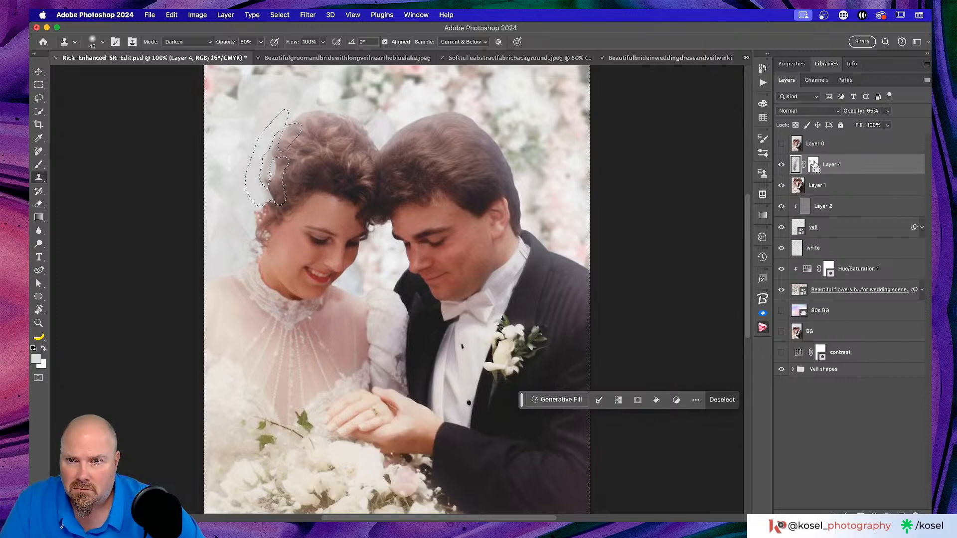
key("super+d")
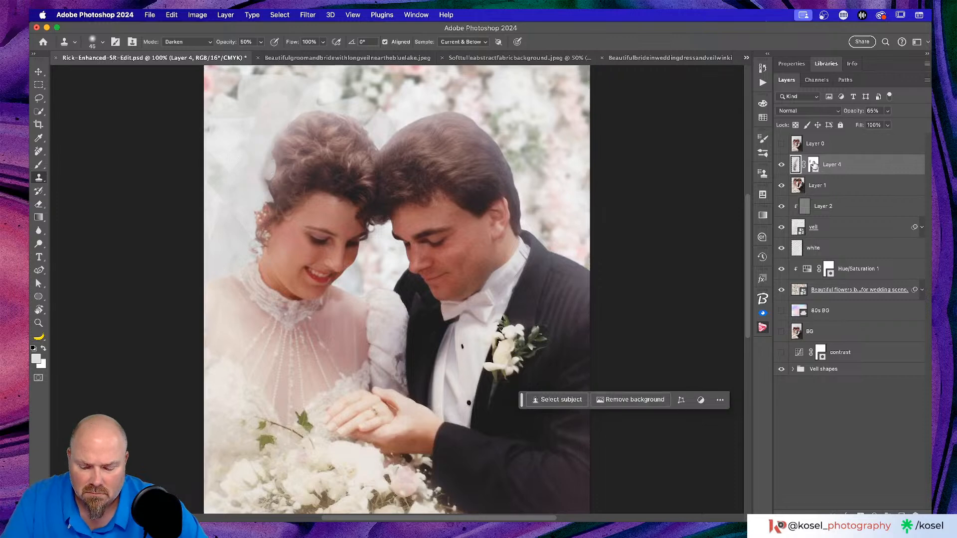
left_click(812, 165, "alt")
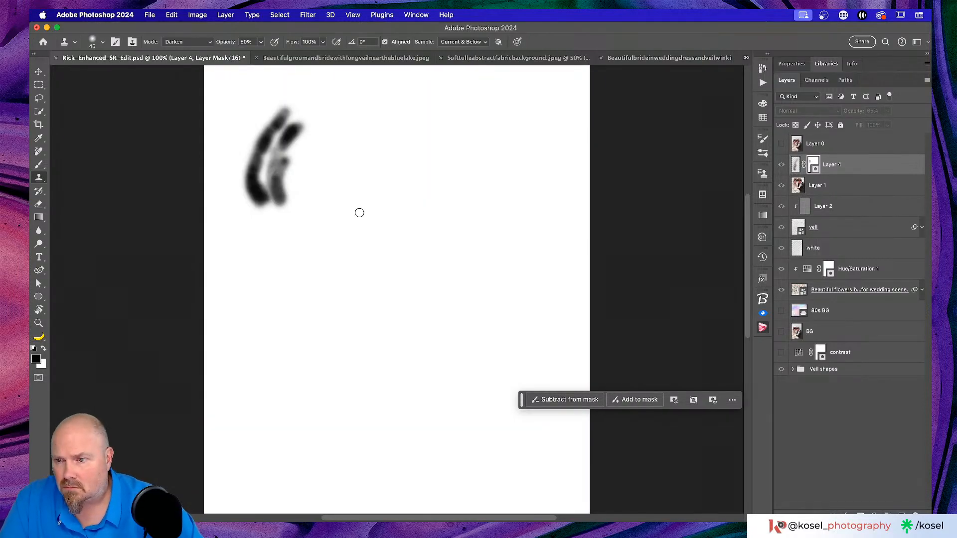
key("x")
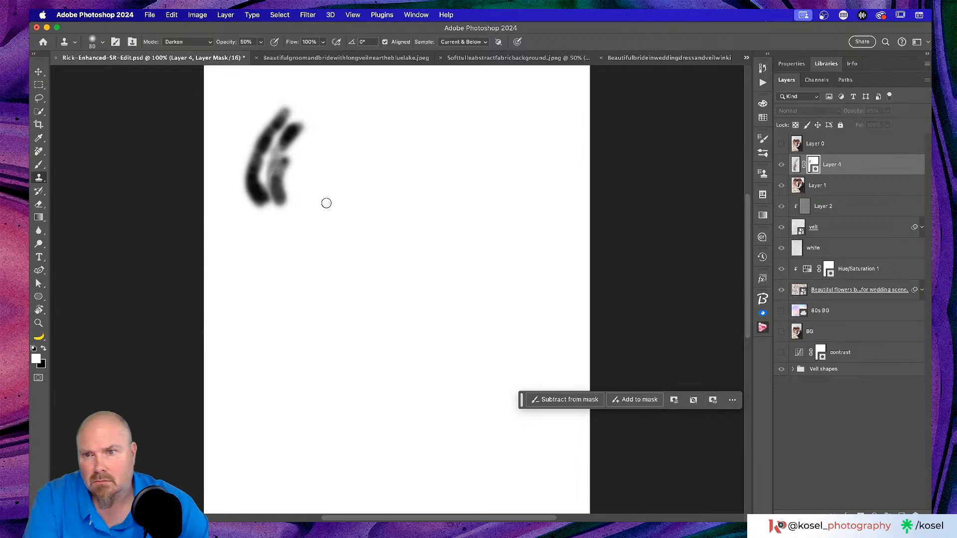
Try retouching the lower end of the mask's outer dark stroke with the Clone Stamp enlarged to 150 px.
key("bracketright")
key("bracketright")
key("bracketright")
key("bracketright")
key("bracketright")
key("bracketright")
key("bracketright")
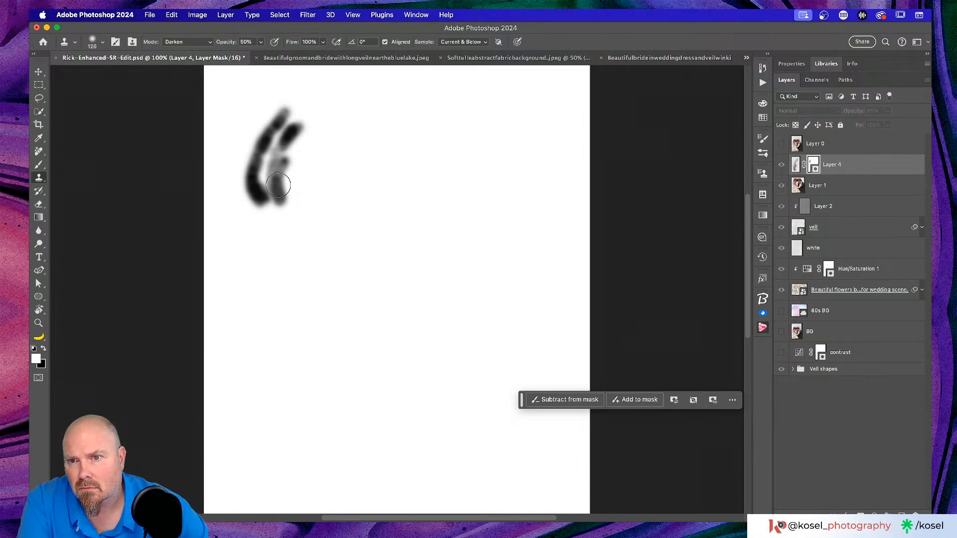
key("bracketright")
left_click_drag(247, 207, 256, 198)
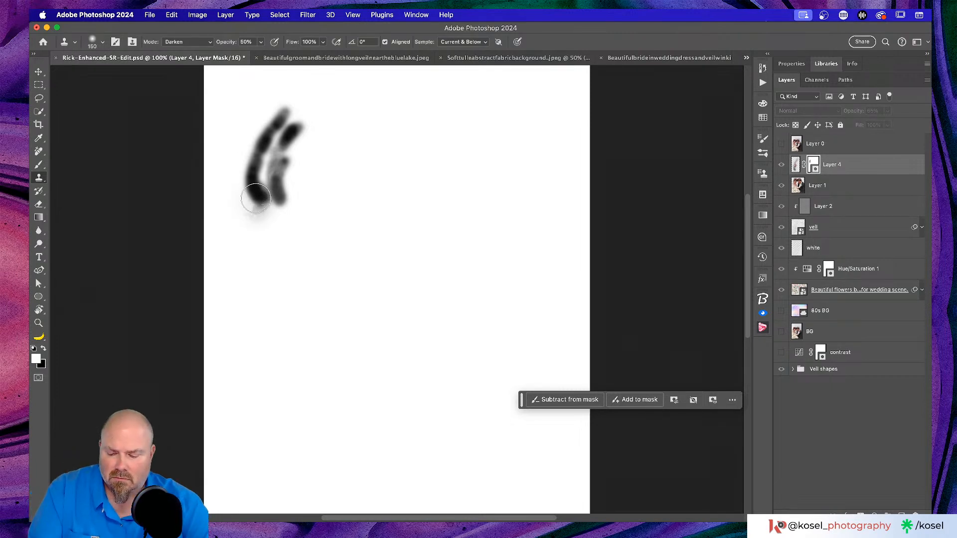
Paint white over the lower end of the mask's outer dark stroke with a 150 px brush and return to the image view.
key("b")
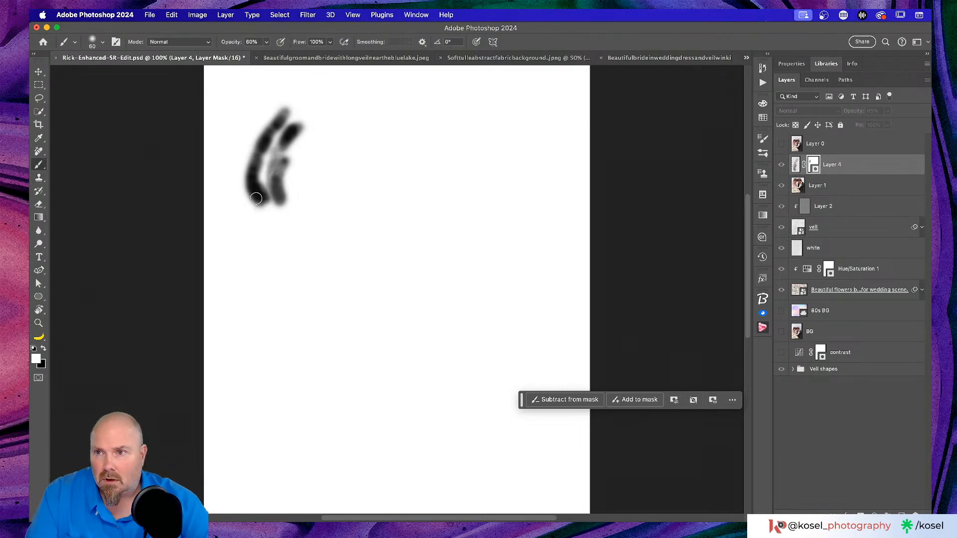
key("bracketright")
key("bracketright")
key("bracketright")
key("bracketright")
key("bracketright")
key("bracketright")
mouse_move(257, 187)
left_mouse_down()
mouse_move(256, 203)
mouse_move(244, 179)
mouse_move(269, 208)
left_mouse_up()
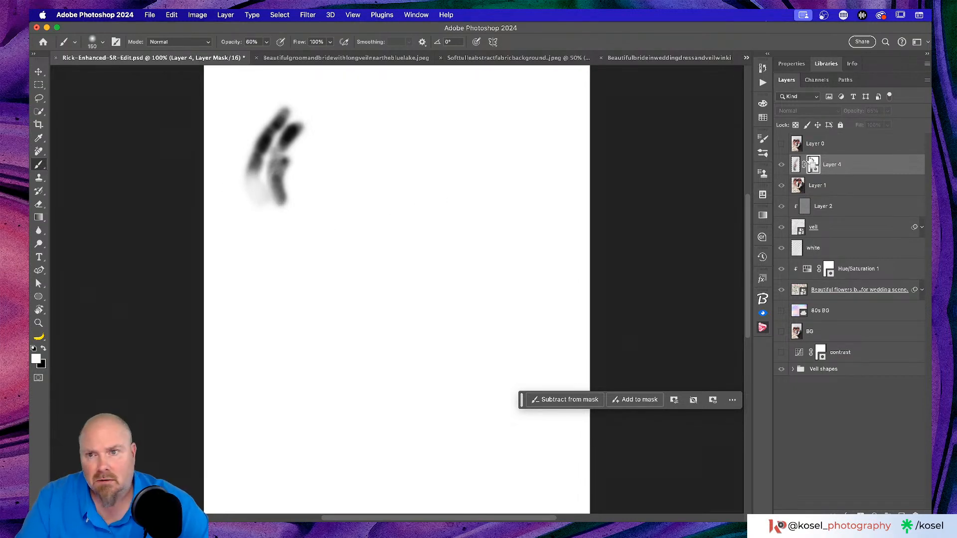
left_click(812, 163, "super")
key("super+d")
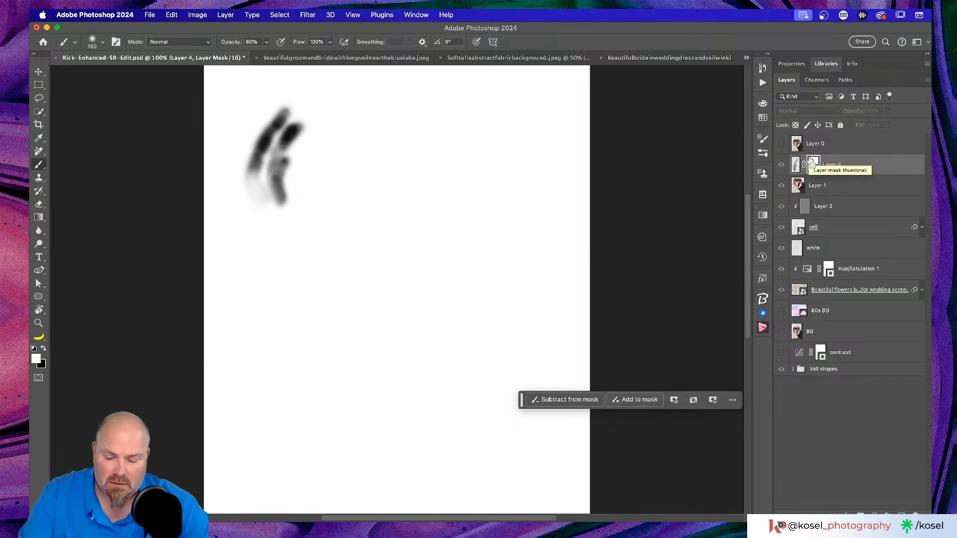
left_click(811, 162, "alt")
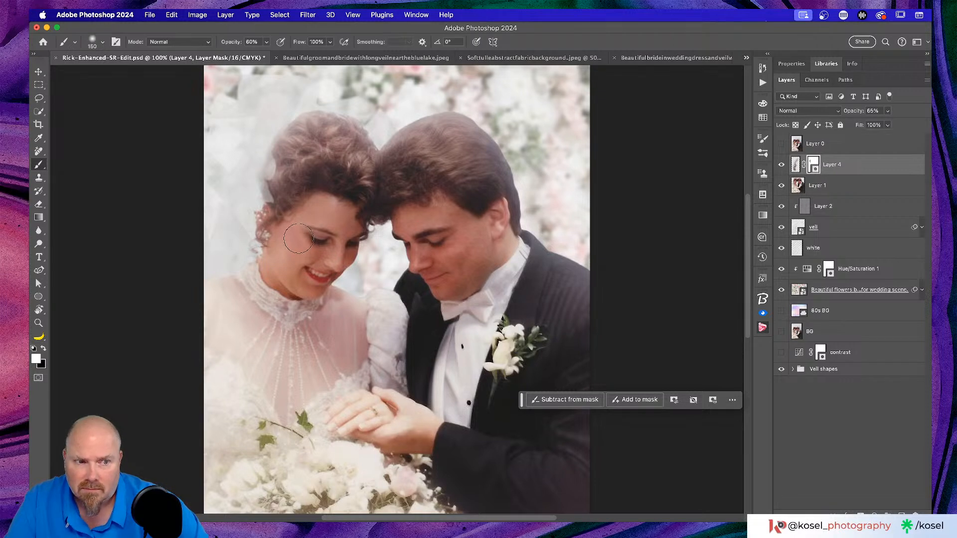
scroll(298, 238, "left", 2)
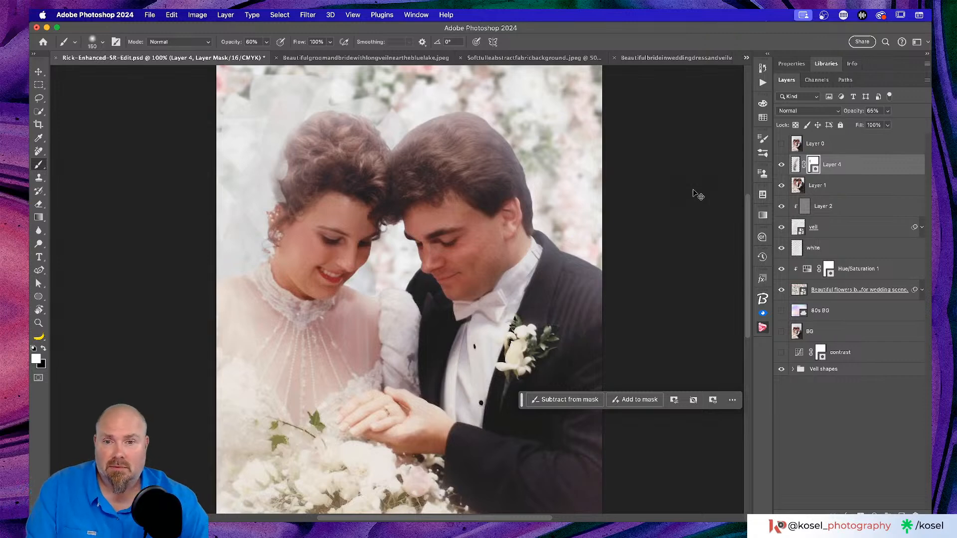
Switch to Lightroom Classic and examine the bride's hair edges in the edited wedding portrait at 200% magnification.
key("super+Tab")
key("super+Tab")
key("super+Tab")
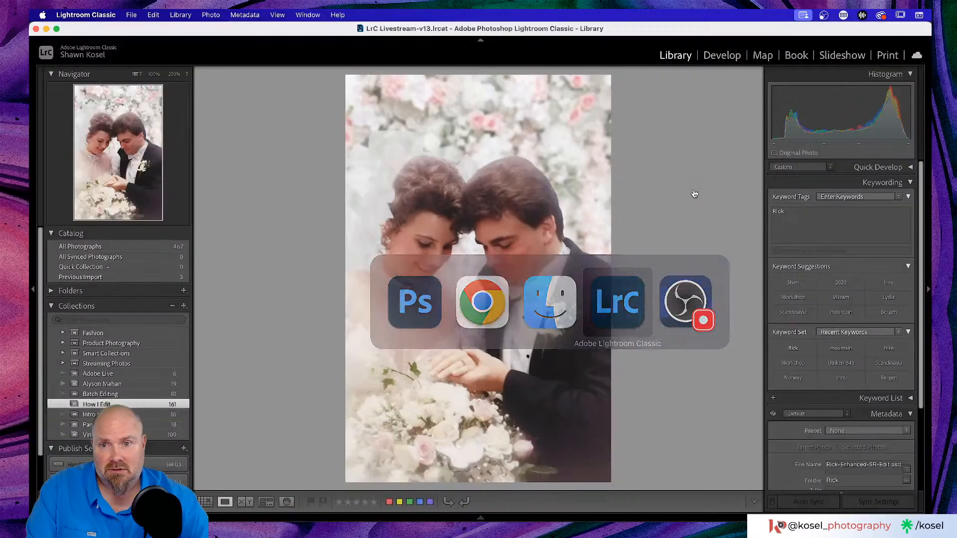
left_click(456, 223)
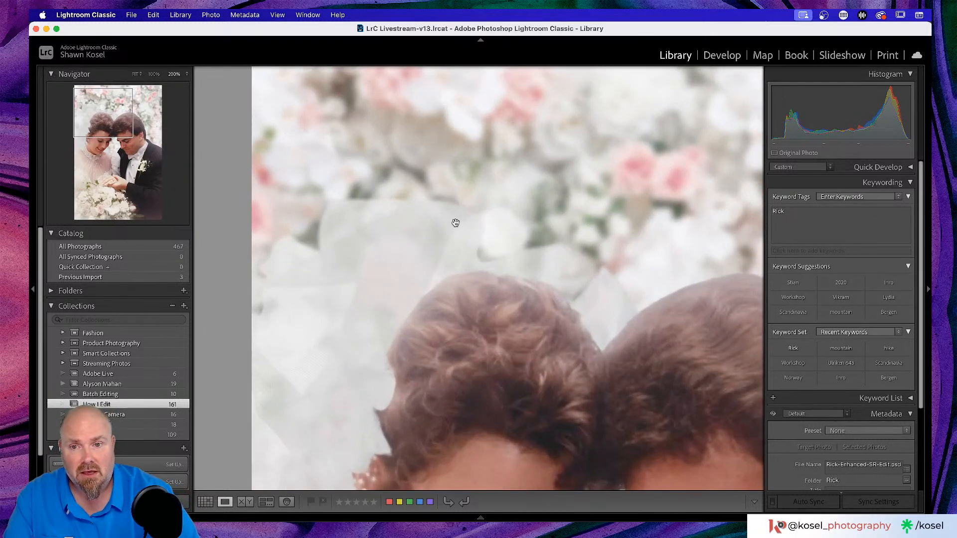
scroll(429, 220, "down", 5)
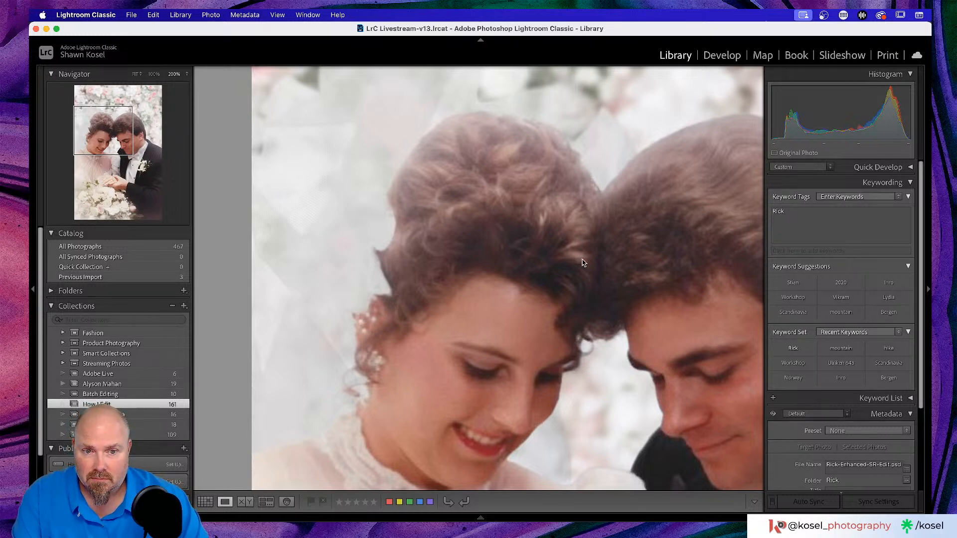
left_click(584, 206)
left_click(584, 205)
left_click(584, 205)
Open the original Rick.jpeg from the library grid and examine the bride's hair edge and veil at 400%.
key("g")
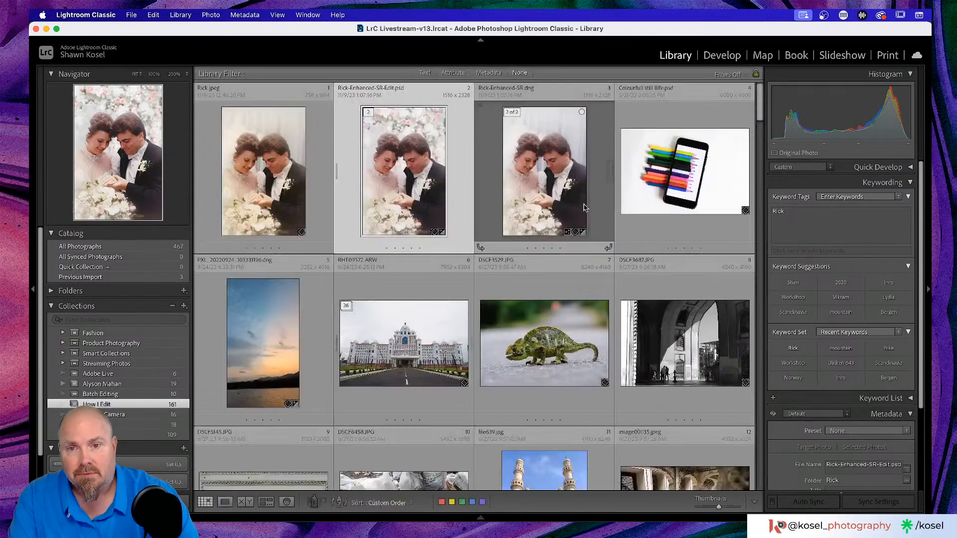
left_click(204, 169)
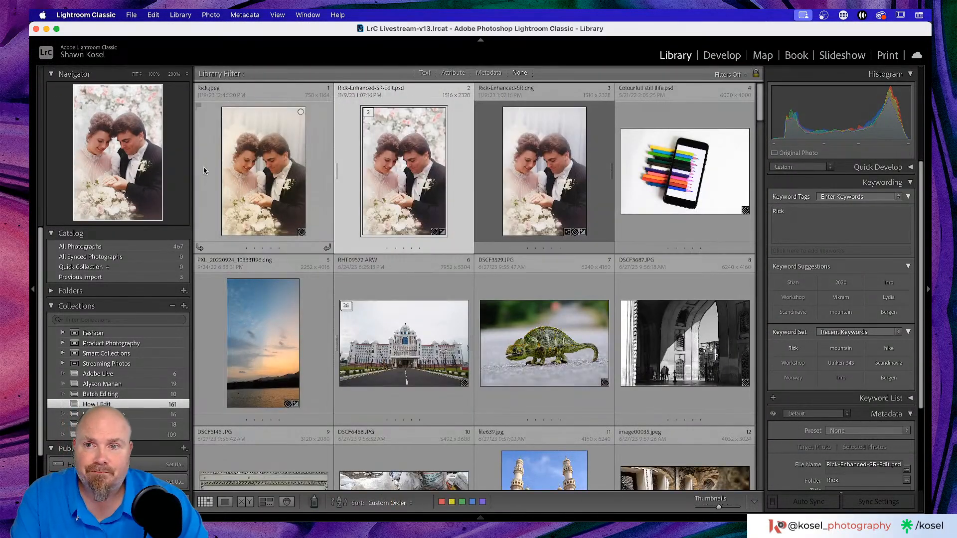
double_click(243, 171)
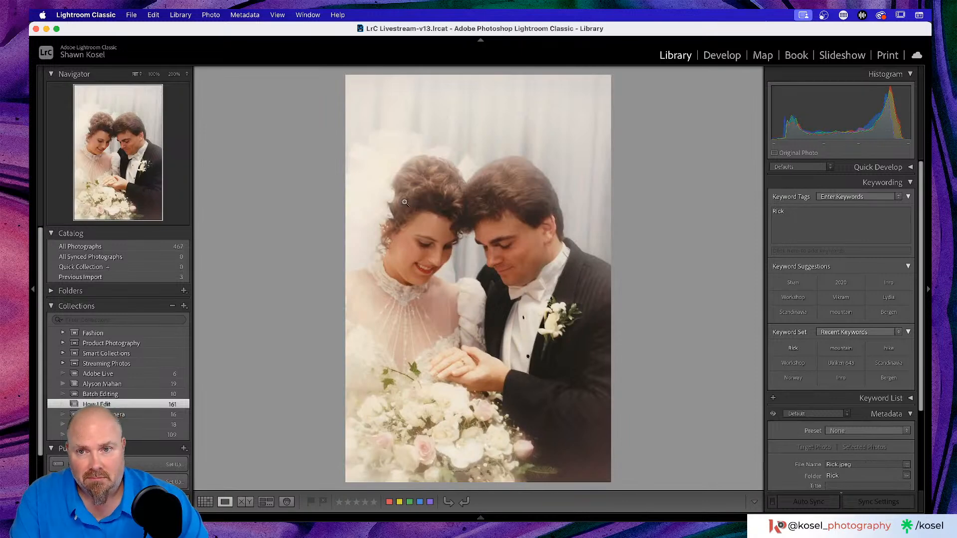
left_click(442, 215)
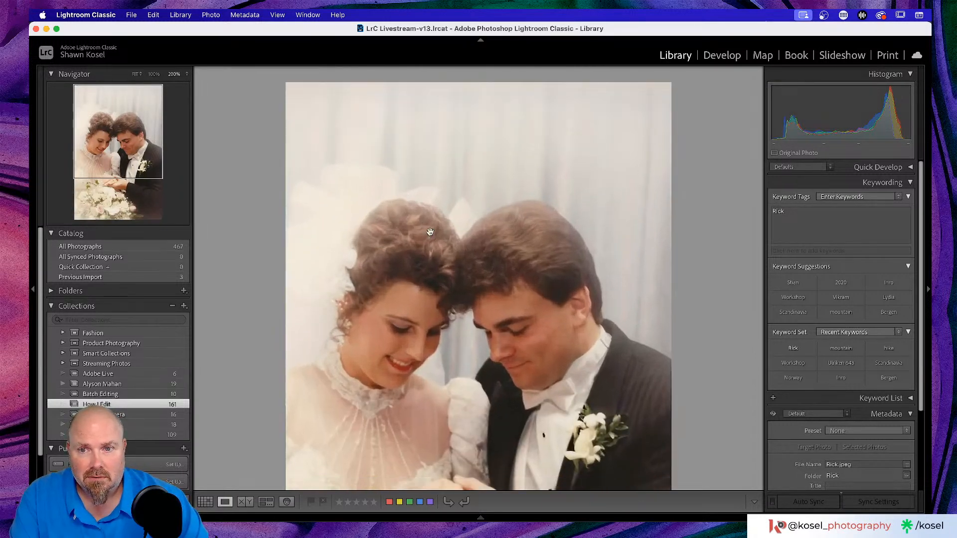
key("super+equal")
key("super+equal")
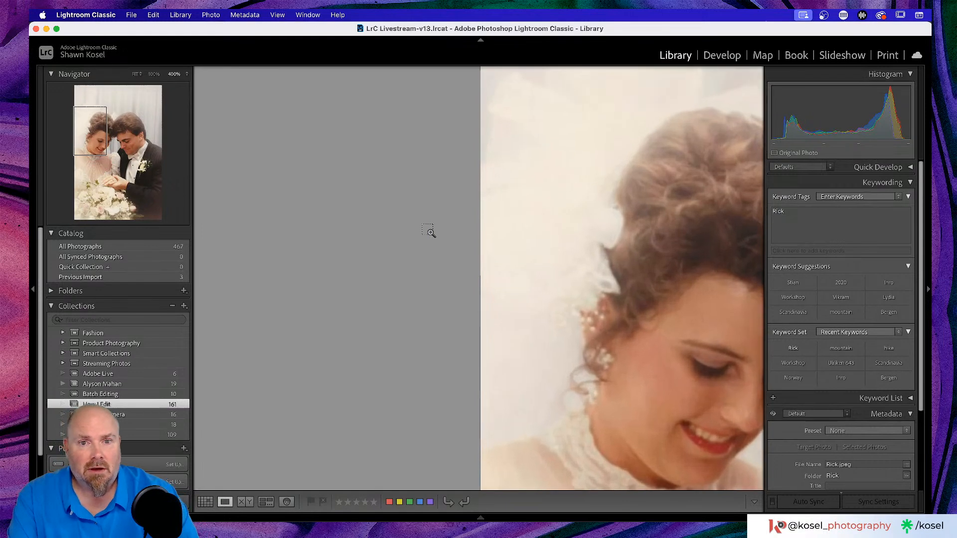
scroll(590, 265, "right", 3)
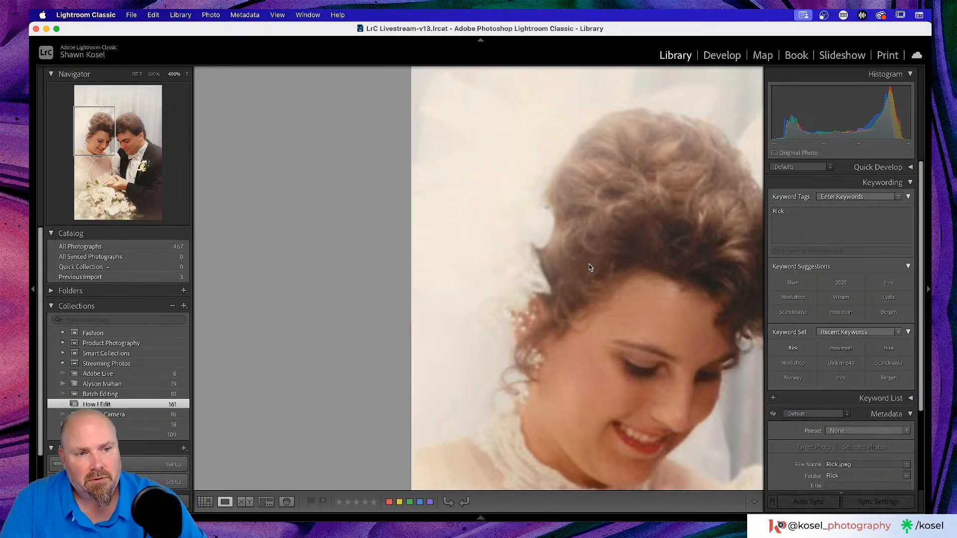
left_click(625, 248)
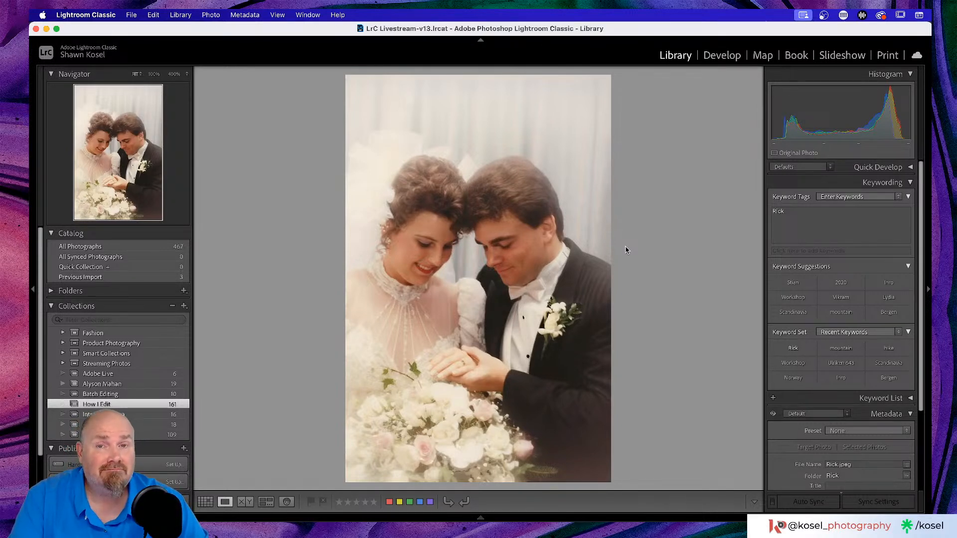
key("z")
key("z")
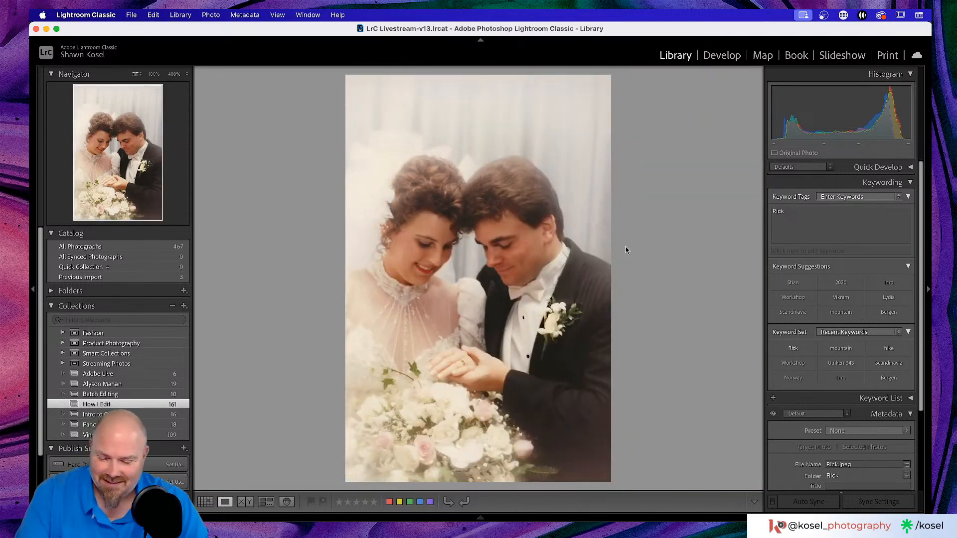
Switch back to Photoshop, fit the portrait in view and compare the hair edge with Layer 4 hidden and shown.
key("super+Tab")
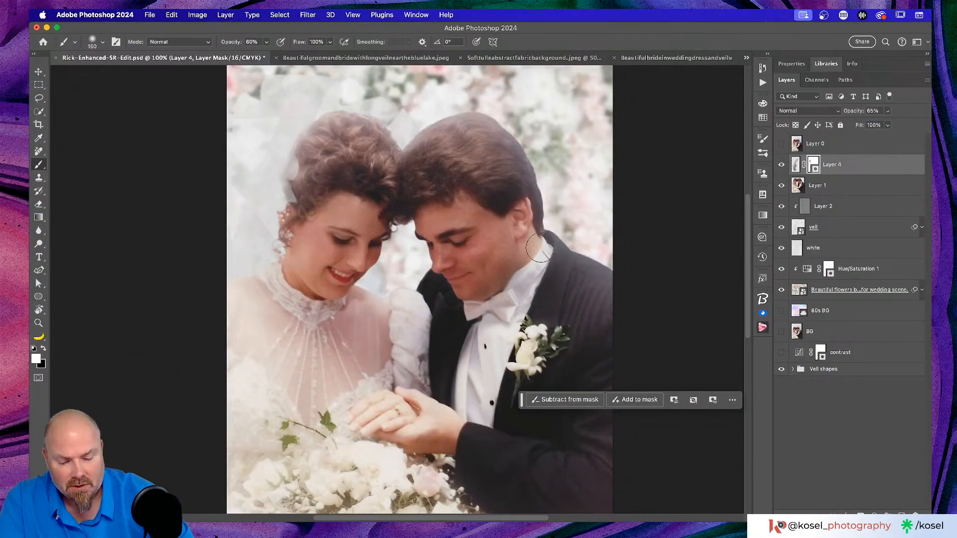
key("super+0")
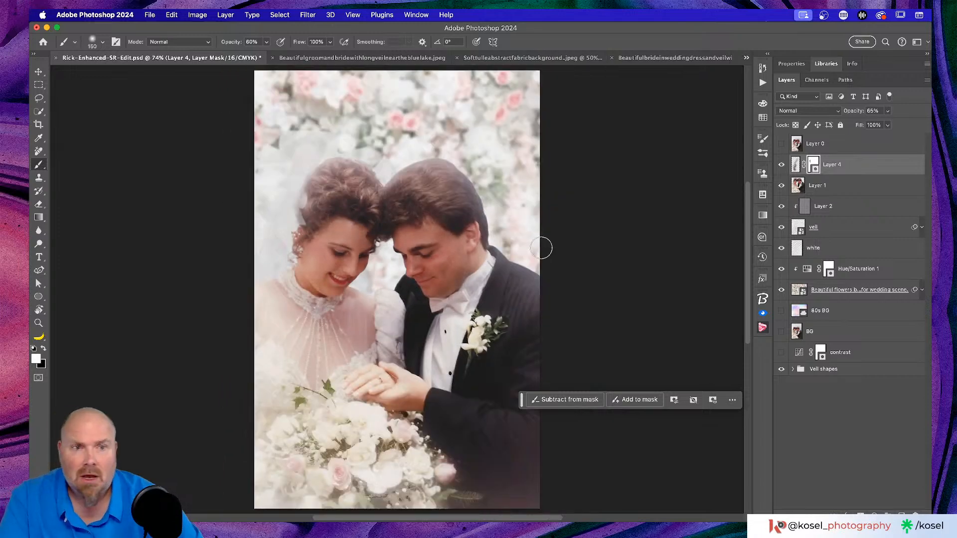
left_click(780, 165)
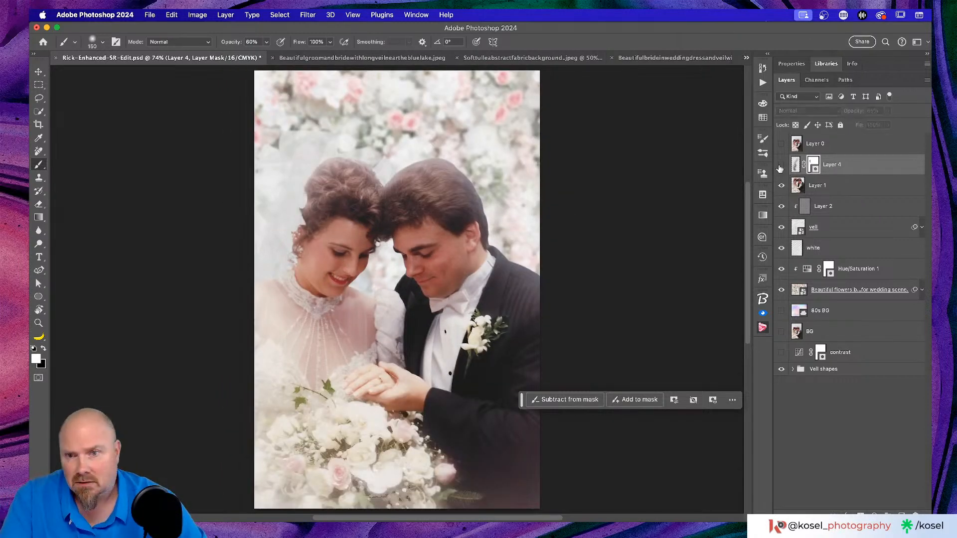
left_click(780, 165)
left_click(780, 166)
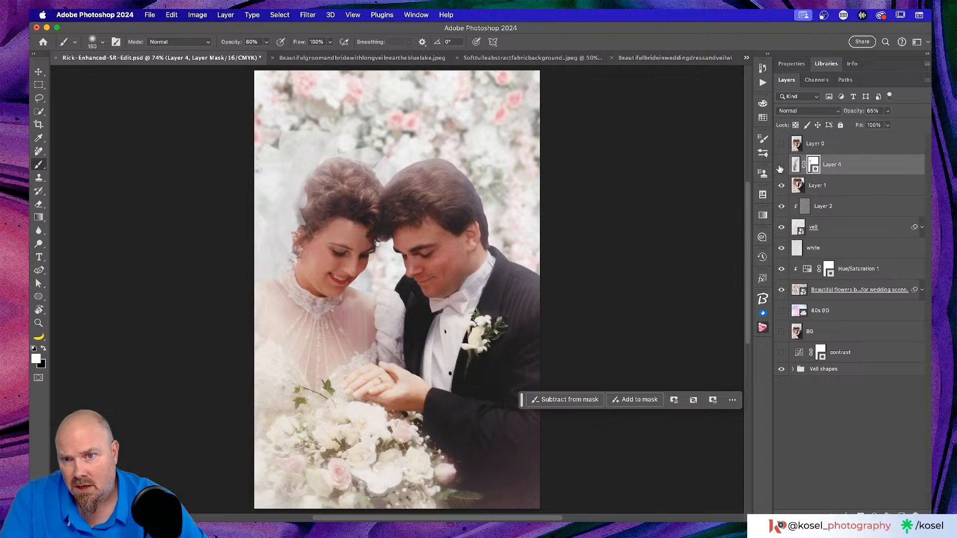
left_click(780, 166)
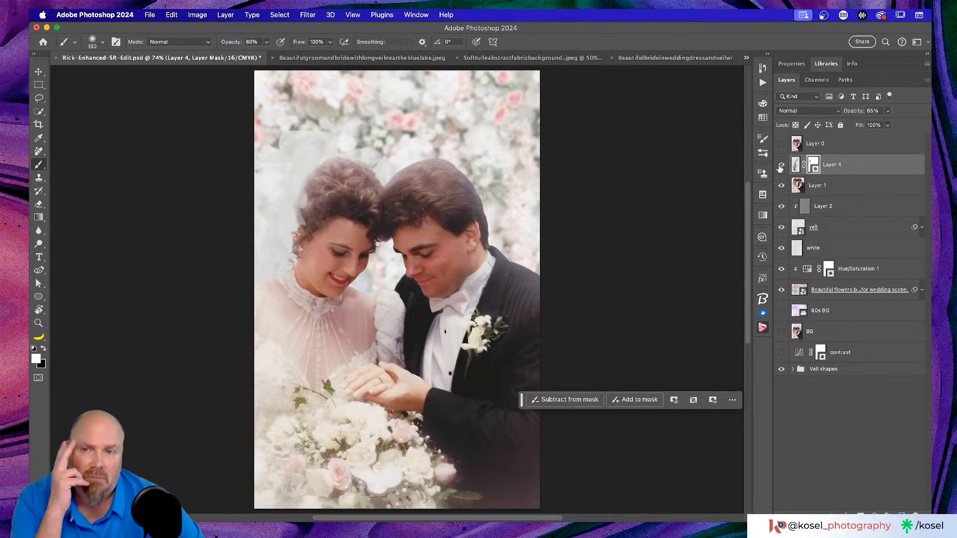
left_click(780, 166)
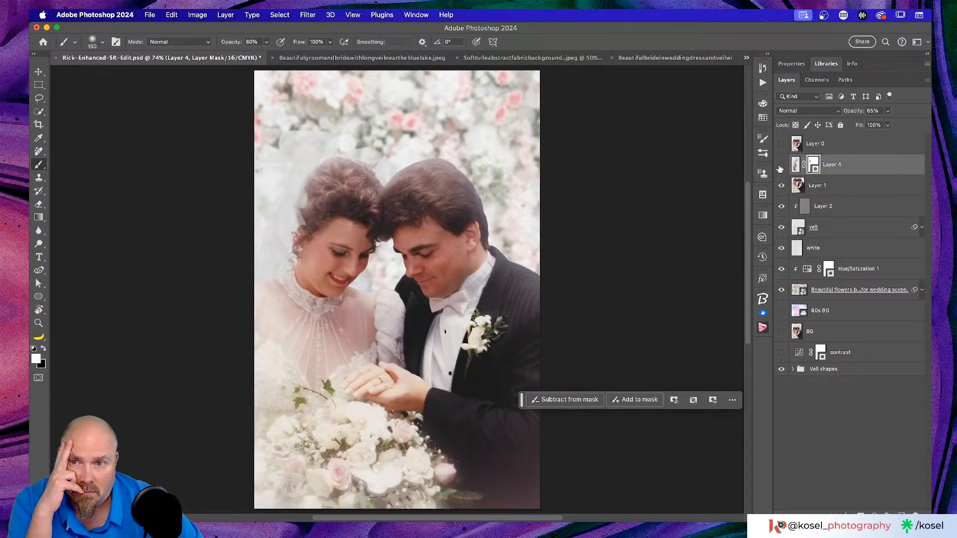
left_click(780, 166)
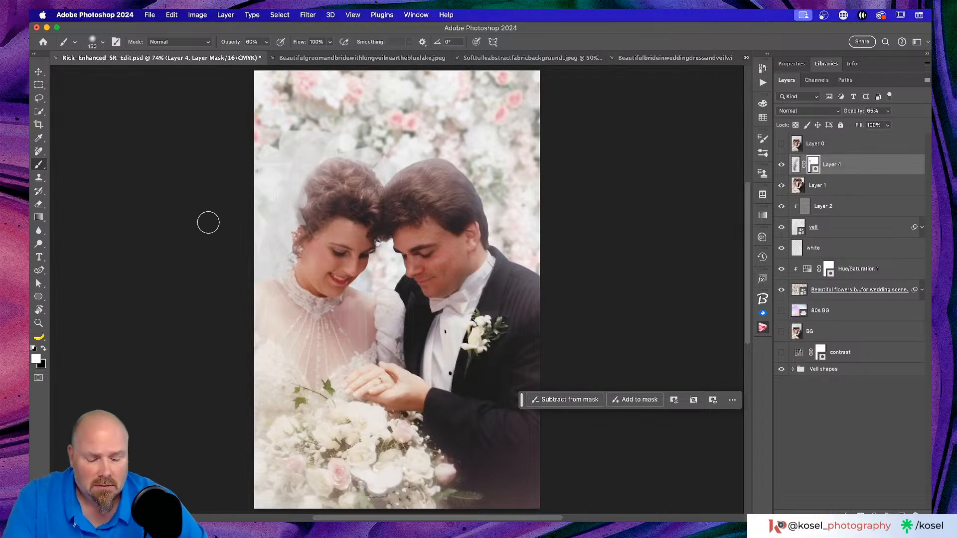
Make black the foreground colour for Layer 4's mask and set the brush size to 125 px.
key("bracketleft")
key("bracketleft")
key("bracketleft")
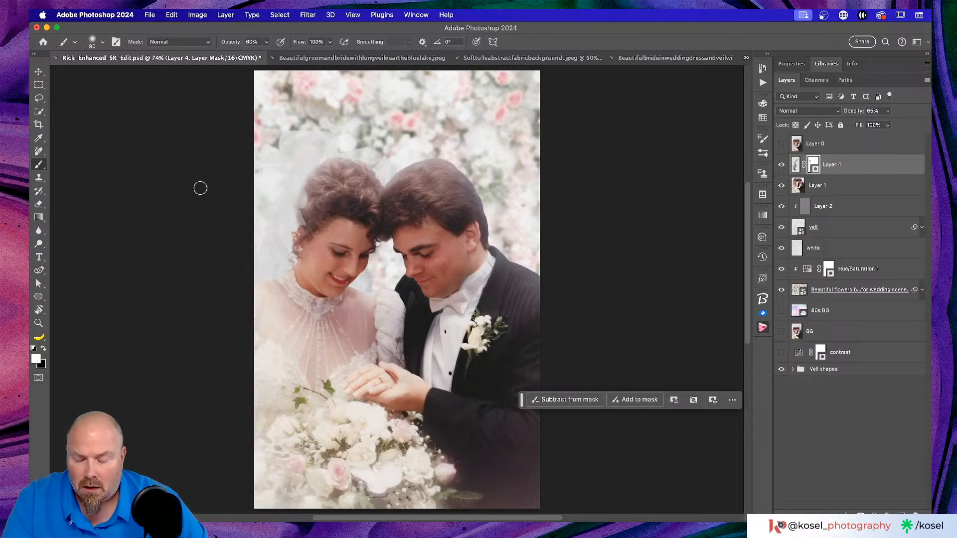
key("x")
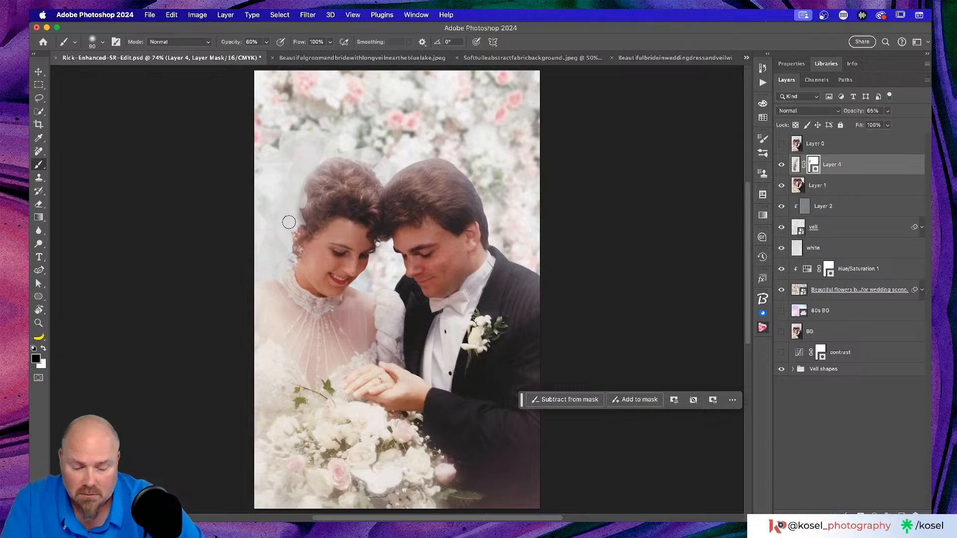
key("bracketright")
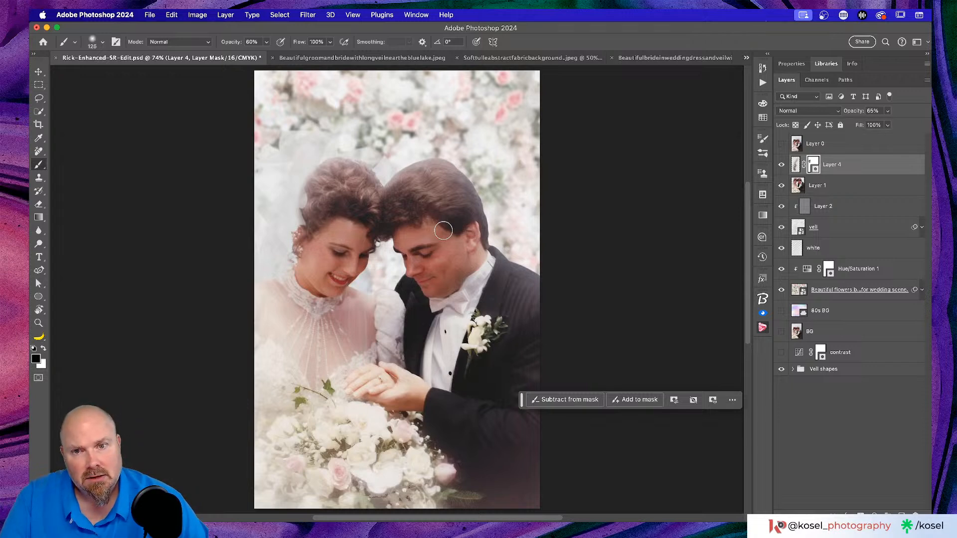
Make Layer 1 active and compare the new floral backdrop with the original by showing and hiding Layer 0.
left_click(852, 191)
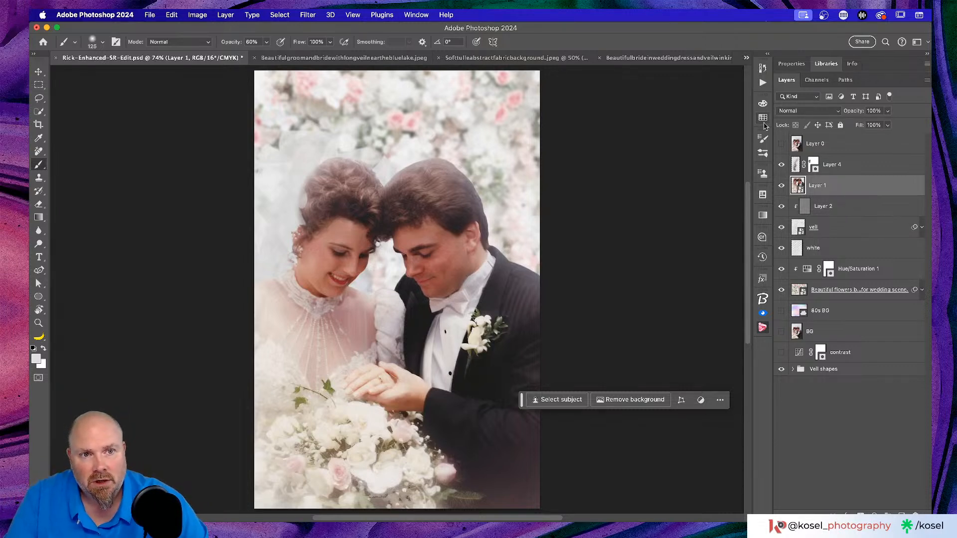
left_click(781, 143)
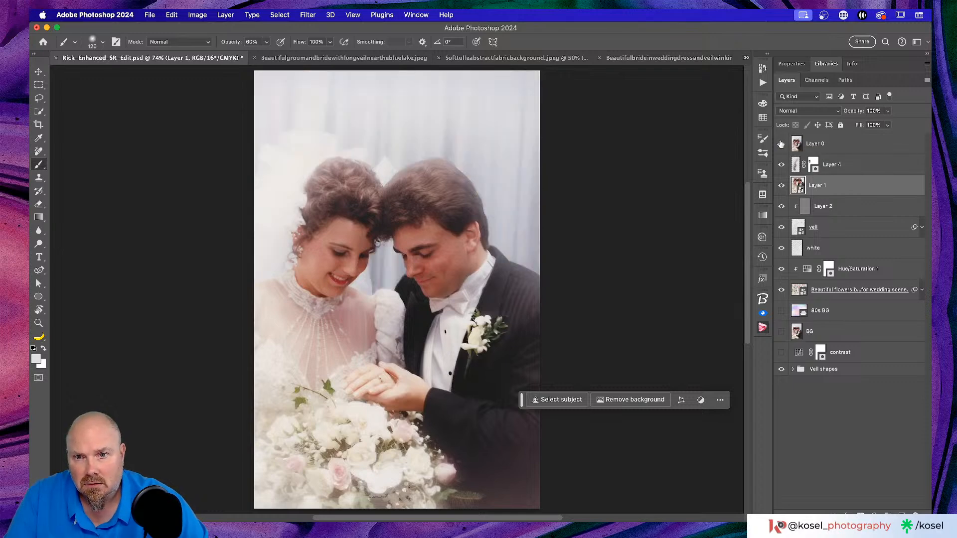
left_click(781, 143)
left_click(781, 144)
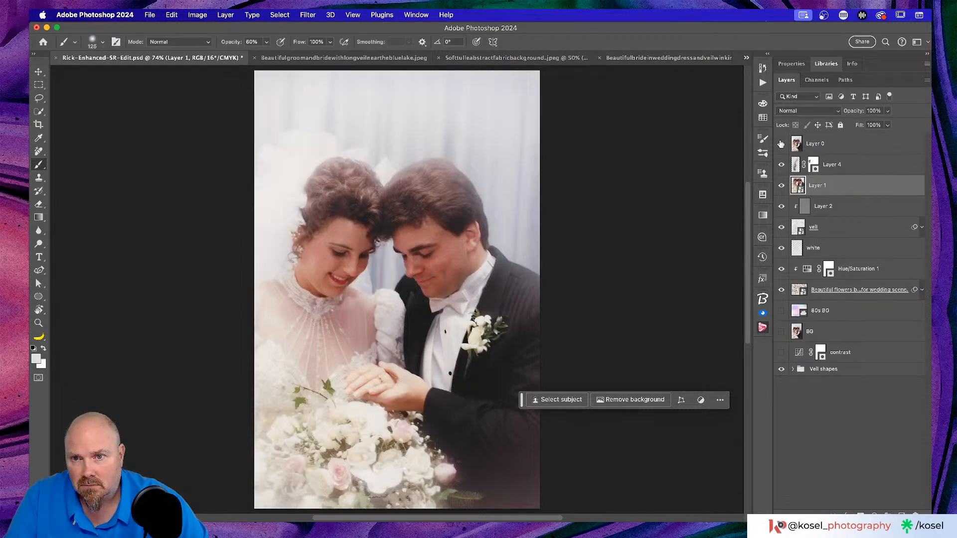
left_click(781, 143)
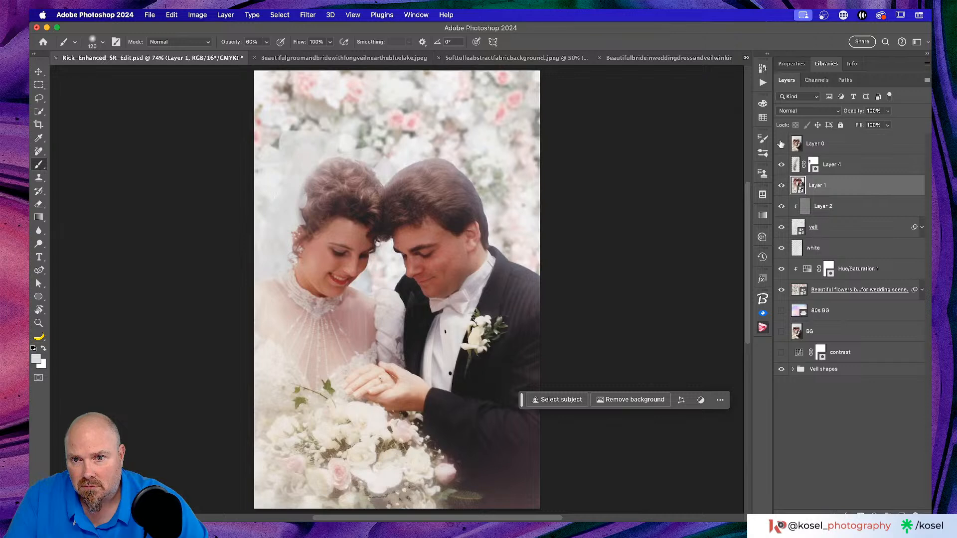
left_click(781, 143)
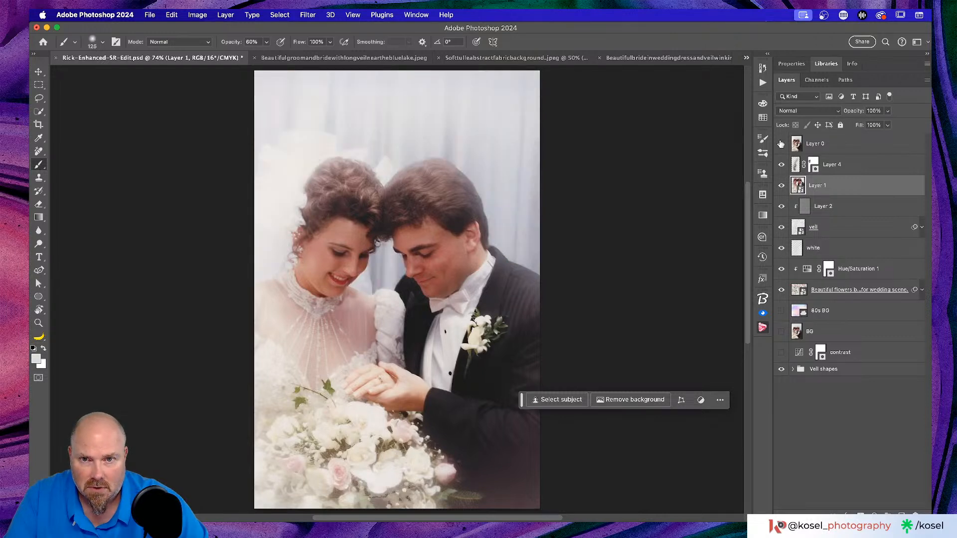
left_click(780, 144)
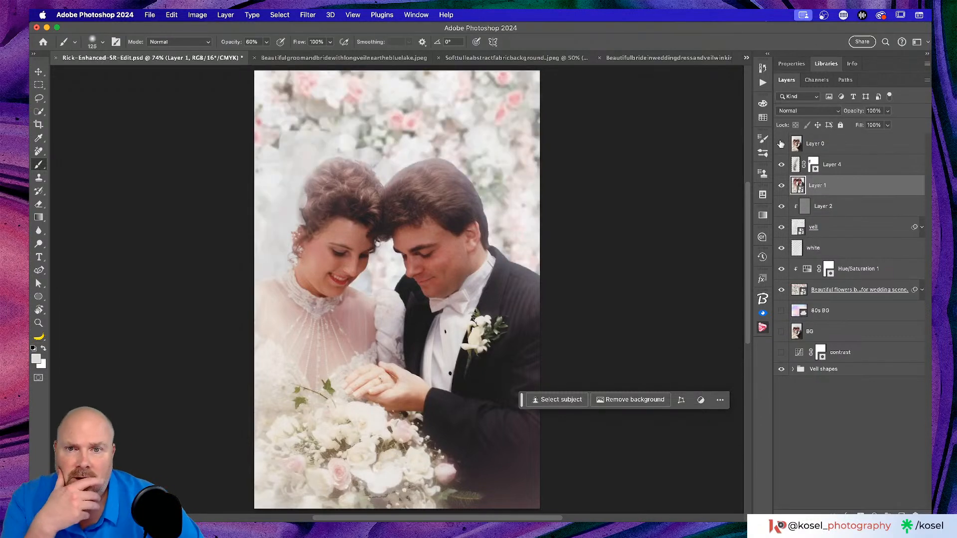
left_click(781, 144)
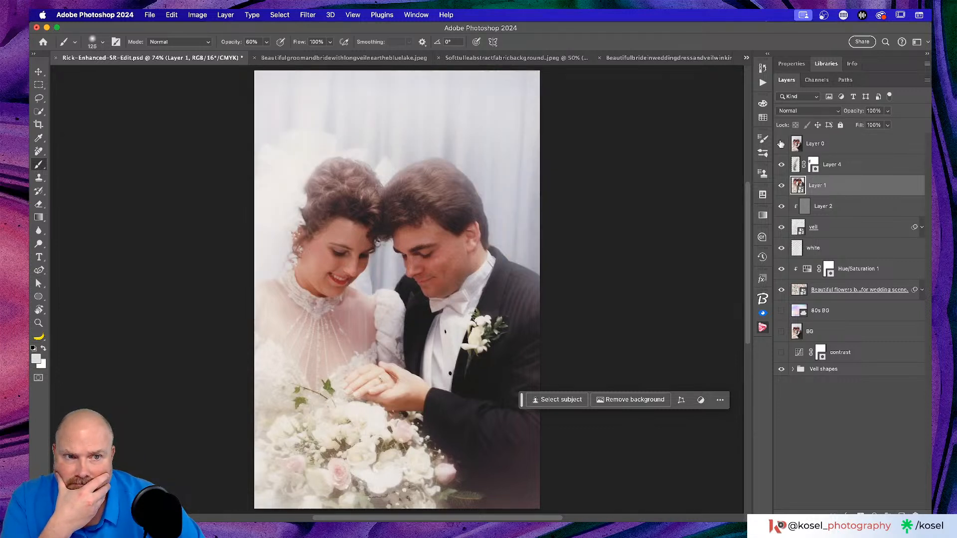
left_click(780, 144)
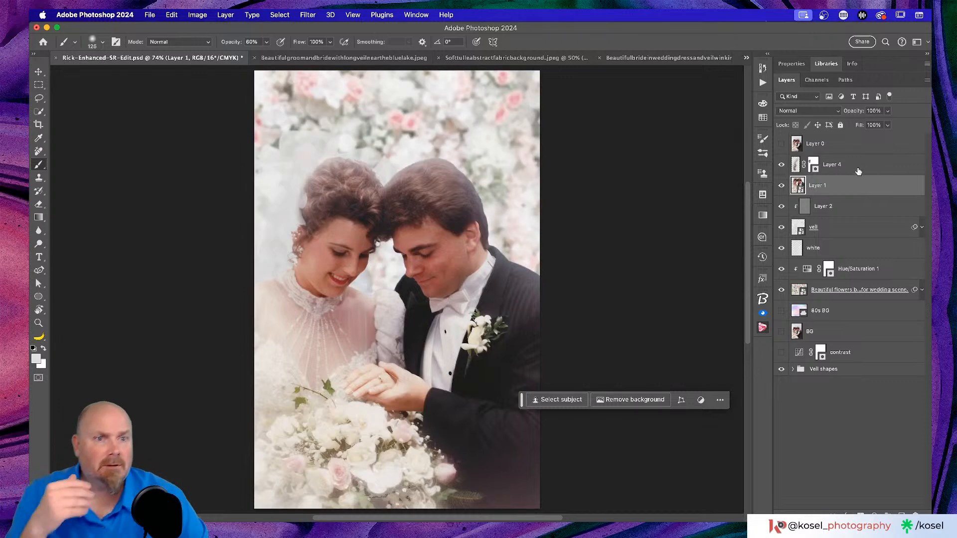
Start a Field Blur on Layer 1 and place its first pin on the groom's hair with 0 px blur.
left_click(304, 15)
mouse_move(359, 166)
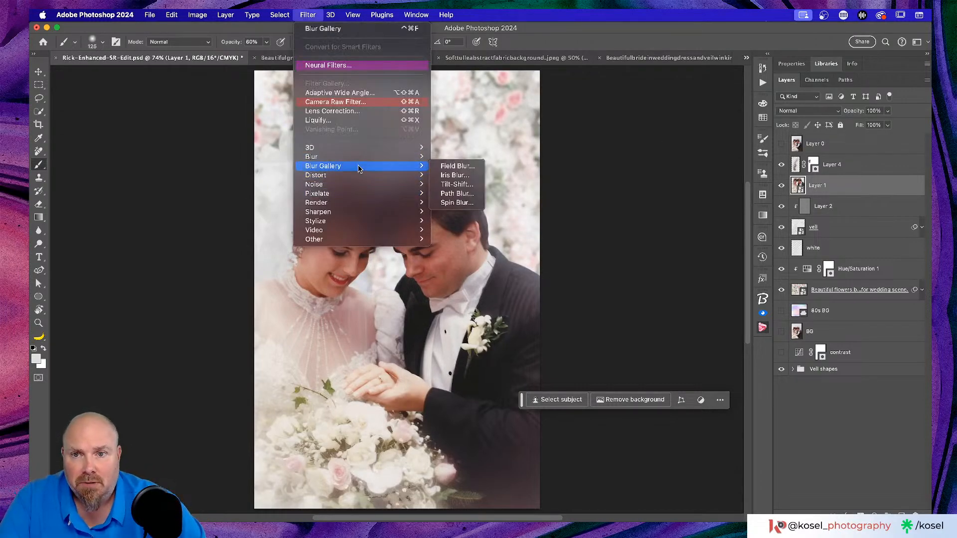
left_click(464, 165)
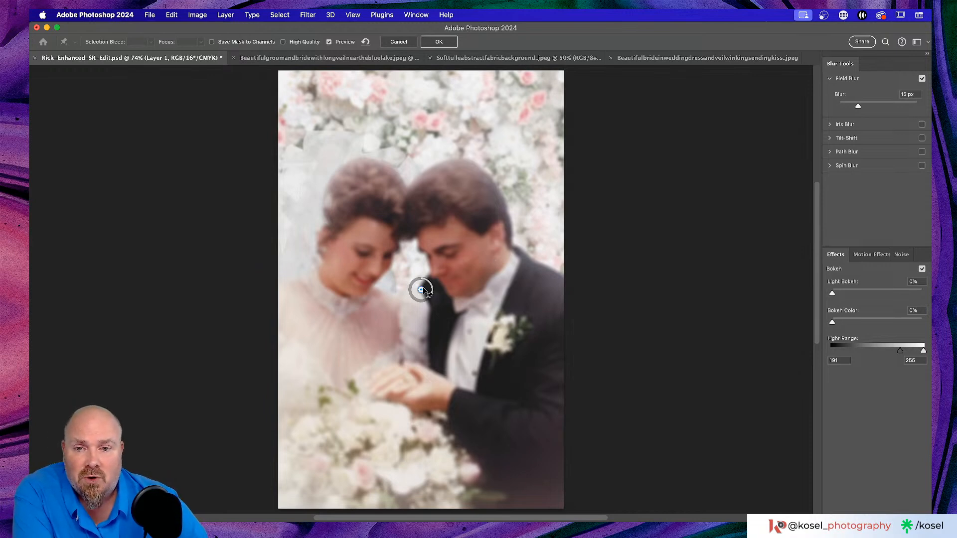
left_click_drag(427, 294, 463, 193)
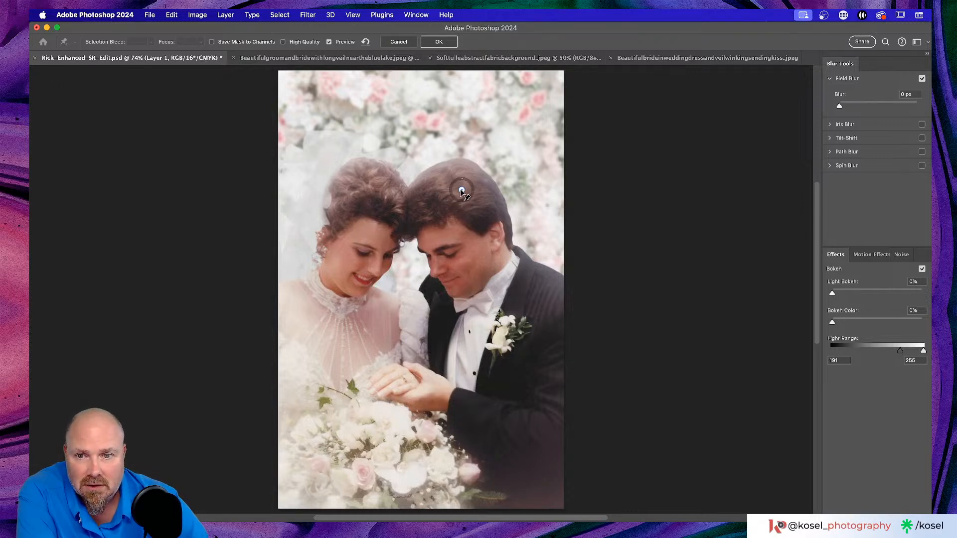
Add Field Blur pins with 0 px blur on the bride's hair, the groom's cheek and the bride's sleeve.
left_click(375, 193)
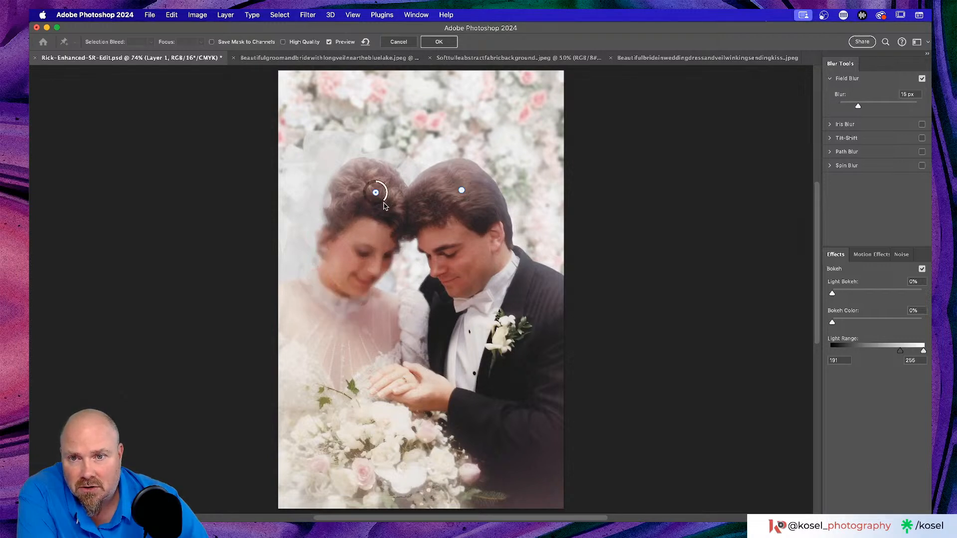
left_click_drag(384, 203, 377, 182)
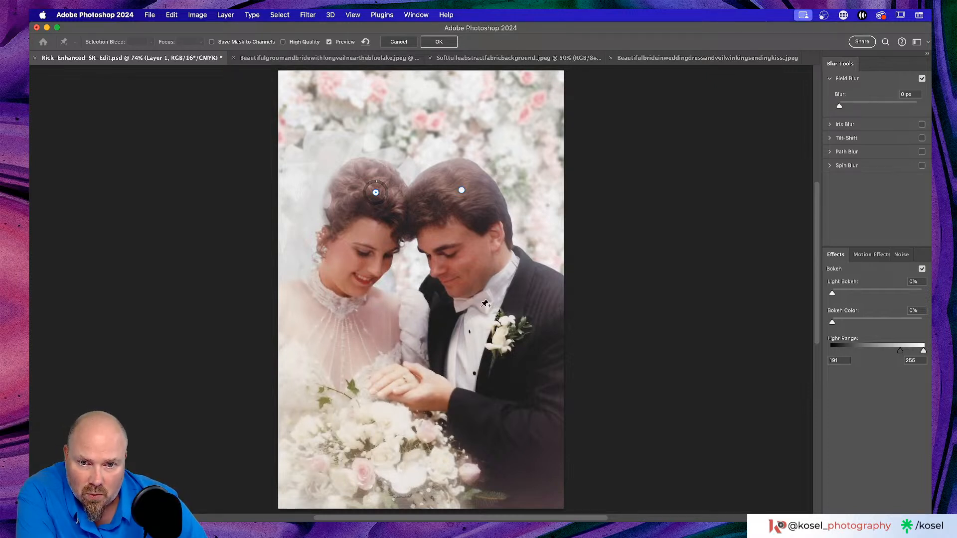
left_click(466, 265)
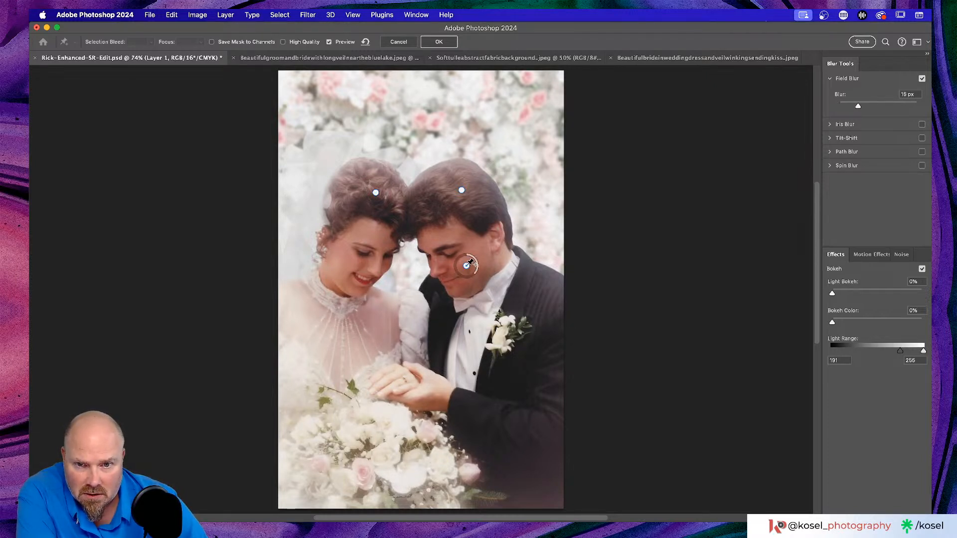
left_click_drag(472, 278, 468, 258)
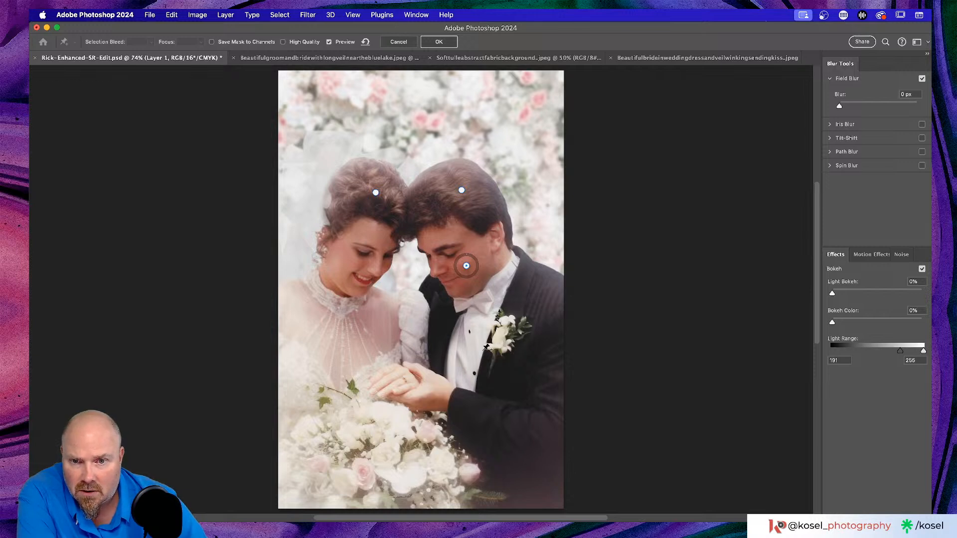
left_click(420, 317)
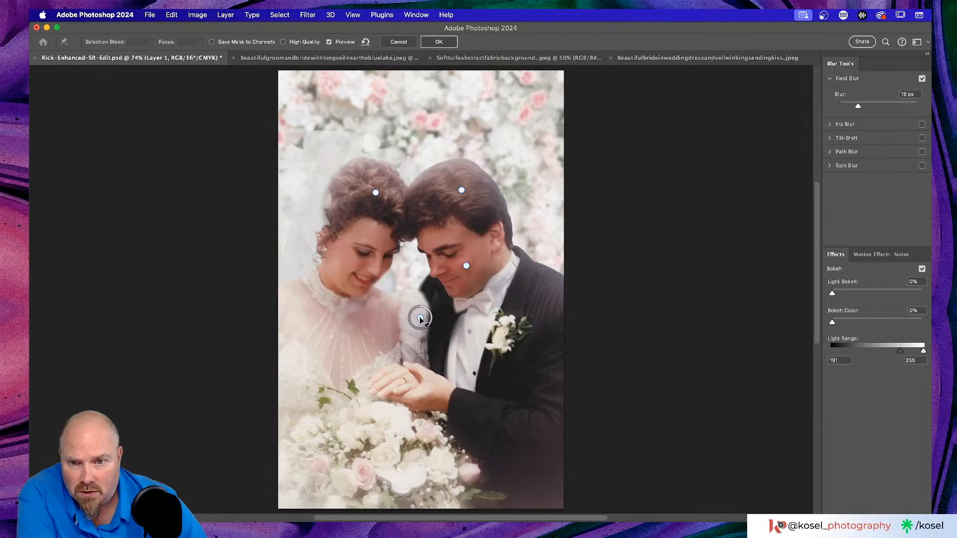
left_click_drag(429, 327, 419, 313)
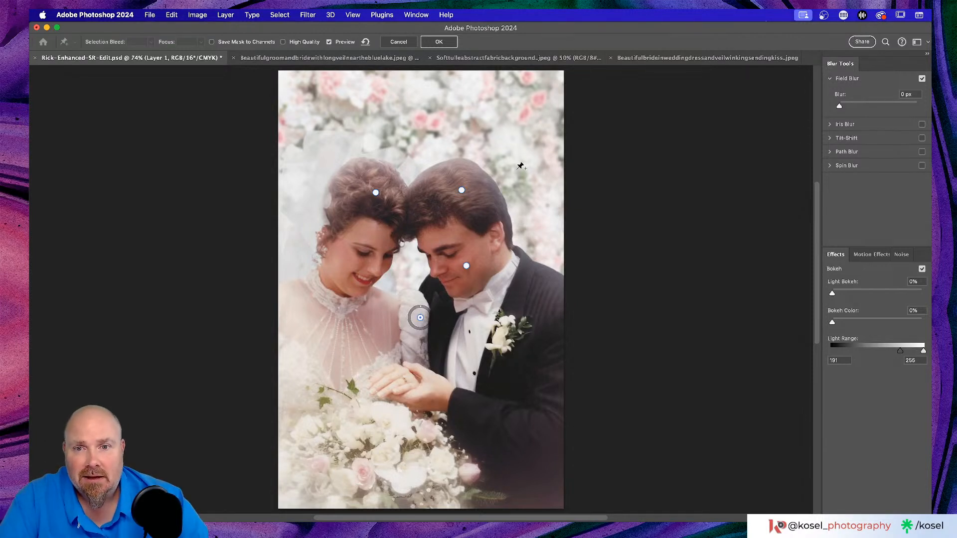
Add two Field Blur pins with 4 px blur on the backdrop, one above the couple's heads and one beyond the groom's hair.
left_click(442, 141)
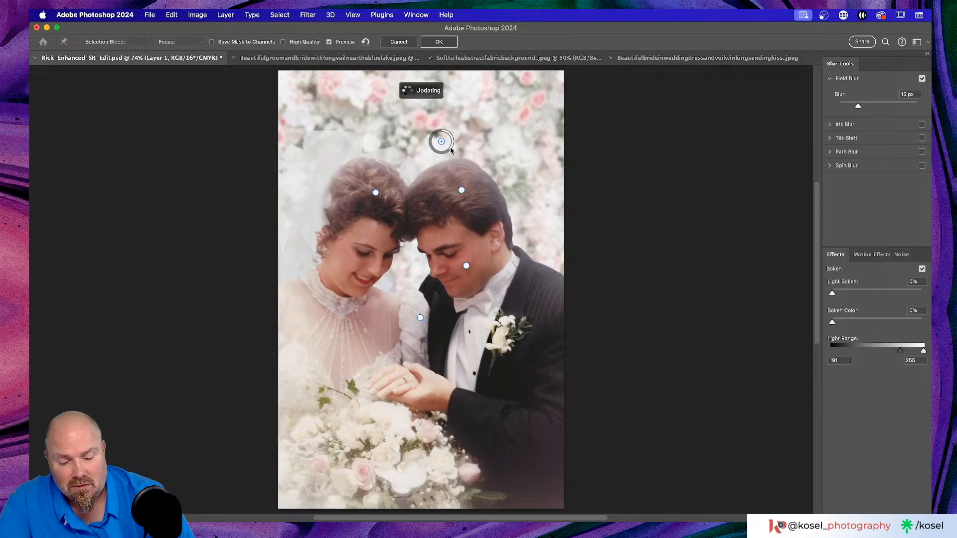
key("super+plus")
key("super+plus")
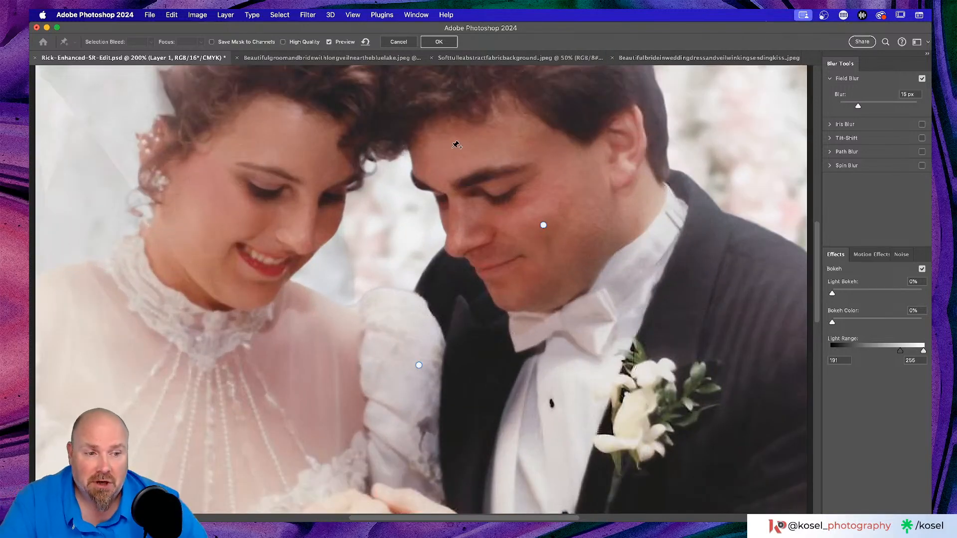
scroll(454, 145, "up", 10)
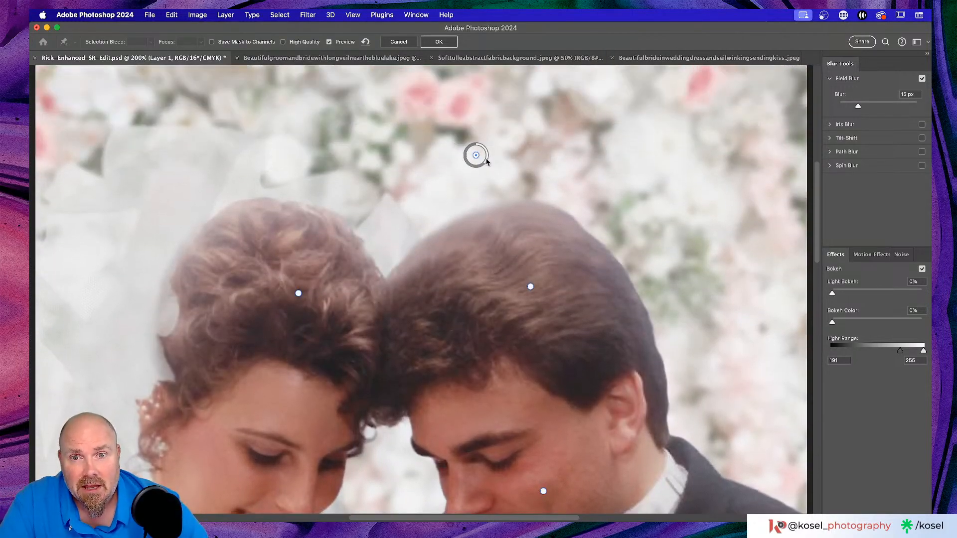
left_click_drag(485, 161, 482, 150)
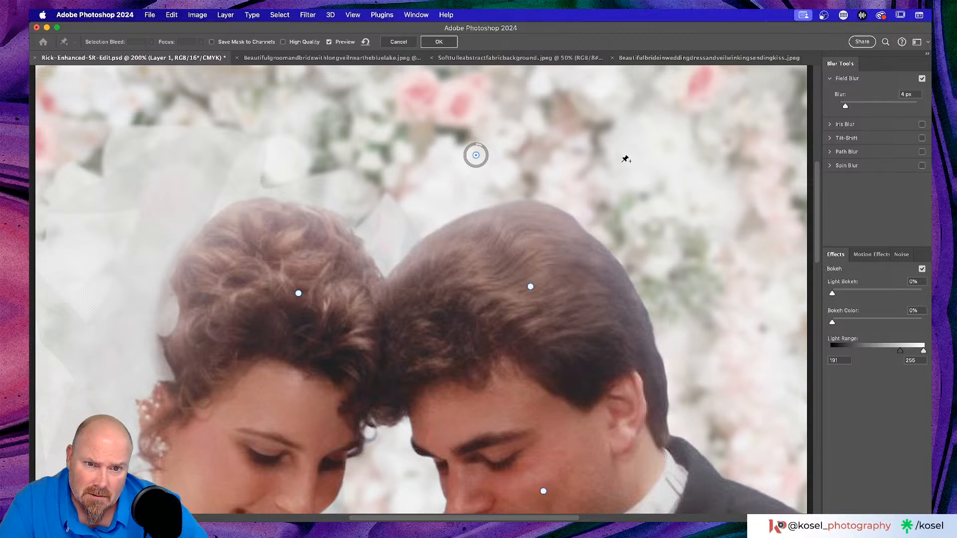
left_click(639, 169)
left_click_drag(648, 179, 647, 163)
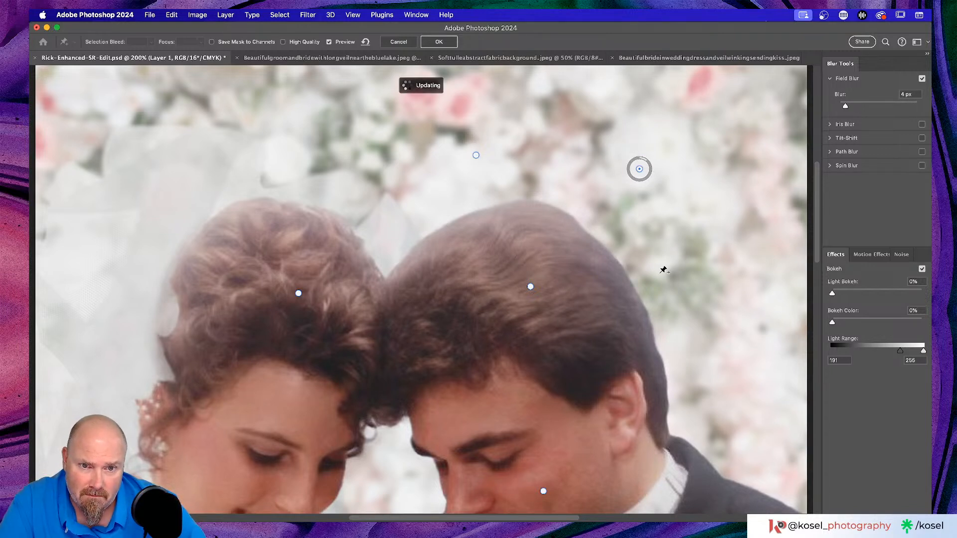
Add a 3 px blur pin on the backdrop behind the groom's head and a 0 px pin on his jacket shoulder.
scroll(662, 269, "down", 3)
scroll(661, 269, "right", 4)
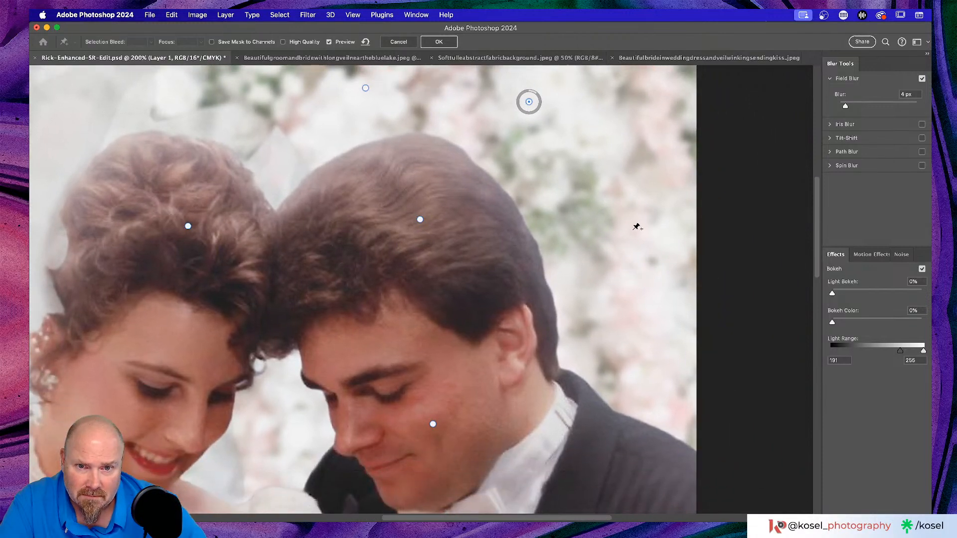
left_click(606, 213)
mouse_move(615, 223)
left_mouse_down()
mouse_move(613, 204)
mouse_move(623, 209)
left_mouse_up()
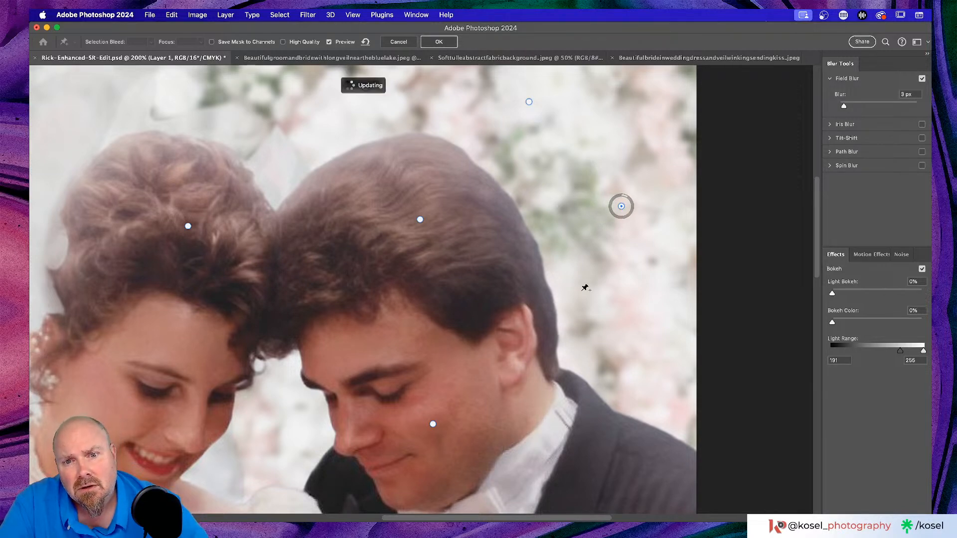
scroll(582, 284, "right", 3)
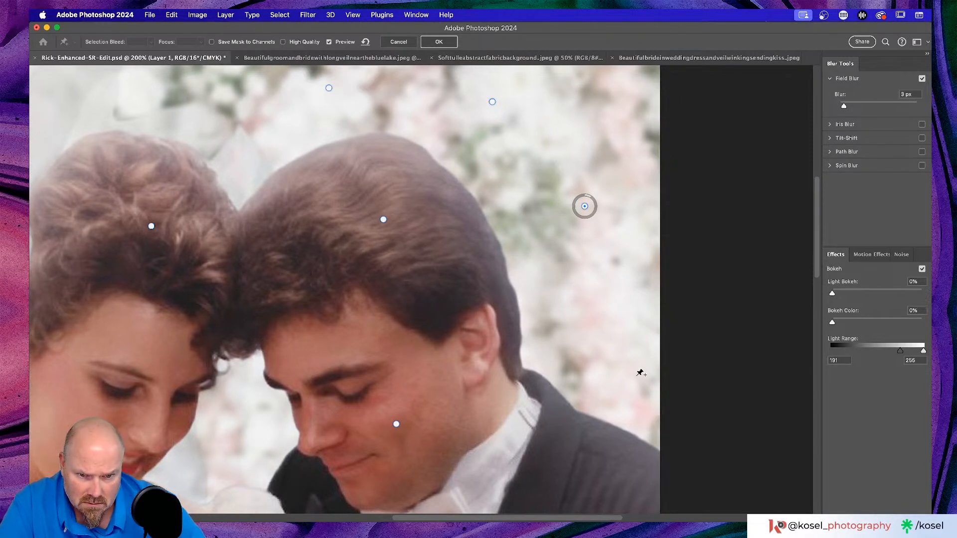
scroll(643, 374, "down", 5)
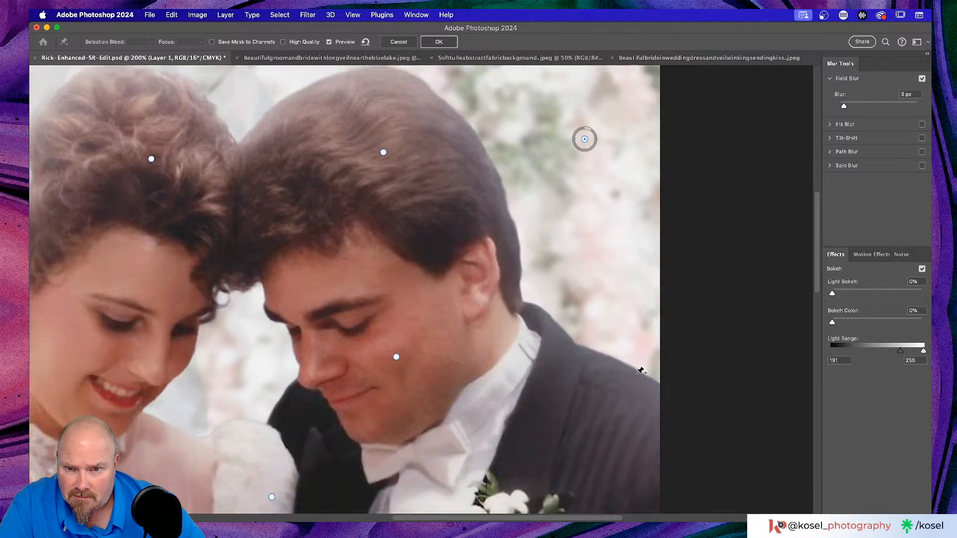
left_click(583, 410)
left_click_drag(592, 417, 582, 401)
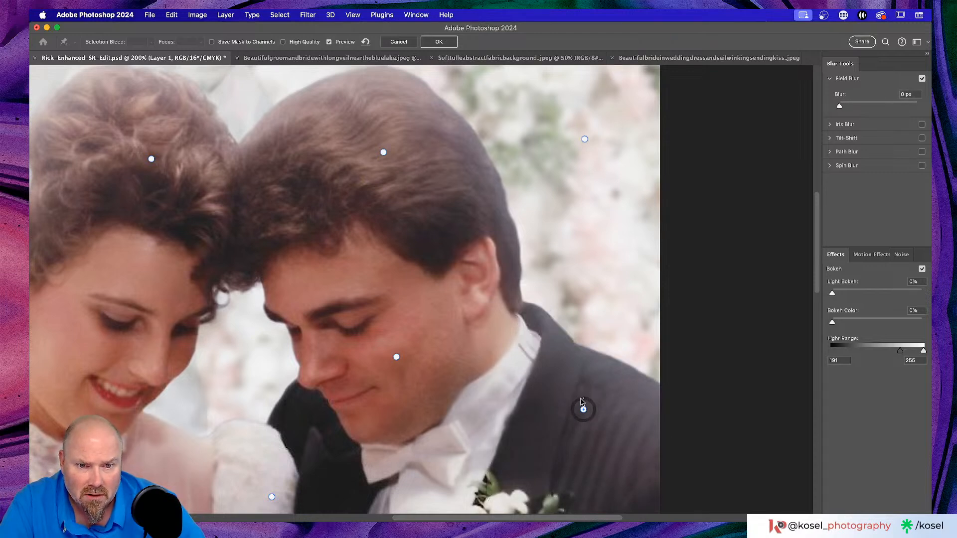
Add a 4 px blur pin on the backdrop just above the groom's shoulder and apply the Field Blur.
left_click(621, 254)
mouse_move(632, 255)
left_mouse_down()
mouse_move(630, 265)
mouse_move(628, 247)
left_mouse_up()
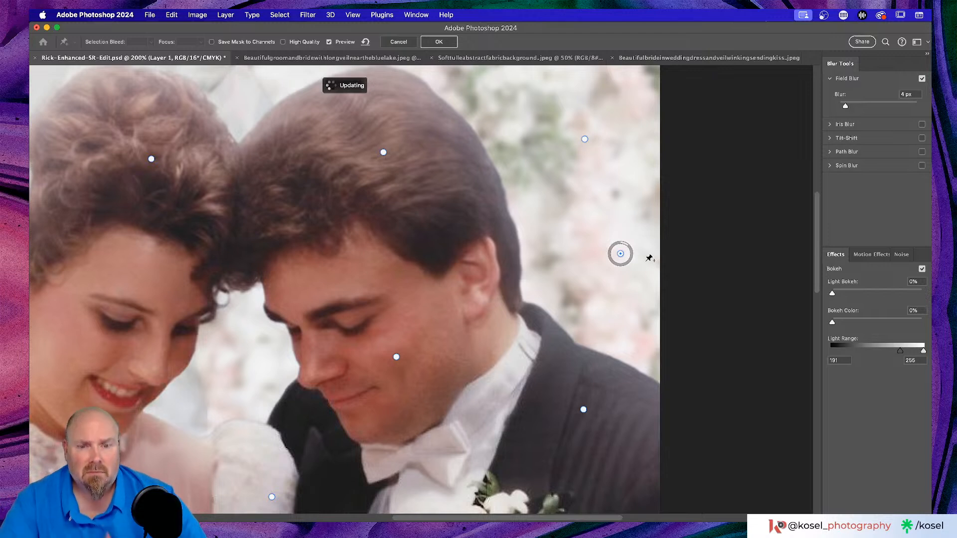
key("super+0")
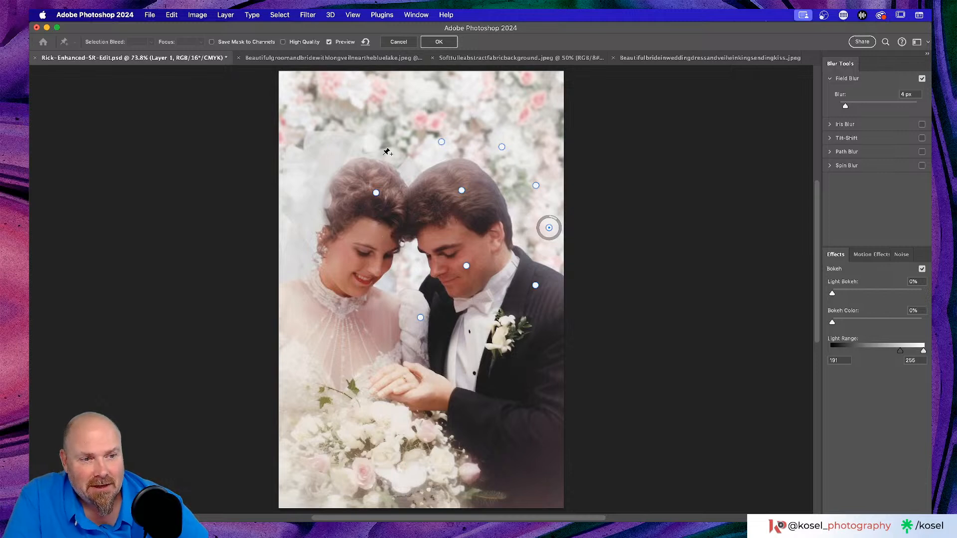
left_click(437, 42)
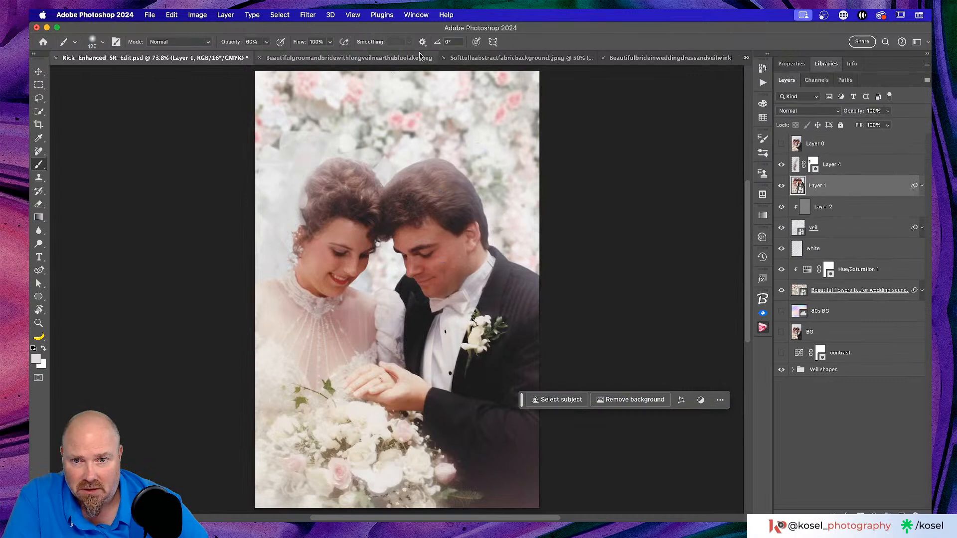
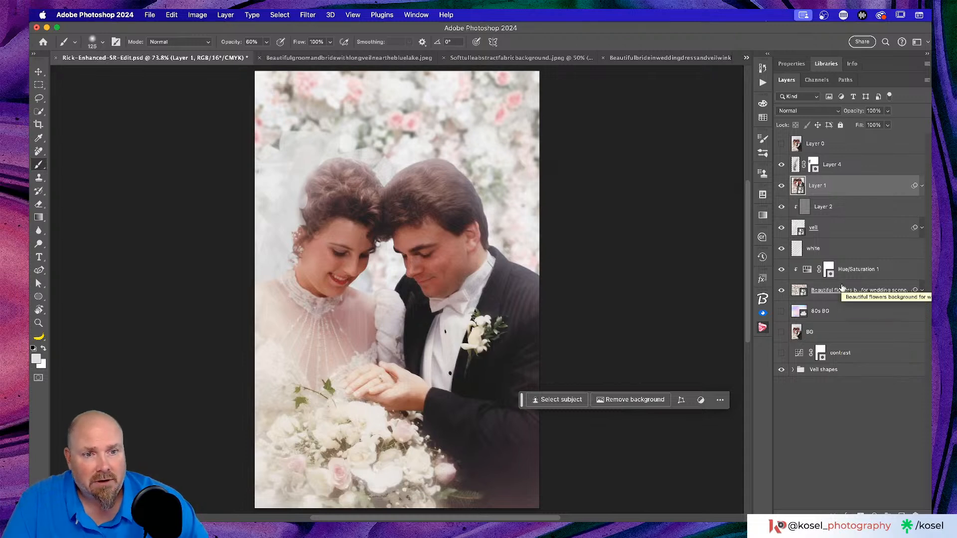
Add a new layer above Hue/Saturation 1 and make white the foreground colour.
left_click(842, 289)
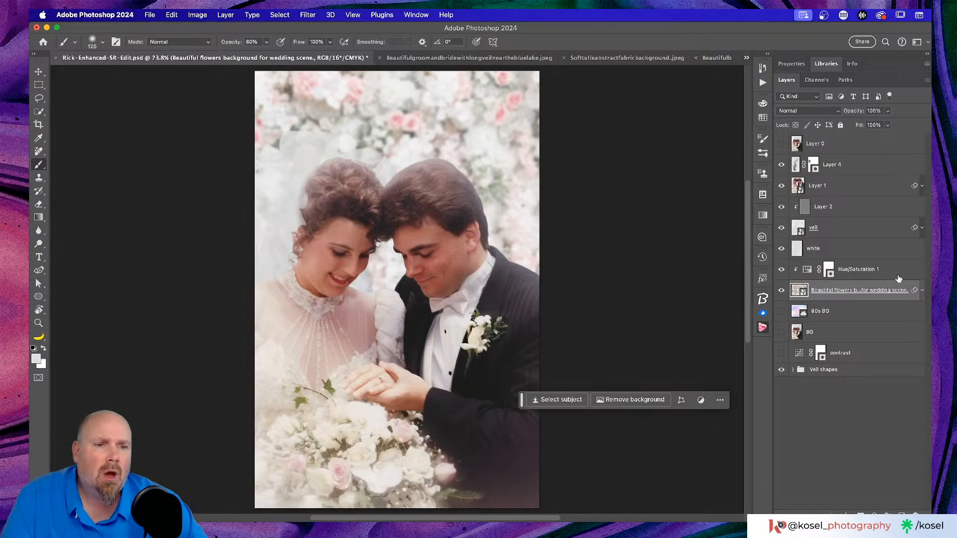
left_click(903, 271)
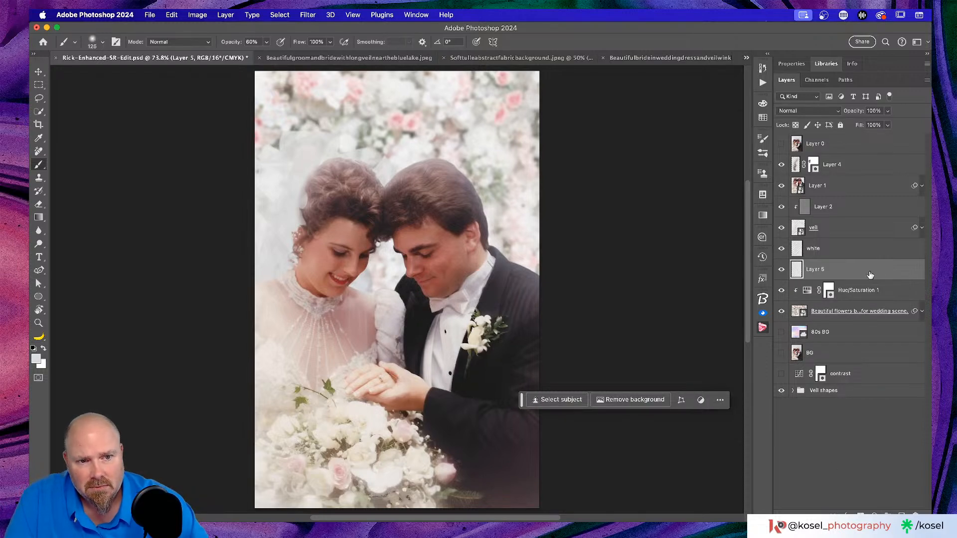
key("d")
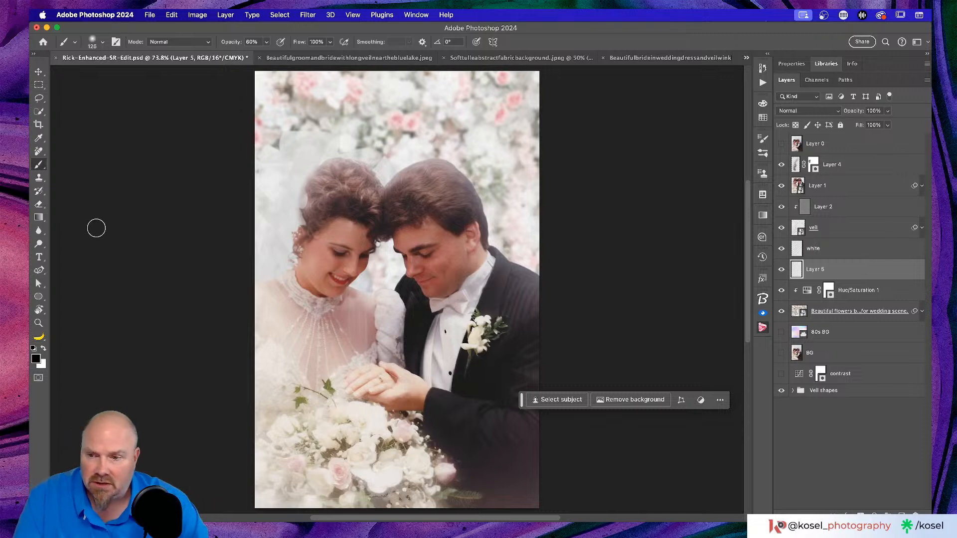
key("x")
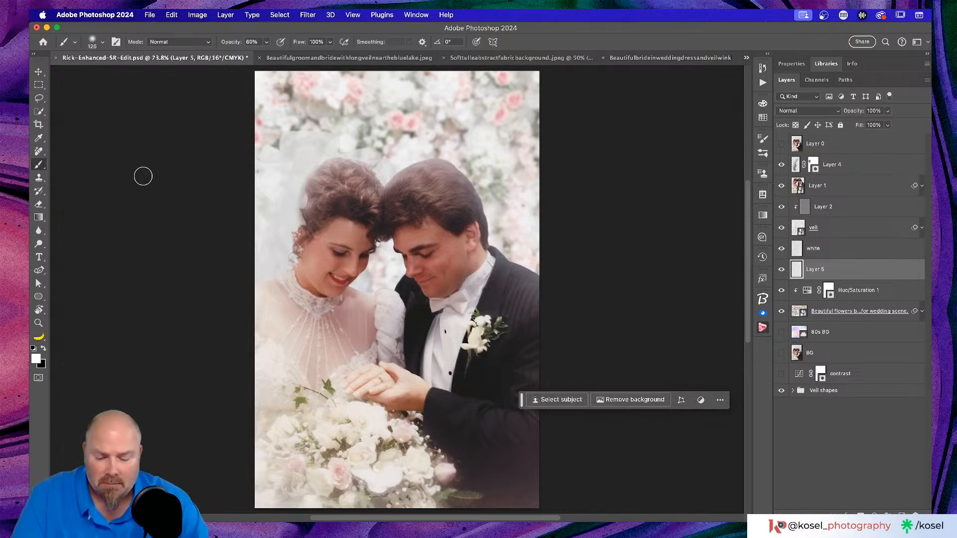
Draw a linear white-to-transparent gradient from the portrait's top edge down into the upper flowers.
key("g")
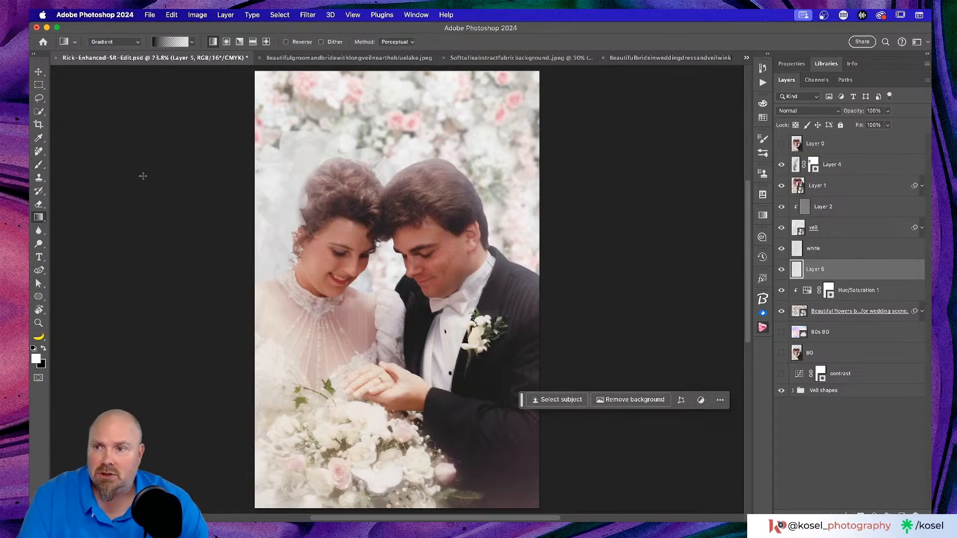
left_click(175, 43)
left_click(232, 139)
left_click(191, 297)
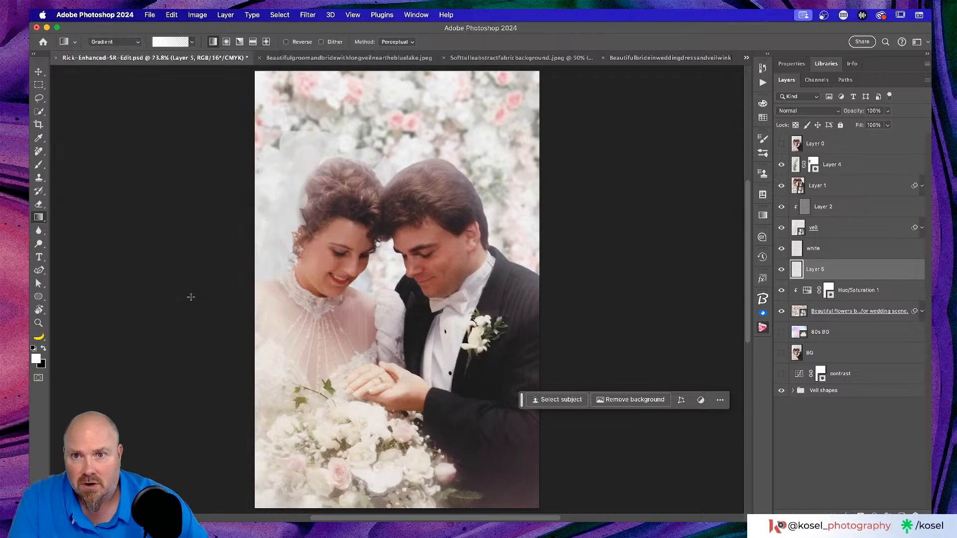
left_click_drag(394, 70, 396, 120)
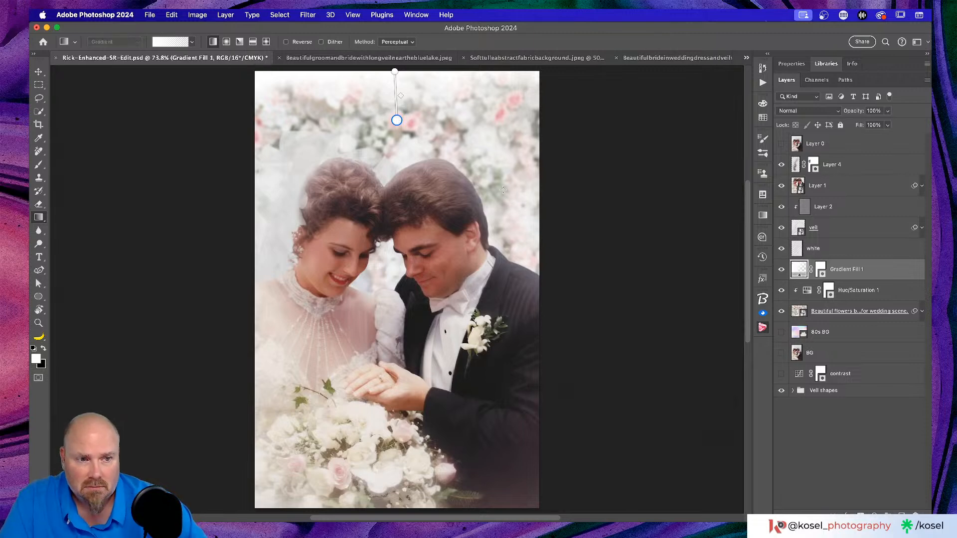
Lengthen the gradient by moving its start above the canvas and its end down between the couple's heads.
scroll(505, 194, "up", 2)
key("super+minus")
key("super+minus")
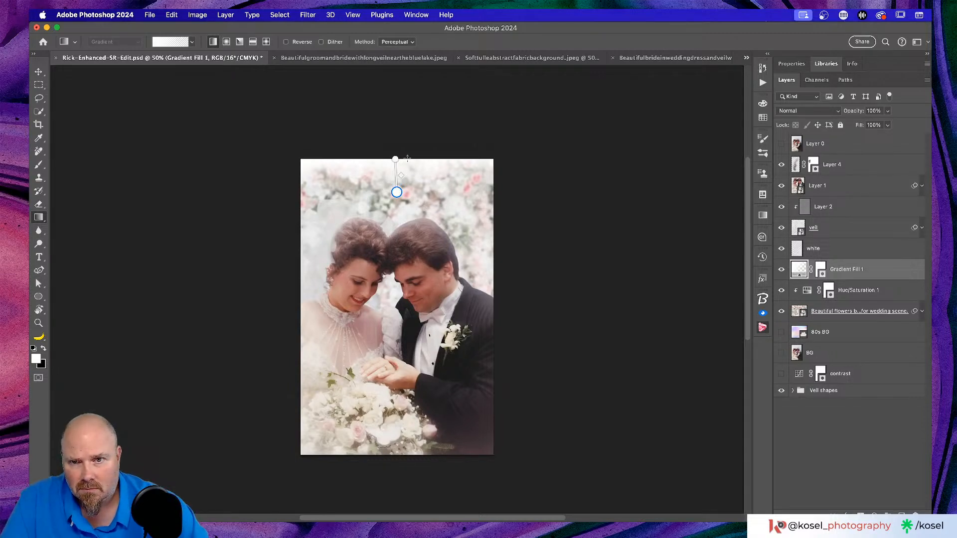
left_click_drag(395, 159, 398, 132)
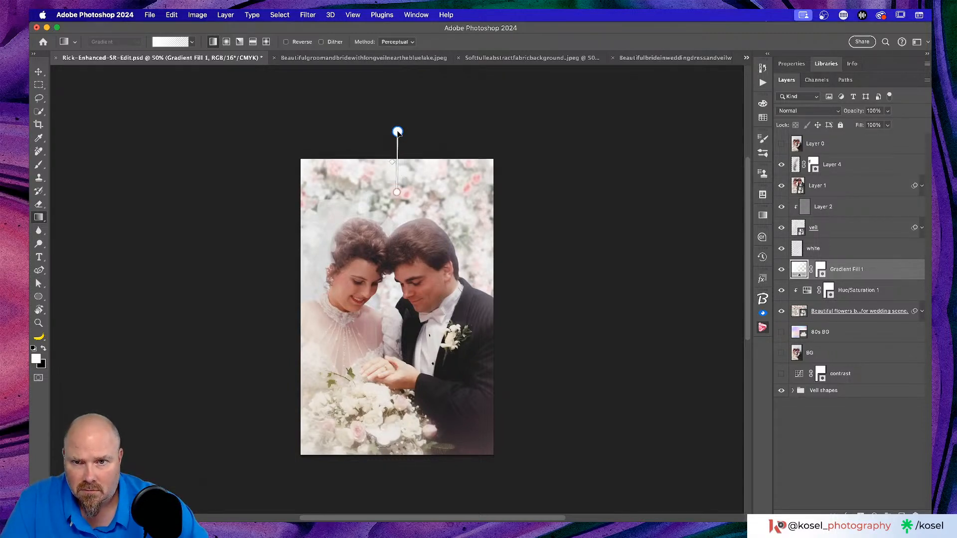
left_click_drag(395, 191, 397, 250)
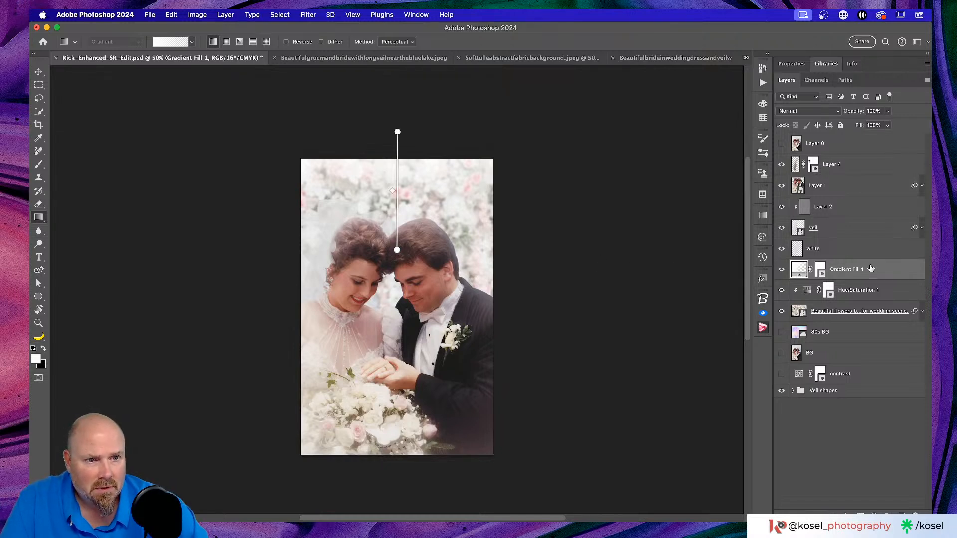
Set the gradient fill layer's blend mode to Soft Light and compare the portrait with the layer hidden and shown.
left_click(807, 111)
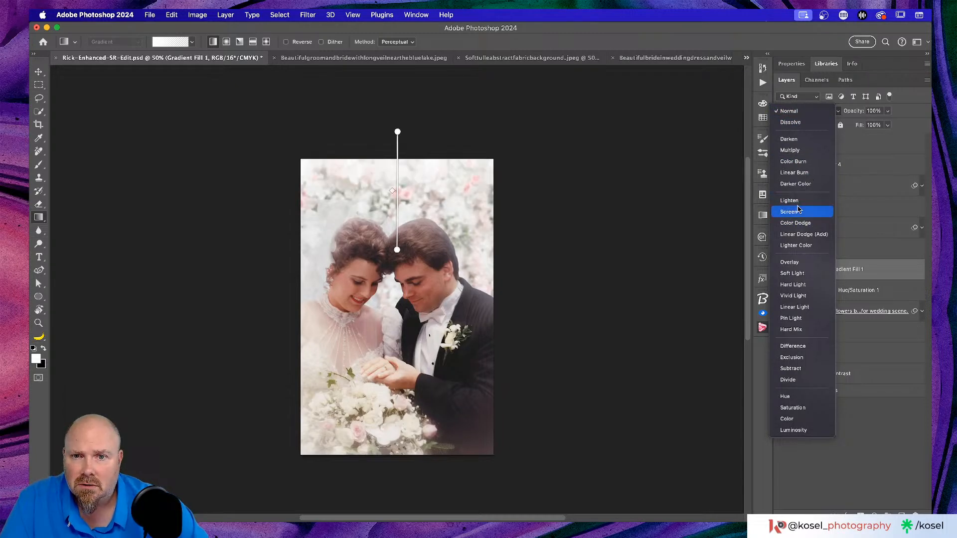
left_click(801, 275)
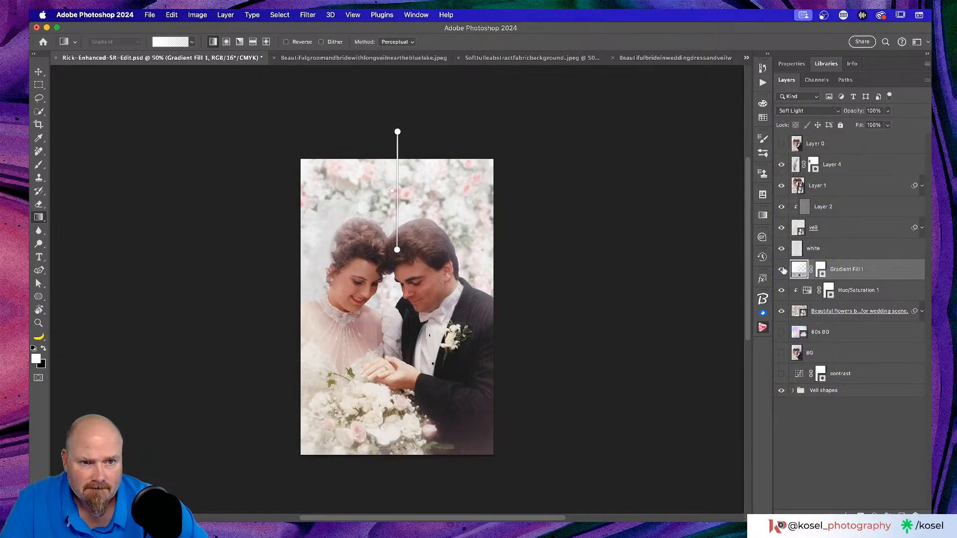
left_click(781, 270)
left_click(781, 269)
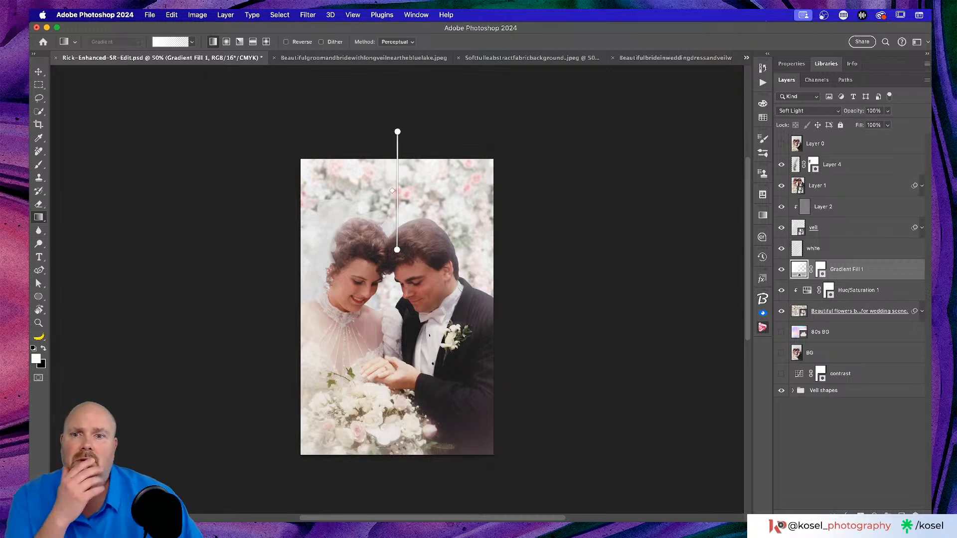
Set the Gaussian Blur radius of the flower background layer's smart filter to 8.7 pixels.
left_click(897, 313)
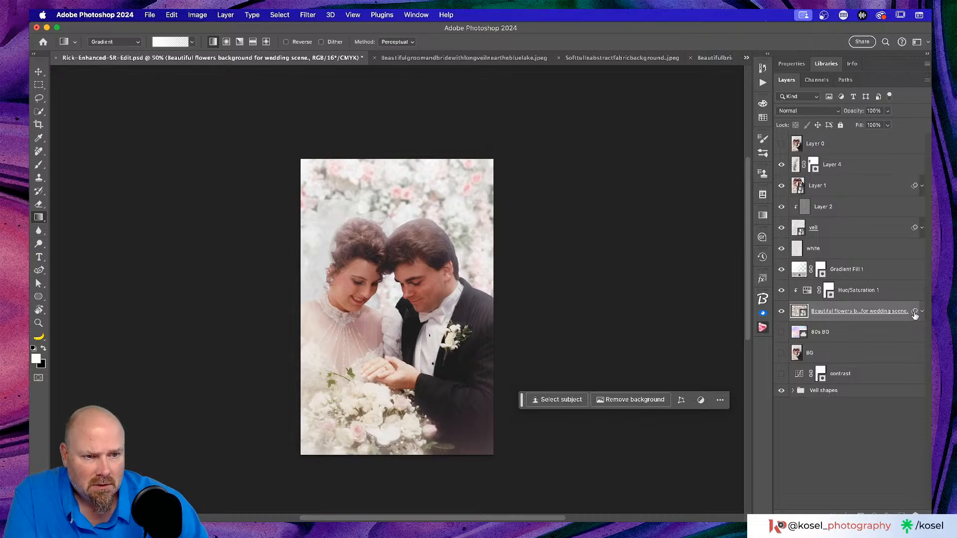
left_click(922, 312)
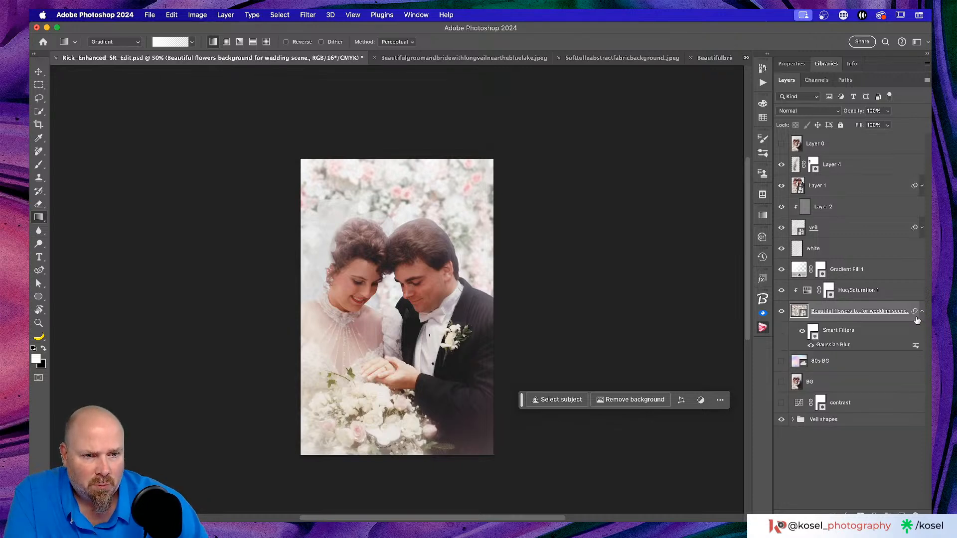
double_click(841, 345)
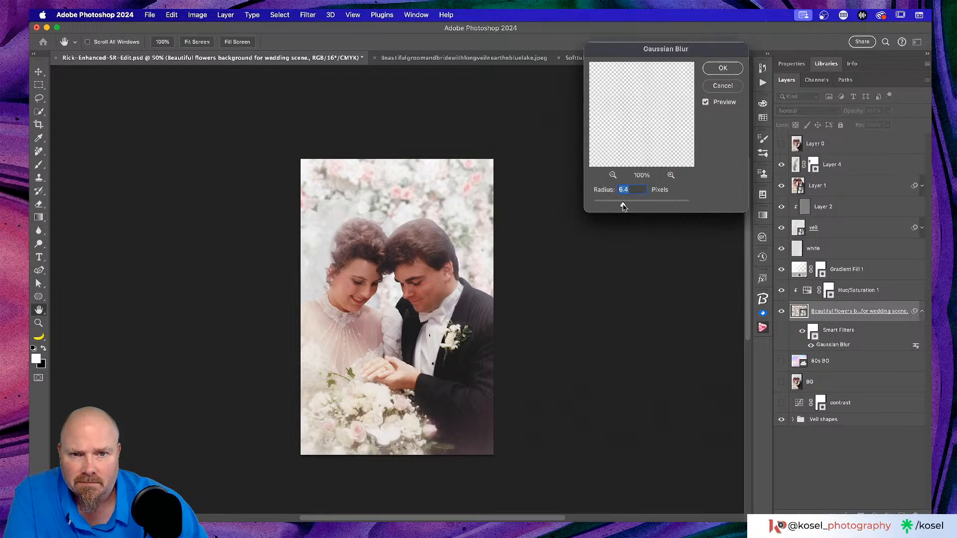
left_click_drag(622, 206, 629, 207)
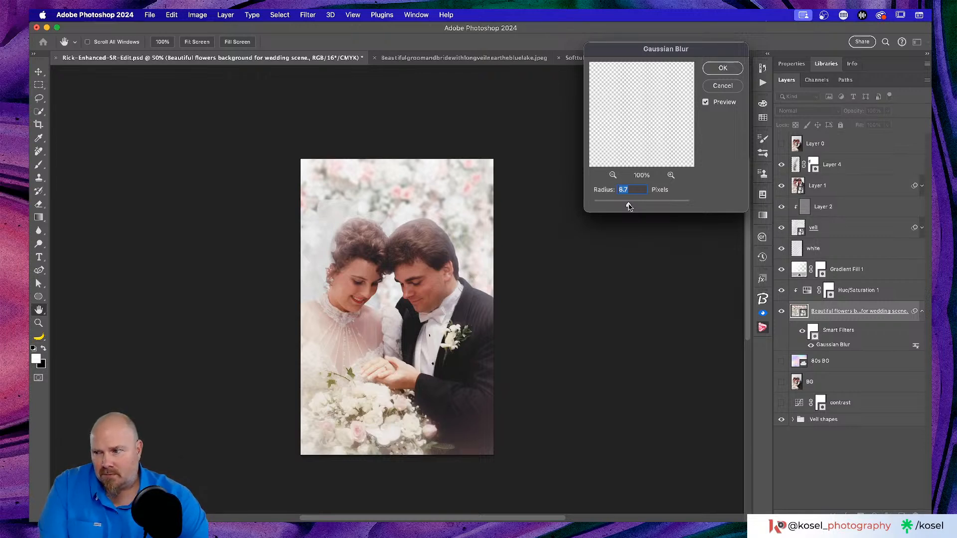
left_click(722, 68)
scroll(528, 188, "left", 2)
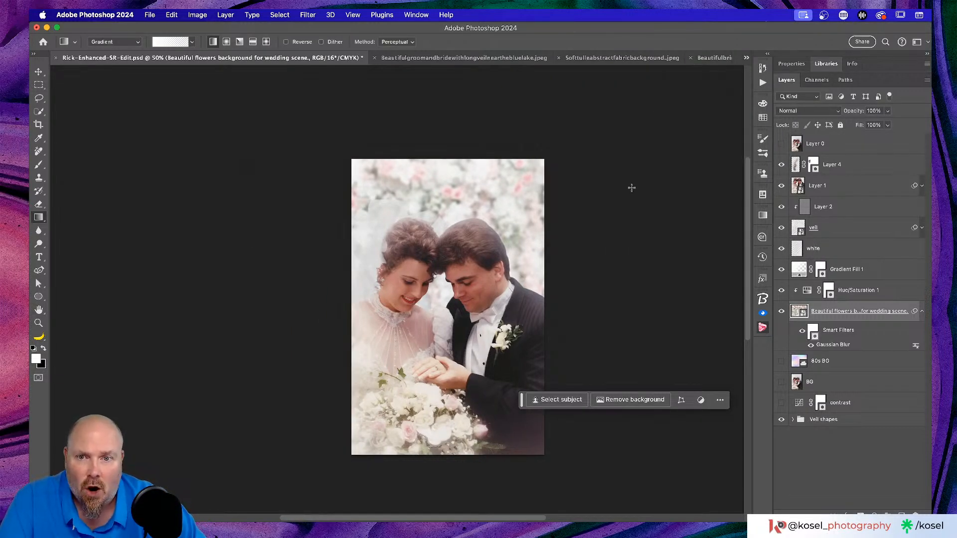
key("super+equal")
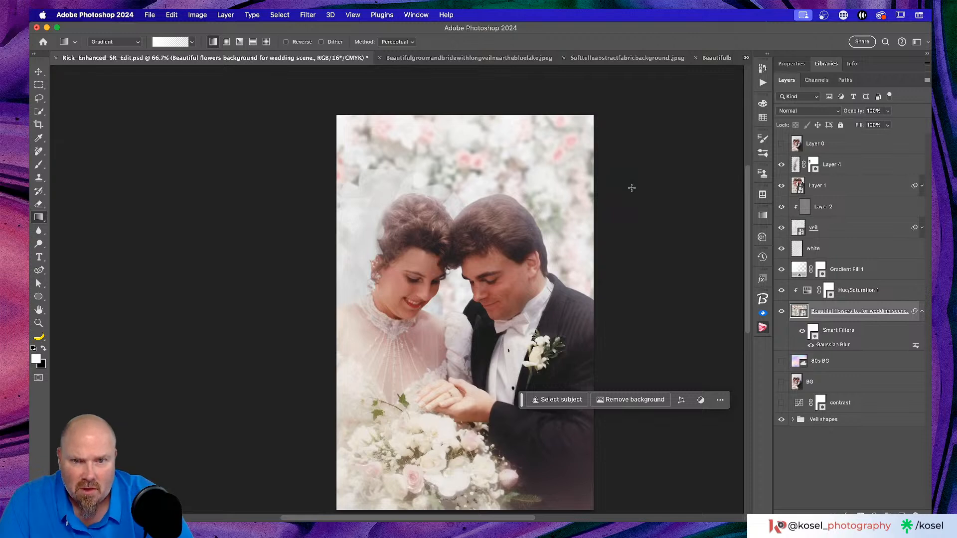
scroll(485, 222, "down", 1)
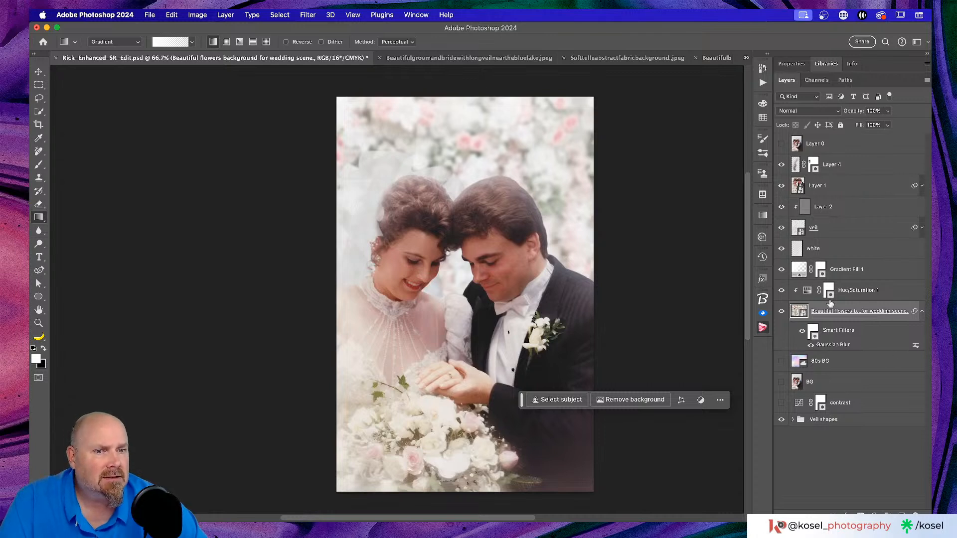
Open the Hue/Saturation 1 adjustment on the flower background and set its hue to -45.
left_click(850, 293)
double_click(862, 290)
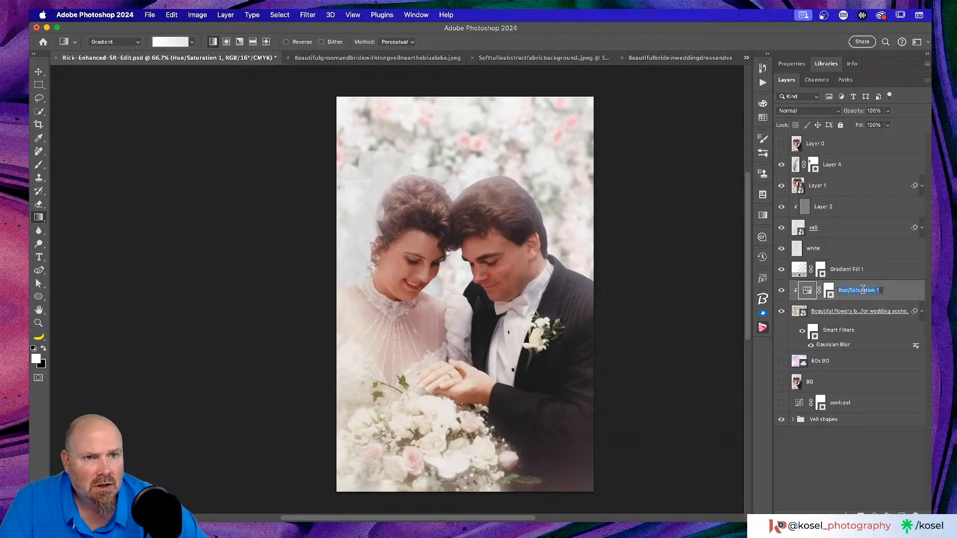
key("Return")
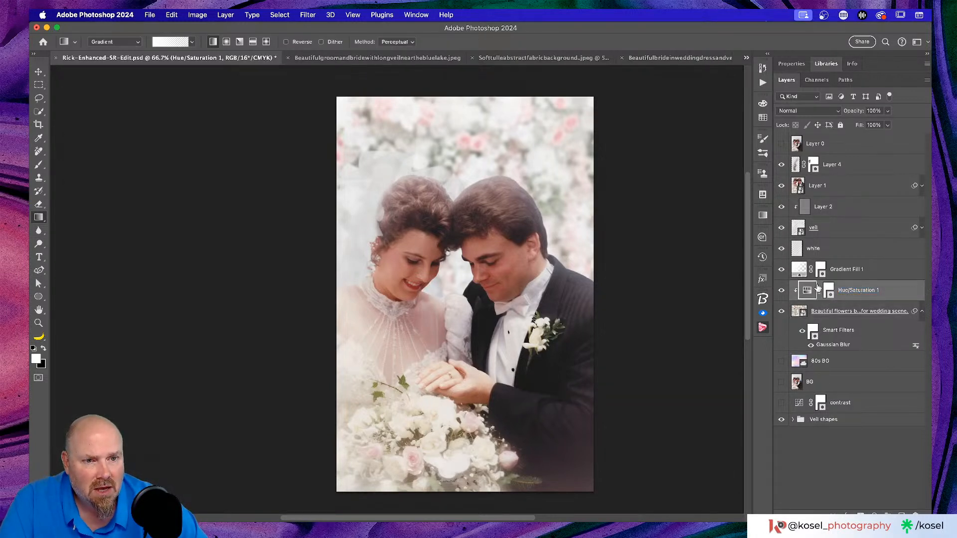
double_click(806, 291)
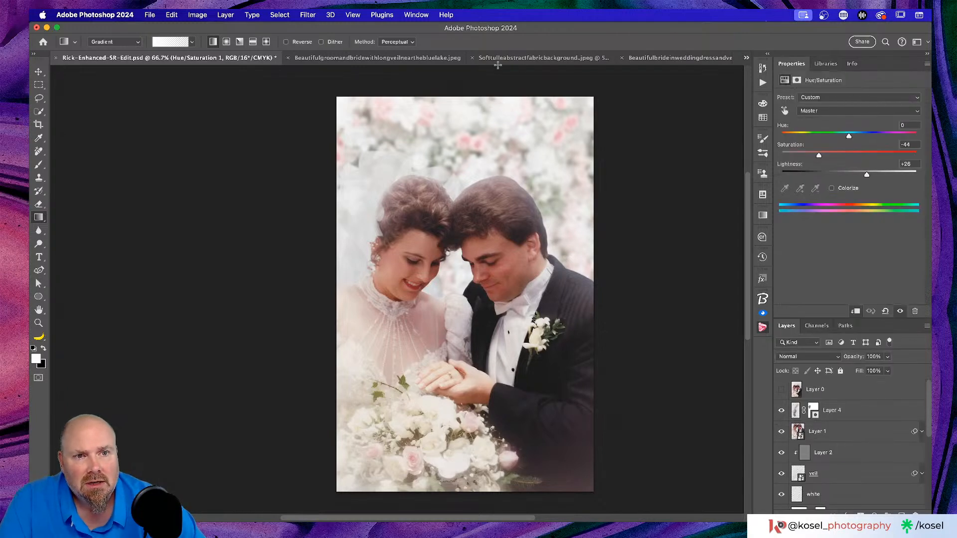
left_click_drag(845, 140, 825, 138)
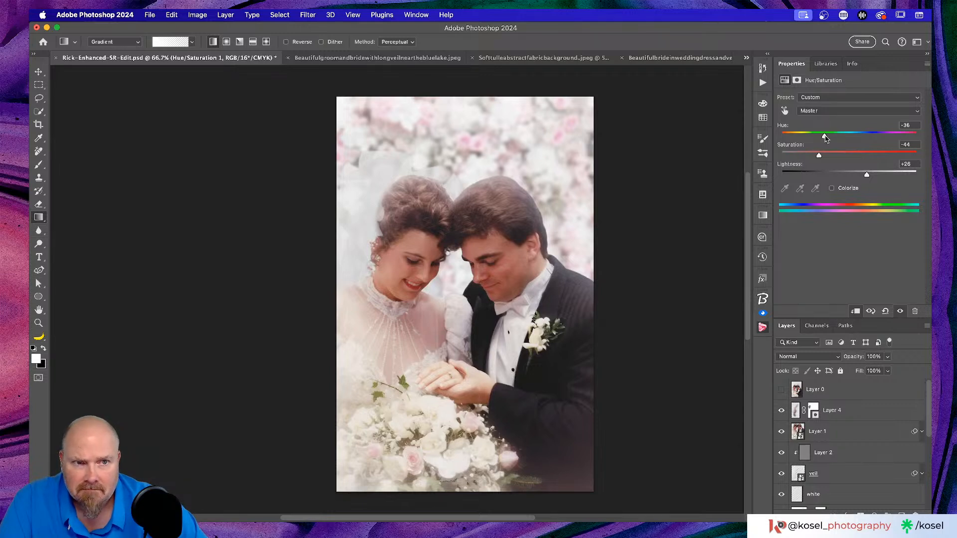
left_click_drag(826, 138, 821, 138)
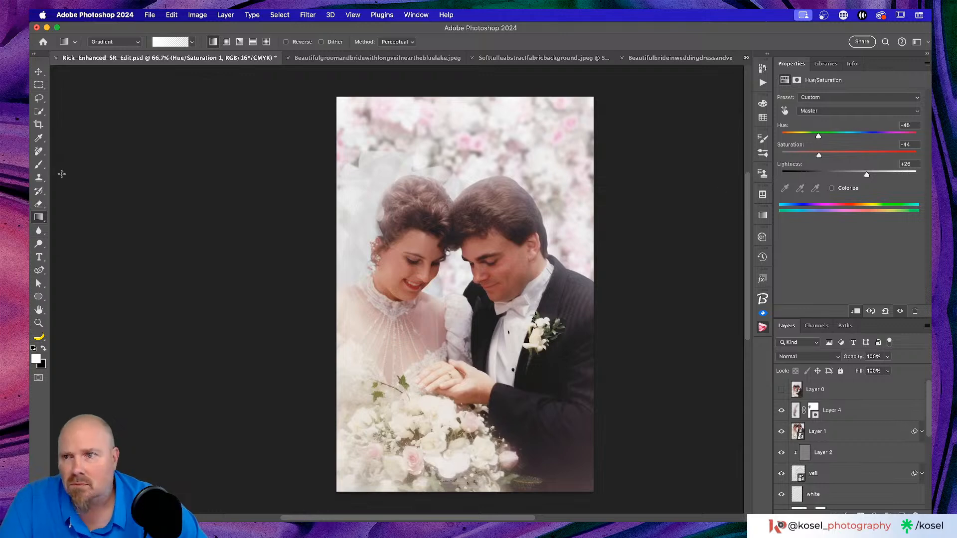
Sample whites from the upper background flowers and the bouquet to compare them, leaving f4f2f2 as the foreground colour.
left_click(36, 359)
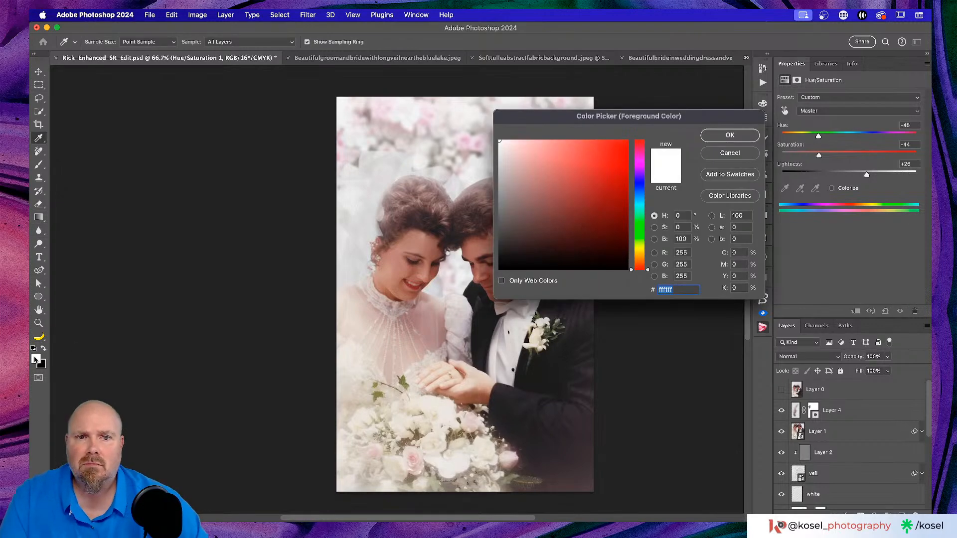
left_click(463, 114)
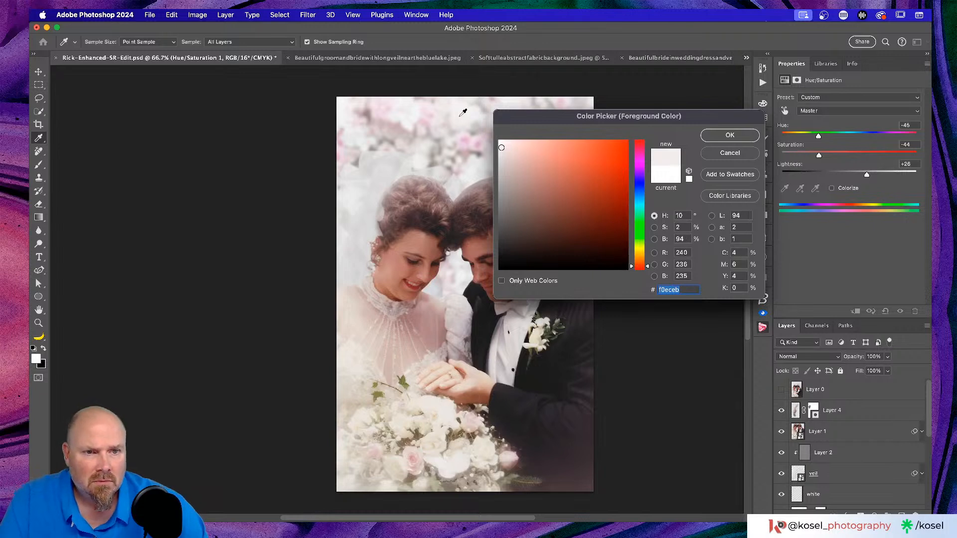
left_click(429, 402)
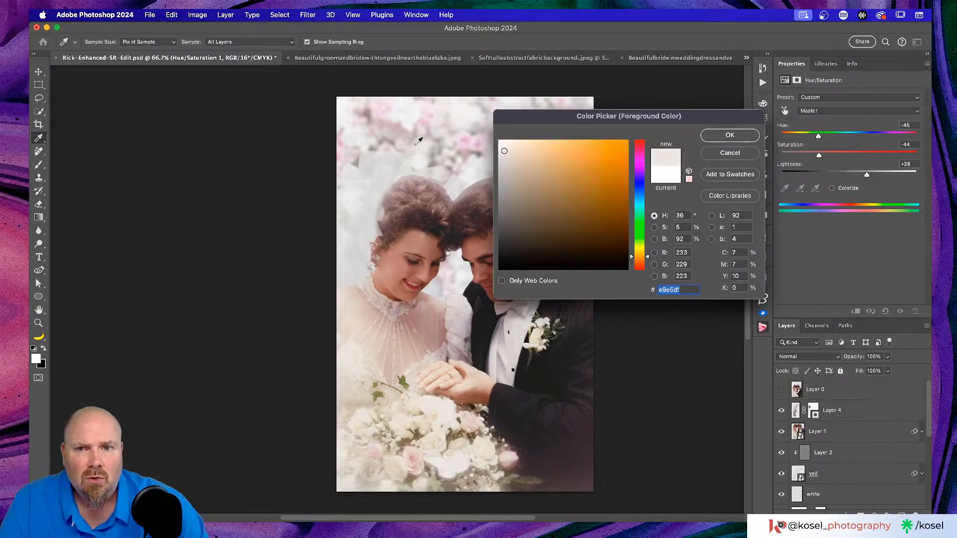
left_click(468, 111)
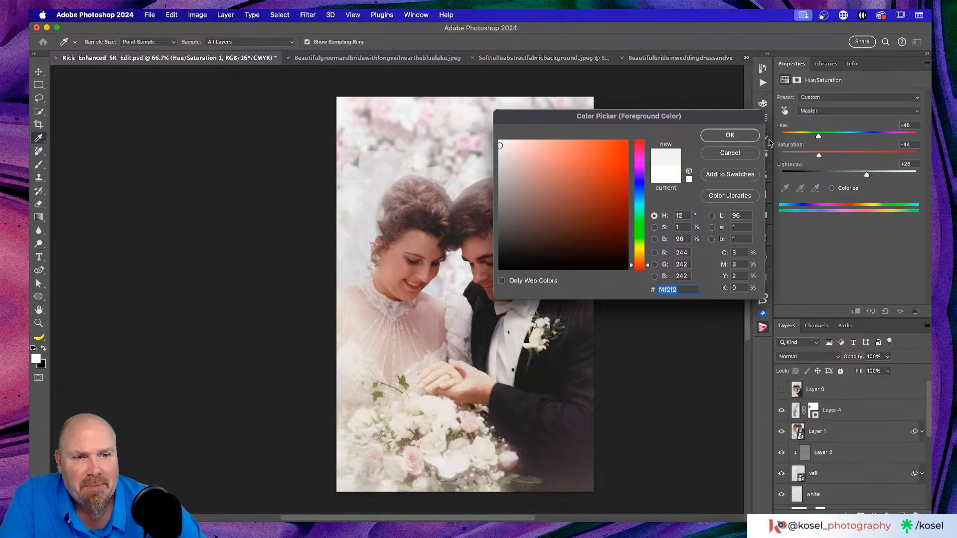
left_click(738, 135)
key("g")
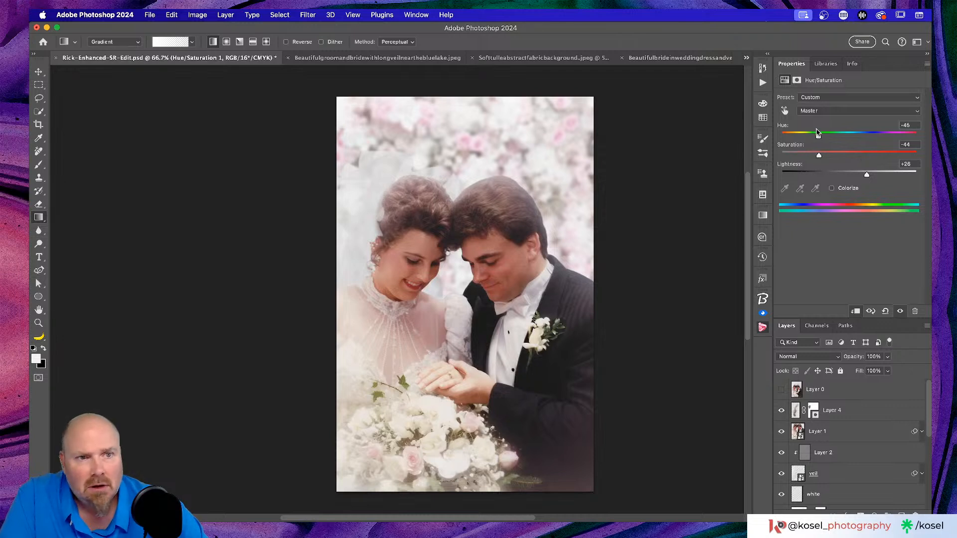
Set the Hue/Saturation 1 hue to +12 and compare sampled whites from the upper flowers and the bouquet.
left_click_drag(818, 138, 857, 138)
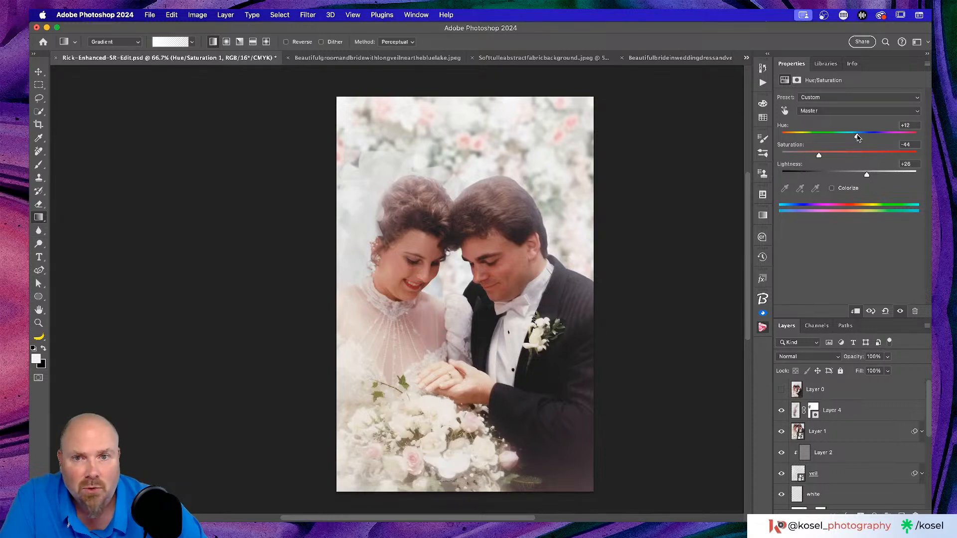
left_click(37, 359)
left_click(467, 116)
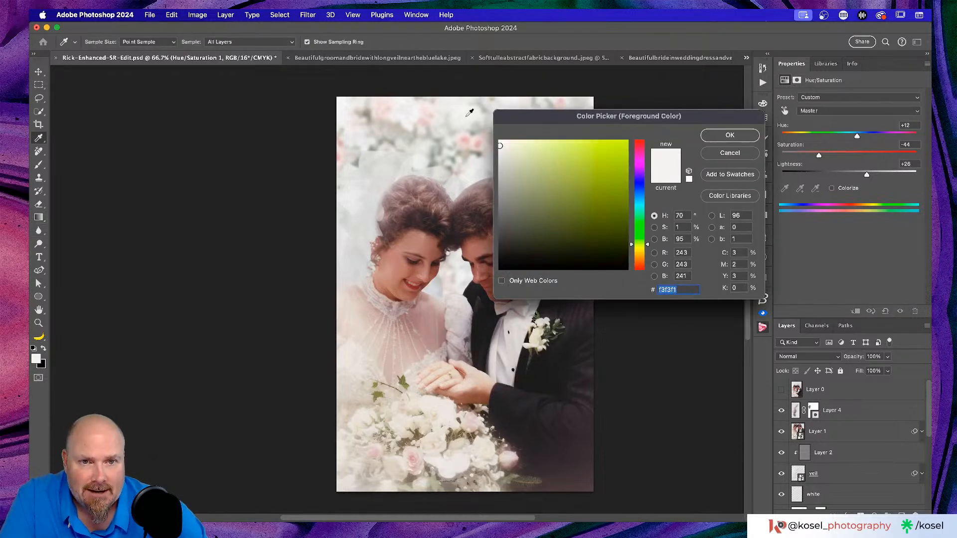
left_click(468, 115)
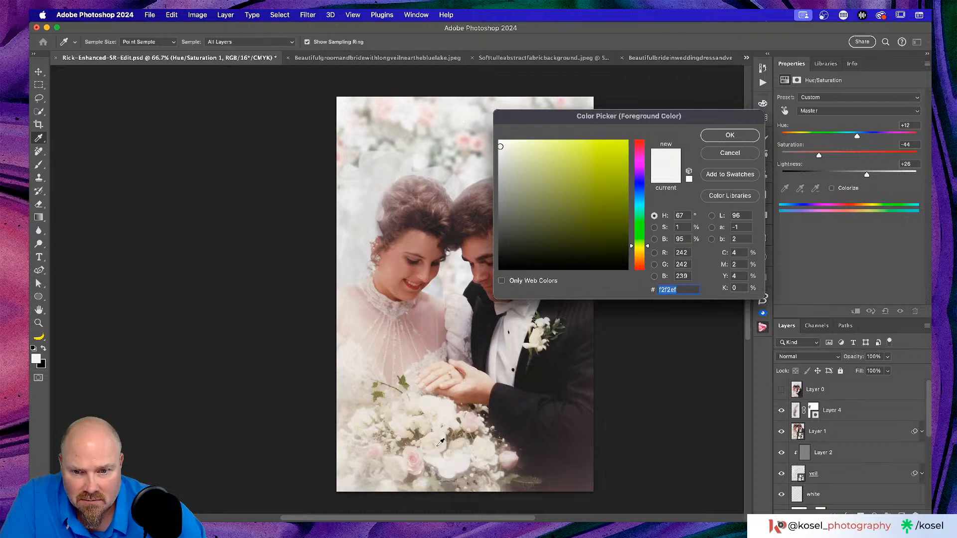
left_click(464, 463)
left_click(464, 114)
left_click(730, 141)
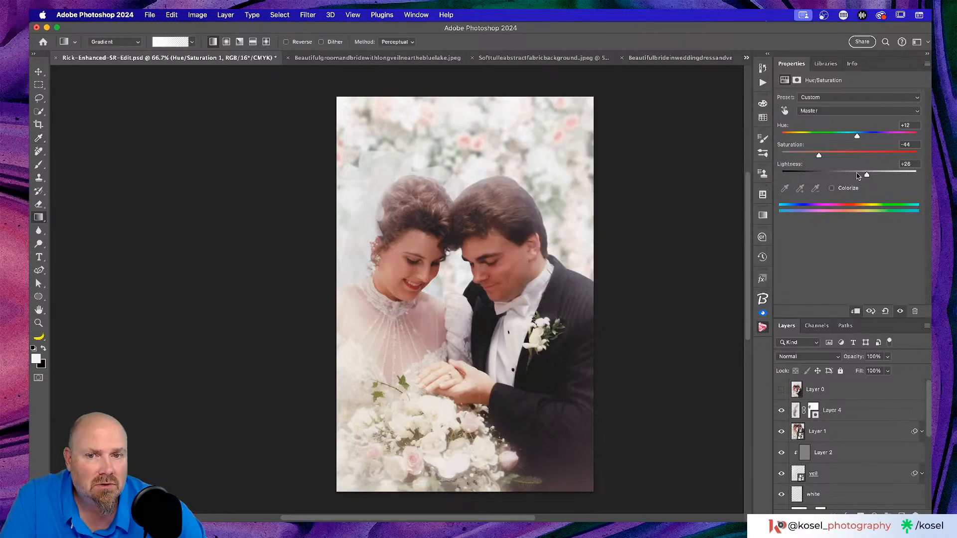
Set the Hue/Saturation 1 hue to +20 and sample the bouquet's off-white, e7e4de, as the foreground colour.
left_click_drag(857, 139, 871, 138)
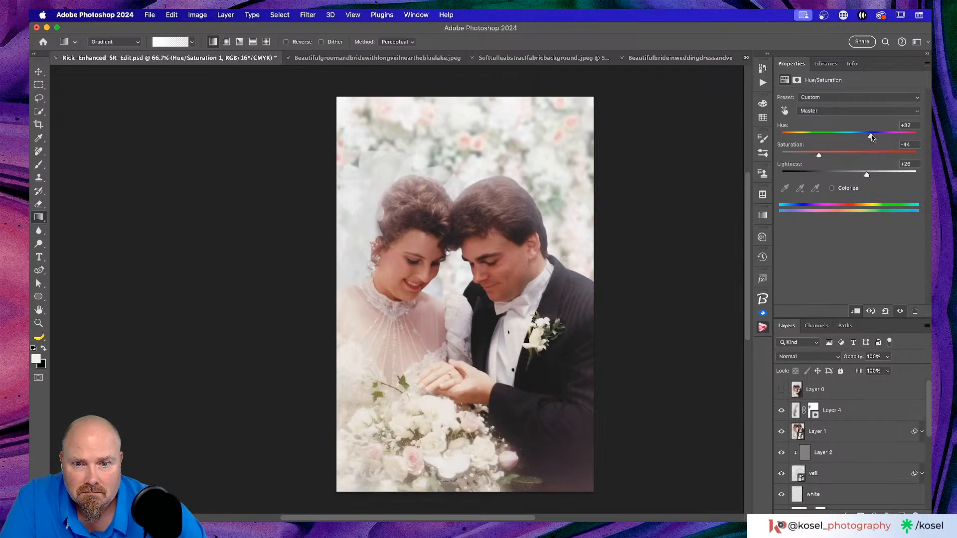
mouse_move(871, 137)
left_mouse_down()
mouse_move(883, 138)
mouse_move(863, 140)
left_mouse_up()
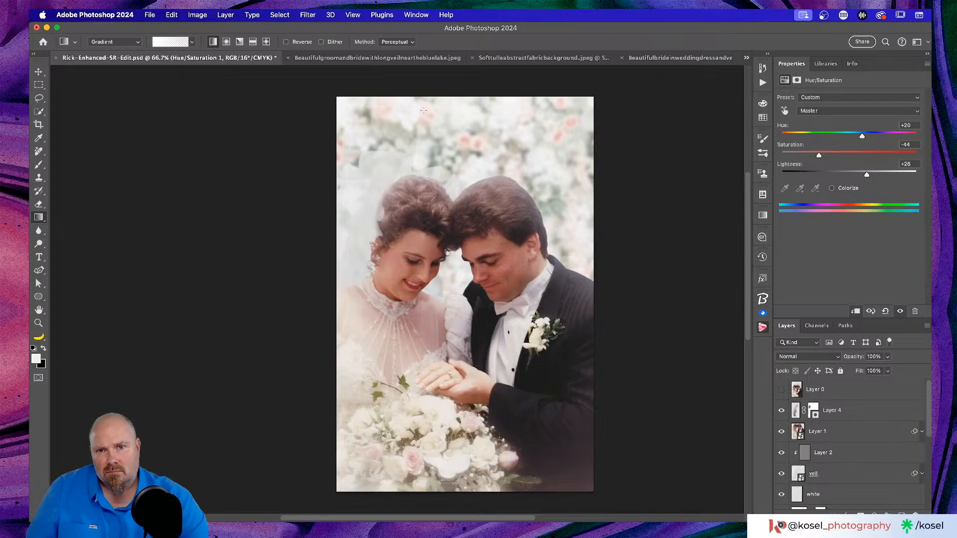
left_click(36, 358)
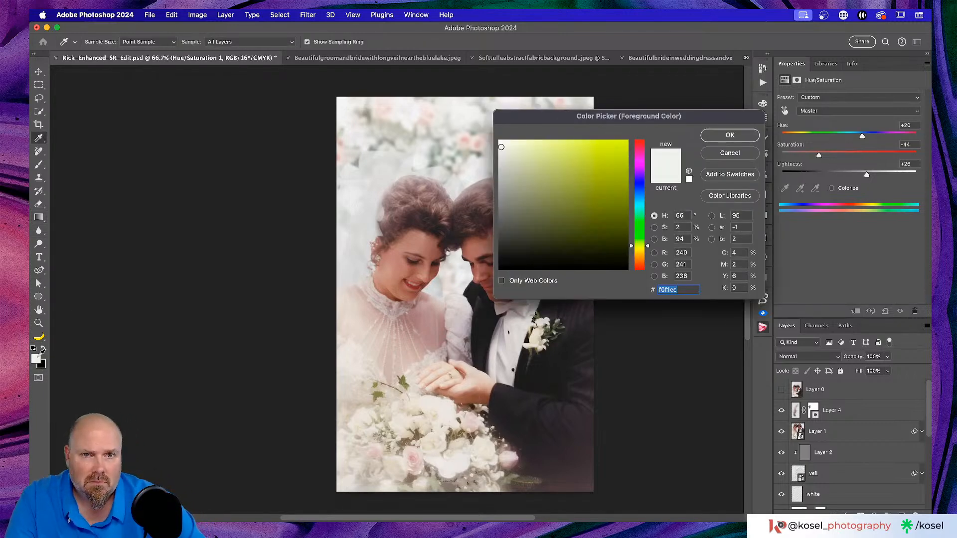
left_click(464, 114)
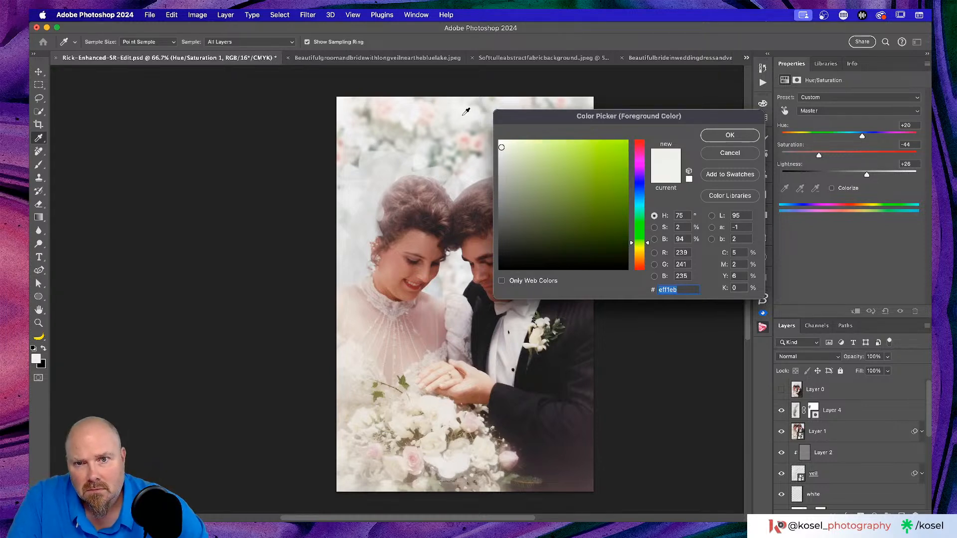
left_click(459, 117)
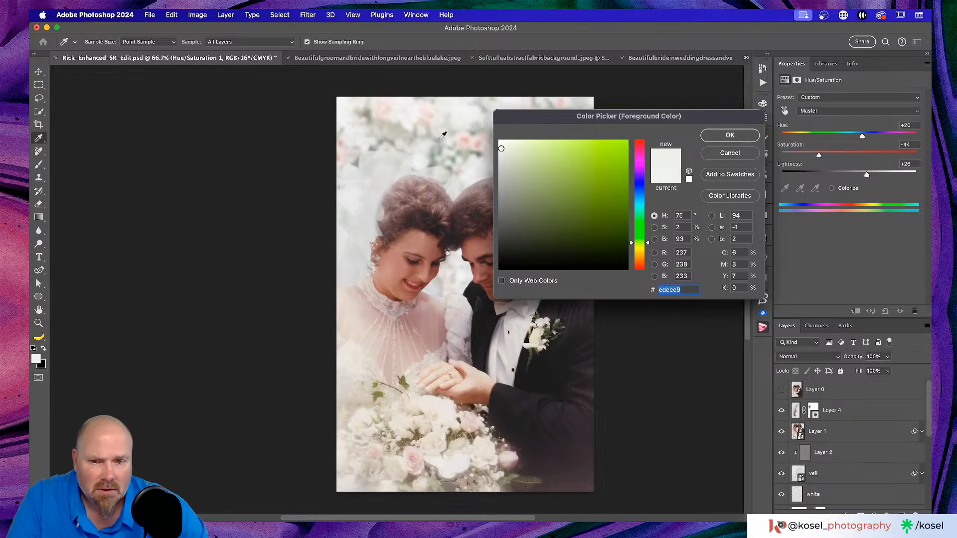
left_click(441, 409)
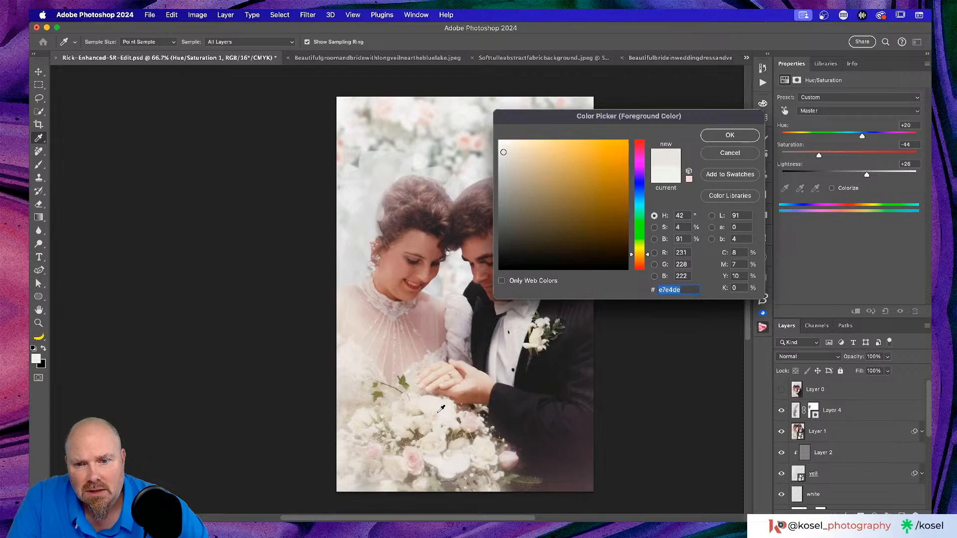
left_click(729, 135)
key("g")
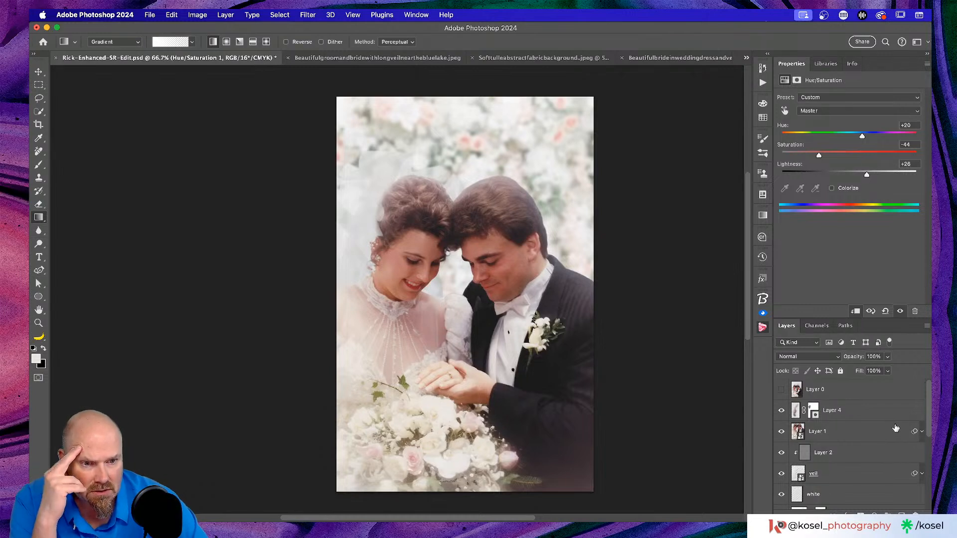
Add a new layer directly above Gradient Fill 1 and name it "color fill".
scroll(900, 429, "down", 5)
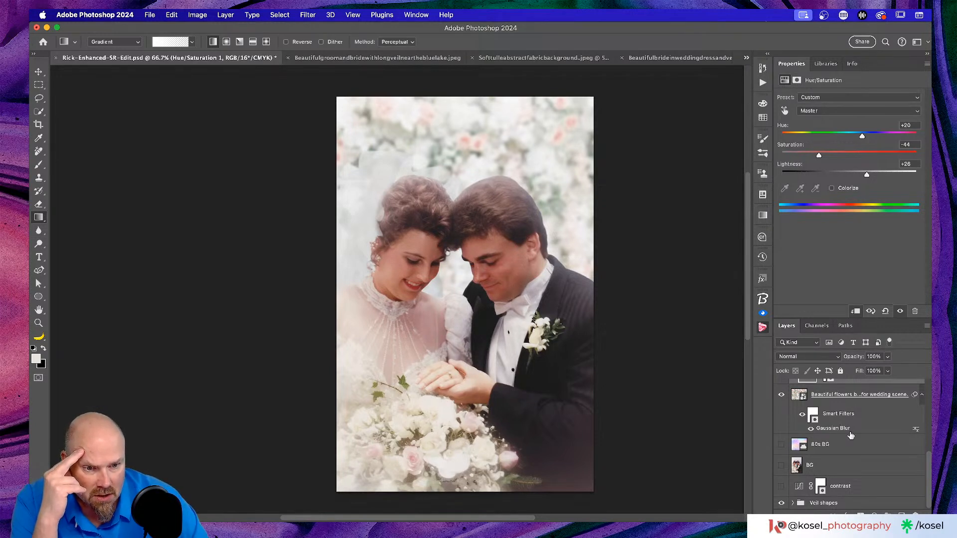
scroll(851, 434, "up", 5)
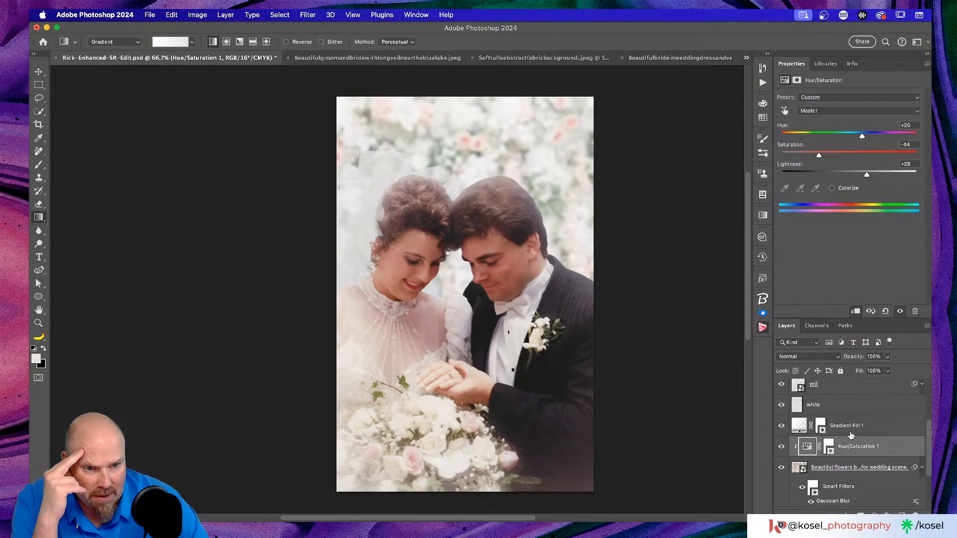
left_click(880, 429)
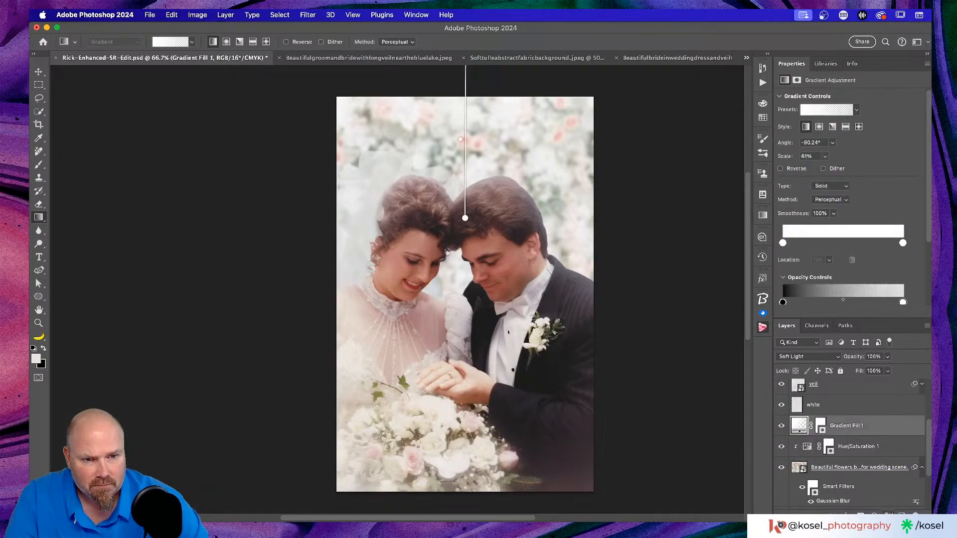
left_click(901, 512)
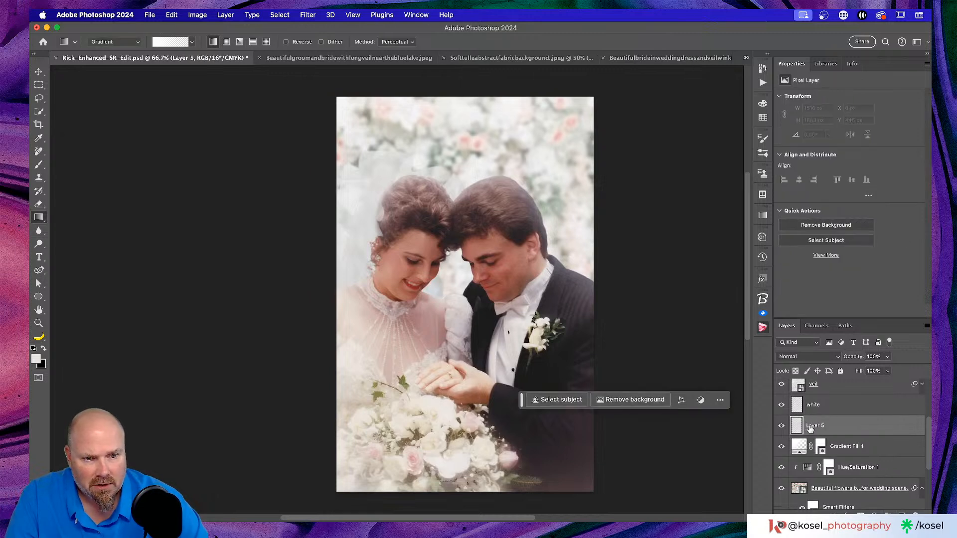
double_click(813, 426)
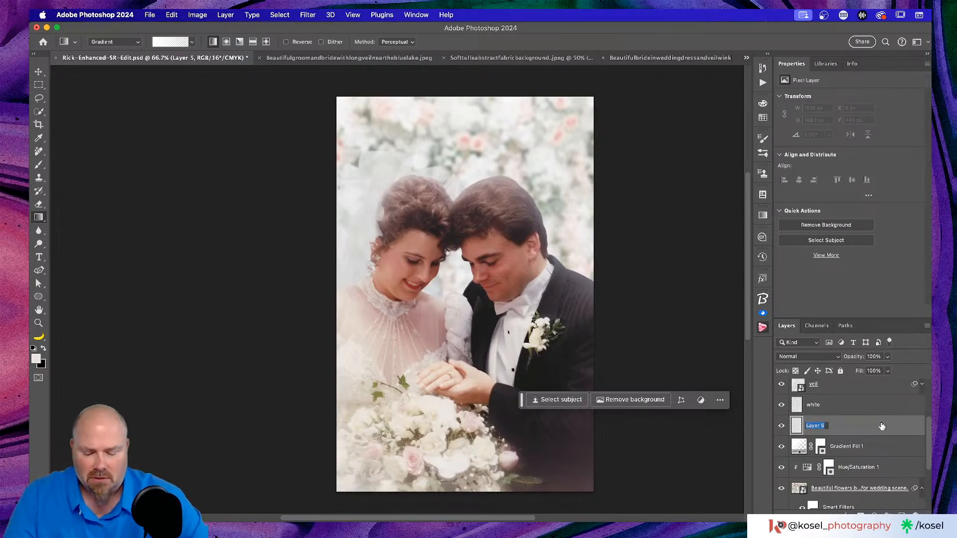
type("color fill")
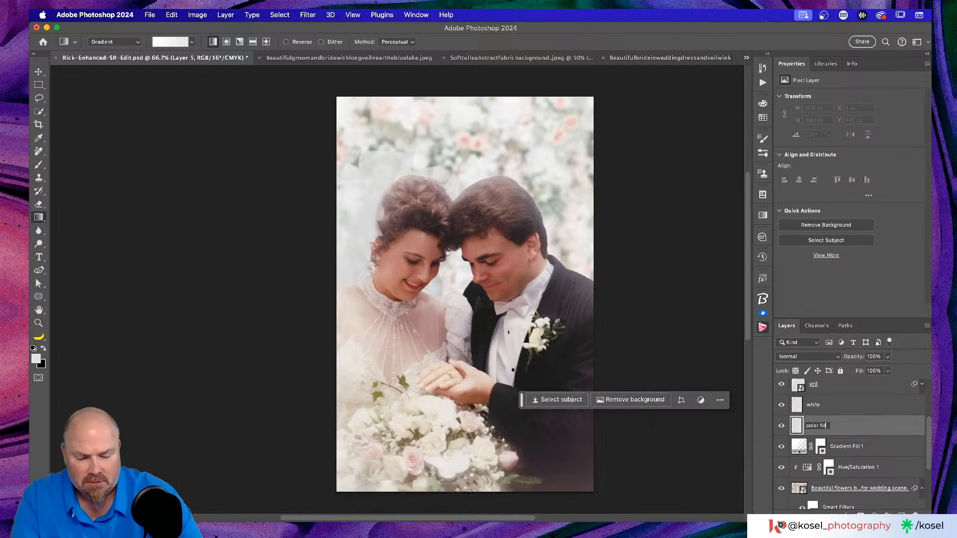
key("Return")
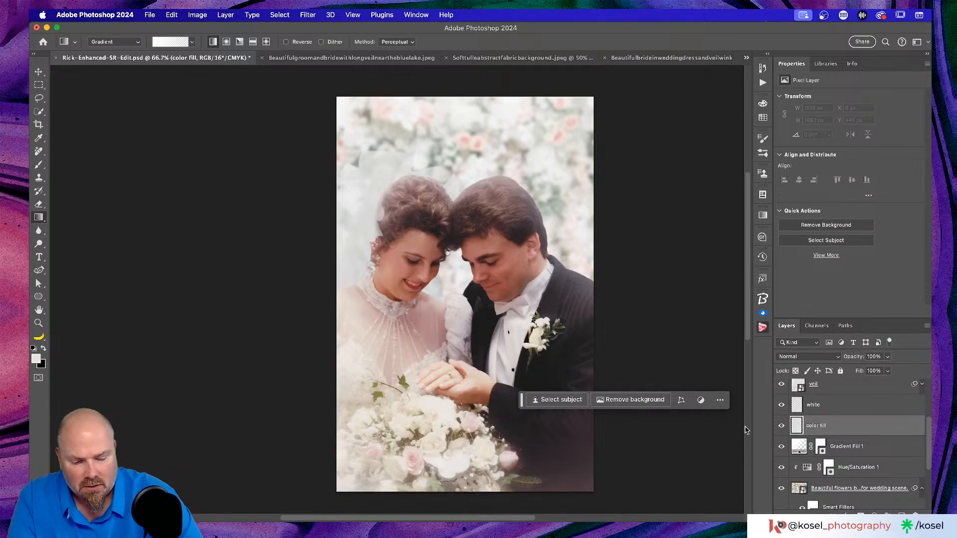
Fill the "color fill" layer with the sampled off-white foreground colour and keep its blend mode at Normal.
key("alt+BackSpace")
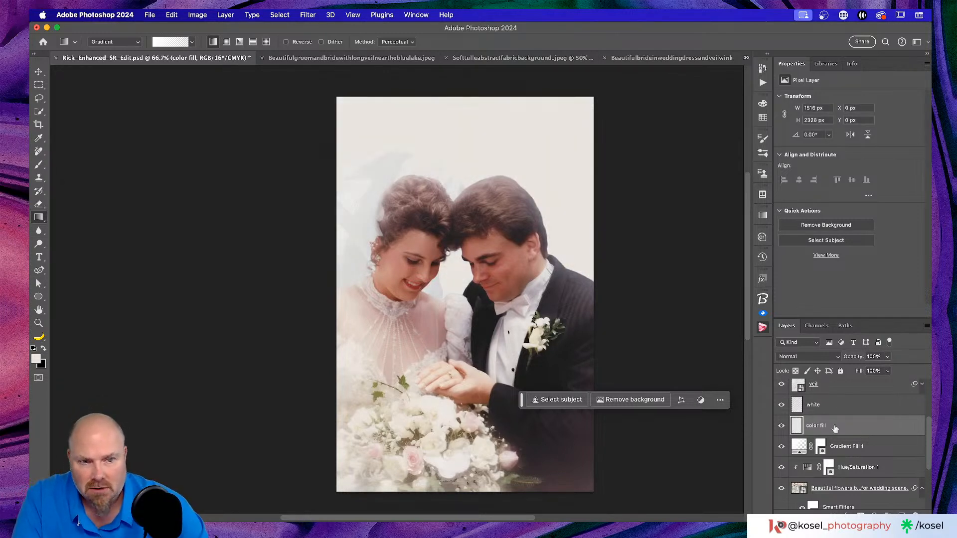
left_click(829, 357)
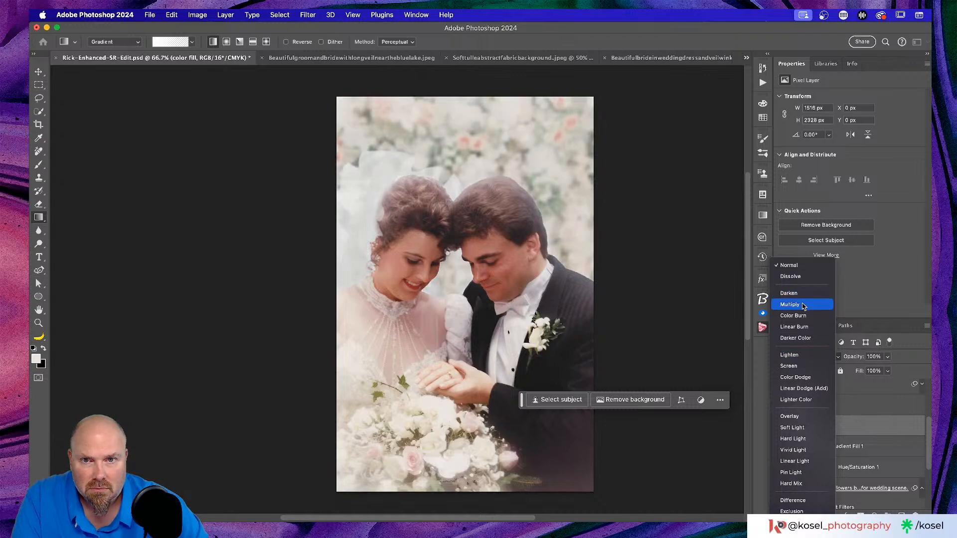
left_click(800, 265)
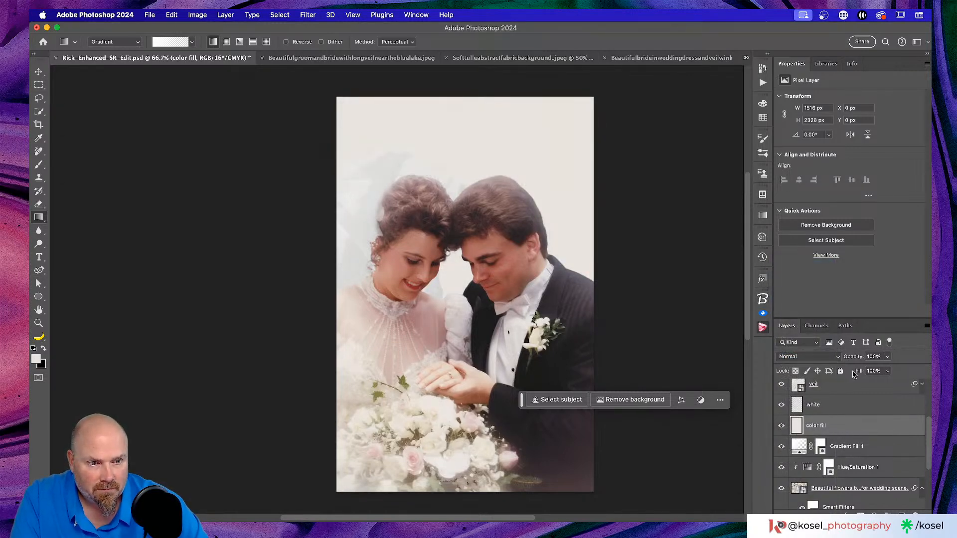
Lower the "color fill" layer's opacity to 14%, trying 51% and about 10% on the way.
left_click_drag(854, 356, 849, 357)
type("51")
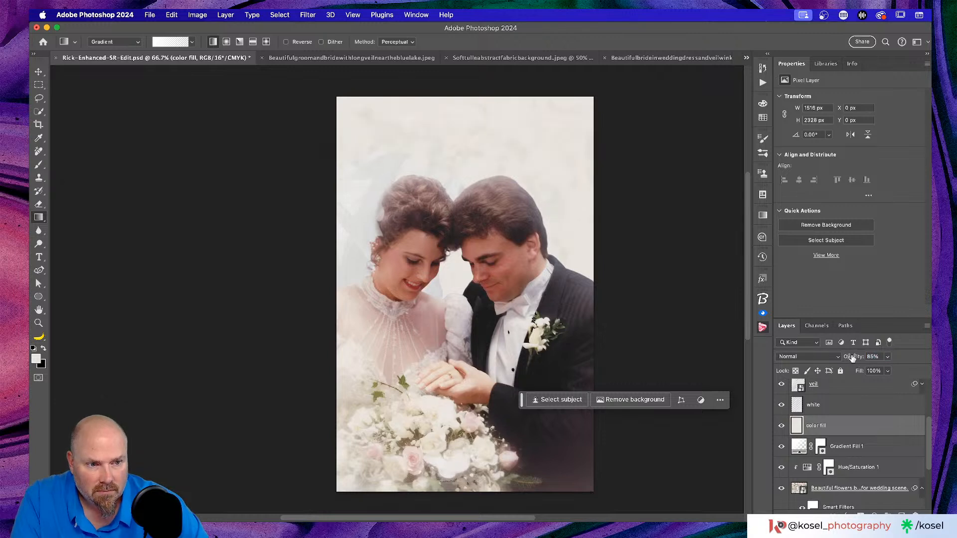
key("Return")
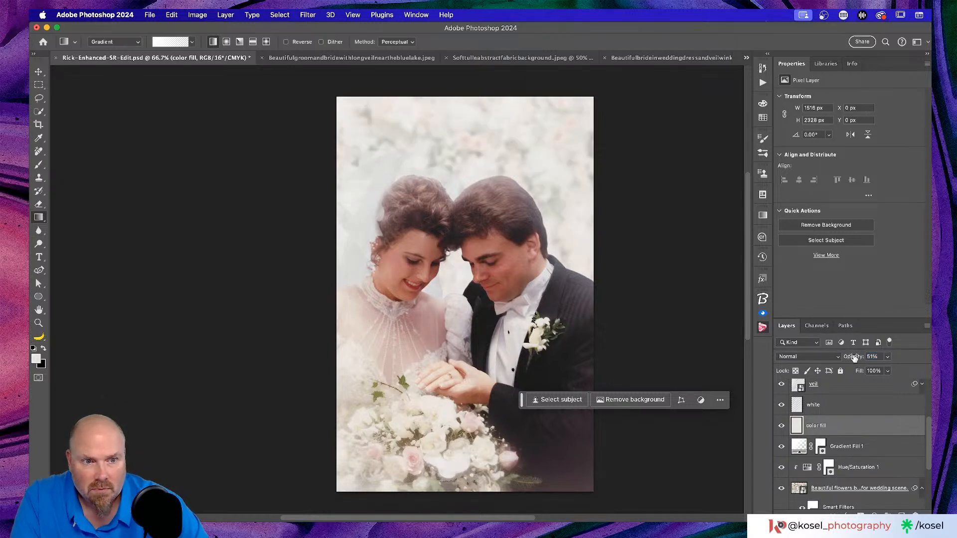
mouse_move(856, 357)
left_mouse_down()
mouse_move(841, 358)
mouse_move(855, 358)
left_mouse_up()
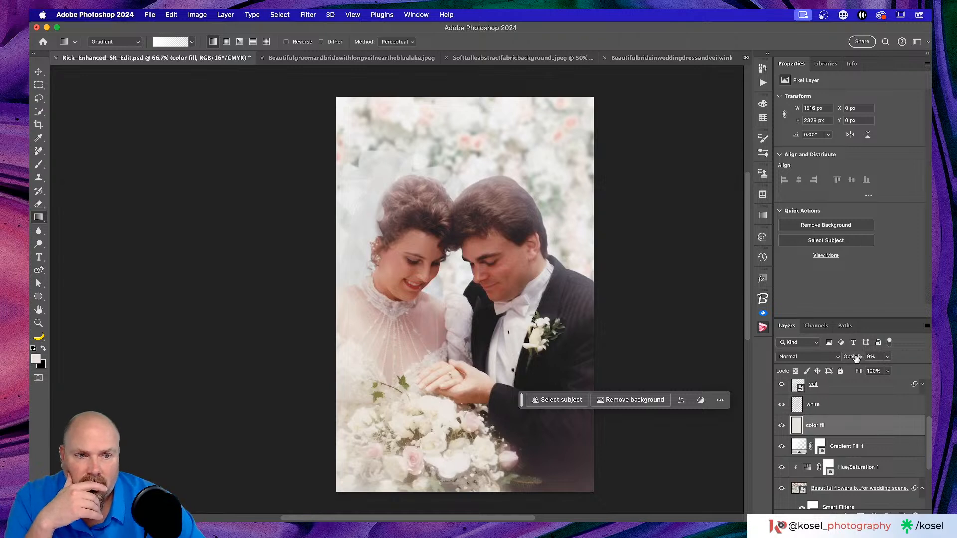
left_click_drag(855, 358, 855, 359)
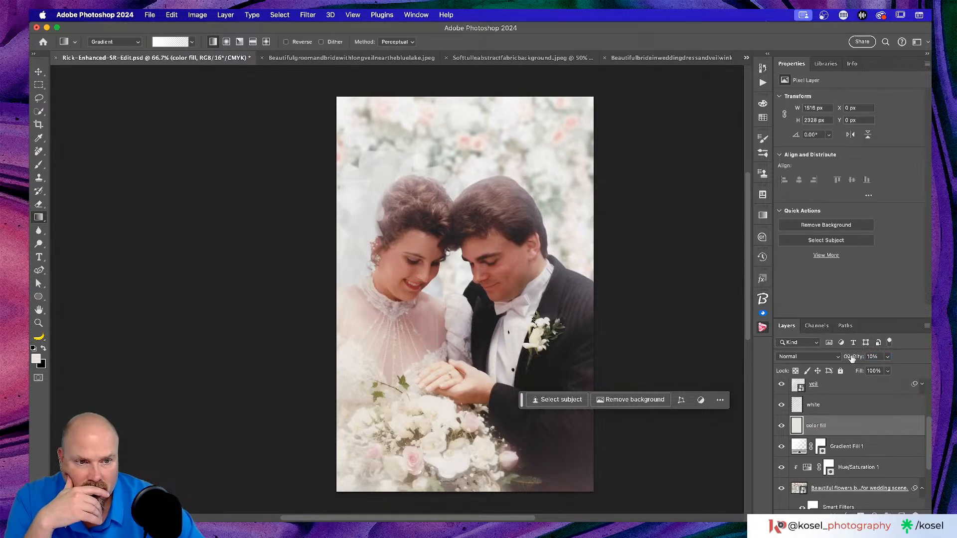
left_click_drag(854, 359, 855, 359)
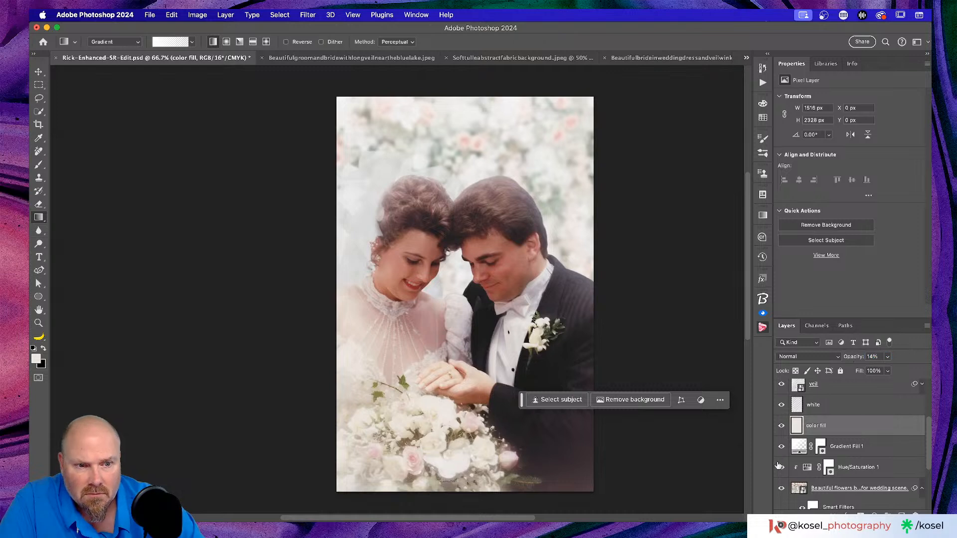
Compare the portrait with and without the "color fill" layer and save the document.
left_click(781, 426)
left_click(781, 427)
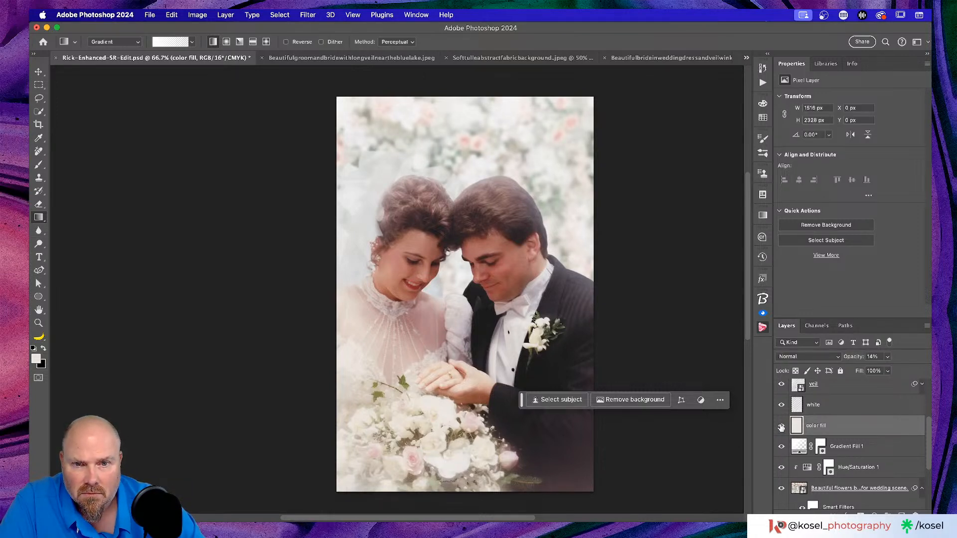
left_click(781, 427)
left_click(781, 427)
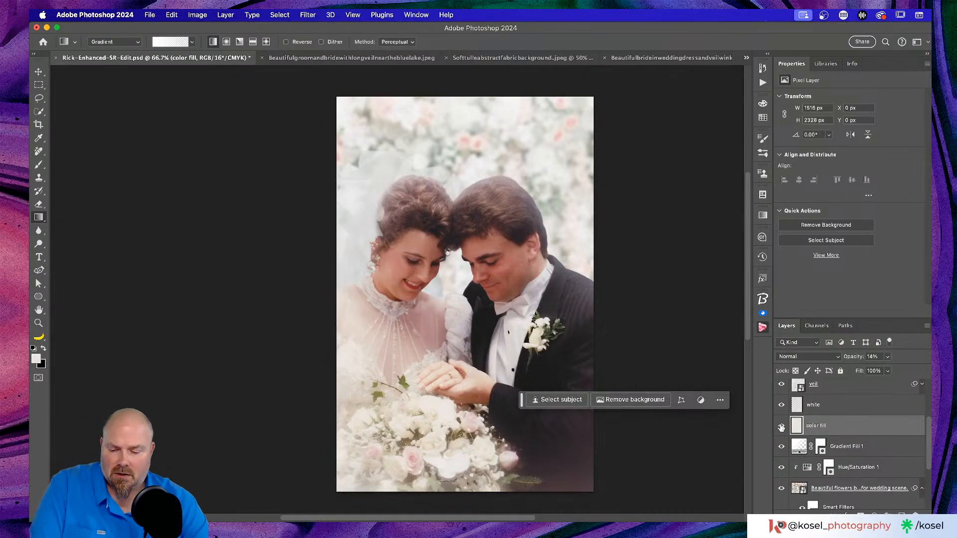
key("super+s")
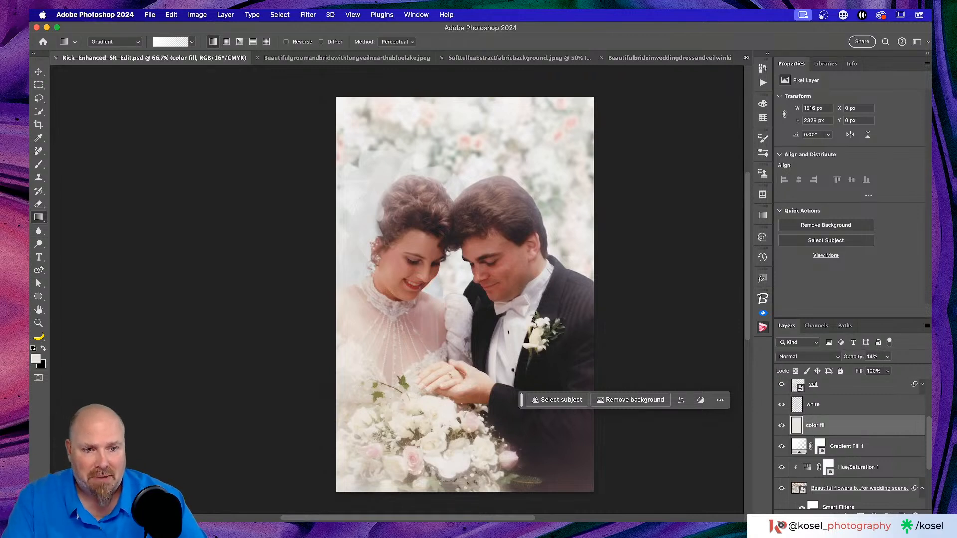
Duplicate the "color fill" layer directly above Layer 2 and clip the copy to the veil layer.
scroll(897, 438, "up", 2)
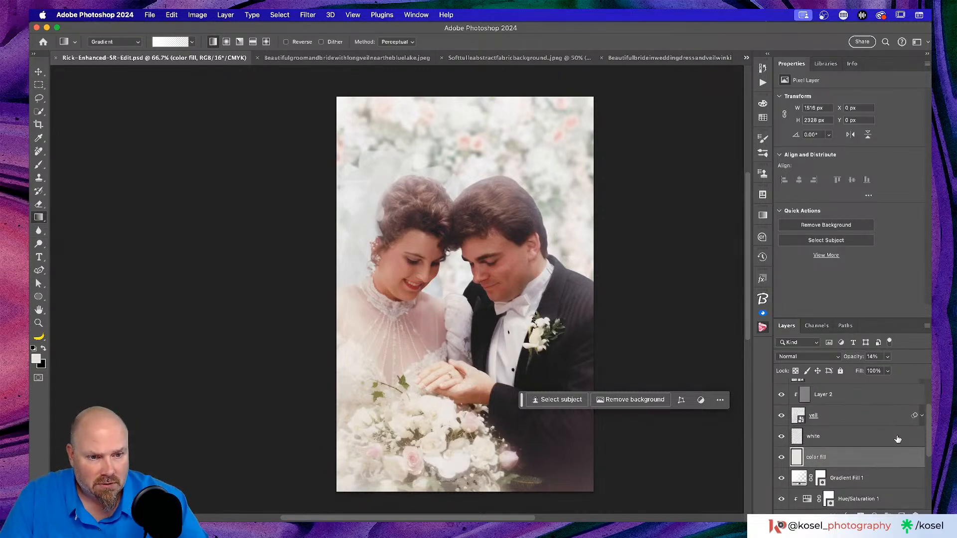
scroll(894, 441, "up", 2)
scroll(894, 441, "up", 1)
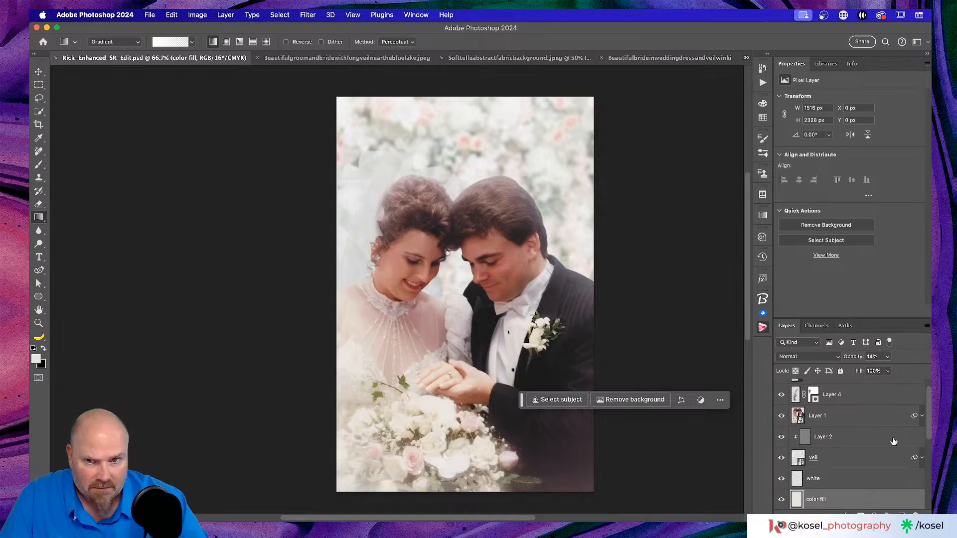
double_click(838, 65)
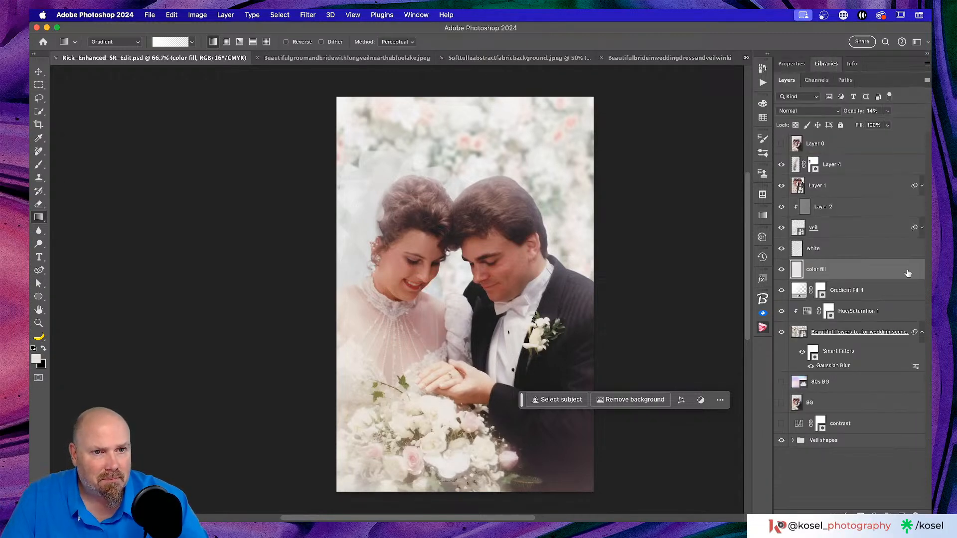
right_click(849, 272)
key("Escape")
left_click_drag(848, 272, 852, 215)
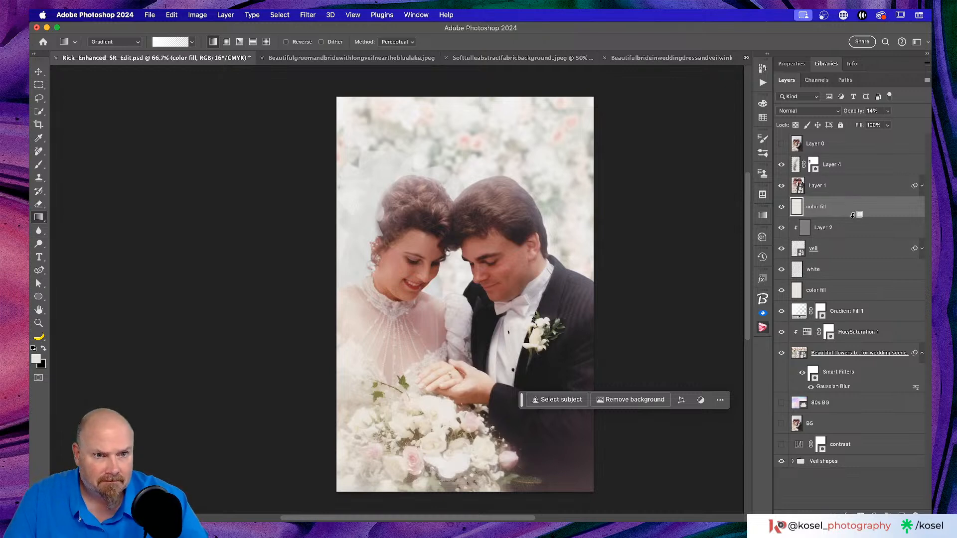
left_click(853, 215, "alt")
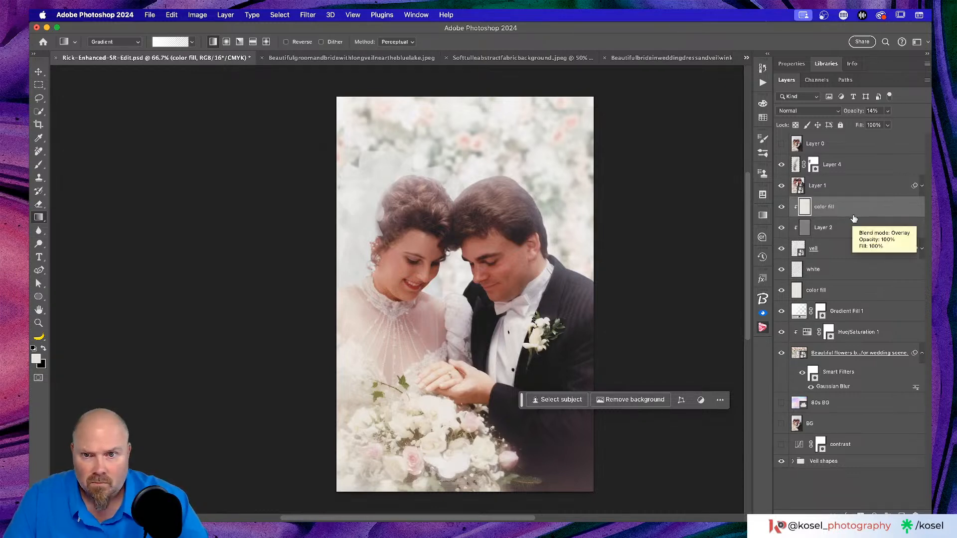
Compare the veil with and without the clipped "color fill" copy and delete that copy.
left_click(781, 209)
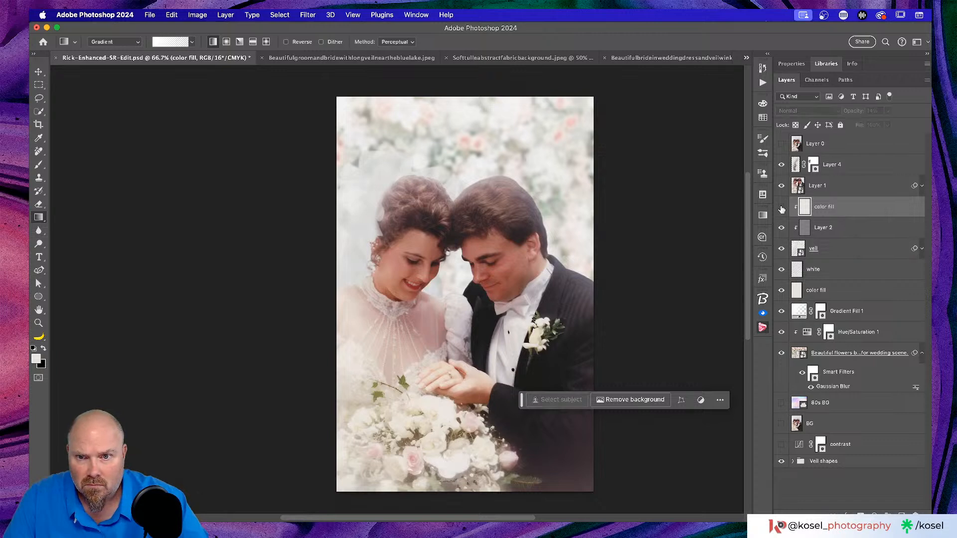
left_click(782, 209)
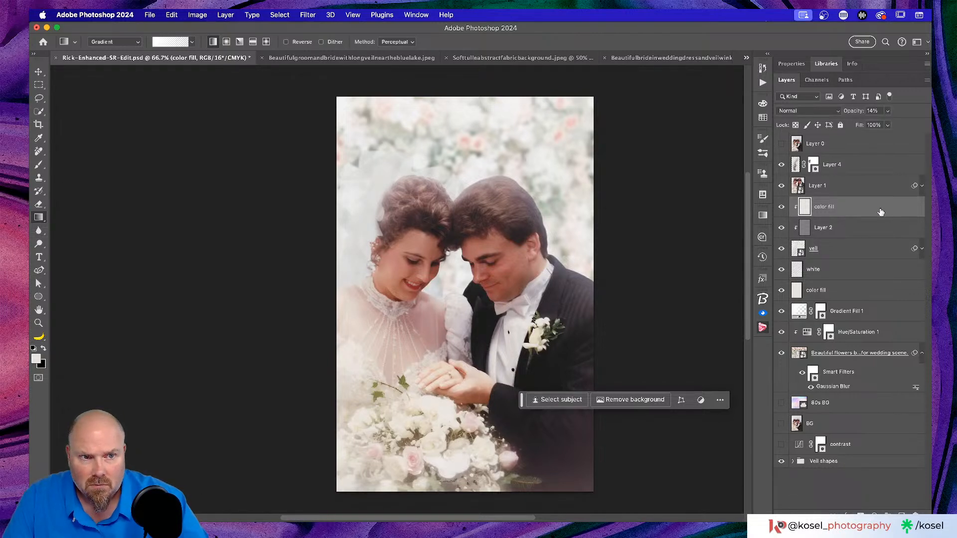
key("BackSpace")
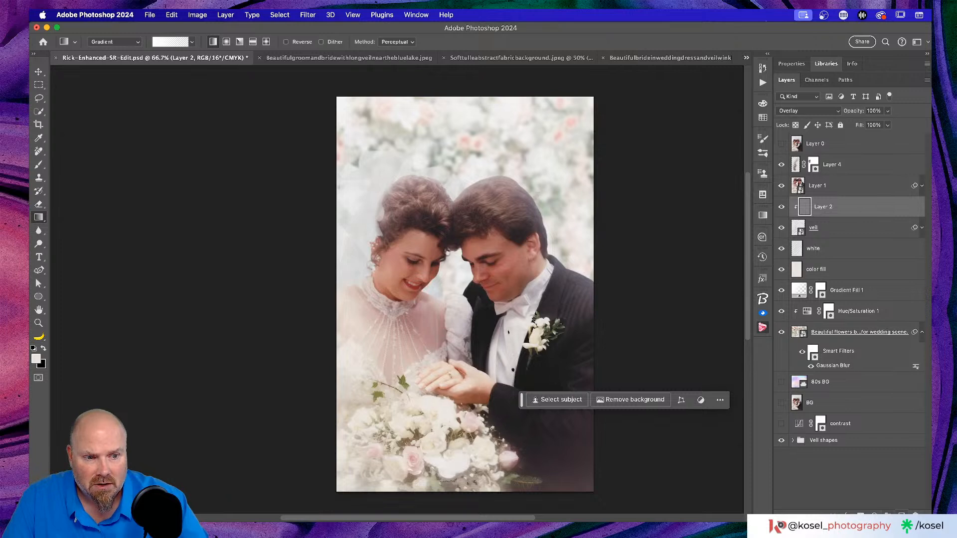
left_click(901, 513)
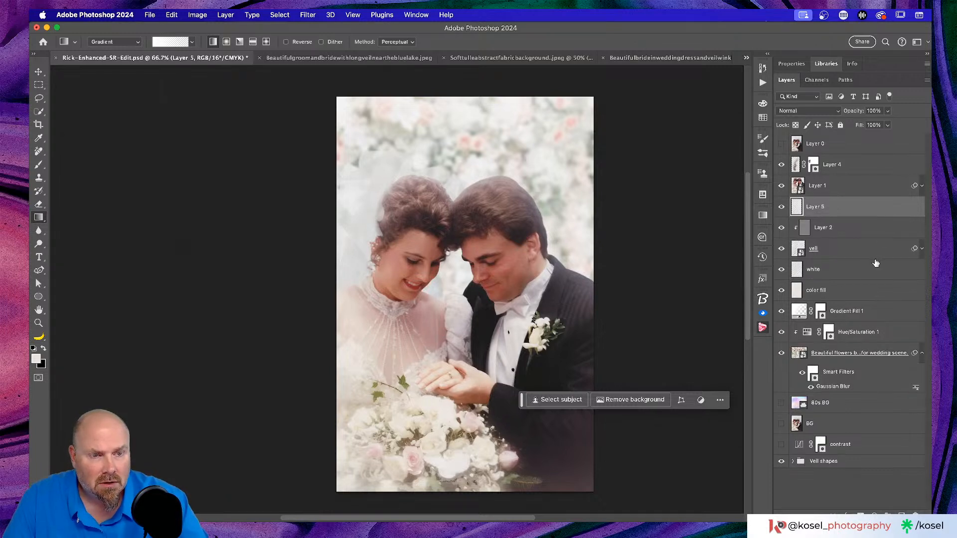
key("super+z")
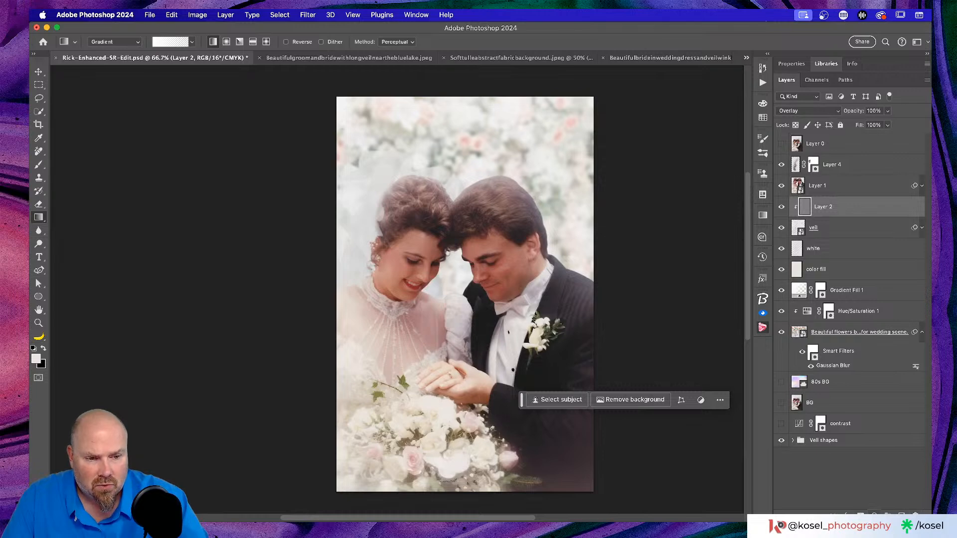
Add a Hue/Saturation adjustment layer directly above Layer 2 and clip it to the veil layer.
left_click(874, 515)
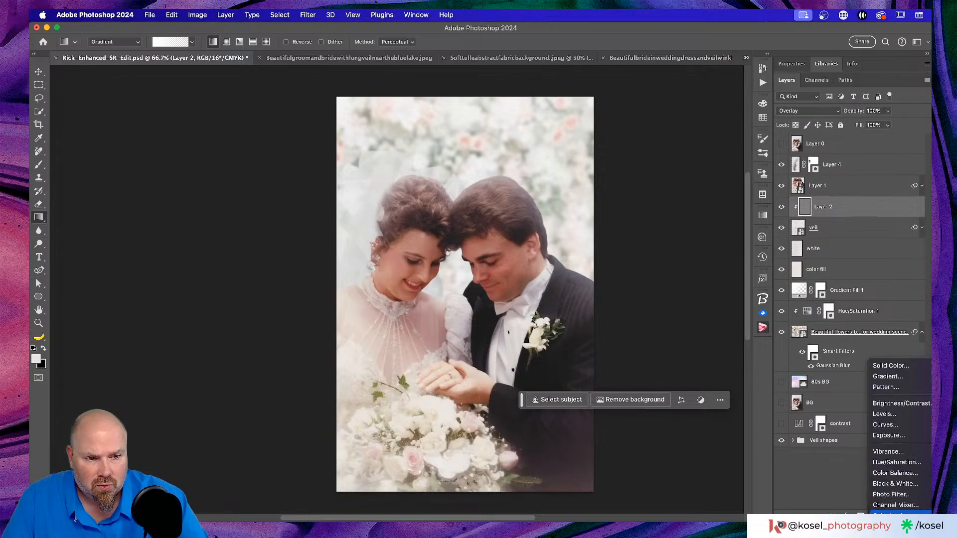
left_click(894, 462)
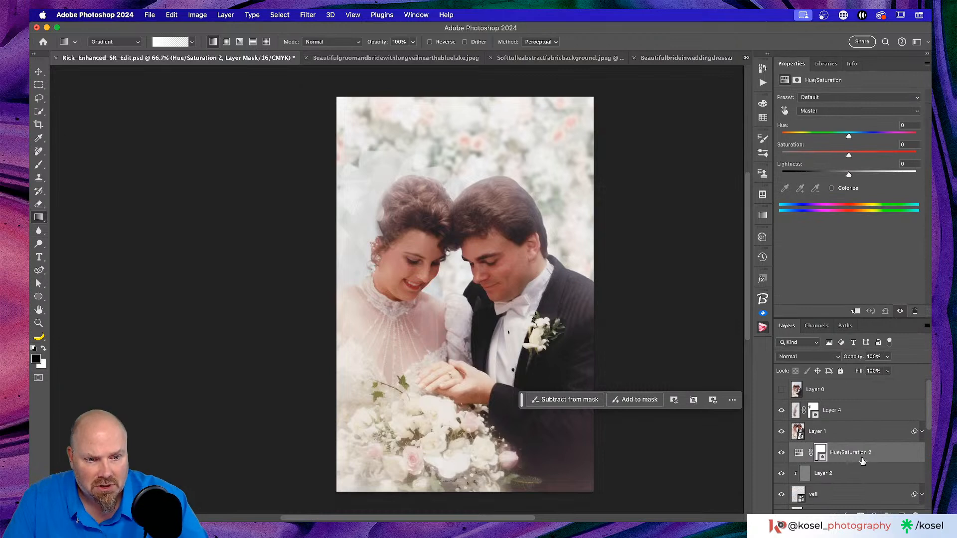
left_click(861, 459, "alt")
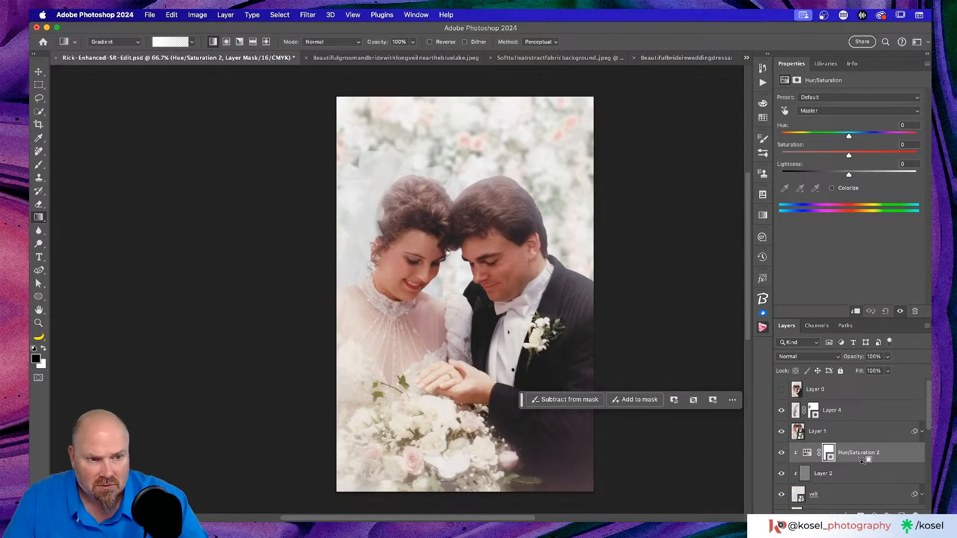
Try a hue of +2 on the veil's Hue/Saturation 2 adjustment and turn on Colorize.
scroll(588, 216, "up", 1)
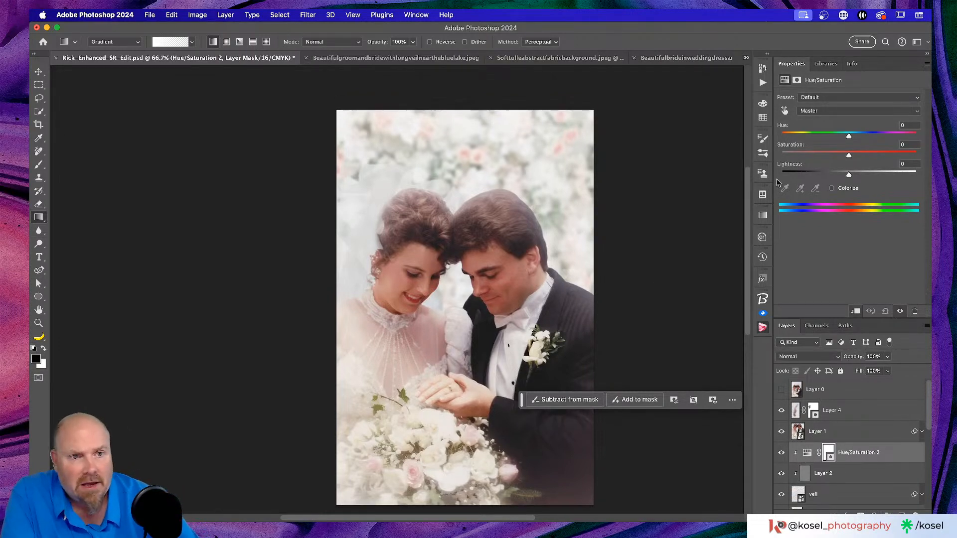
key("super+1")
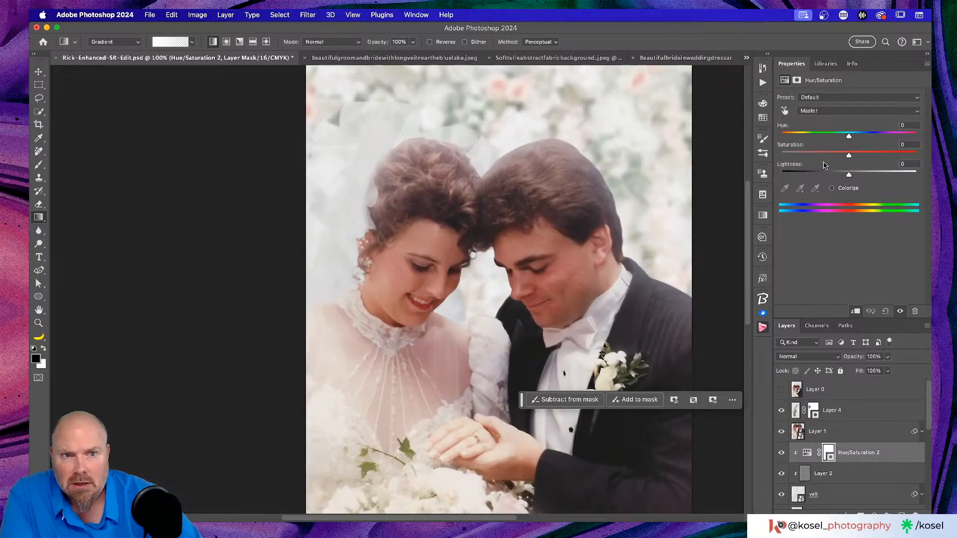
mouse_move(848, 138)
left_mouse_down()
mouse_move(867, 139)
mouse_move(851, 141)
left_mouse_up()
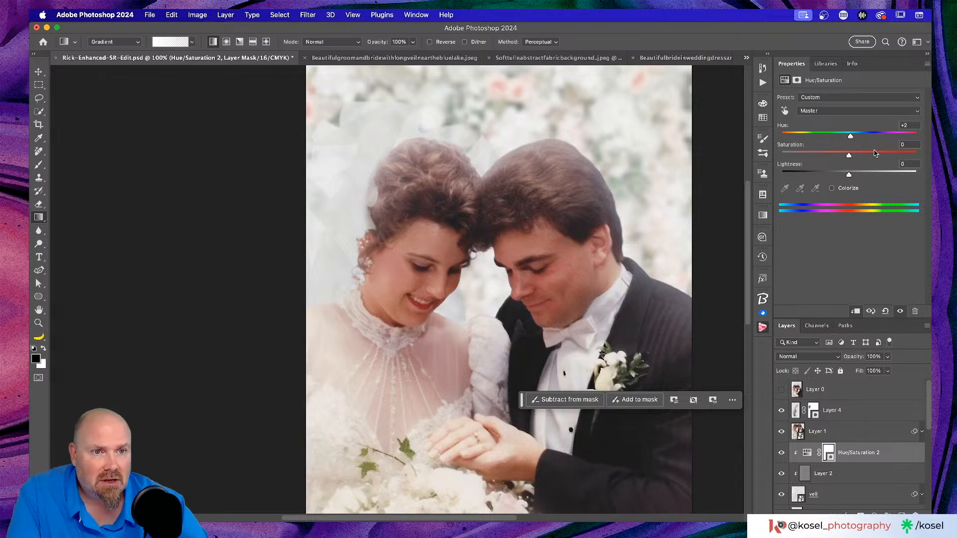
left_click(832, 190)
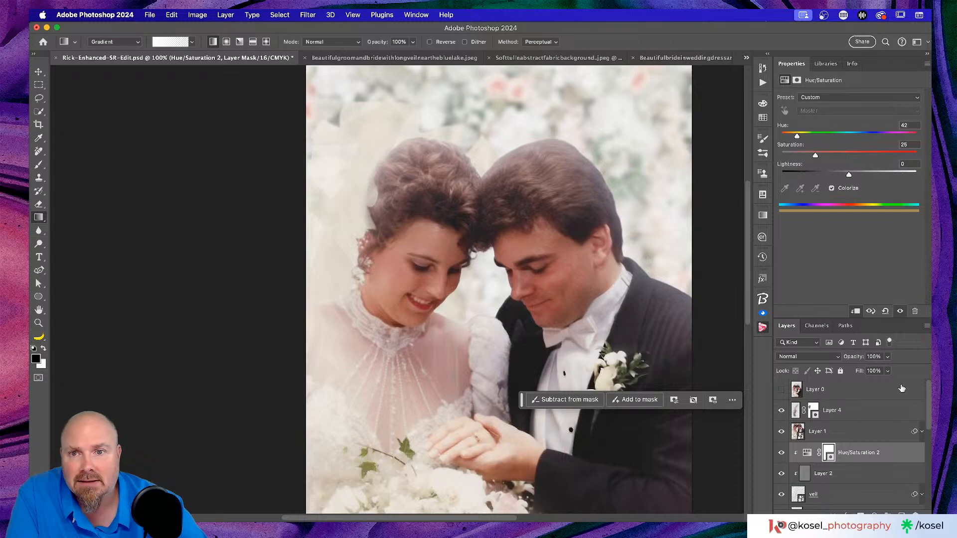
Compare the veil with and without Hue/Saturation 2 and lower that adjustment layer's opacity to 56%.
key("super+minus")
key("super+minus")
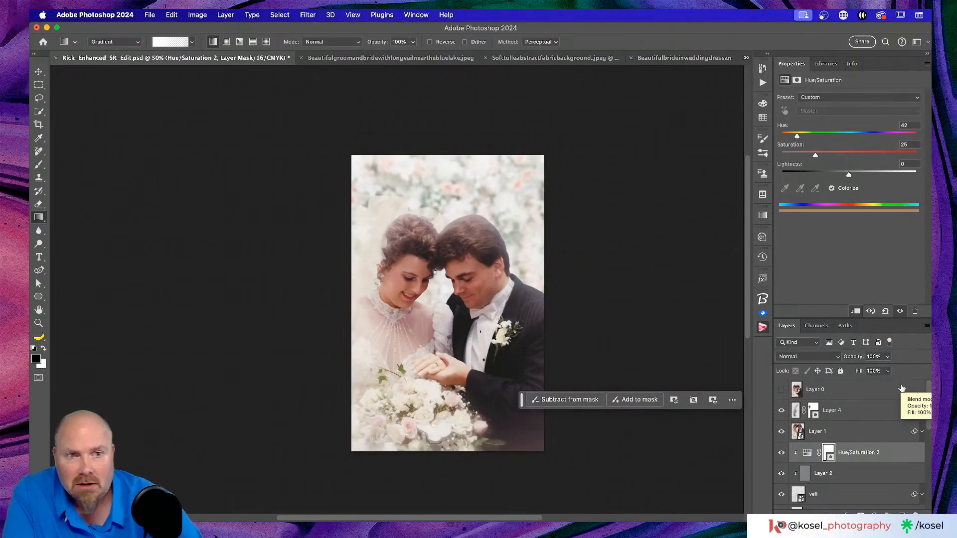
left_click(880, 454)
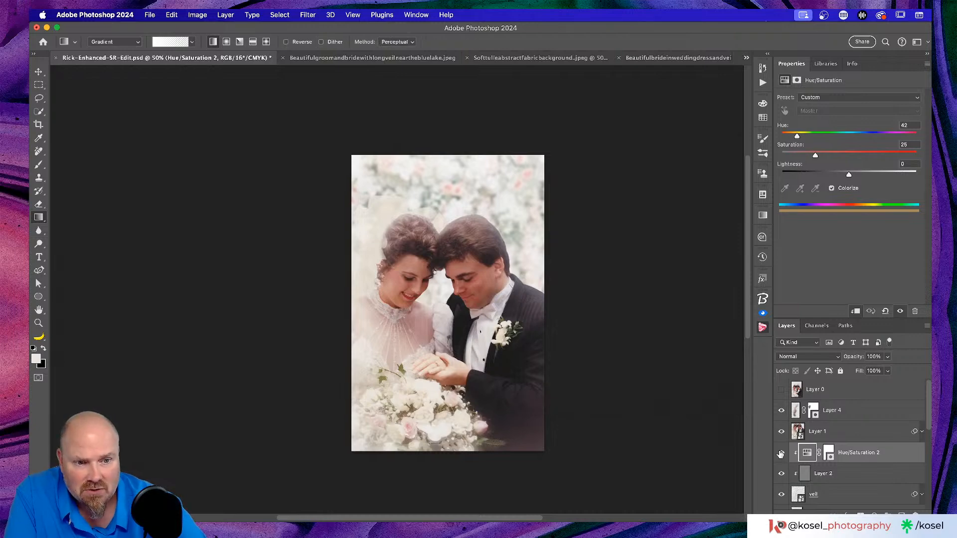
key("super+plus")
key("super+plus")
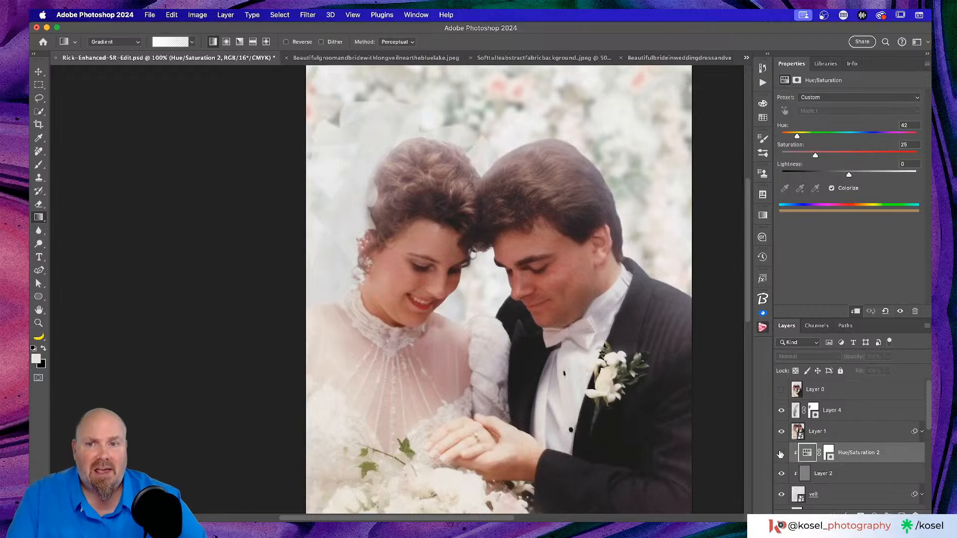
left_click(780, 453)
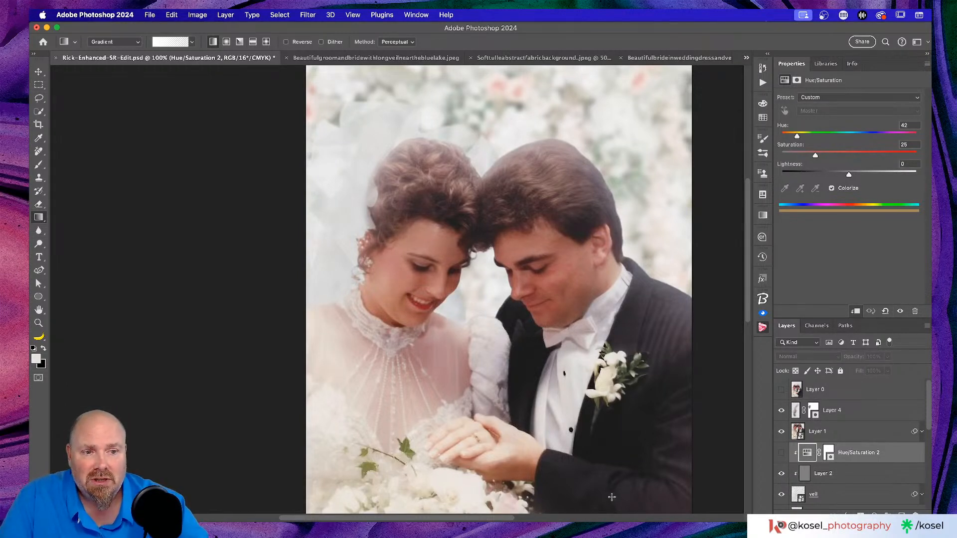
left_click(782, 453)
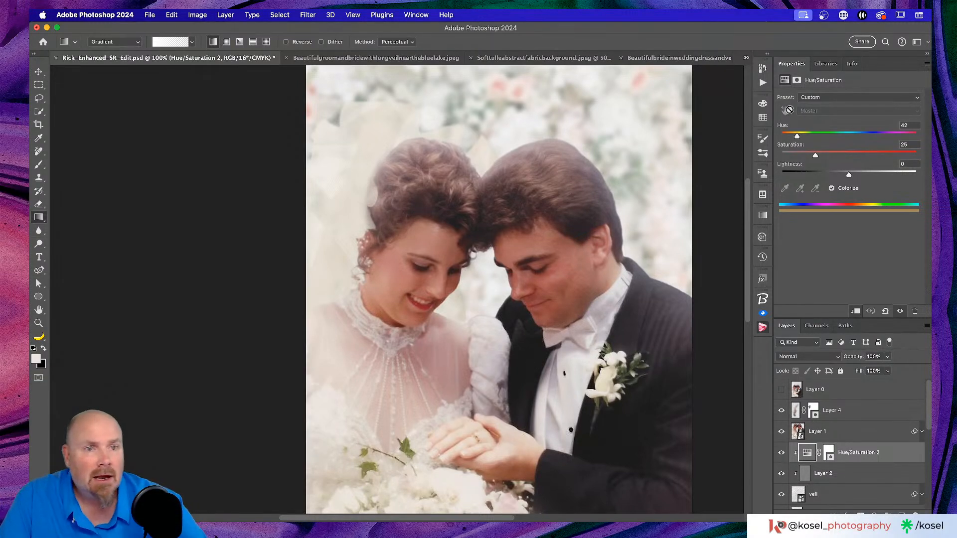
left_click_drag(839, 318, 839, 263)
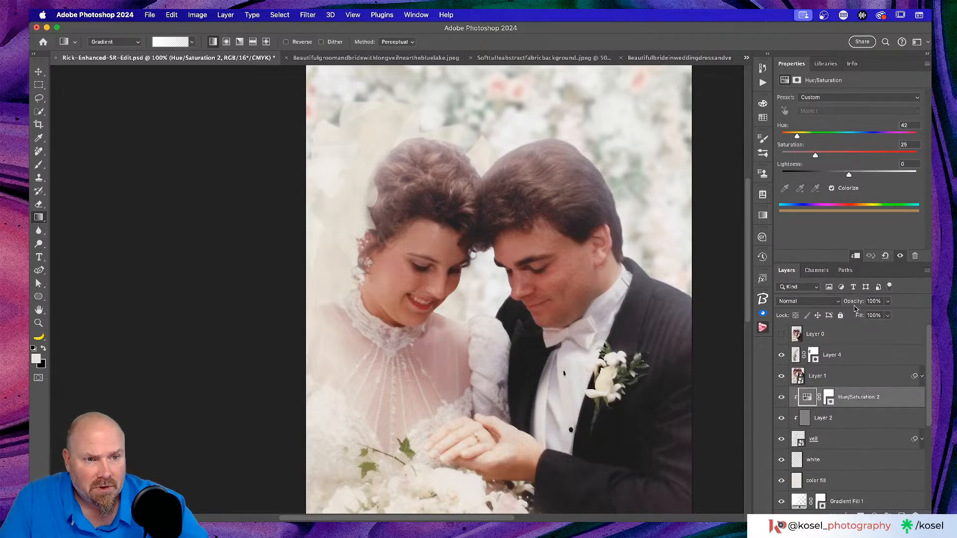
left_click_drag(860, 306, 847, 304)
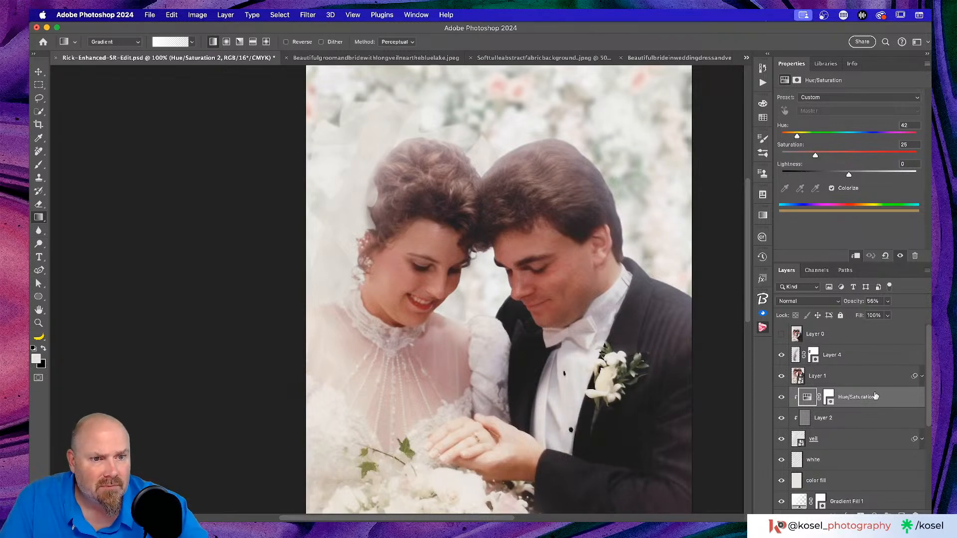
Compare the veil with and without the Hue/Saturation 2 adjustment and check how the whole portrait reads at several sizes.
left_click(782, 397)
left_click(781, 397)
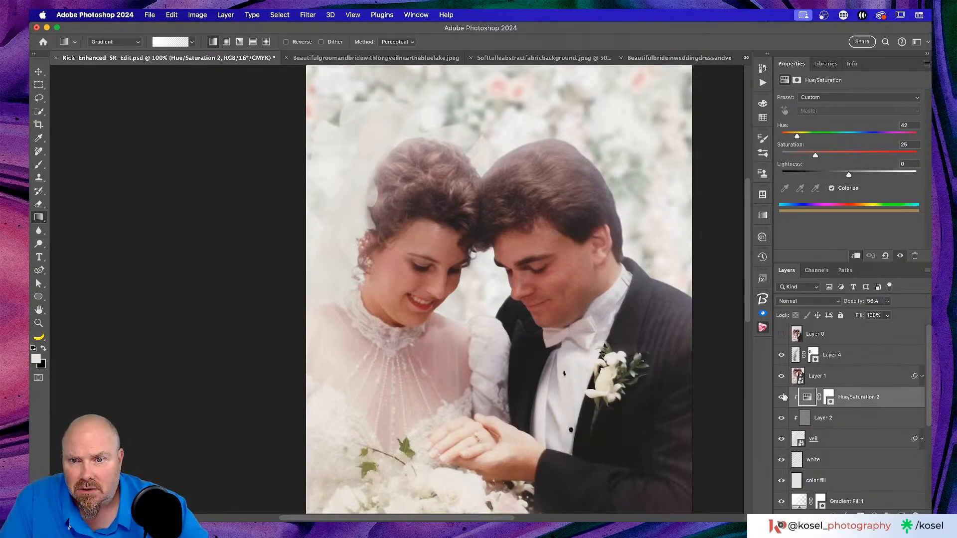
left_click(782, 397)
left_click(781, 396)
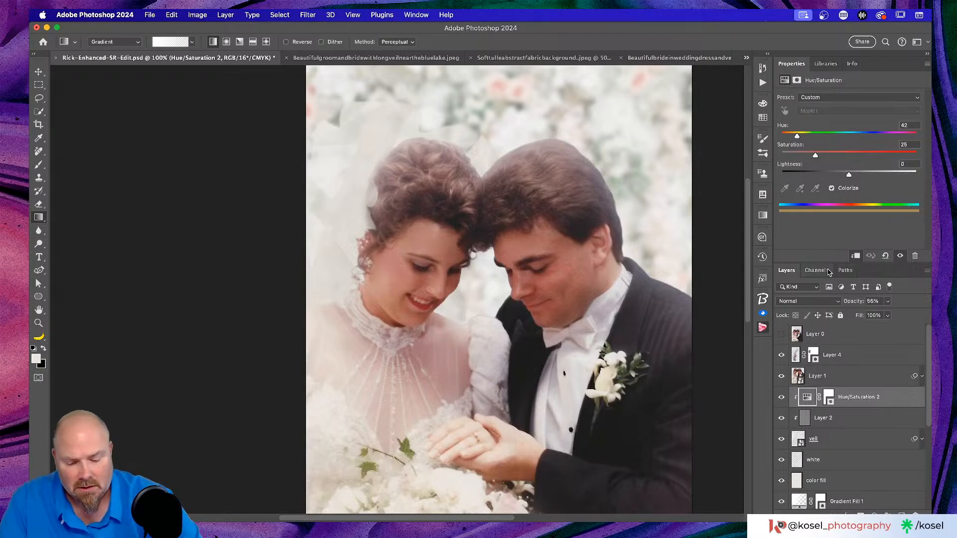
key("super+0")
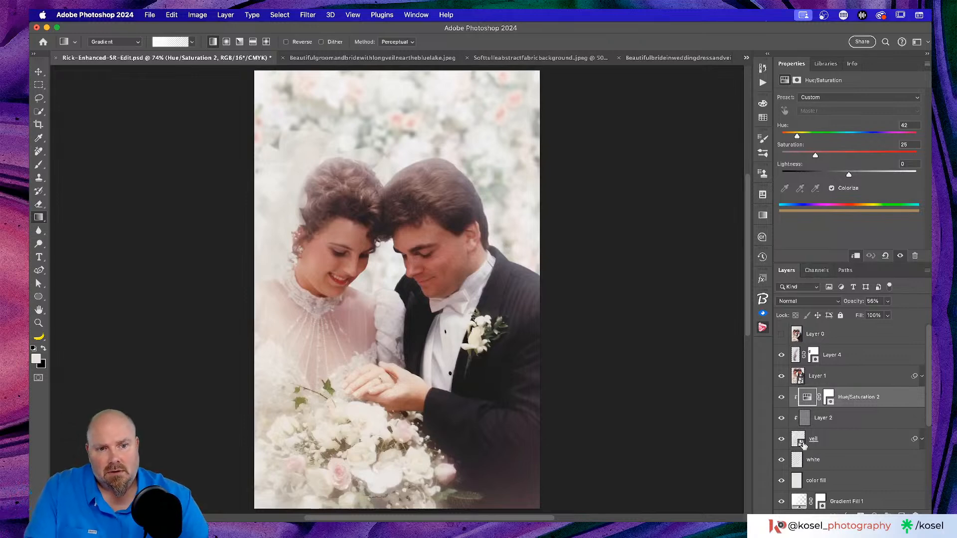
key("super+plus")
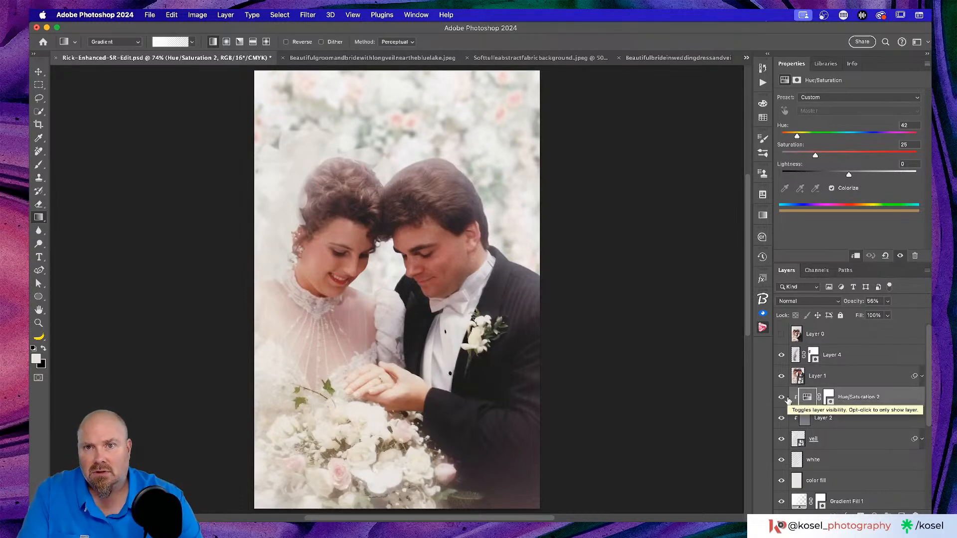
key("super+minus")
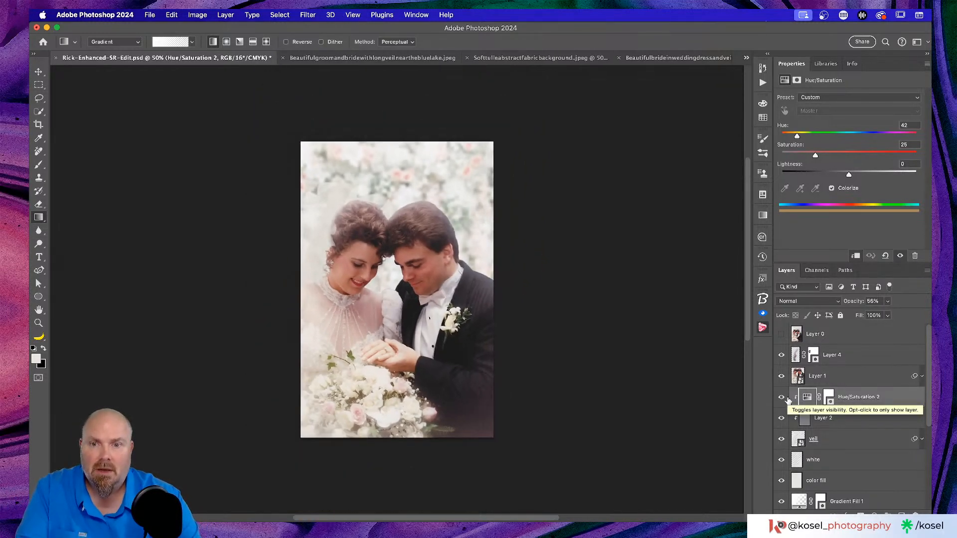
key("super+minus")
key("super+0")
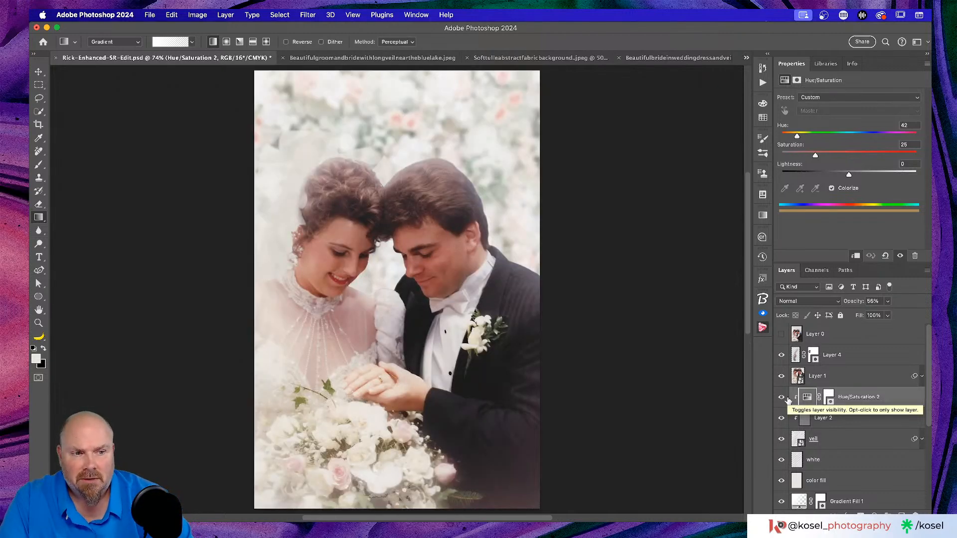
key("super+minus")
key("super+minus")
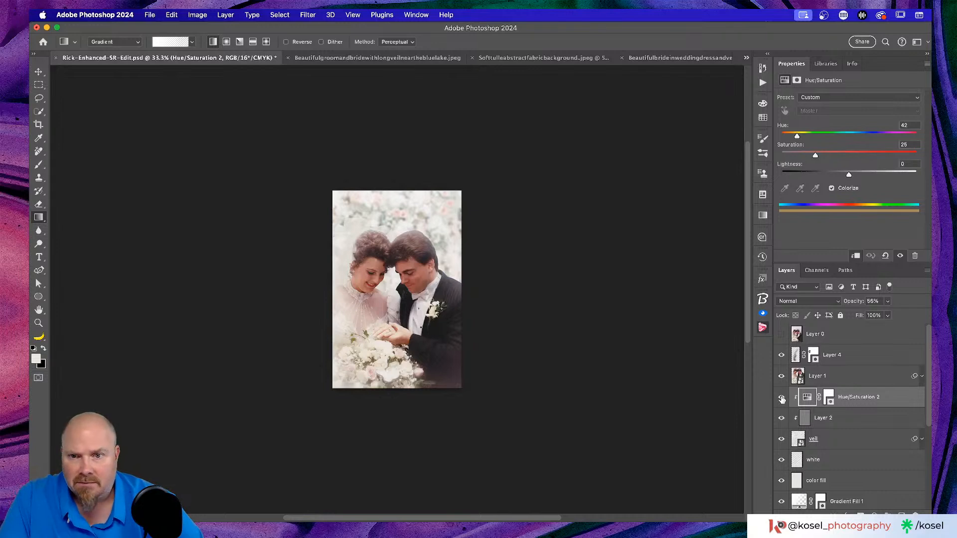
Compare the reduced full portrait with and without Hue/Saturation 2 and save the document.
left_click(781, 399)
left_click(781, 399)
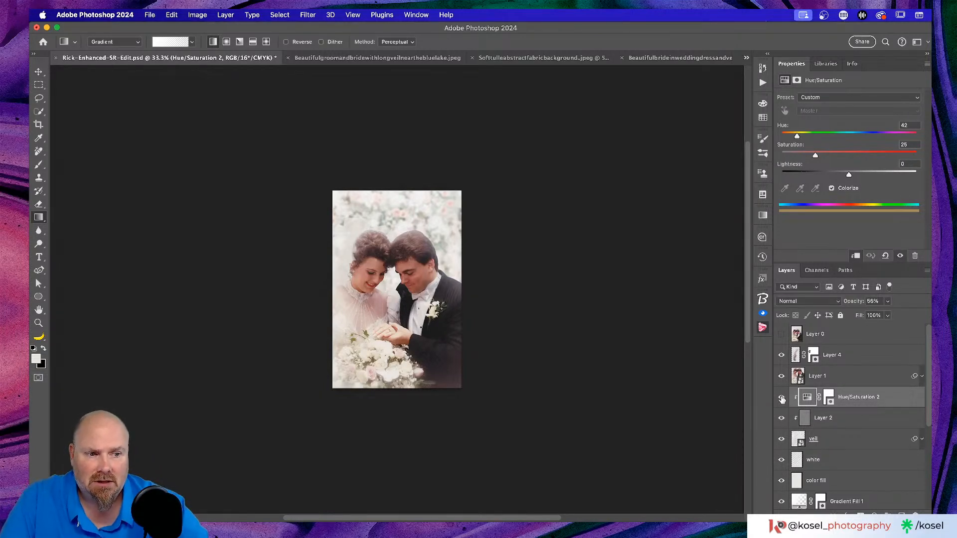
left_click(781, 399)
left_click(781, 399)
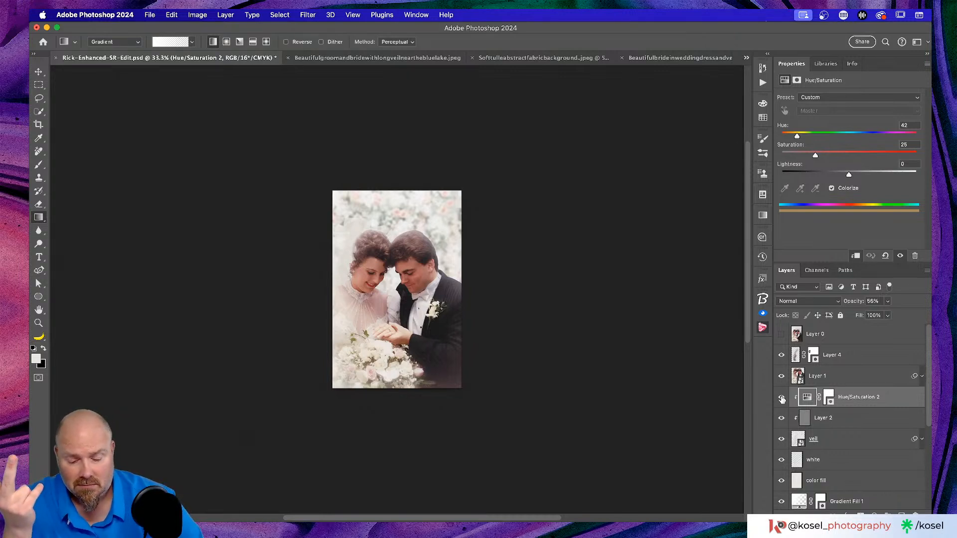
key("super+0")
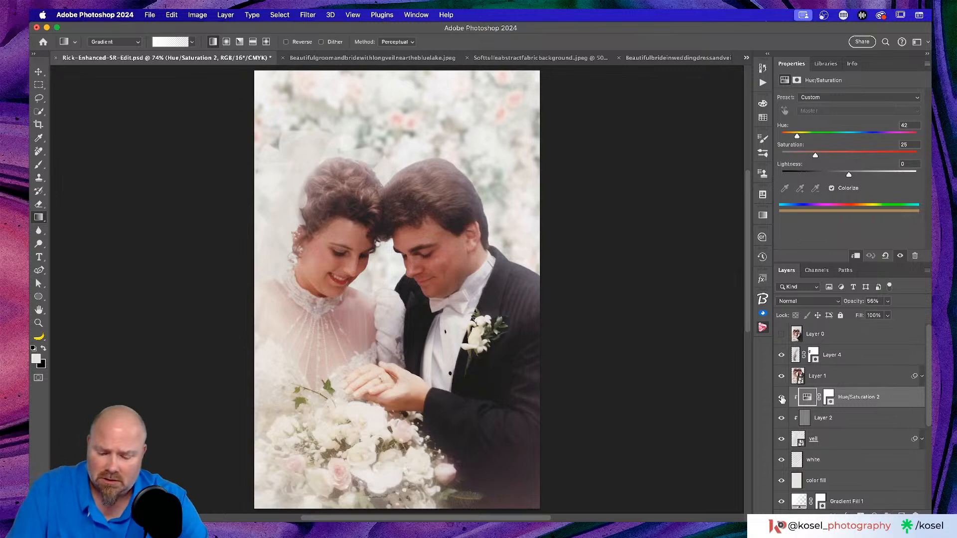
key("super+s")
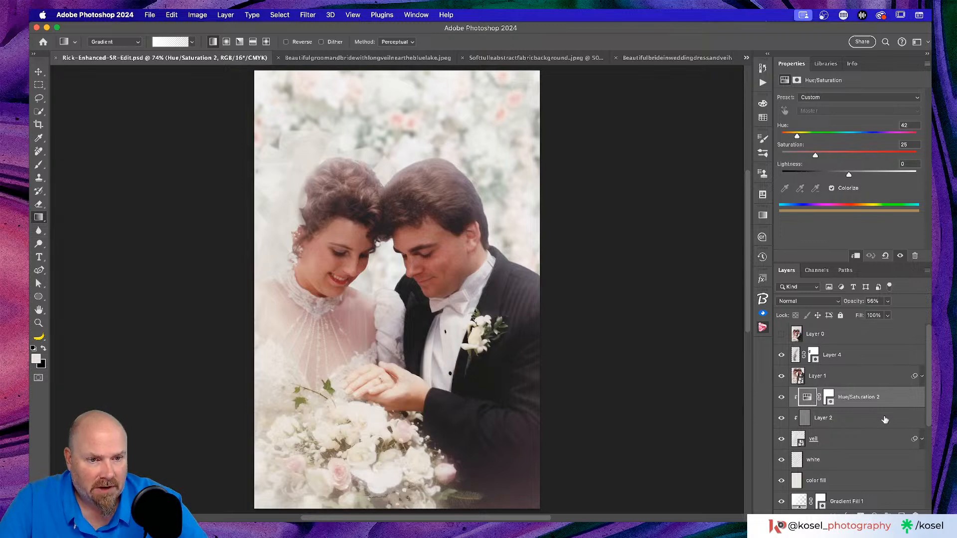
Compare the couple and veil on no background, on the "80s BG" layer and on the floral background.
scroll(884, 420, "down", 5)
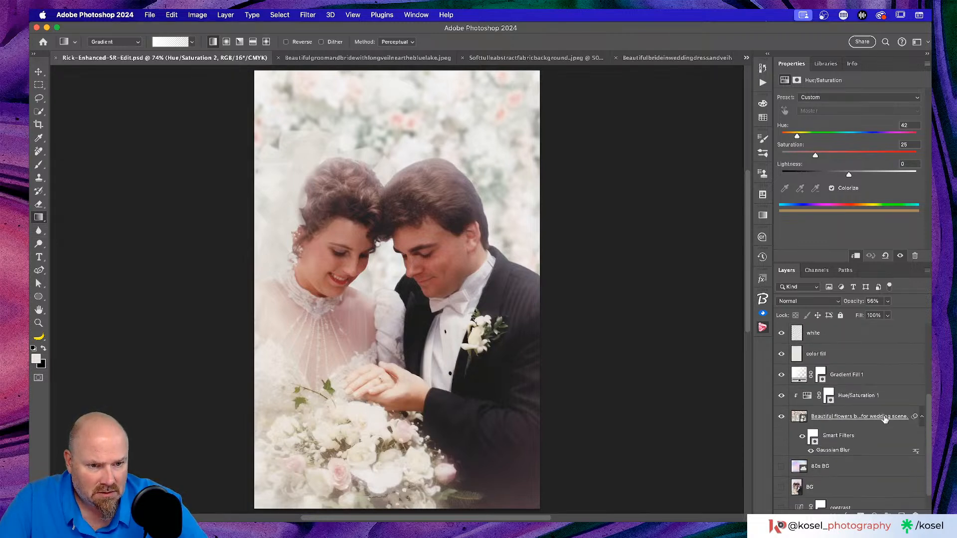
double_click(799, 64)
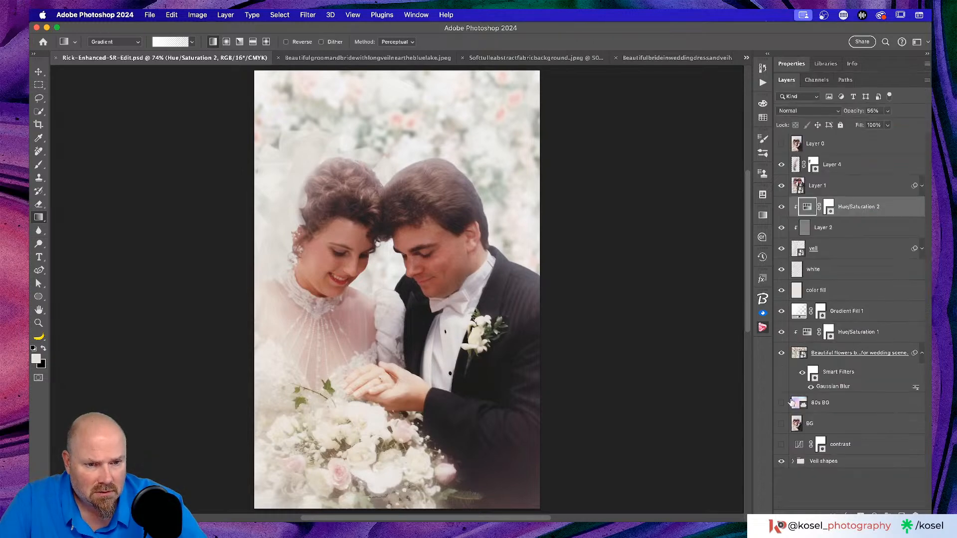
left_click(781, 355)
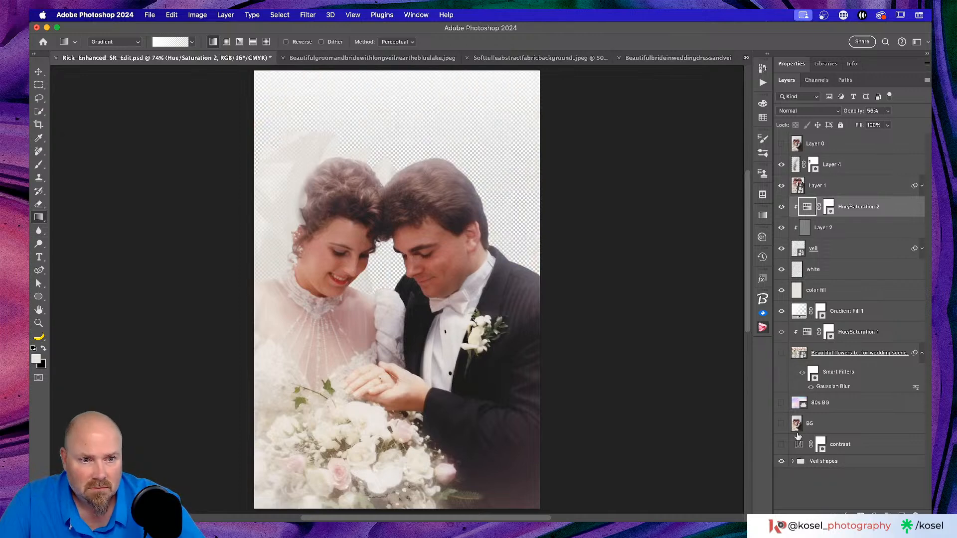
left_click(780, 403)
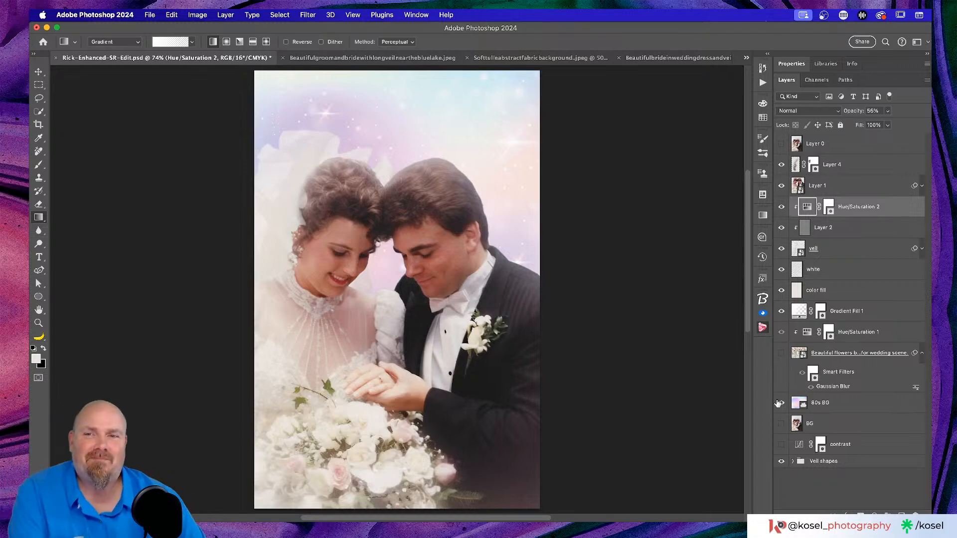
left_click(780, 403)
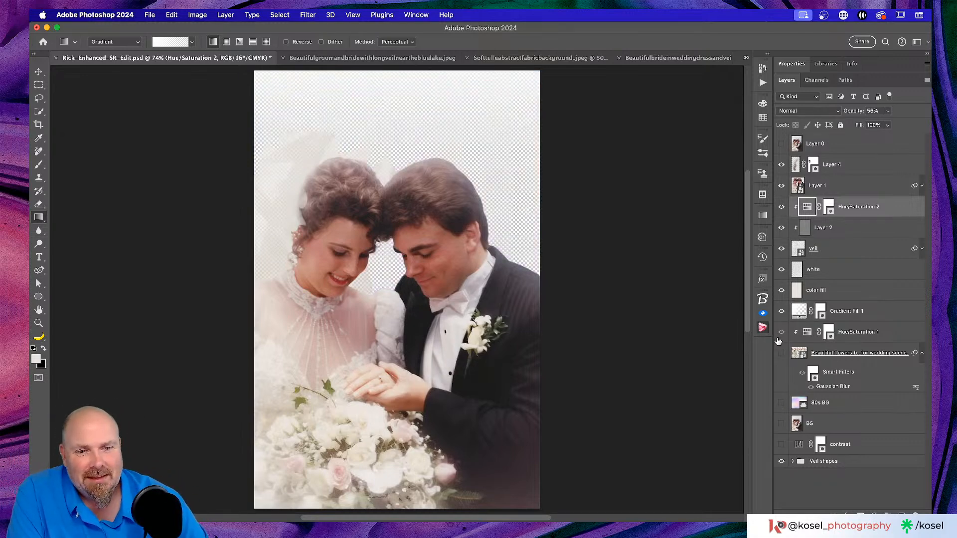
left_click(781, 353)
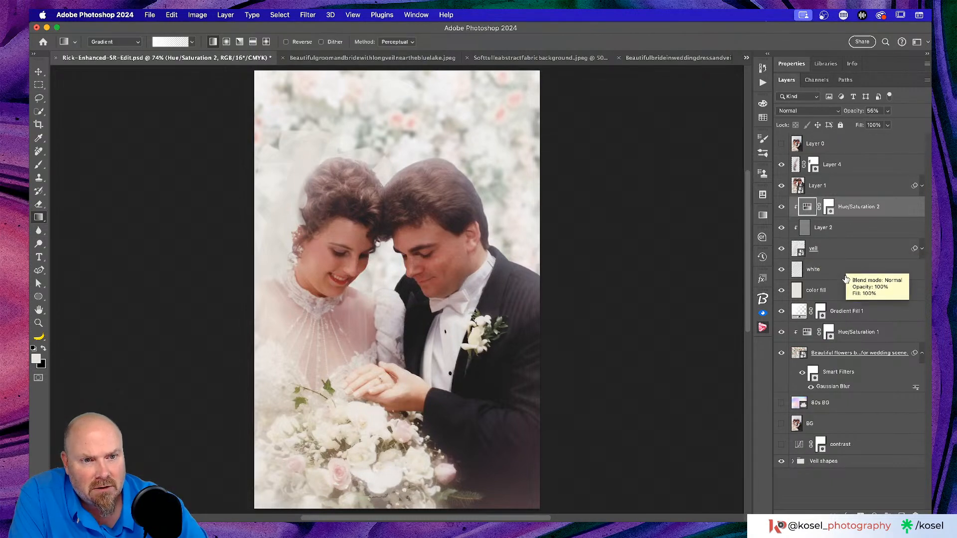
Check which area the "white" layer covers by loading it as a selection, and clear that selection.
left_click(814, 272)
double_click(815, 272)
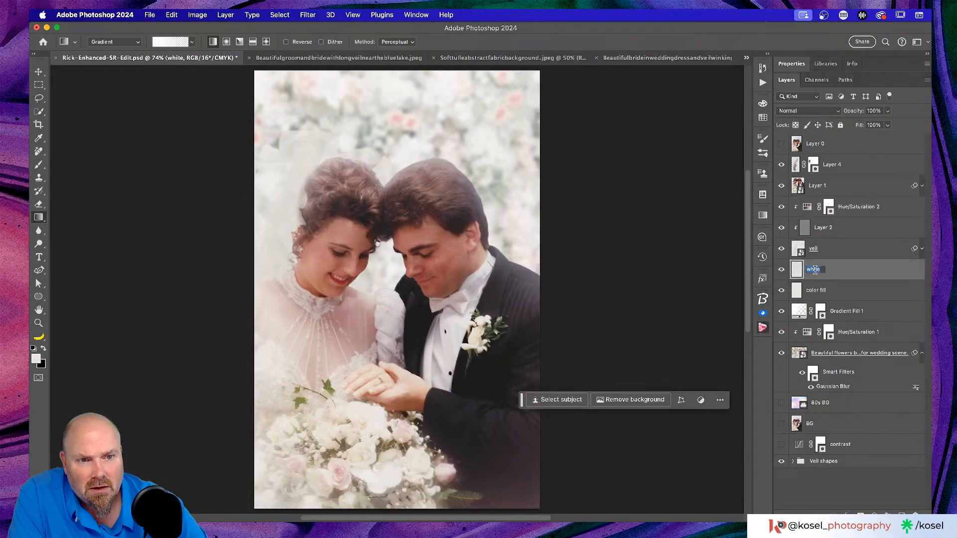
key("Right")
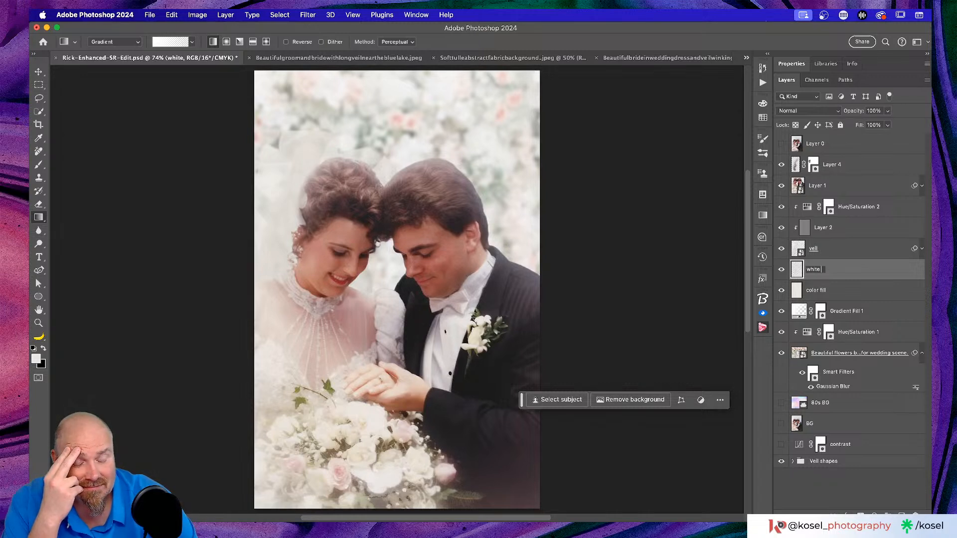
key("Return")
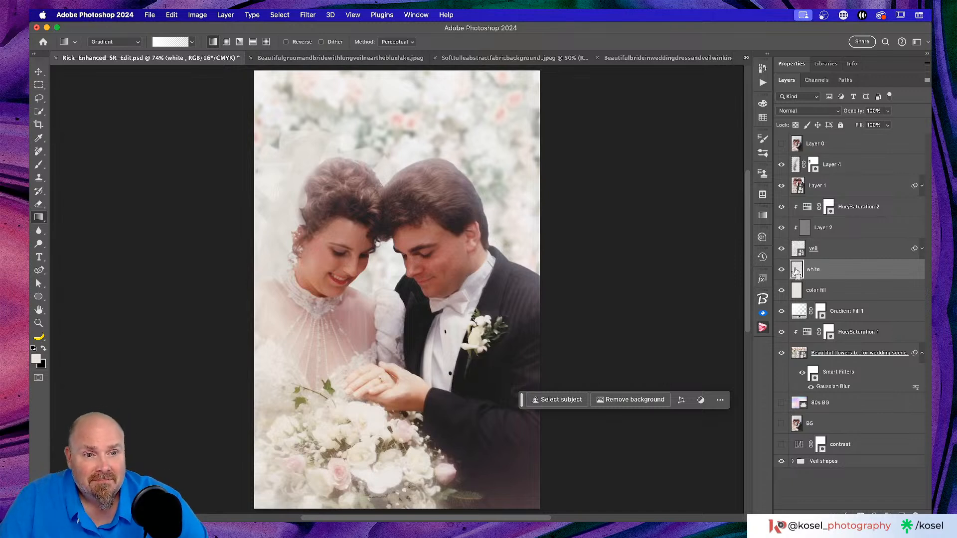
left_click(796, 272, "super")
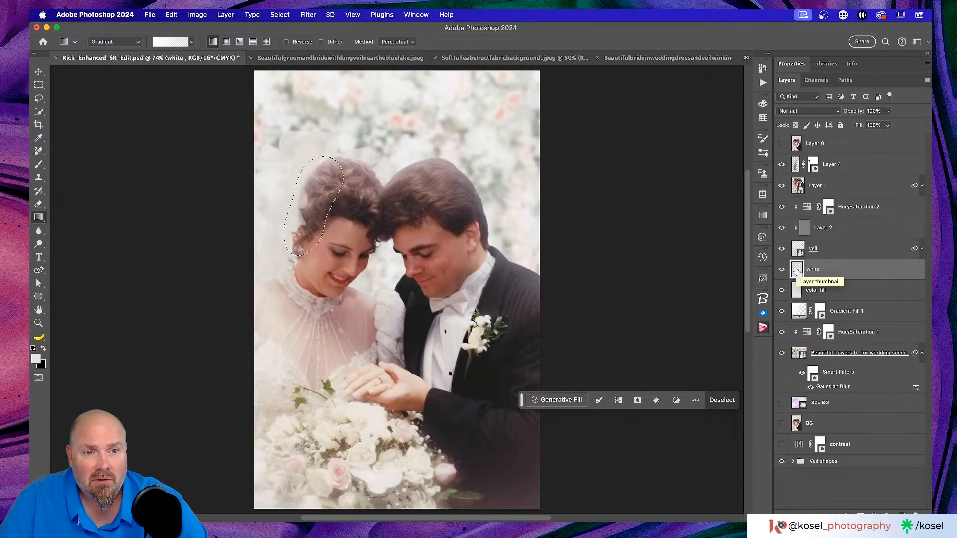
key("super+d")
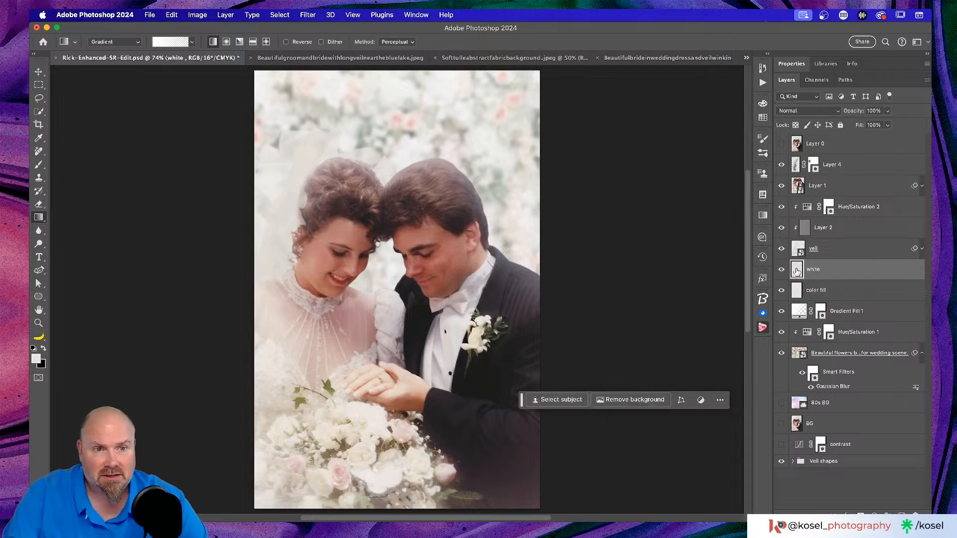
Rename the "white" layer below the veil as "white thicking veil".
double_click(814, 269)
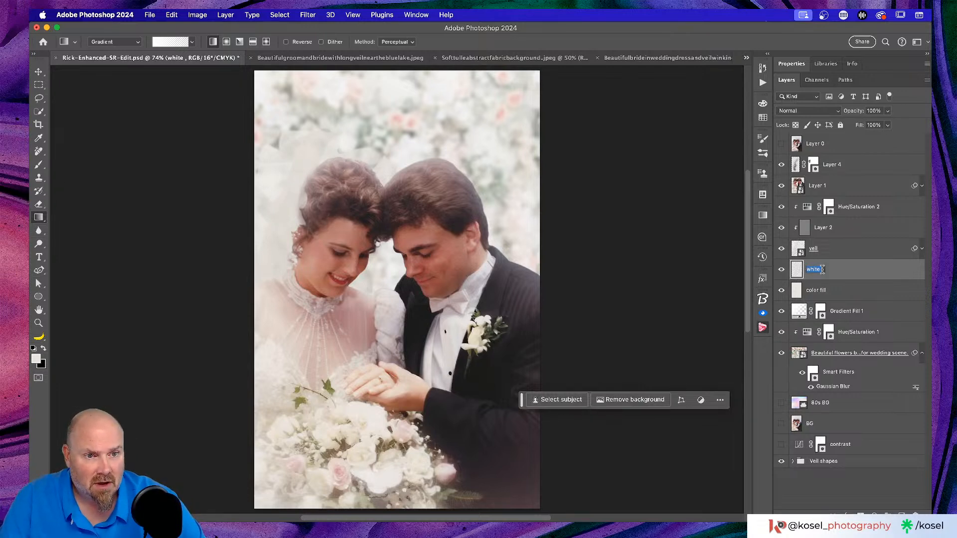
key("Right")
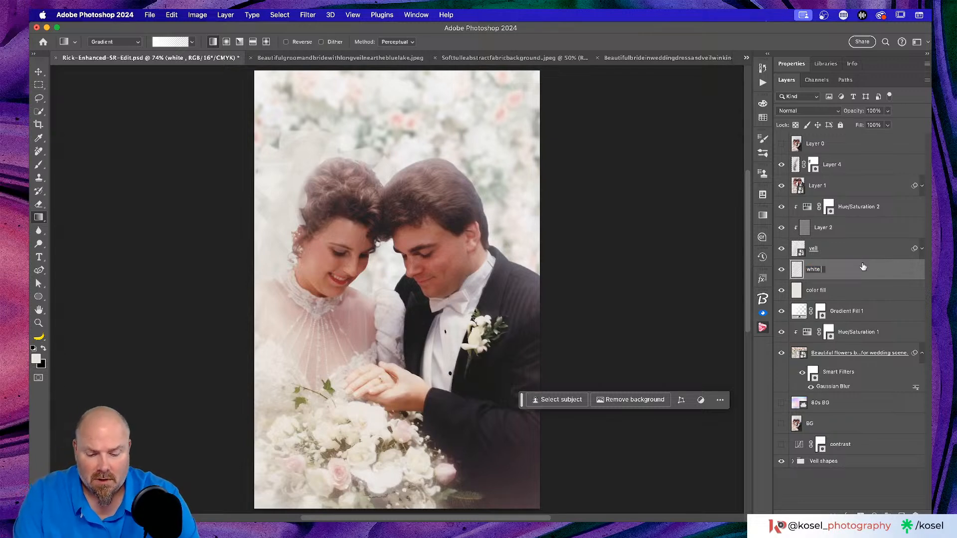
type("thickin")
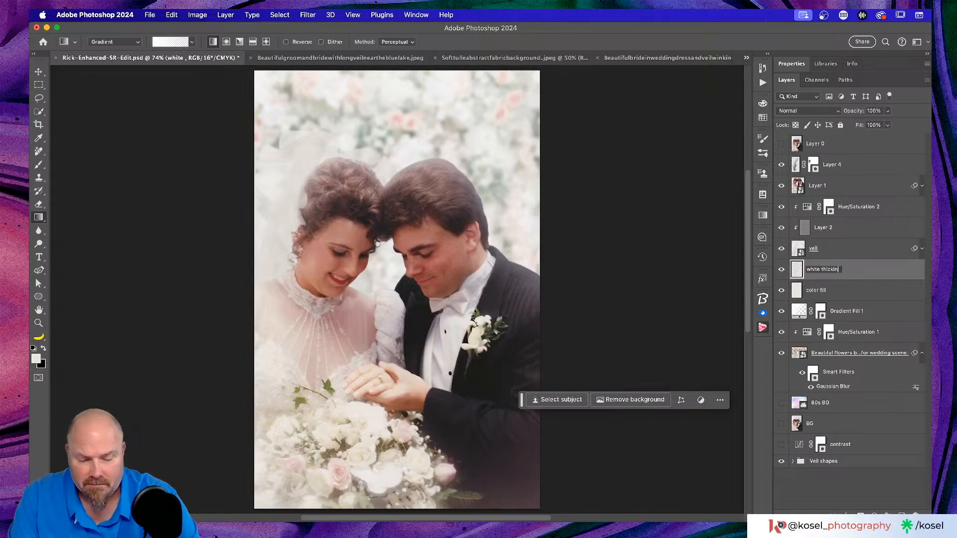
type("g veil")
key("Return")
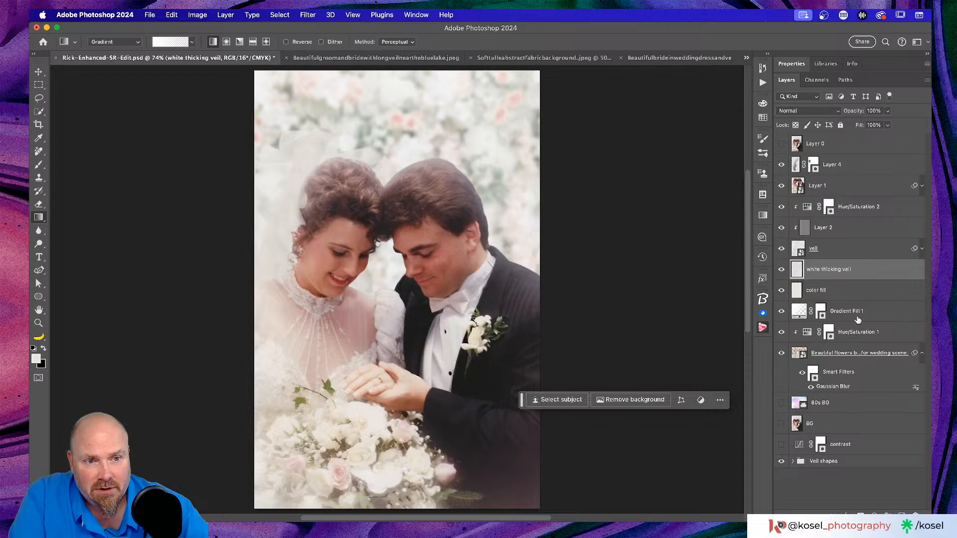
Collapse the floral background layer's smart filter list and show Layer 0 to compare the edit with the original curtain backdrop.
left_click(819, 312)
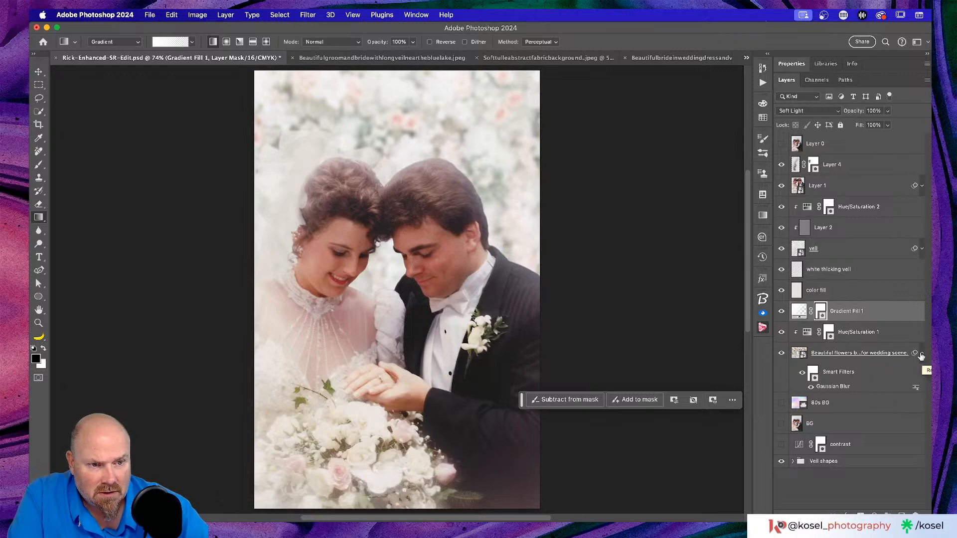
left_click(921, 354)
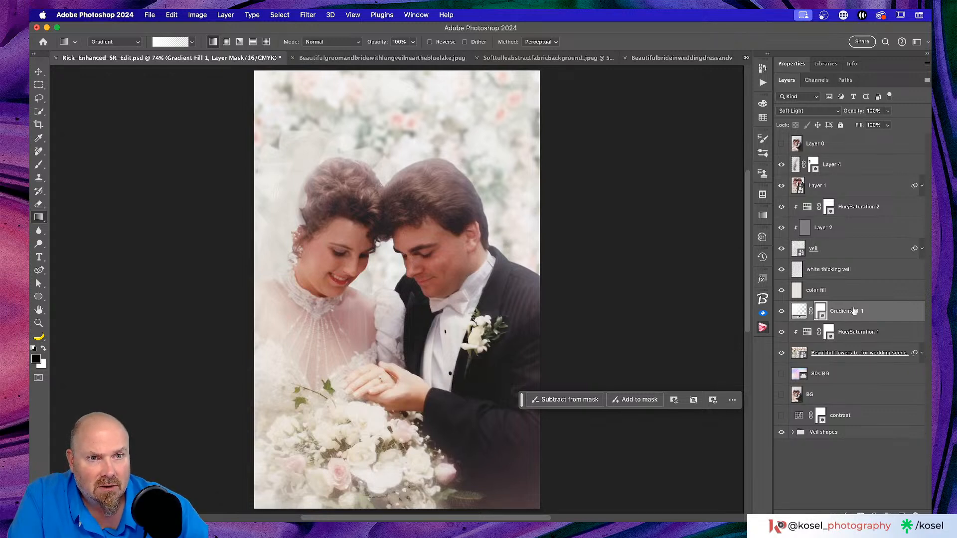
left_click(781, 145)
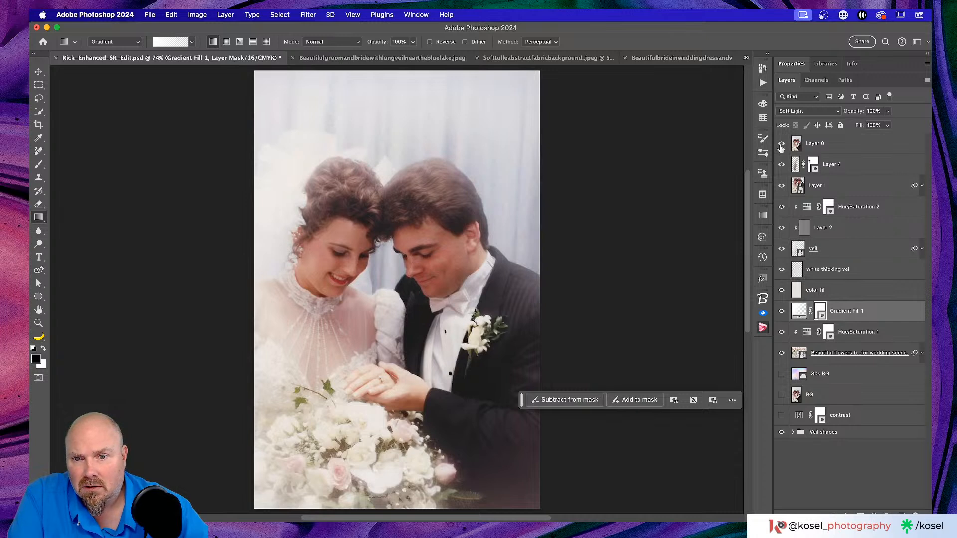
left_click(780, 147)
left_click(781, 147)
left_click(858, 144)
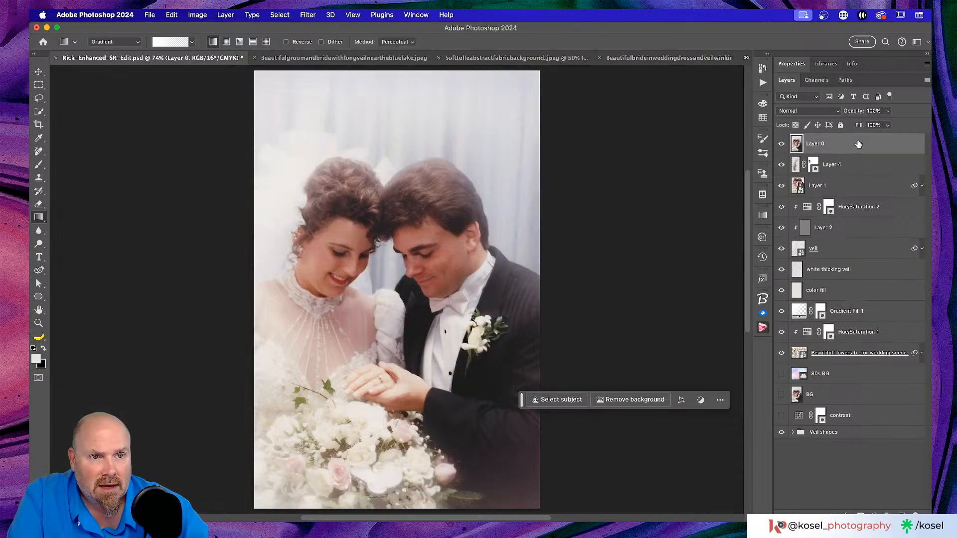
left_click_drag(858, 144, 662, 200)
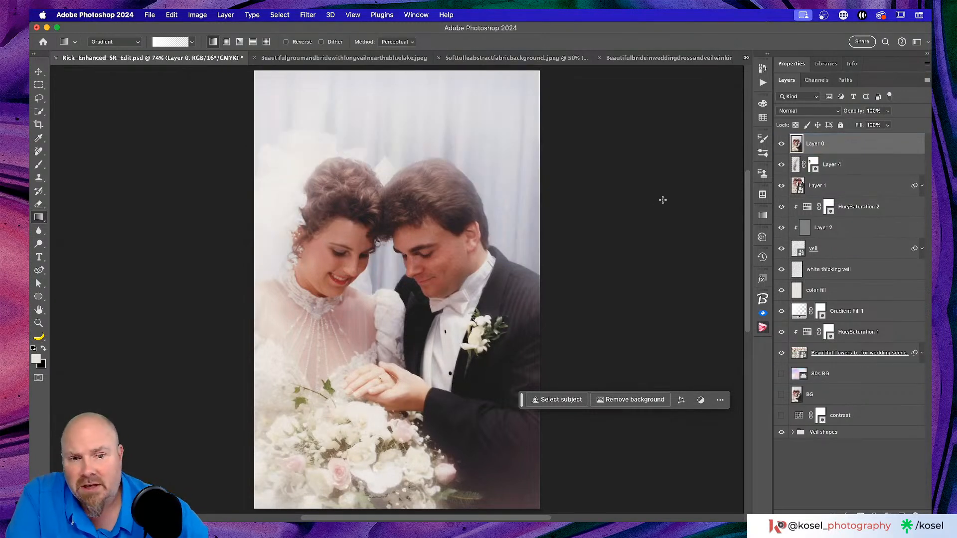
left_click_drag(522, 400, 658, 476)
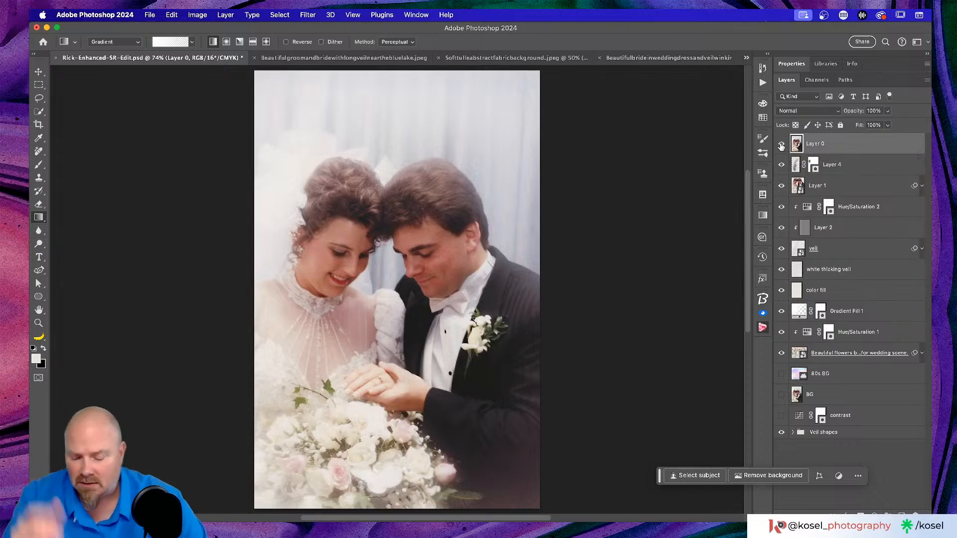
Switch to Lightroom Classic and open the original wedding portrait JPEG from the photo grid in a large single view.
key("super+Tab")
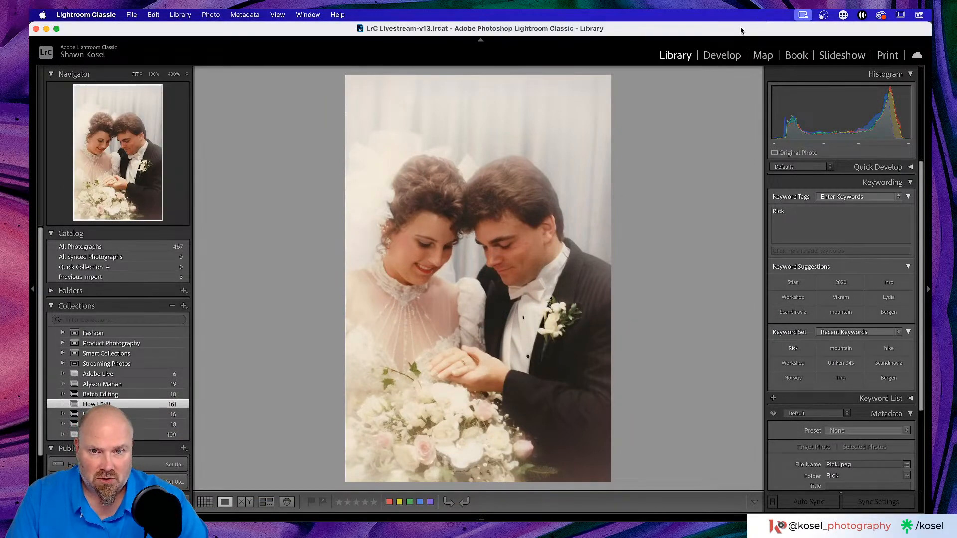
key("g")
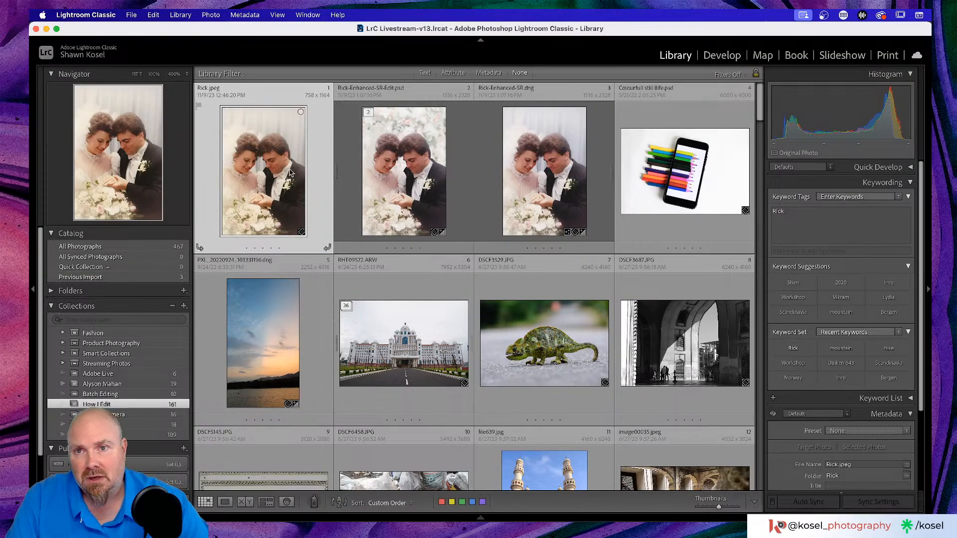
double_click(273, 174)
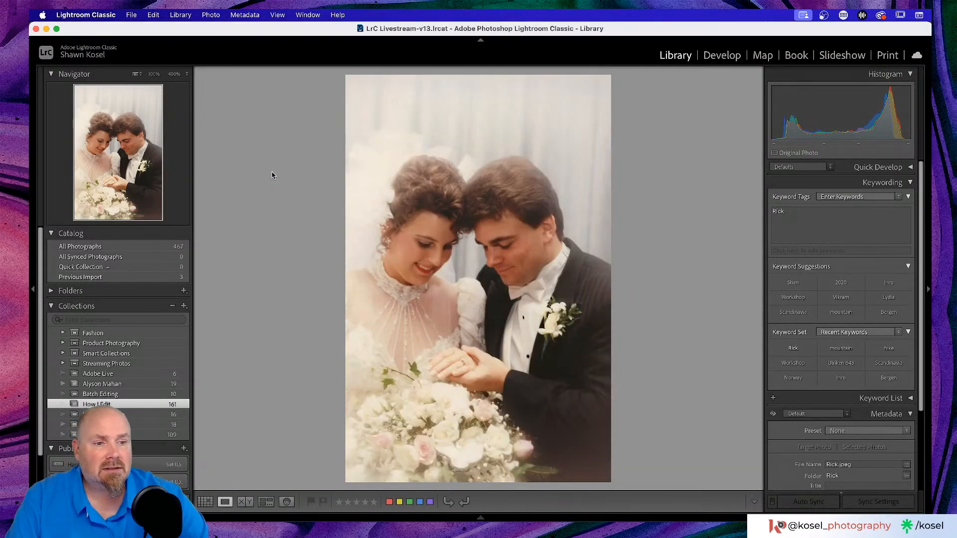
Compare the original wedding portrait with the edited PSD by alternating between them, and inspect the bride's hair and veil up close in the edit.
key("Right")
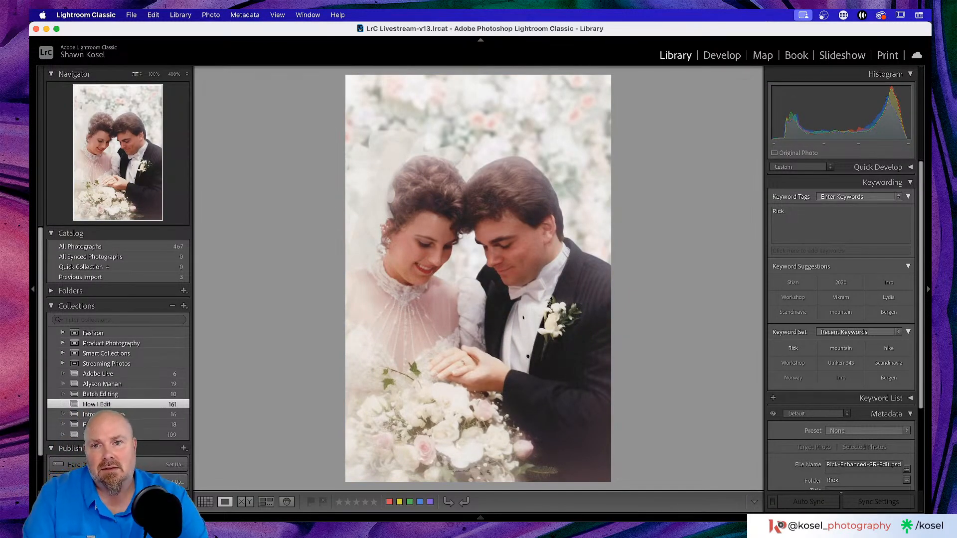
key("Left")
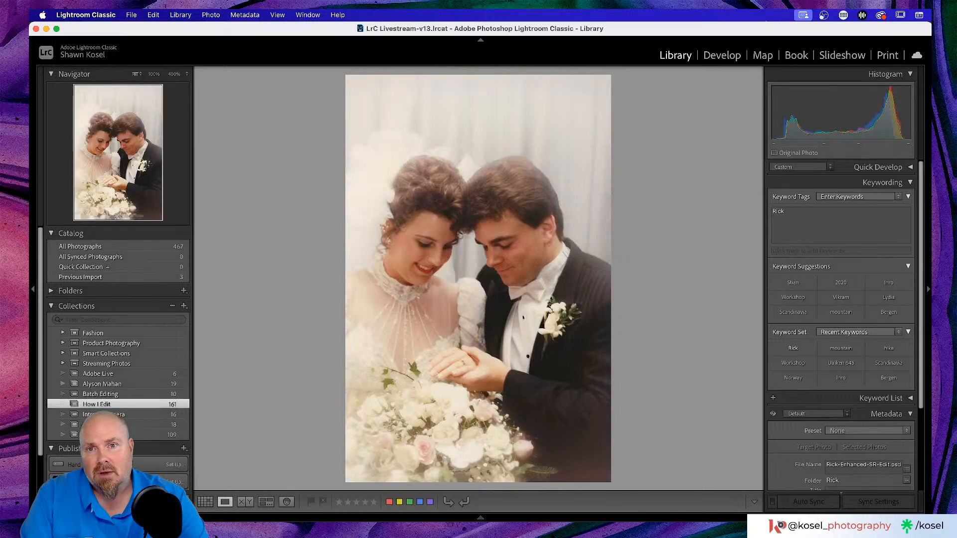
key("Right")
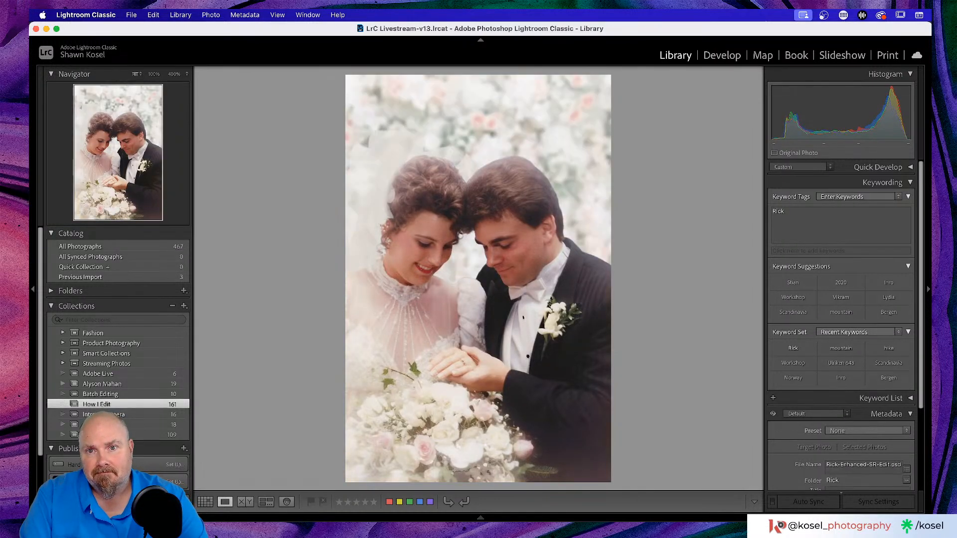
key("Left")
key("Right")
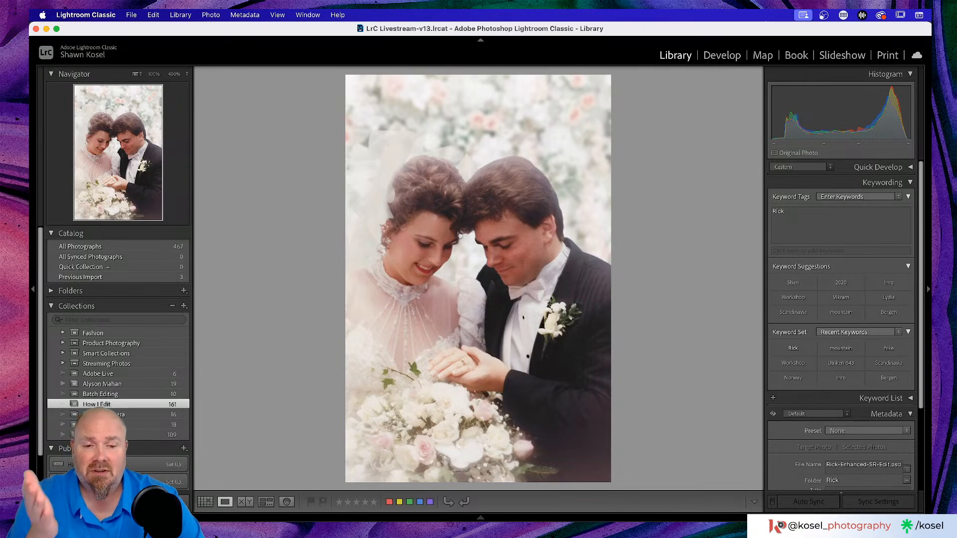
key("Left")
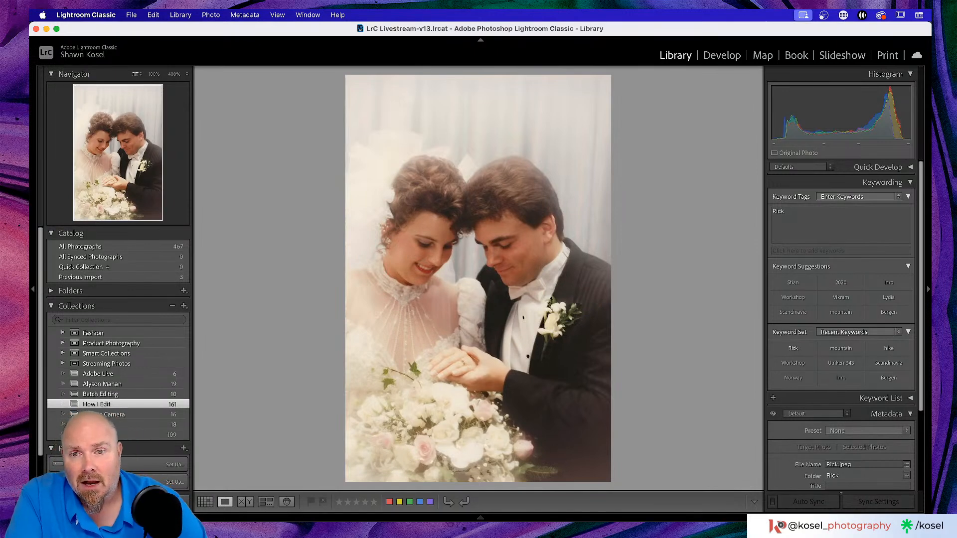
key("Right")
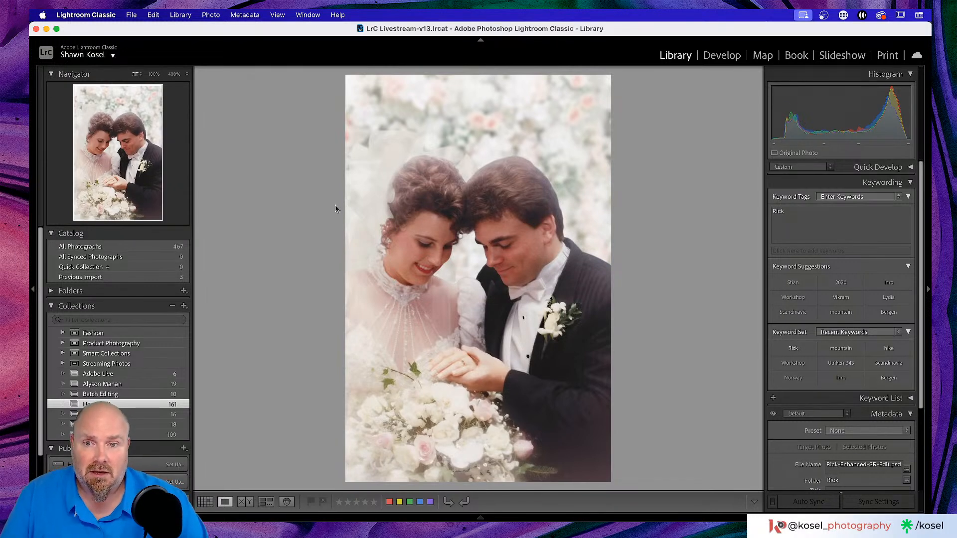
scroll(390, 192, "up", 3)
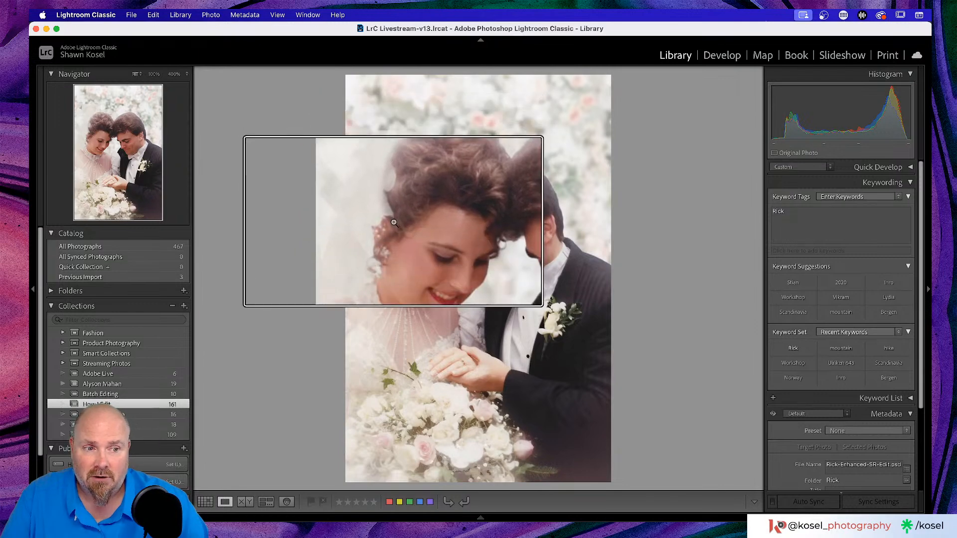
scroll(394, 222, "down", 3)
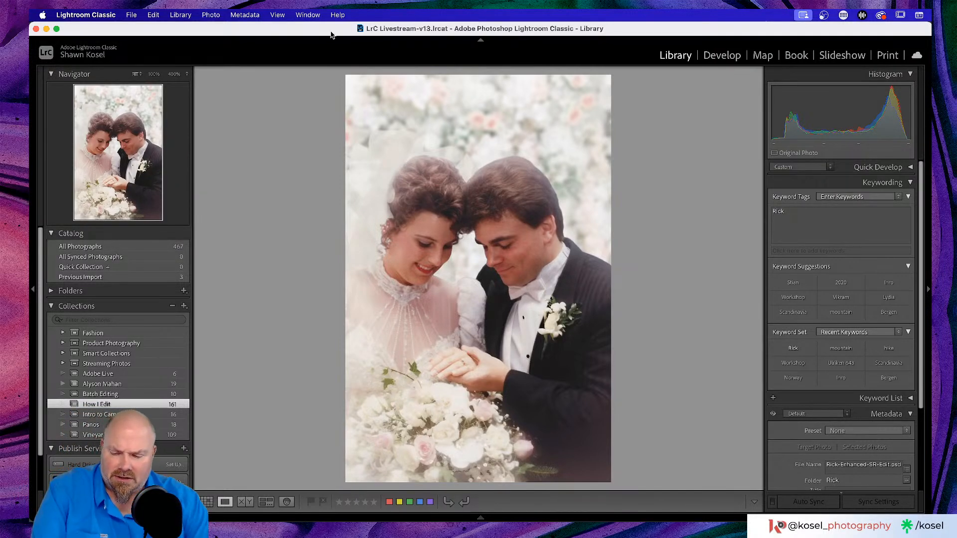
Switch to Photoshop and close the source photo of the veiled bride blowing a kiss without saving its changes.
key("super+Tab")
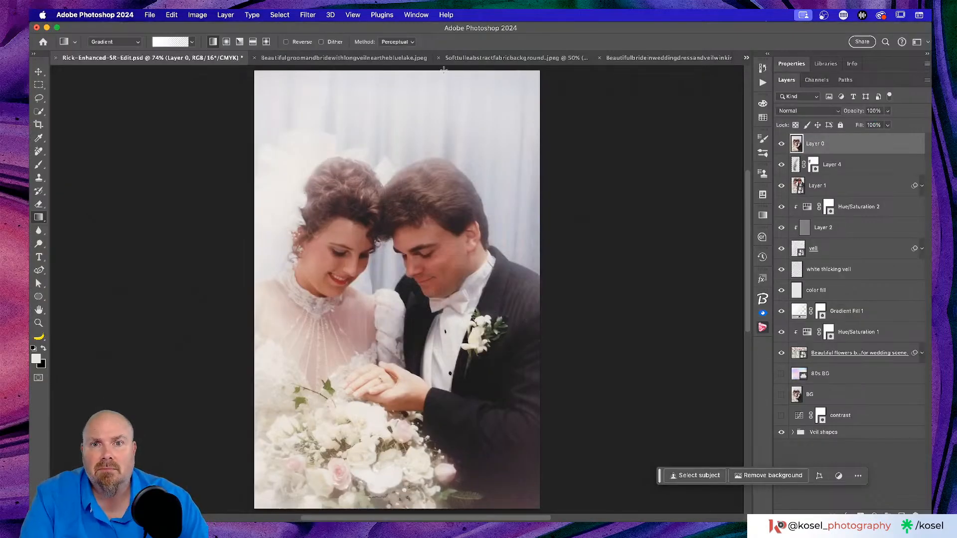
left_click(668, 58)
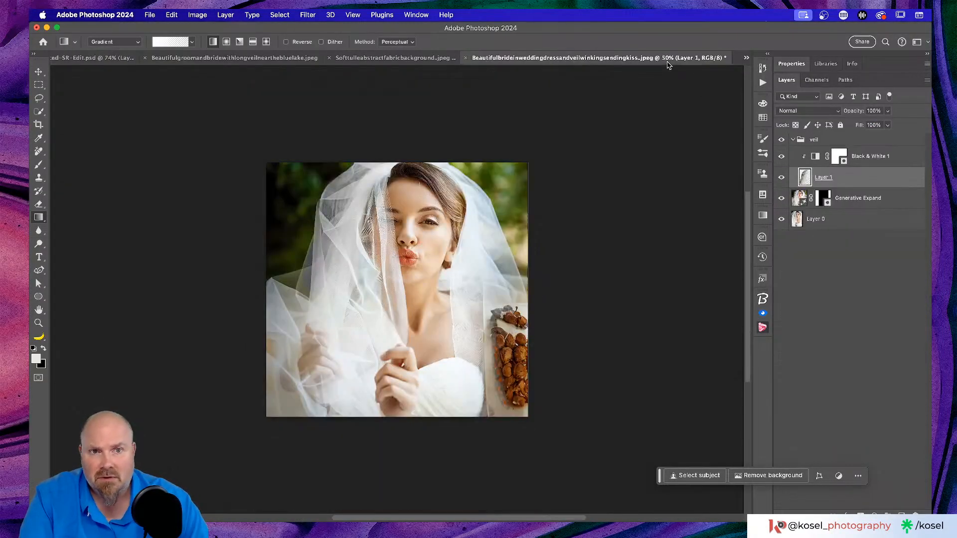
left_click(465, 58)
left_click(579, 247)
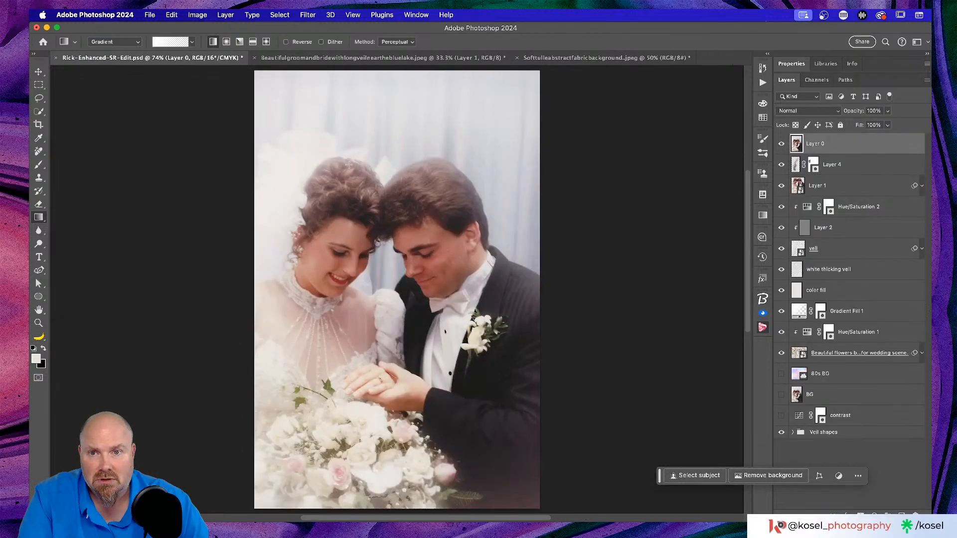
Close the soft tulle fabric background and the bride-and-groom lake photo without saving their changes.
left_click(596, 59)
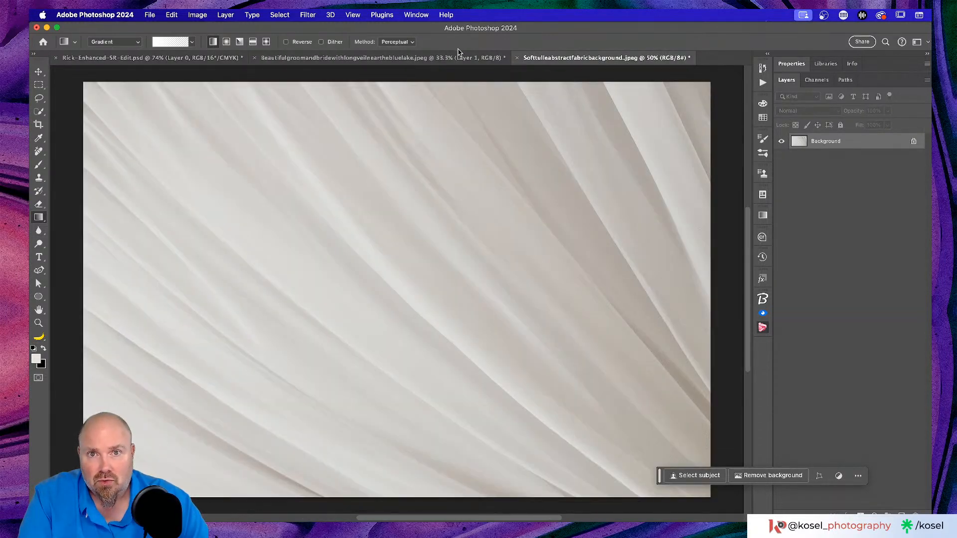
left_click(517, 58)
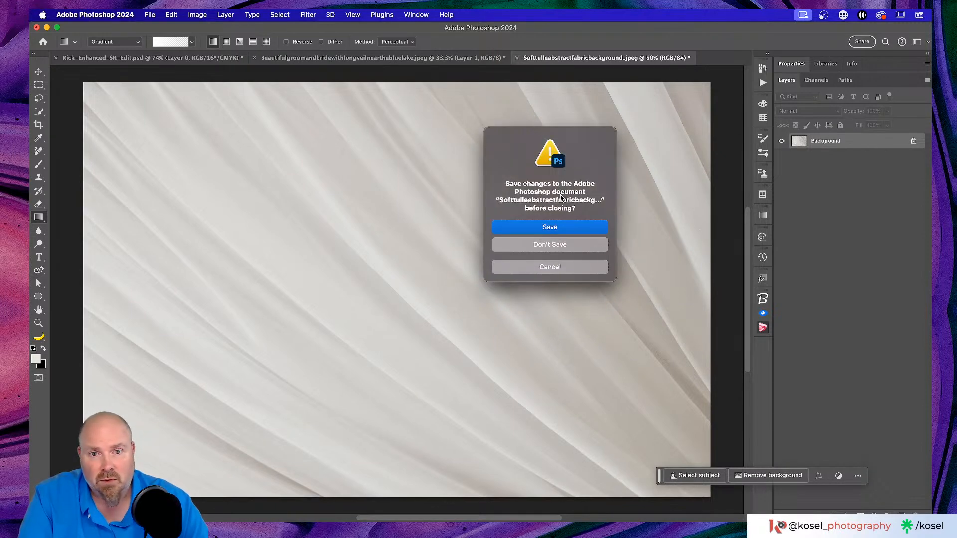
left_click(548, 248)
left_click(355, 58)
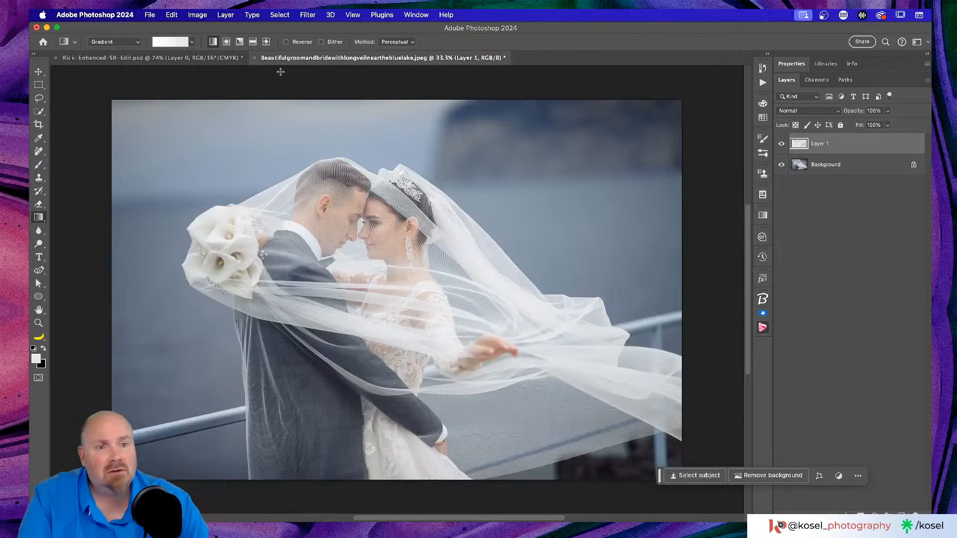
left_click(255, 59)
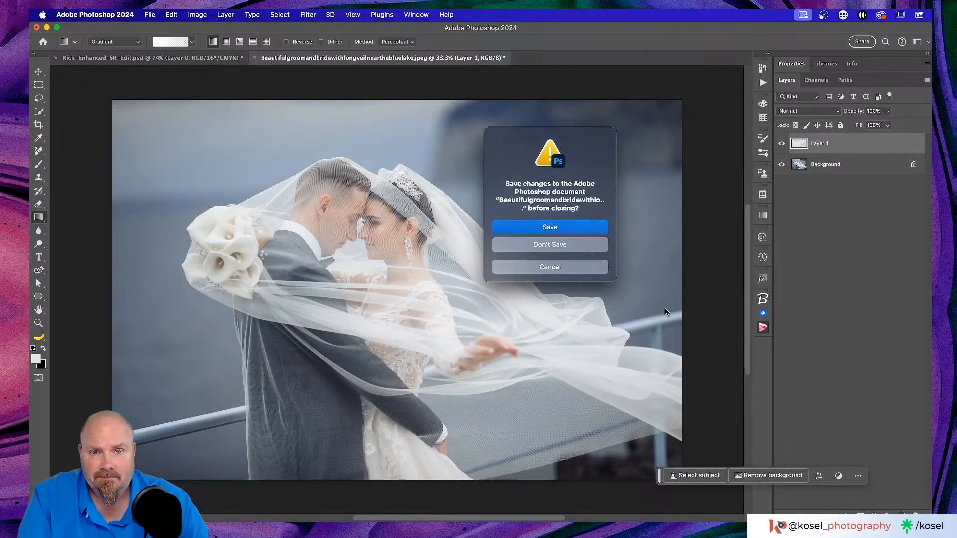
left_click(567, 246)
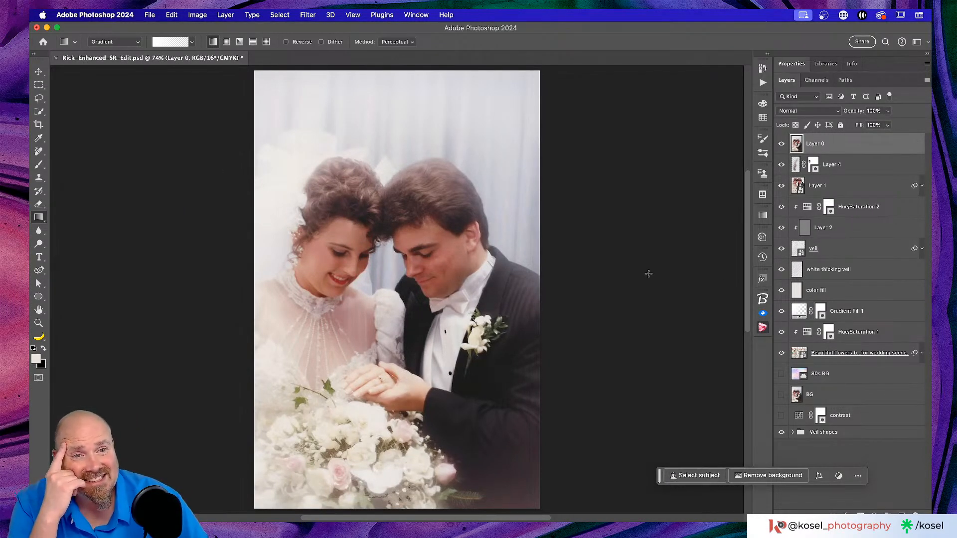
Rename Layer 0, the original portrait at the top of the stack, as "OG" and hide it.
double_click(823, 143)
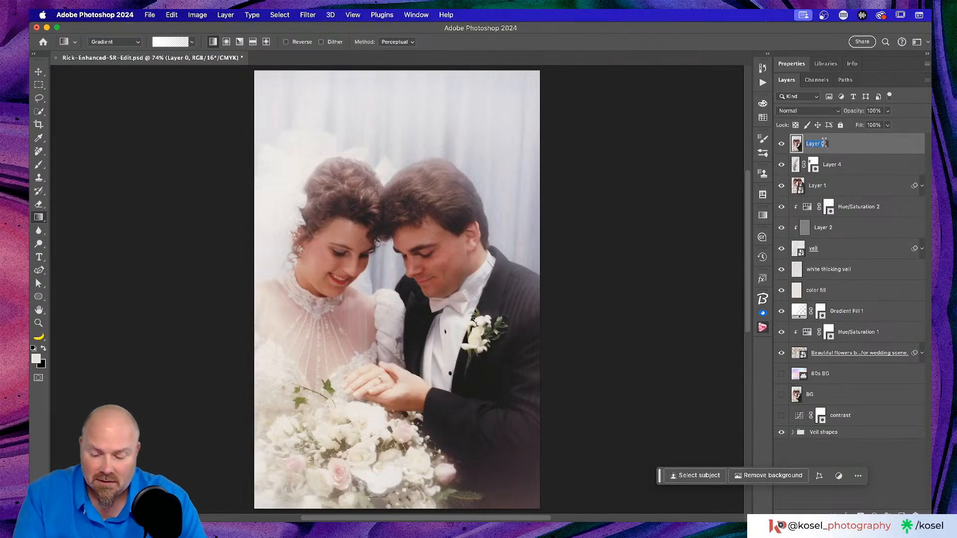
type("OG")
key("Return")
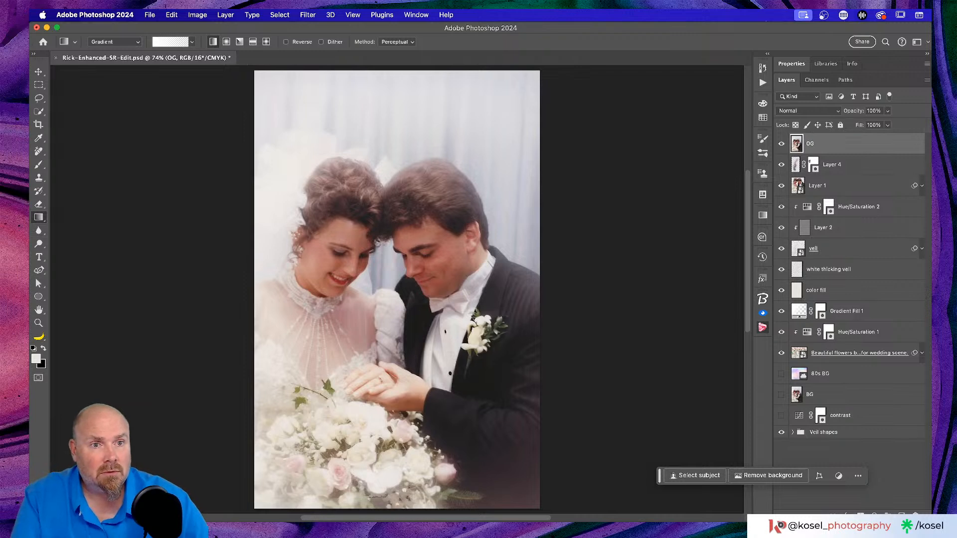
left_click(780, 144)
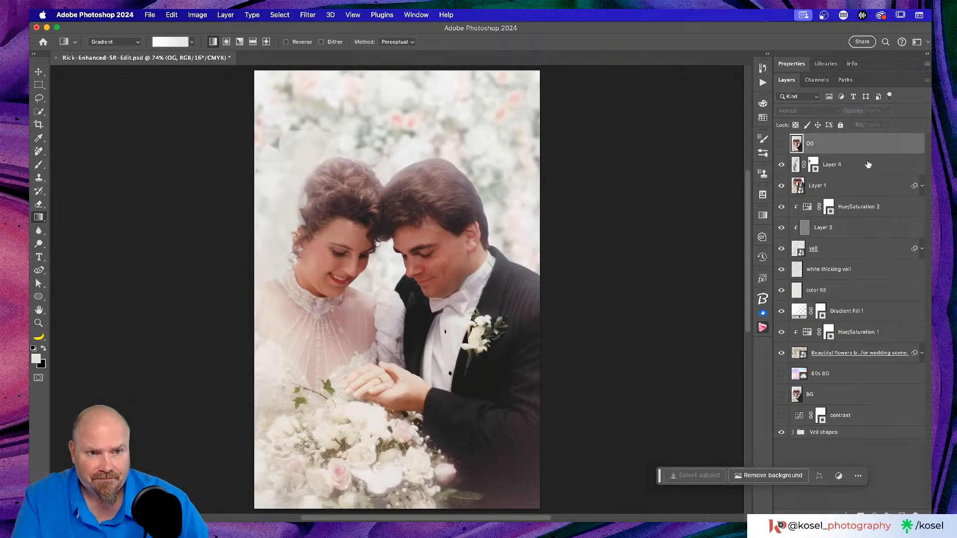
Rename Layer 4 as "Hair under veil".
double_click(838, 164)
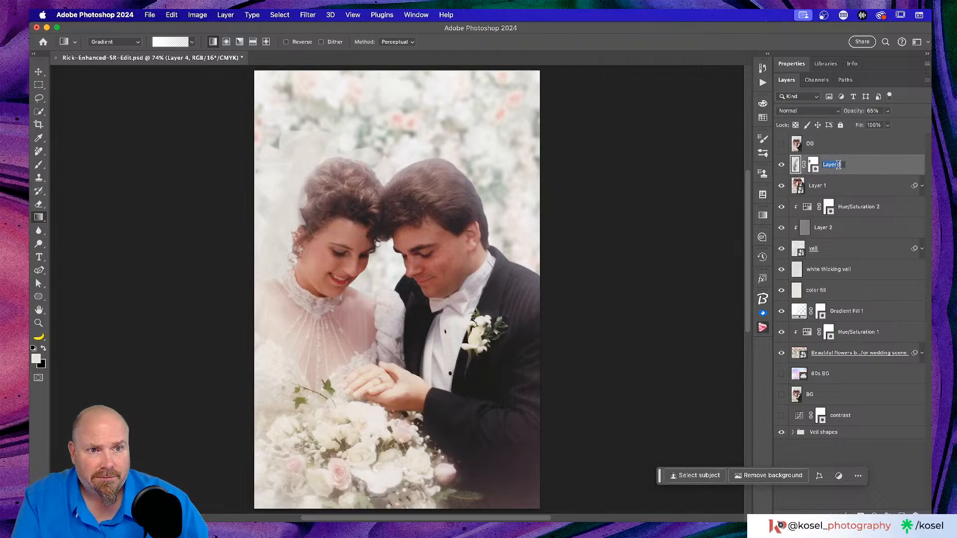
type("Hair under veil")
key("Return")
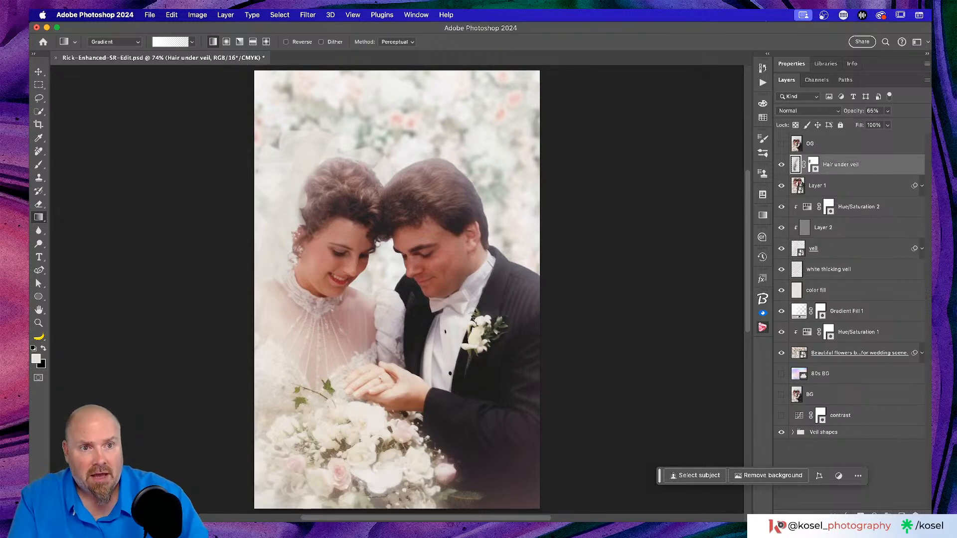
Rename Layer 1, the couple's cutout, with the names of the groom and bride.
double_click(826, 185)
type("Rick & Mrs R")
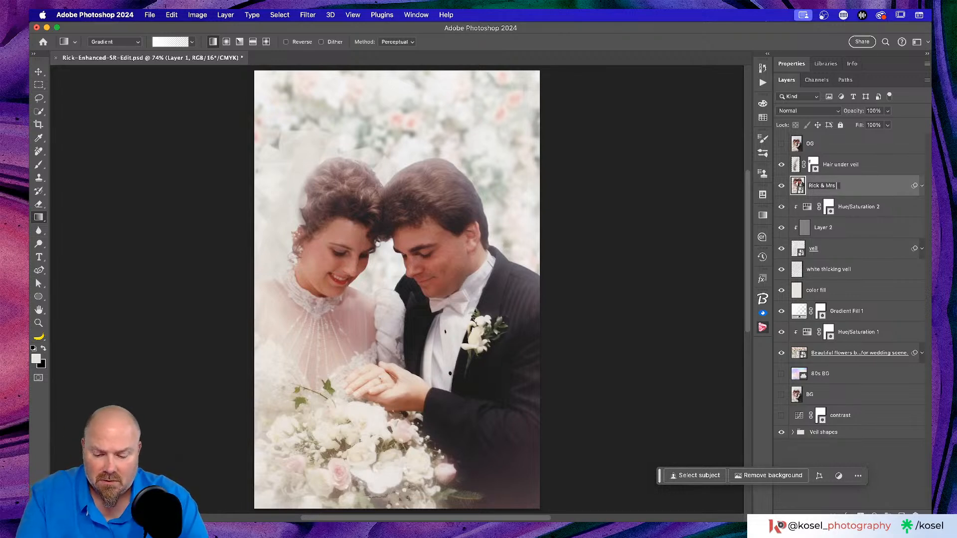
type("ick")
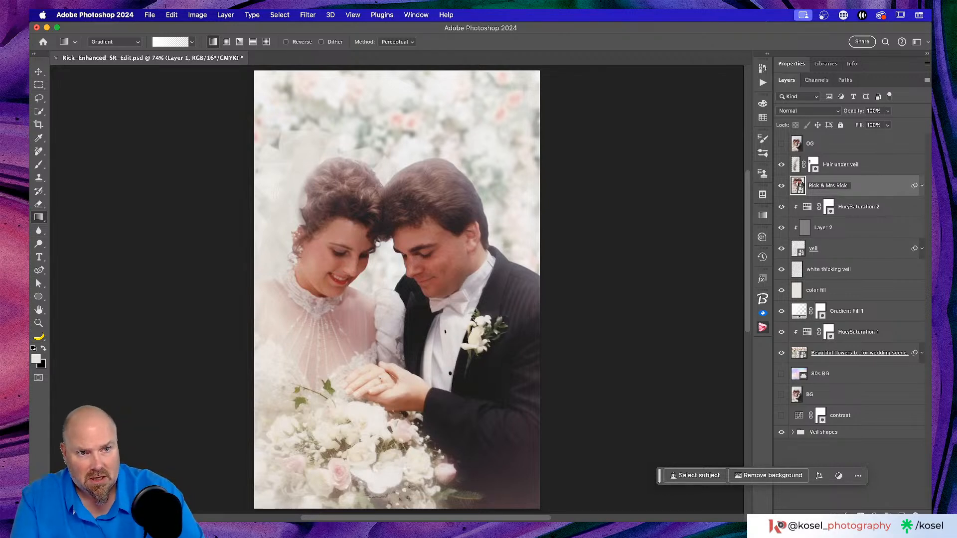
key("Return")
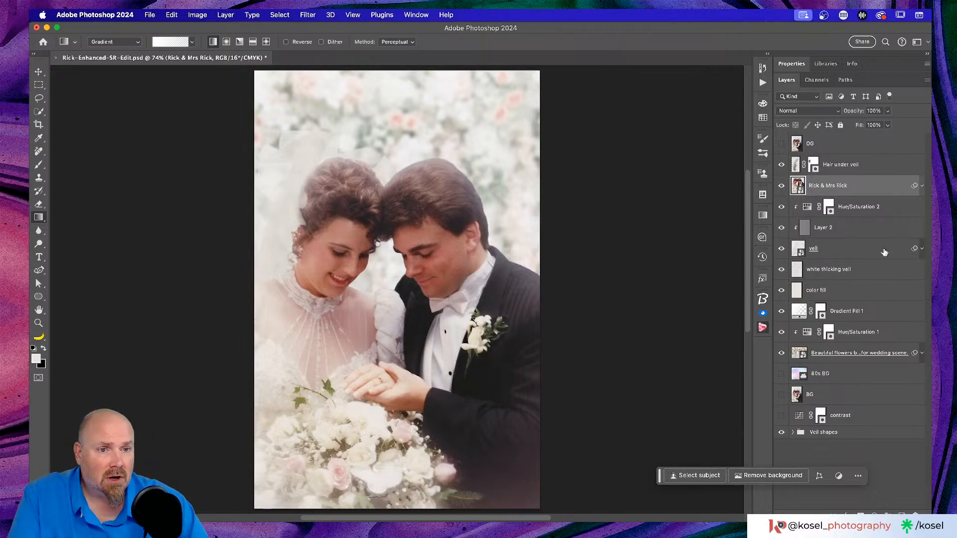
Rename the "color fill" layer below the white thicking veil as "BG Color fill, 14% Opc, Normal mode".
left_click(856, 249)
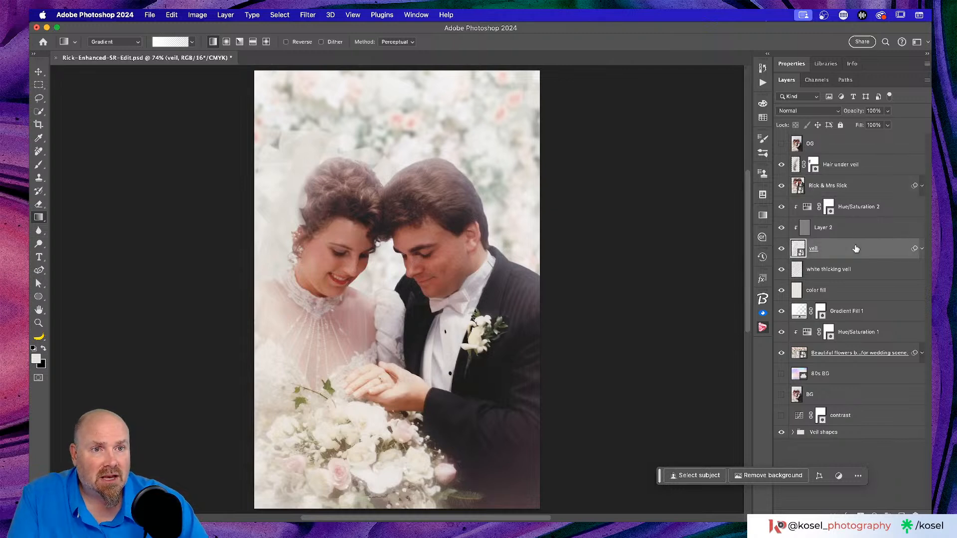
left_click(872, 275)
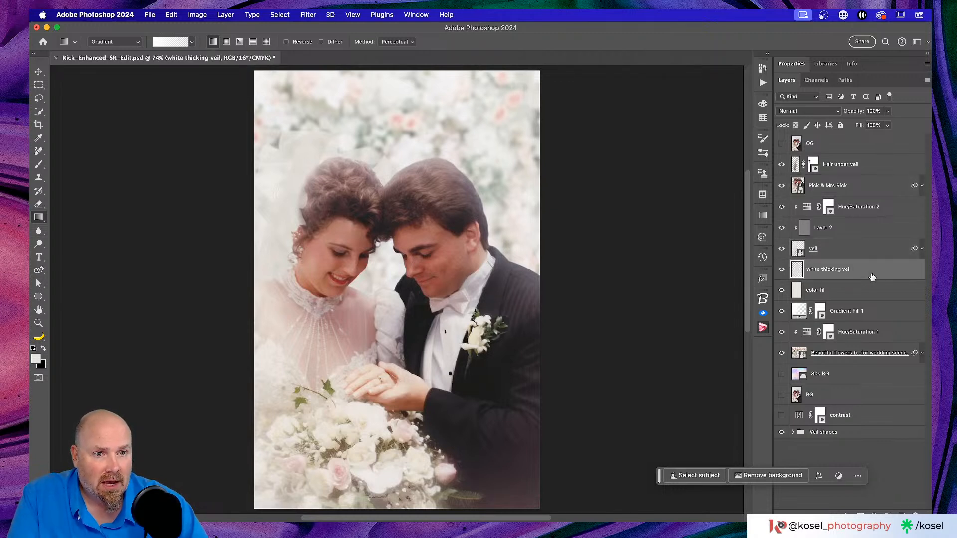
left_click(873, 293)
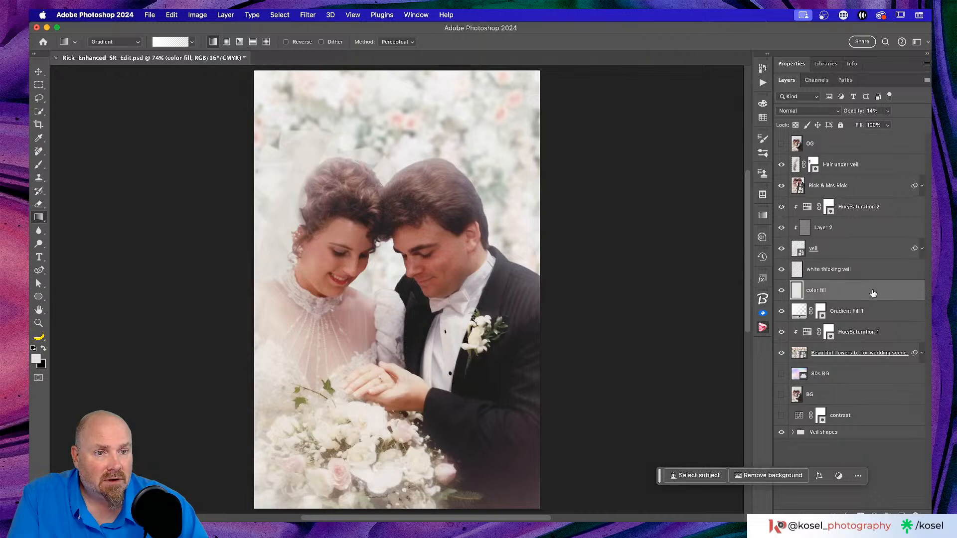
double_click(819, 291)
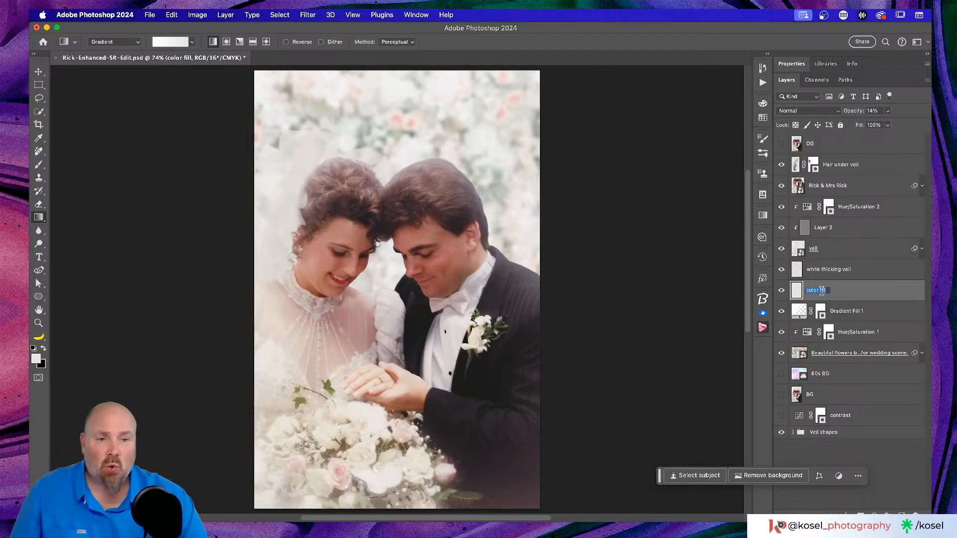
type("BG Color")
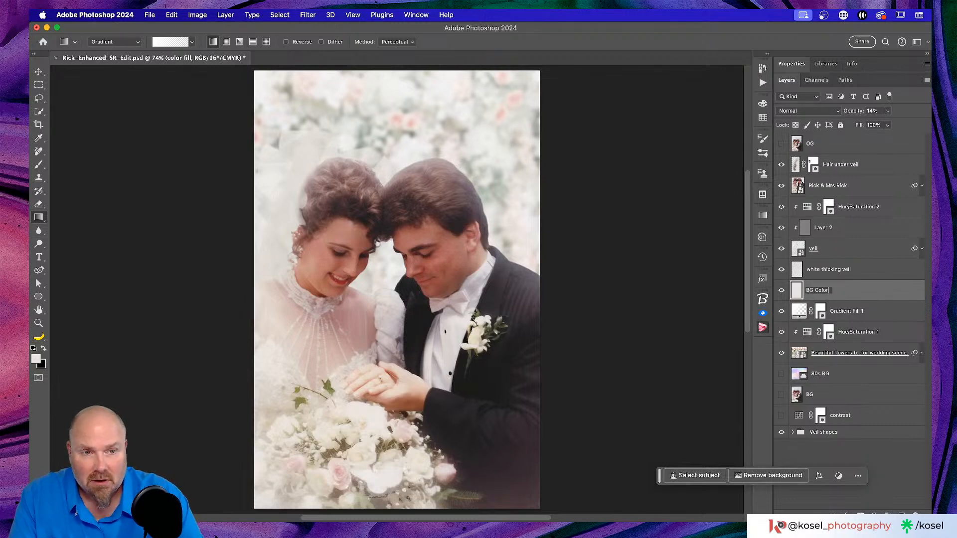
type(" fi")
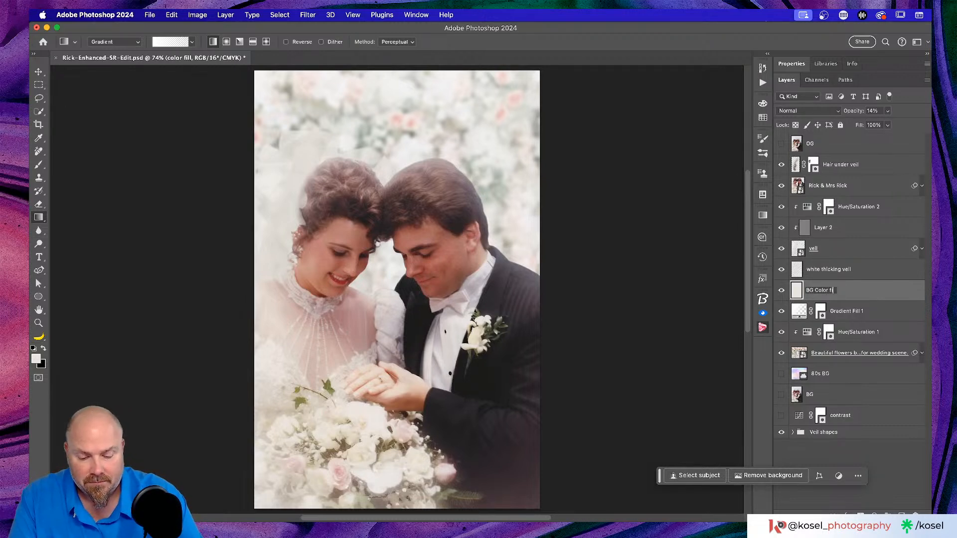
type("ll, 14")
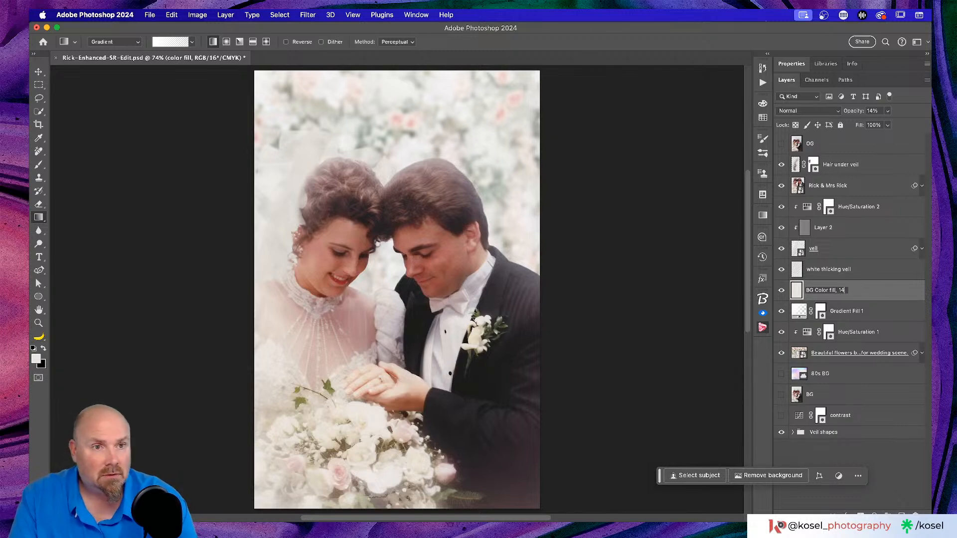
type("% Opc")
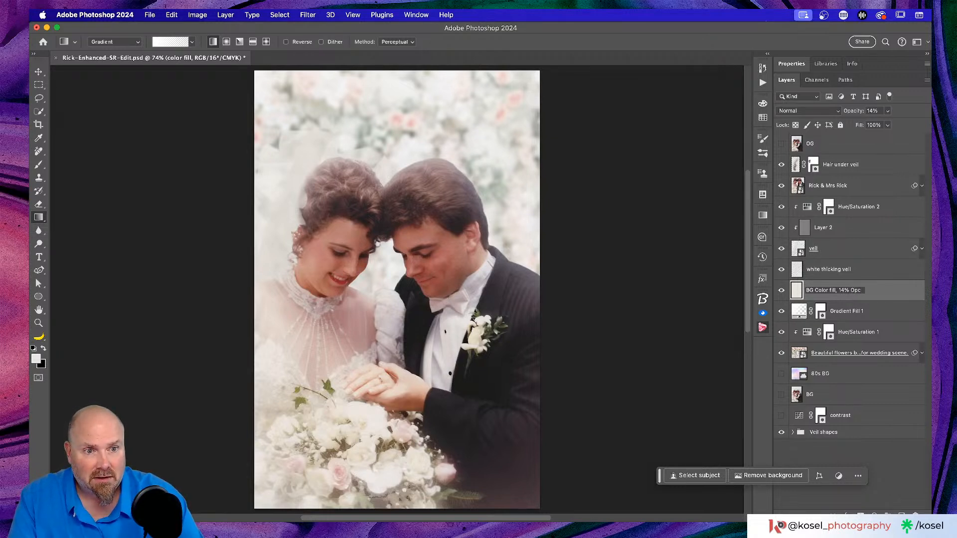
type(", ")
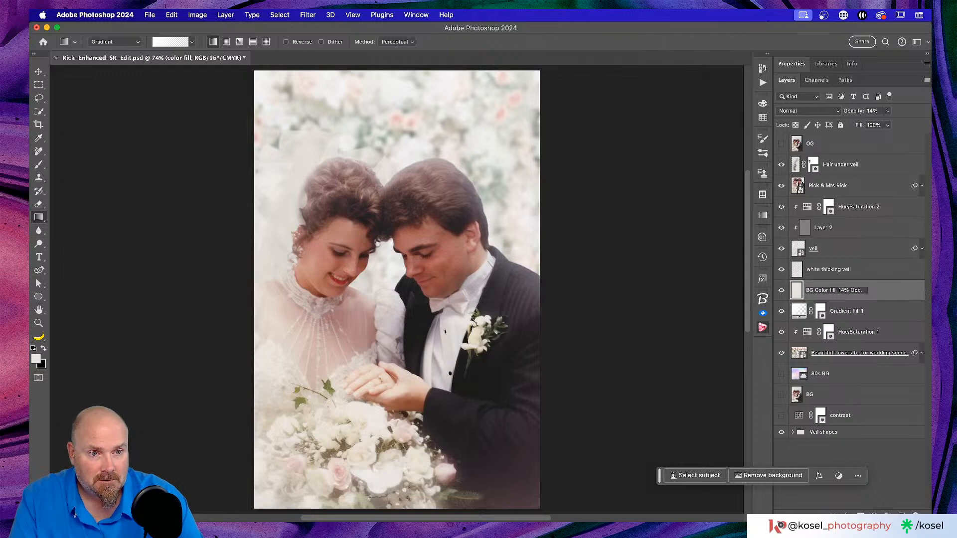
type("Nor")
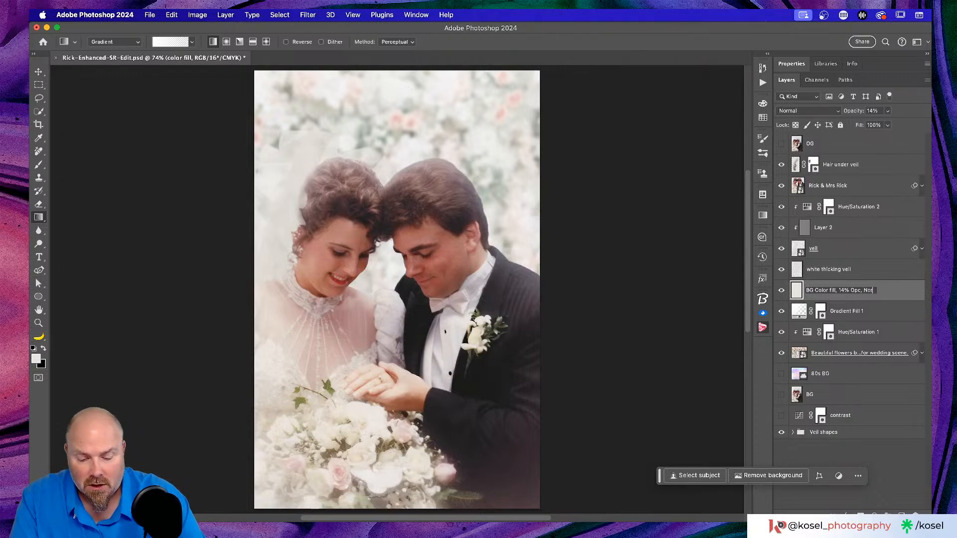
type("mal mode.")
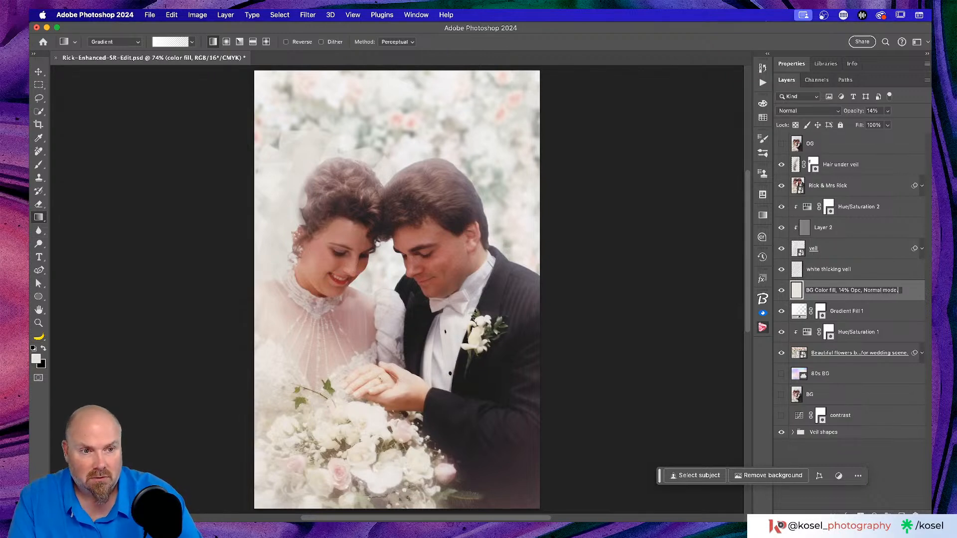
key("Return")
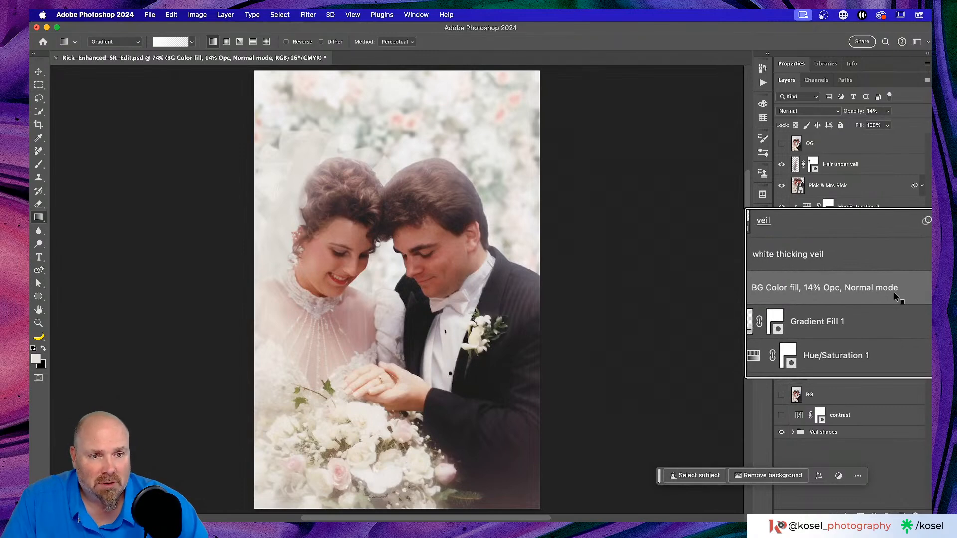
Rename the Gradient Fill 1 layer as "Top BG highlight, Soft Light Blend mode".
left_click(887, 314)
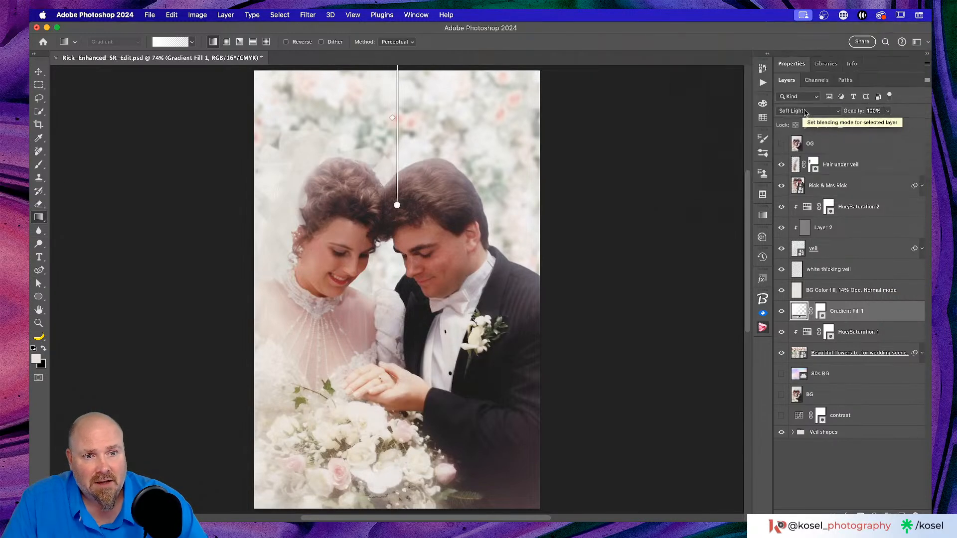
double_click(854, 311)
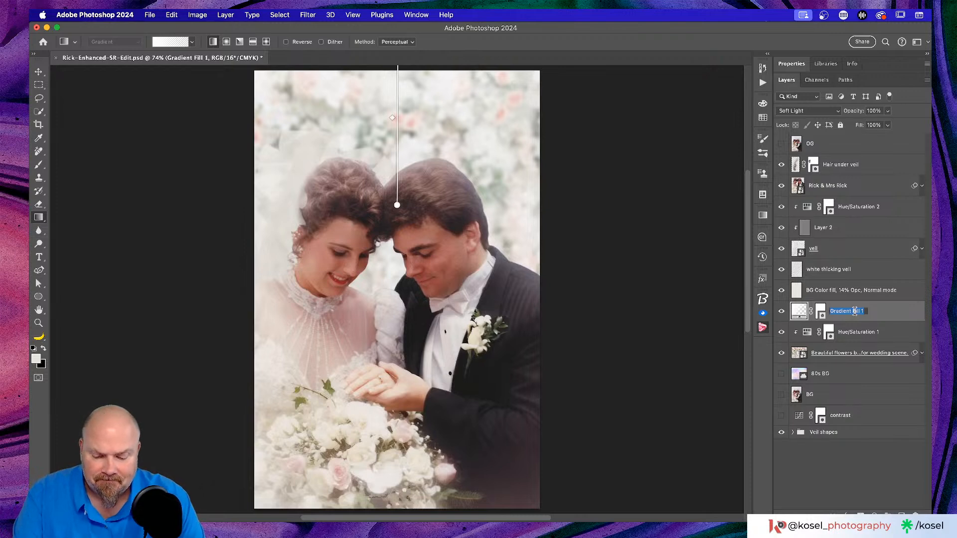
type("light")
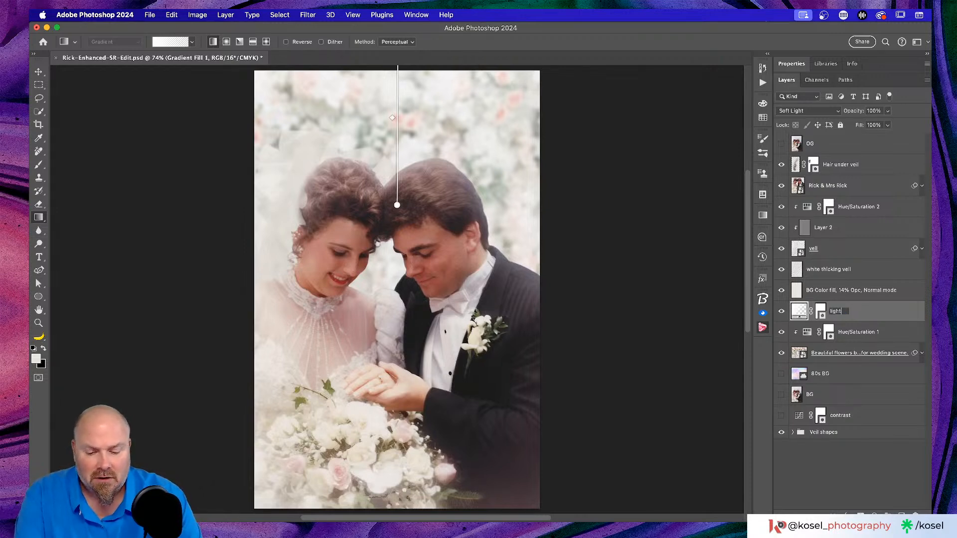
key("BackSpace")
key("BackSpace")
key("BackSpace")
key("BackSpace")
key("BackSpace")
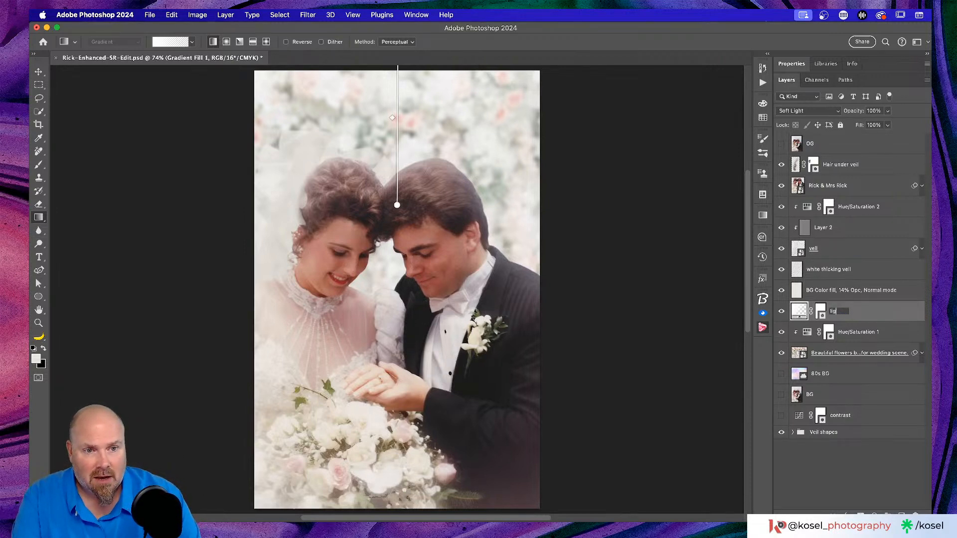
type("Top BG")
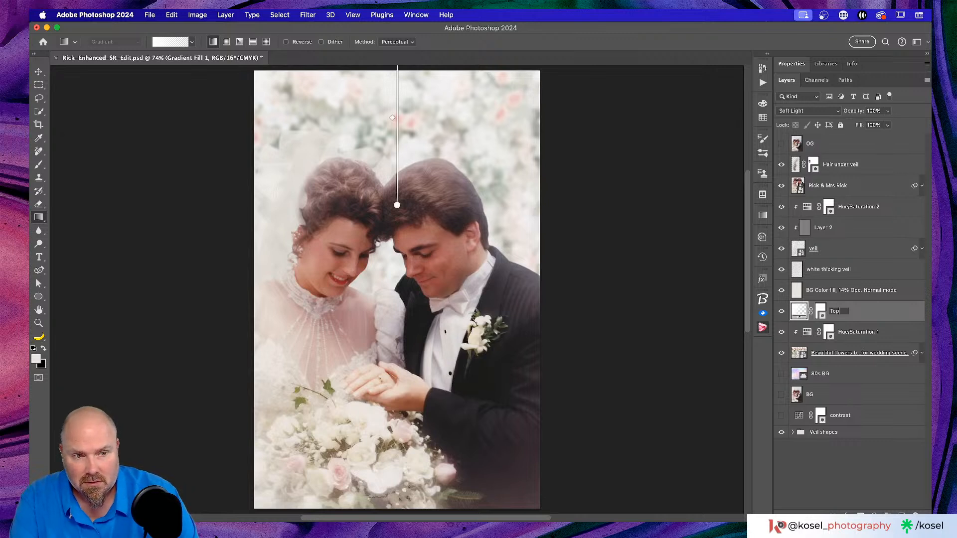
type("highlight")
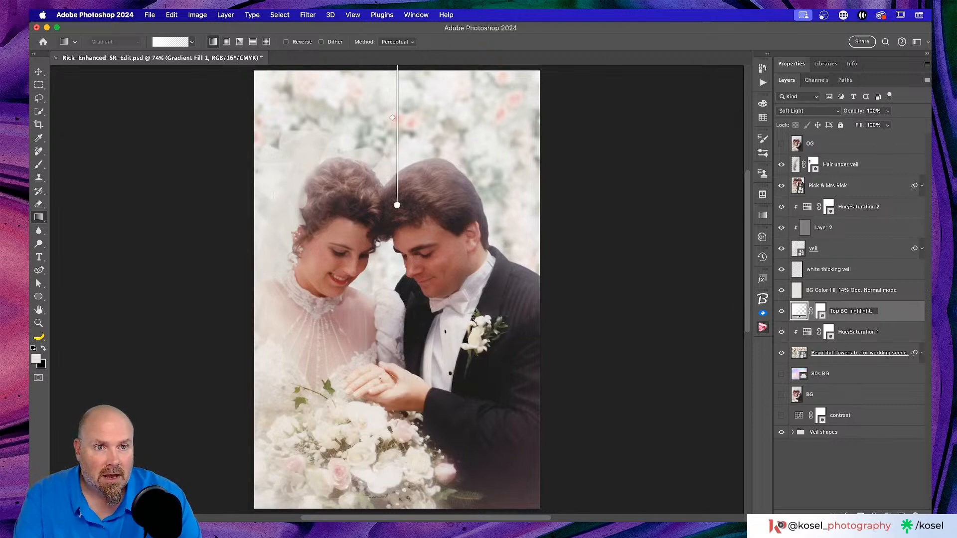
type(", Soft")
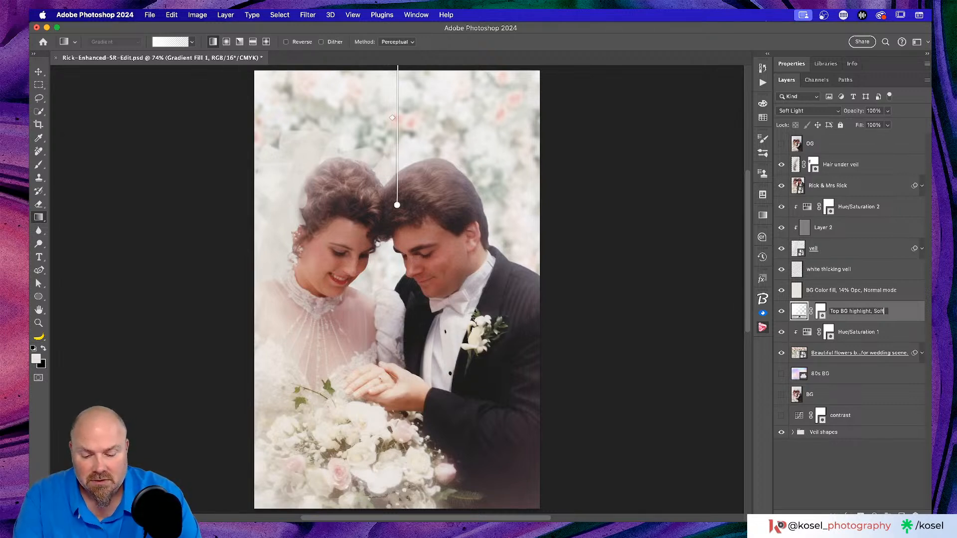
type(" Light moded")
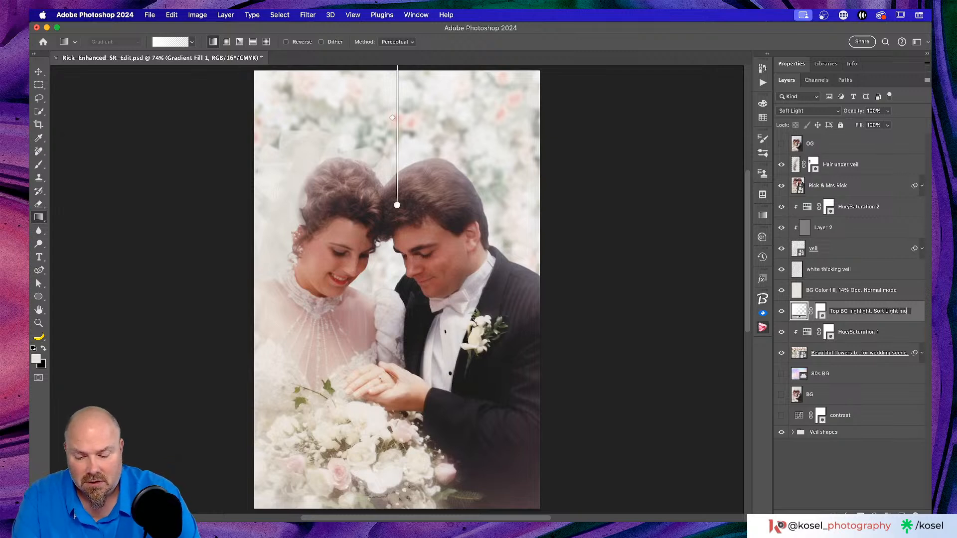
key("BackSpace")
key("BackSpace")
key("BackSpace")
key("BackSpace")
key("BackSpace")
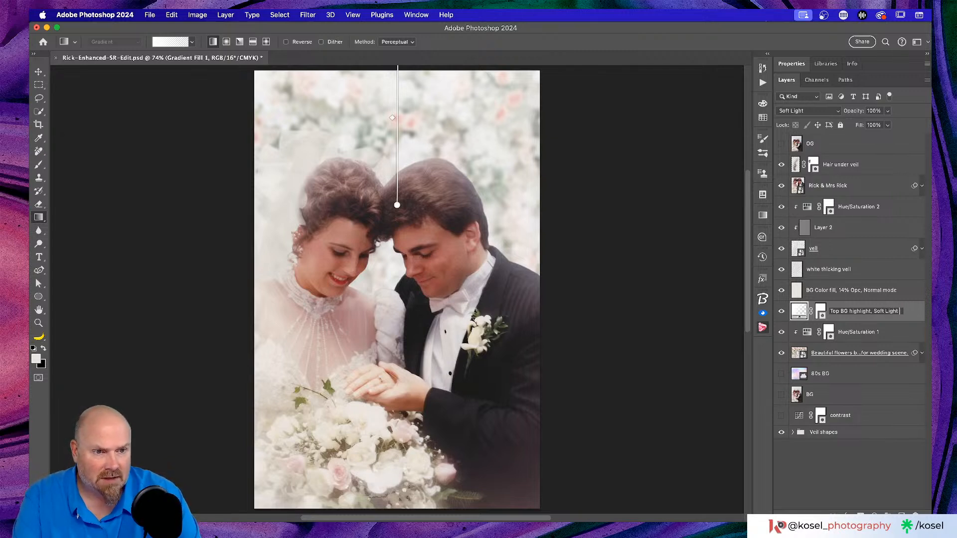
type("Blend m")
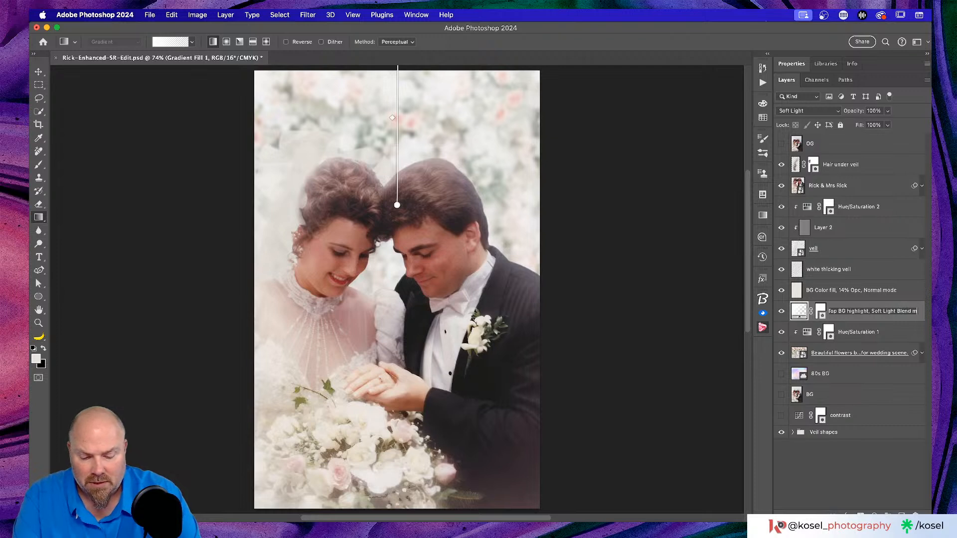
type("ode")
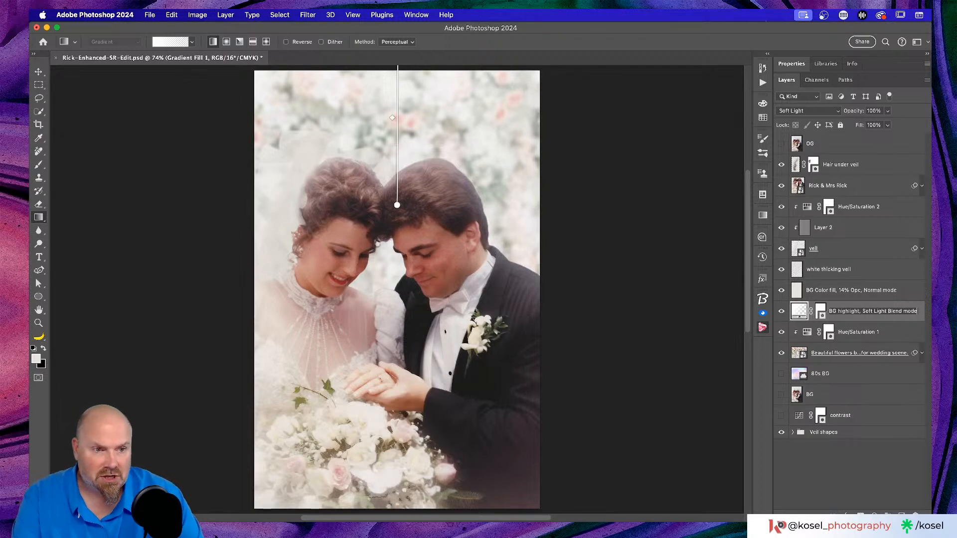
key("Return")
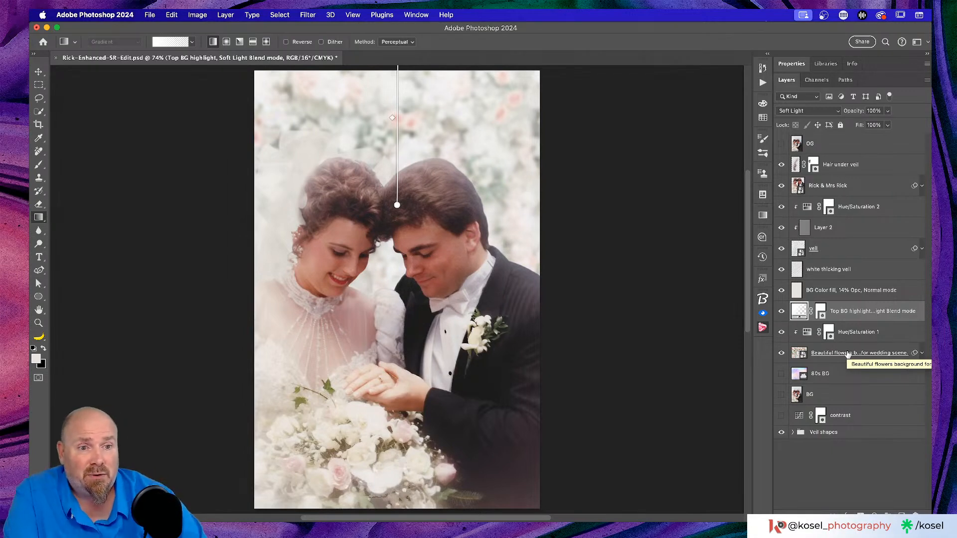
Delete the unused masks from the Top BG highlight and Hue/Saturation 1 layers, and hide the Veil shapes group.
left_click(851, 288)
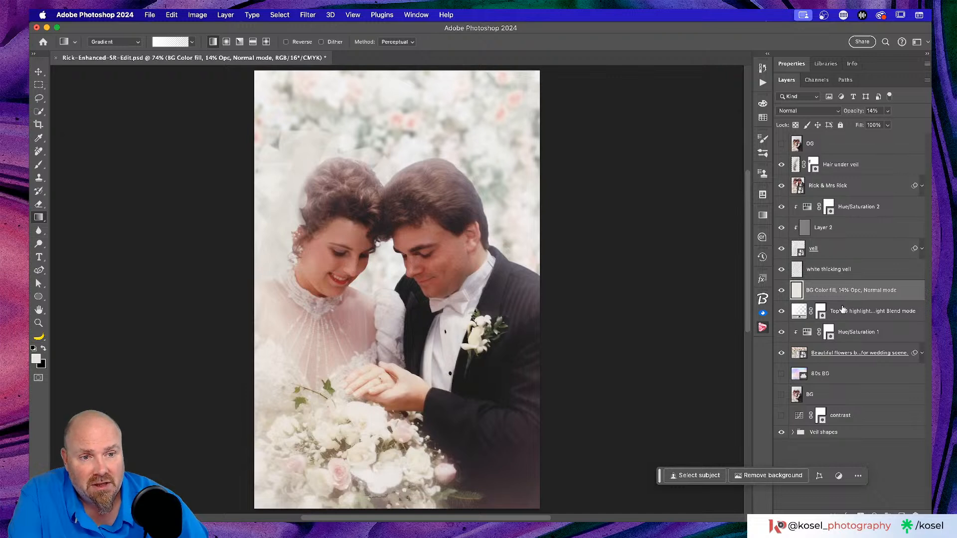
left_click(820, 311)
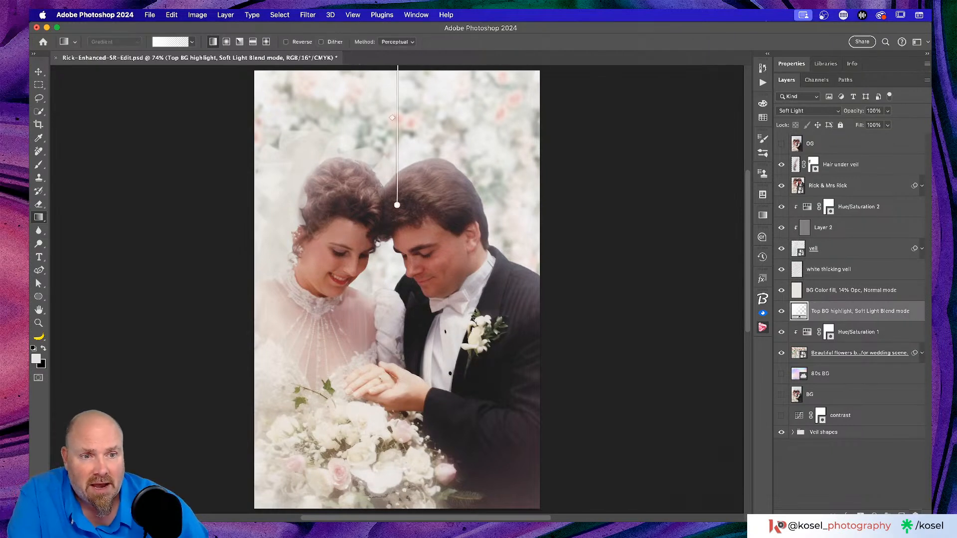
left_click(828, 332)
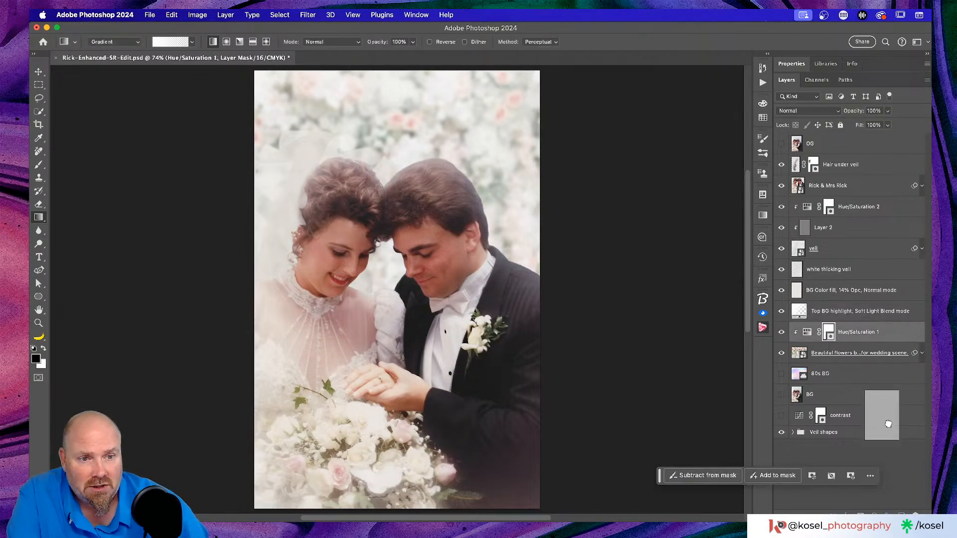
left_click_drag(828, 333, 915, 515)
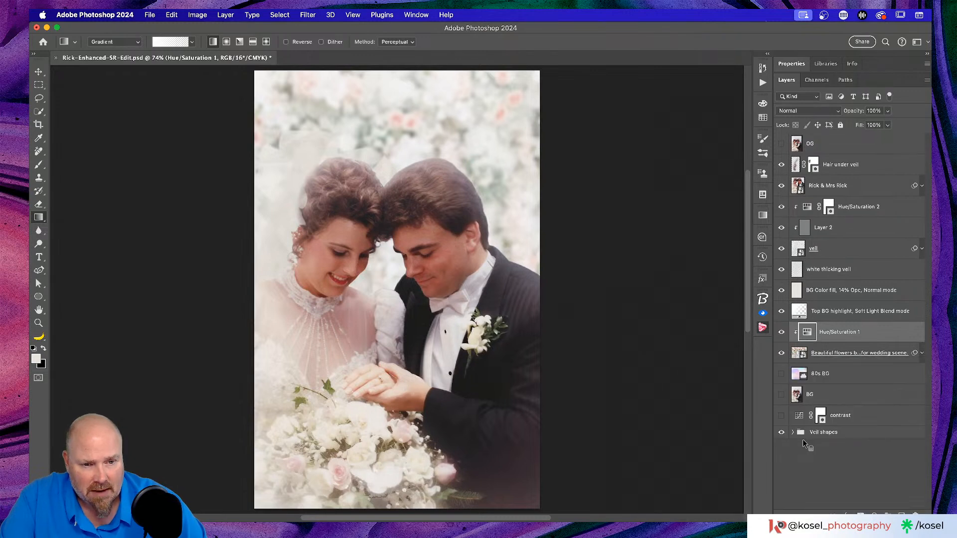
left_click(781, 432)
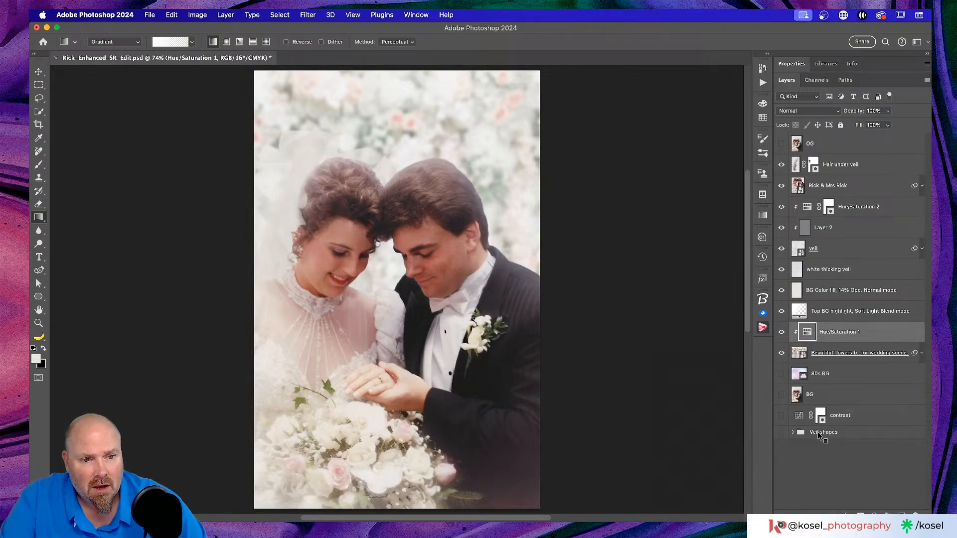
Delete the contrast adjustment layer together with its mask and save the composite.
left_click(865, 414)
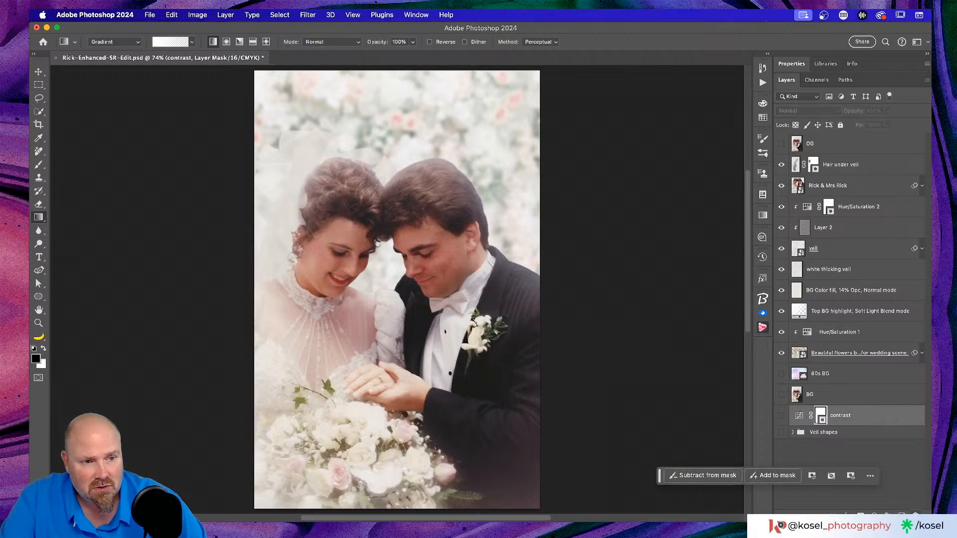
key("BackSpace")
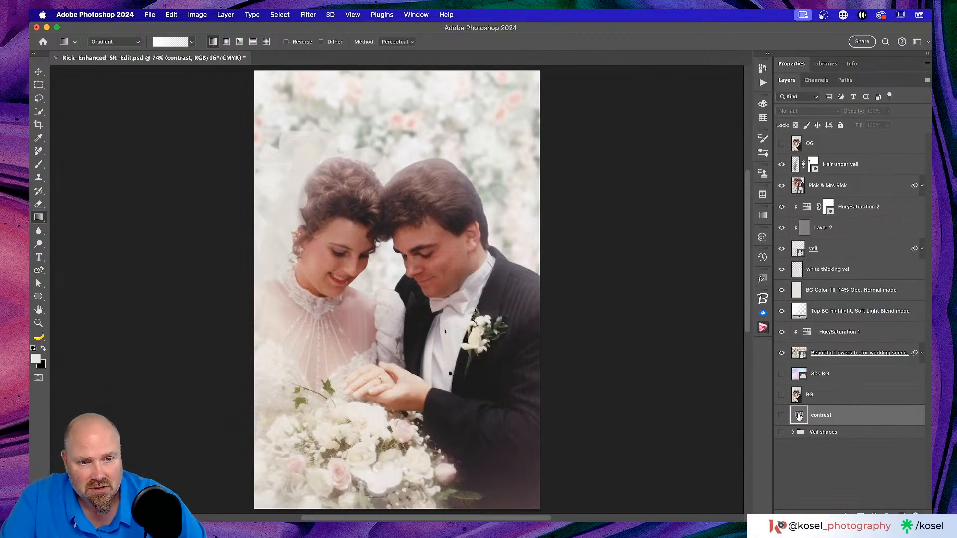
key("BackSpace")
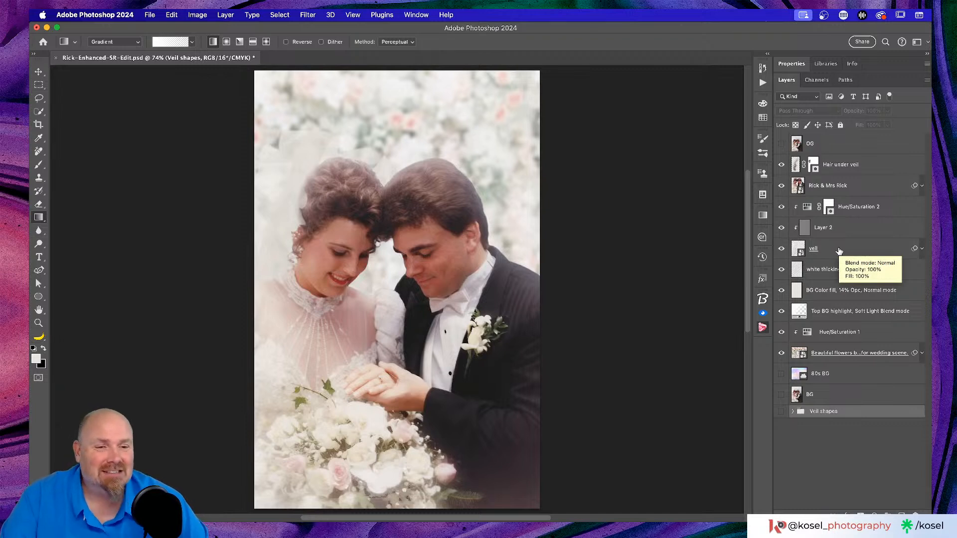
key("super+s")
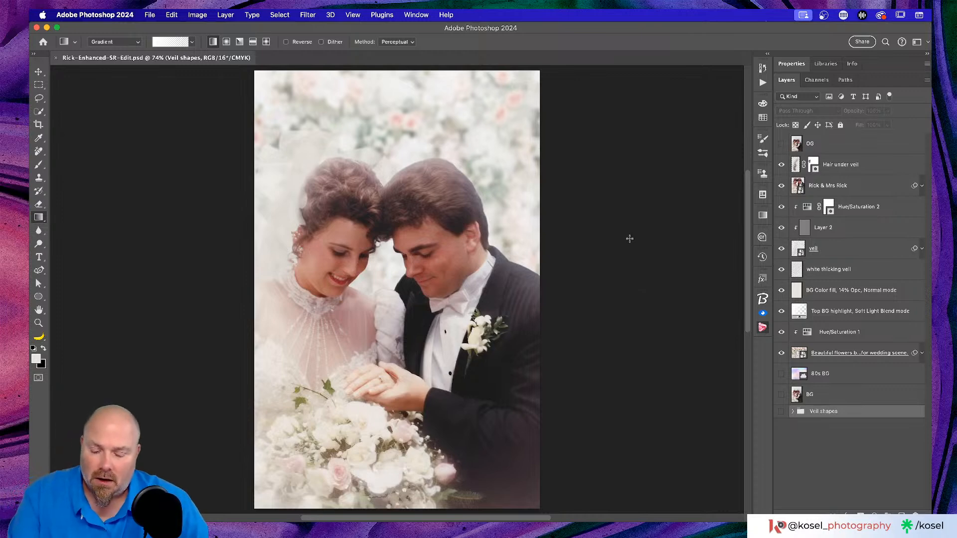
Switch to Lightroom Classic and flip between the restored wedding portrait and the original JPEG.
key("super+Tab")
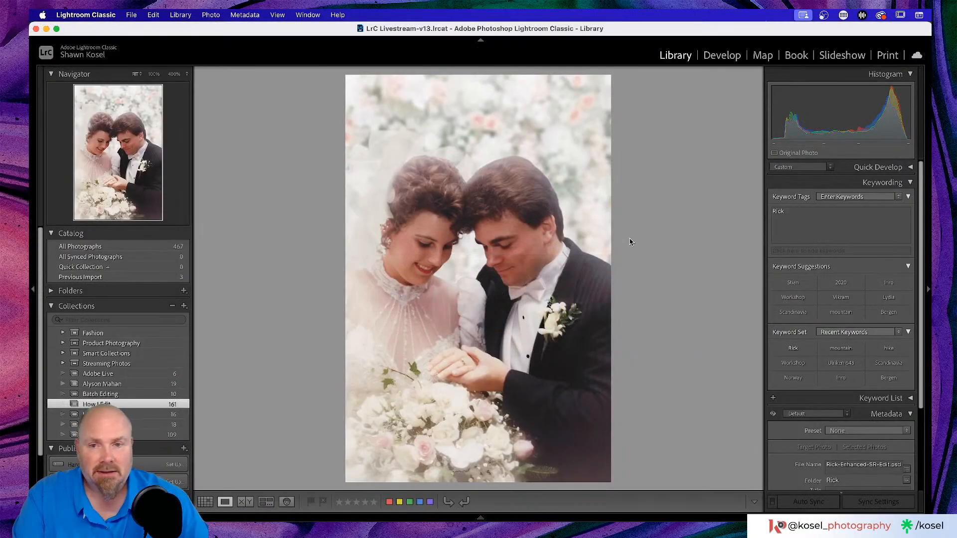
key("Left")
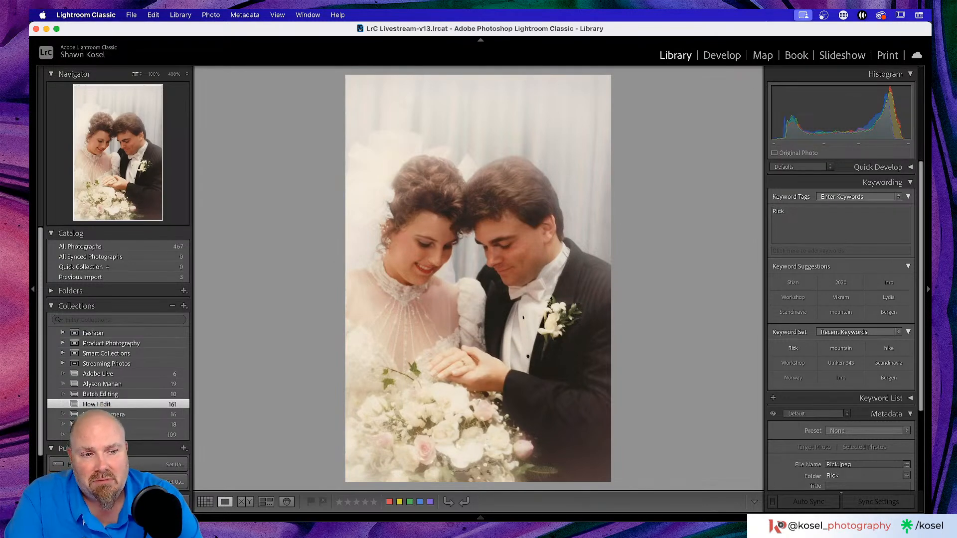
key("Right")
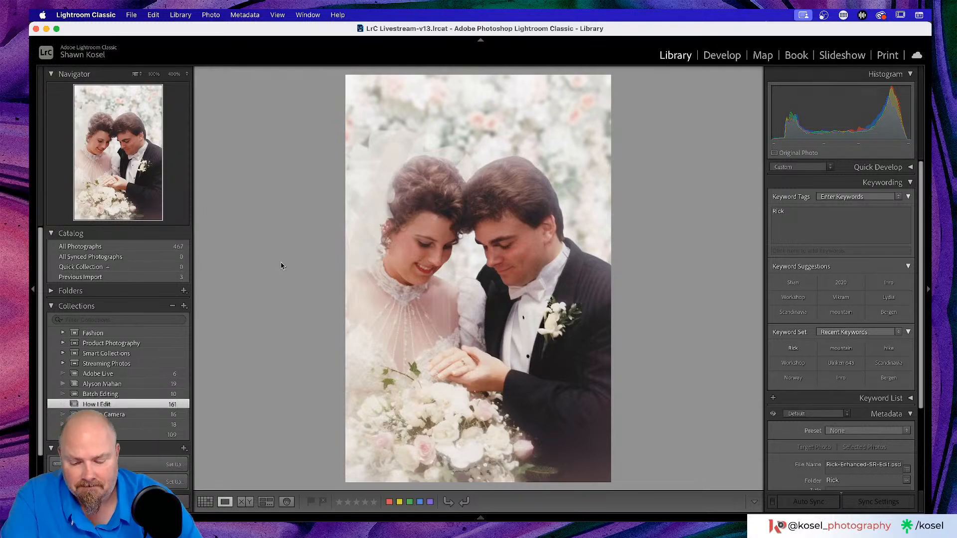
Compare the restored PSD and the original JPEG side by side, and return to the enlarged view of the restored portrait.
key("g")
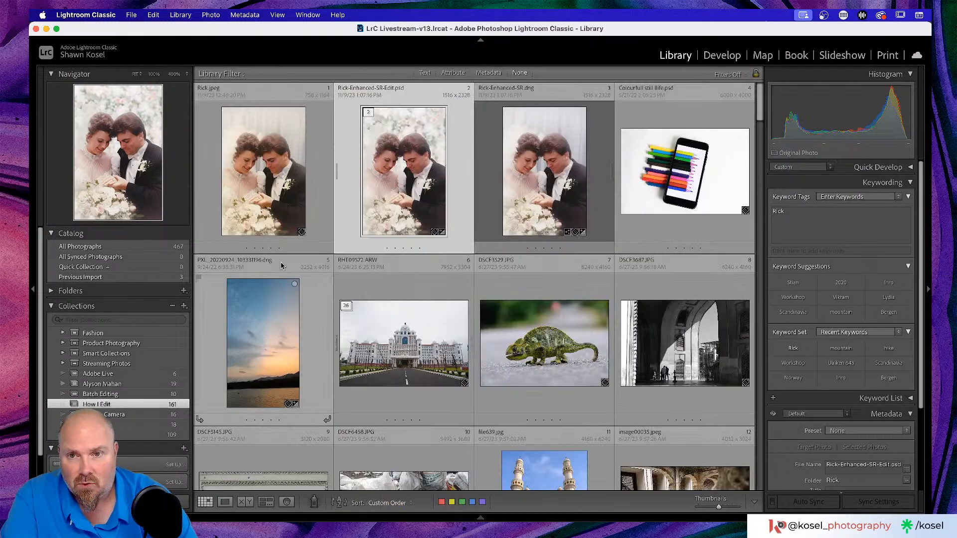
left_click(264, 169, "shift")
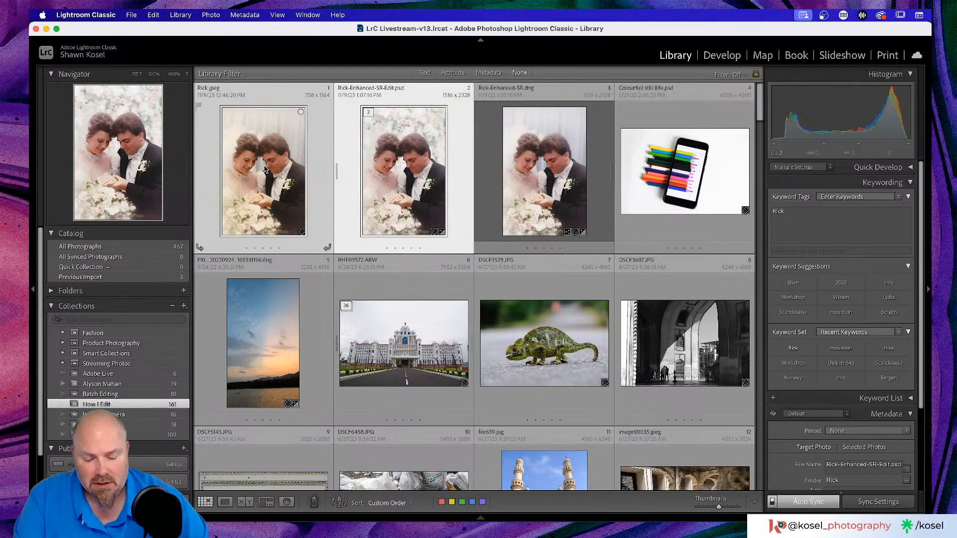
key("c")
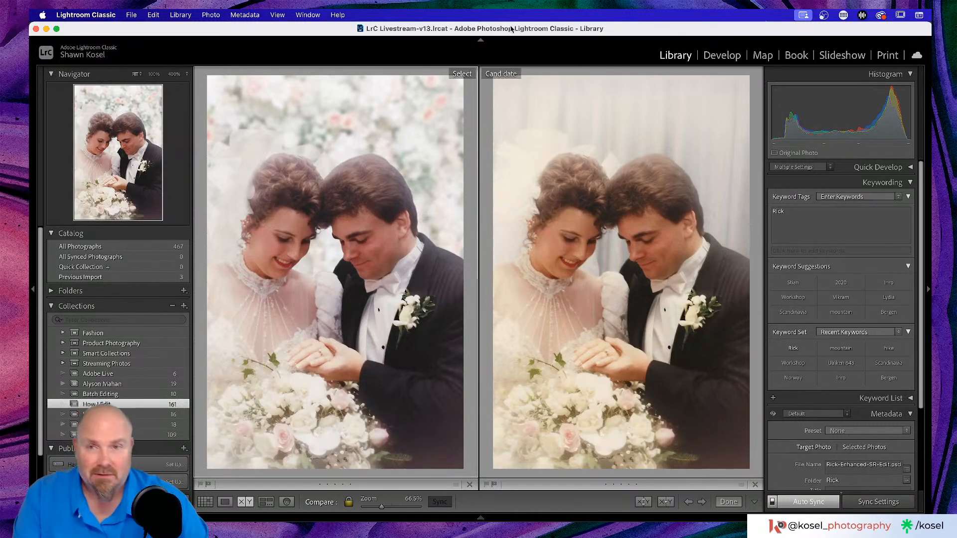
key("e")
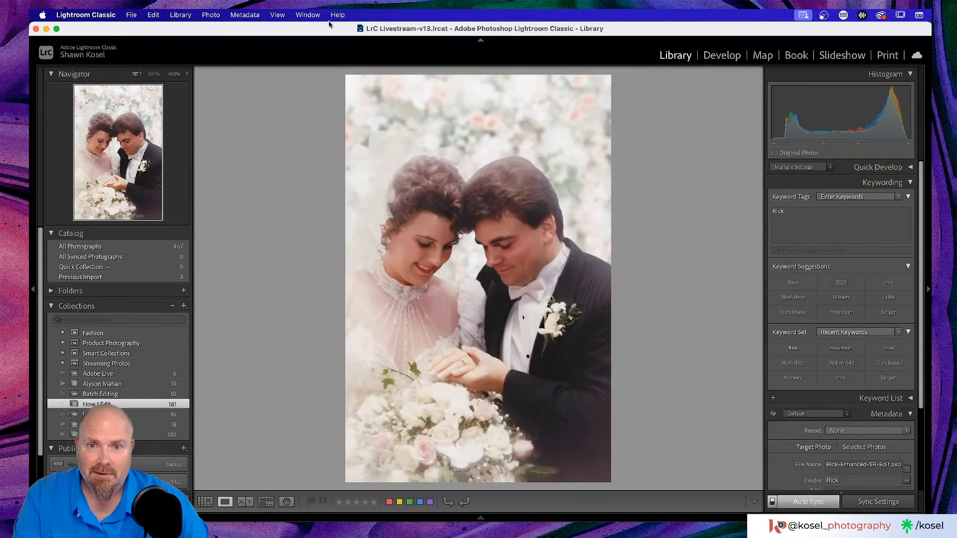